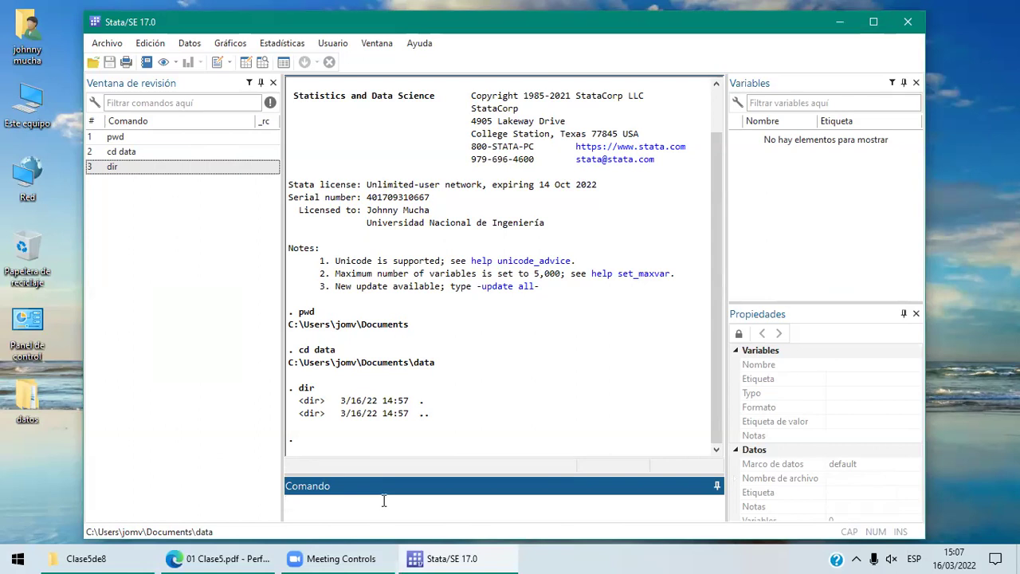
Load the built-in auto example dataset with the command sysuse auto.
{"action": "type", "text": "sysuse"}
{"action": "type", "text": "uto"}
{"action": "key", "text": "Return"}
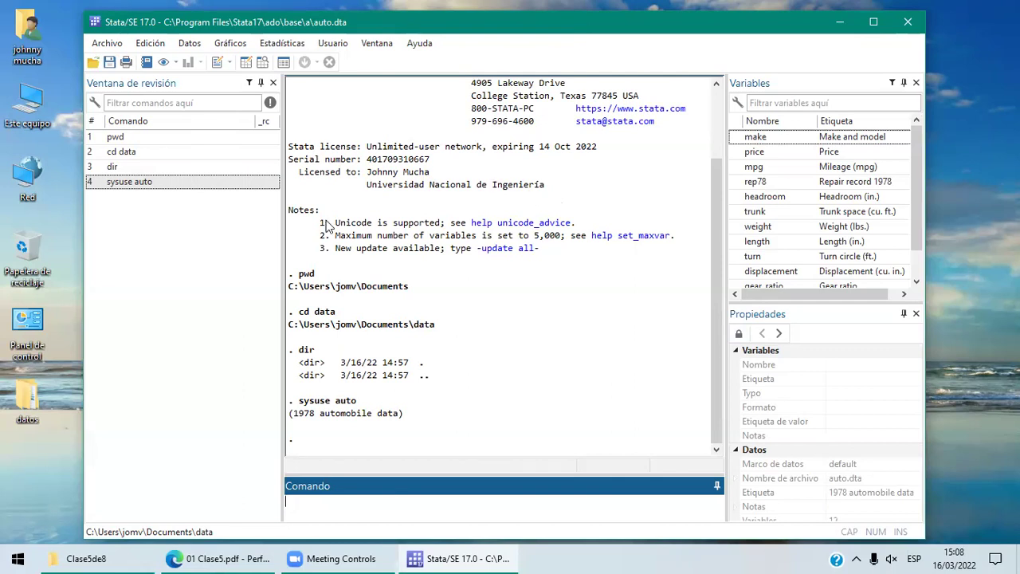
Open the loaded auto dataset in the data editor in edit mode.
{"action": "left_click", "coordinate": [190, 45]}
{"action": "mouse_move", "coordinate": [331, 79]}
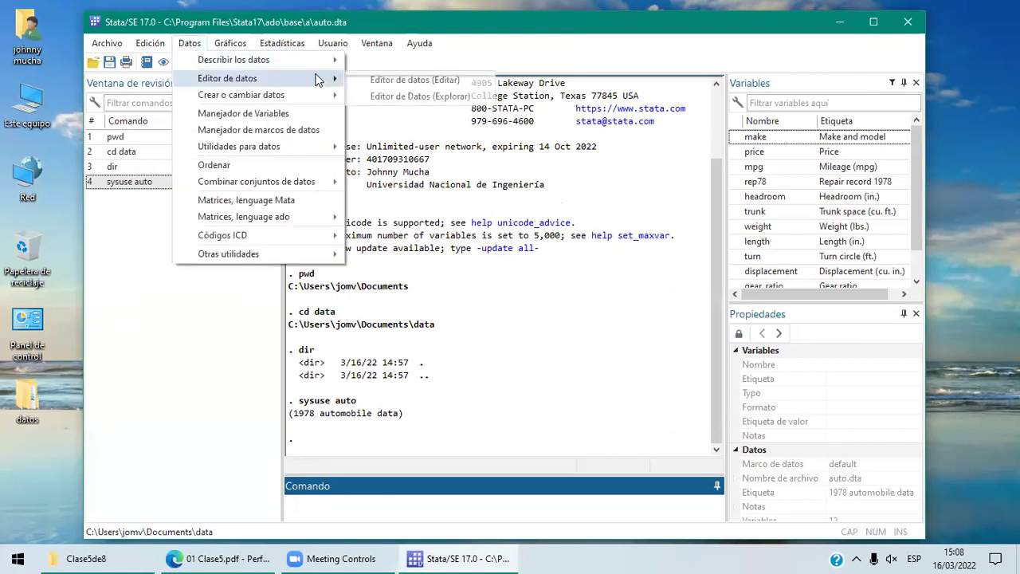
{"action": "left_click", "coordinate": [388, 80]}
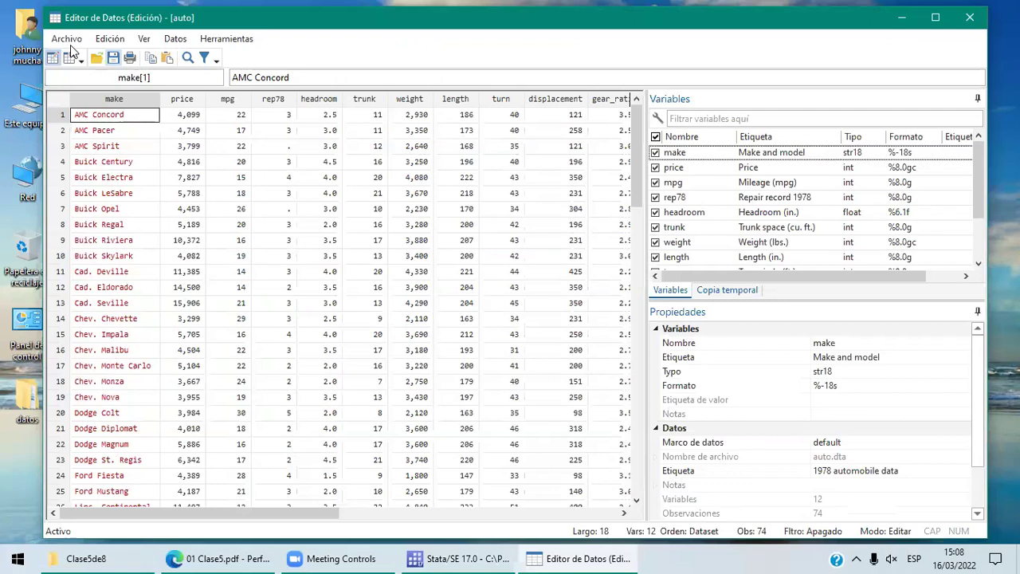
Save the dataset under the name autos as Stata data (*.dta) in the Documents\data folder.
{"action": "left_click", "coordinate": [70, 44]}
{"action": "left_click", "coordinate": [121, 109]}
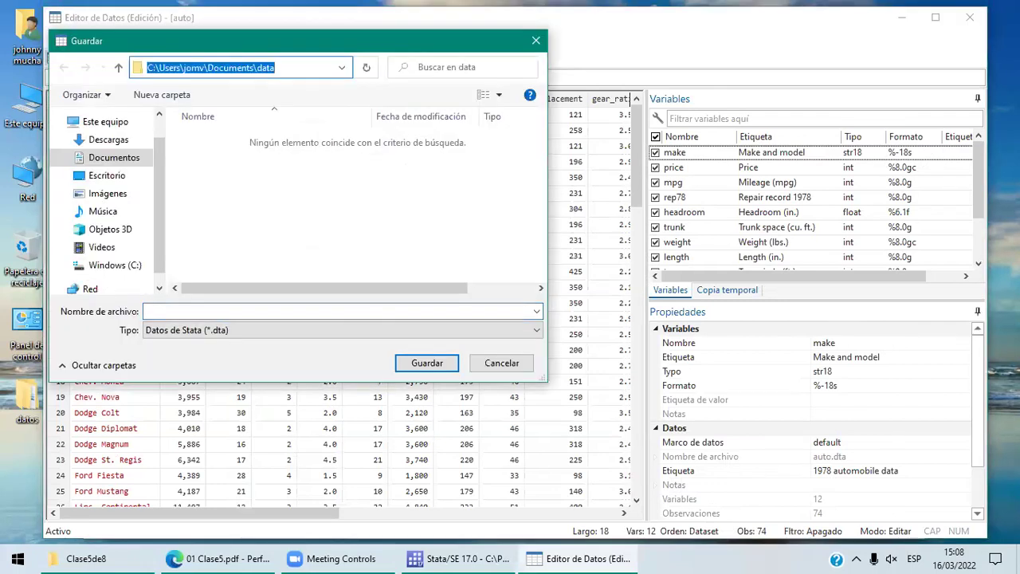
{"action": "type", "text": "autos."}
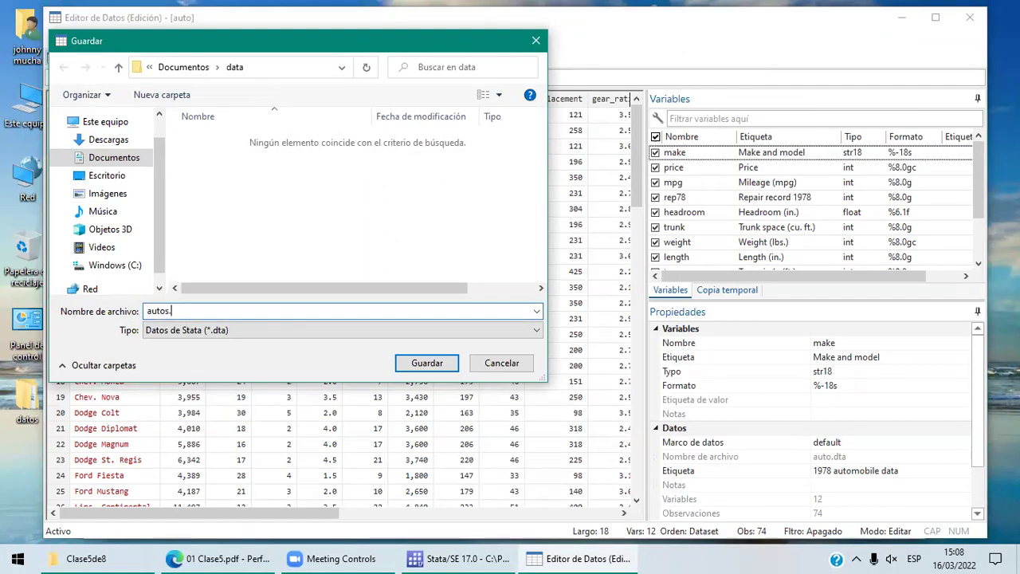
{"action": "type", "text": "dta"}
{"action": "key", "text": "BackSpace"}
{"action": "key", "text": "BackSpace"}
{"action": "key", "text": "BackSpace"}
{"action": "key", "text": "BackSpace"}
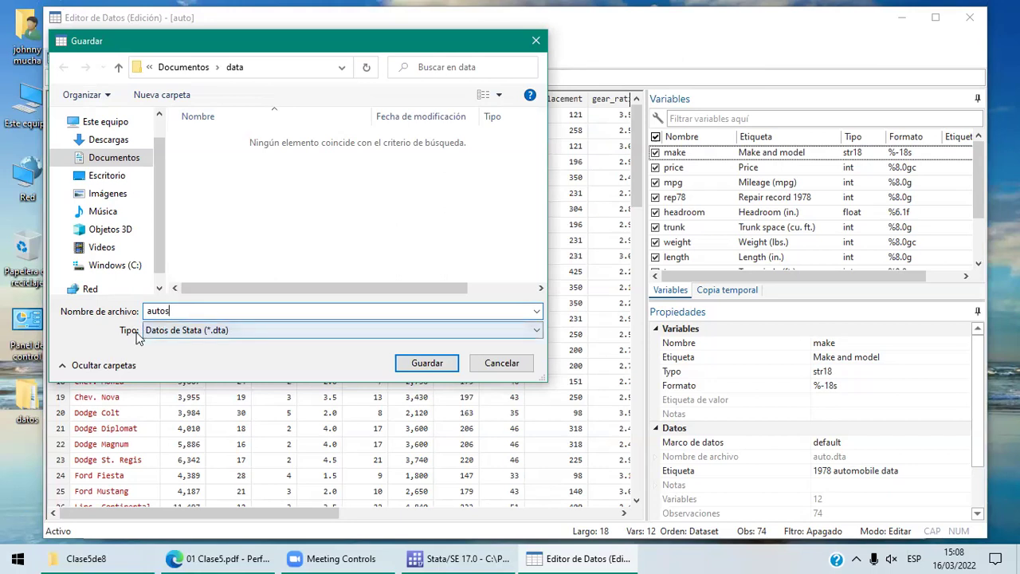
{"action": "left_click", "coordinate": [427, 363]}
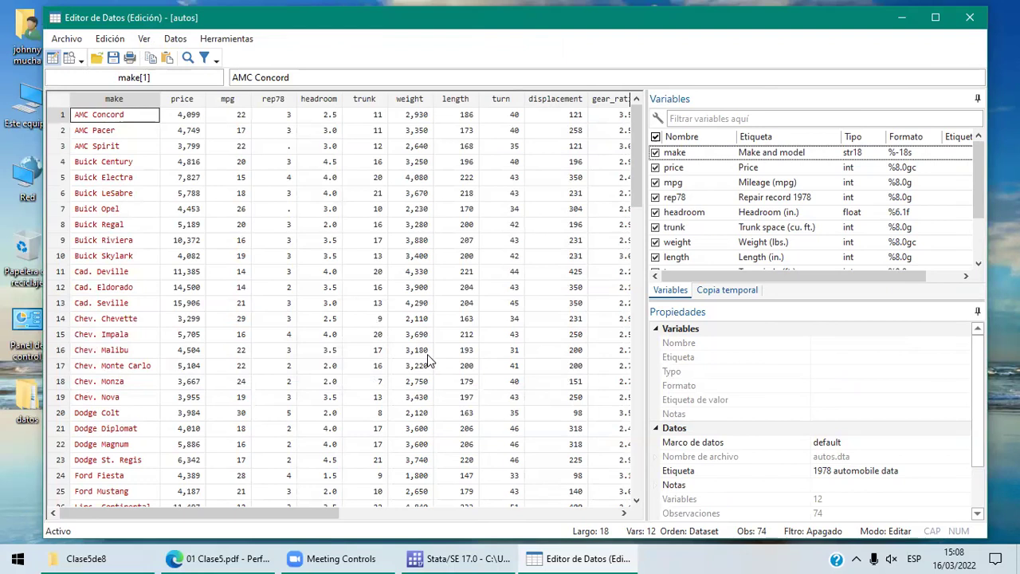
Find the empty column after foreign, then create a sequential id variable with the command generate id=_n.
{"action": "key", "text": "alt+Tab"}
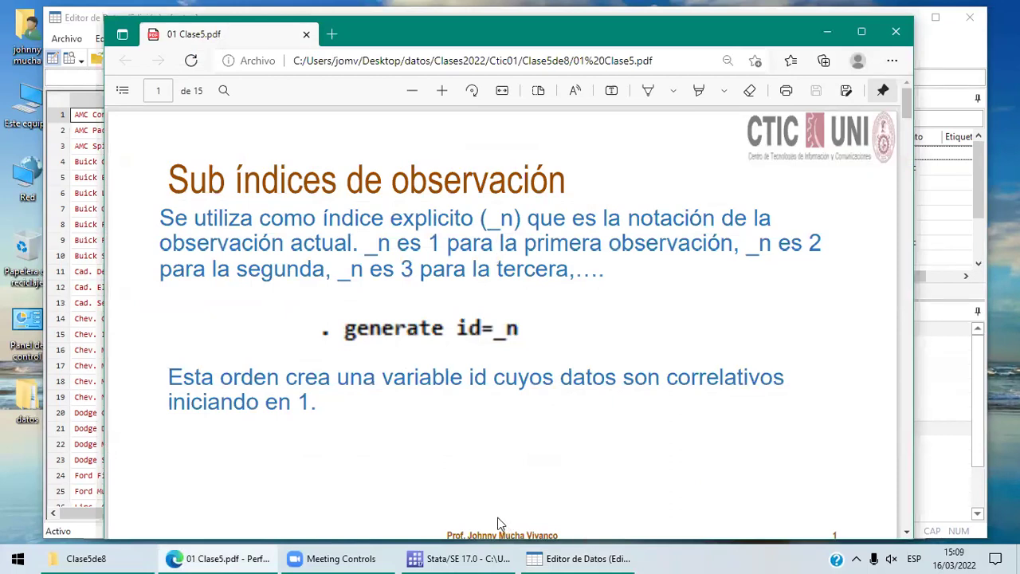
{"action": "key", "text": "alt+Tab"}
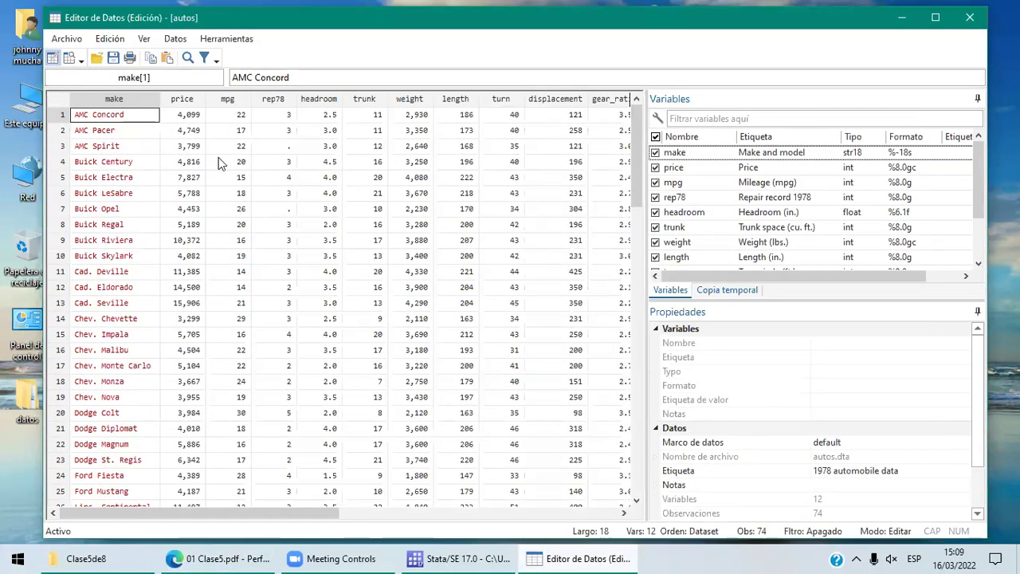
{"action": "scroll", "coordinate": [202, 108], "scroll_direction": "right", "scroll_amount": 5}
{"action": "left_click", "coordinate": [201, 104]}
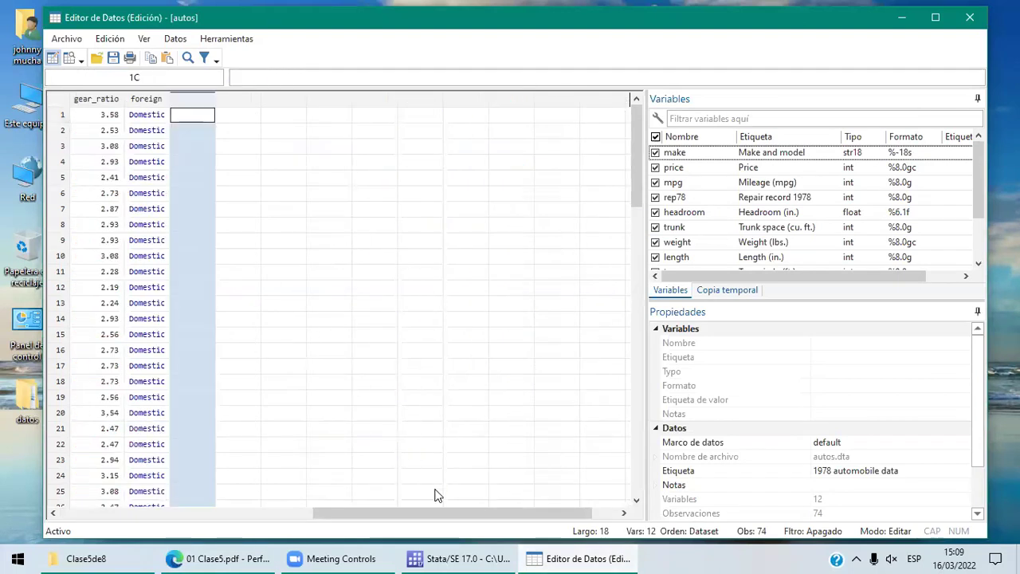
{"action": "left_click", "coordinate": [468, 556]}
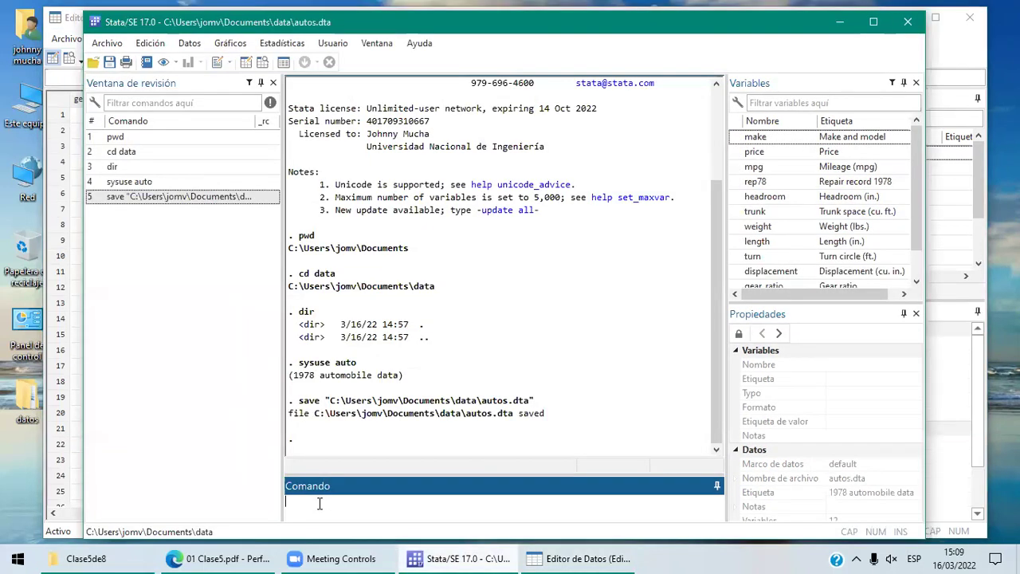
{"action": "type", "text": "ge"}
{"action": "type", "text": "nerate id=_n"}
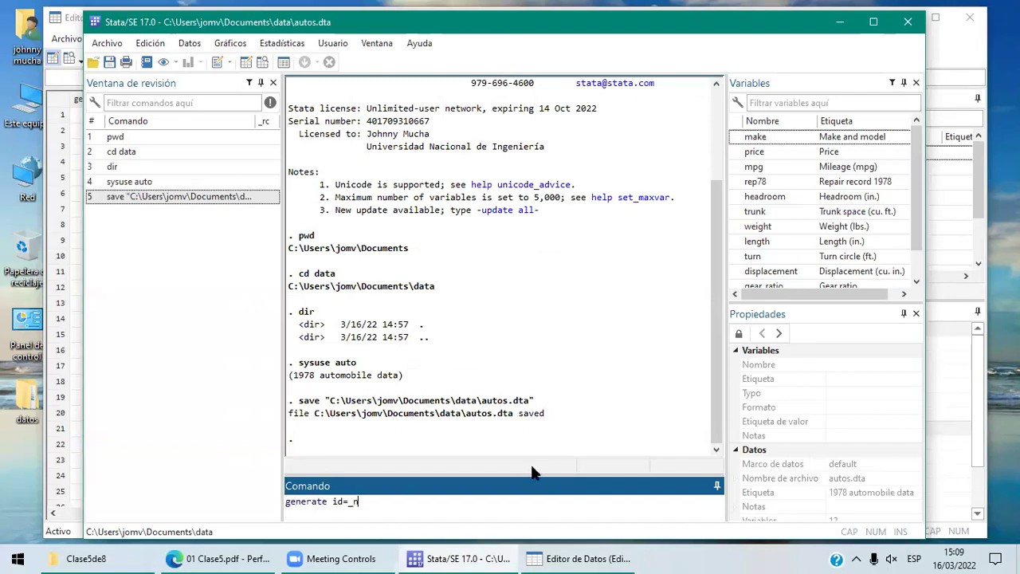
{"action": "key", "text": "Return"}
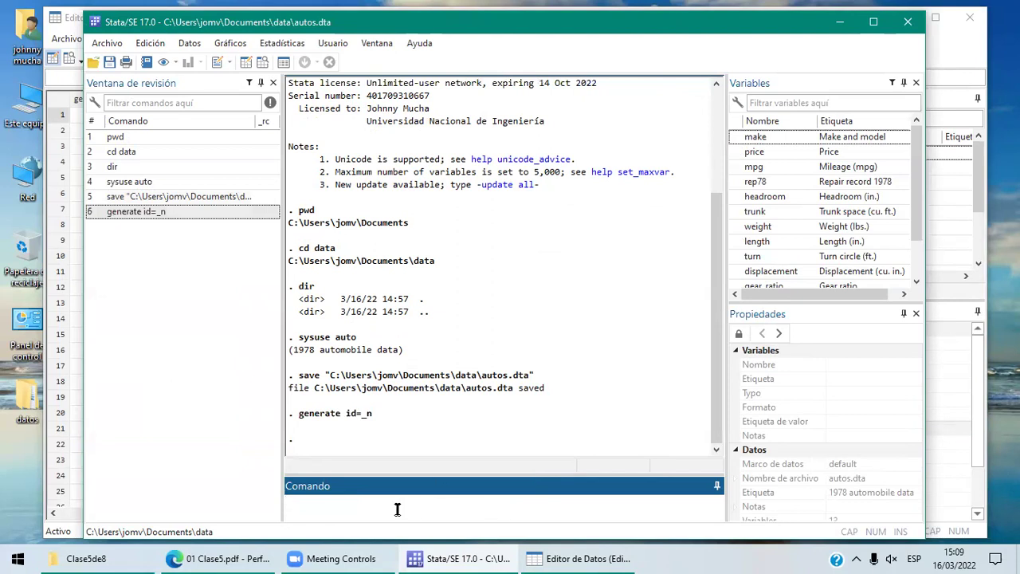
Examine the new id column in the data editor, from the first observation down to the last.
{"action": "left_click", "coordinate": [563, 555]}
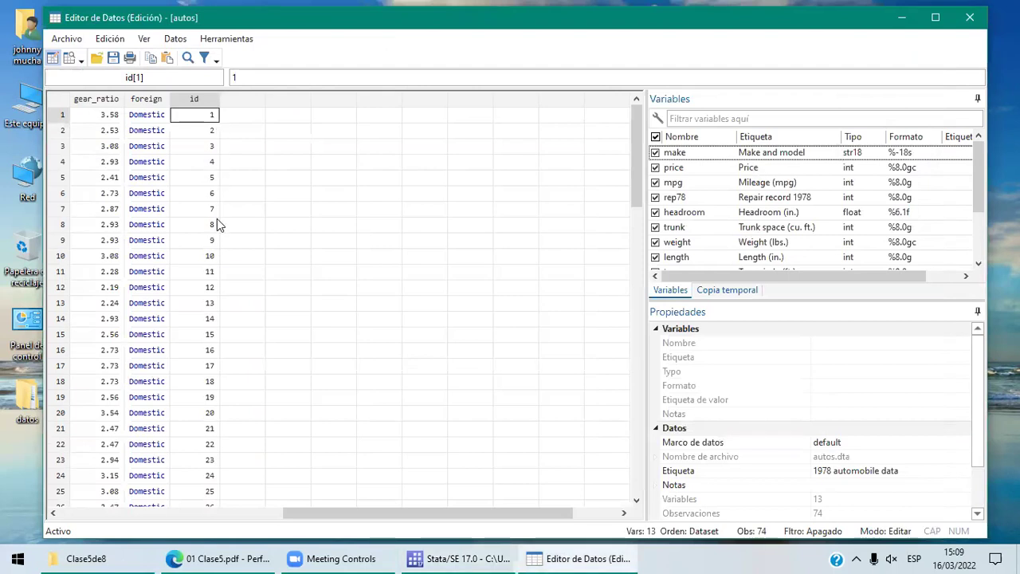
{"action": "key", "text": "ctrl+shift+Down"}
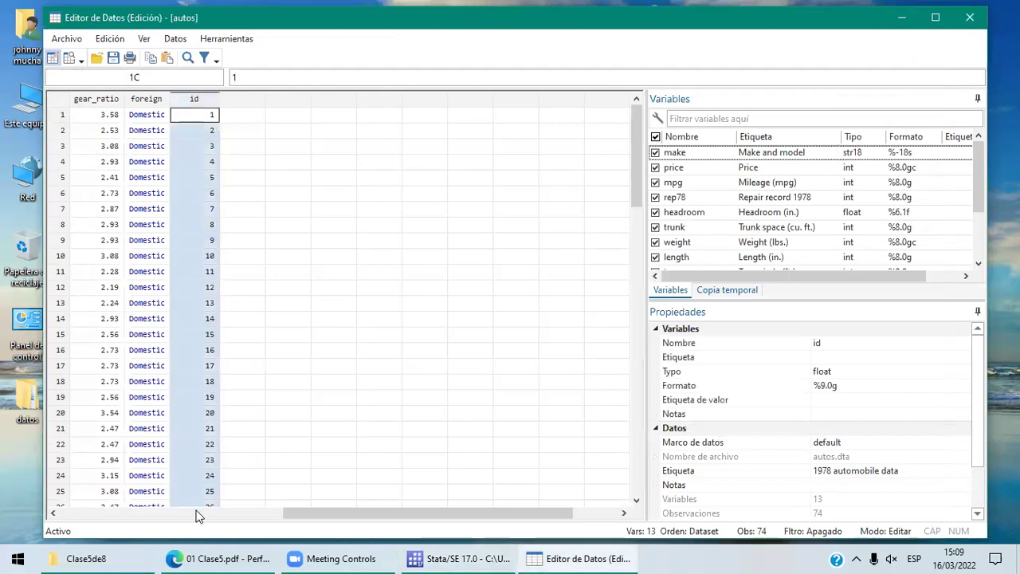
{"action": "left_click", "coordinate": [636, 499]}
{"action": "left_click_drag", "start_coordinate": [637, 500], "coordinate": [636, 500]}
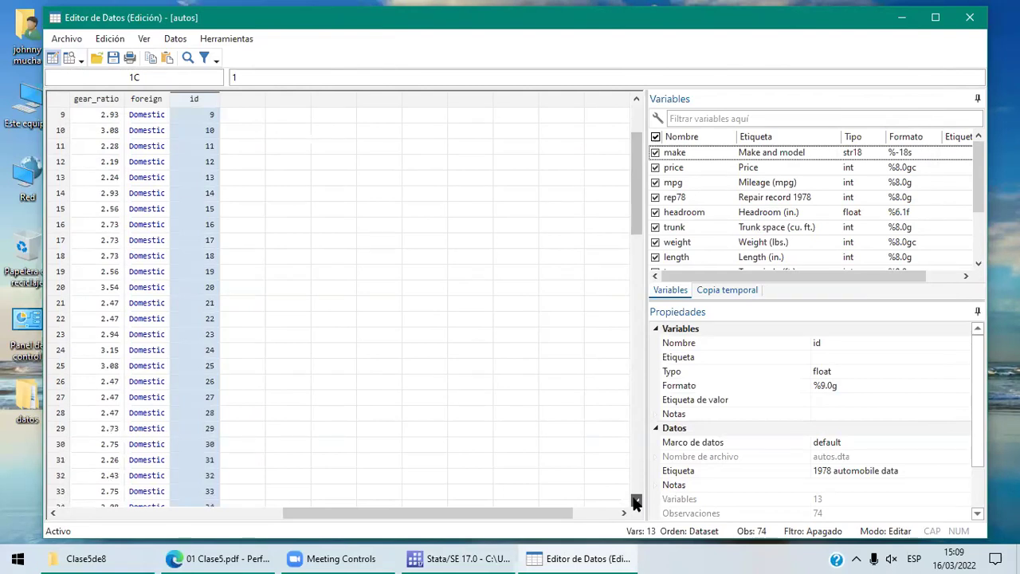
{"action": "left_click_drag", "start_coordinate": [637, 500], "coordinate": [636, 500]}
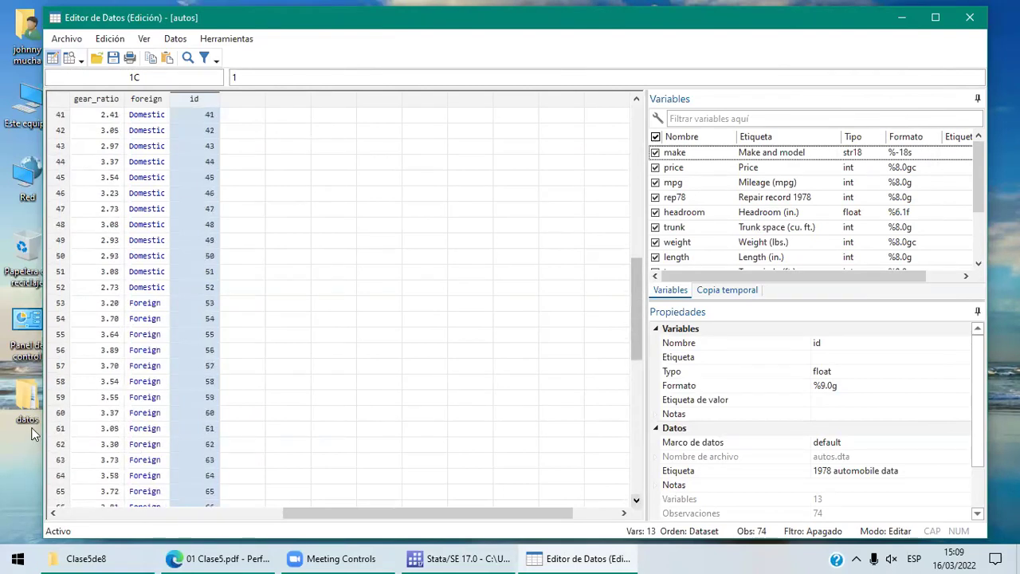
{"action": "scroll", "coordinate": [316, 471], "scroll_direction": "down", "scroll_amount": 3}
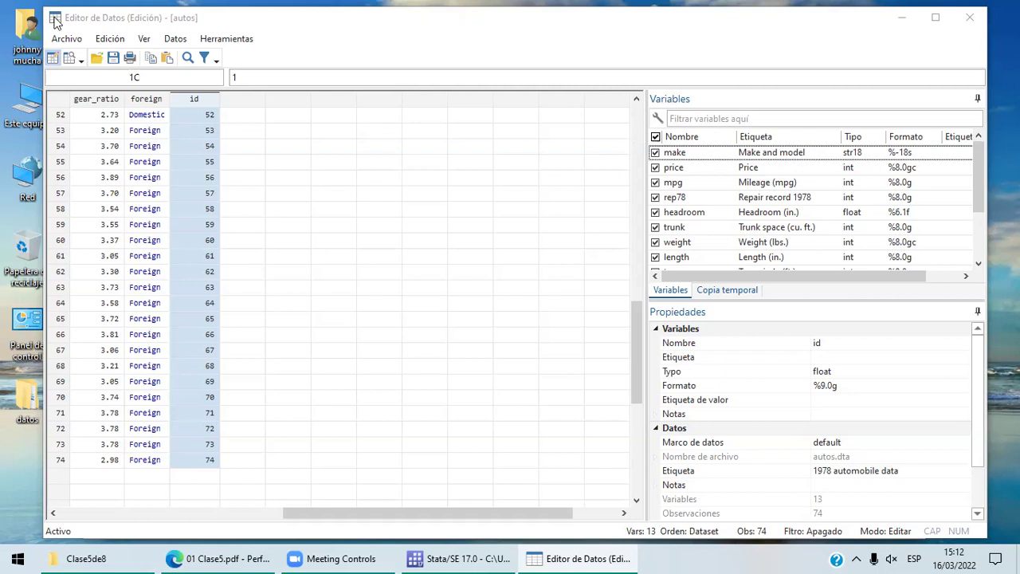
Browse to the Documents\data folder in File Explorer and select the saved autos dataset file.
{"action": "double_click", "coordinate": [19, 48]}
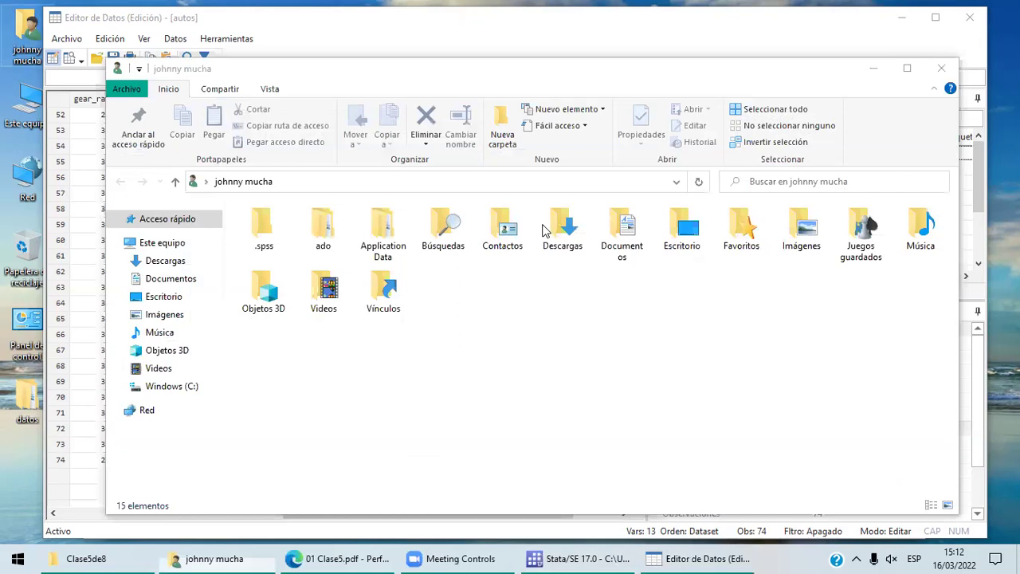
{"action": "double_click", "coordinate": [622, 231]}
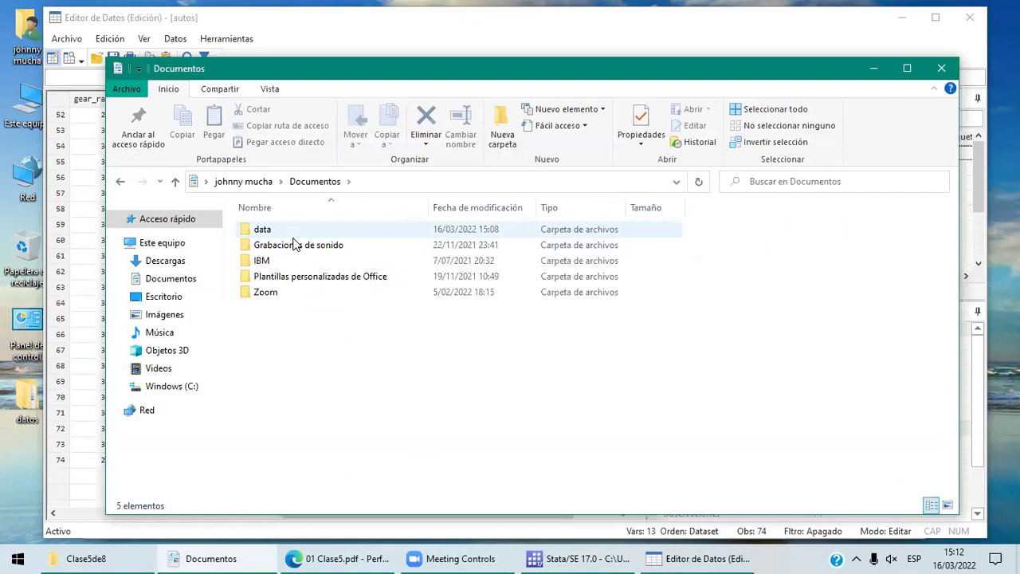
{"action": "double_click", "coordinate": [293, 237]}
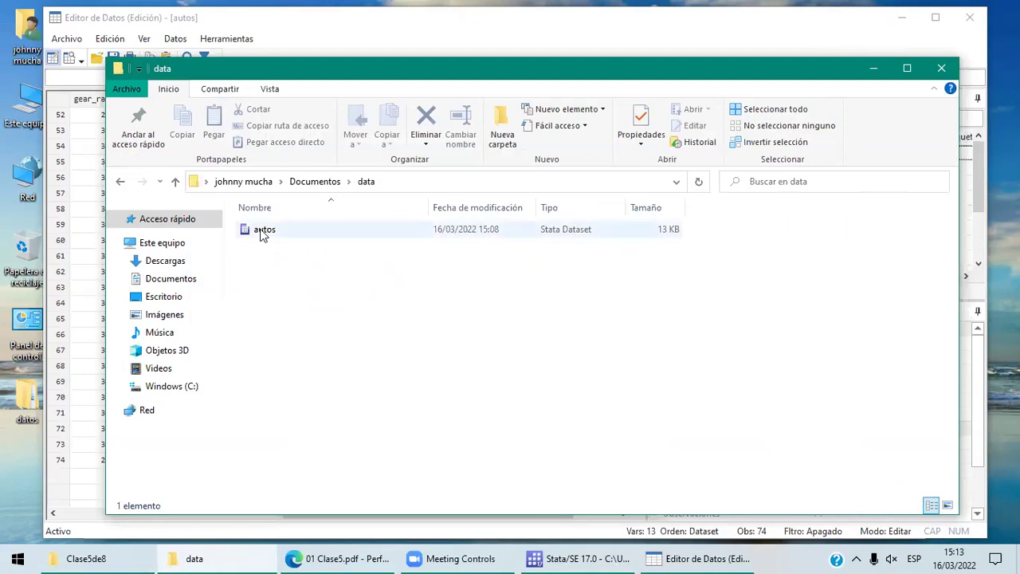
{"action": "left_click", "coordinate": [262, 234]}
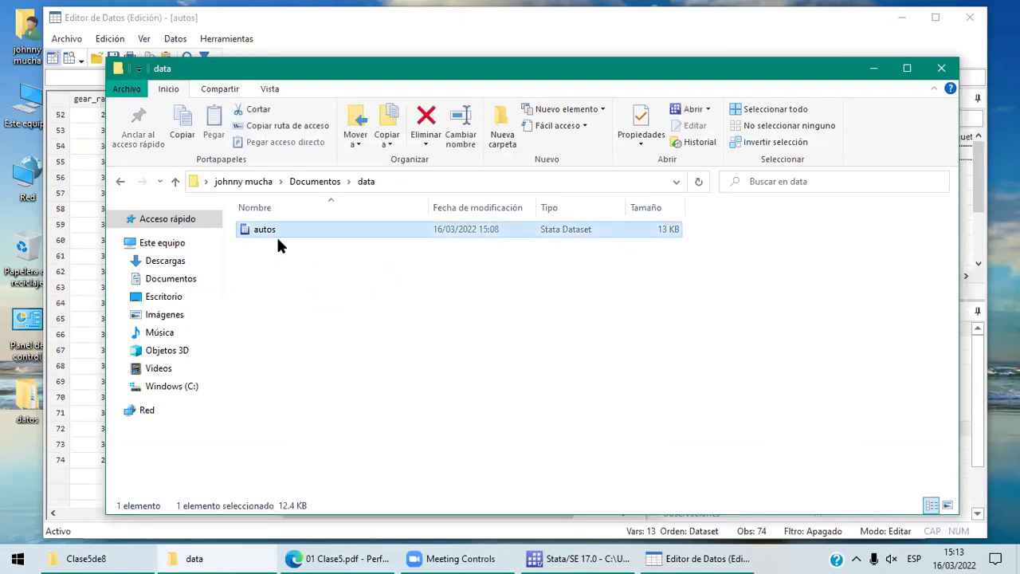
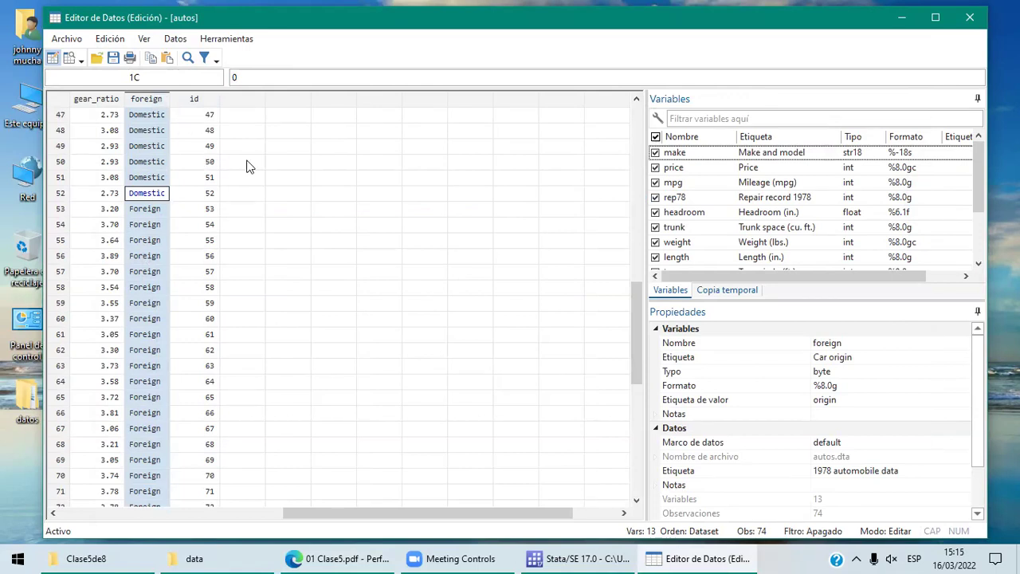
Renumber id within each group of foreign with the command by foreign: replace id=_n.
{"action": "left_click", "coordinate": [593, 556]}
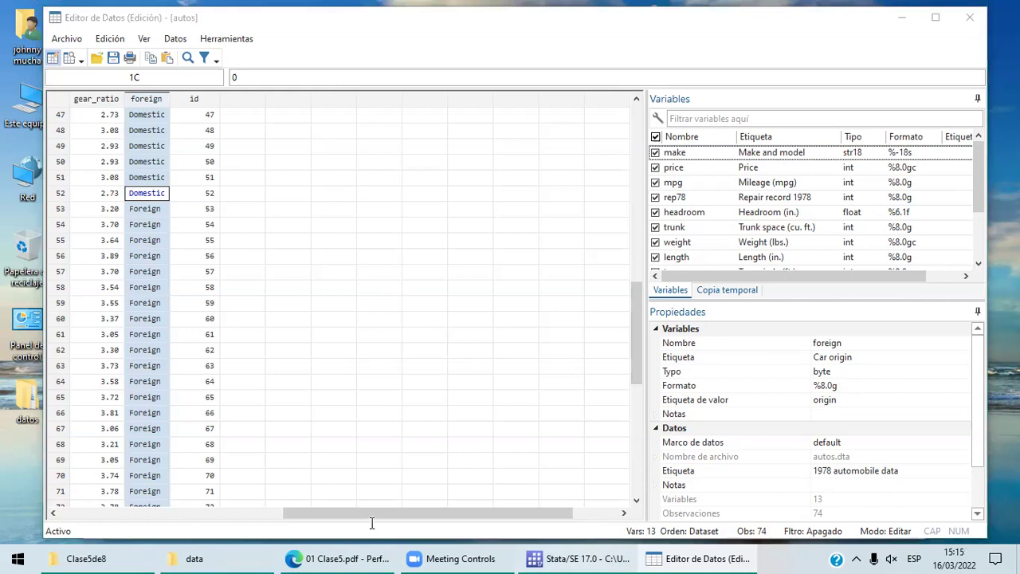
{"action": "type", "text": "by foreign"}
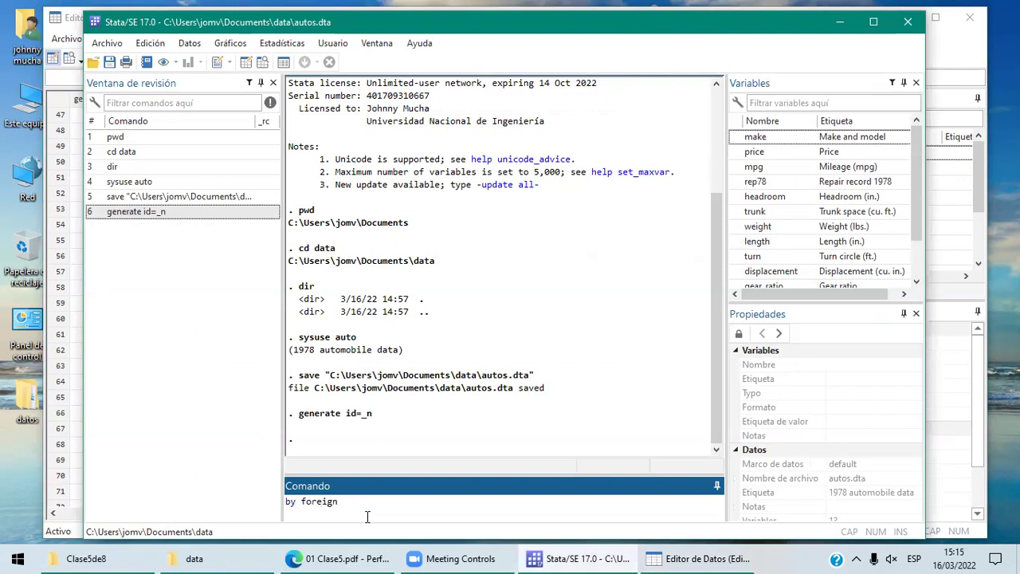
{"action": "type", "text": ":"}
{"action": "type", "text": "replace"}
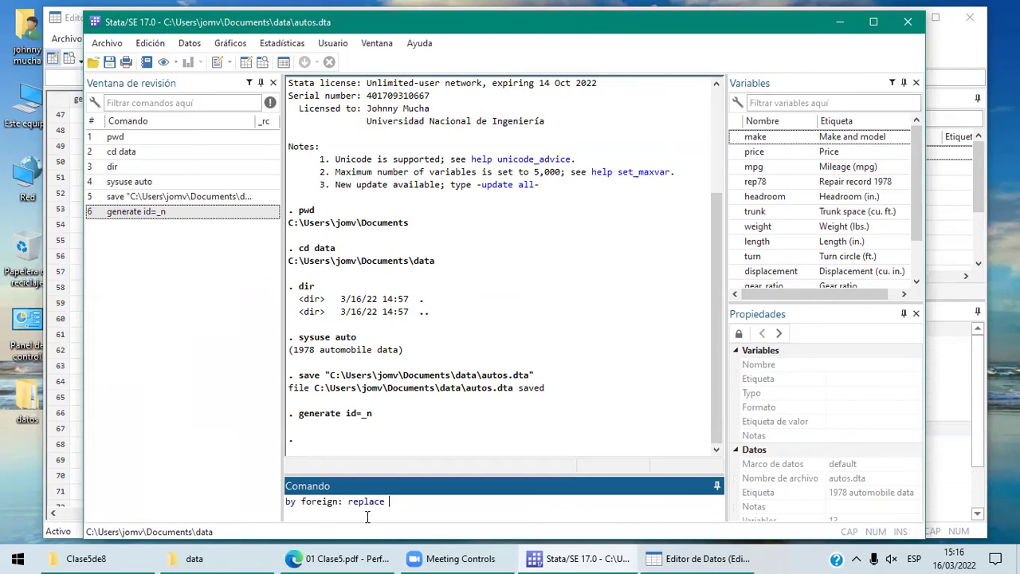
{"action": "type", "text": "id=_n"}
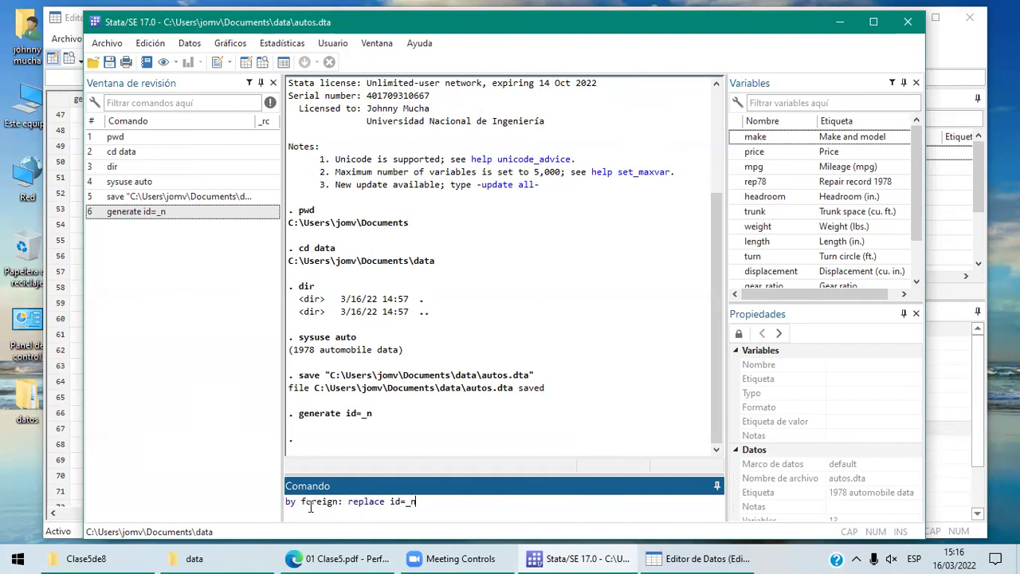
{"action": "key", "text": "Return"}
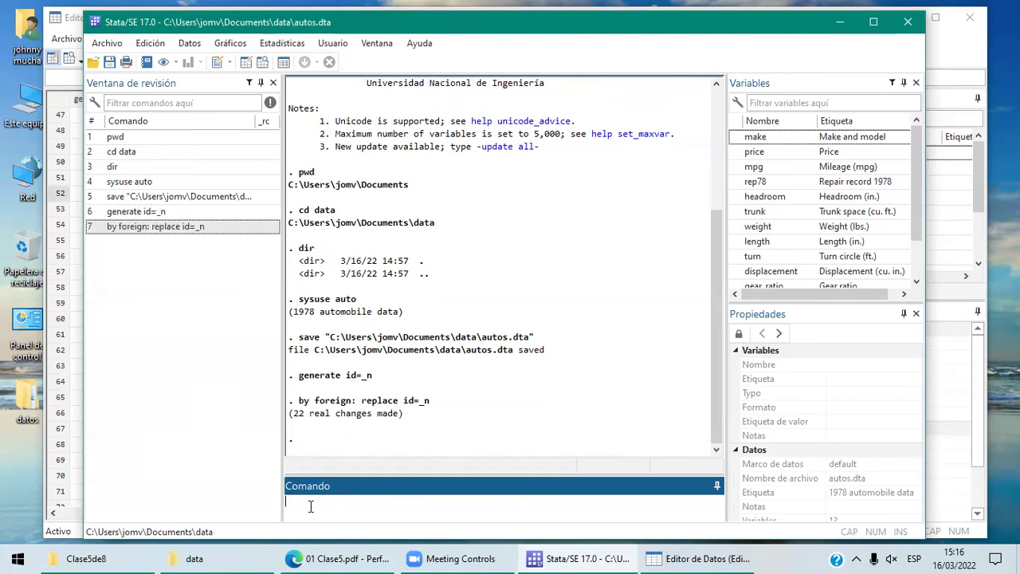
Check the renumbered id values in the data editor where Domestic changes to Foreign, and return to the first row.
{"action": "left_click", "coordinate": [660, 556]}
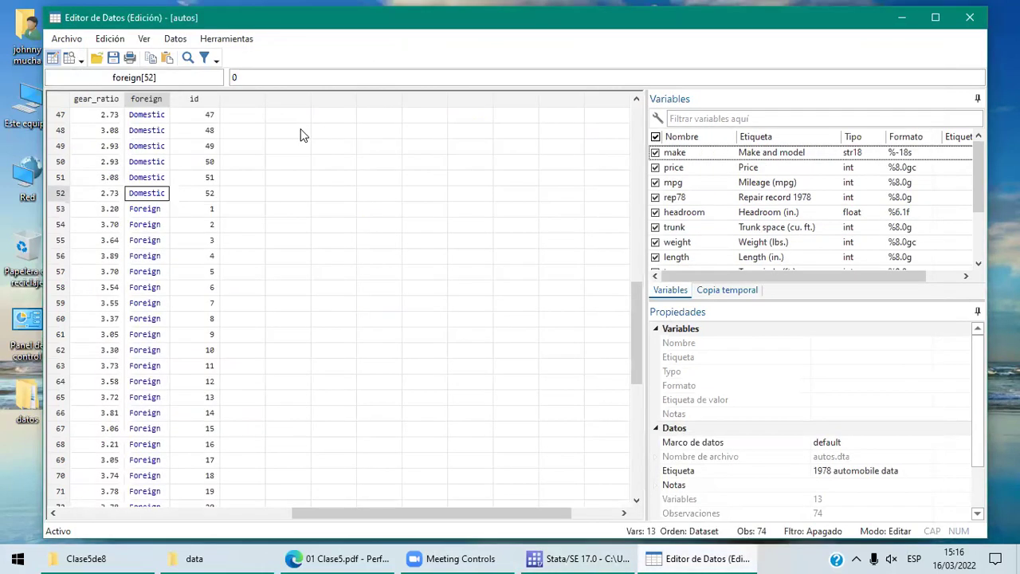
{"action": "left_click", "coordinate": [210, 198]}
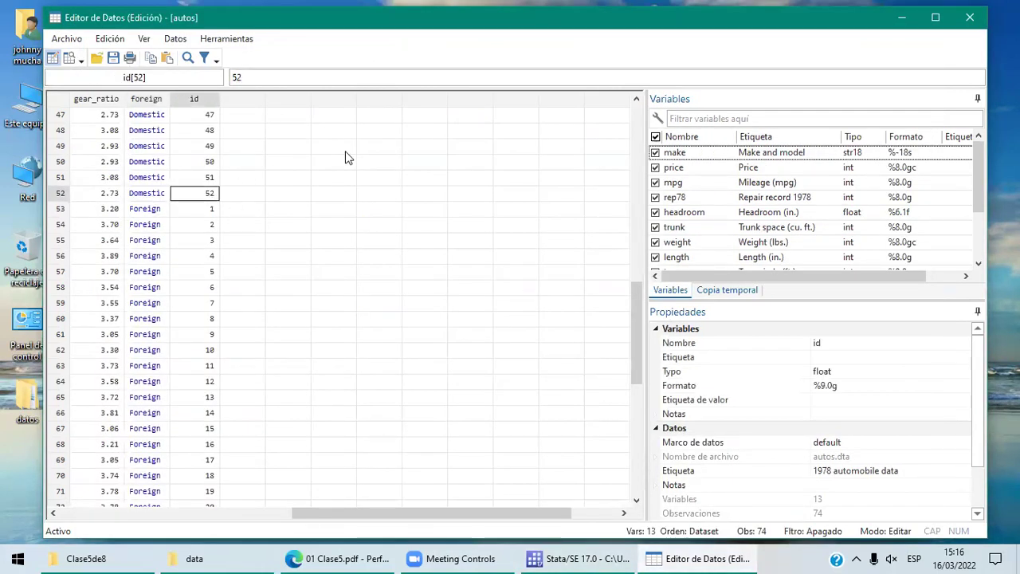
{"action": "left_click", "coordinate": [637, 142]}
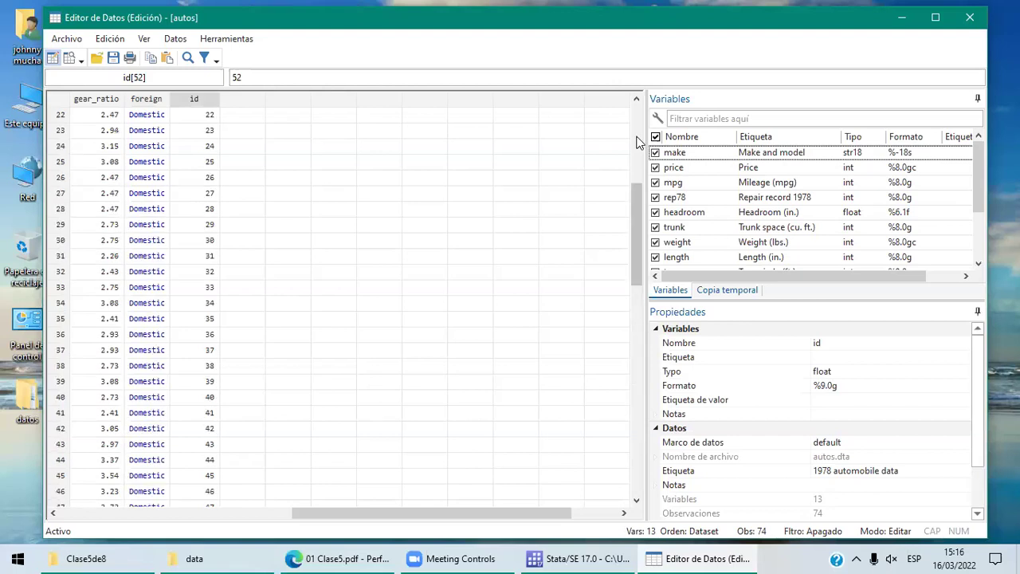
{"action": "left_click", "coordinate": [637, 142]}
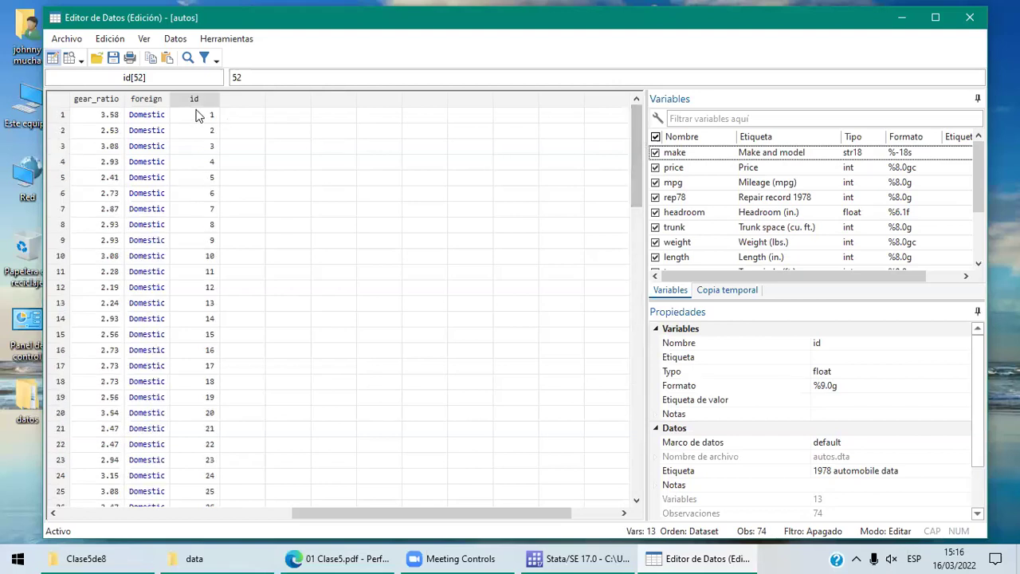
Select the id cells of all Domestic cars, from row 1 through row 52, to review their numbering.
{"action": "left_click", "coordinate": [199, 118]}
{"action": "key", "text": "shift+Down"}
{"action": "key", "text": "shift+Down"}
{"action": "key", "text": "shift+Down"}
{"action": "key", "text": "shift+Down"}
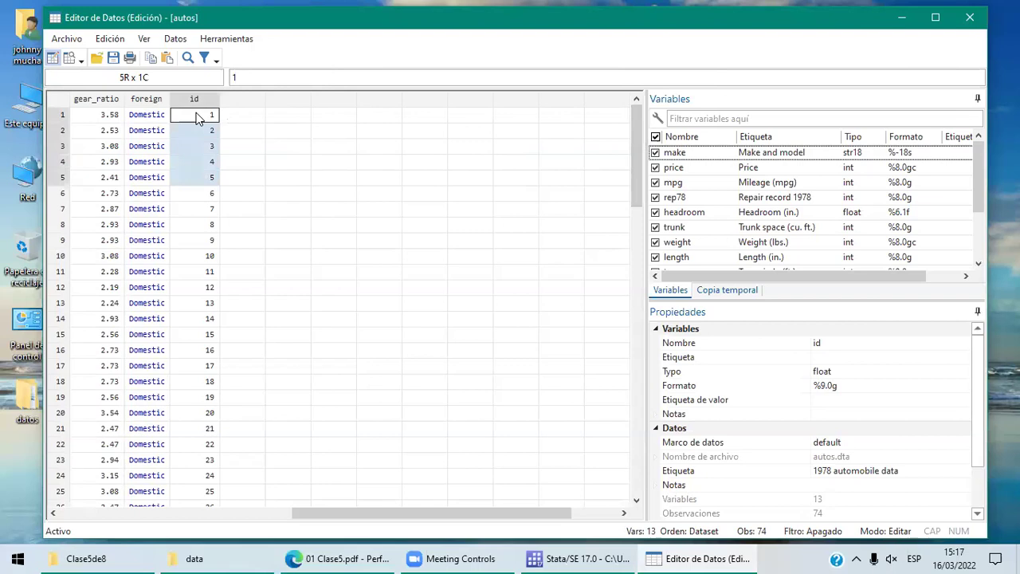
{"action": "key", "text": "shift+Down"}
{"action": "key", "text": "shift+Down"}
{"action": "key", "text": "shift+Down"}
{"action": "key", "text": "shift+Down"}
{"action": "key", "text": "shift+Down"}
{"action": "key", "text": "shift+Down"}
{"action": "key", "text": "shift+Down"}
{"action": "key", "text": "shift+Down"}
{"action": "key", "text": "shift+Down"}
{"action": "key", "text": "shift+Down"}
{"action": "key", "text": "shift+Down"}
{"action": "key", "text": "shift+Down"}
{"action": "key", "text": "shift+Down"}
{"action": "key", "text": "shift+Down"}
{"action": "key", "text": "shift+Down"}
{"action": "key", "text": "shift+Down"}
{"action": "key", "text": "shift+Down"}
{"action": "key", "text": "shift+Down"}
{"action": "key", "text": "shift+Down"}
{"action": "key", "text": "shift+Down"}
{"action": "key", "text": "shift+Down"}
{"action": "key", "text": "shift+Down"}
{"action": "key", "text": "shift+Down"}
{"action": "key", "text": "shift+Down"}
{"action": "key", "text": "shift+Down"}
{"action": "key", "text": "shift+Down"}
{"action": "key", "text": "shift+Down"}
{"action": "key", "text": "shift+Down"}
{"action": "key", "text": "shift+Down"}
{"action": "key", "text": "shift+Down"}
{"action": "key", "text": "shift+Down"}
{"action": "key", "text": "shift+Down"}
{"action": "key", "text": "shift+Down"}
{"action": "key", "text": "shift+Down"}
{"action": "key", "text": "shift+Down"}
{"action": "key", "text": "shift+Down"}
{"action": "key", "text": "shift+Down"}
{"action": "key", "text": "shift+Down"}
{"action": "key", "text": "shift+Down"}
{"action": "key", "text": "shift+Down"}
{"action": "key", "text": "shift+Down"}
{"action": "key", "text": "shift+Down"}
{"action": "key", "text": "shift+Down"}
{"action": "key", "text": "shift+Down"}
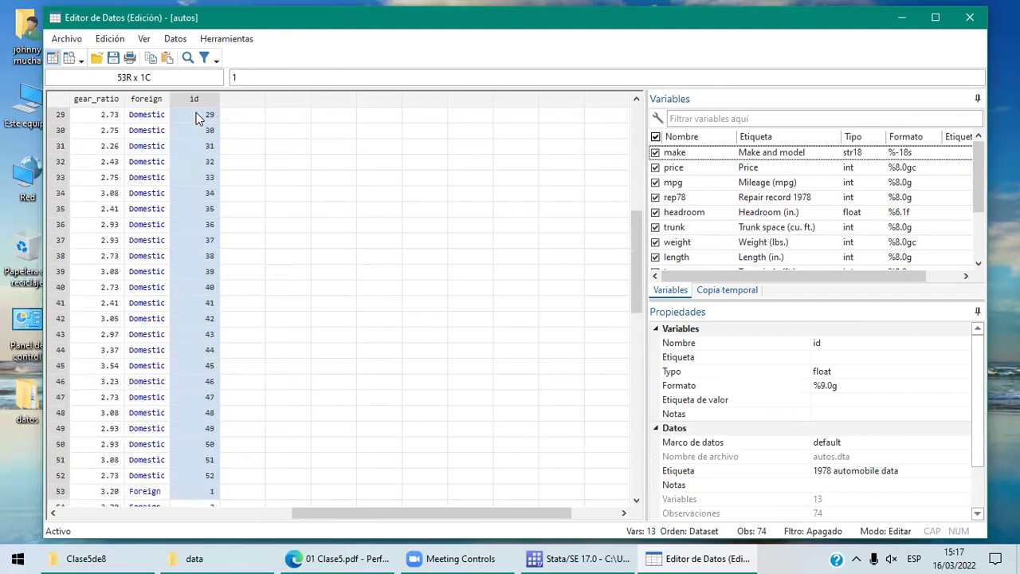
{"action": "key", "text": "shift+Up"}
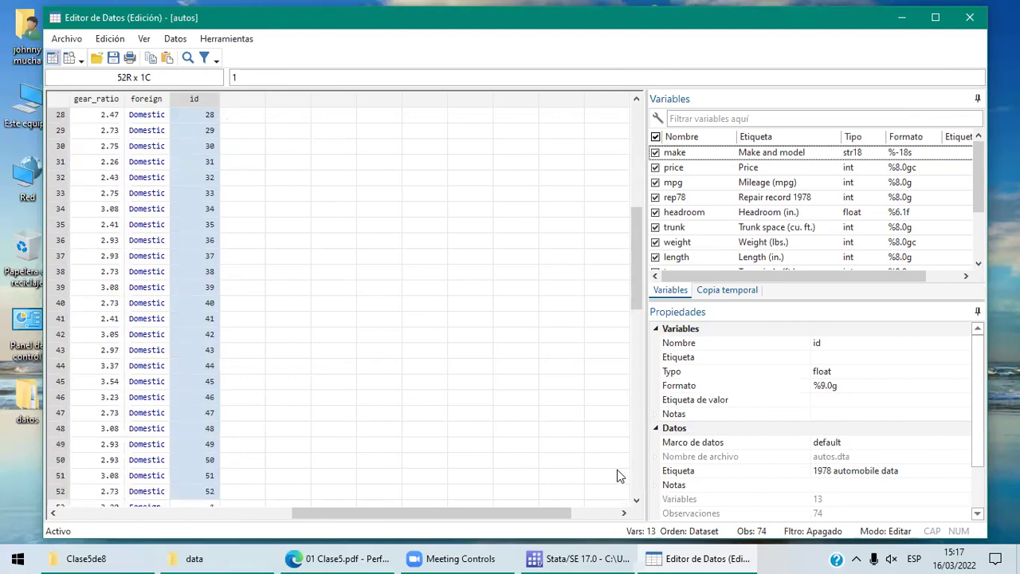
Select the id cells of all Foreign cars, from row 53 through row 74, to review their numbering.
{"action": "left_click", "coordinate": [637, 502]}
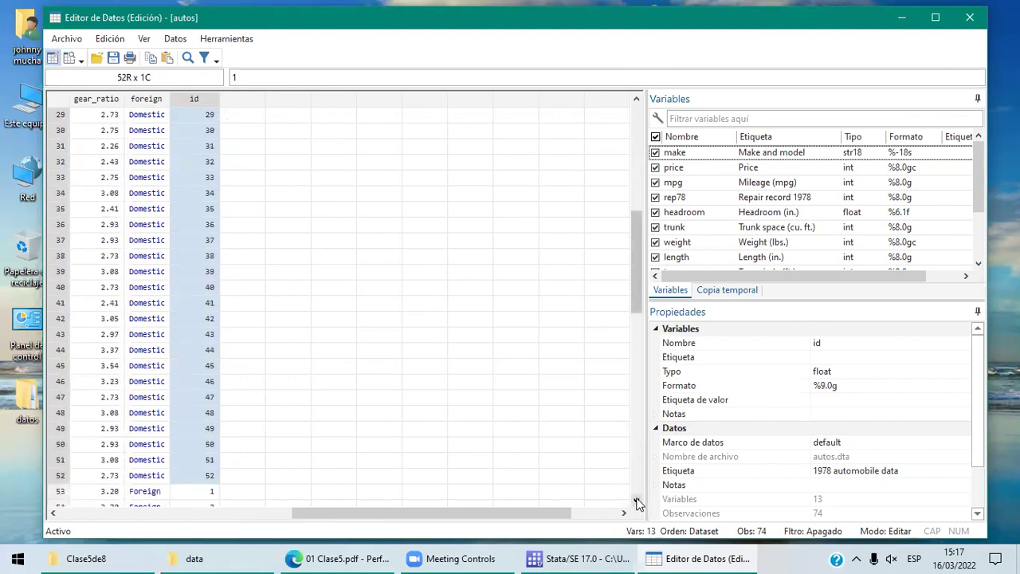
{"action": "left_click", "coordinate": [637, 502]}
{"action": "left_click", "coordinate": [637, 502]}
{"action": "left_click", "coordinate": [637, 502]}
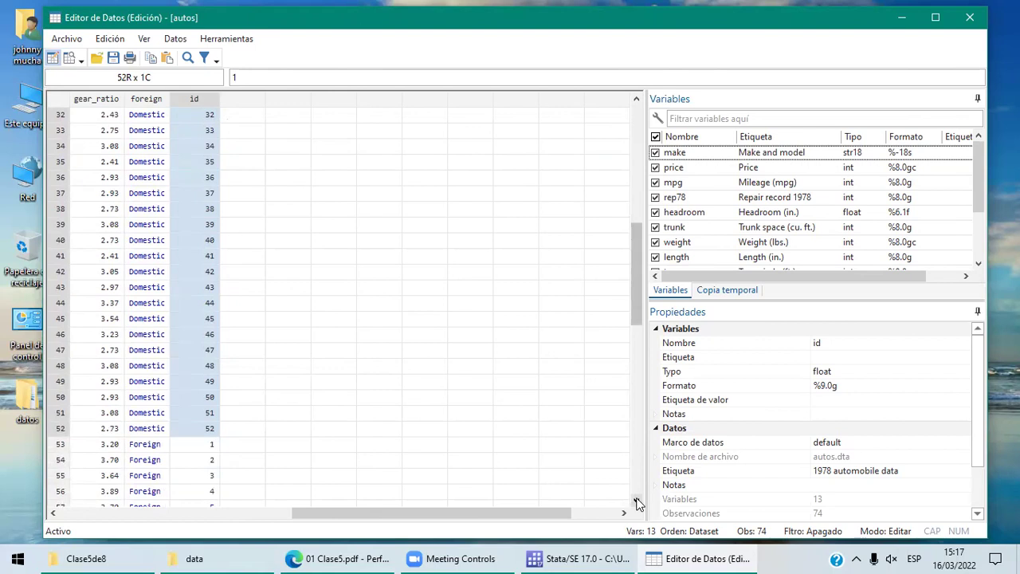
{"action": "left_click", "coordinate": [198, 446]}
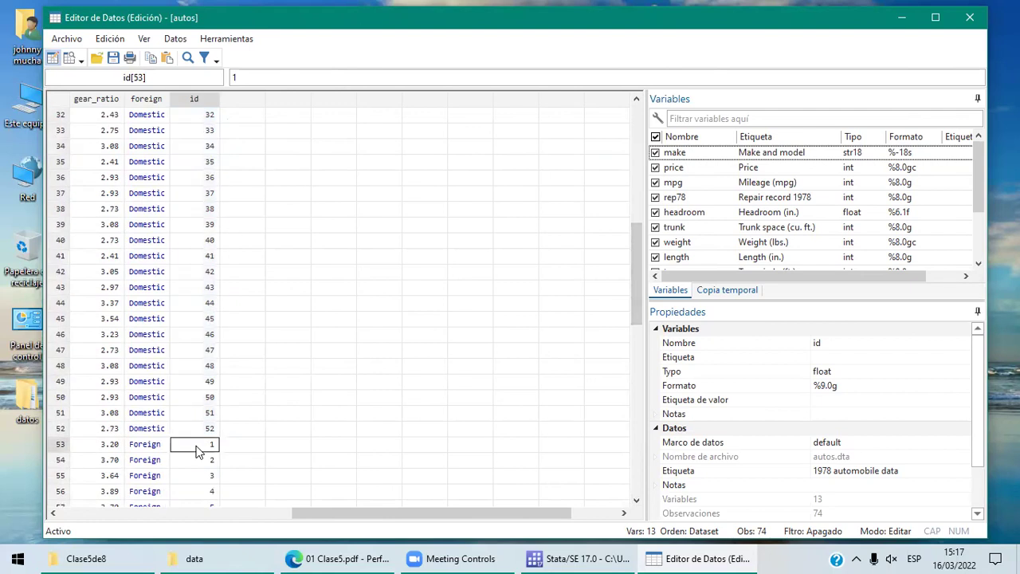
{"action": "key", "text": "shift+Down"}
{"action": "key", "text": "shift+Down"}
{"action": "key", "text": "shift+Down"}
{"action": "key", "text": "shift+Down"}
{"action": "key", "text": "shift+Down"}
{"action": "key", "text": "shift+Down"}
{"action": "key", "text": "shift+Down"}
{"action": "key", "text": "shift+Down"}
{"action": "key", "text": "shift+Down"}
{"action": "key", "text": "shift+Down"}
{"action": "key", "text": "shift+Down"}
{"action": "key", "text": "shift+Down"}
{"action": "key", "text": "shift+Down"}
{"action": "key", "text": "shift+Down"}
{"action": "key", "text": "shift+Down"}
{"action": "key", "text": "shift+Down"}
{"action": "key", "text": "shift+Down"}
{"action": "key", "text": "shift+Down"}
{"action": "key", "text": "shift+Down"}
{"action": "key", "text": "shift+Down"}
{"action": "key", "text": "shift+Down"}
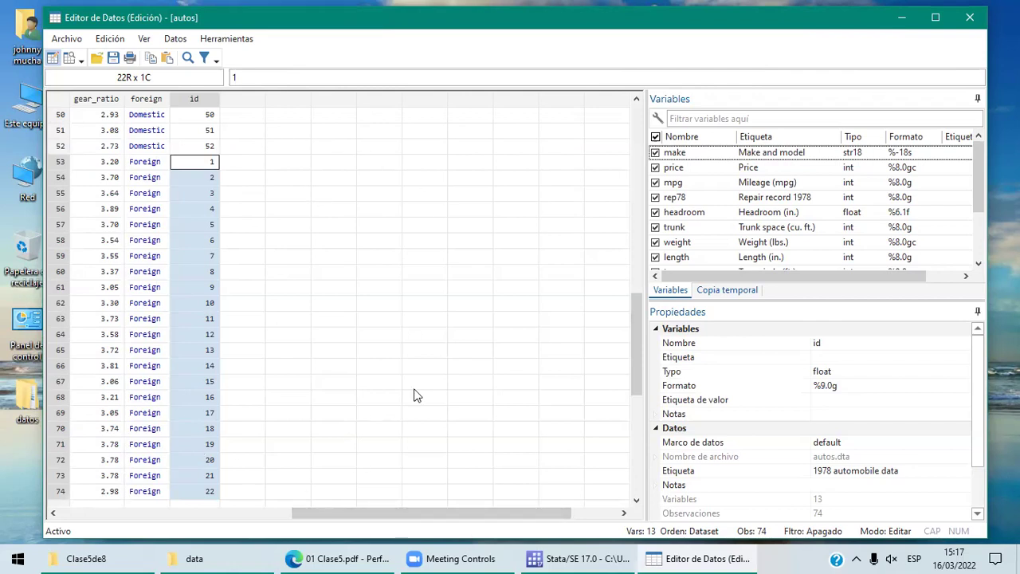
Delete the id variable with the command drop id and check its former column in the data editor.
{"action": "left_click", "coordinate": [590, 556]}
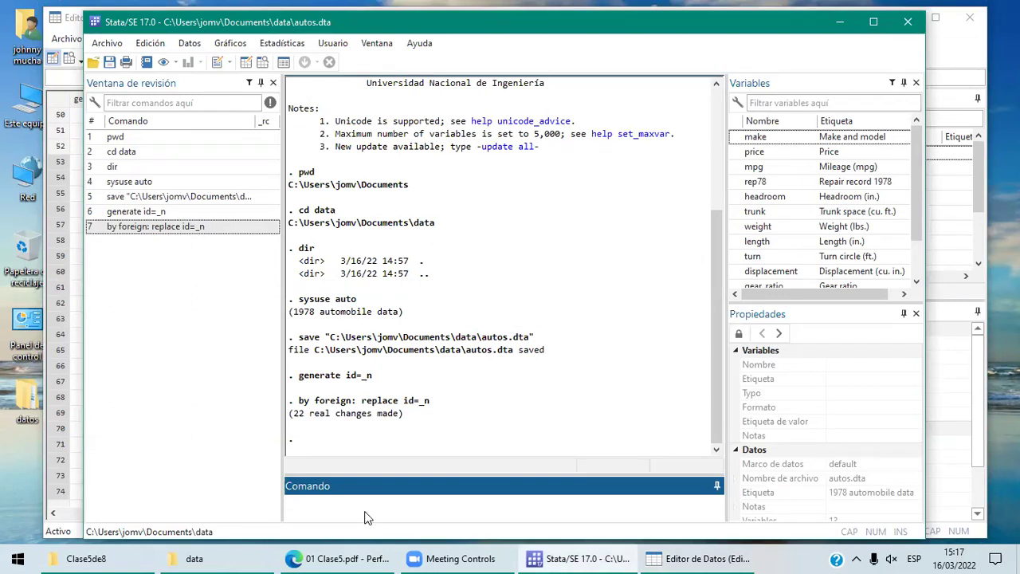
{"action": "type", "text": "drop "}
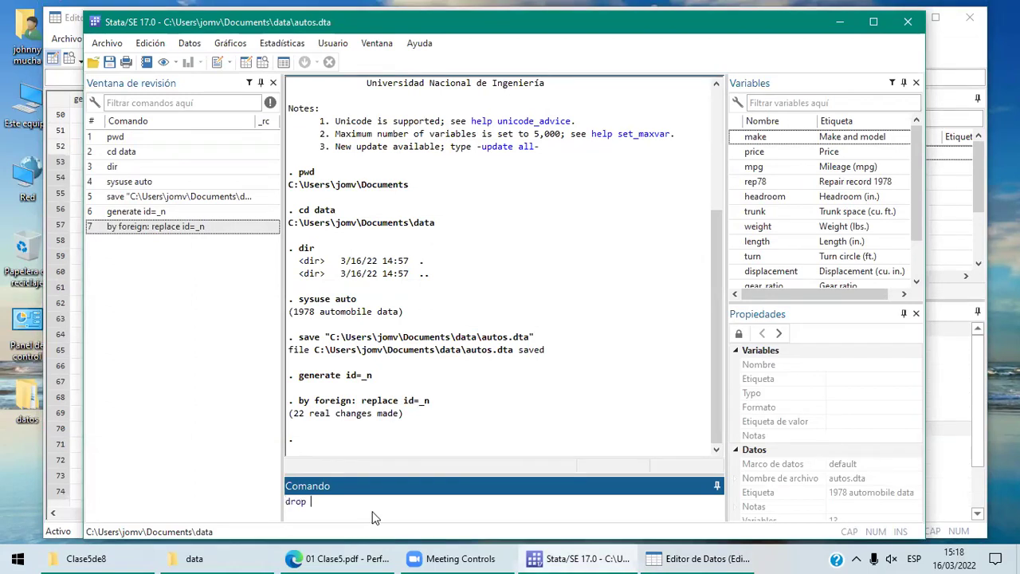
{"action": "type", "text": "id"}
{"action": "key", "text": "Return"}
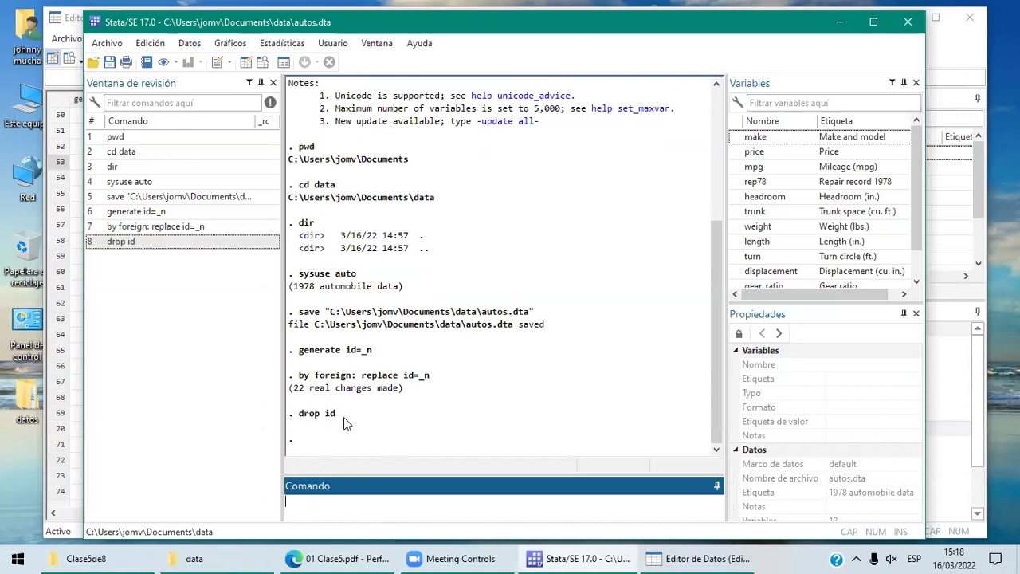
{"action": "left_click", "coordinate": [684, 556]}
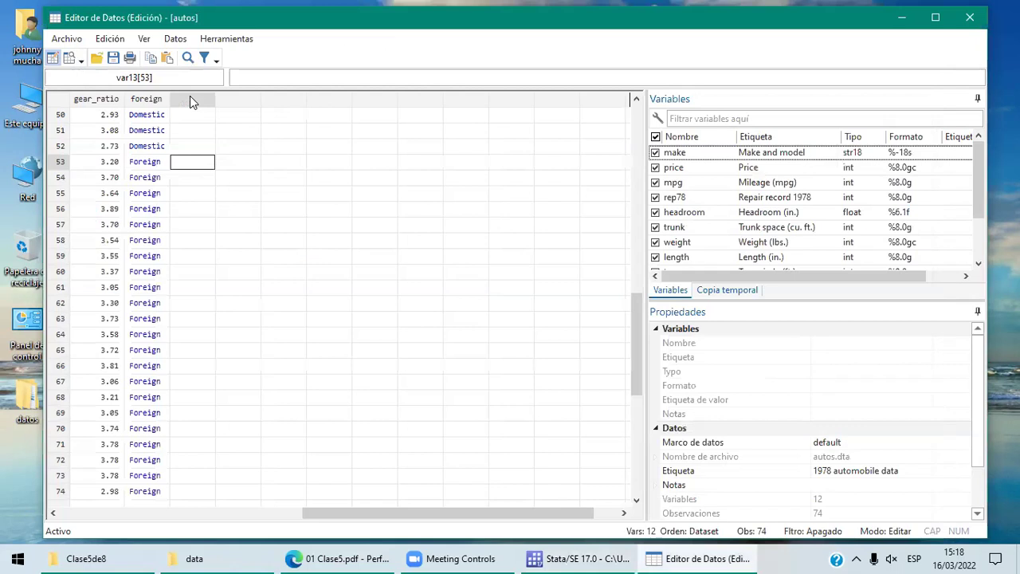
{"action": "left_click", "coordinate": [190, 99]}
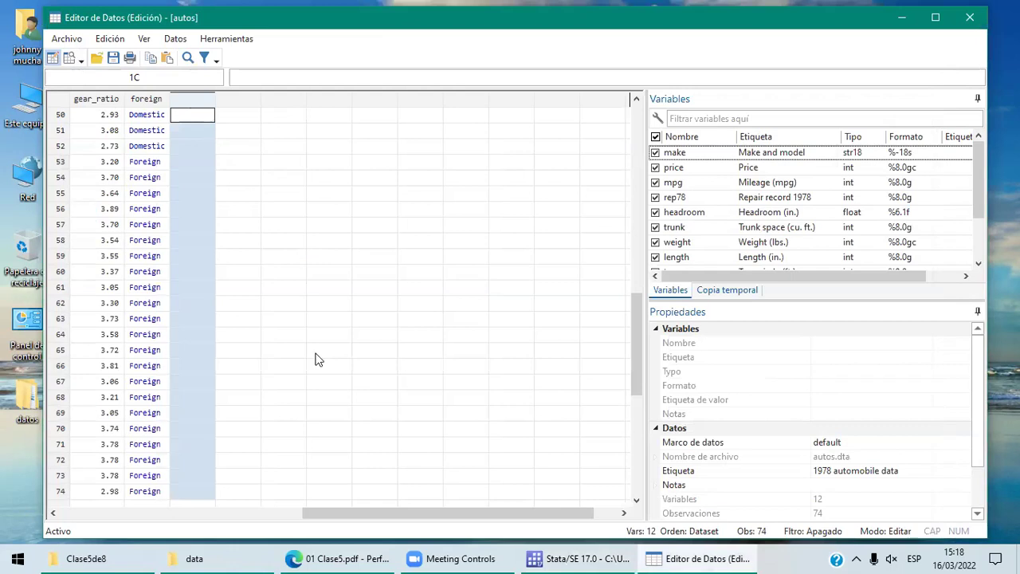
Create id numbered within each group of foreign with the command by foreign: generate id=_n.
{"action": "key", "text": "alt+Tab"}
{"action": "left_click", "coordinate": [332, 500]}
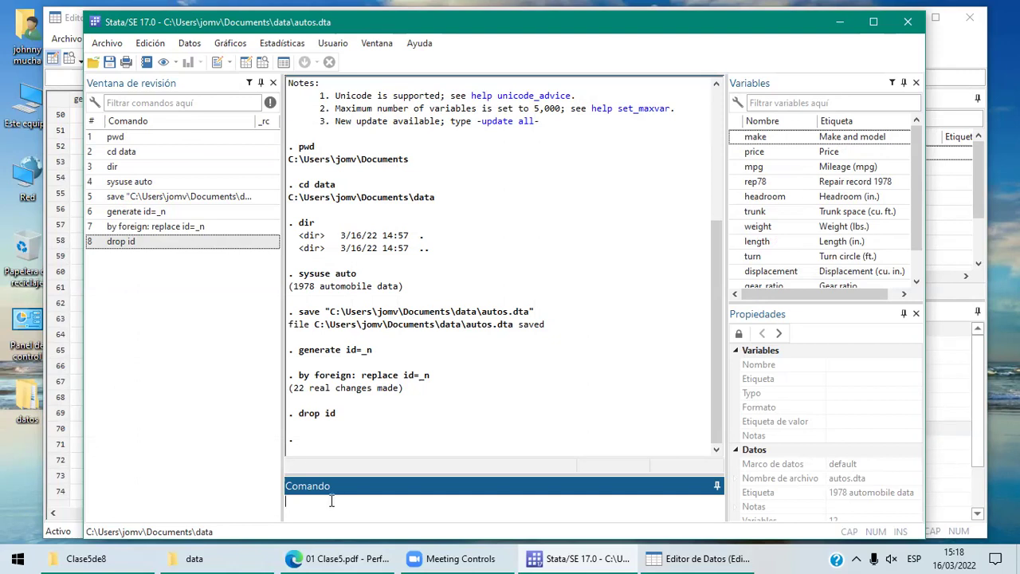
{"action": "type", "text": "by foreign:"}
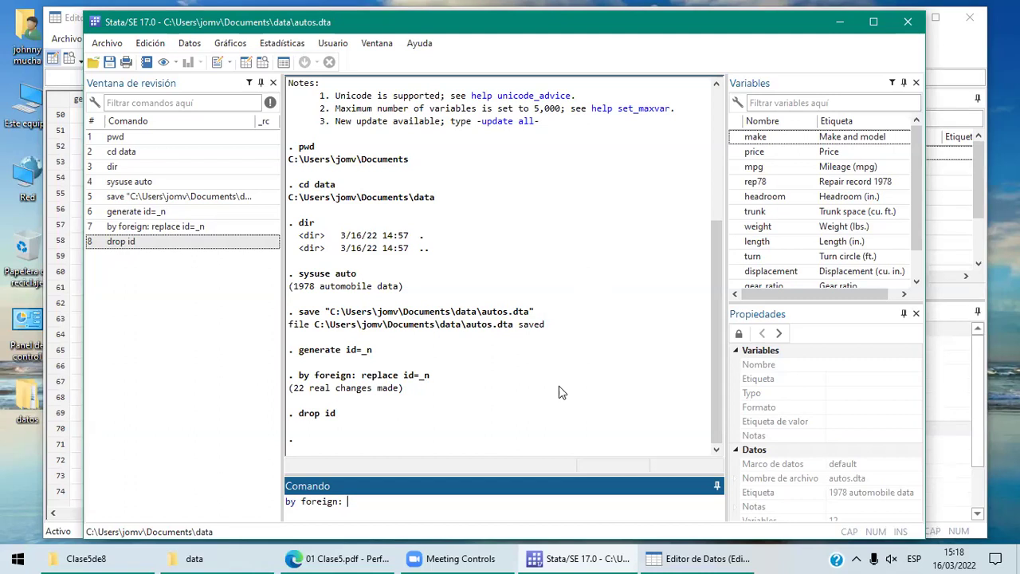
{"action": "type", "text": "generate id=_n"}
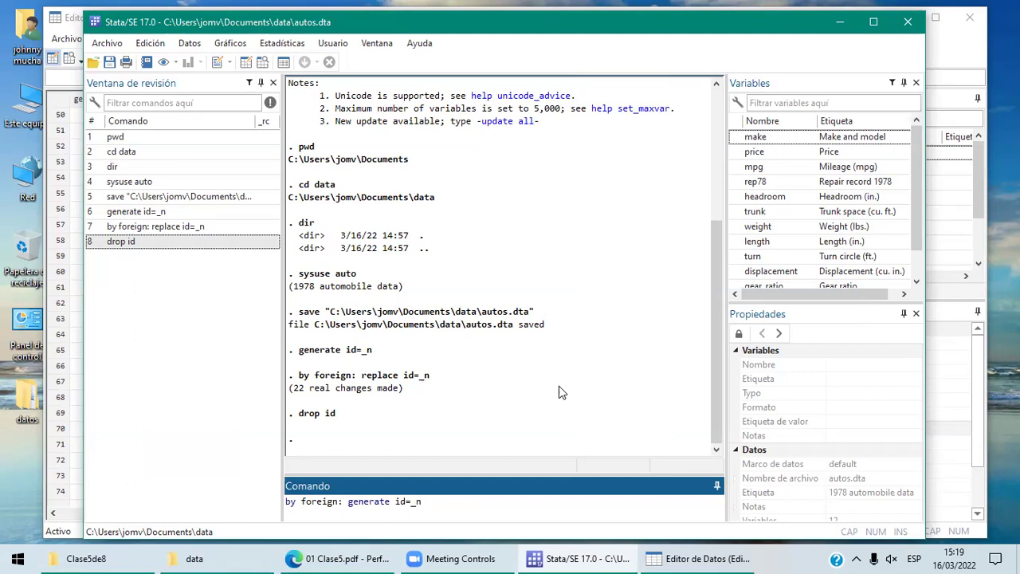
{"action": "key", "text": "Return"}
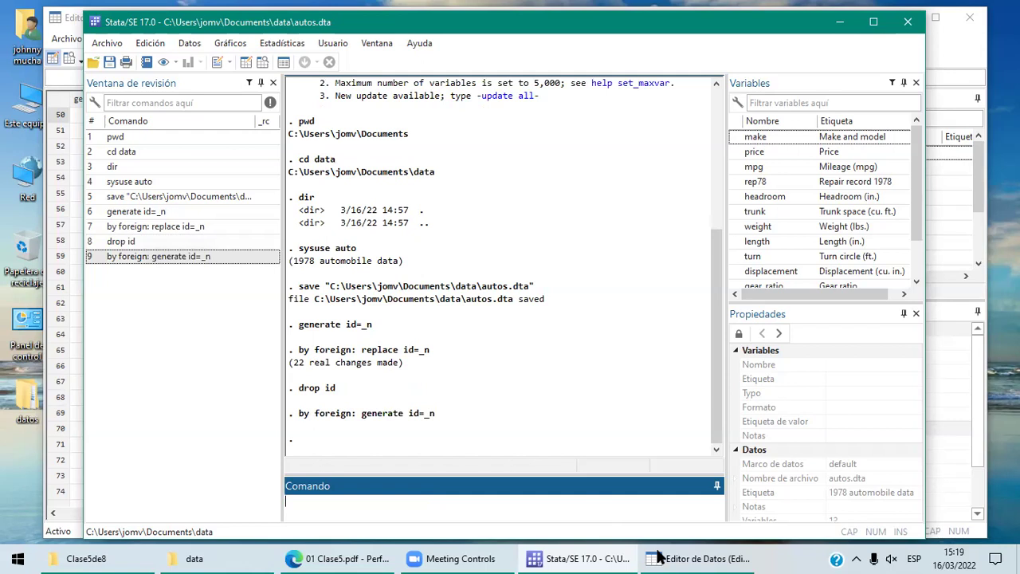
Check the new id values in the data editor from the first Foreign car, and return to the first row.
{"action": "mouse_move", "coordinate": [659, 556]}
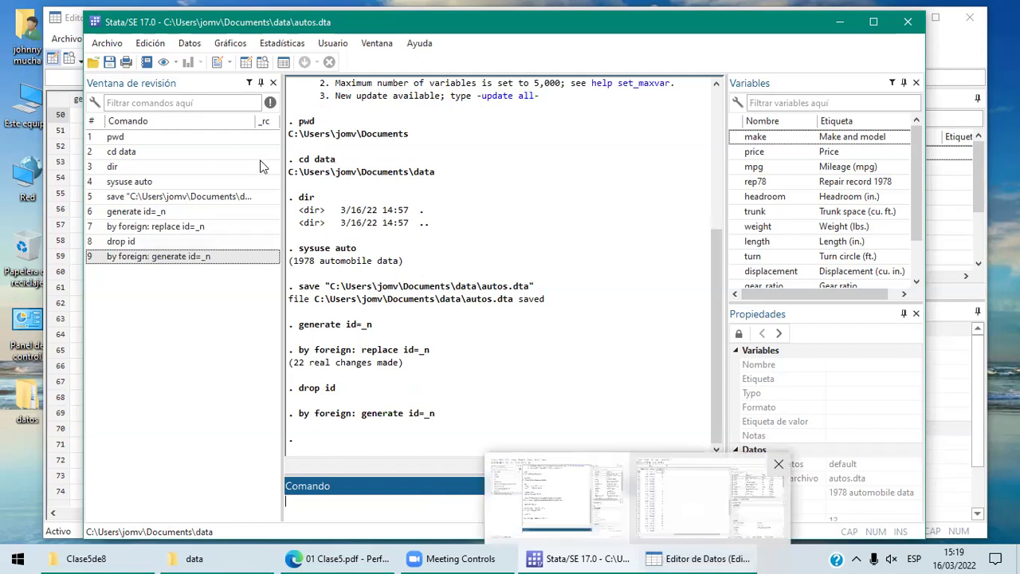
{"action": "key", "text": "alt+Tab"}
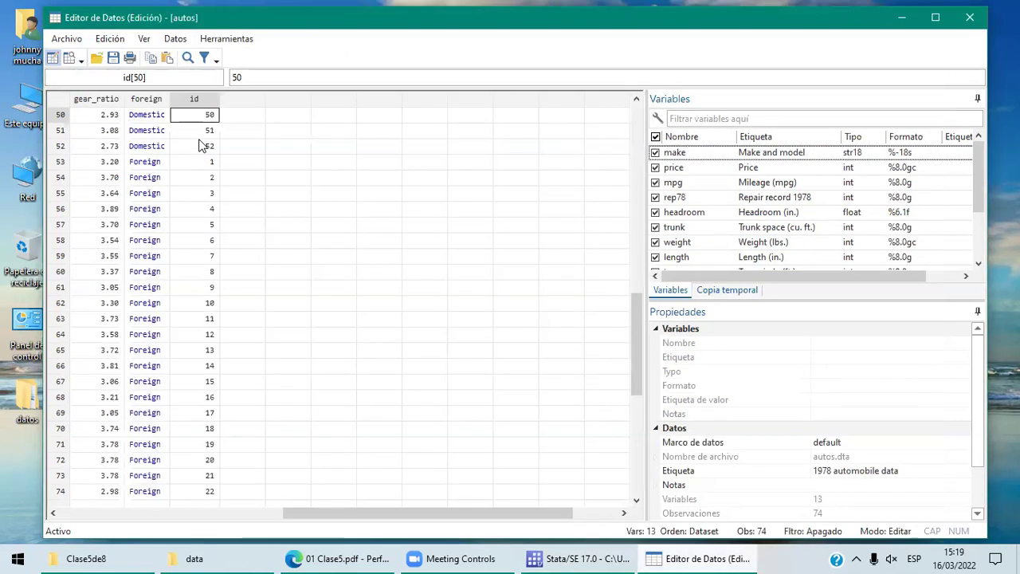
{"action": "left_click", "coordinate": [203, 163]}
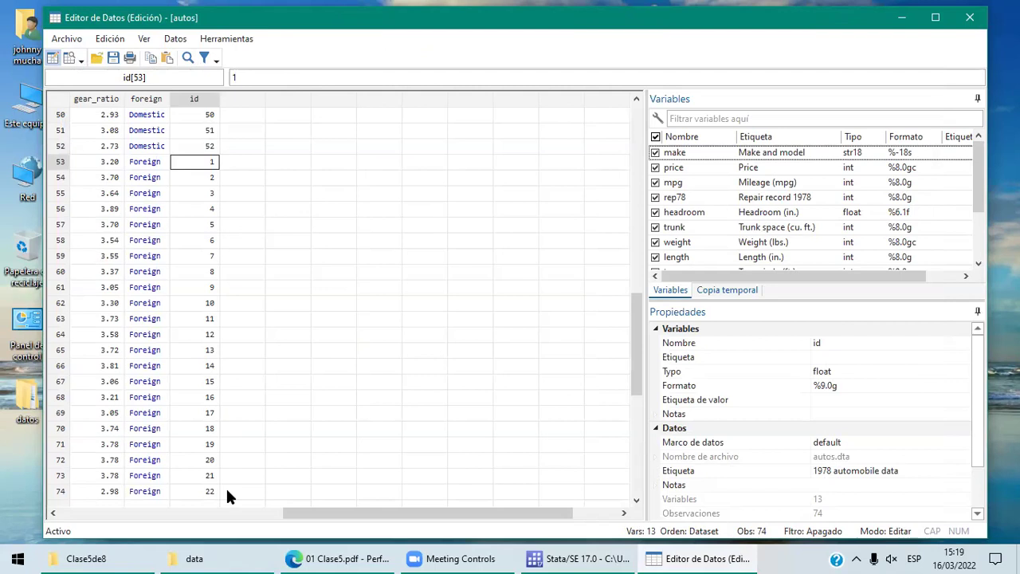
{"action": "left_click_drag", "start_coordinate": [636, 343], "coordinate": [638, 117]}
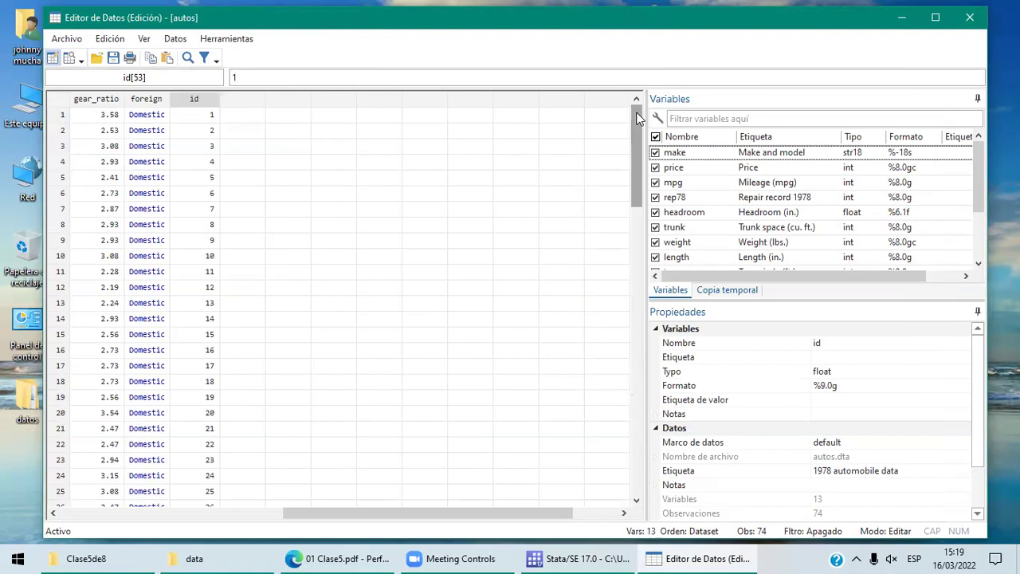
Switch to the 01 Clase5.pdf slides in Edge and read the page 3 example on the _N index.
{"action": "left_click", "coordinate": [572, 557]}
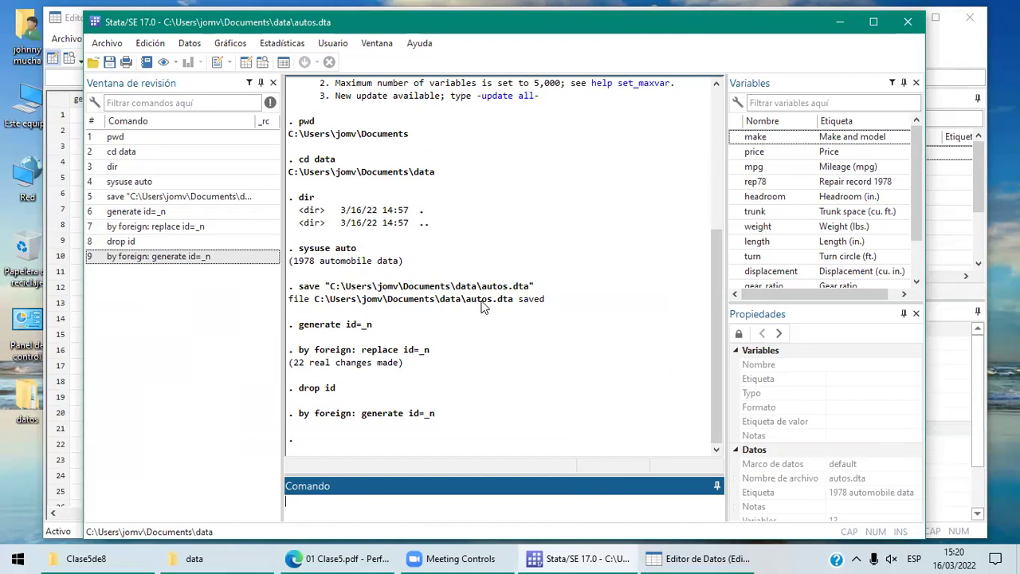
{"action": "left_click", "coordinate": [369, 557]}
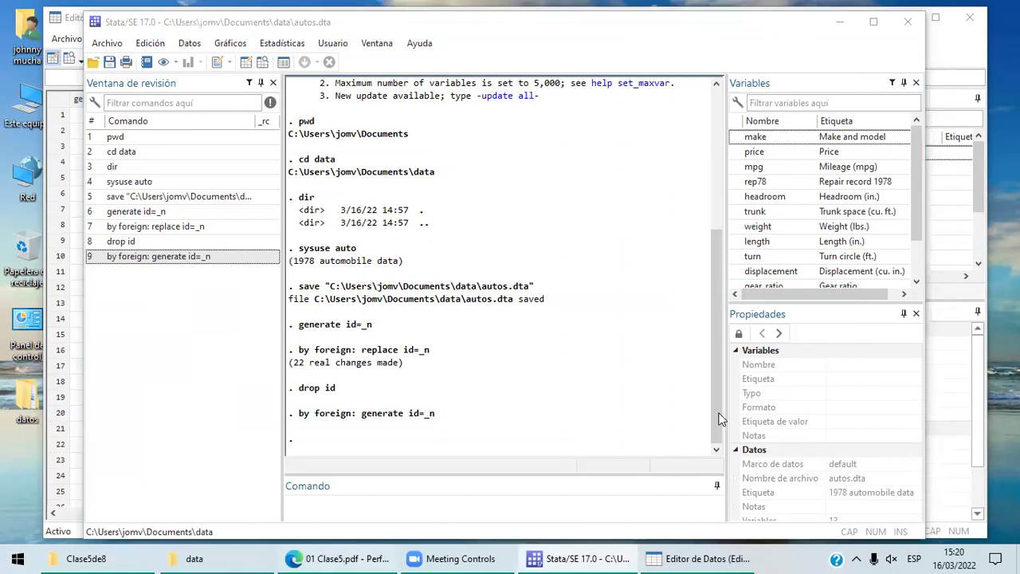
{"action": "key", "text": "alt+Tab"}
{"action": "scroll", "coordinate": [909, 527], "scroll_direction": "down", "scroll_amount": 8}
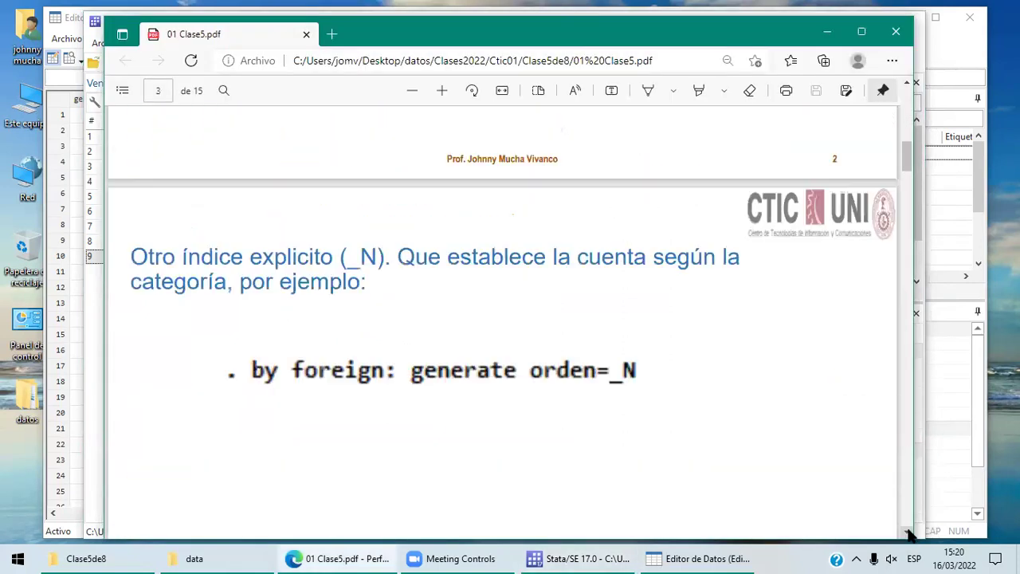
{"action": "scroll", "coordinate": [909, 532], "scroll_direction": "down", "scroll_amount": 3}
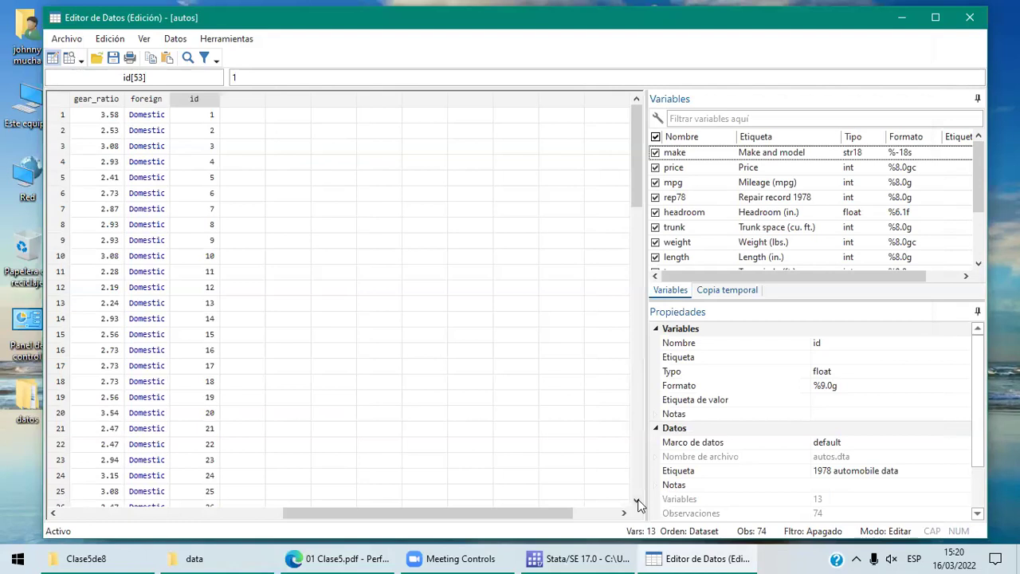
Inspect the id values in the data editor at the end of the Domestic group and the start and end of the Foreign group.
{"action": "scroll", "coordinate": [638, 506], "scroll_direction": "down", "scroll_amount": 10}
{"action": "left_click", "coordinate": [210, 431]}
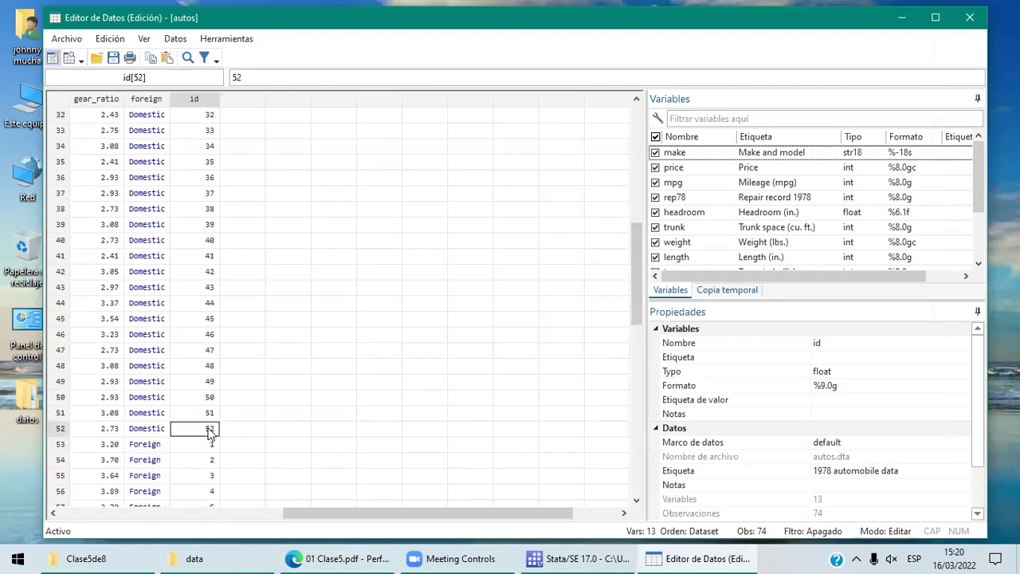
{"action": "left_click", "coordinate": [210, 446]}
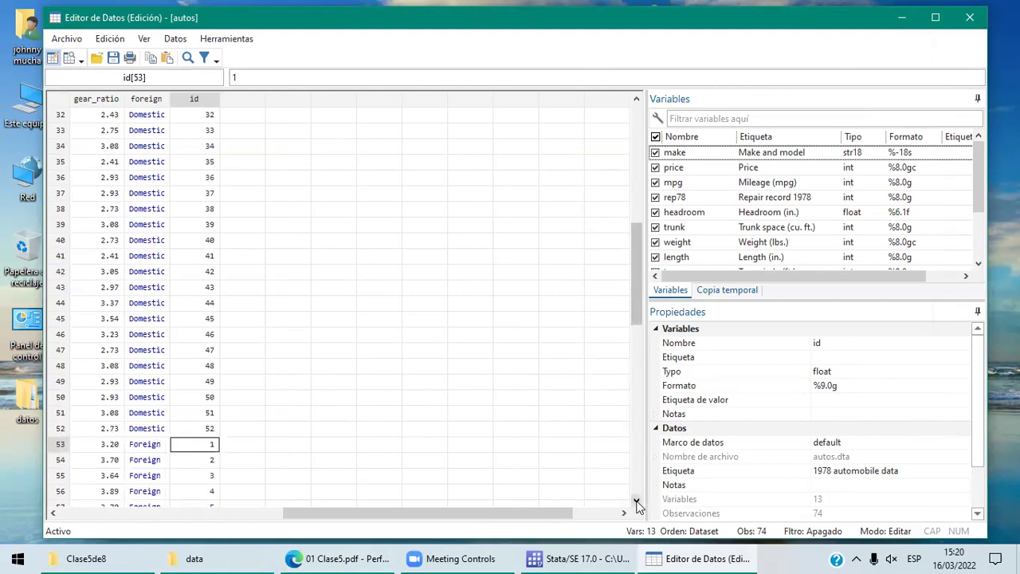
{"action": "scroll", "coordinate": [638, 506], "scroll_direction": "down", "scroll_amount": 8}
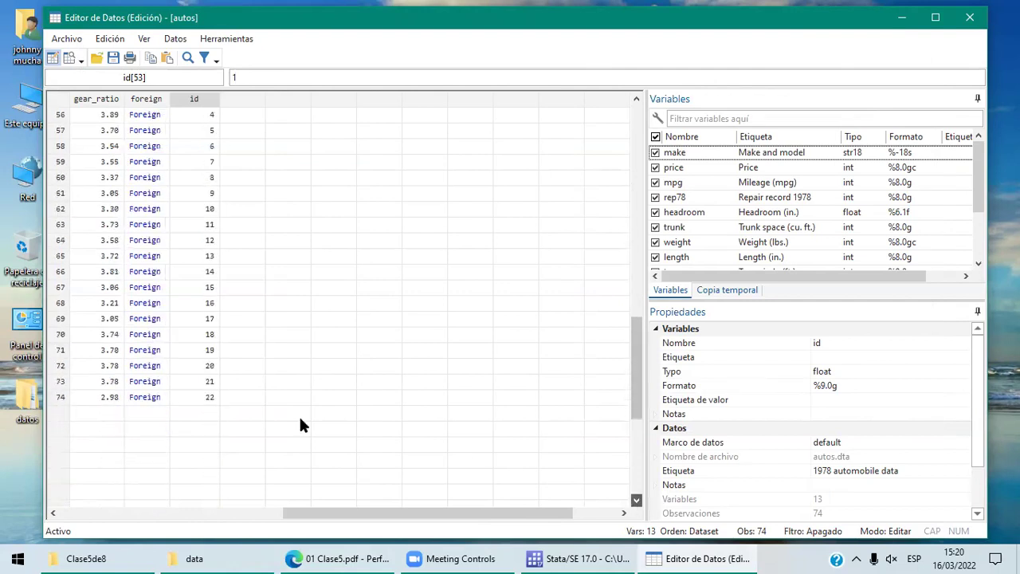
{"action": "left_click", "coordinate": [214, 397]}
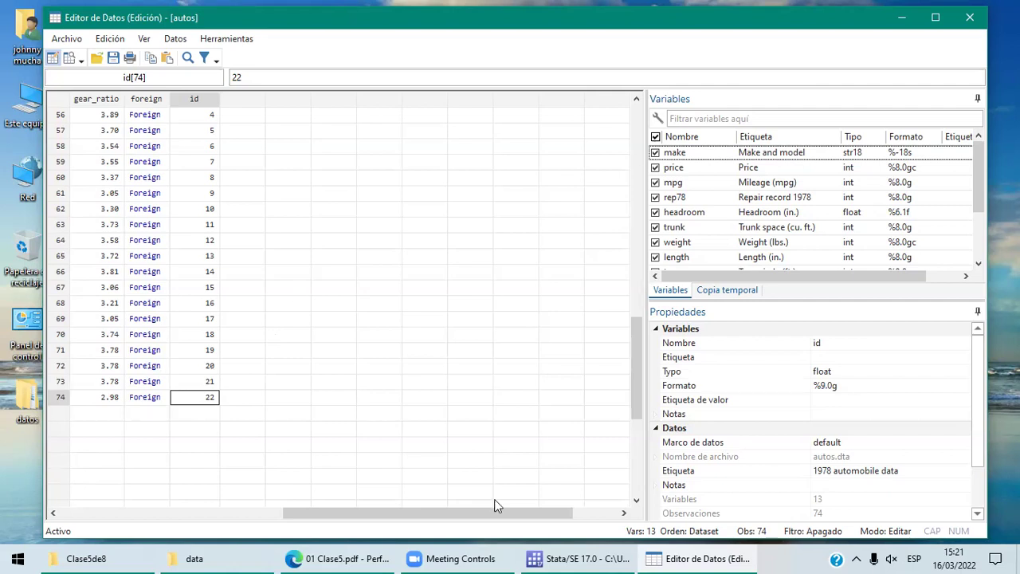
Following the slide's example, store each foreign group's observation count with the Stata command by foreign: generate orden=_N.
{"action": "left_click", "coordinate": [359, 557]}
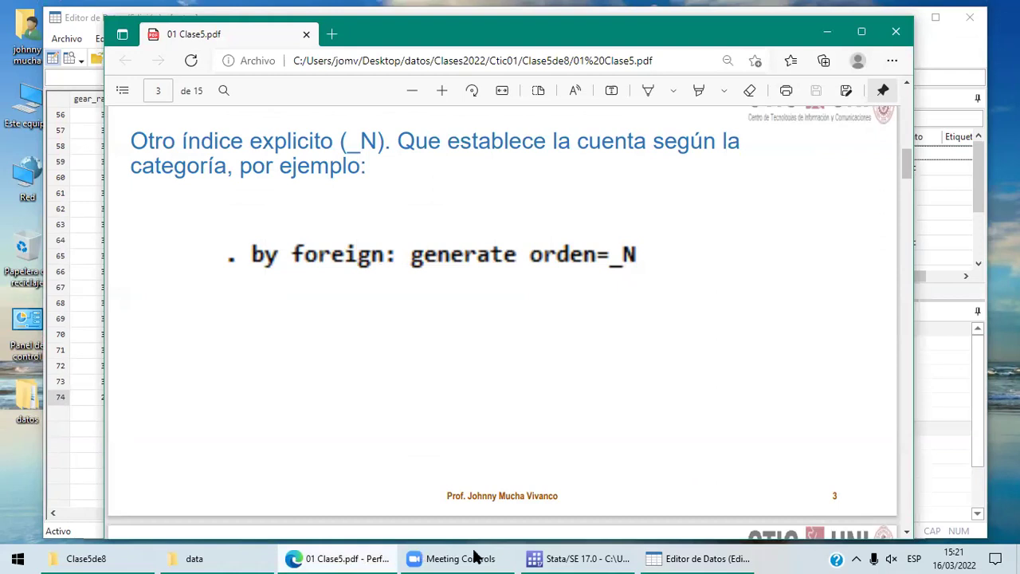
{"action": "left_click", "coordinate": [579, 557]}
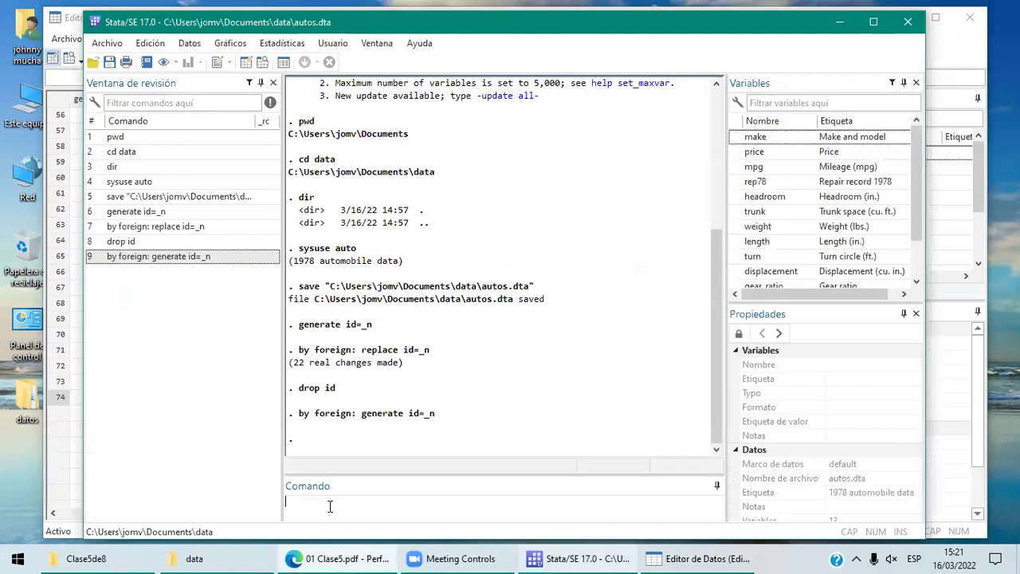
{"action": "left_click", "coordinate": [331, 507]}
{"action": "type", "text": "by"}
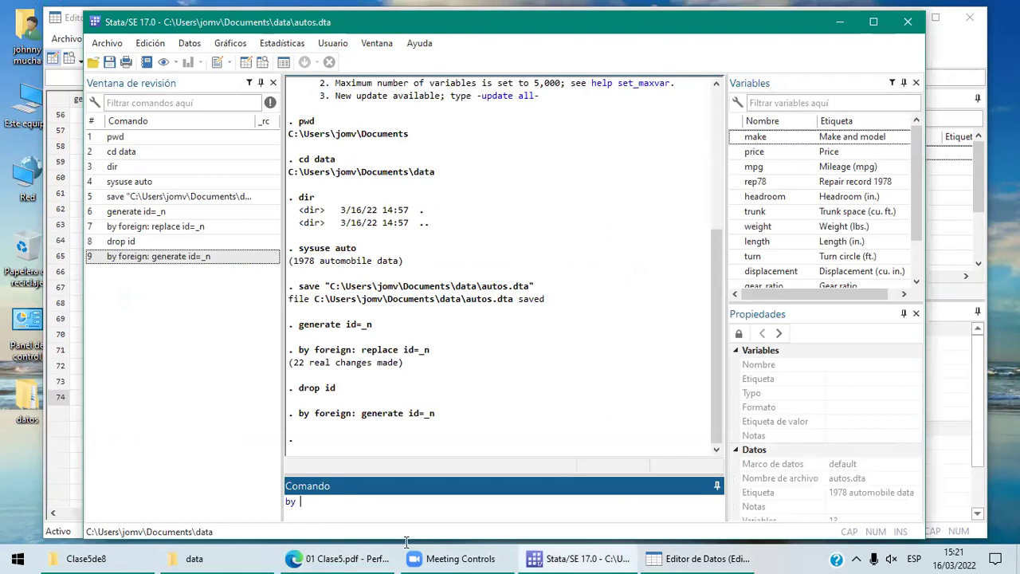
{"action": "type", "text": "foreign: "}
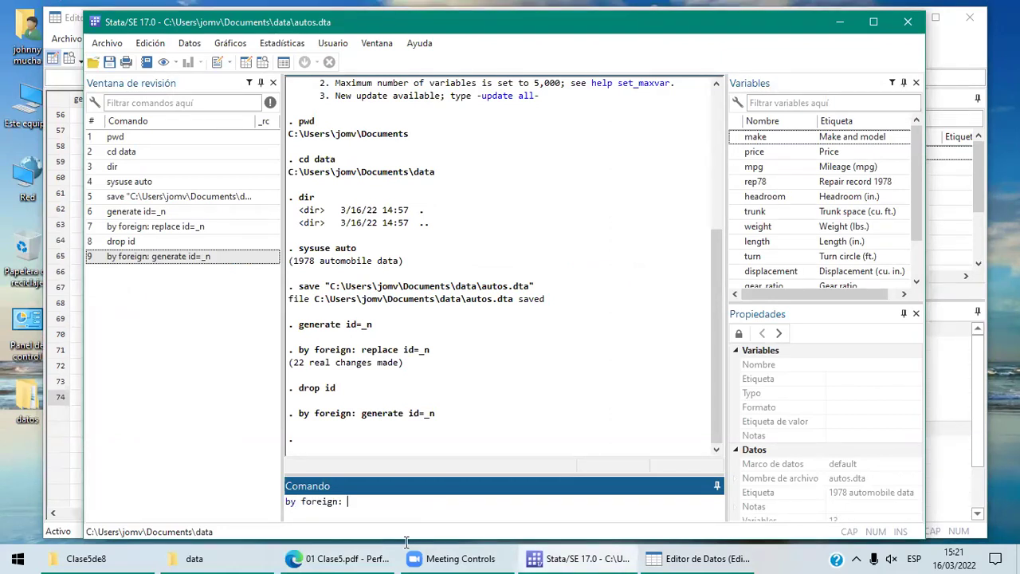
{"action": "type", "text": "generate order"}
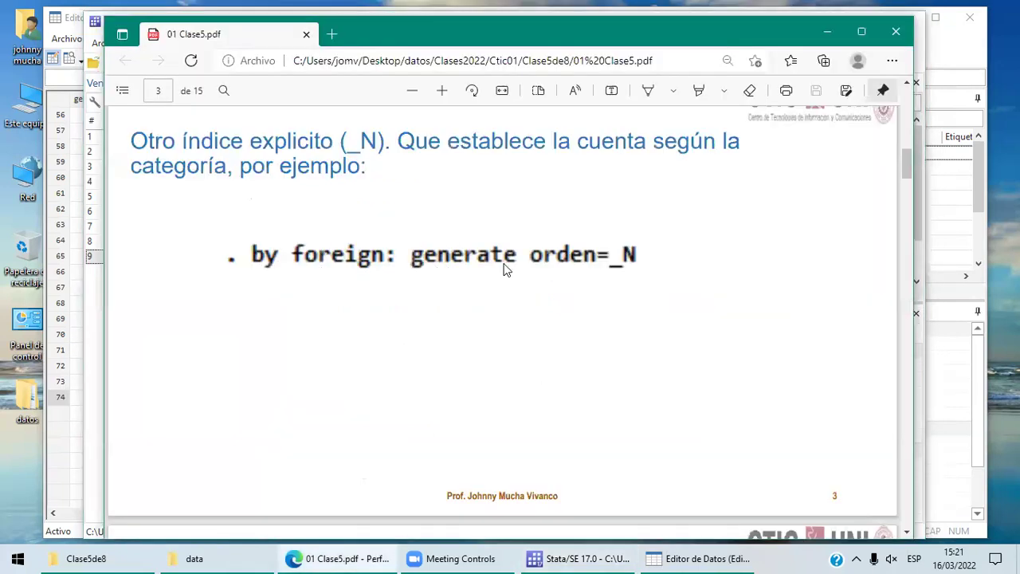
{"action": "left_click", "coordinate": [571, 556]}
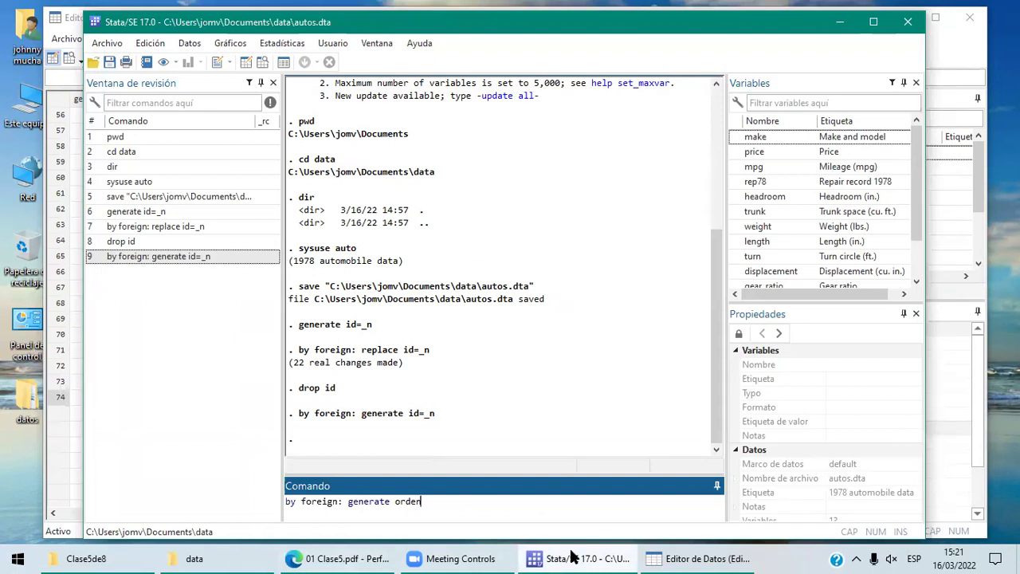
{"action": "type", "text": "=_N"}
{"action": "key", "text": "Return"}
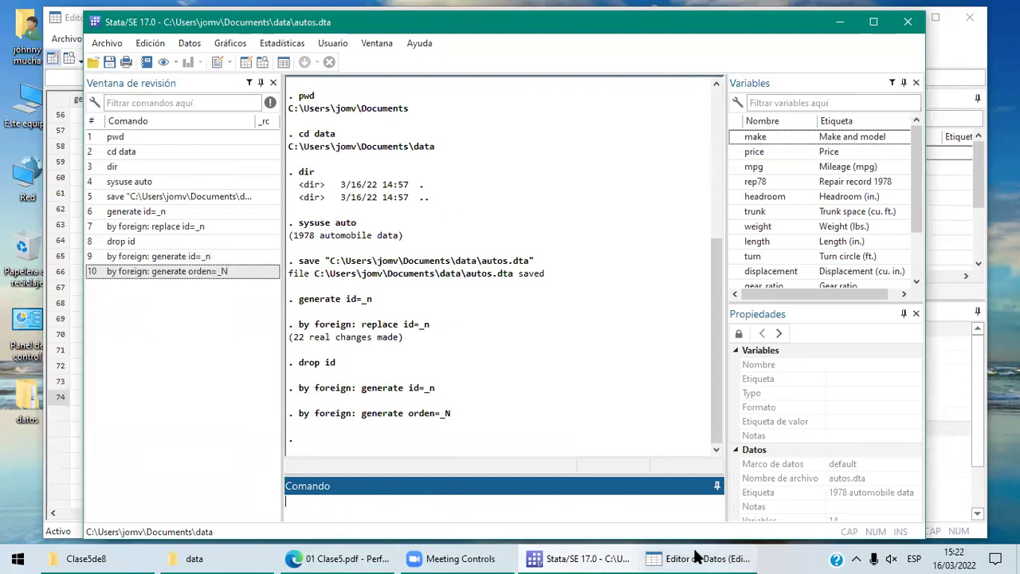
Select the orden cells of the Foreign cars from row 56 through row 74 in the data editor to review them.
{"action": "mouse_move", "coordinate": [696, 556]}
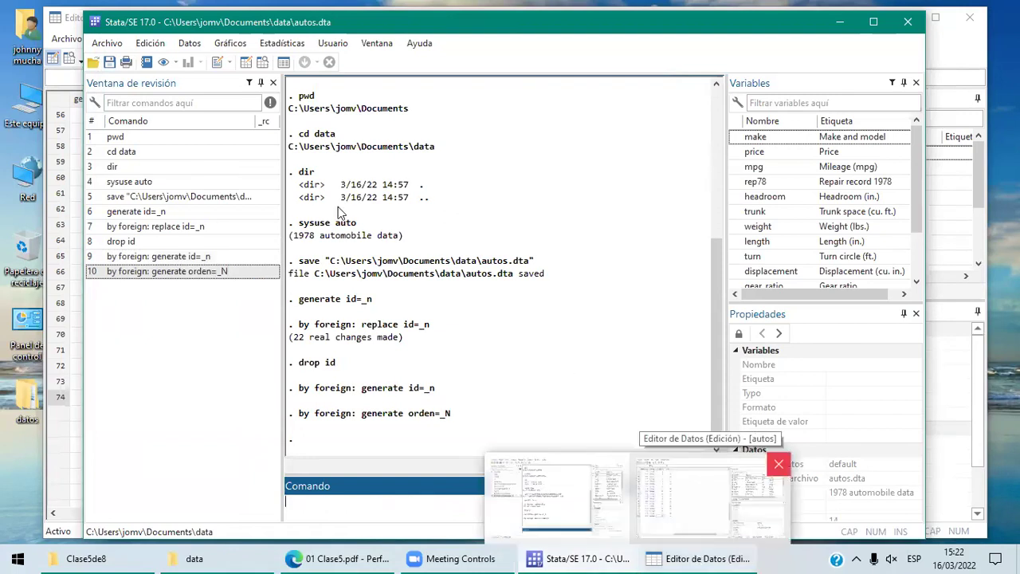
{"action": "key", "text": "alt+Tab"}
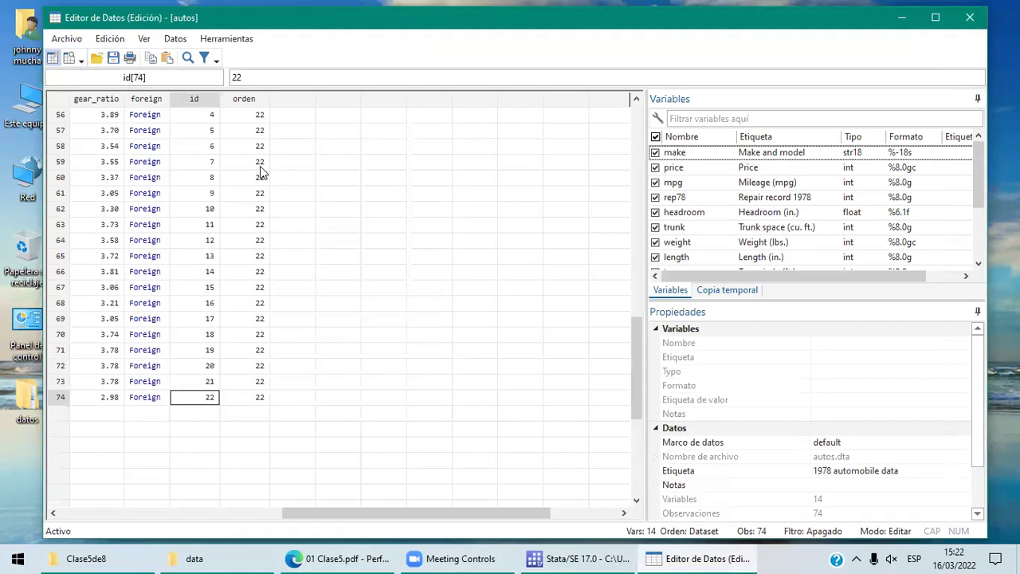
{"action": "left_click", "coordinate": [249, 118]}
{"action": "key", "text": "shift+Down"}
{"action": "key", "text": "shift+Down"}
{"action": "key", "text": "shift+Down"}
{"action": "key", "text": "shift+Down"}
{"action": "key", "text": "shift+Down"}
{"action": "key", "text": "shift+Down"}
{"action": "key", "text": "shift+Down"}
{"action": "key", "text": "shift+Down"}
{"action": "key", "text": "shift+Down"}
{"action": "key", "text": "shift+Down"}
{"action": "key", "text": "shift+Down"}
{"action": "key", "text": "shift+Down"}
{"action": "key", "text": "shift+Down"}
{"action": "key", "text": "shift+Down"}
{"action": "key", "text": "shift+Down"}
{"action": "key", "text": "shift+Down"}
{"action": "key", "text": "shift+Down"}
{"action": "key", "text": "shift+Down"}
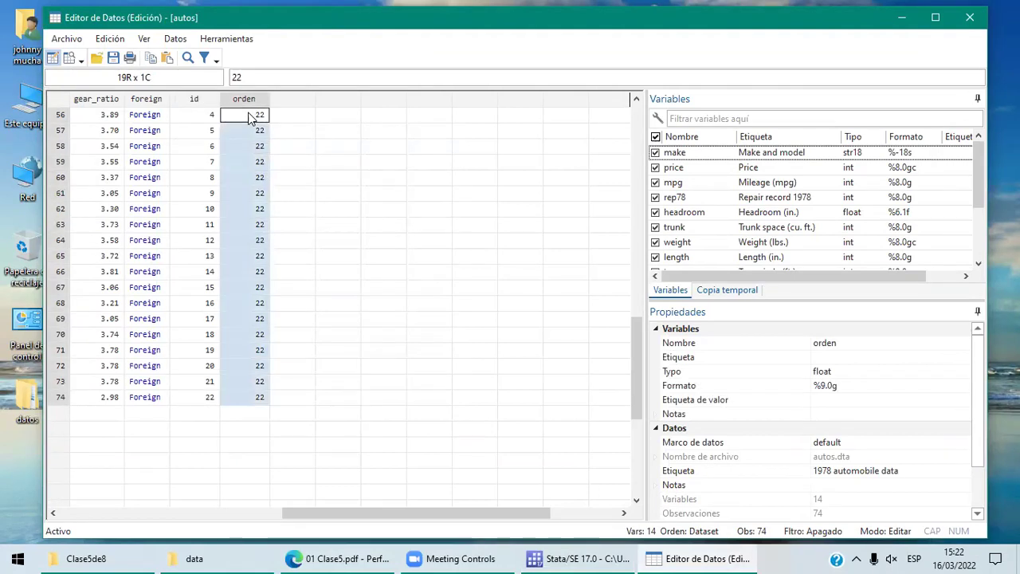
Select the orden cells of the Domestic cars from row 31 through row 50 in the data editor to review them.
{"action": "left_click", "coordinate": [638, 104]}
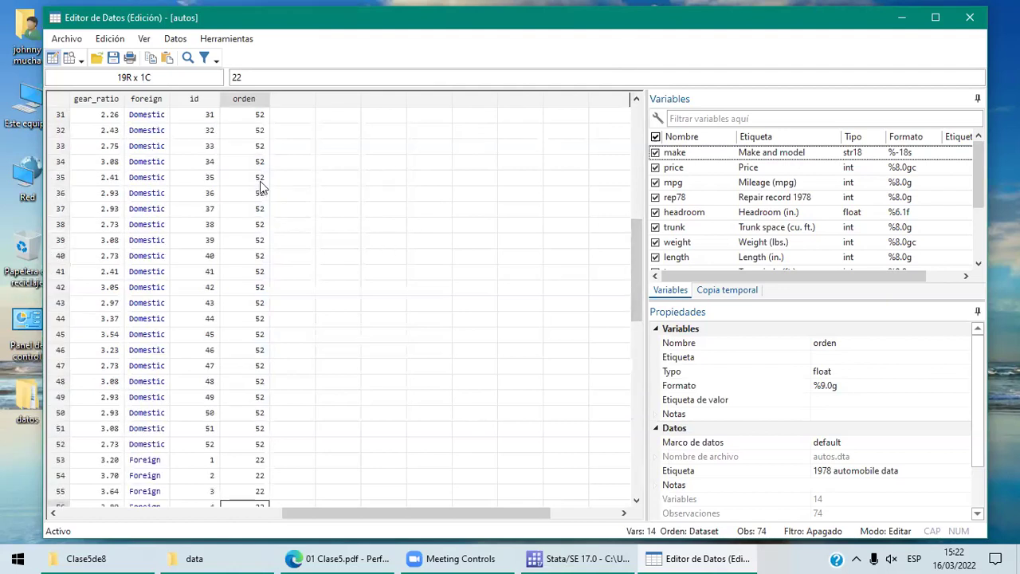
{"action": "left_click", "coordinate": [248, 115]}
{"action": "key", "text": "shift+Down"}
{"action": "key", "text": "shift+Down"}
{"action": "key", "text": "shift+Down"}
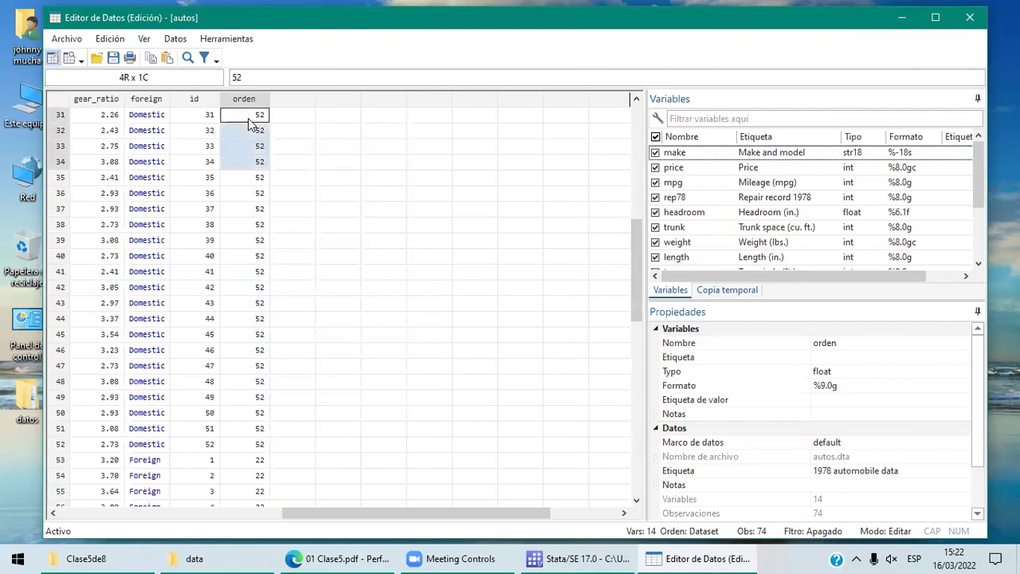
{"action": "key", "text": "shift+Down"}
{"action": "key", "text": "shift+Down"}
{"action": "key", "text": "shift+Down"}
{"action": "key", "text": "shift+Down"}
{"action": "key", "text": "shift+Down"}
{"action": "key", "text": "shift+Down"}
{"action": "key", "text": "shift+Down"}
{"action": "key", "text": "shift+Down"}
{"action": "key", "text": "shift+Down"}
{"action": "key", "text": "shift+Down"}
{"action": "key", "text": "shift+Down"}
{"action": "key", "text": "shift+Down"}
{"action": "key", "text": "shift+Down"}
{"action": "key", "text": "shift+Down"}
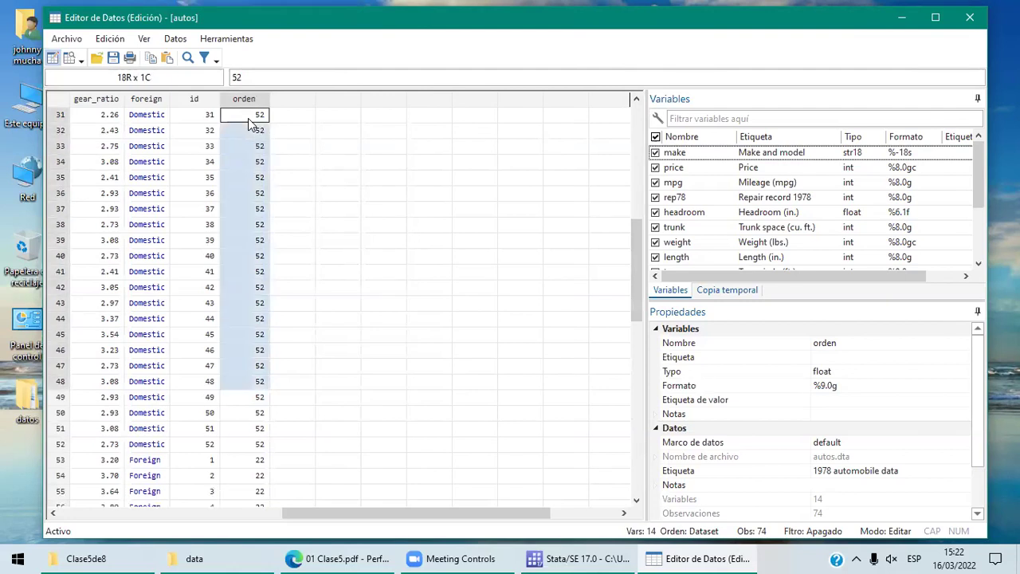
{"action": "key", "text": "shift+Down"}
{"action": "key", "text": "shift+Down"}
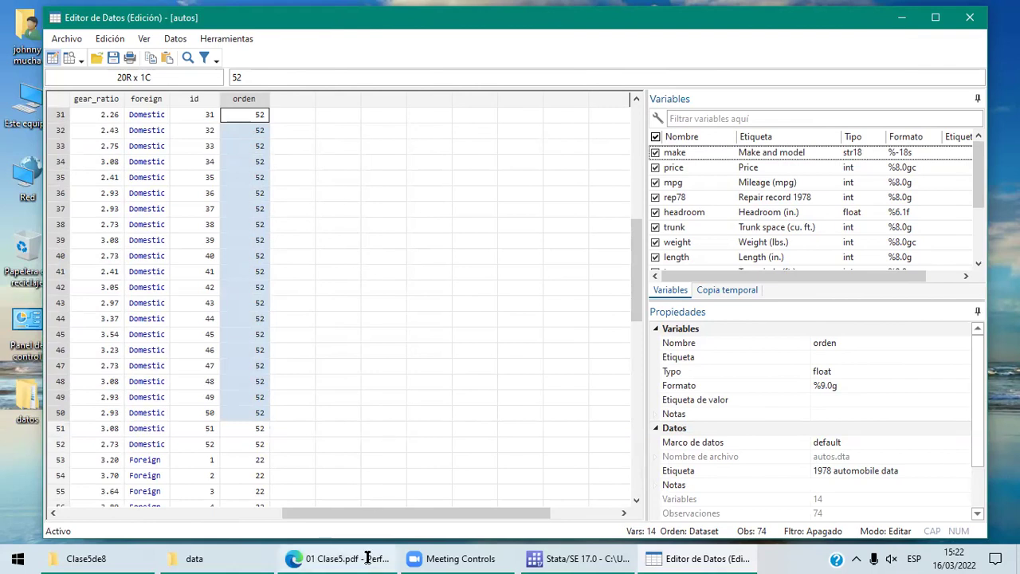
Review the _N example on page 3 of the 01 Clase5.pdf slides in Edge and return to Stata's data editor.
{"action": "key", "text": "alt+Tab"}
{"action": "left_click", "coordinate": [906, 533]}
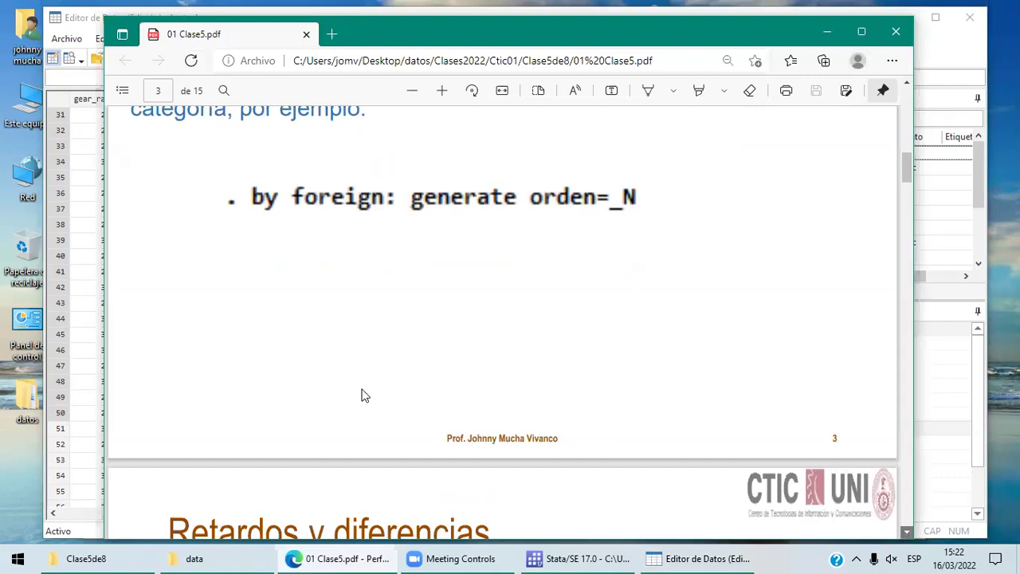
{"action": "scroll", "coordinate": [510, 351], "scroll_direction": "down", "scroll_amount": 2}
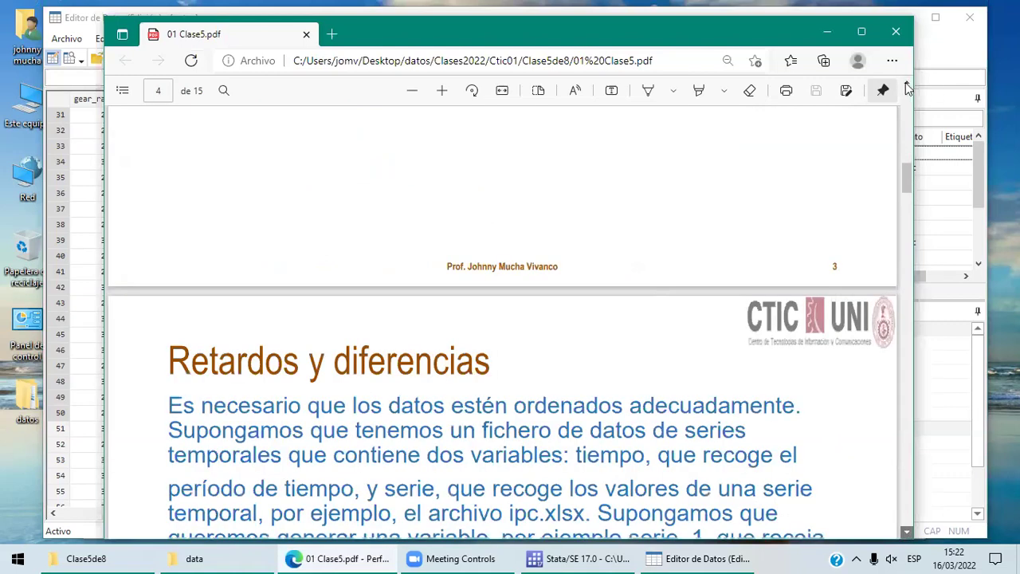
{"action": "scroll", "coordinate": [622, 279], "scroll_direction": "up", "scroll_amount": 2}
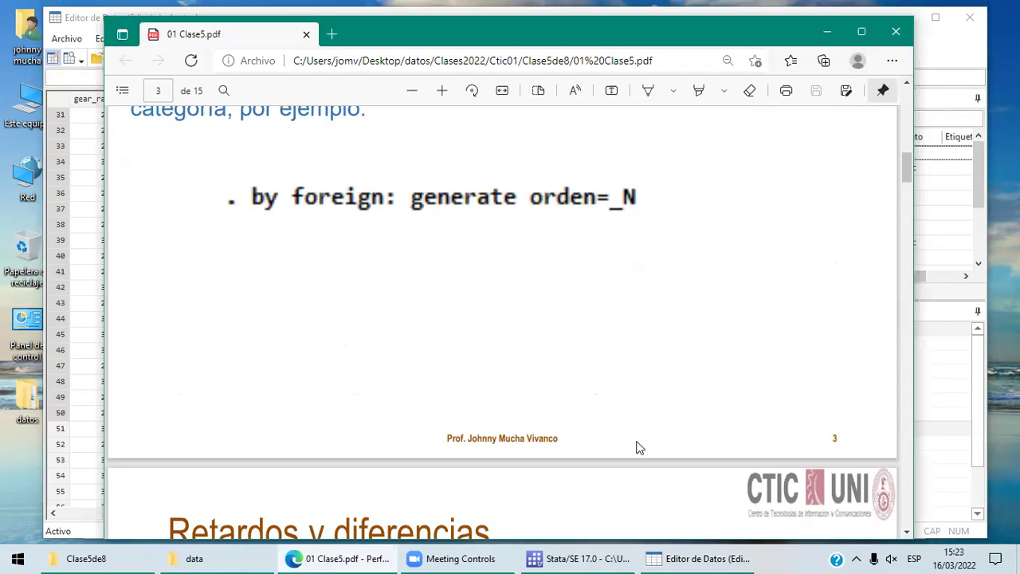
{"action": "left_click", "coordinate": [696, 558]}
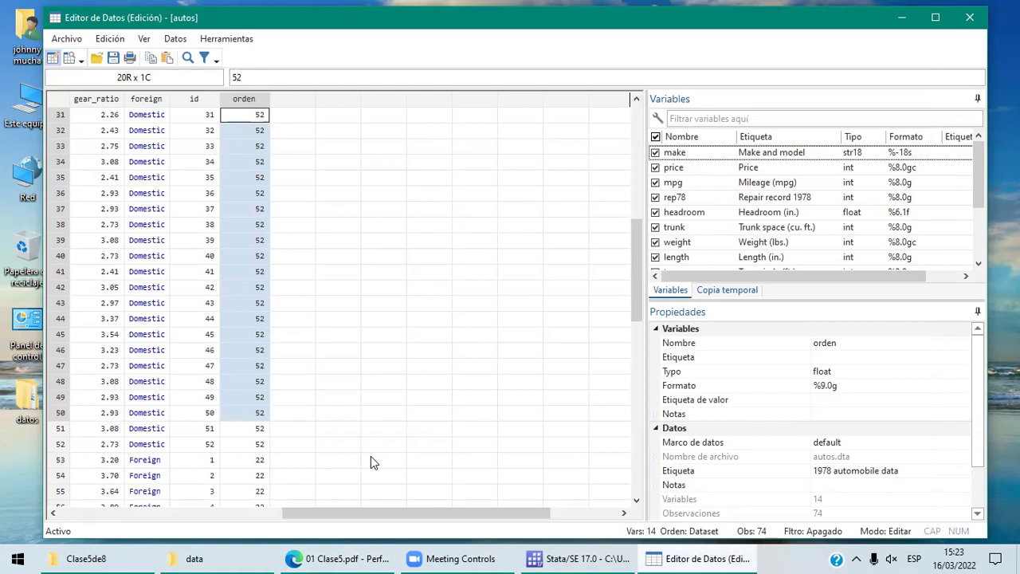
{"action": "left_click", "coordinate": [371, 458]}
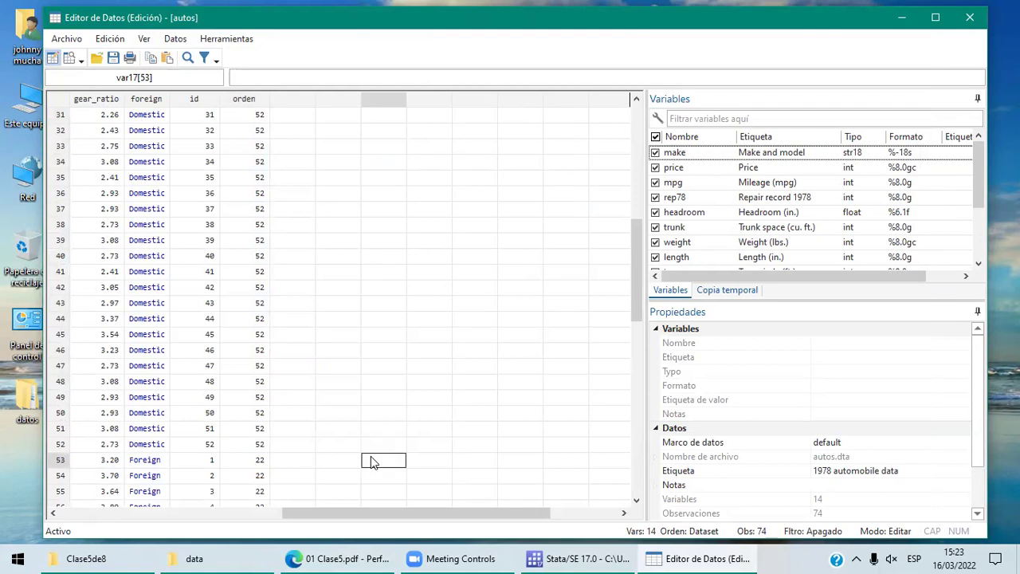
Inspect the price, mpg and rep78 columns in turn, checking the value label property of rep78.
{"action": "left_click", "coordinate": [175, 518]}
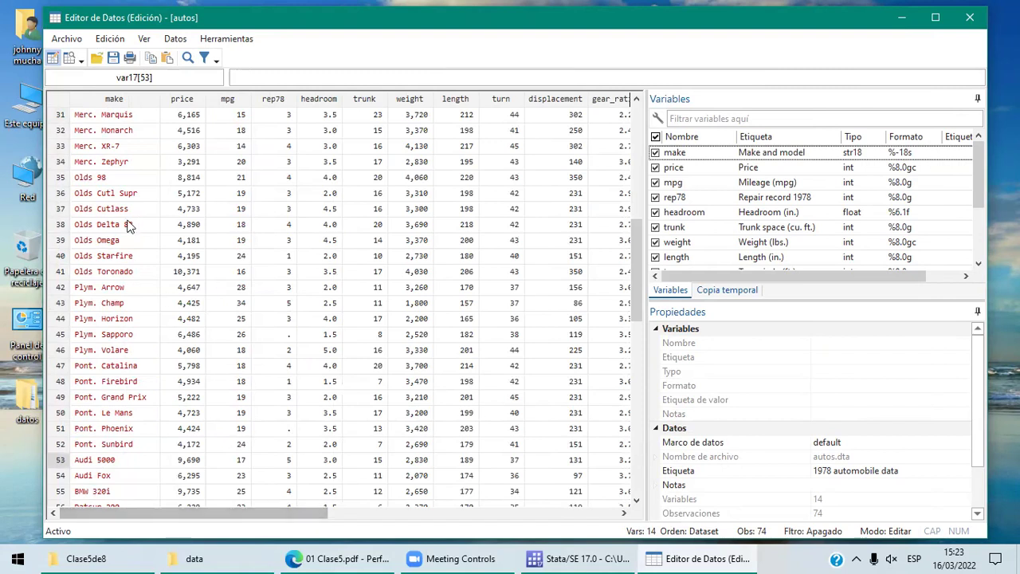
{"action": "left_click", "coordinate": [184, 101]}
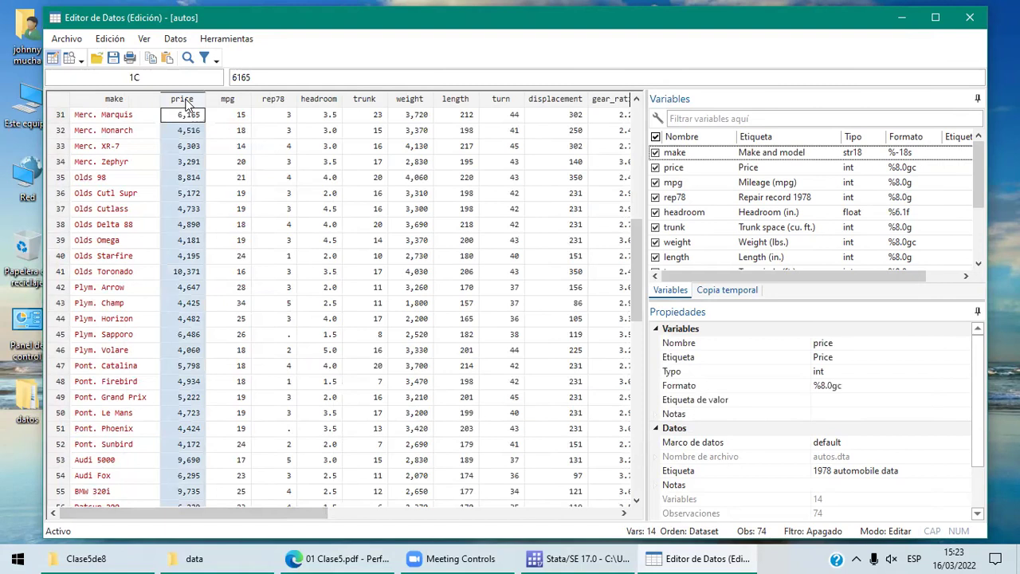
{"action": "left_click", "coordinate": [238, 102]}
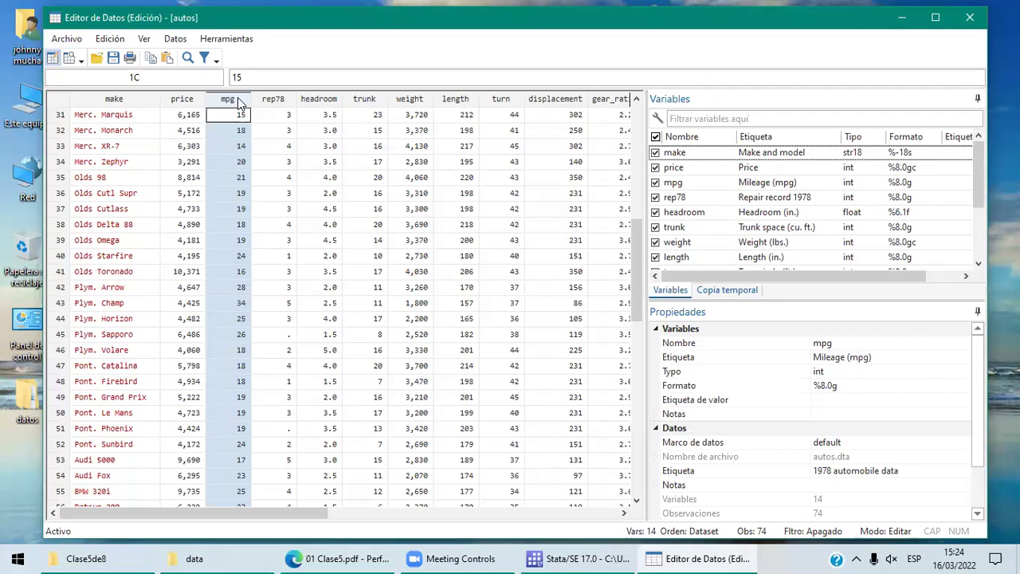
{"action": "left_click", "coordinate": [286, 99]}
{"action": "left_click", "coordinate": [835, 400]}
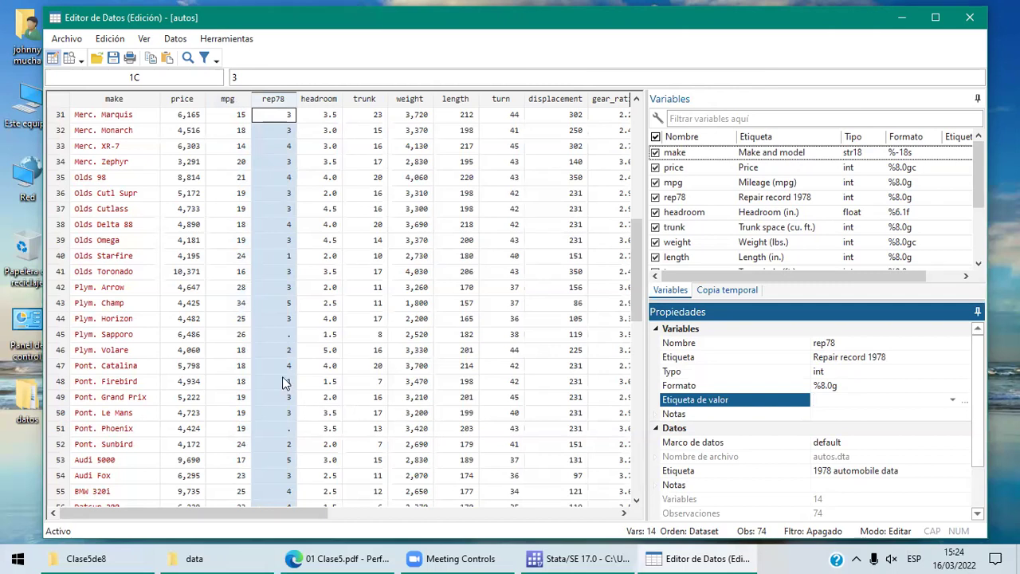
Examine the range and tabulated values of rep78 with the Stata command codebook rep78.
{"action": "left_click", "coordinate": [546, 559]}
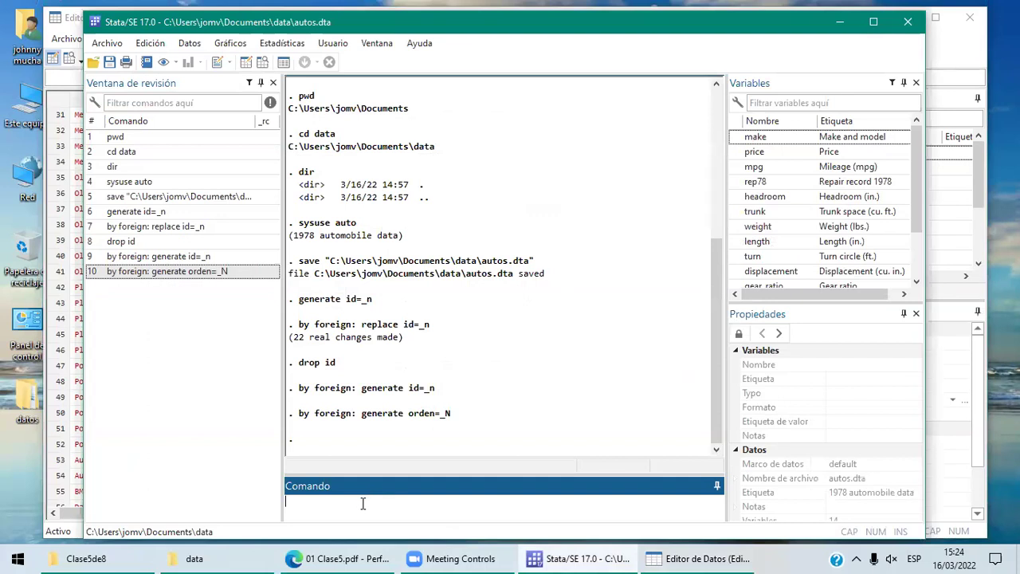
{"action": "type", "text": "codebook rep78"}
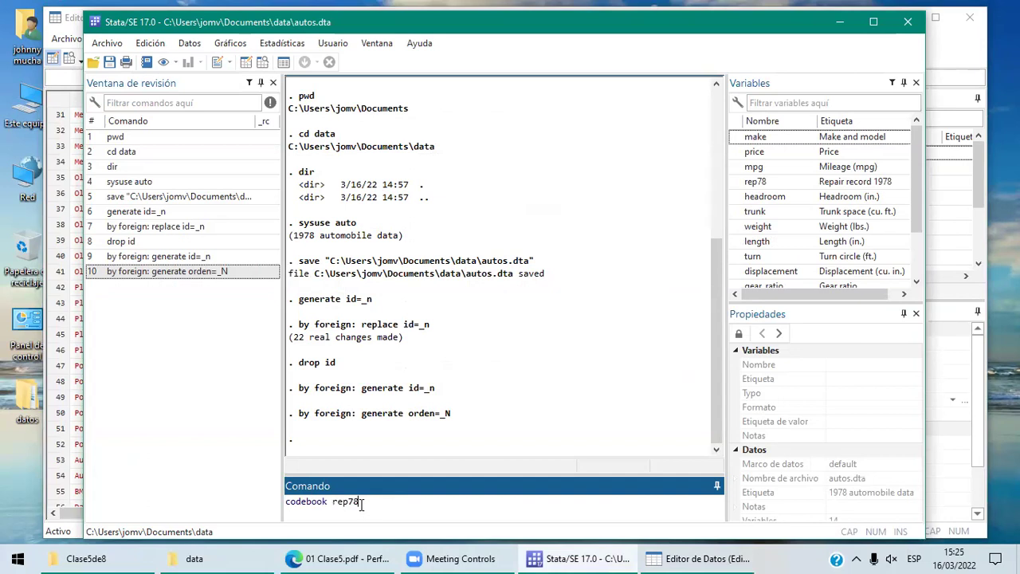
{"action": "key", "text": "Return"}
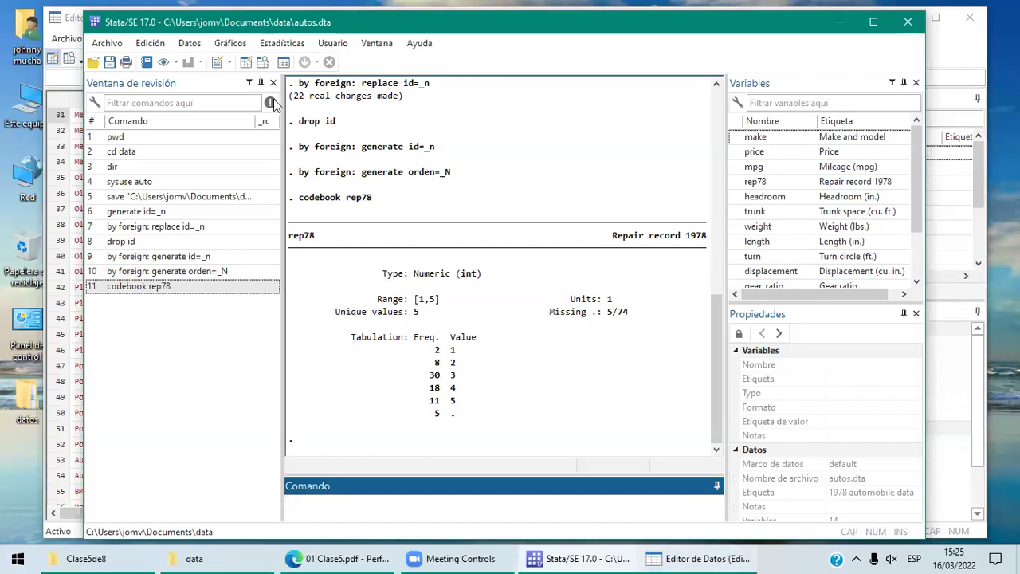
From the value label property of rep78 in the data editor, start a new value label named record.
{"action": "key", "text": "alt+Tab"}
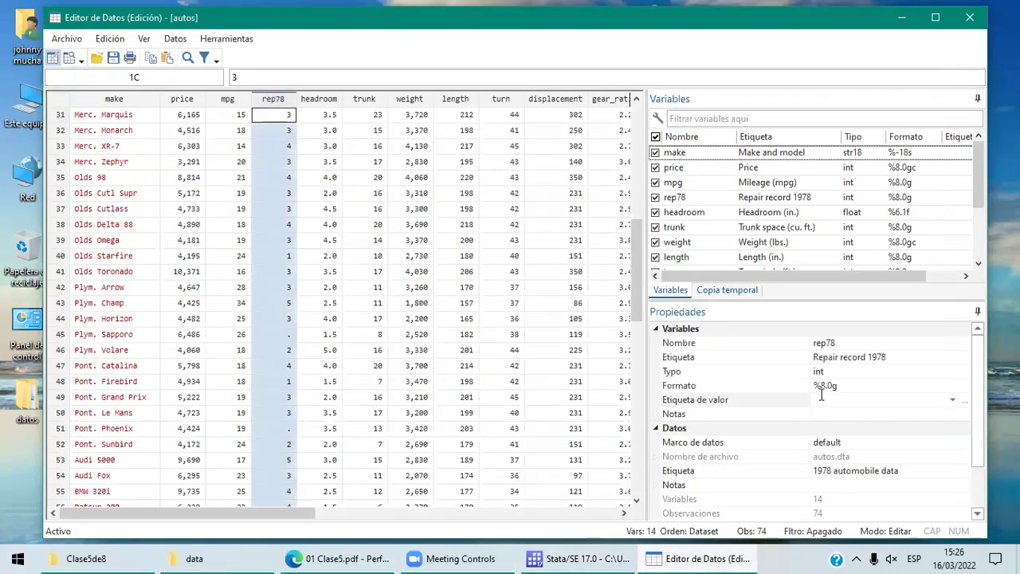
{"action": "left_click", "coordinate": [955, 403]}
{"action": "left_click", "coordinate": [952, 401]}
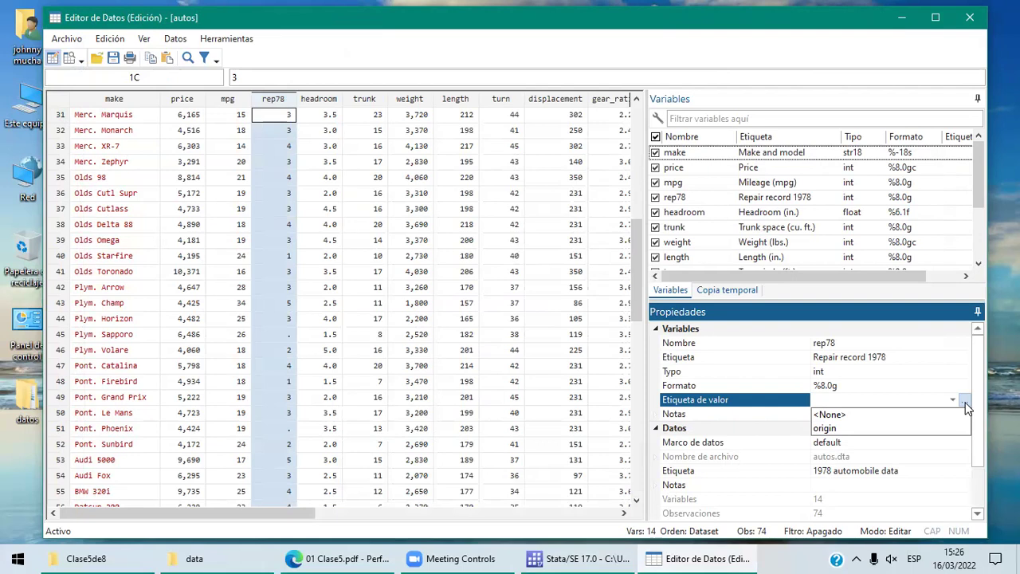
{"action": "left_click", "coordinate": [964, 400]}
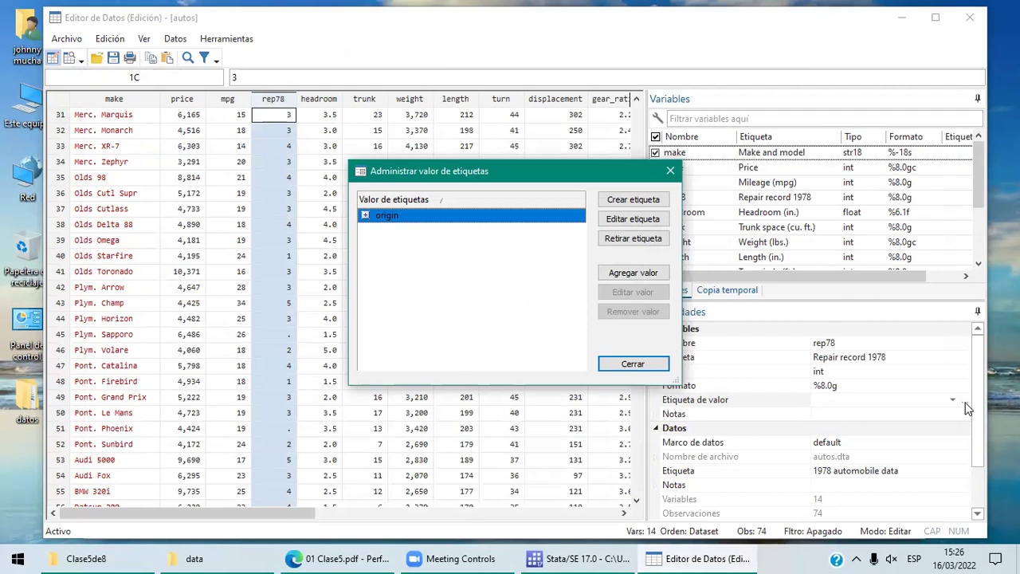
{"action": "left_click", "coordinate": [637, 204]}
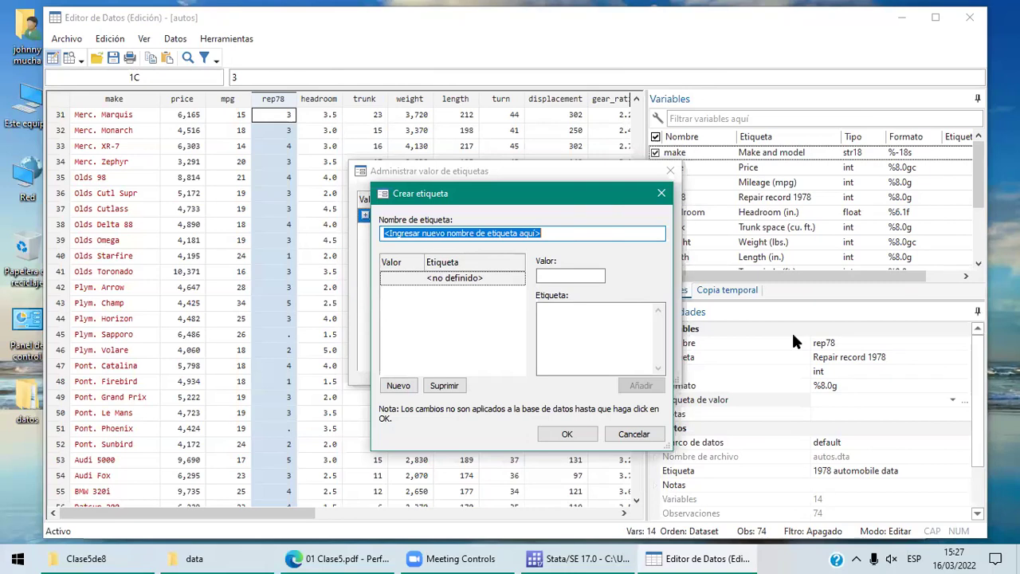
{"action": "type", "text": "record"}
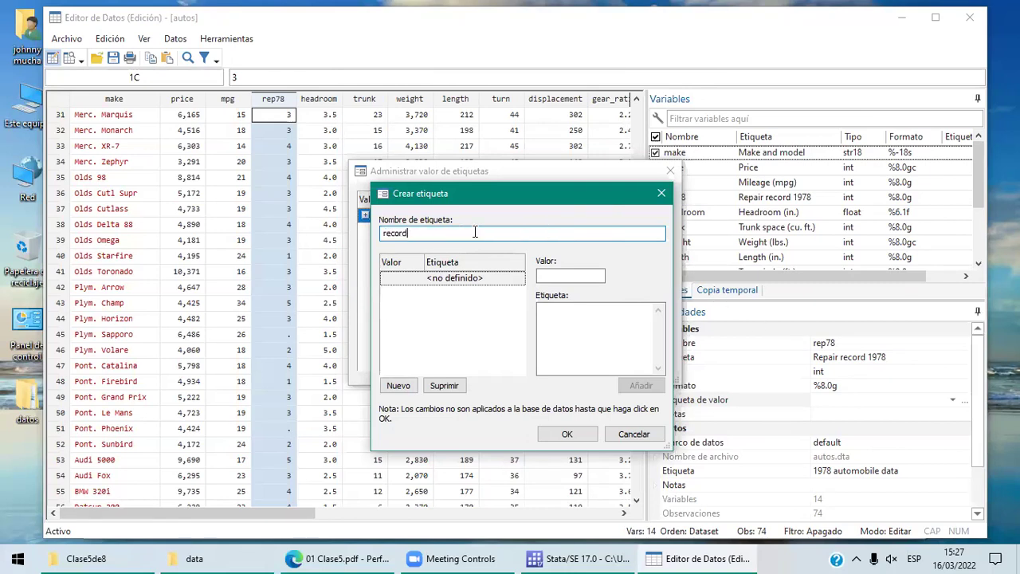
Add the value 1 as "Muy Bajo" and the value 2 as "Bajo" to the record label.
{"action": "left_click", "coordinate": [560, 275]}
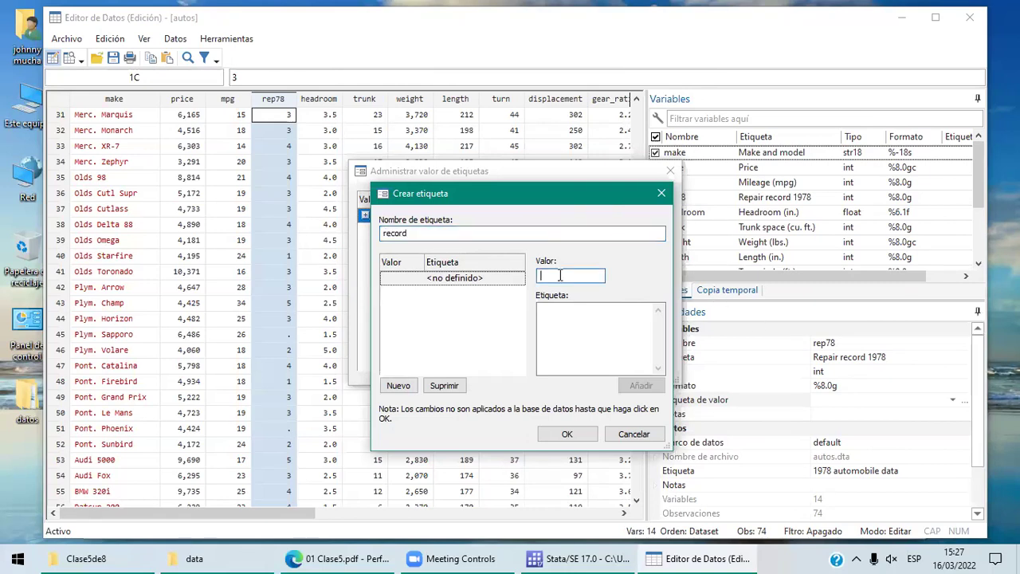
{"action": "type", "text": "1"}
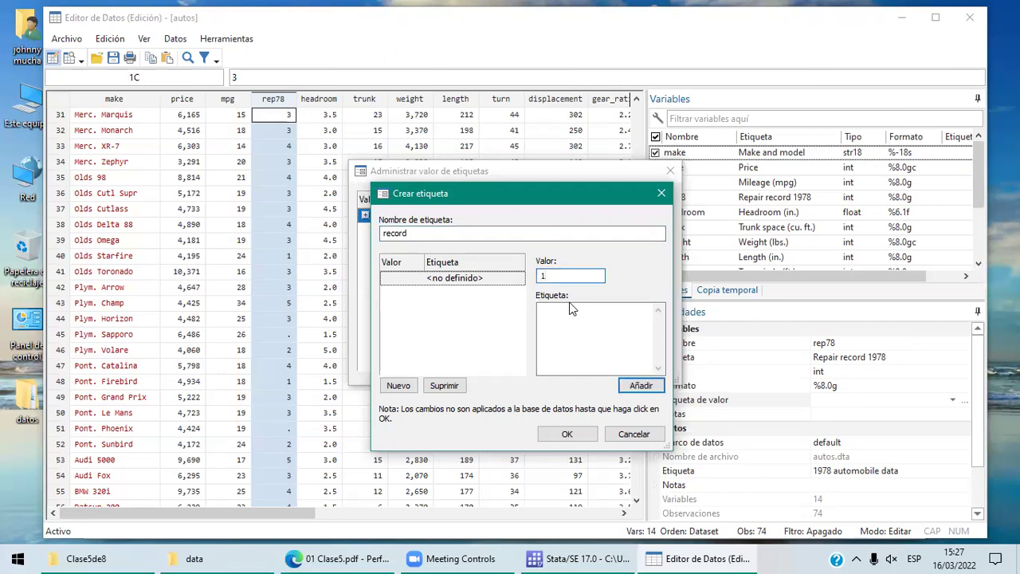
{"action": "left_click", "coordinate": [571, 312]}
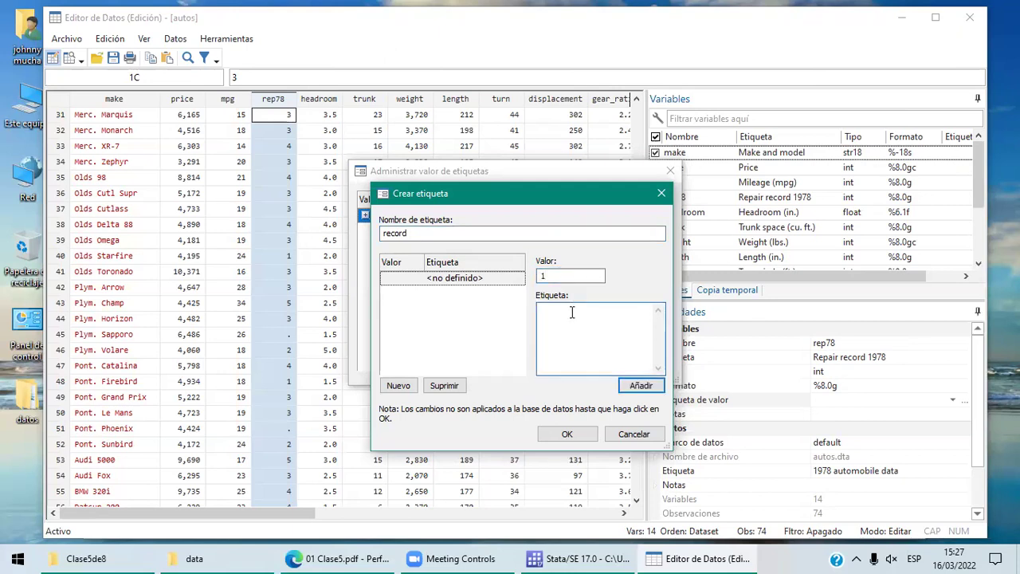
{"action": "type", "text": "Muy Bajo"}
{"action": "left_click", "coordinate": [642, 386]}
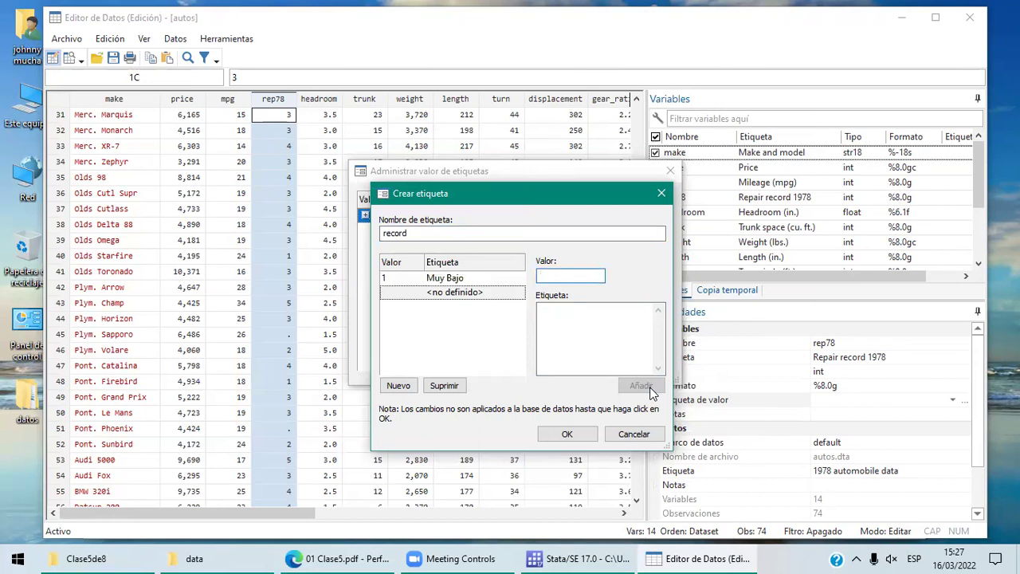
{"action": "type", "text": "2"}
{"action": "key", "text": "Tab"}
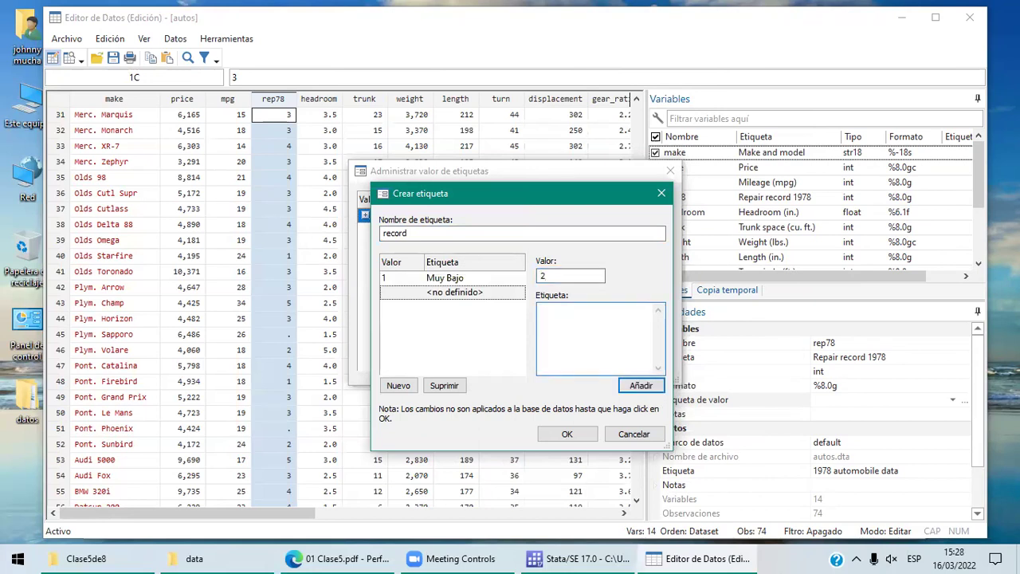
{"action": "type", "text": "Bajo"}
{"action": "key", "text": "Return"}
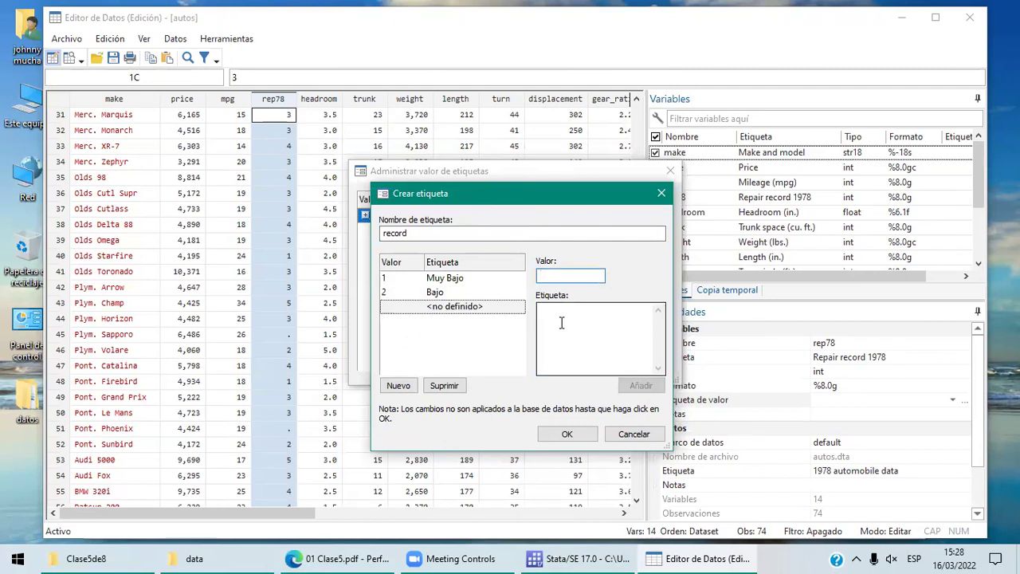
Add the value 3 as "Medio" and the value 4 as "Alto" to the record label.
{"action": "type", "text": "3"}
{"action": "left_click", "coordinate": [546, 309]}
{"action": "type", "text": "Med"}
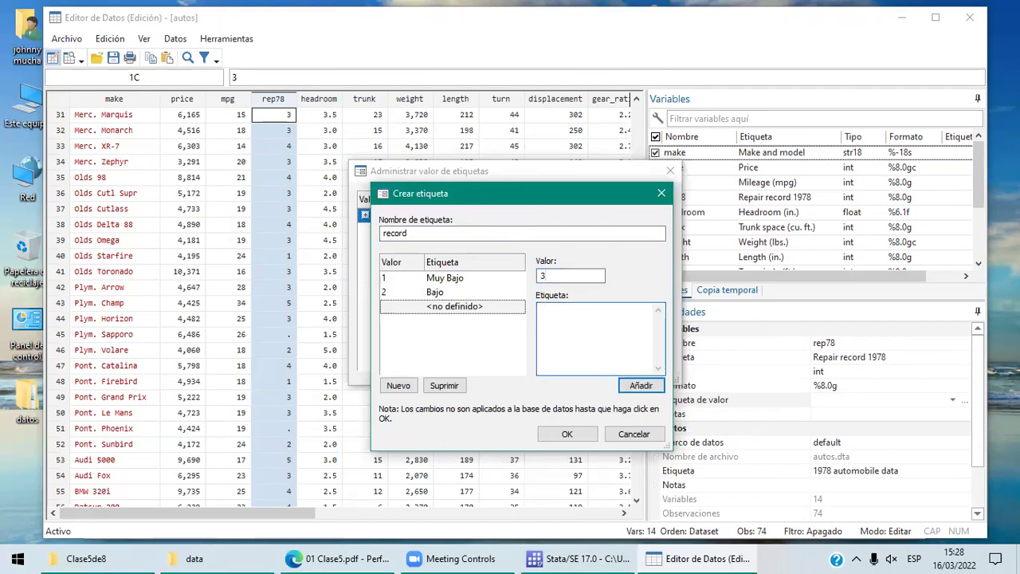
{"action": "type", "text": "o"}
{"action": "left_click", "coordinate": [643, 386]}
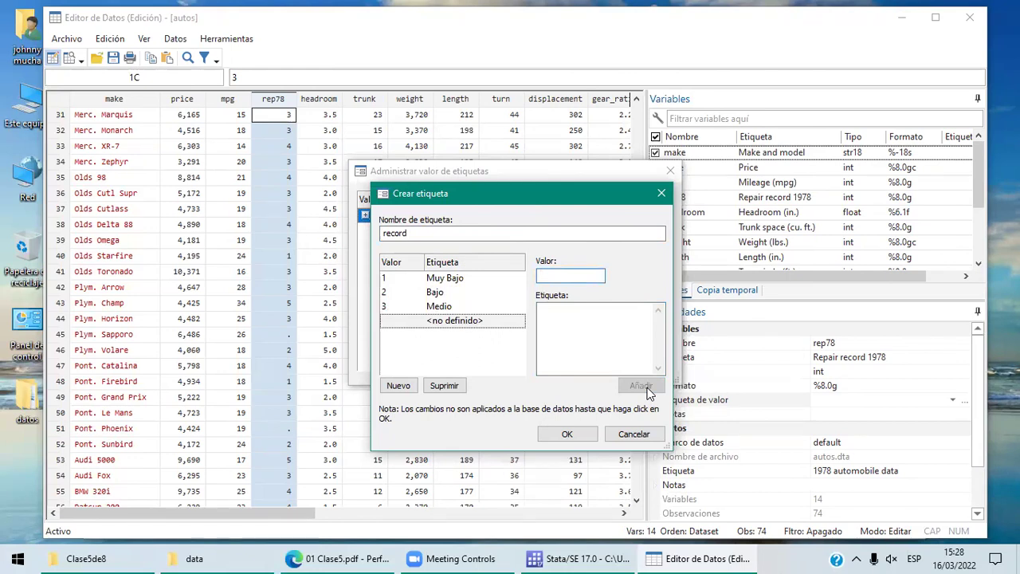
{"action": "type", "text": "4"}
{"action": "left_click", "coordinate": [566, 321]}
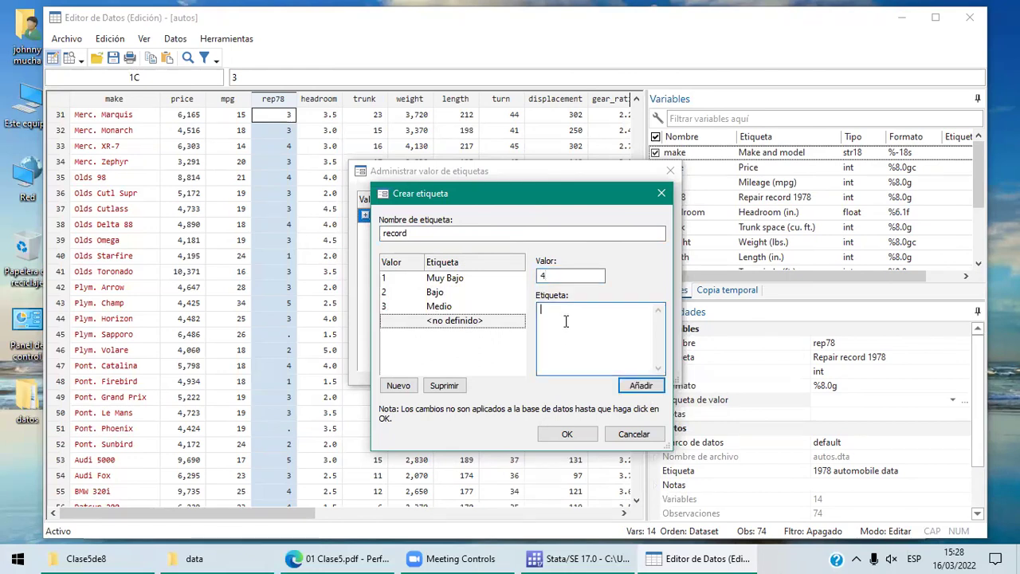
{"action": "type", "text": "Alto"}
{"action": "left_click", "coordinate": [647, 385]}
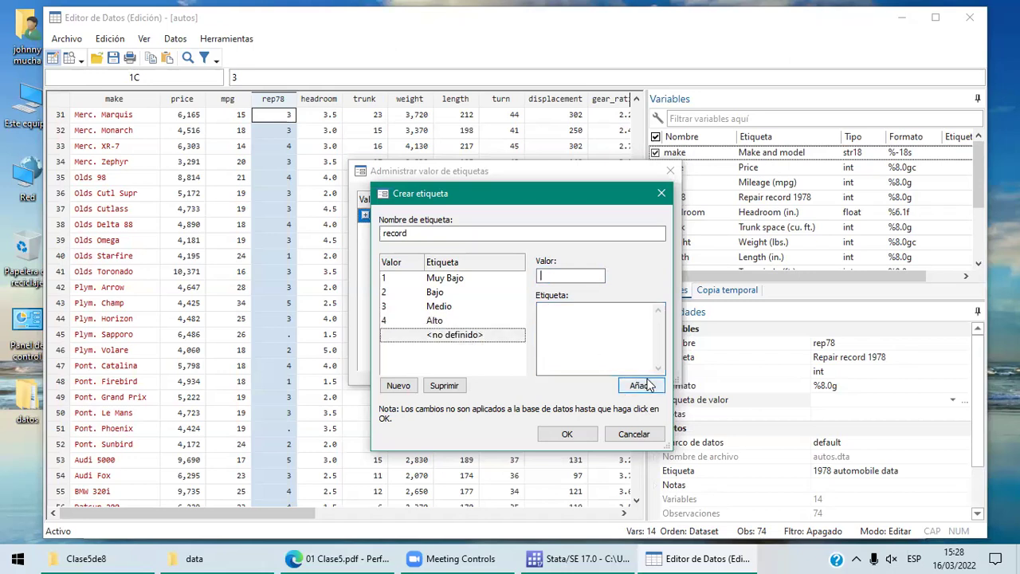
Add the value 5 as "Muy Alto" to the record label, save the label and close the value label manager.
{"action": "type", "text": "5"}
{"action": "left_click", "coordinate": [567, 311]}
{"action": "type", "text": "Muy "}
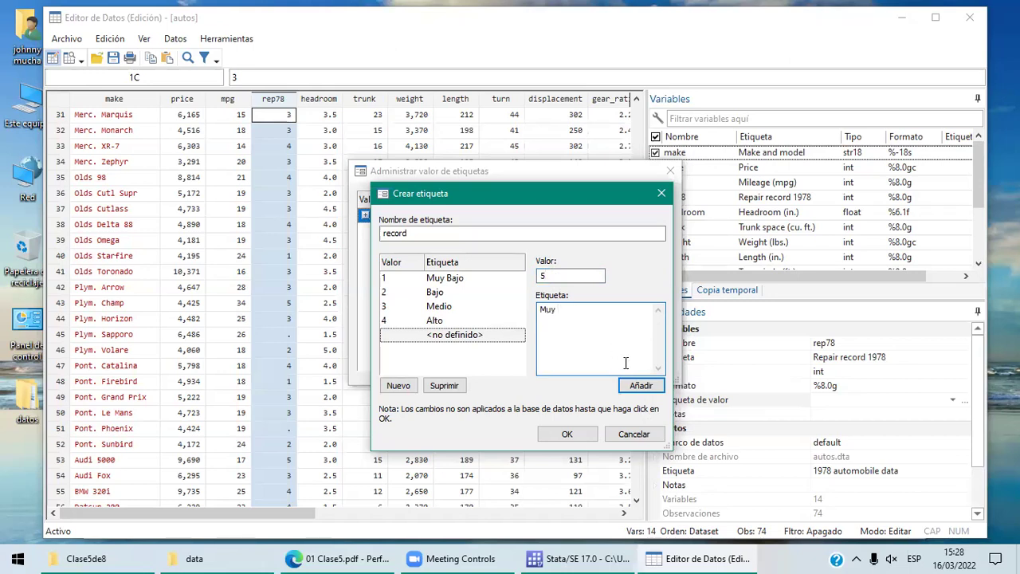
{"action": "type", "text": "Alto"}
{"action": "left_click", "coordinate": [641, 386]}
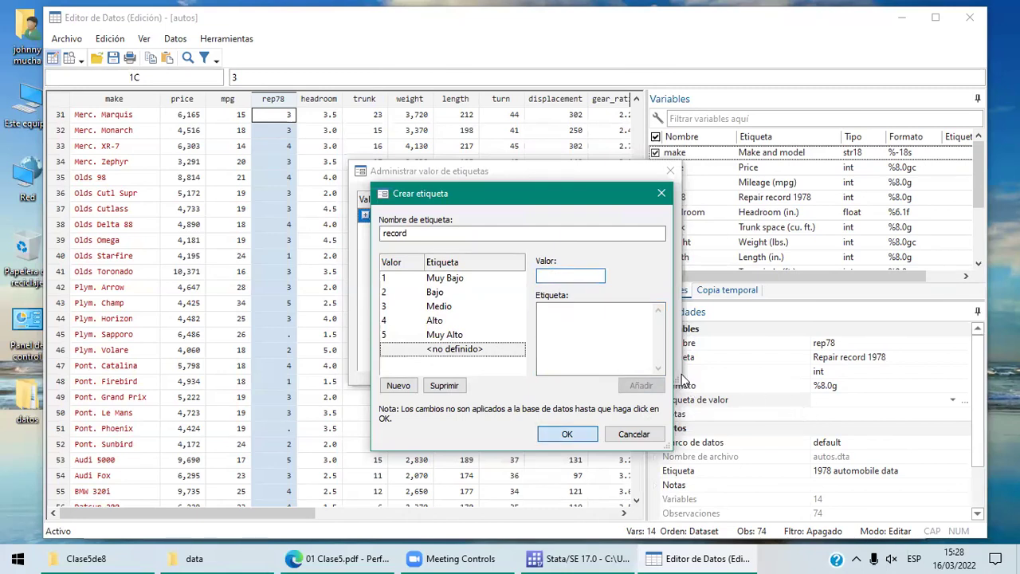
{"action": "left_click", "coordinate": [567, 434]}
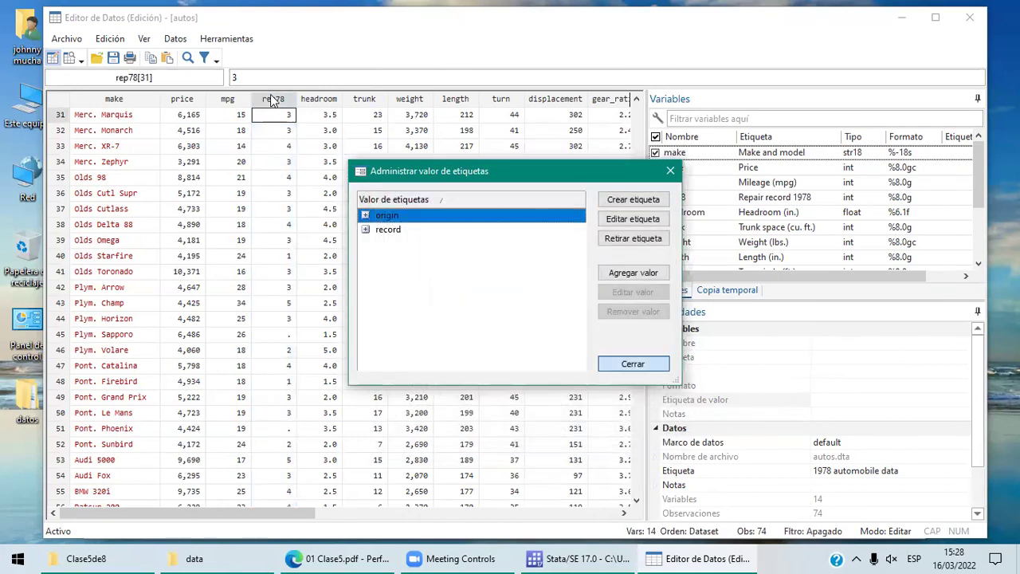
{"action": "left_click", "coordinate": [633, 364]}
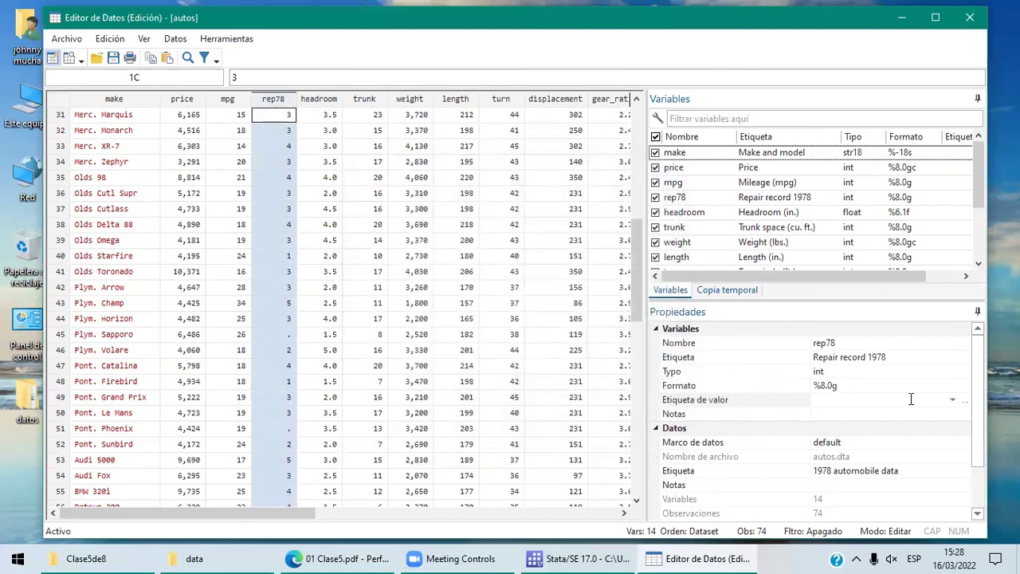
Assign the record value label to the rep78 variable in its properties and select the rep78 column.
{"action": "left_click", "coordinate": [954, 399]}
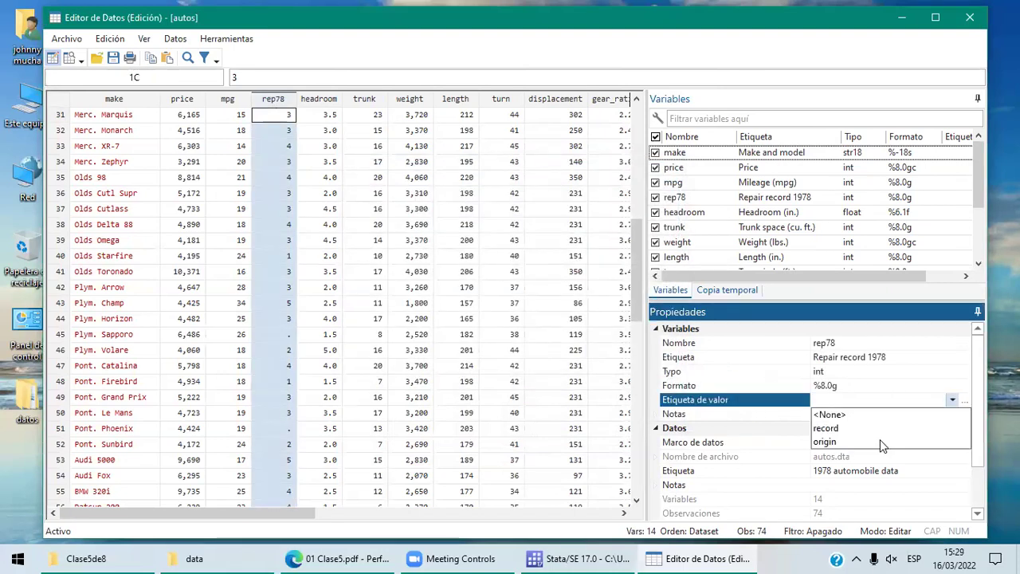
{"action": "left_click", "coordinate": [829, 428]}
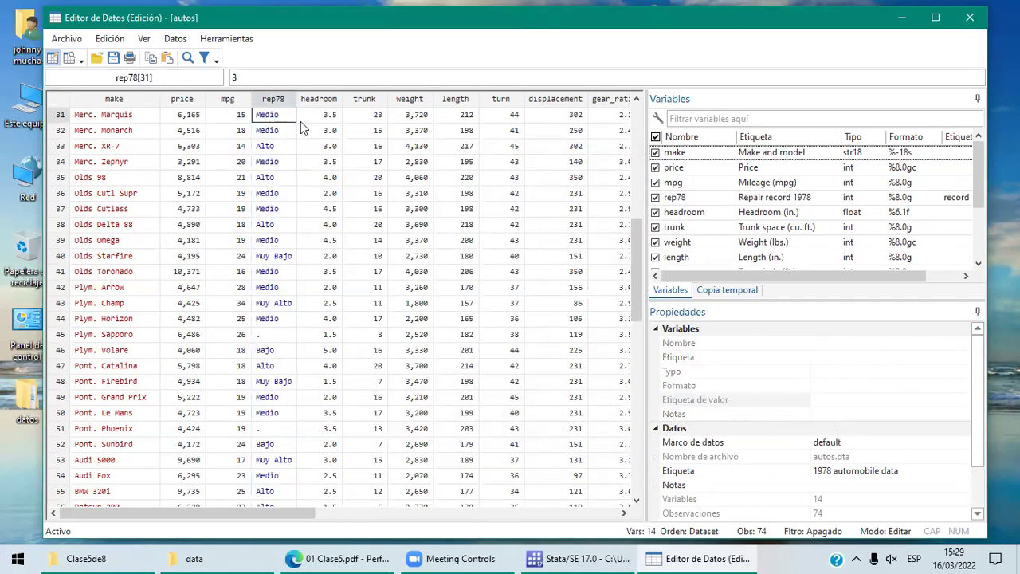
{"action": "left_click", "coordinate": [273, 98]}
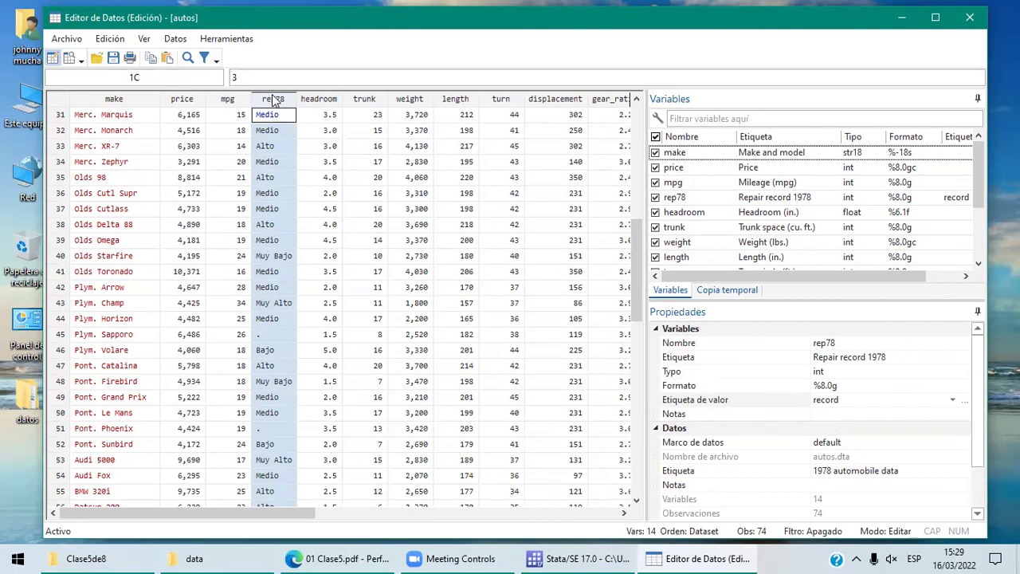
{"action": "scroll", "coordinate": [487, 151], "scroll_direction": "right", "scroll_amount": 5}
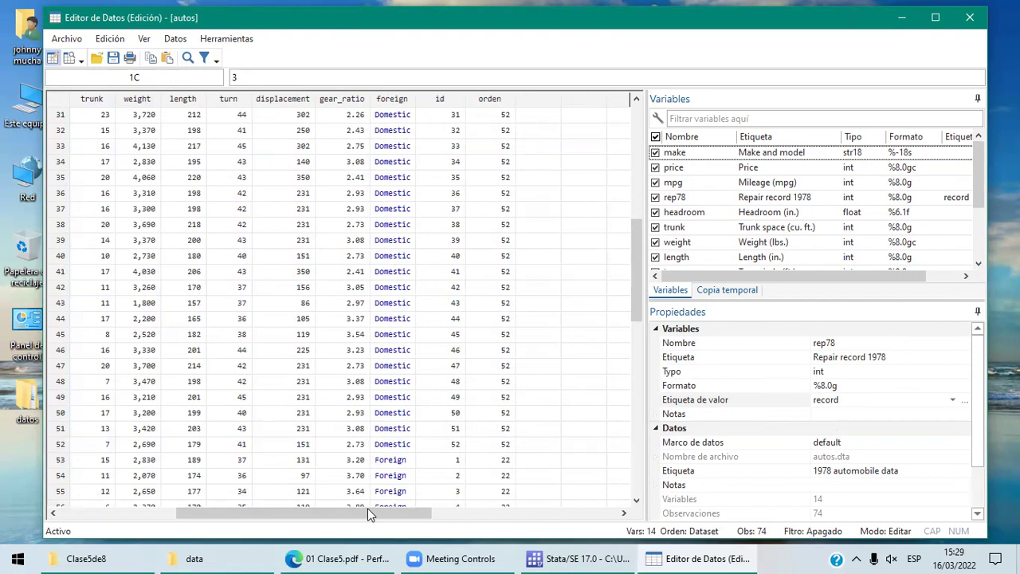
{"action": "left_click", "coordinate": [139, 519]}
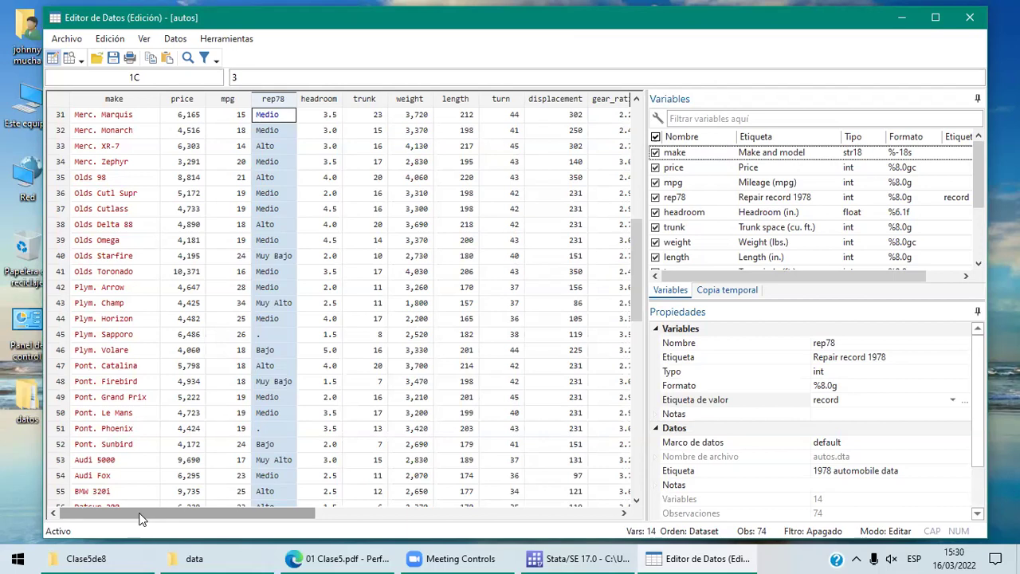
{"action": "scroll", "coordinate": [519, 172], "scroll_direction": "right", "scroll_amount": 5}
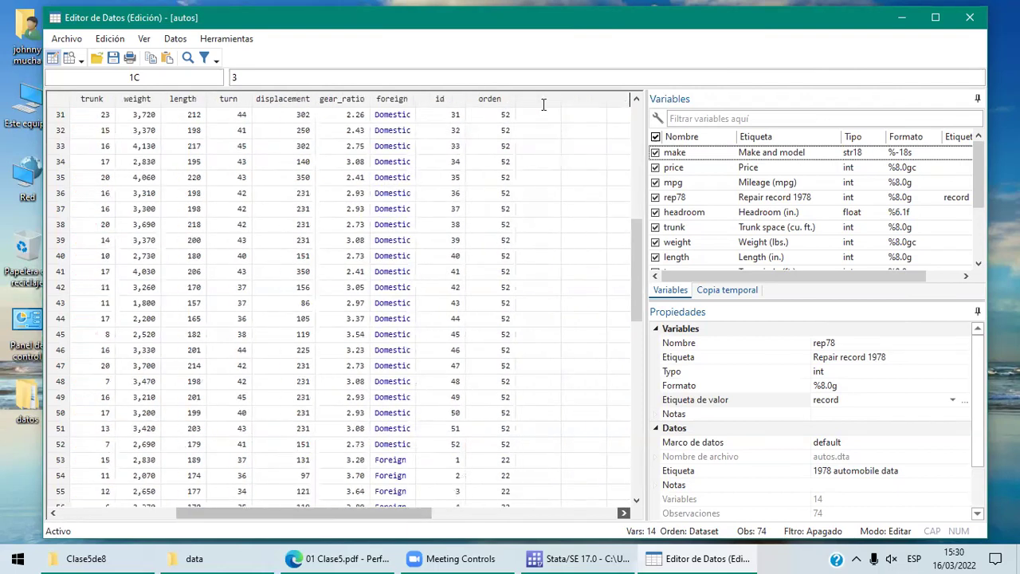
{"action": "scroll", "coordinate": [544, 104], "scroll_direction": "right", "scroll_amount": 1}
{"action": "left_click", "coordinate": [540, 105]}
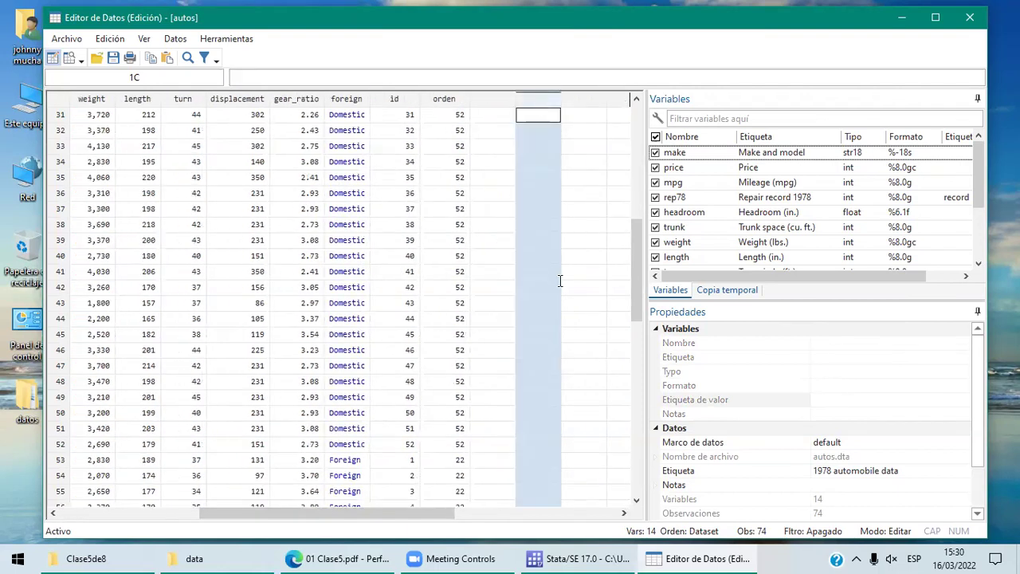
Switch to the main Stata window and sort the dataset by repair category with the command sort rep78.
{"action": "left_click", "coordinate": [570, 558]}
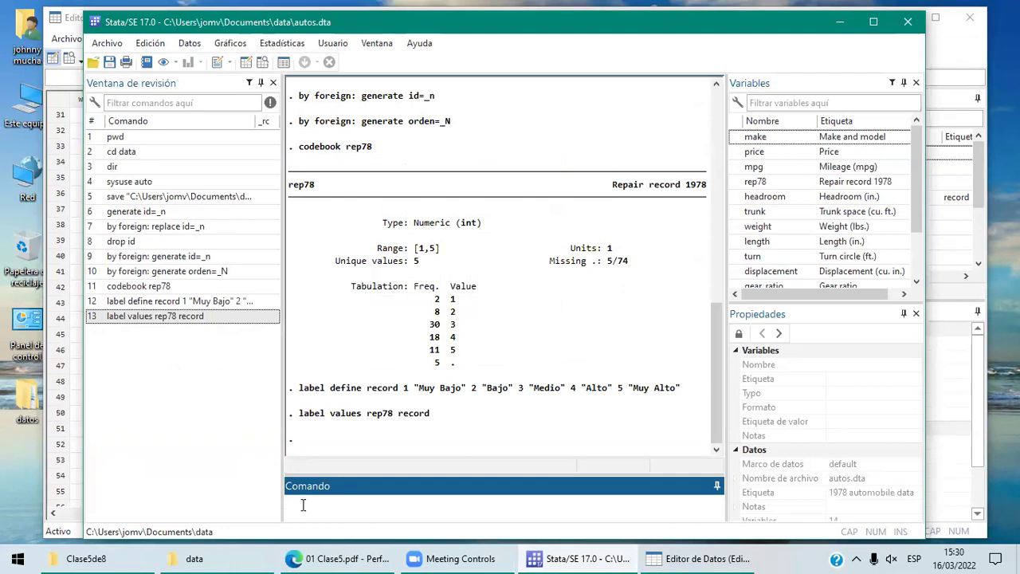
{"action": "type", "text": "b"}
{"action": "key", "text": "BackSpace"}
{"action": "type", "text": "rep78"}
{"action": "key", "text": "Return"}
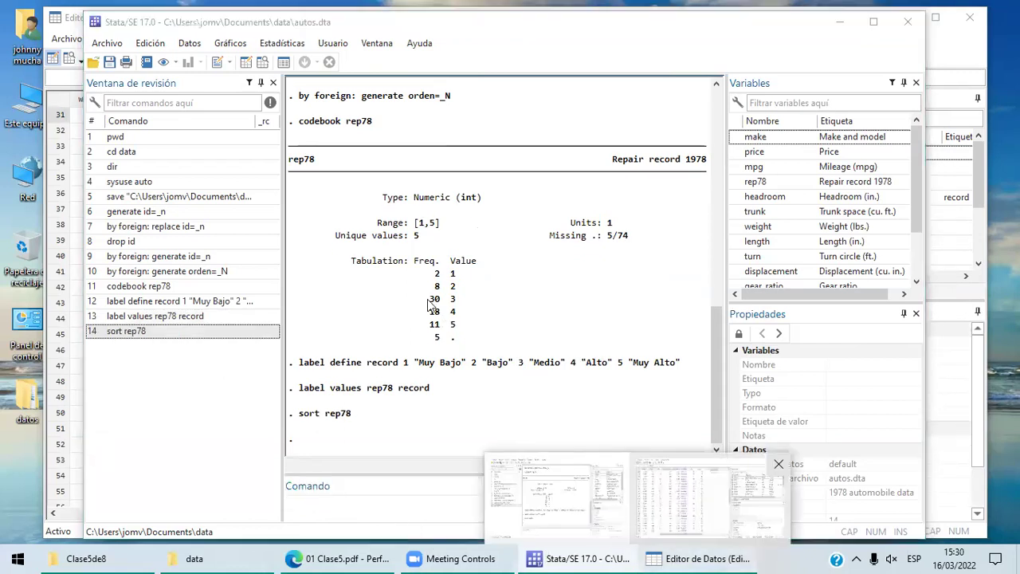
Review the sorted rep78 categories in the data editor, going from the first observations down to the Muy Alto rows.
{"action": "left_click", "coordinate": [674, 558]}
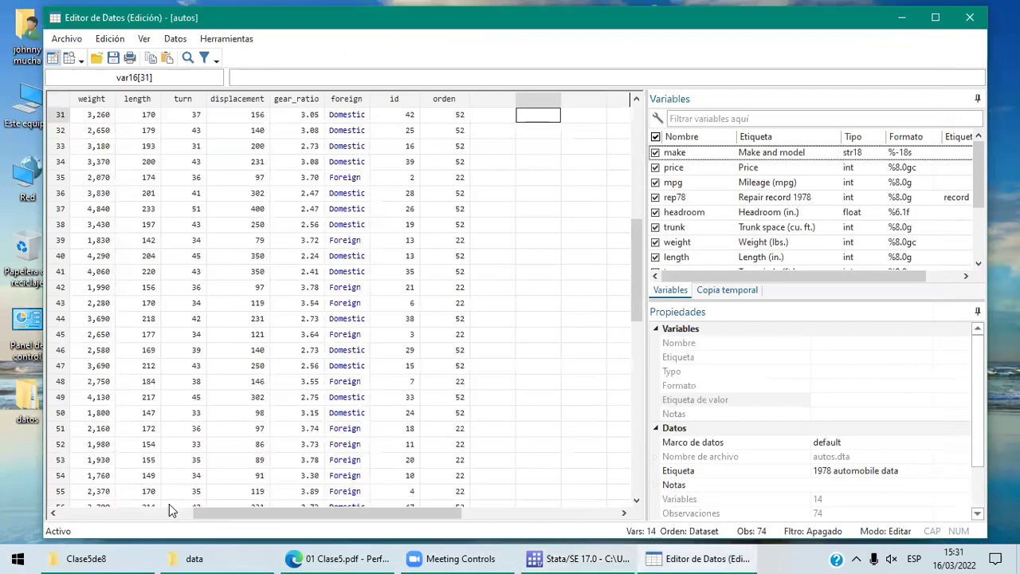
{"action": "scroll", "coordinate": [267, 277], "scroll_direction": "left", "scroll_amount": 5}
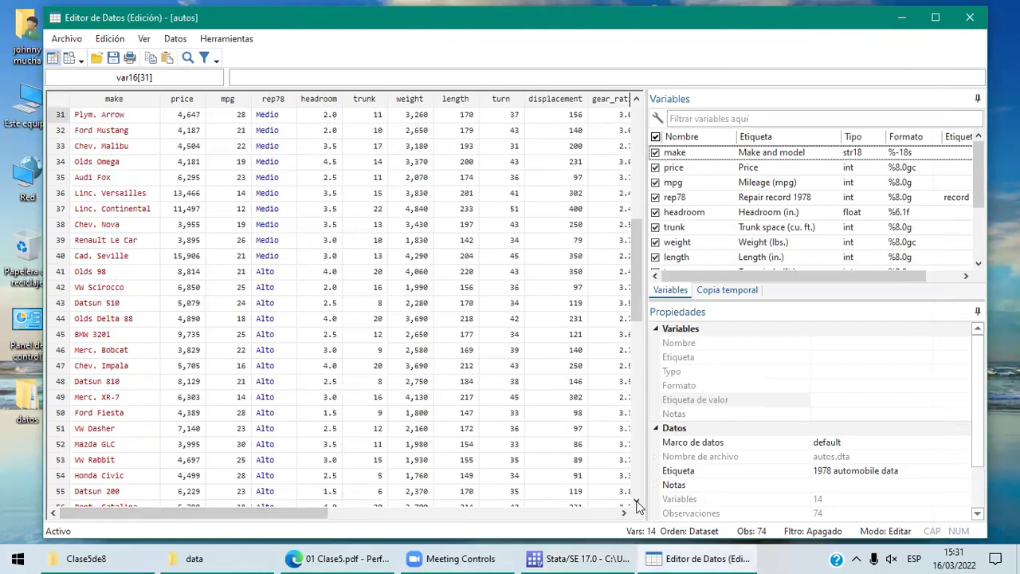
{"action": "scroll", "coordinate": [638, 507], "scroll_direction": "up", "scroll_amount": 10}
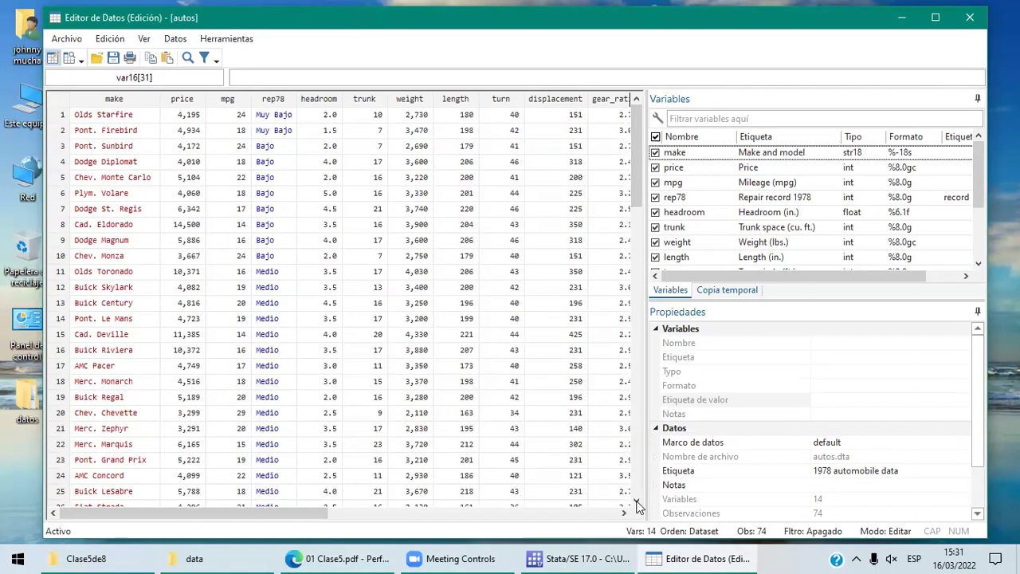
{"action": "left_click", "coordinate": [637, 503]}
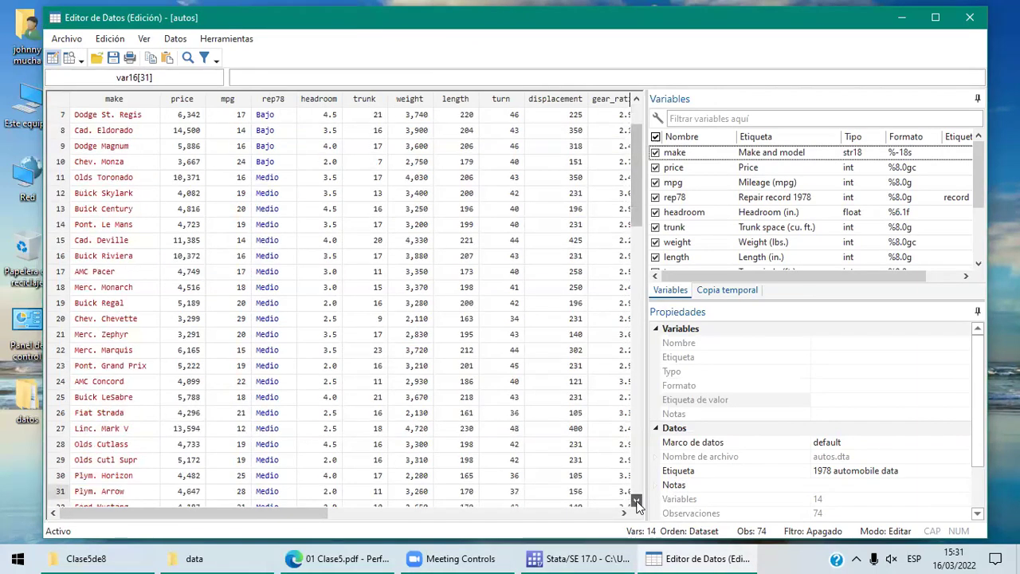
{"action": "left_click_drag", "start_coordinate": [638, 503], "coordinate": [638, 503]}
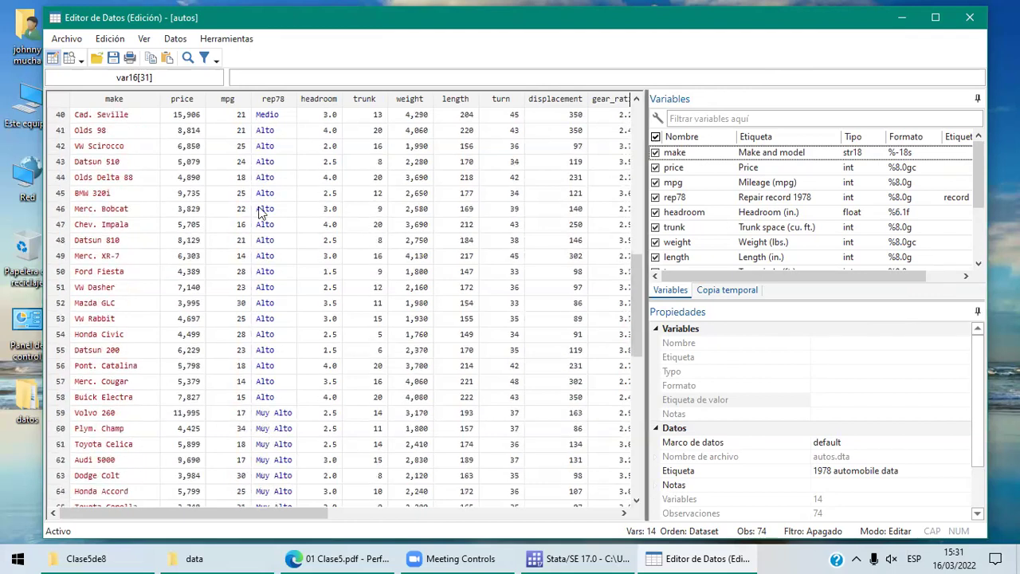
{"action": "left_click", "coordinate": [278, 105]}
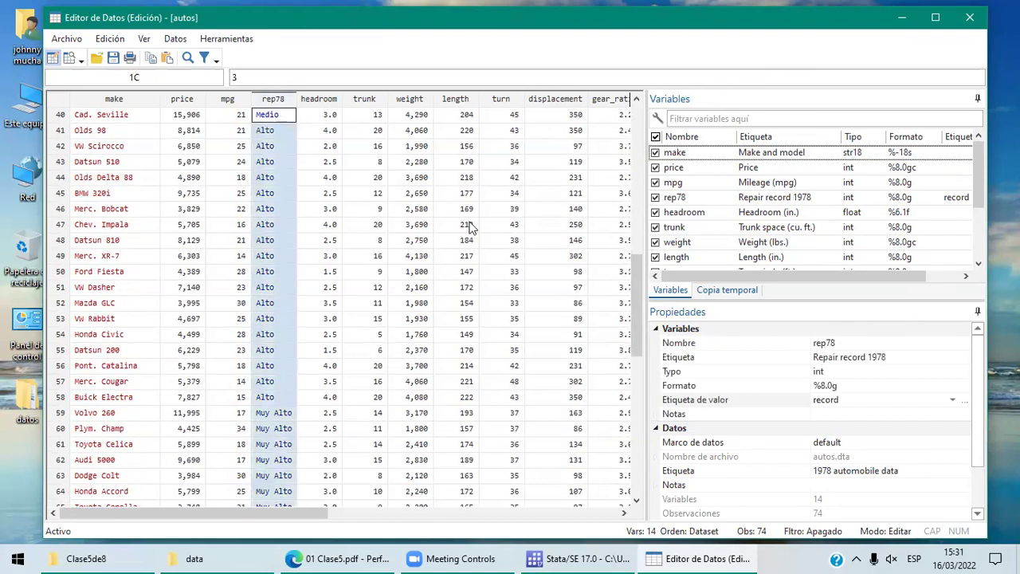
Number the observations within each repair category by running by rep78: generate grupo=_n in the main Stata window.
{"action": "left_click", "coordinate": [581, 558]}
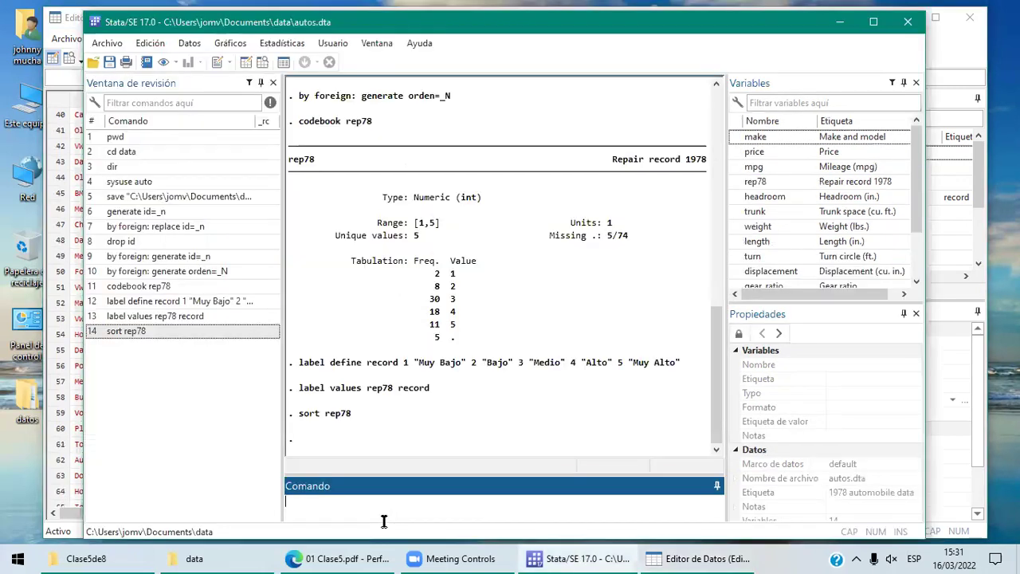
{"action": "type", "text": "by rep78: generate grupo"}
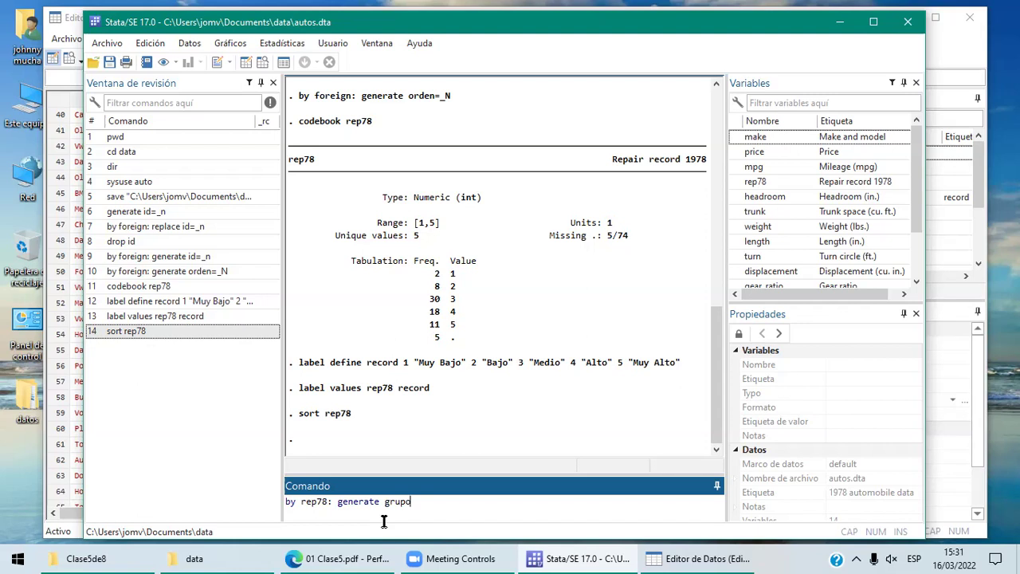
{"action": "type", "text": "="}
{"action": "type", "text": "_n"}
{"action": "key", "text": "Return"}
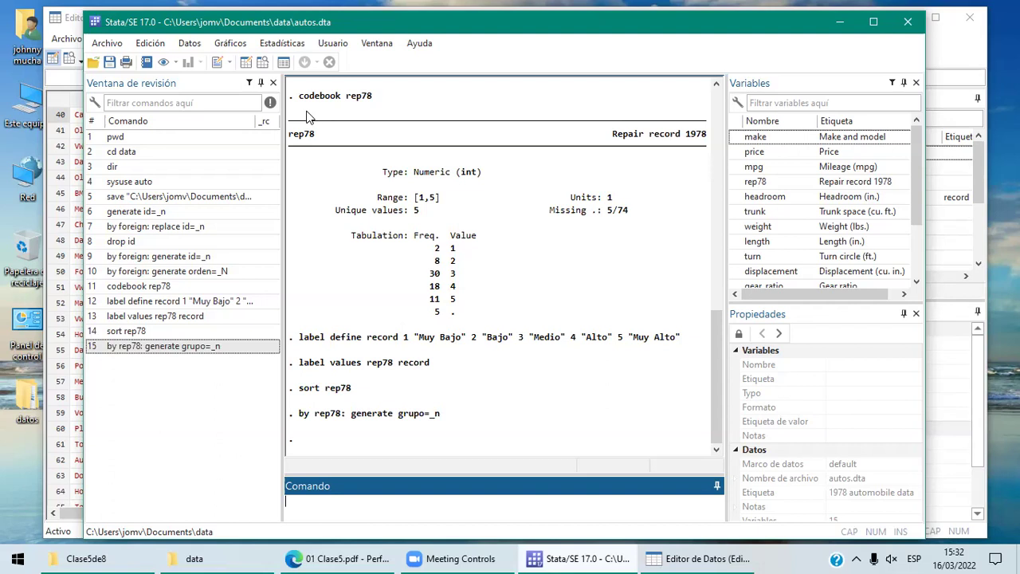
Examine the new grupo column in the data editor, highlighting its values for the Medio category in observations 11 to 40.
{"action": "key", "text": "alt+Tab"}
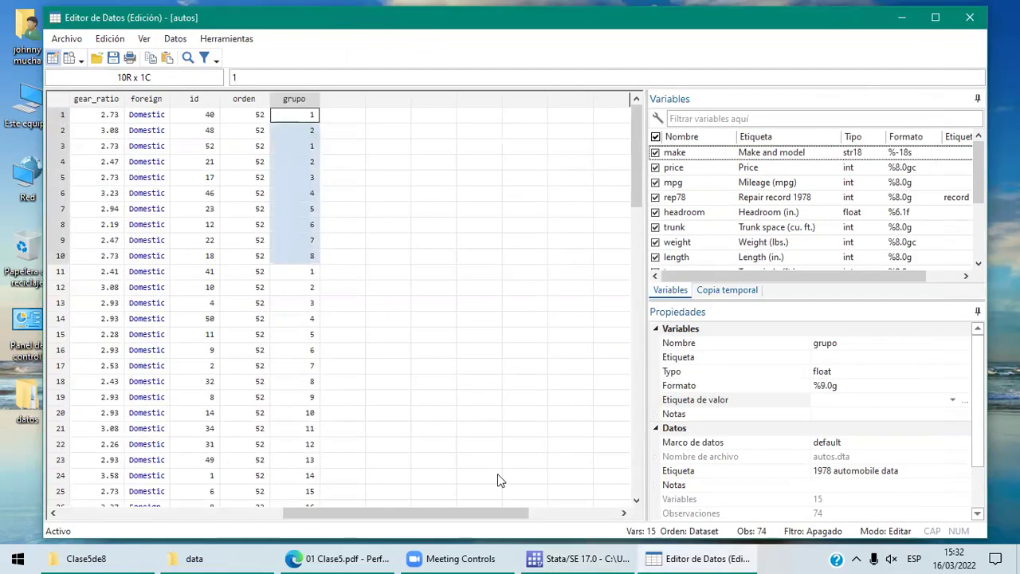
{"action": "key", "text": "Down"}
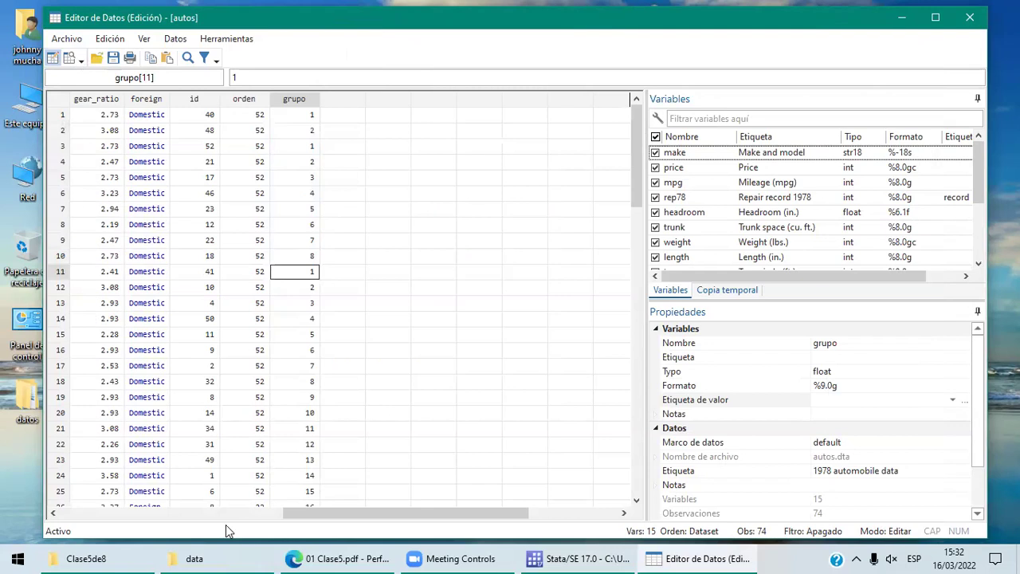
{"action": "key", "text": "shift+Down"}
{"action": "key", "text": "shift+Down"}
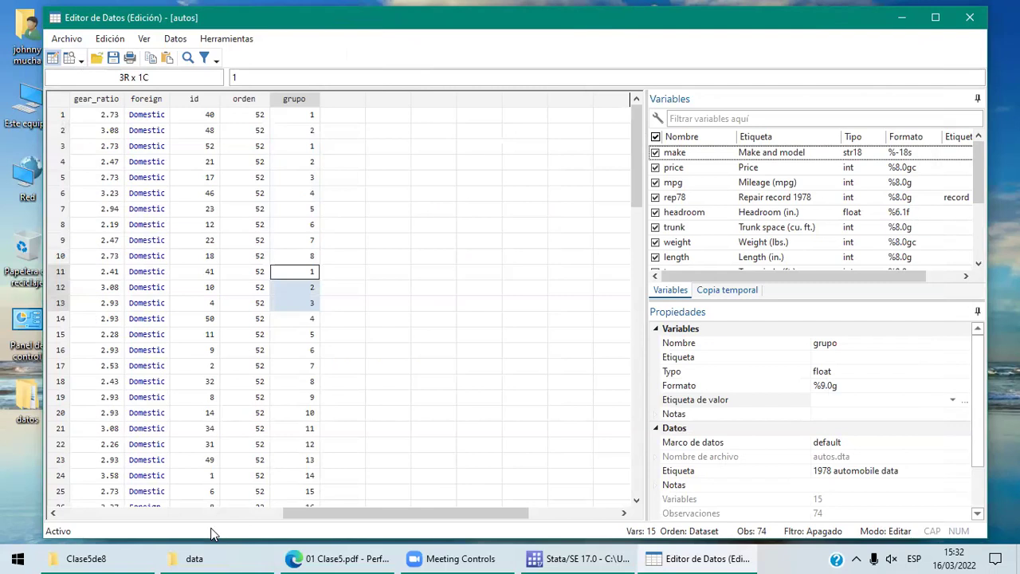
{"action": "key", "text": "shift+Page_Down"}
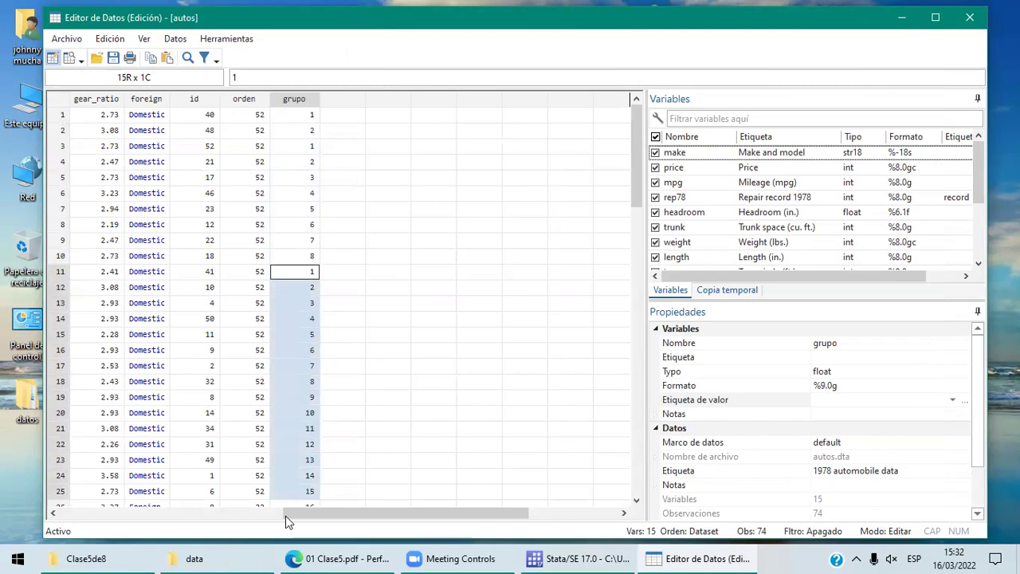
{"action": "key", "text": "shift+Down"}
{"action": "key", "text": "shift+Down"}
{"action": "key", "text": "shift+Down"}
{"action": "key", "text": "shift+Down"}
{"action": "key", "text": "shift+Down"}
{"action": "key", "text": "shift+Down"}
{"action": "key", "text": "shift+Down"}
{"action": "key", "text": "shift+Down"}
{"action": "key", "text": "shift+Down"}
{"action": "key", "text": "shift+Down"}
{"action": "key", "text": "shift+Down"}
{"action": "key", "text": "shift+Down"}
{"action": "key", "text": "shift+Down"}
{"action": "key", "text": "shift+Down"}
{"action": "key", "text": "shift+Down"}
{"action": "key", "text": "shift+Down"}
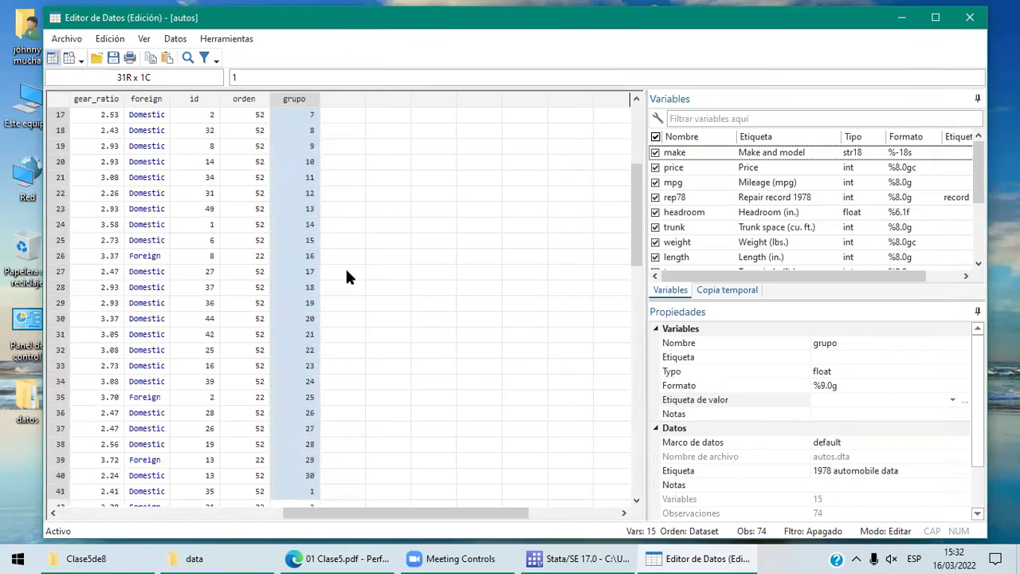
{"action": "key", "text": "shift+Up"}
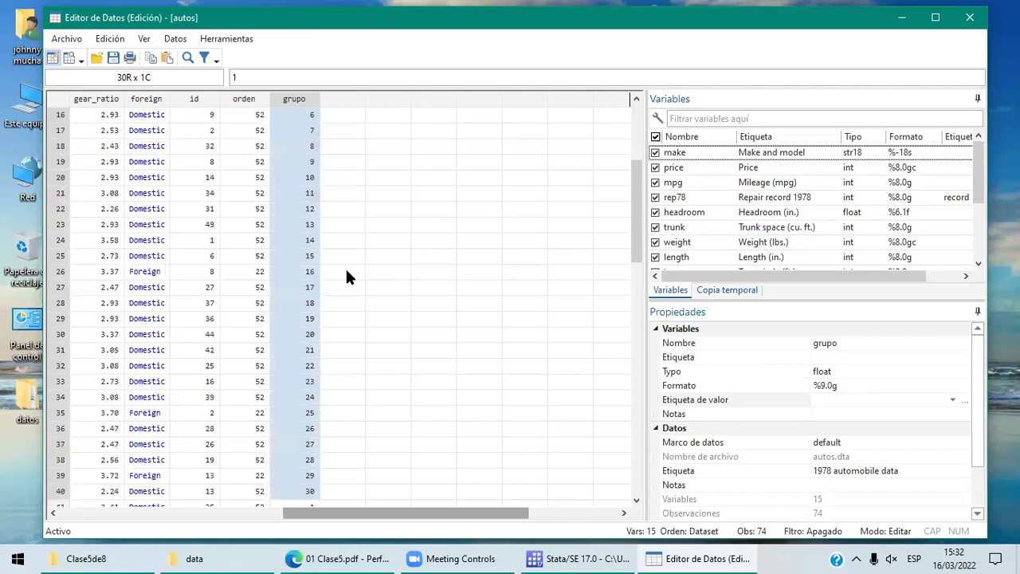
{"action": "scroll", "coordinate": [346, 277], "scroll_direction": "left", "scroll_amount": 1}
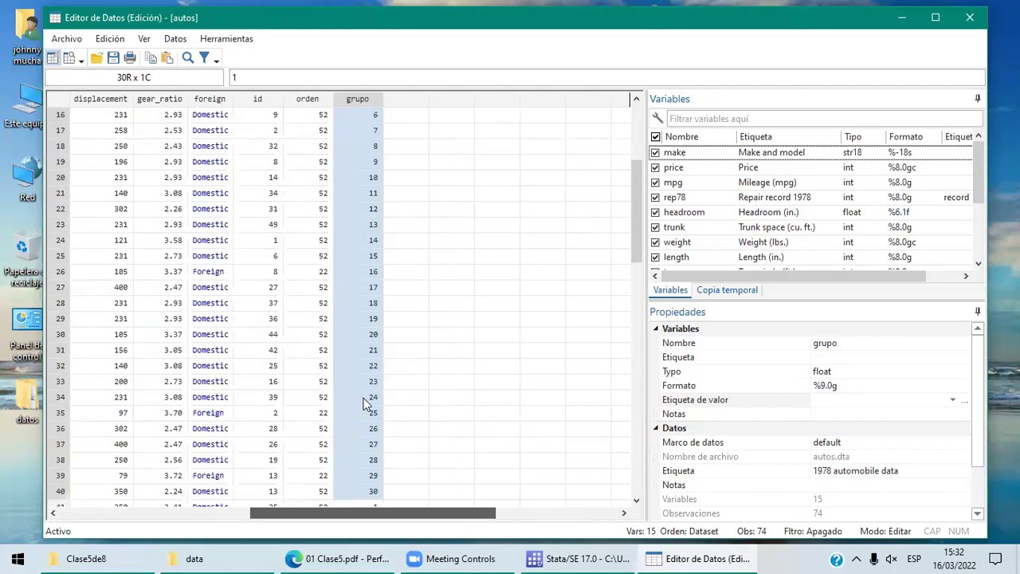
Go back to the start of grupo and highlight observations 1 to 2, followed by observations 3 to 10.
{"action": "key", "text": "ctrl+Up"}
{"action": "key", "text": "shift+Down"}
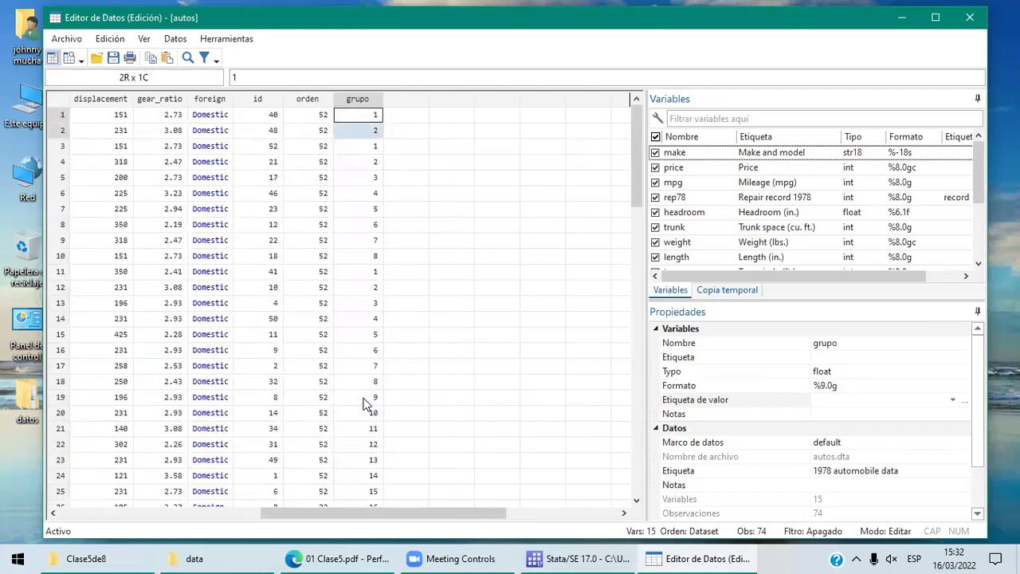
{"action": "key", "text": "Down"}
{"action": "key", "text": "Down"}
{"action": "key", "text": "shift+Down"}
{"action": "key", "text": "shift+Down"}
{"action": "key", "text": "shift+Down"}
{"action": "key", "text": "shift+Down"}
{"action": "key", "text": "shift+Down"}
{"action": "key", "text": "shift+Down"}
{"action": "key", "text": "shift+Down"}
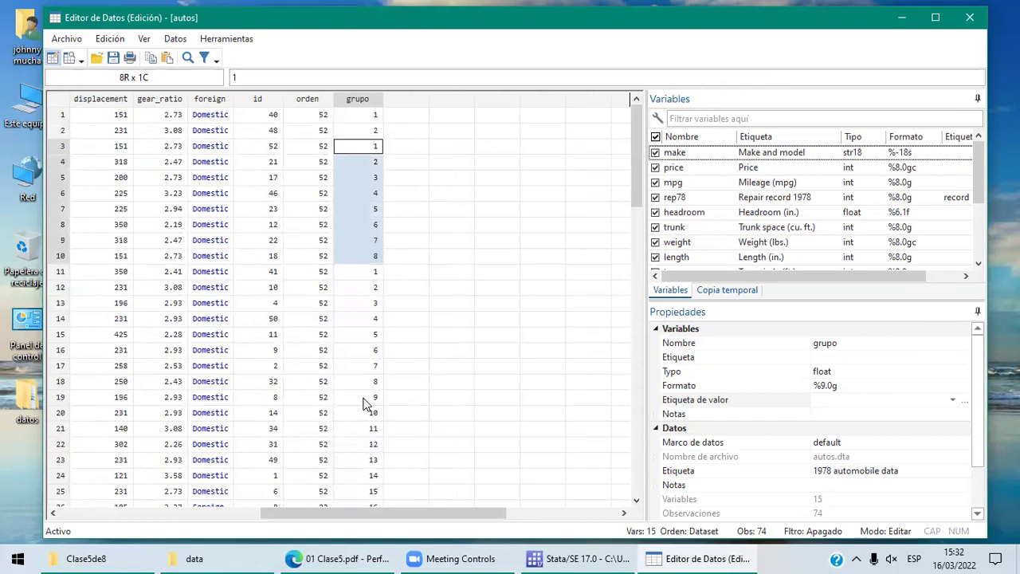
Highlight the grupo values of observations 11 to 40 again to review the Medio category's numbering.
{"action": "key", "text": "Down"}
{"action": "key", "text": "Down"}
{"action": "key", "text": "Down"}
{"action": "key", "text": "Down"}
{"action": "key", "text": "Down"}
{"action": "key", "text": "Down"}
{"action": "key", "text": "Down"}
{"action": "key", "text": "Down"}
{"action": "key", "text": "shift+Down"}
{"action": "key", "text": "shift+Down"}
{"action": "key", "text": "shift+Down"}
{"action": "key", "text": "shift+Down"}
{"action": "key", "text": "shift+Down"}
{"action": "key", "text": "shift+Down"}
{"action": "key", "text": "shift+Down"}
{"action": "key", "text": "shift+Down"}
{"action": "key", "text": "shift+Down"}
{"action": "key", "text": "shift+Down"}
{"action": "key", "text": "shift+Down"}
{"action": "key", "text": "shift+Down"}
{"action": "key", "text": "shift+Down"}
{"action": "key", "text": "shift+Down"}
{"action": "key", "text": "shift+Down"}
{"action": "key", "text": "shift+Down"}
{"action": "key", "text": "shift+Down"}
{"action": "key", "text": "shift+Down"}
{"action": "key", "text": "shift+Down"}
{"action": "key", "text": "shift+Down"}
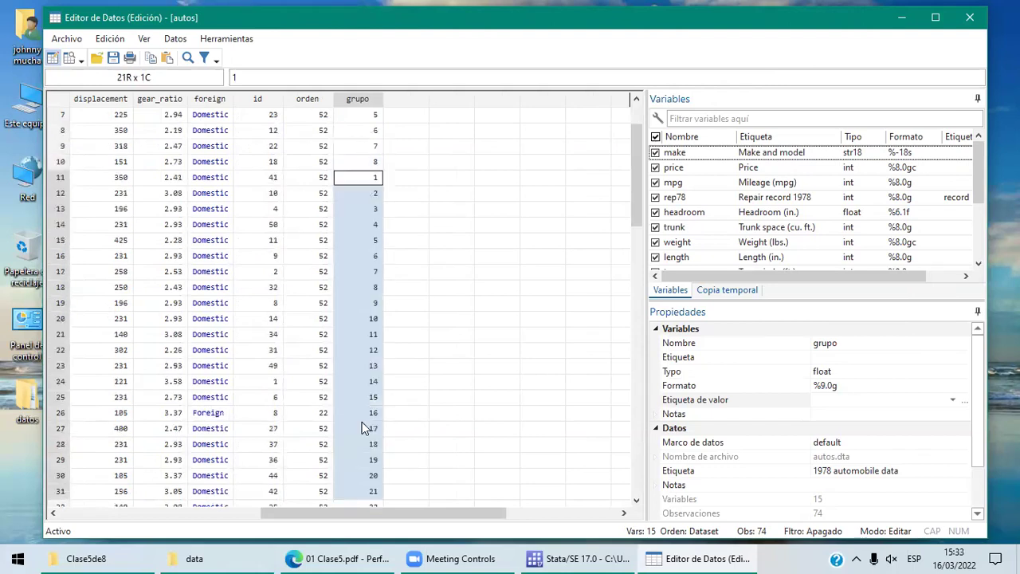
{"action": "key", "text": "shift+Down"}
{"action": "key", "text": "shift+Down"}
{"action": "key", "text": "shift+Down"}
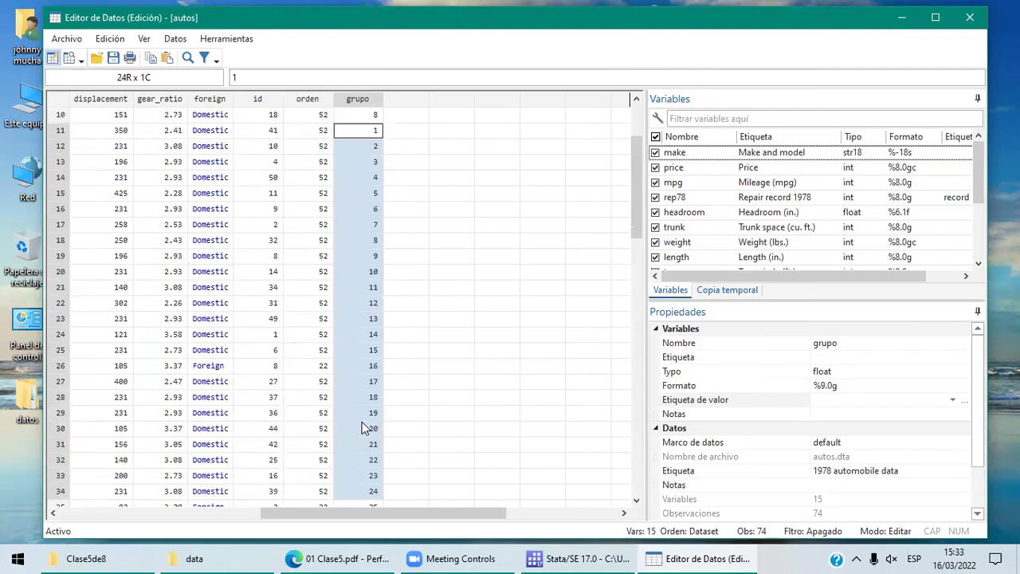
{"action": "key", "text": "shift+Down"}
{"action": "key", "text": "shift+Down"}
{"action": "key", "text": "shift+Down"}
{"action": "key", "text": "shift+Down"}
{"action": "key", "text": "shift+Down"}
{"action": "key", "text": "shift+Down"}
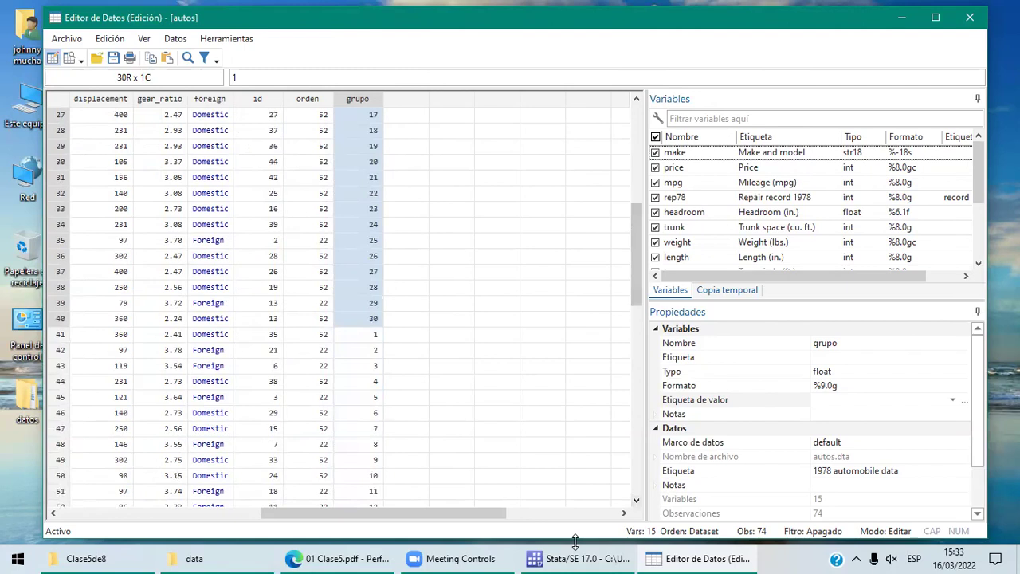
Highlight the grupo values of observations 41 to 58 to review the Alto category's numbering.
{"action": "key", "text": "Down"}
{"action": "key", "text": "shift+Page_Down"}
{"action": "key", "text": "shift+Up"}
{"action": "key", "text": "shift+Up"}
{"action": "key", "text": "shift+Up"}
{"action": "key", "text": "shift+Up"}
{"action": "key", "text": "shift+Up"}
{"action": "key", "text": "shift+Up"}
{"action": "key", "text": "shift+Up"}
{"action": "key", "text": "shift+Up"}
{"action": "key", "text": "shift+Up"}
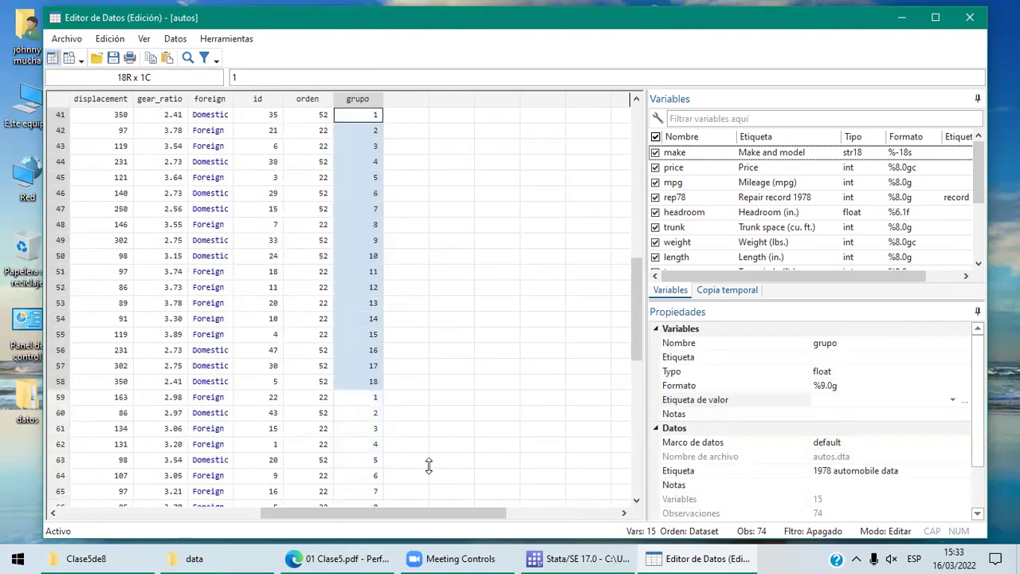
Highlight the grupo values of observations 59 to 69 to review the Muy Alto category's numbering.
{"action": "key", "text": "Down"}
{"action": "key", "text": "shift+Down"}
{"action": "key", "text": "shift+Page_Down"}
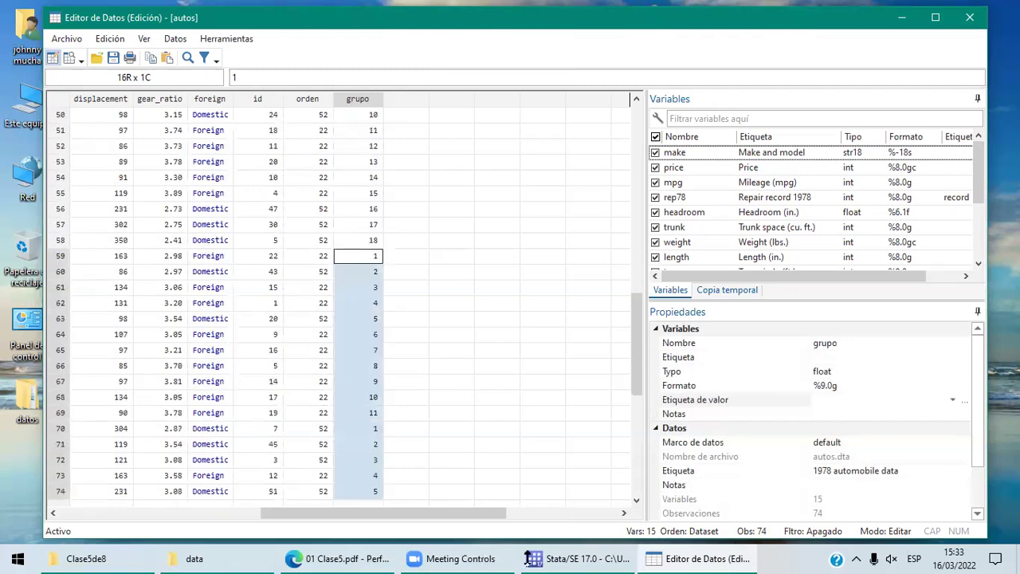
{"action": "key", "text": "shift+Up"}
{"action": "key", "text": "shift+Up"}
{"action": "key", "text": "shift+Up"}
{"action": "key", "text": "shift+Up"}
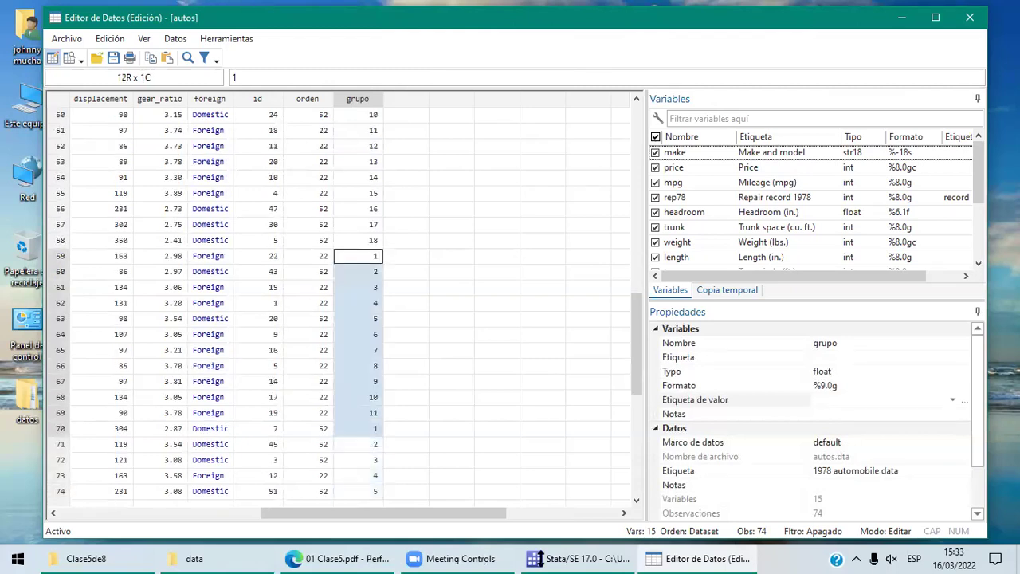
{"action": "key", "text": "shift+Up"}
Highlight the grupo values of observations 70 to 74 and compare them with the rep78 column.
{"action": "left_click", "coordinate": [358, 428]}
{"action": "key", "text": "shift+Down"}
{"action": "key", "text": "shift+Down"}
{"action": "key", "text": "shift+Down"}
{"action": "key", "text": "shift+Down"}
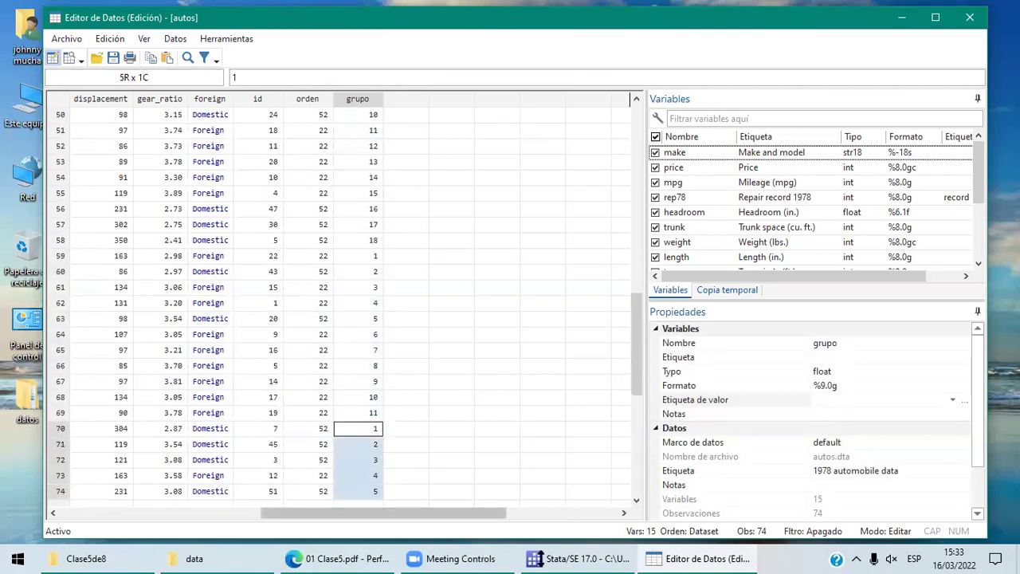
{"action": "scroll", "coordinate": [343, 303], "scroll_direction": "left", "scroll_amount": 10}
{"action": "scroll", "coordinate": [343, 303], "scroll_direction": "right", "scroll_amount": 10}
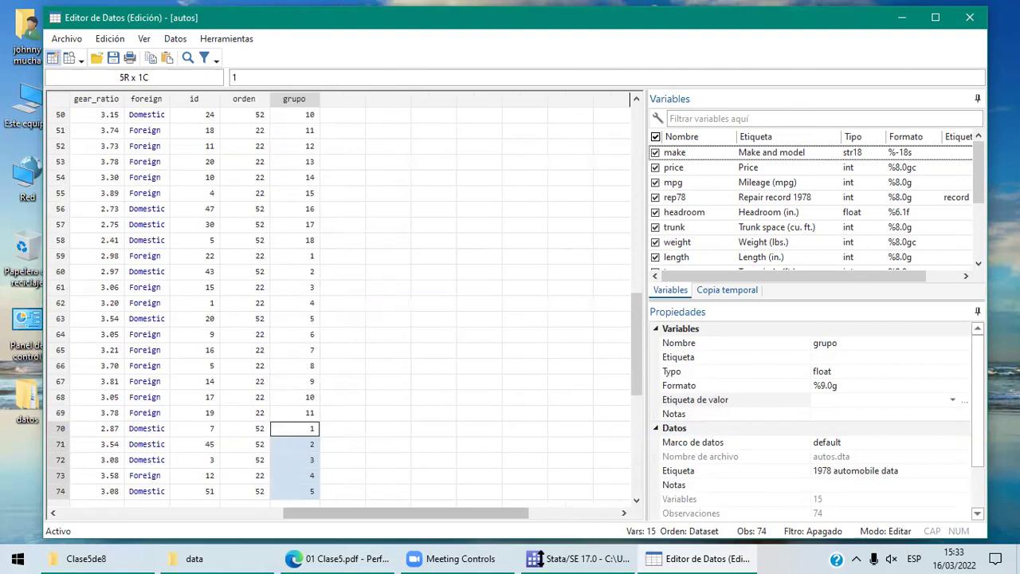
In Stata, generate the variable tgrupo equal to _N by rep78, and review its values in the data editor.
{"action": "key", "text": "alt+Tab"}
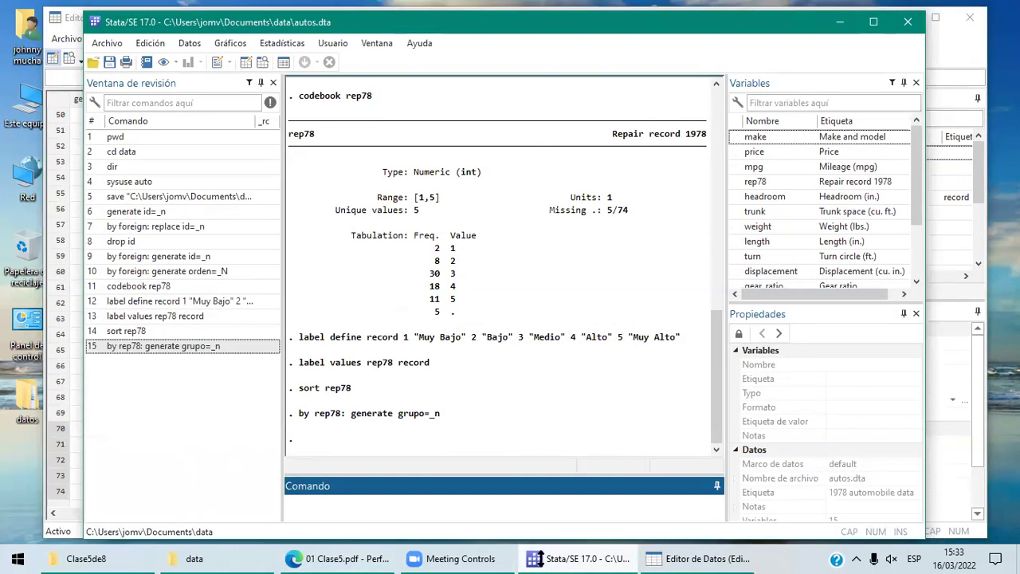
{"action": "type", "text": "by rep78:"}
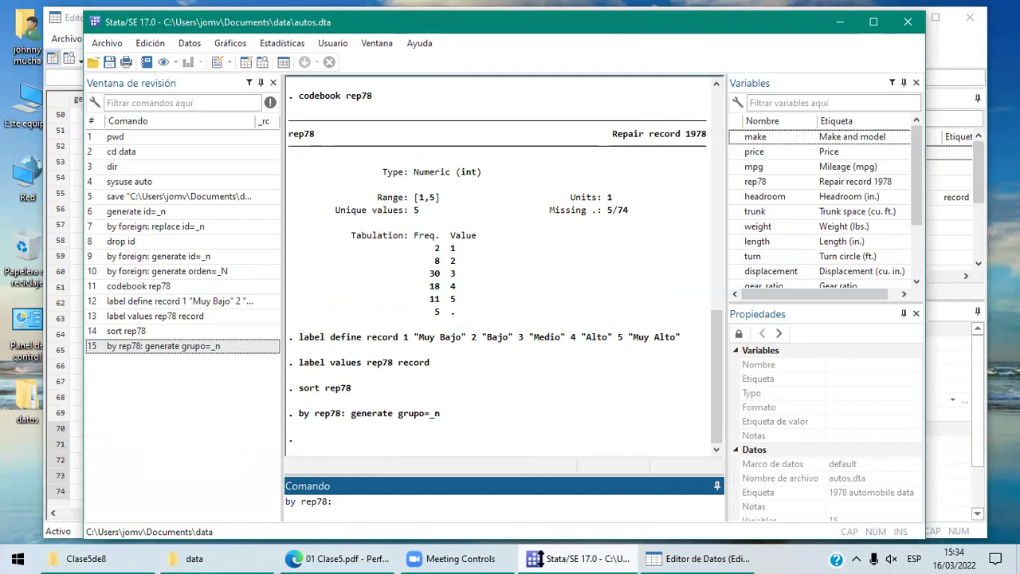
{"action": "type", "text": "enerate"}
{"action": "key", "text": "BackSpace"}
{"action": "key", "text": "BackSpace"}
{"action": "key", "text": "BackSpace"}
{"action": "key", "text": "BackSpace"}
{"action": "key", "text": "BackSpace"}
{"action": "key", "text": "BackSpace"}
{"action": "key", "text": "BackSpace"}
{"action": "type", "text": "generate"}
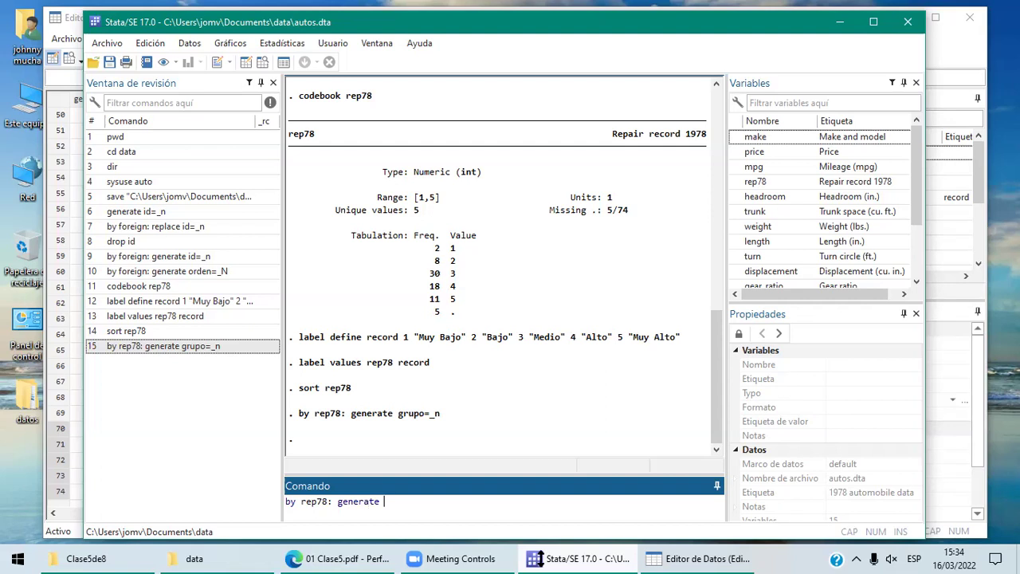
{"action": "type", "text": "tgrupo="}
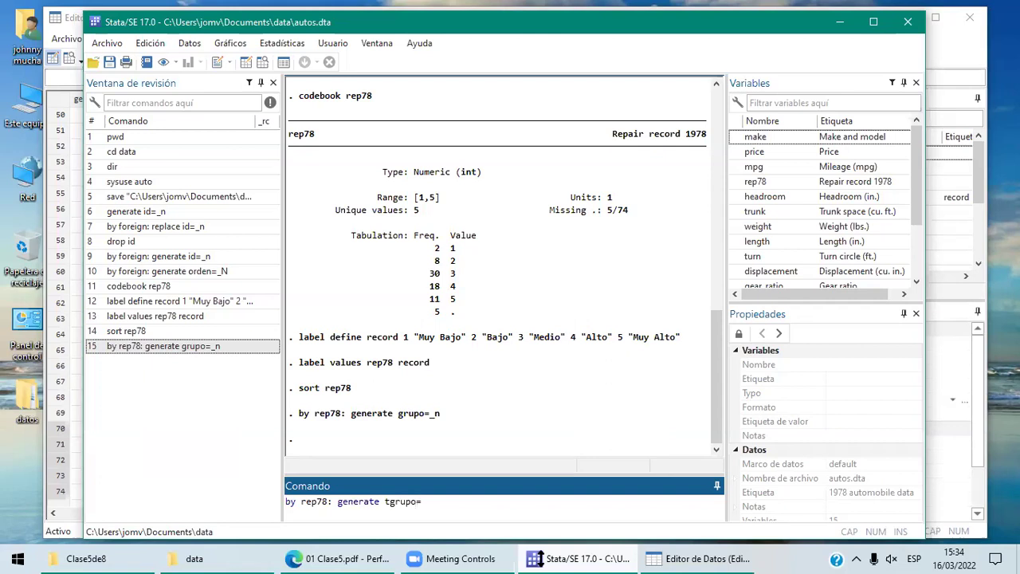
{"action": "type", "text": "_N"}
{"action": "key", "text": "Return"}
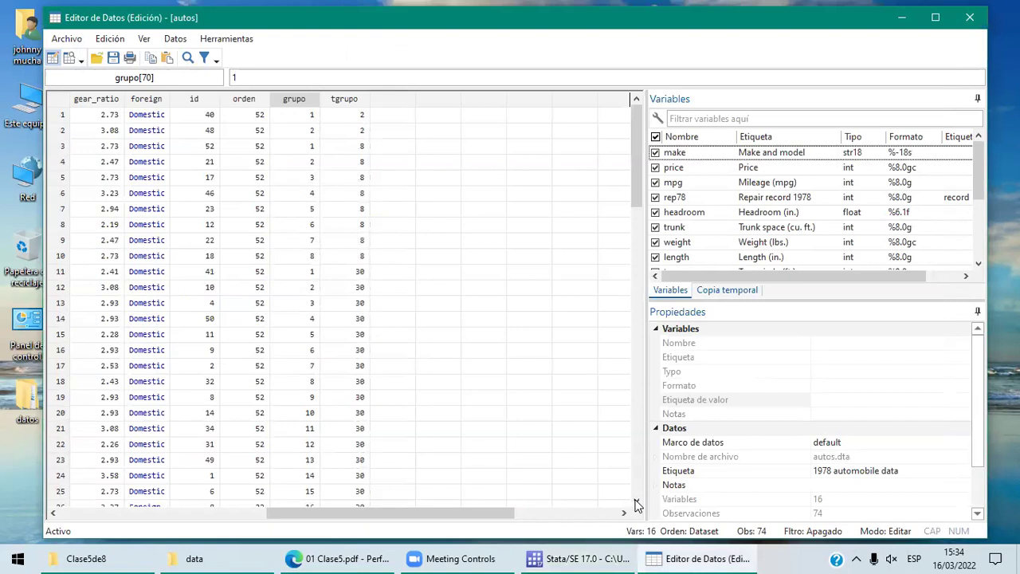
{"action": "left_click_drag", "start_coordinate": [636, 501], "coordinate": [636, 504]}
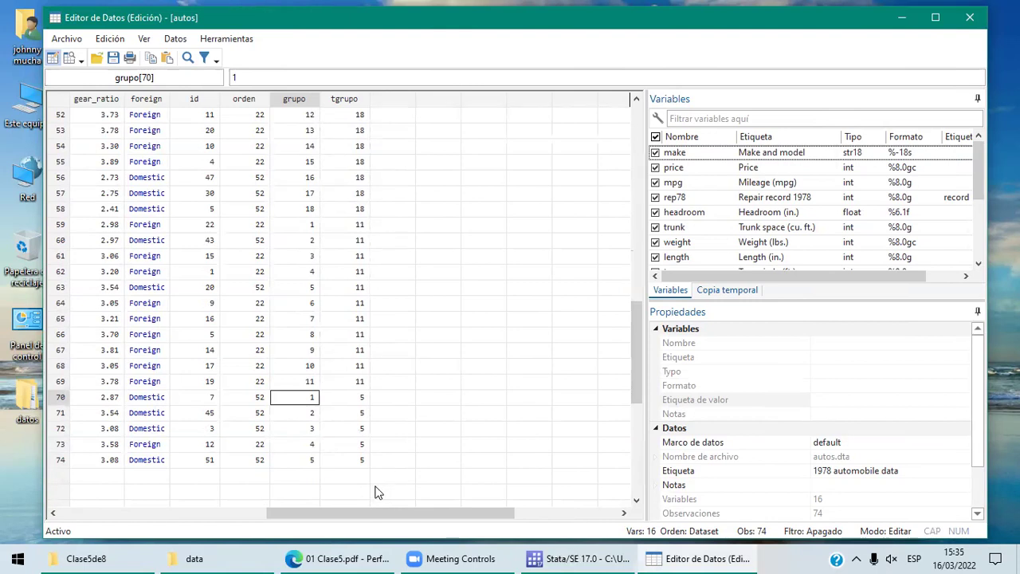
Switch back to Stata's main window and tabulate rep78.
{"action": "key", "text": "alt+Tab"}
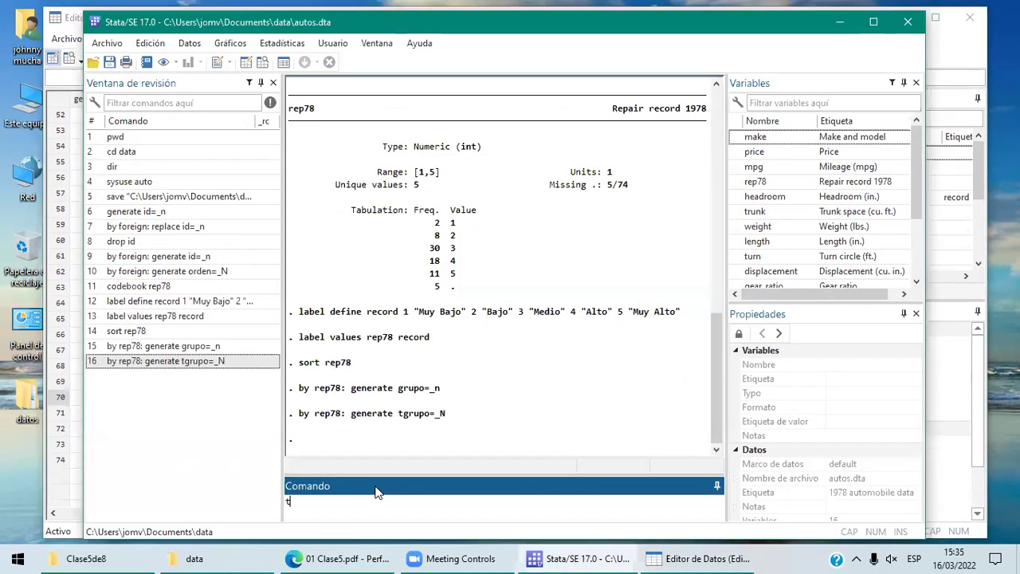
{"action": "type", "text": "tabulate rep78"}
{"action": "key", "text": "Return"}
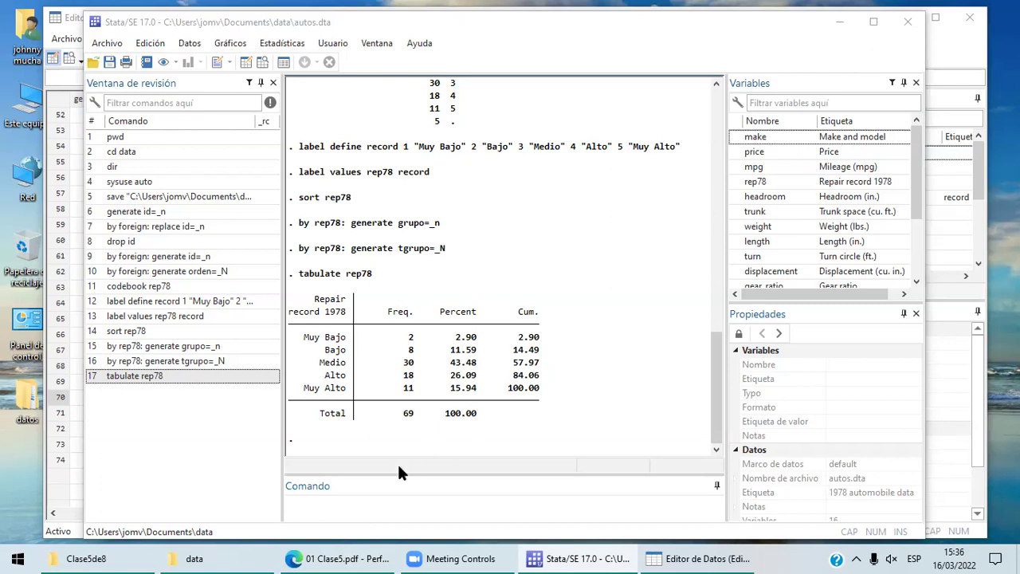
Switch to 01 Clase5.pdf and read the "Retardos y diferencias" slide on page 4.
{"action": "left_click", "coordinate": [355, 558]}
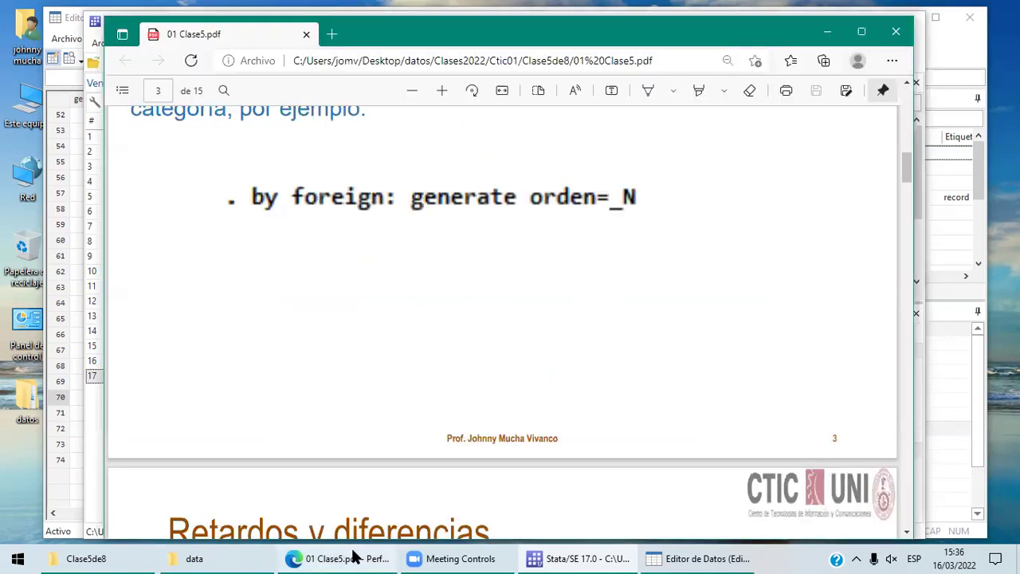
{"action": "left_click", "coordinate": [906, 532]}
{"action": "left_click", "coordinate": [906, 532]}
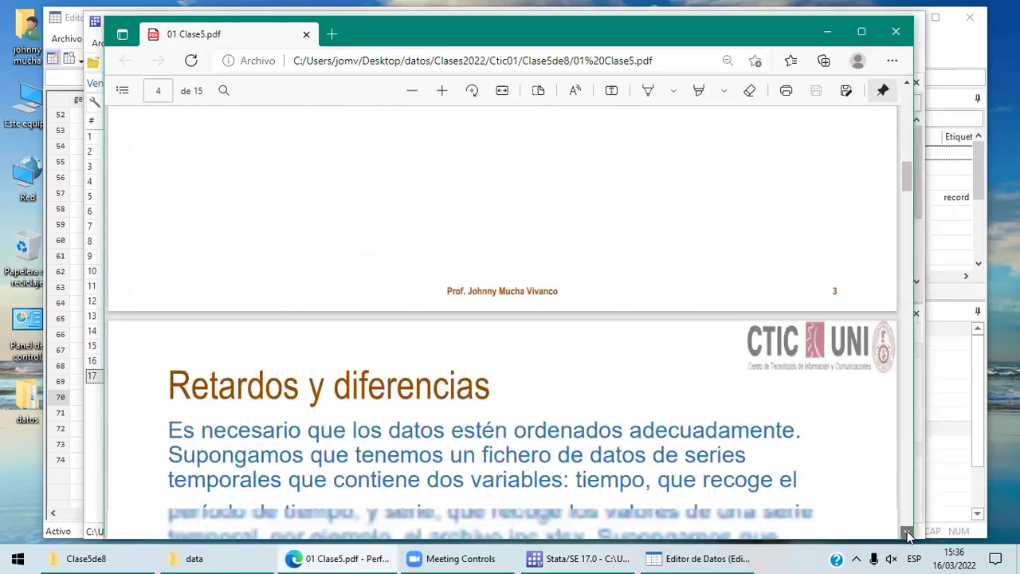
{"action": "left_click", "coordinate": [906, 532]}
{"action": "left_click", "coordinate": [906, 532]}
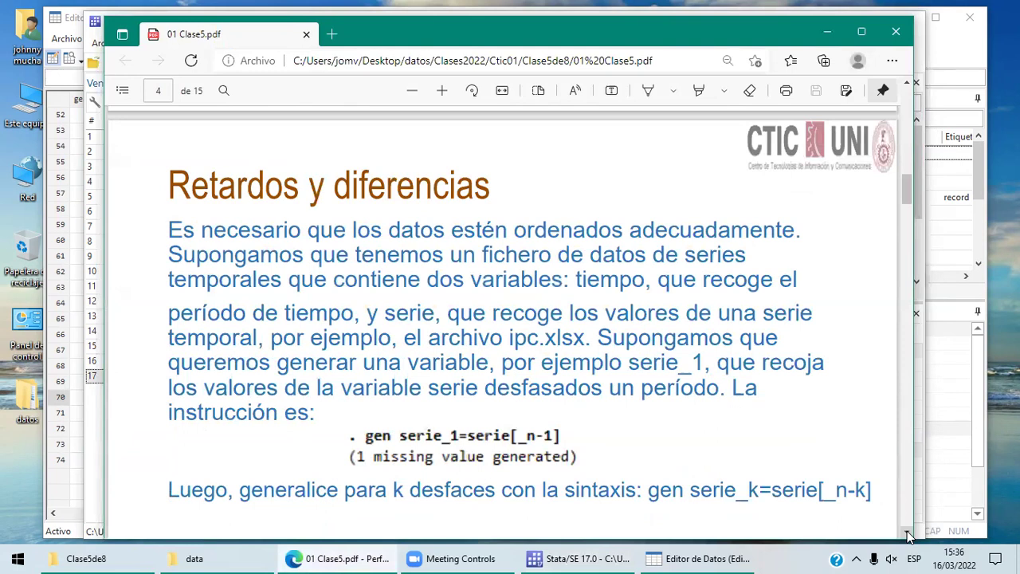
Clear the autos dataset from memory in Stata, and return to the "Retardos y diferencias" slide in 01 Clase5.pdf.
{"action": "left_click", "coordinate": [603, 556]}
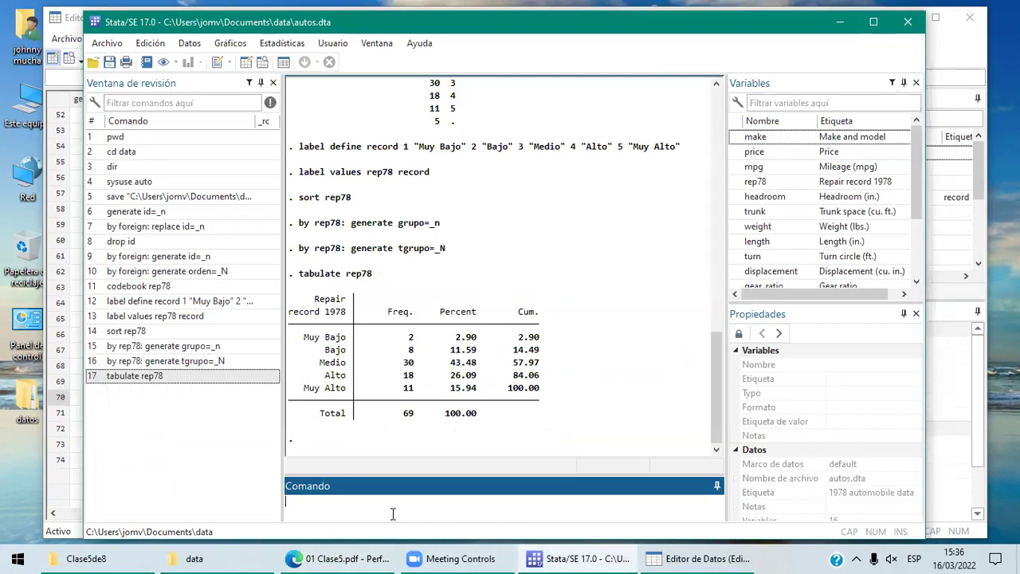
{"action": "type", "text": "clea"}
{"action": "type", "text": "r"}
{"action": "key", "text": "Return"}
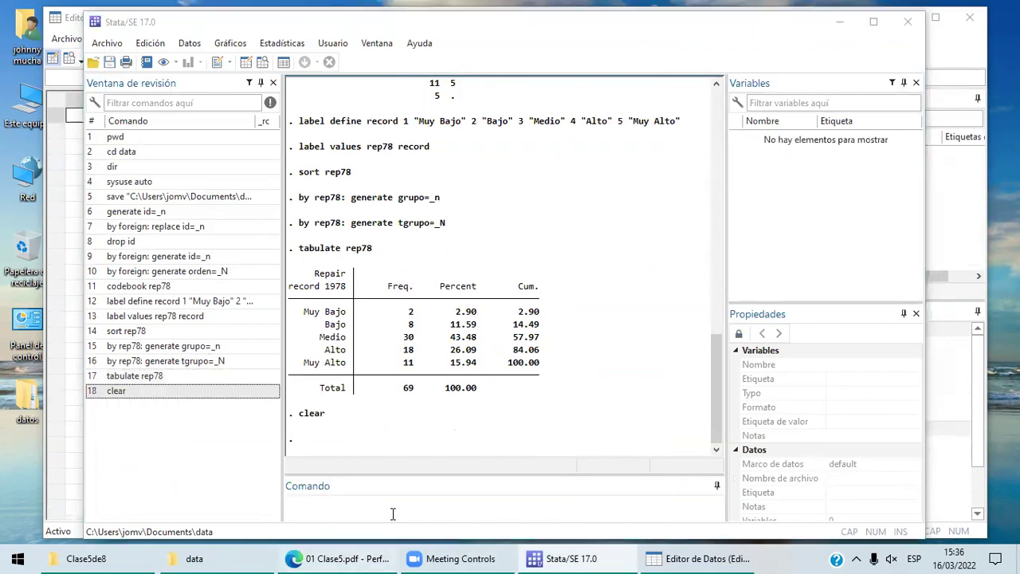
{"action": "left_click", "coordinate": [330, 558]}
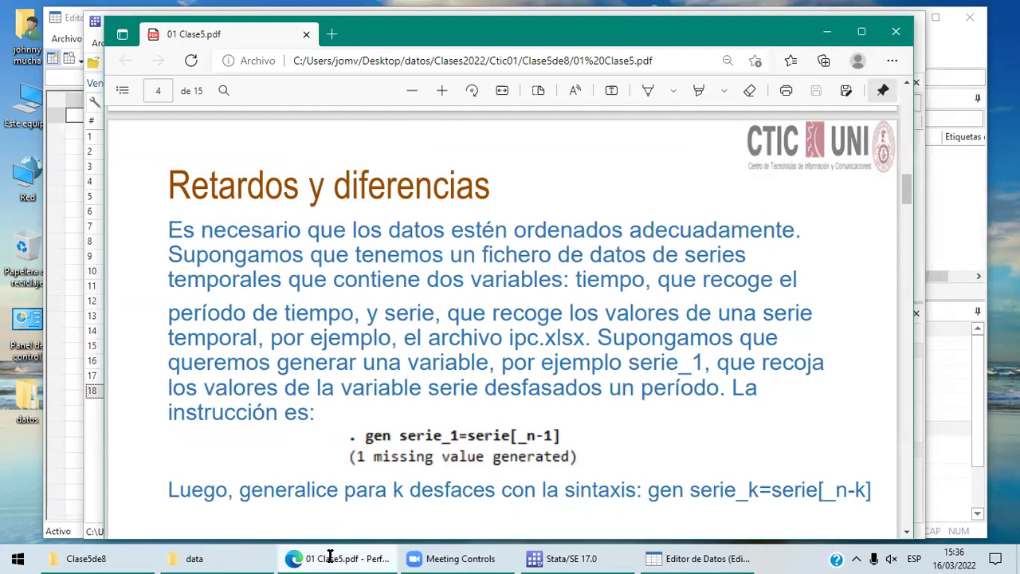
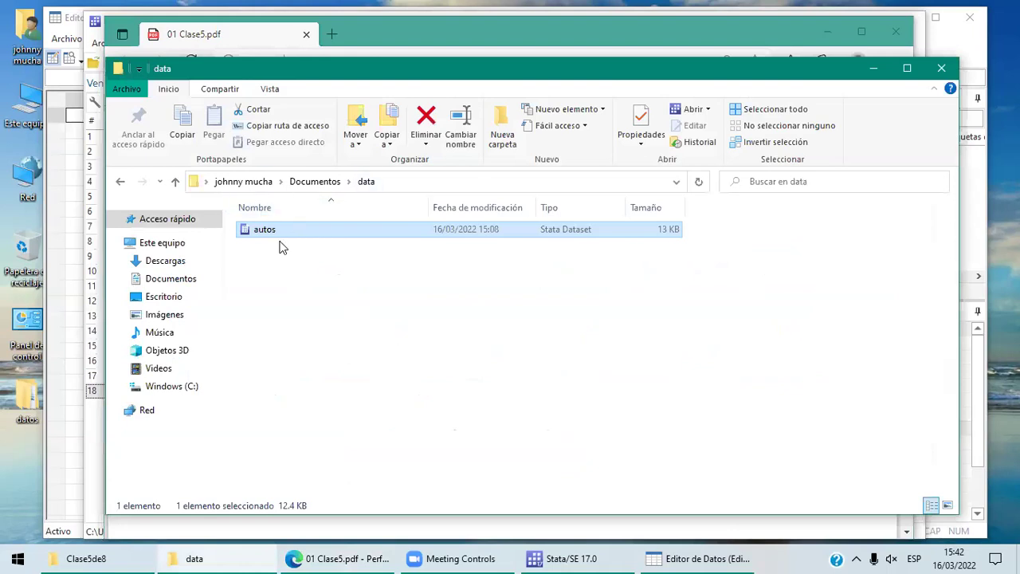
Create a new Microsoft Excel worksheet file named ipc in the Documents data folder.
{"action": "left_click", "coordinate": [366, 287]}
{"action": "right_click", "coordinate": [369, 288]}
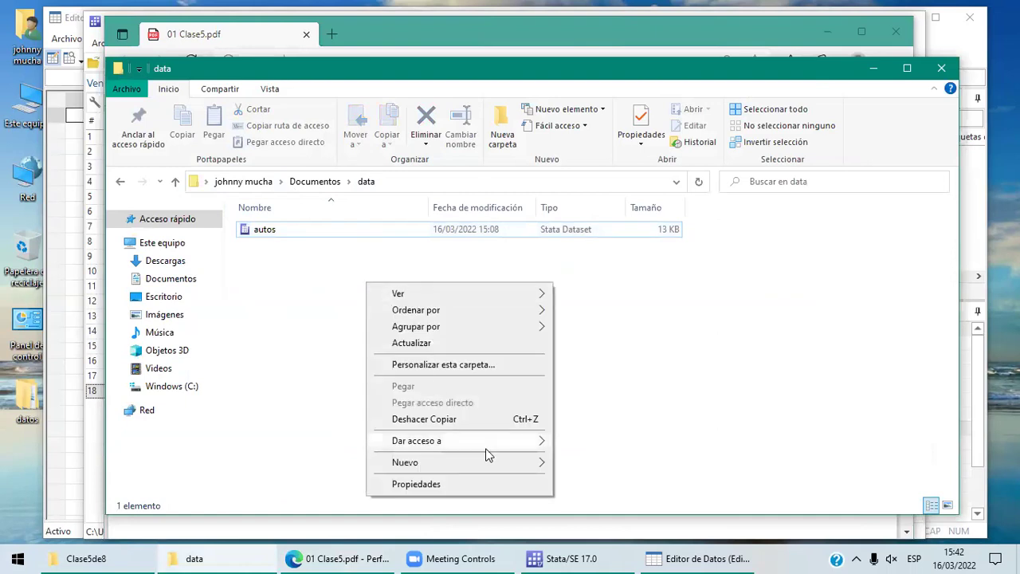
{"action": "mouse_move", "coordinate": [495, 464]}
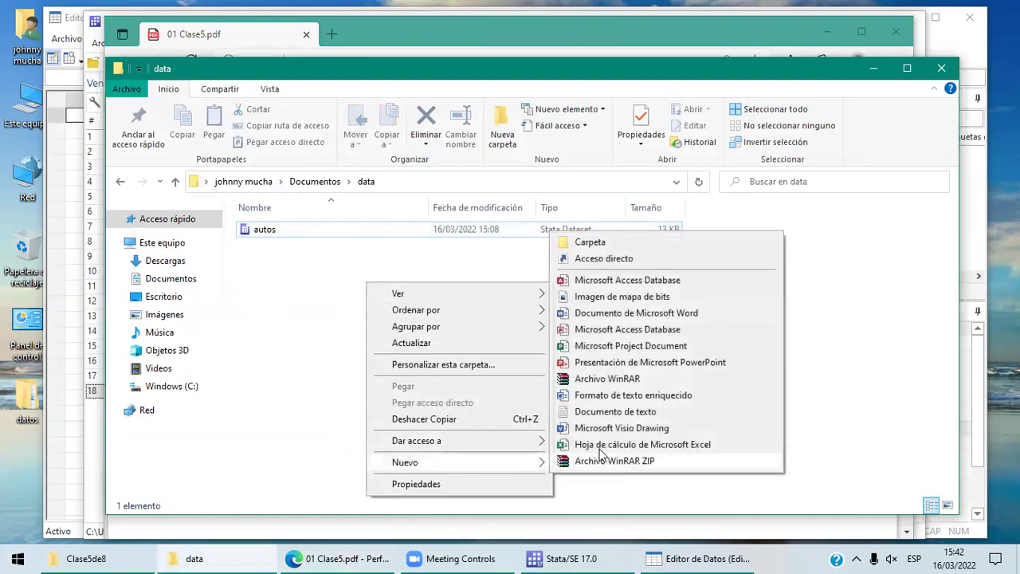
{"action": "left_click", "coordinate": [600, 446]}
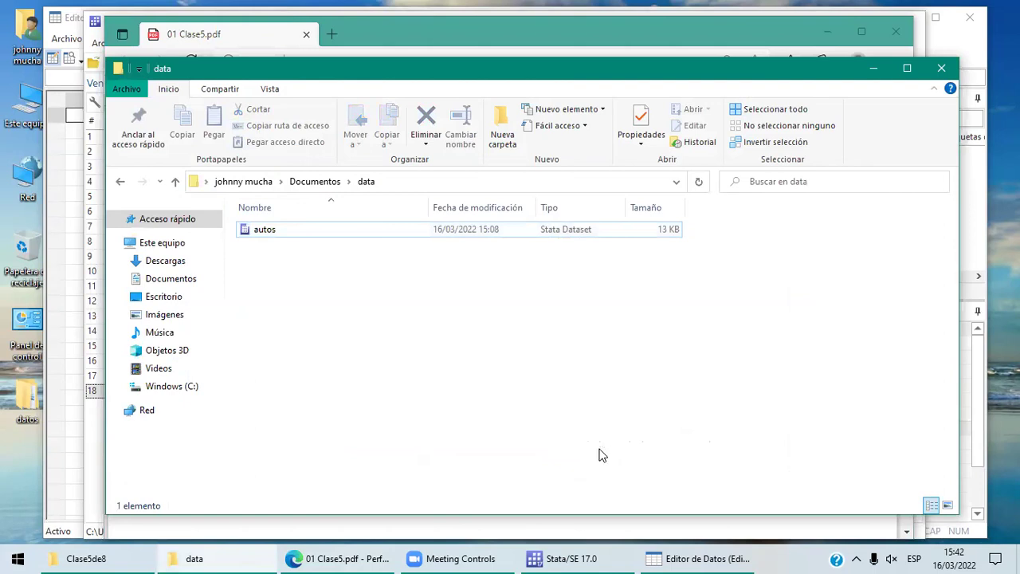
{"action": "type", "text": "ipc"}
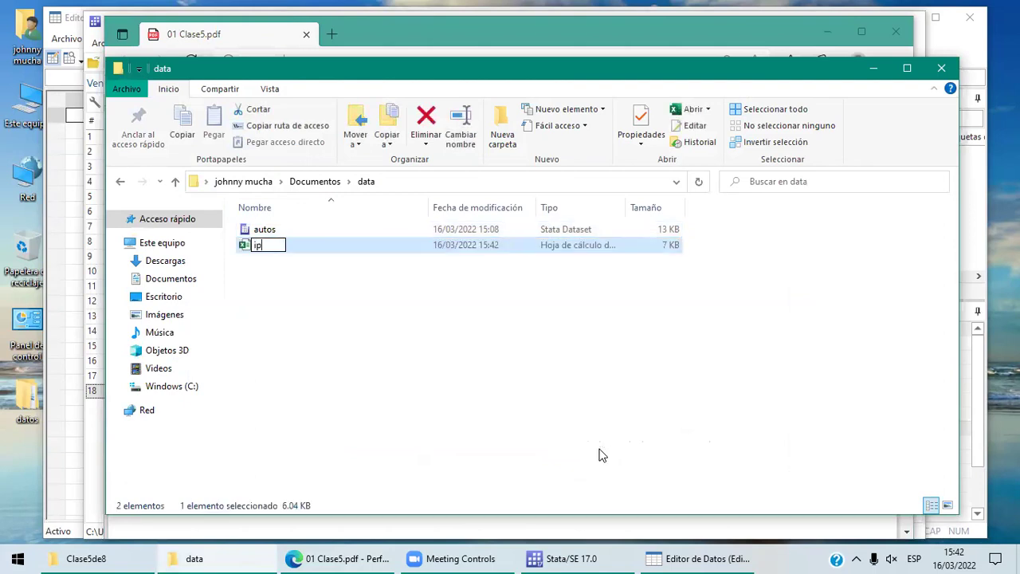
{"action": "left_click", "coordinate": [417, 368]}
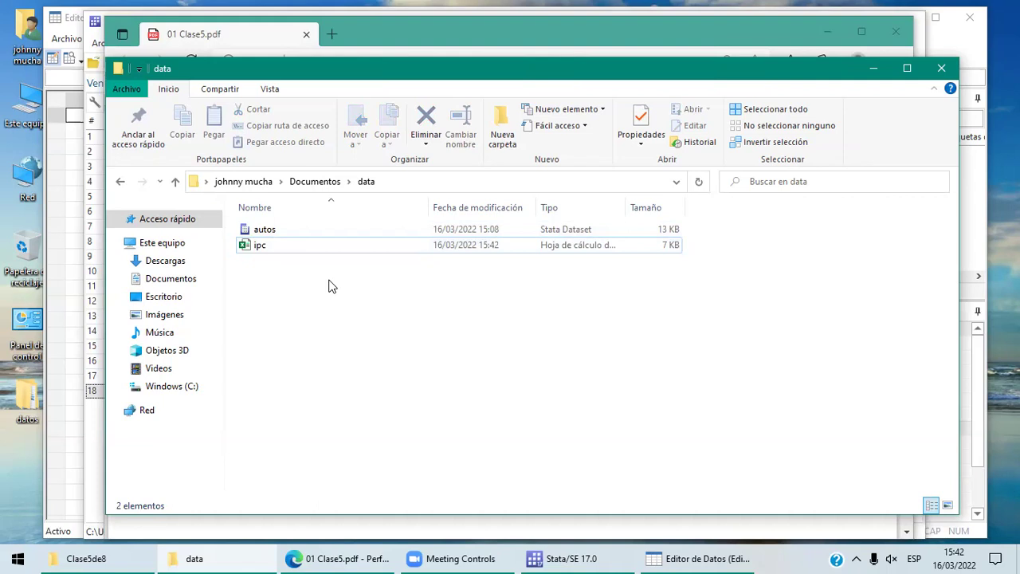
Open the ipc workbook in Excel and rename its sheet as Hoja1.
{"action": "left_click", "coordinate": [280, 231]}
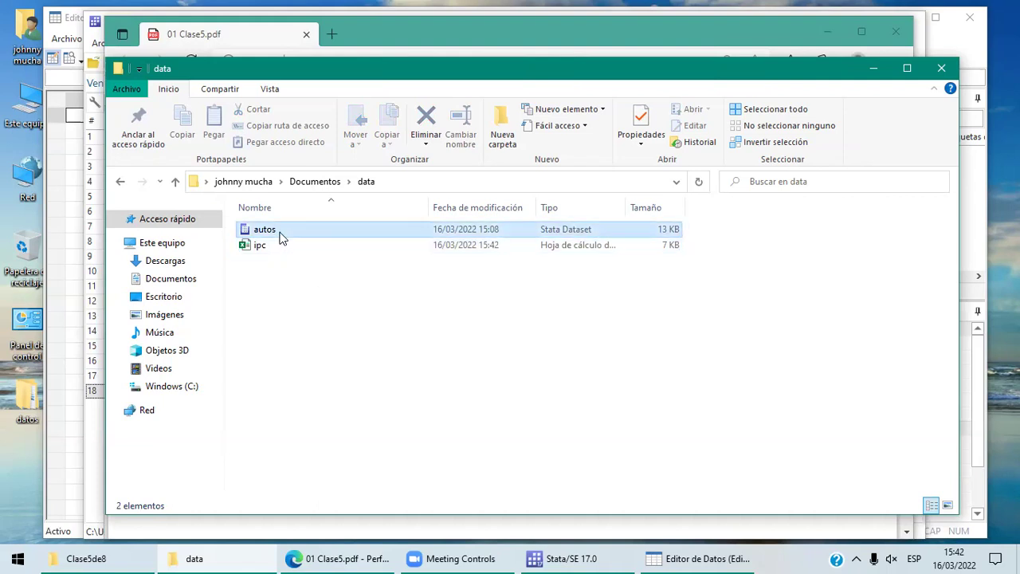
{"action": "left_click", "coordinate": [280, 249]}
{"action": "double_click", "coordinate": [281, 249]}
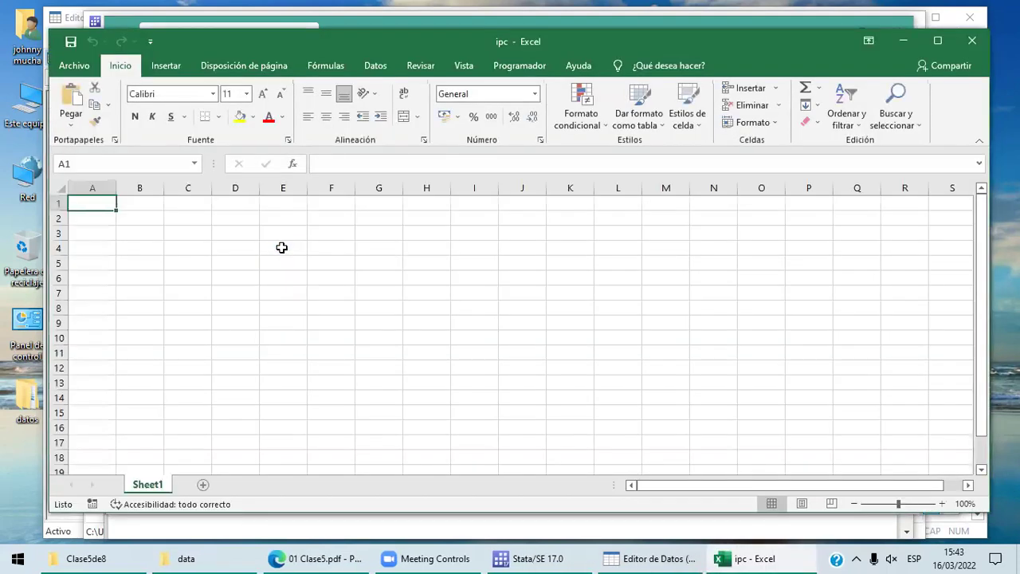
{"action": "double_click", "coordinate": [156, 486]}
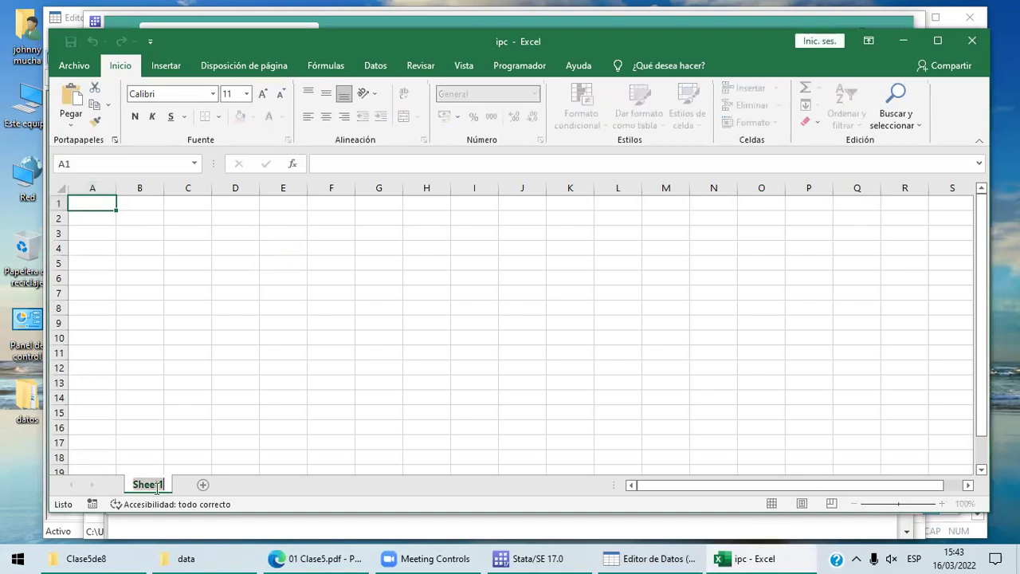
{"action": "type", "text": "Hoja1"}
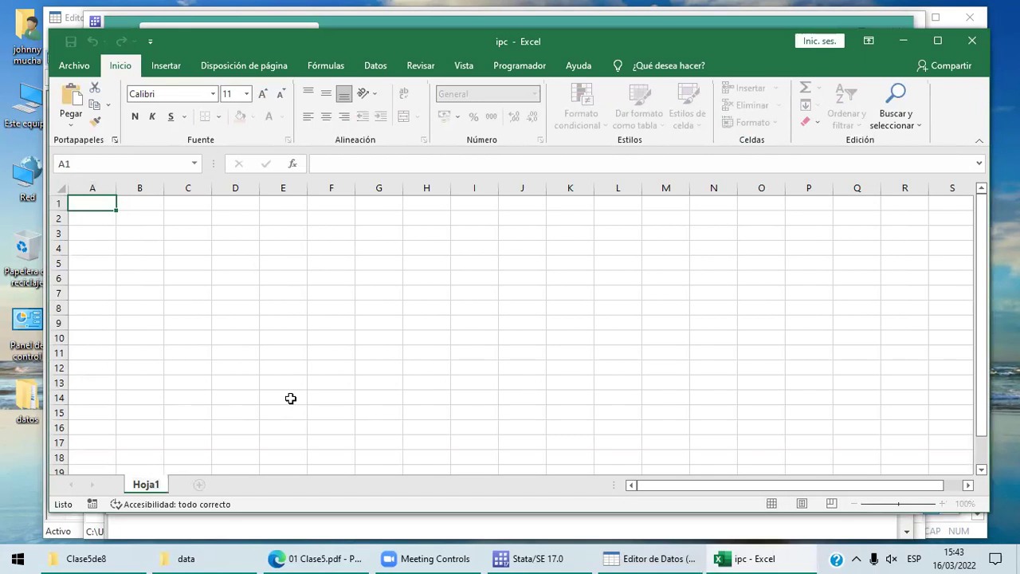
{"action": "left_click", "coordinate": [171, 349]}
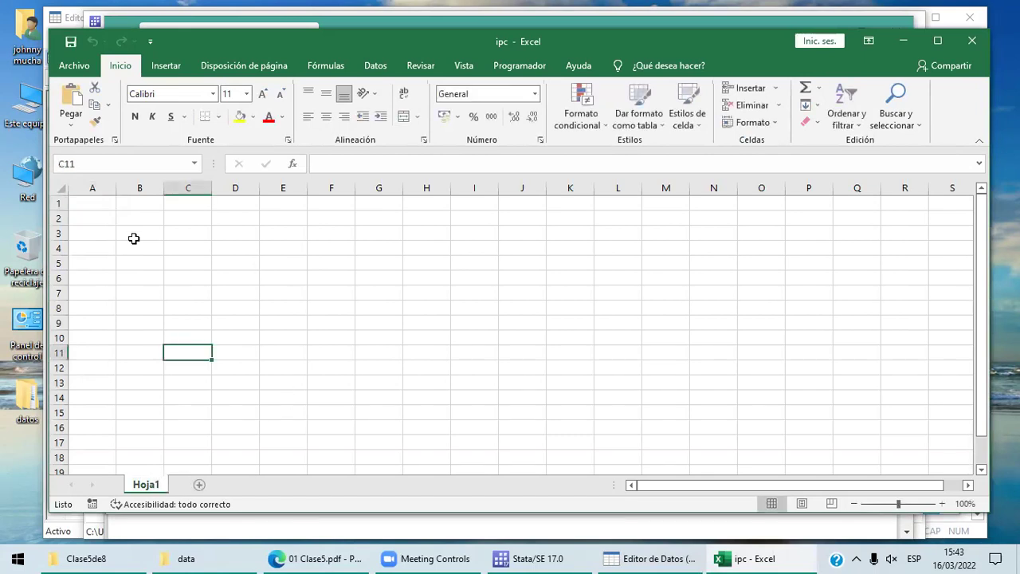
Enter the column headers tiempo in A1 and serie in B1.
{"action": "left_click", "coordinate": [84, 204]}
{"action": "type", "text": "tiempo"}
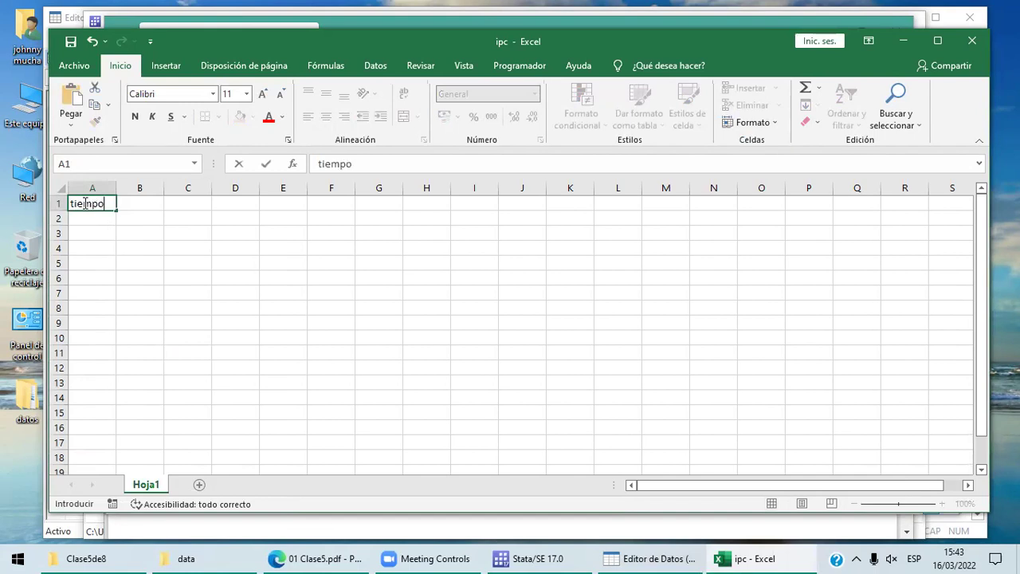
{"action": "key", "text": "Tab"}
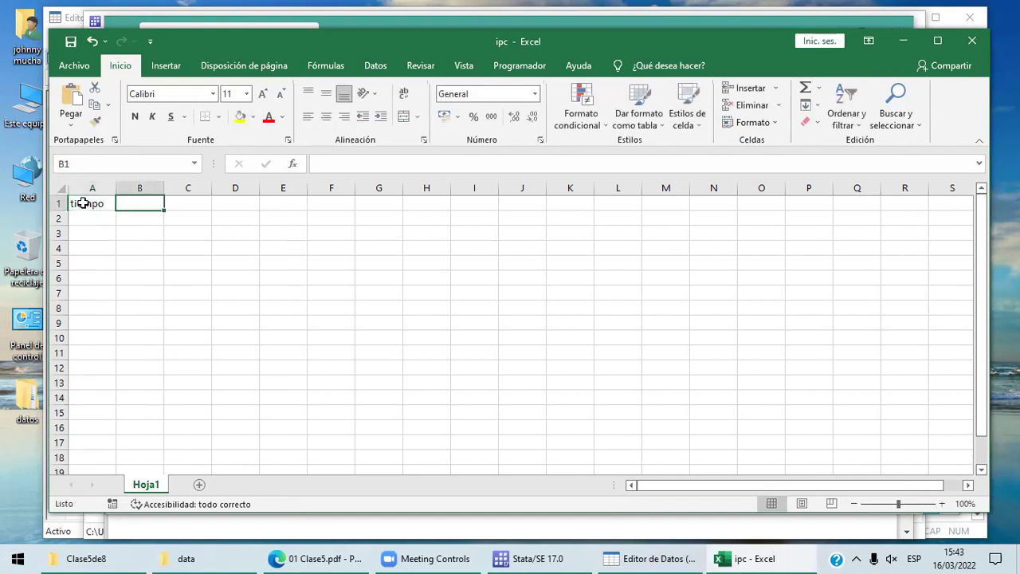
{"action": "type", "text": "serie"}
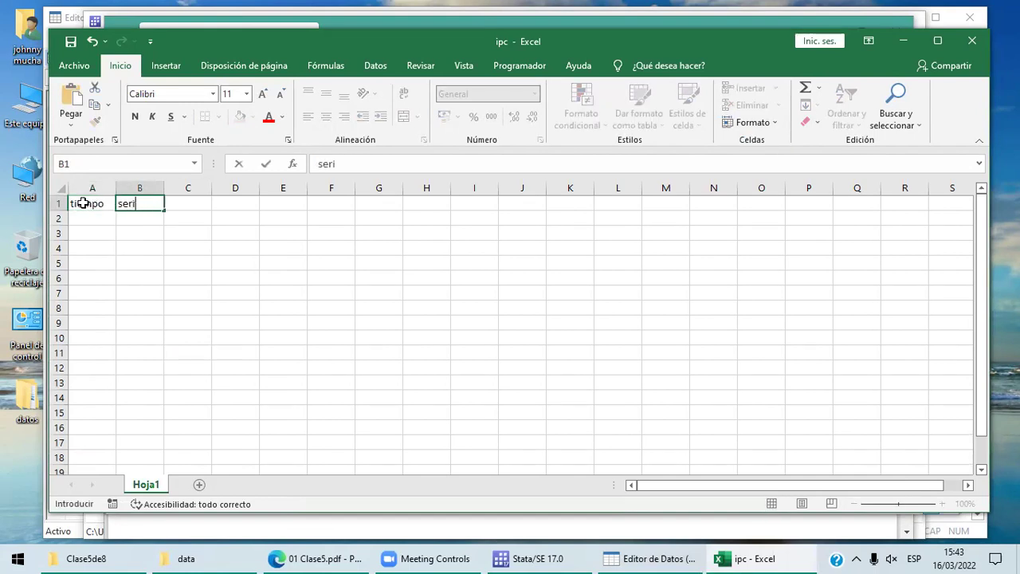
{"action": "left_click", "coordinate": [89, 231]}
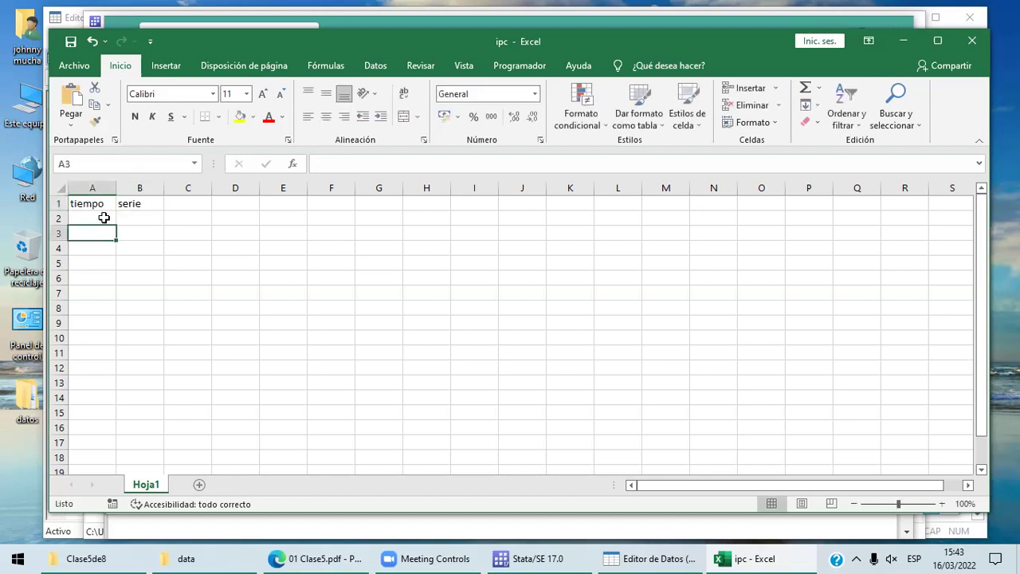
Enter the years 1990 in A2 and 1991 in A3 under the tiempo header.
{"action": "left_click", "coordinate": [101, 216]}
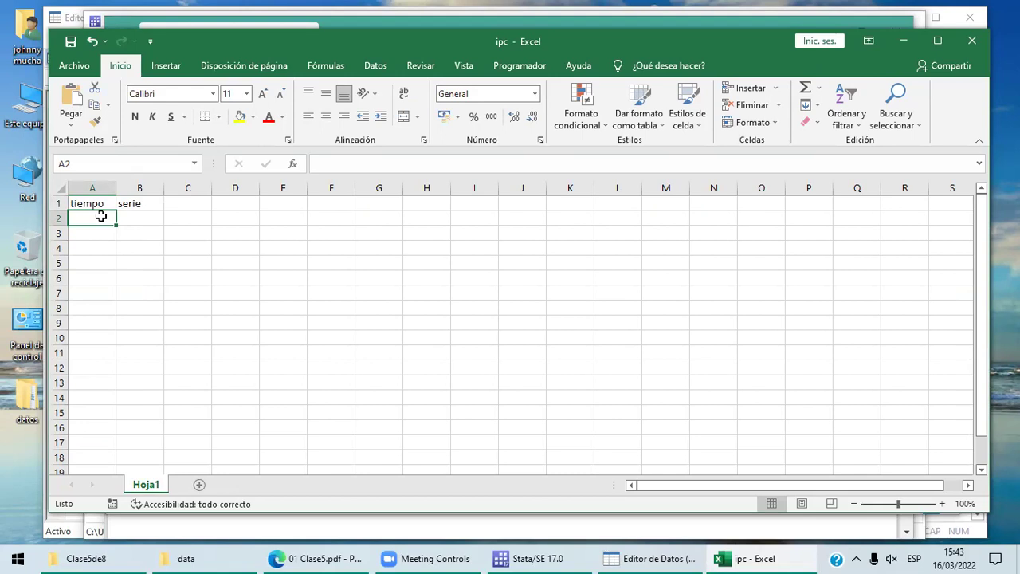
{"action": "type", "text": "1990"}
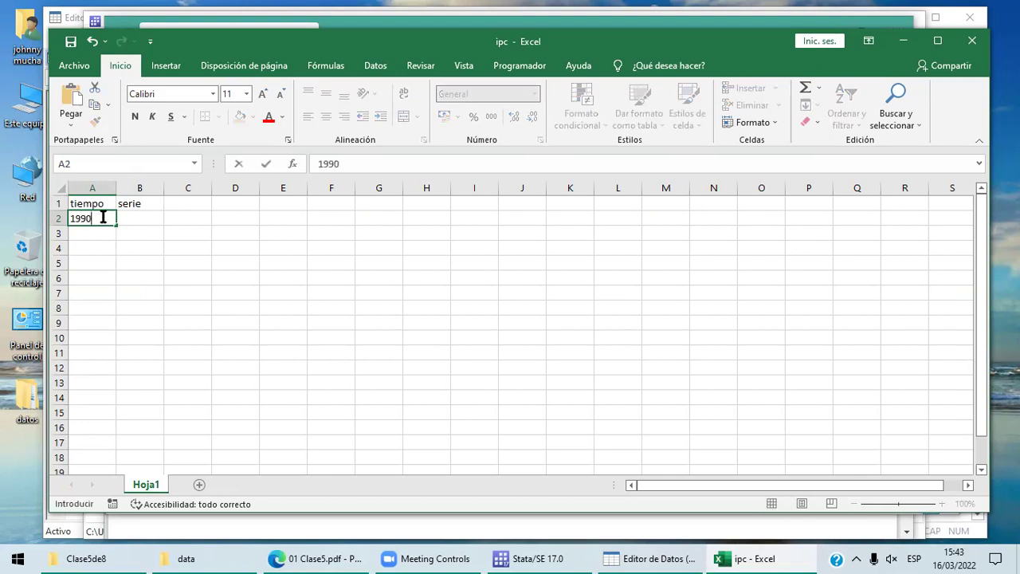
{"action": "key", "text": "Return"}
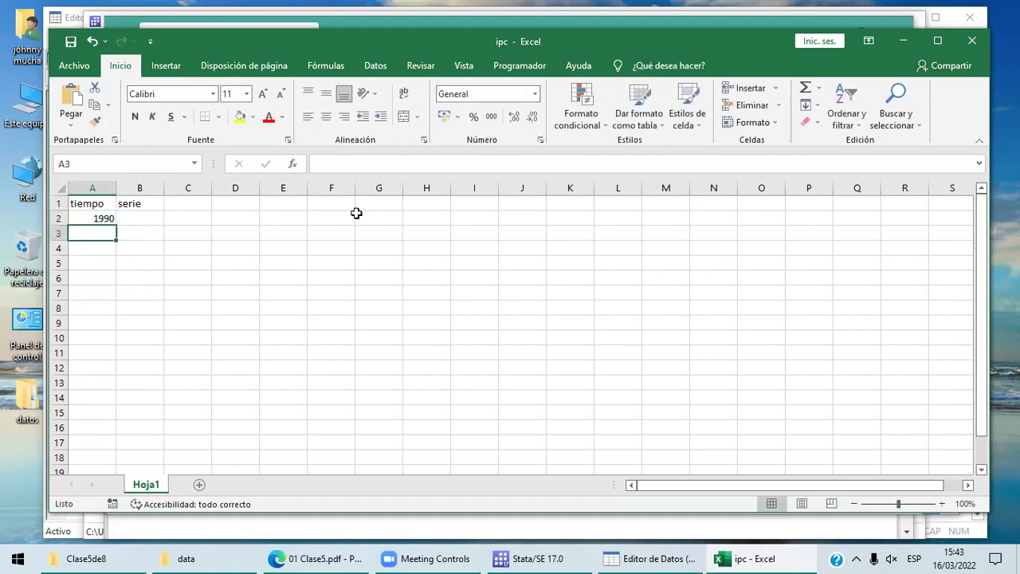
{"action": "type", "text": "191"}
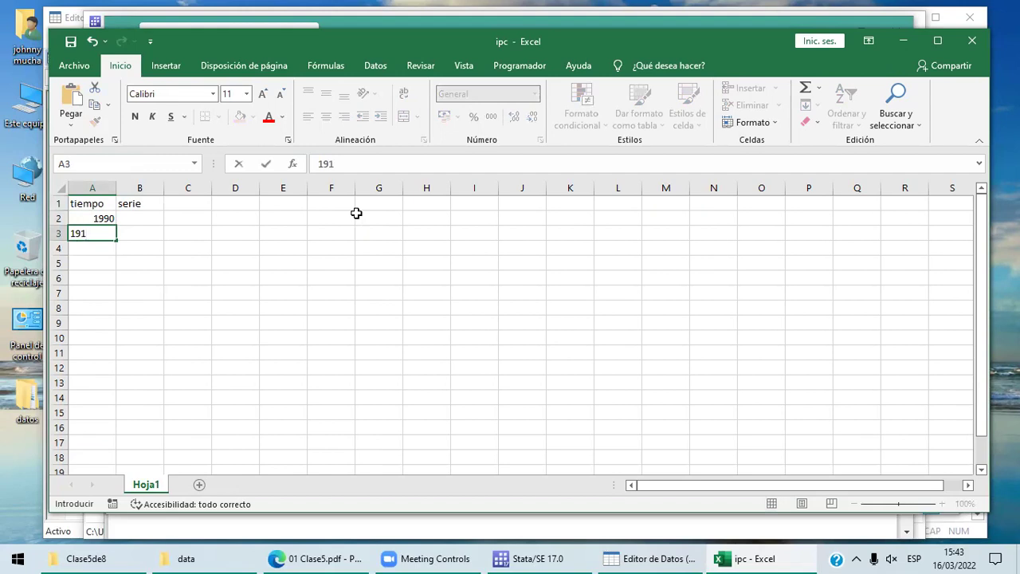
{"action": "key", "text": "BackSpace"}
{"action": "type", "text": "91}"}
{"action": "key", "text": "BackSpace"}
{"action": "key", "text": "Return"}
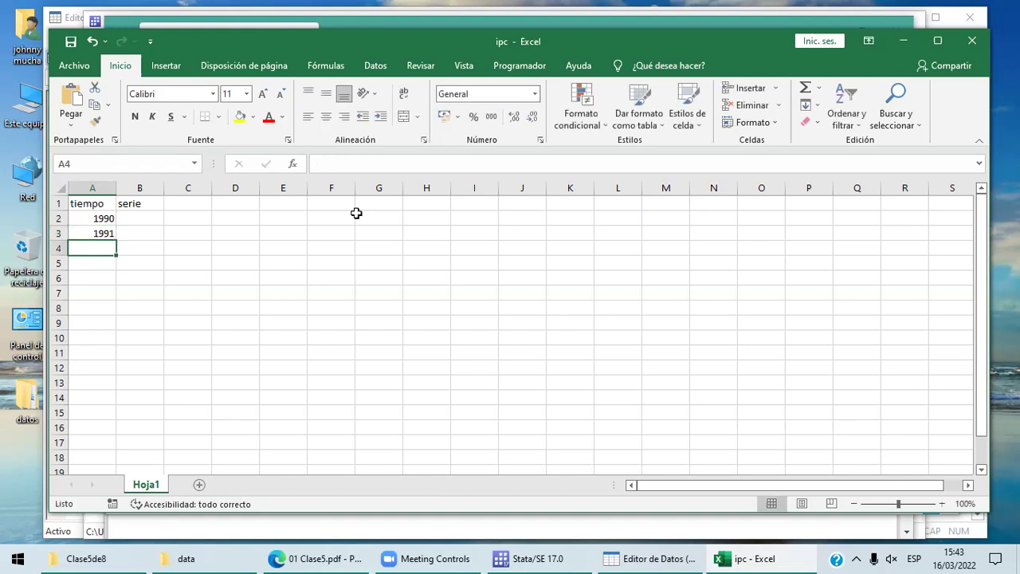
Extend the year series under tiempo from 1990 and 1991 down to 2005 in A17.
{"action": "left_click", "coordinate": [109, 219]}
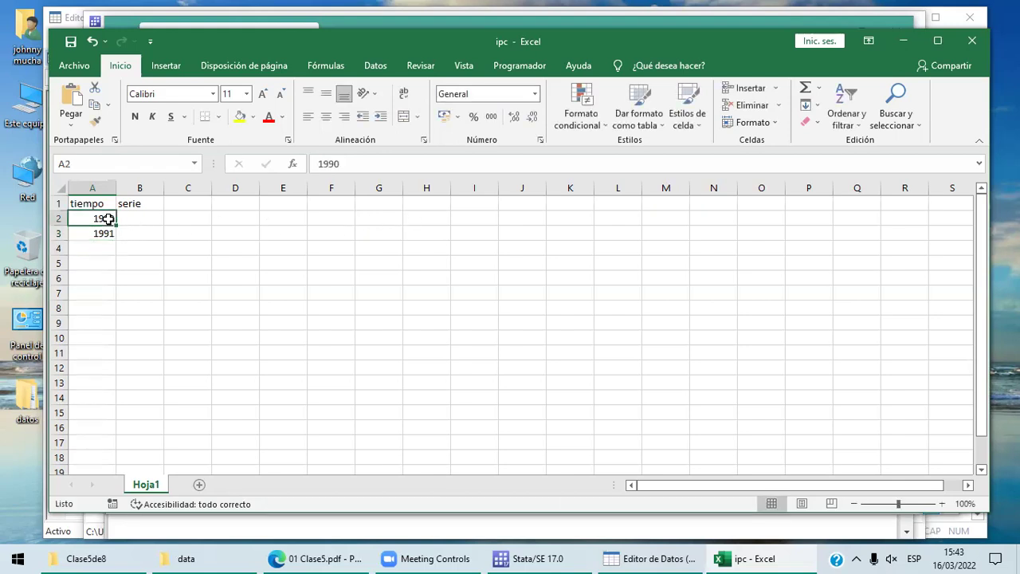
{"action": "left_click_drag", "start_coordinate": [108, 218], "coordinate": [107, 234]}
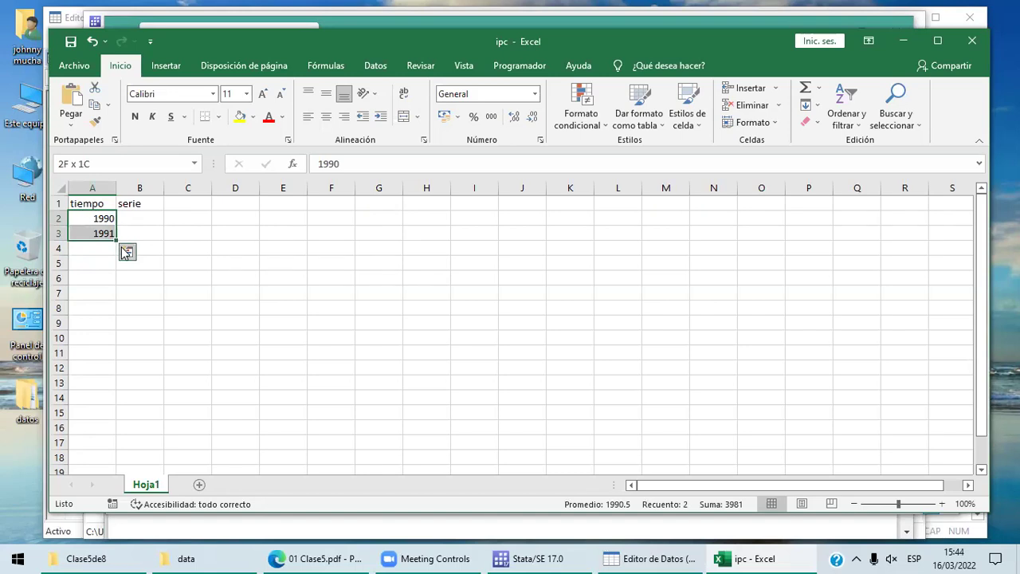
{"action": "left_click_drag", "start_coordinate": [117, 240], "coordinate": [126, 449]}
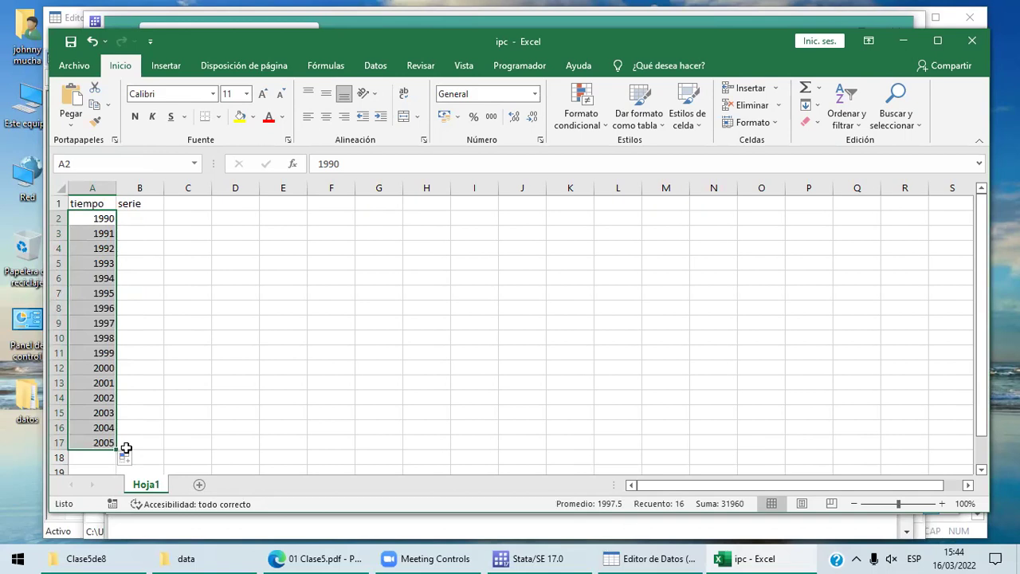
{"action": "left_click", "coordinate": [139, 216]}
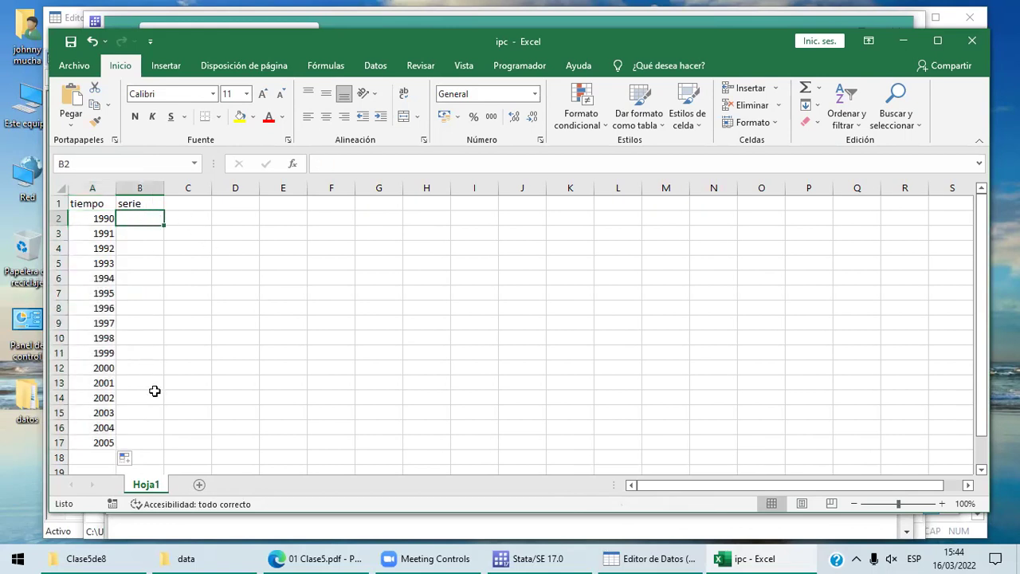
{"action": "left_click", "coordinate": [104, 218]}
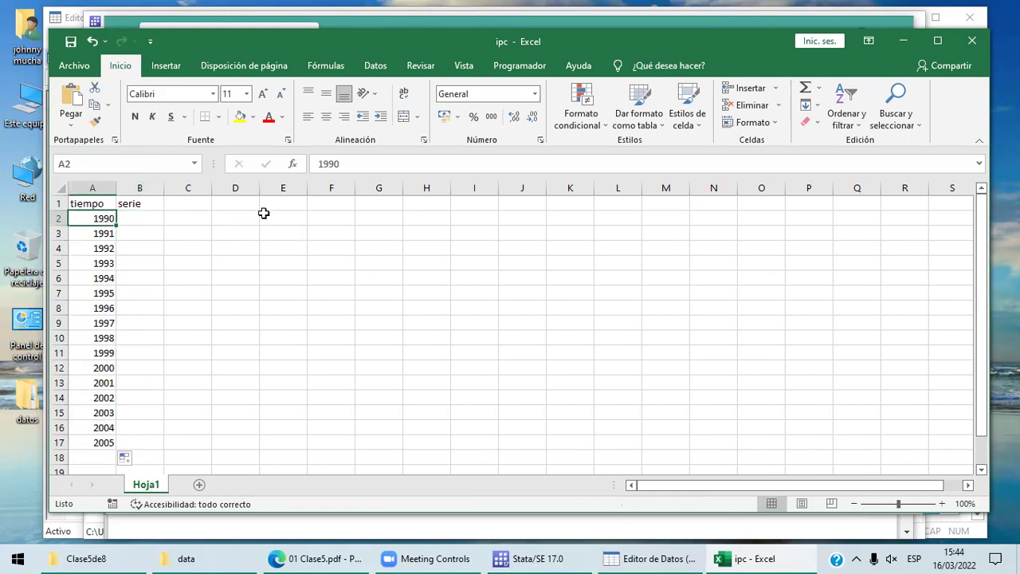
{"action": "left_click", "coordinate": [216, 218]}
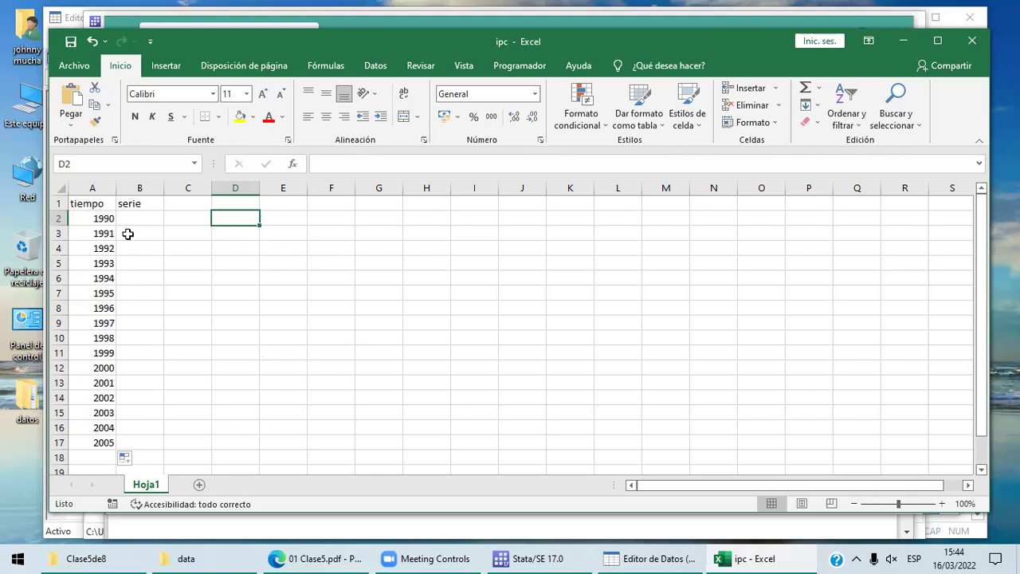
Enter the month 3 in C2 and the day 15 in D2 beside the year 1990.
{"action": "left_click", "coordinate": [187, 216]}
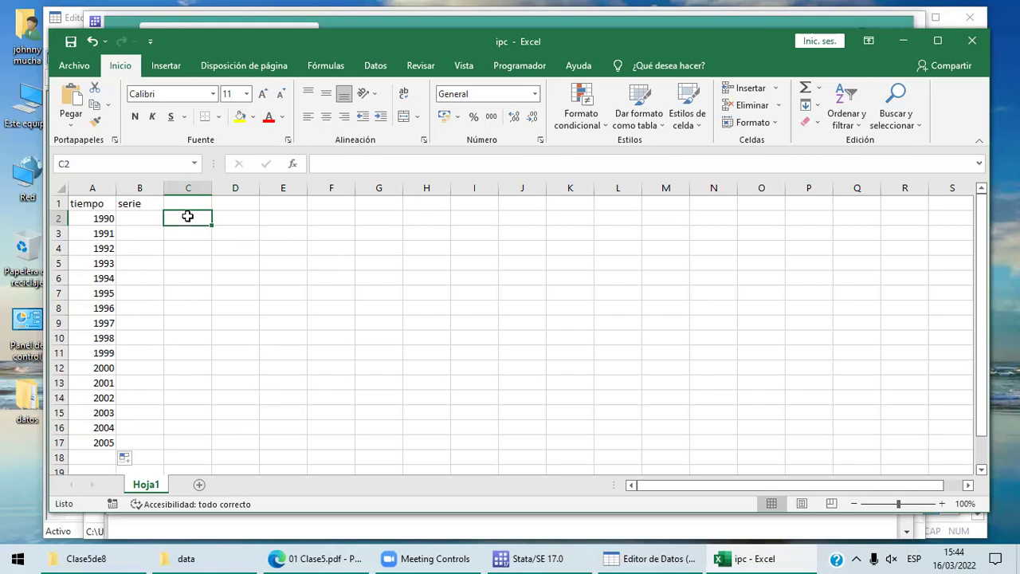
{"action": "type", "text": "3"}
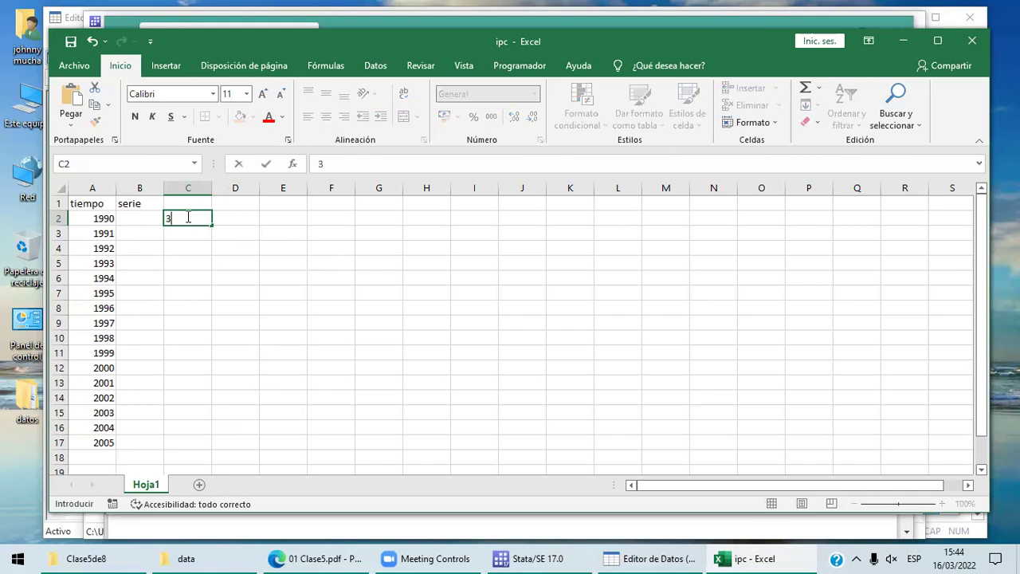
{"action": "key", "text": "Return"}
{"action": "left_click", "coordinate": [245, 217]}
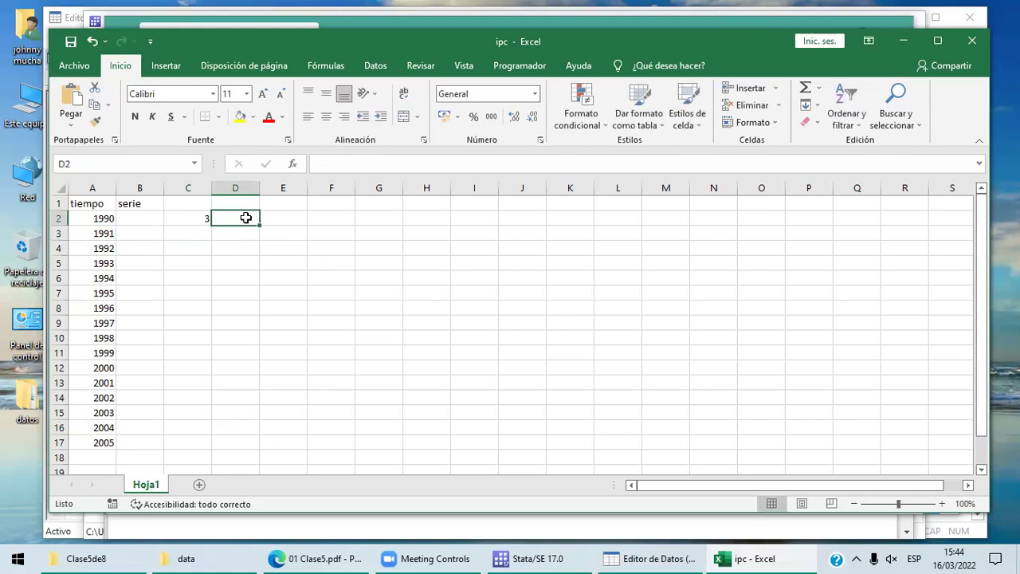
{"action": "type", "text": "15"}
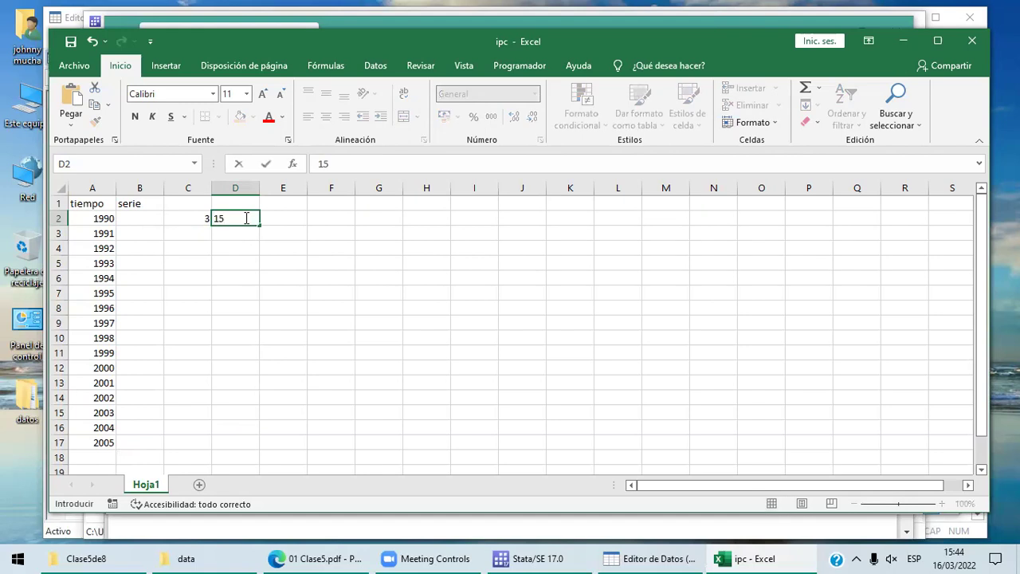
{"action": "key", "text": "Return"}
Copy the month and day values in C2:D2 down to row 17, matching the list of years.
{"action": "left_click", "coordinate": [190, 222]}
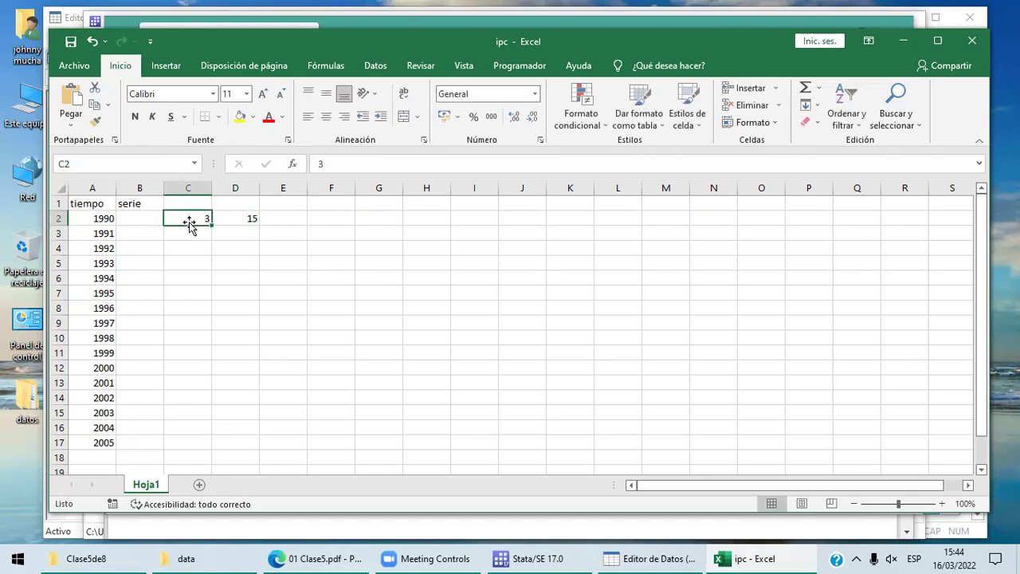
{"action": "key", "text": "shift+Right"}
{"action": "key", "text": "shift+Down"}
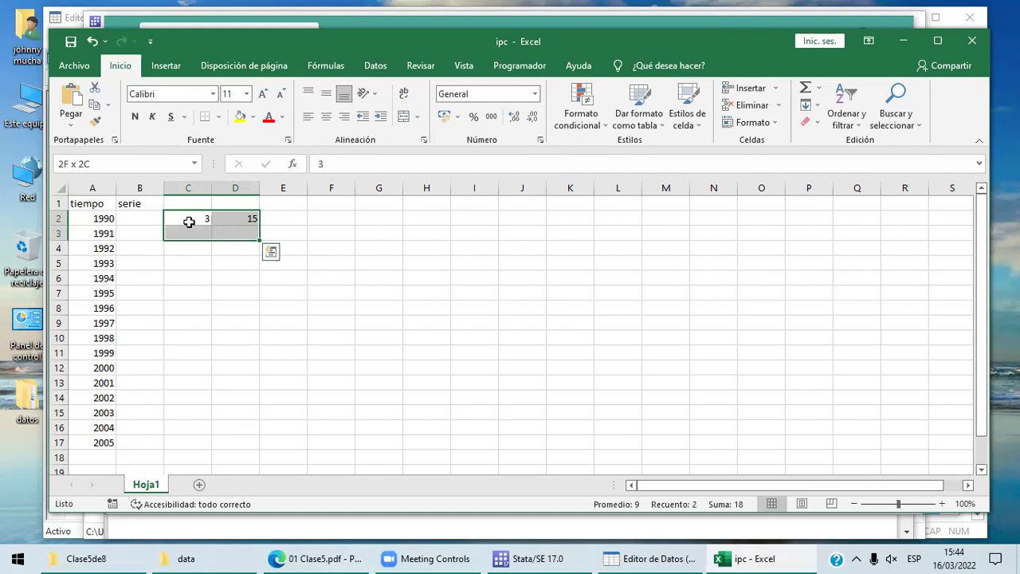
{"action": "left_click", "coordinate": [324, 245]}
{"action": "left_click", "coordinate": [198, 218]}
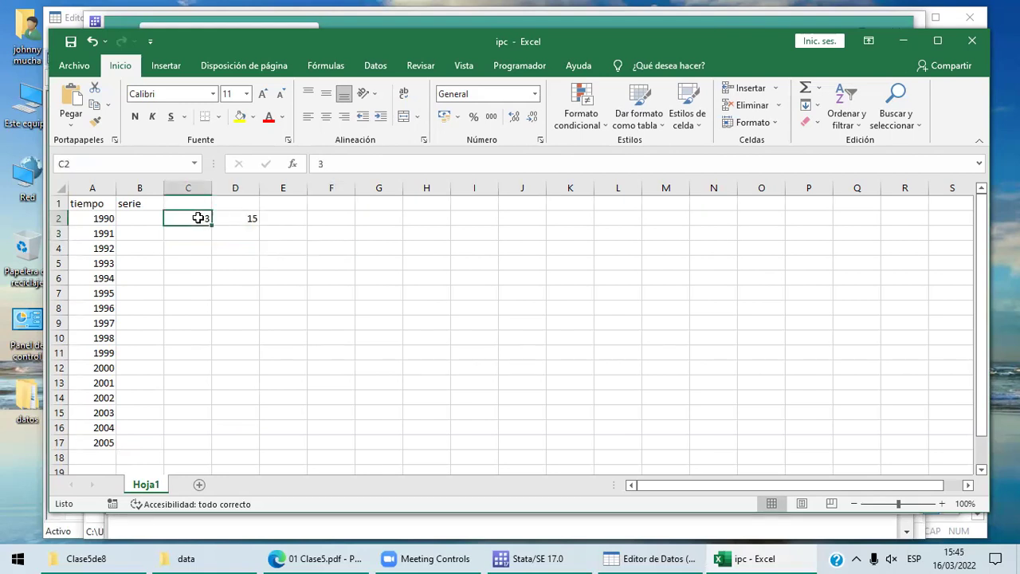
{"action": "key", "text": "shift+Right"}
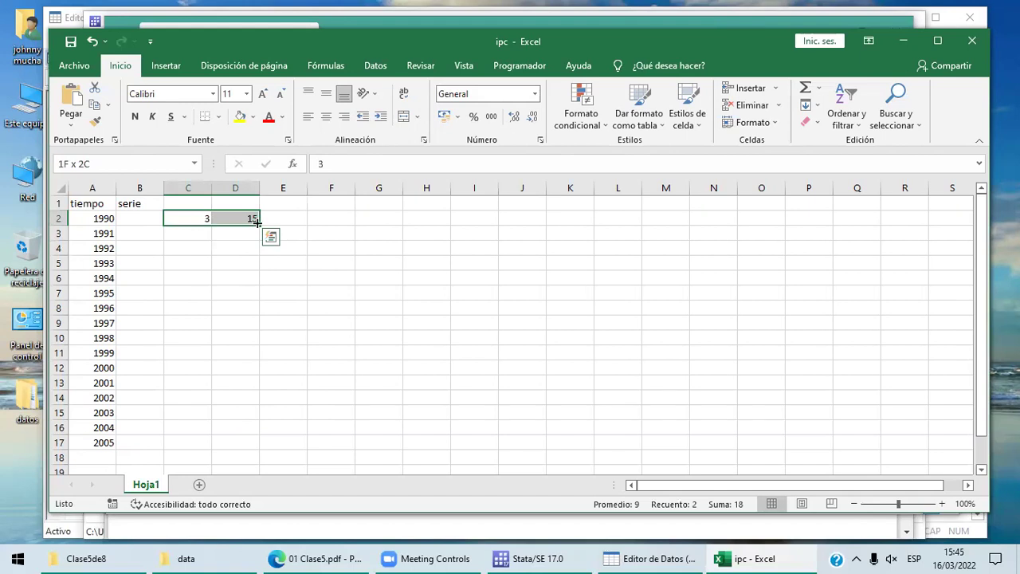
{"action": "left_click_drag", "start_coordinate": [257, 223], "coordinate": [246, 442]}
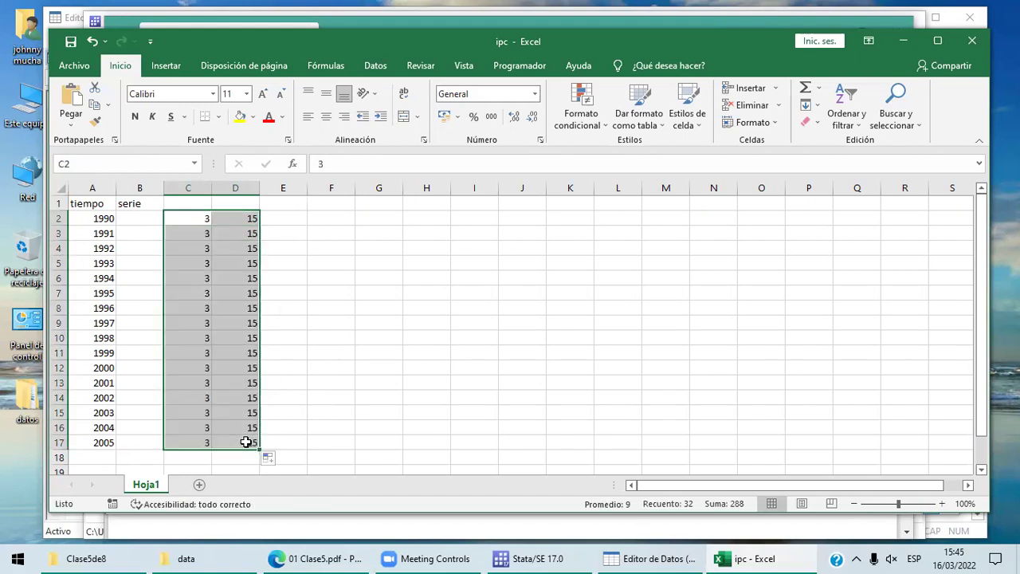
{"action": "left_click", "coordinate": [427, 321]}
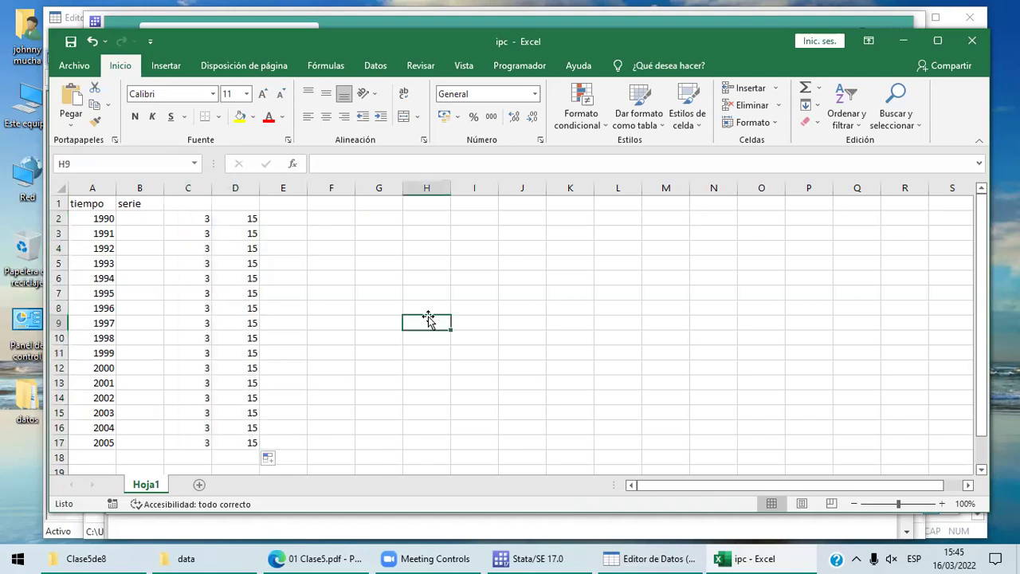
Build a full date in E2 with the formula =FECHA(A2,C2,D2).
{"action": "left_click", "coordinate": [281, 217]}
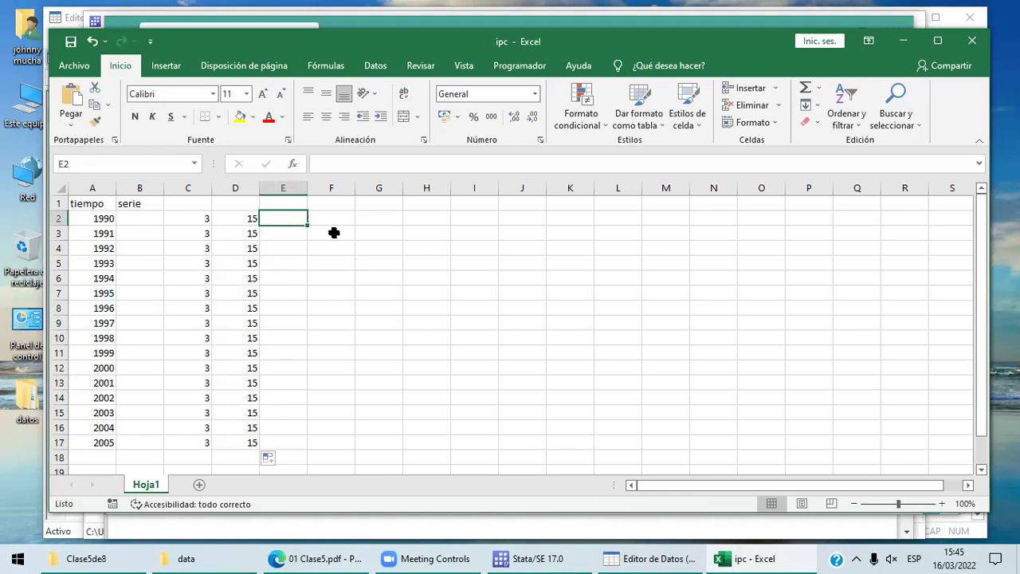
{"action": "left_click", "coordinate": [103, 217]}
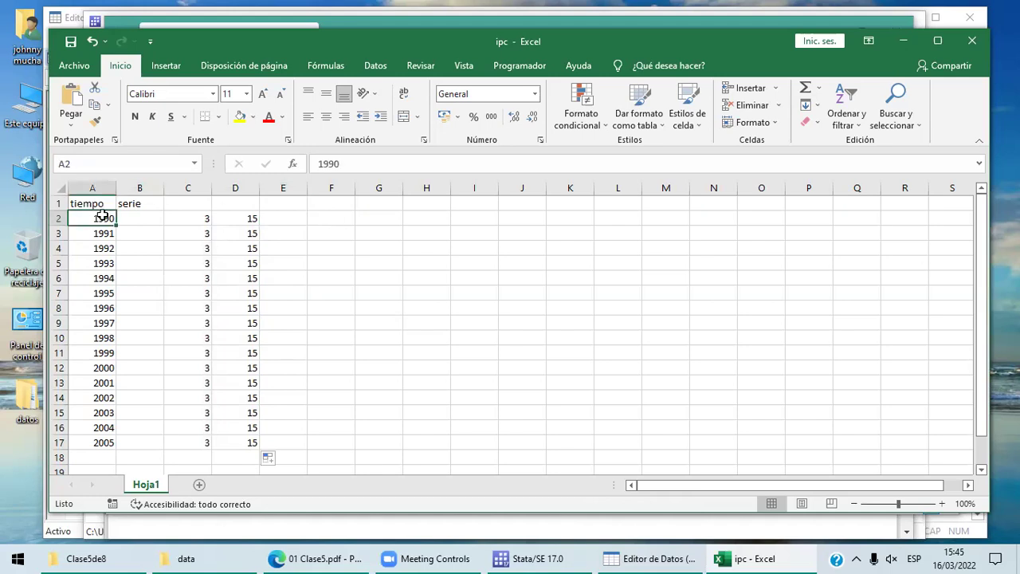
{"action": "left_click", "coordinate": [292, 223]}
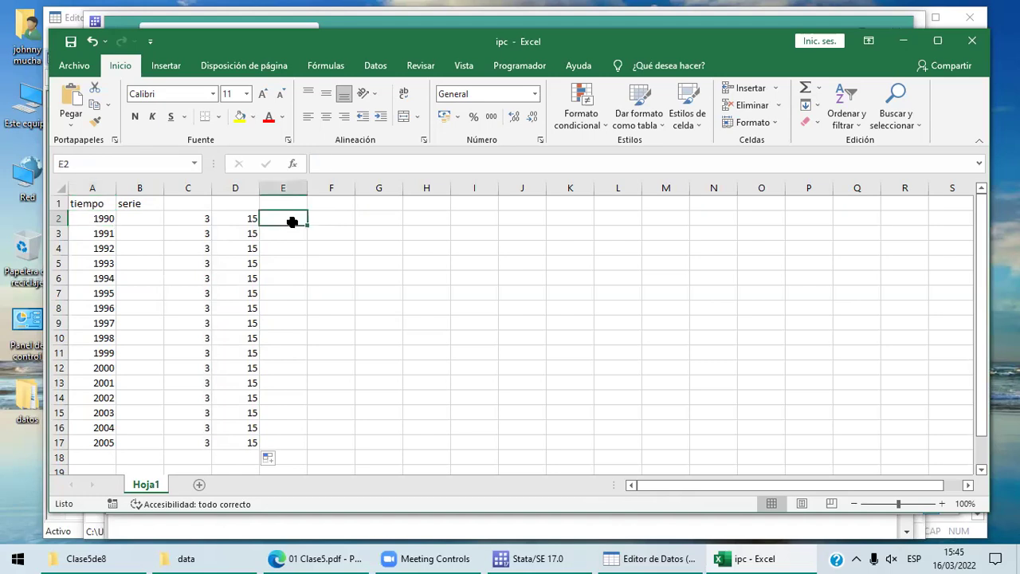
{"action": "type", "text": "="}
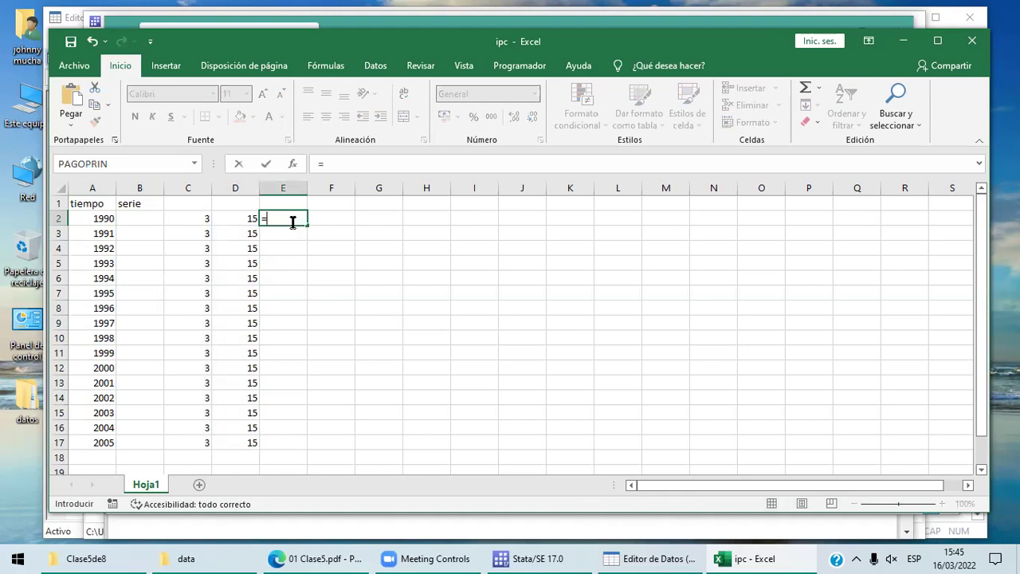
{"action": "type", "text": "fecha"}
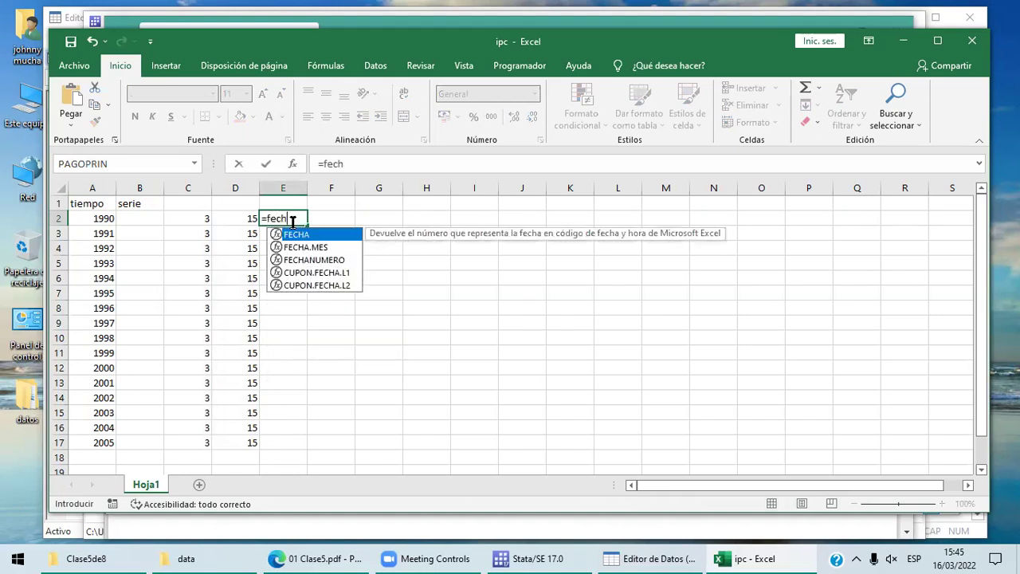
{"action": "key", "text": "Tab"}
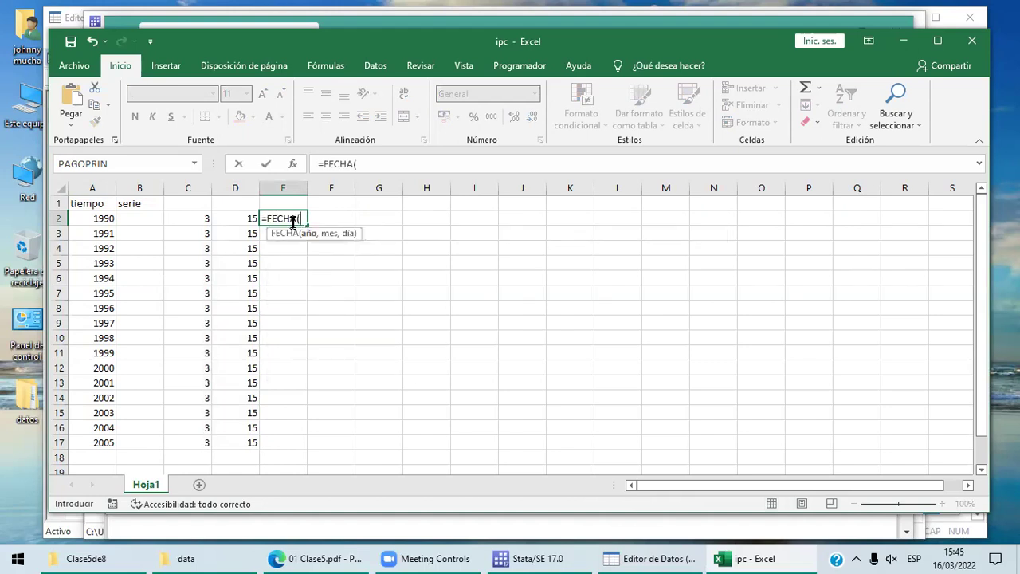
{"action": "left_click", "coordinate": [103, 218]}
{"action": "type", "text": ","}
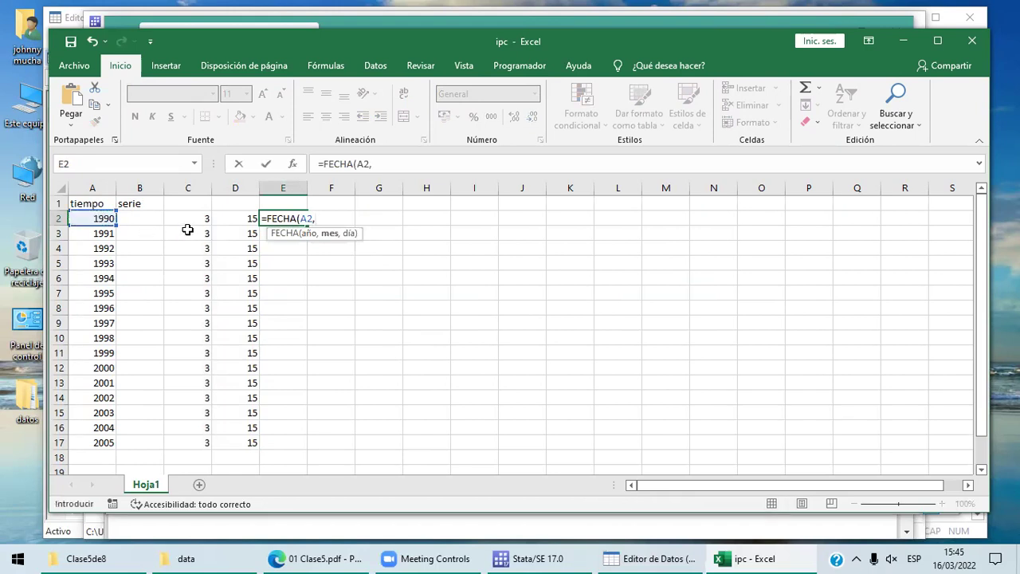
{"action": "left_click", "coordinate": [189, 216]}
{"action": "type", "text": ","}
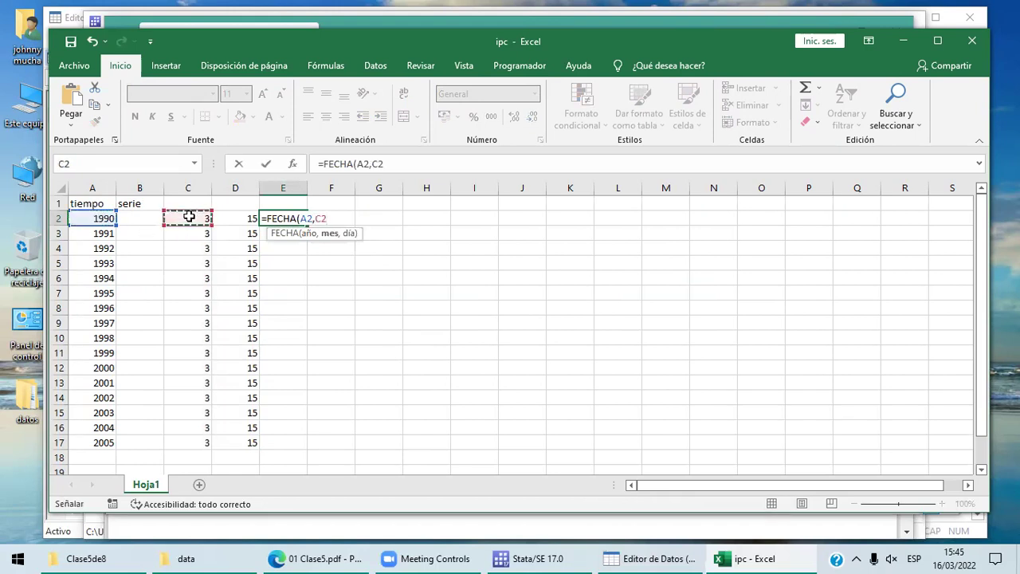
{"action": "left_click", "coordinate": [220, 217]}
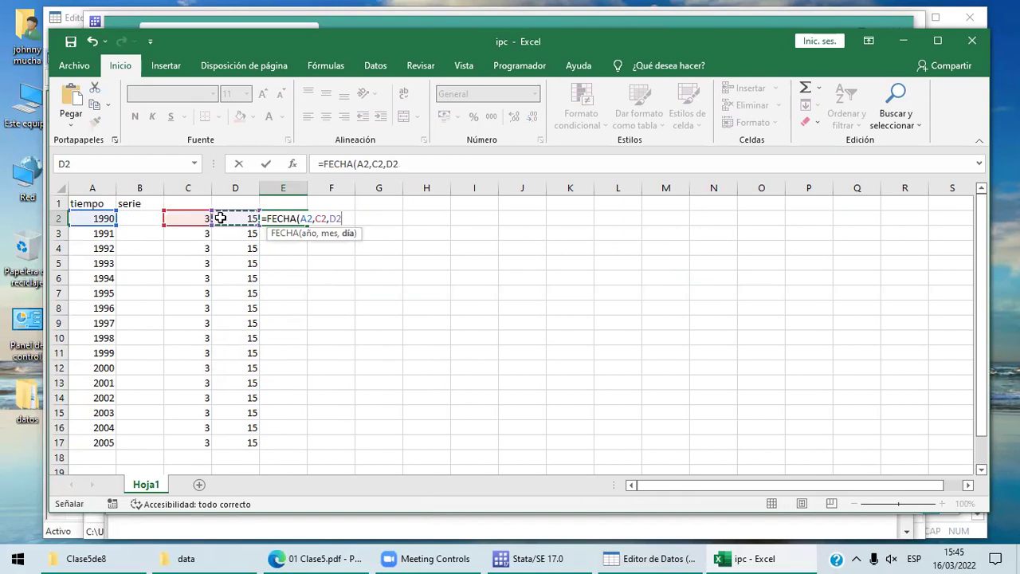
{"action": "type", "text": ")"}
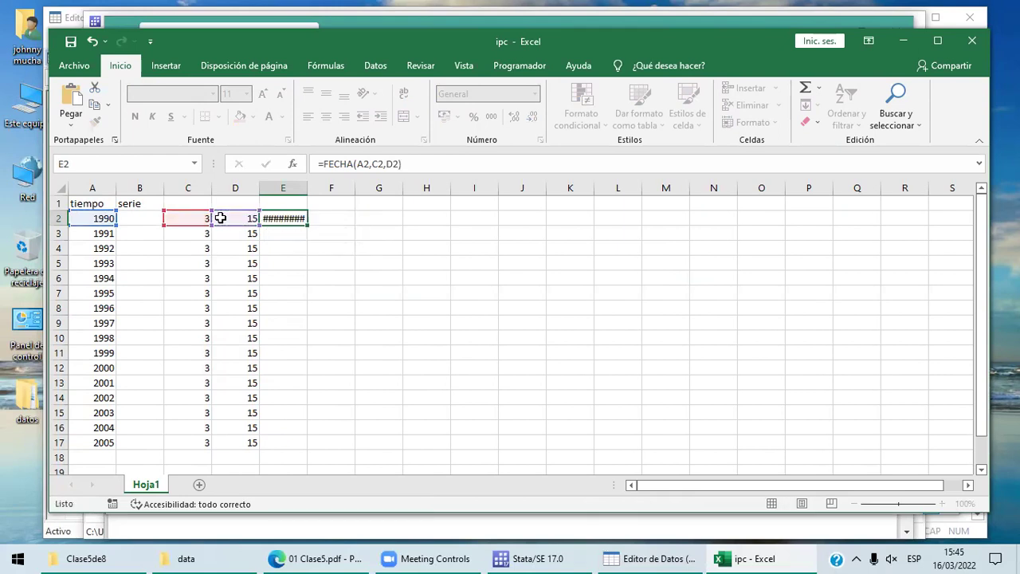
{"action": "key", "text": "Return"}
Fill the FECHA formula from E2 down to E17 and check the first and last dates.
{"action": "left_click", "coordinate": [307, 221]}
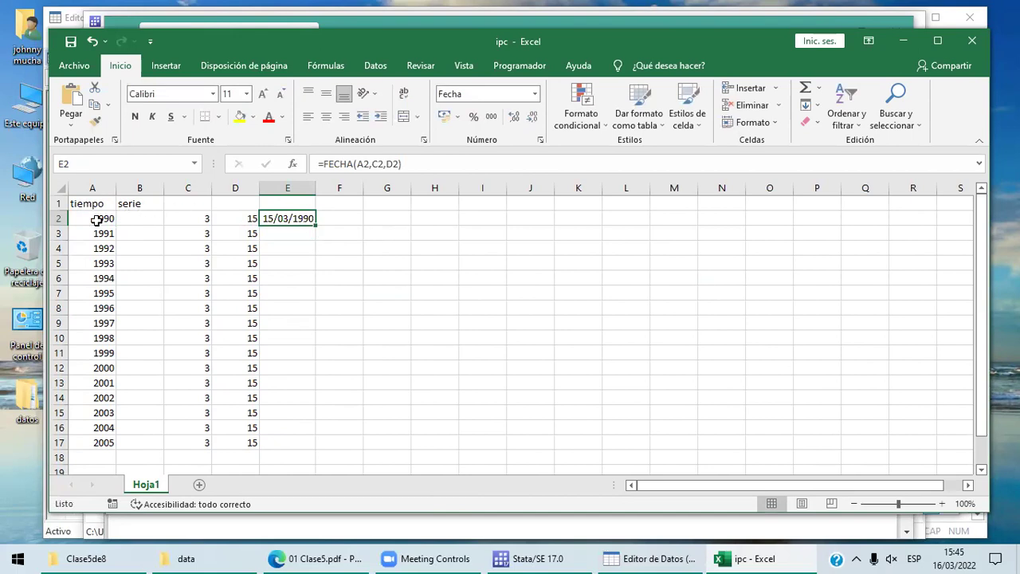
{"action": "double_click", "coordinate": [317, 227]}
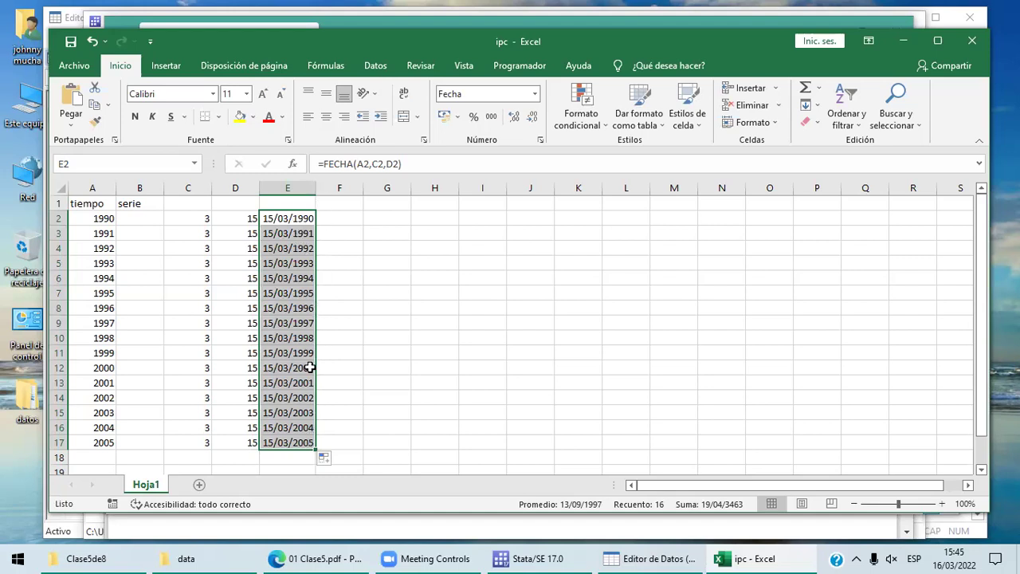
{"action": "left_click", "coordinate": [284, 223]}
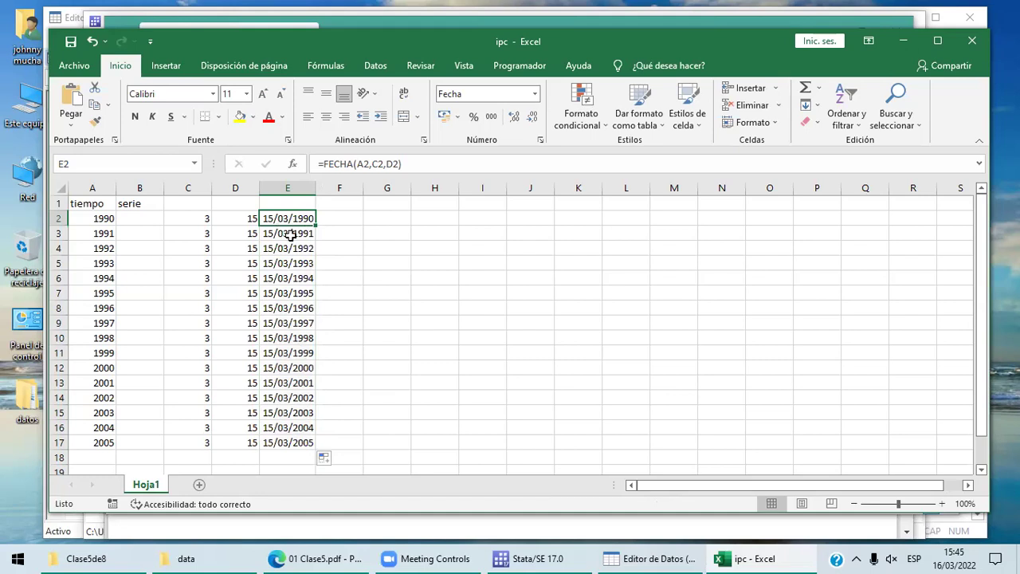
{"action": "left_click", "coordinate": [290, 234]}
{"action": "left_click", "coordinate": [279, 440]}
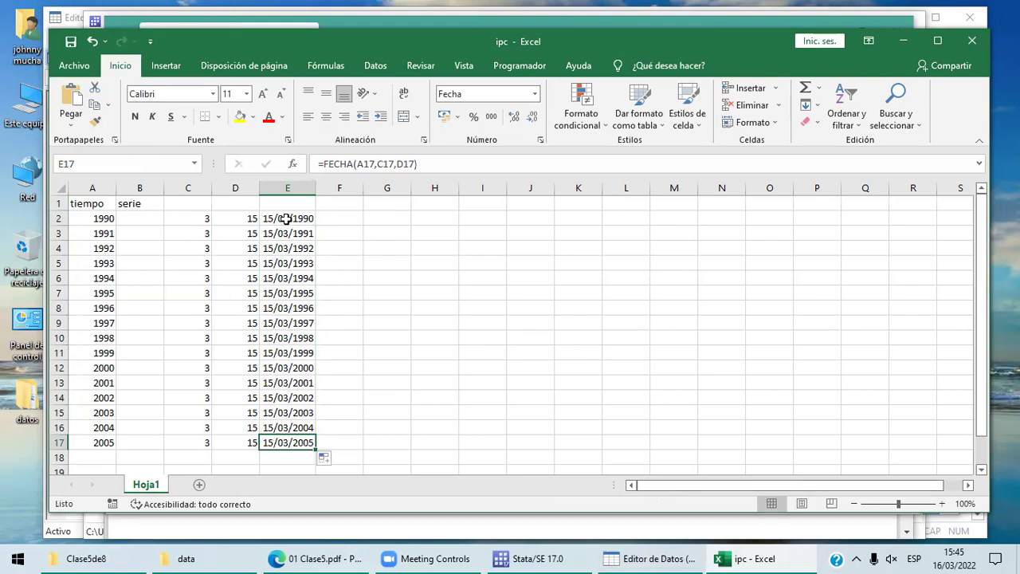
Try entering the date 15/03/1990 in G2 and extending it down column G, and clear those cells.
{"action": "left_click", "coordinate": [393, 218]}
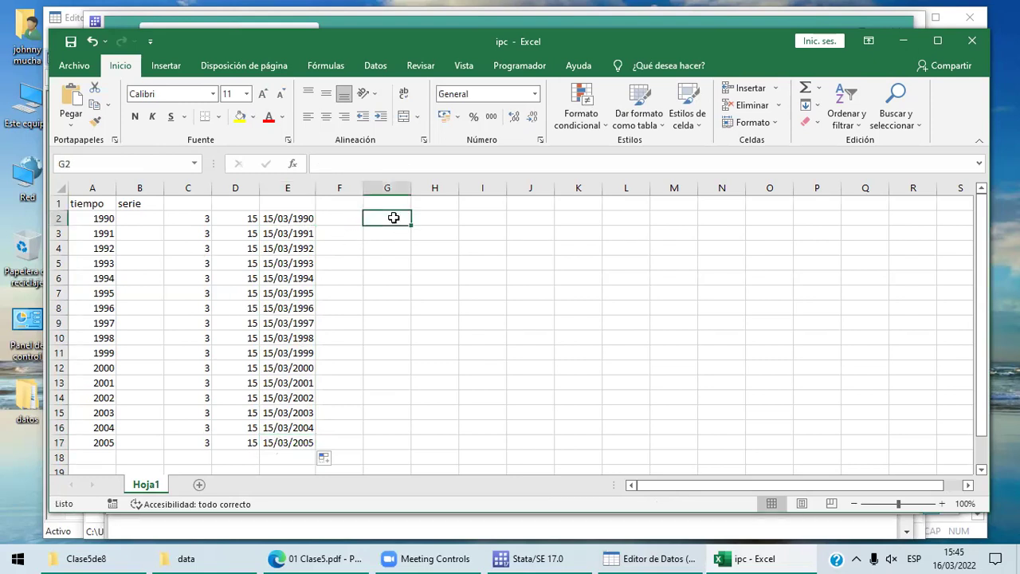
{"action": "type", "text": "15"}
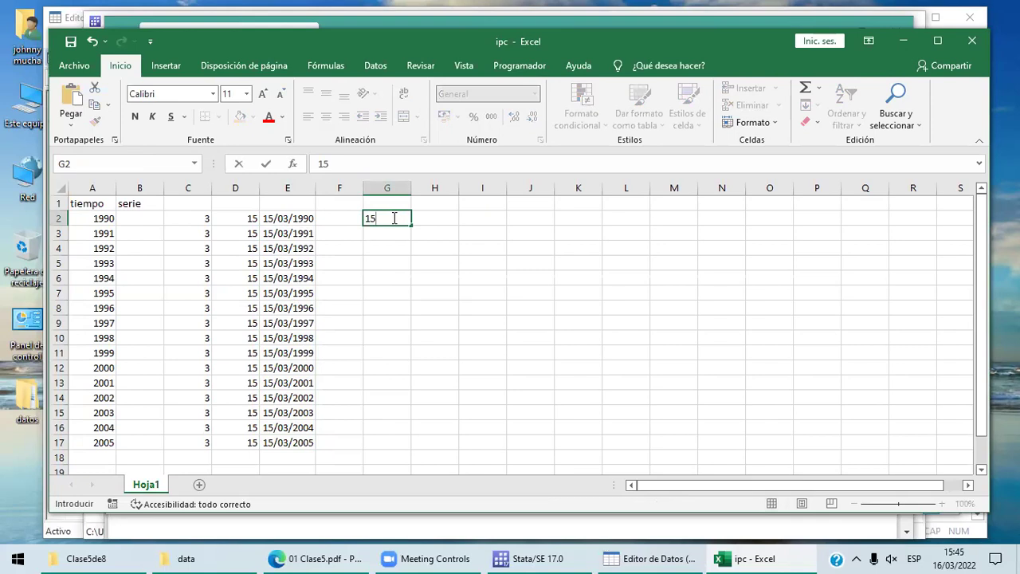
{"action": "type", "text": "/03/1990"}
{"action": "left_click", "coordinate": [416, 226]}
{"action": "left_click", "coordinate": [407, 220]}
{"action": "left_click_drag", "start_coordinate": [418, 225], "coordinate": [422, 437]}
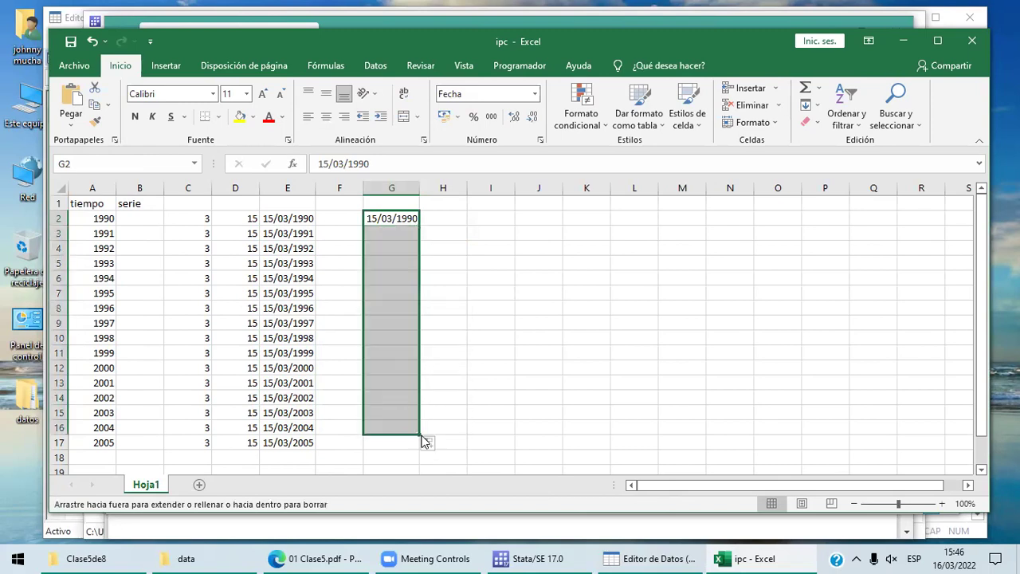
{"action": "key", "text": "Delete"}
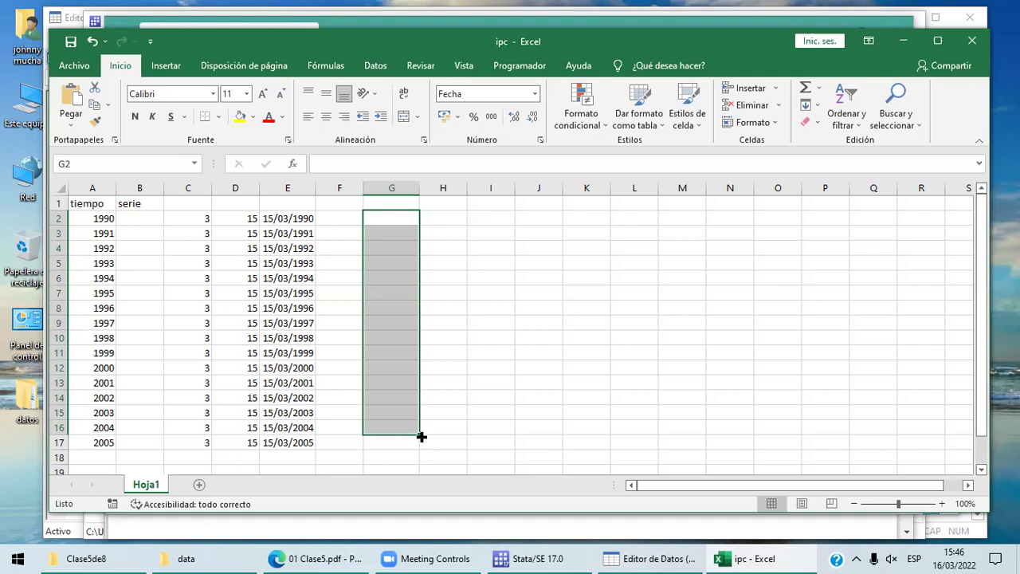
{"action": "key", "text": "Down"}
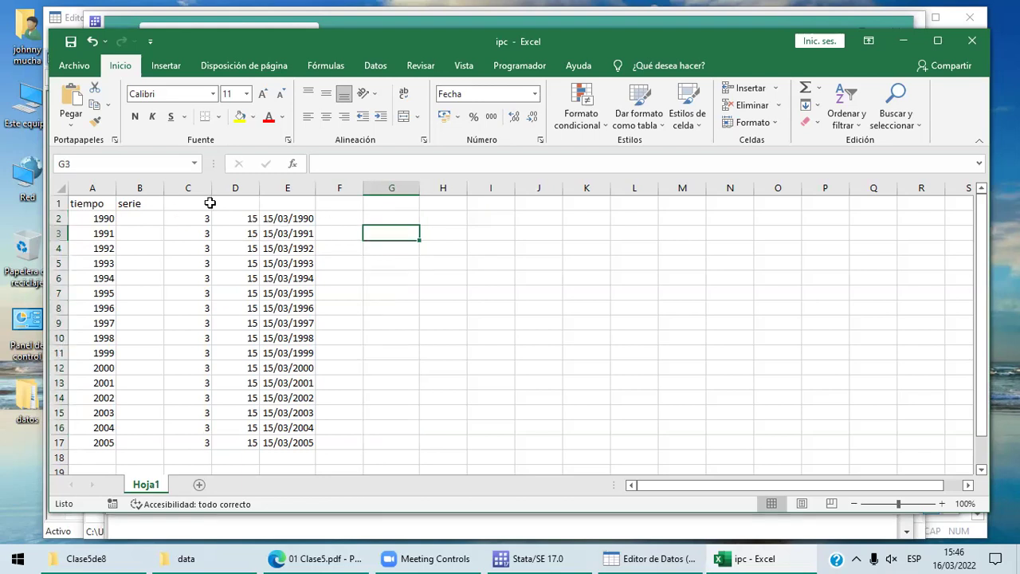
Clear the month, day and full date values in C2:E17, leaving only the year list and the series heading.
{"action": "left_click", "coordinate": [289, 220]}
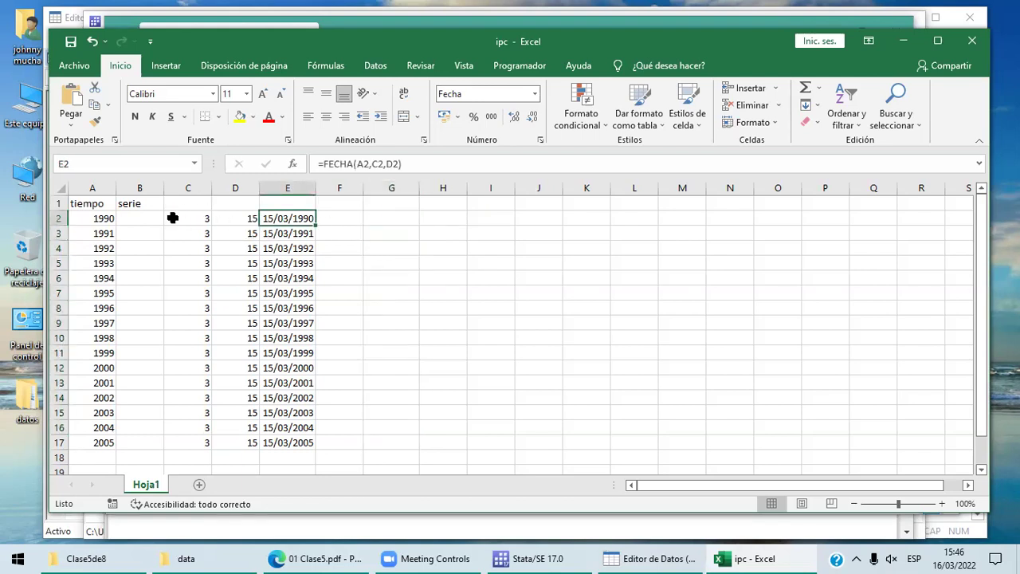
{"action": "left_click", "coordinate": [198, 215]}
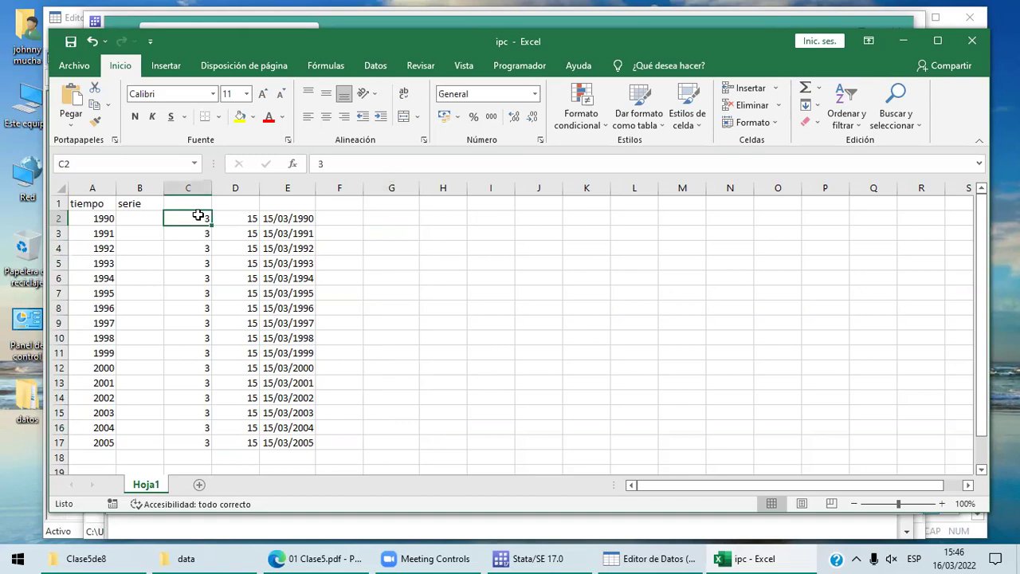
{"action": "key", "text": "End"}
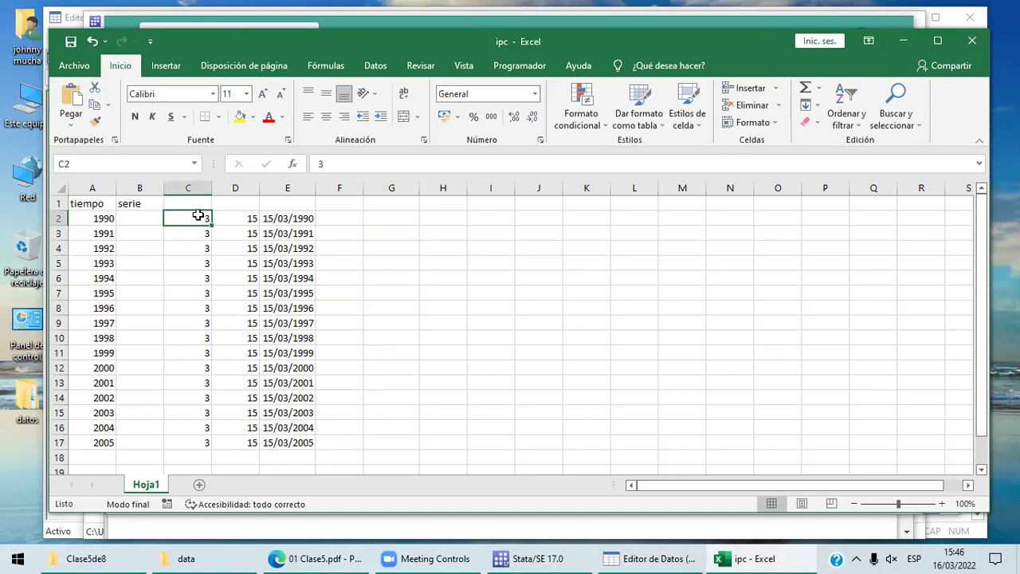
{"action": "key", "text": "End"}
{"action": "key", "text": "End"}
{"action": "left_click", "coordinate": [391, 244]}
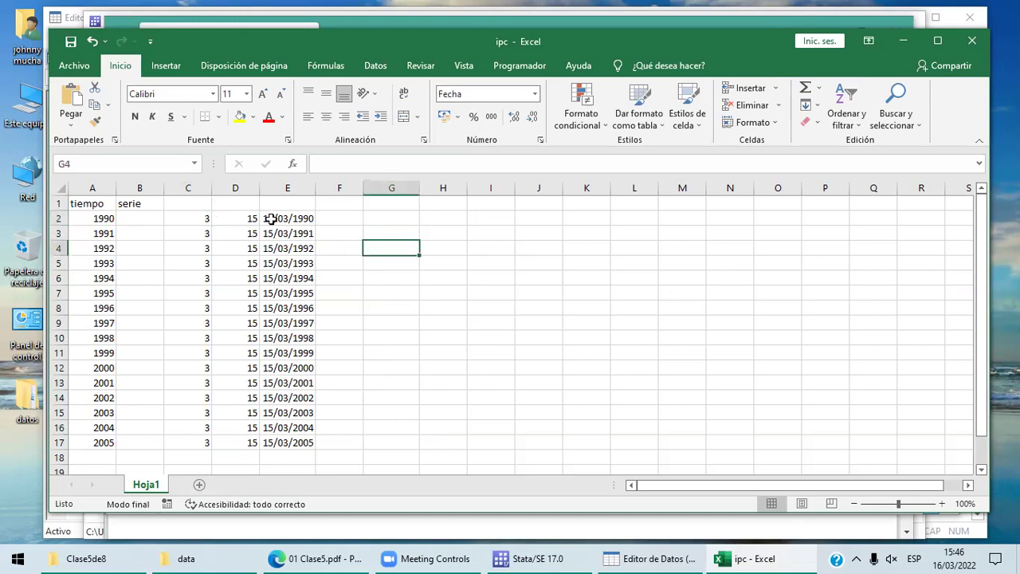
{"action": "left_click", "coordinate": [188, 220]}
{"action": "key", "text": "End"}
{"action": "key", "text": "shift+Right"}
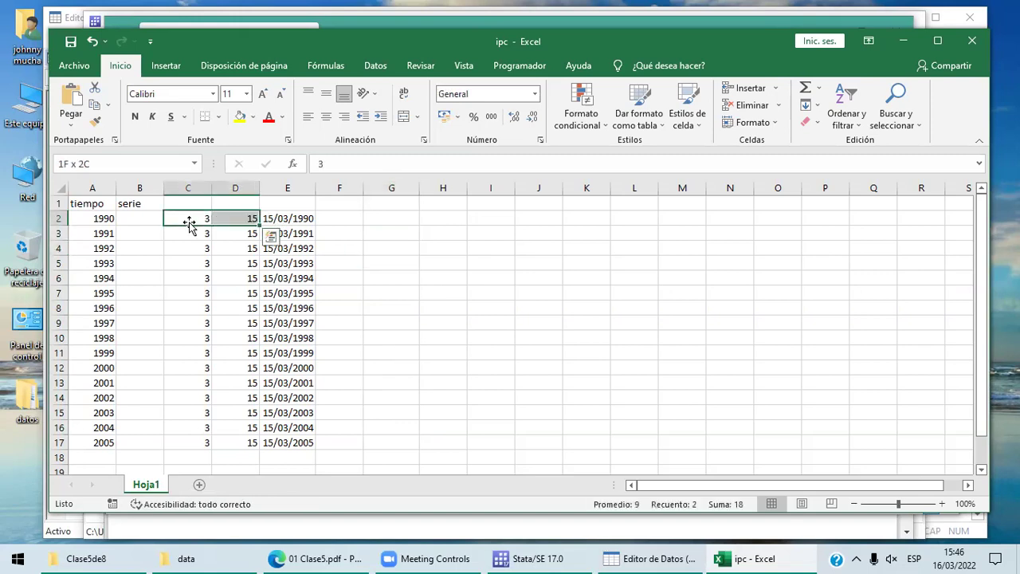
{"action": "key", "text": "shift+Right"}
{"action": "key", "text": "shift+Down"}
{"action": "key", "text": "shift+Down"}
{"action": "key", "text": "shift+Down"}
{"action": "key", "text": "shift+Down"}
{"action": "key", "text": "shift+Down"}
{"action": "key", "text": "shift+Down"}
{"action": "key", "text": "shift+Down"}
{"action": "key", "text": "shift+Down"}
{"action": "key", "text": "shift+Down"}
{"action": "key", "text": "shift+Down"}
{"action": "key", "text": "shift+Down"}
{"action": "key", "text": "shift+Down"}
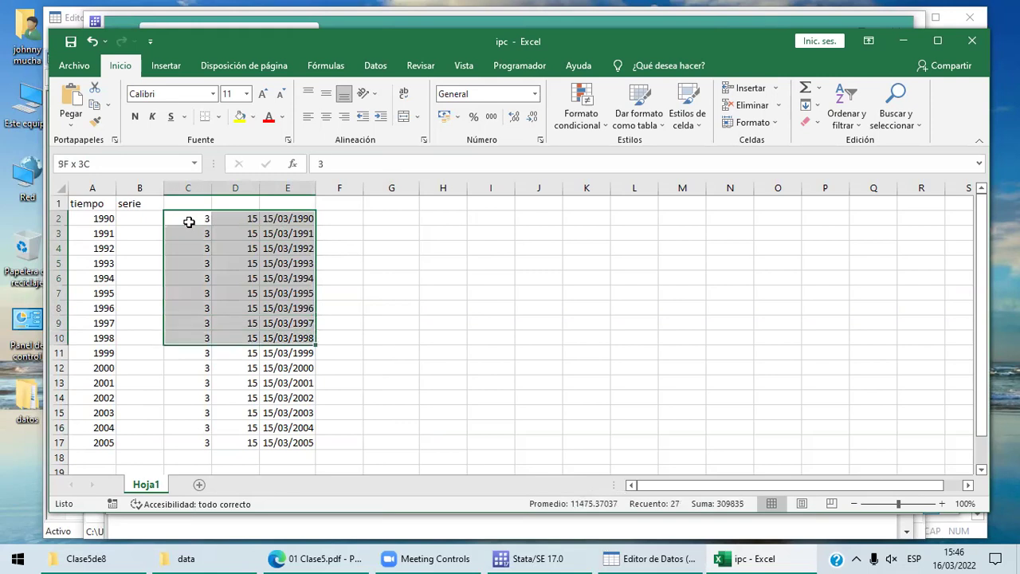
{"action": "key", "text": "shift+Down"}
{"action": "key", "text": "shift+Down"}
{"action": "key", "text": "shift+Down"}
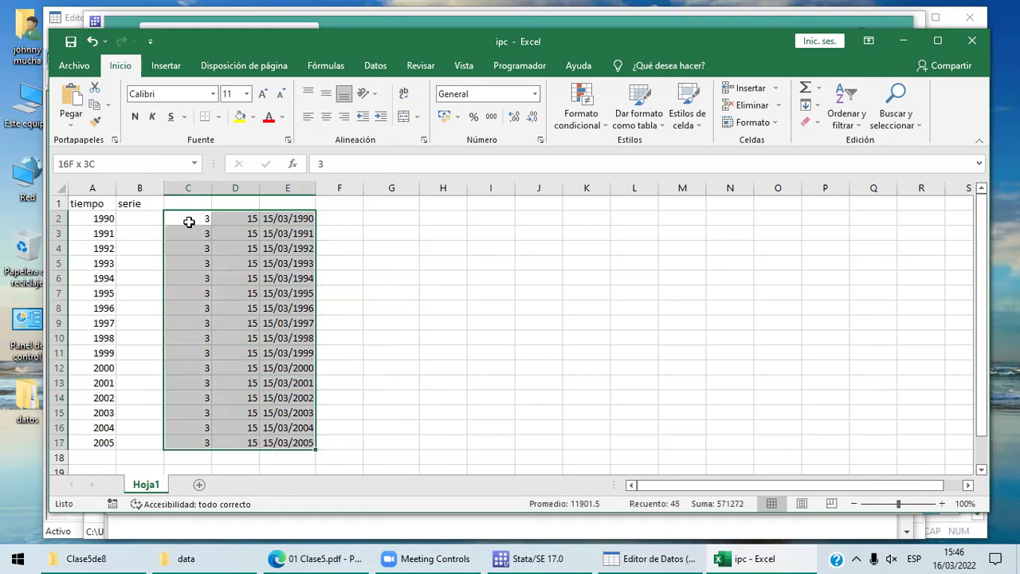
{"action": "key", "text": "Delete"}
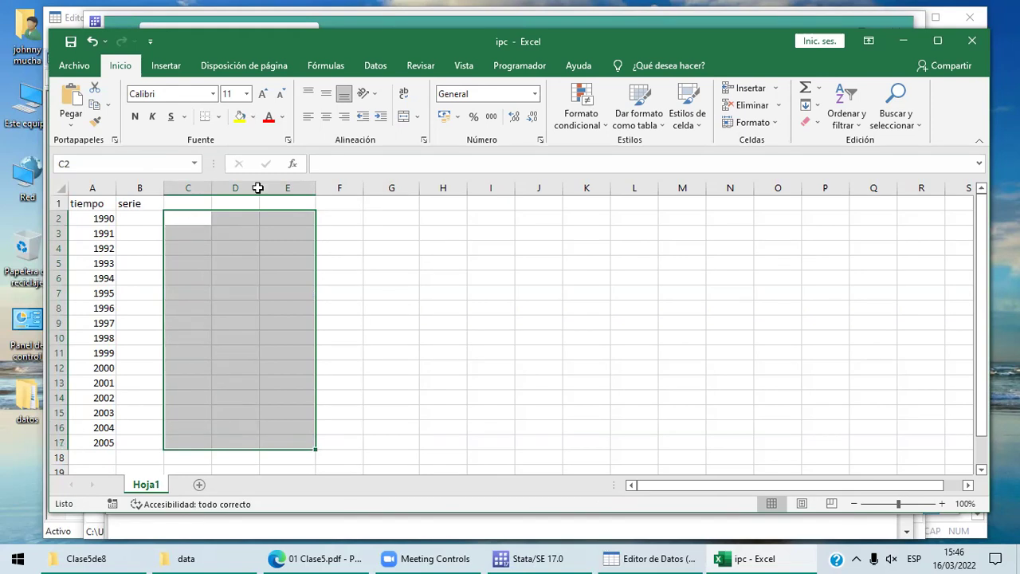
{"action": "left_click", "coordinate": [149, 221]}
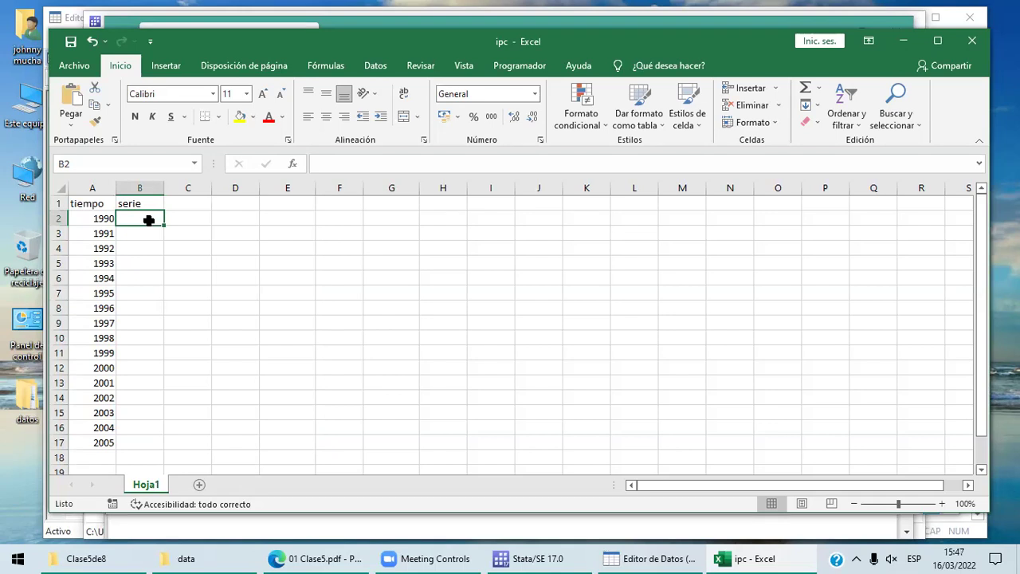
{"action": "type", "text": "="}
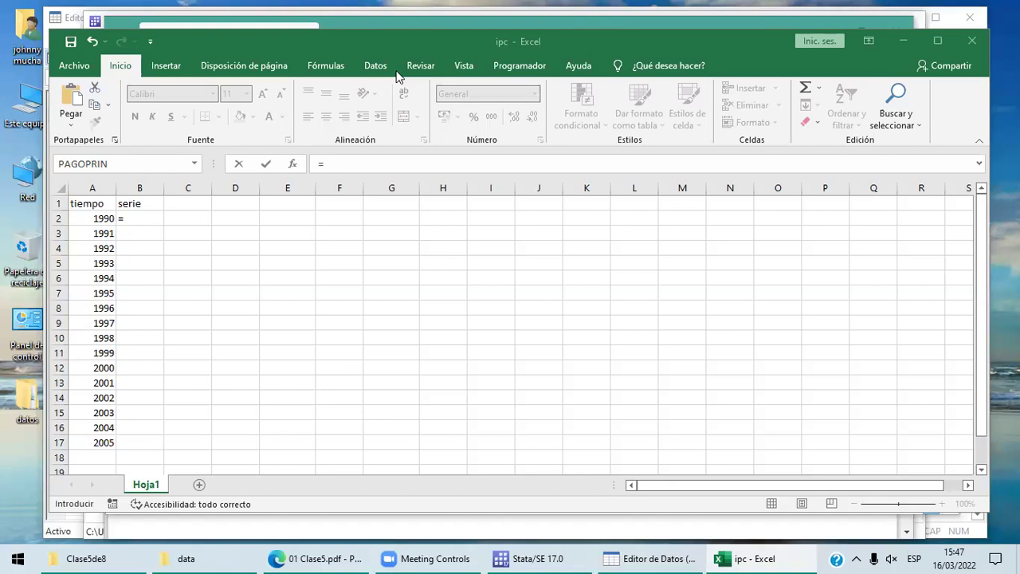
{"action": "left_click", "coordinate": [154, 215]}
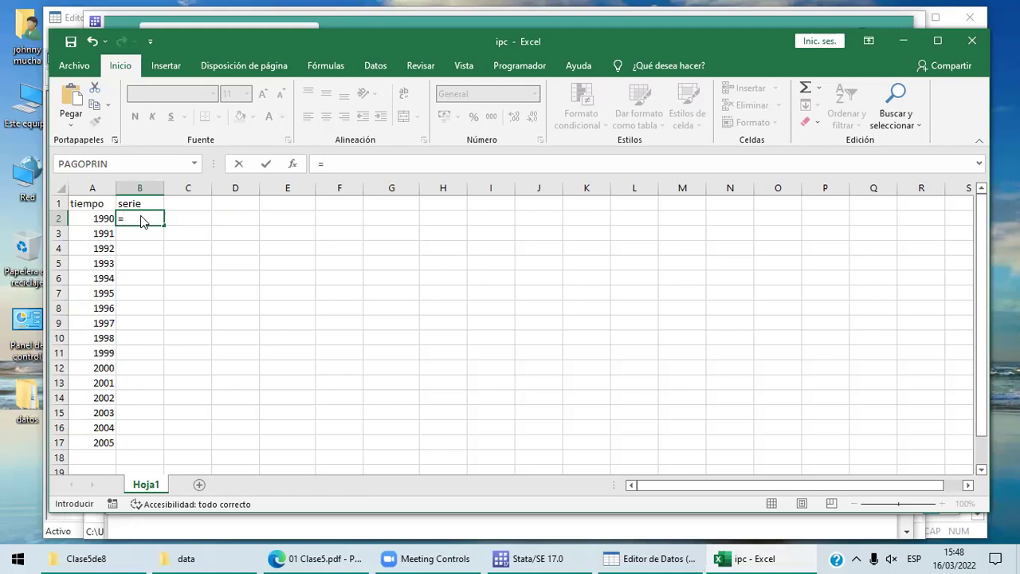
{"action": "key", "text": "Escape"}
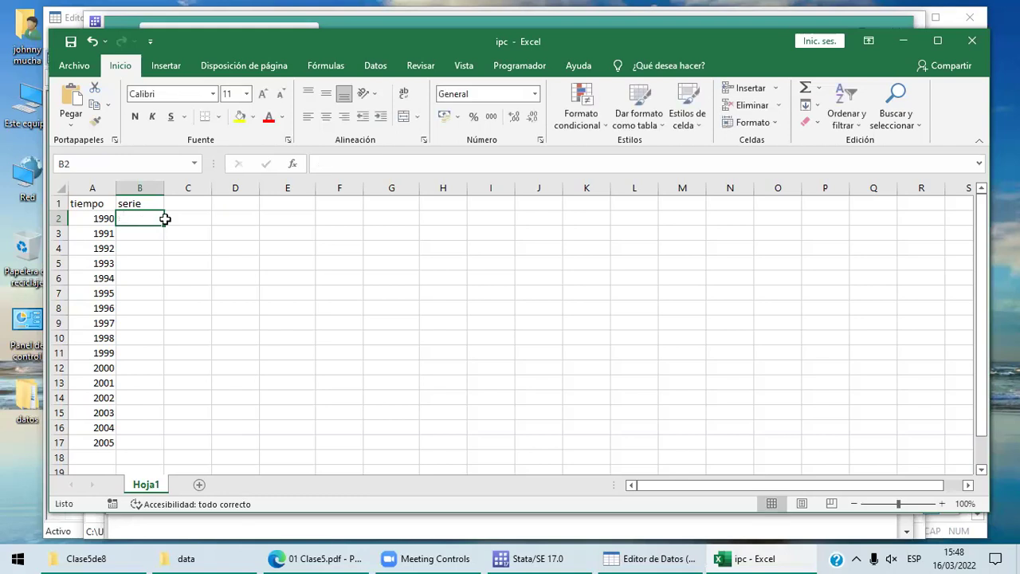
Enter the formula =ENTERO(ALEATORIO()*6+1) in E2 and set that cell's number format to General.
{"action": "left_click", "coordinate": [286, 219]}
{"action": "type", "text": "=ale"}
{"action": "key", "text": "Tab"}
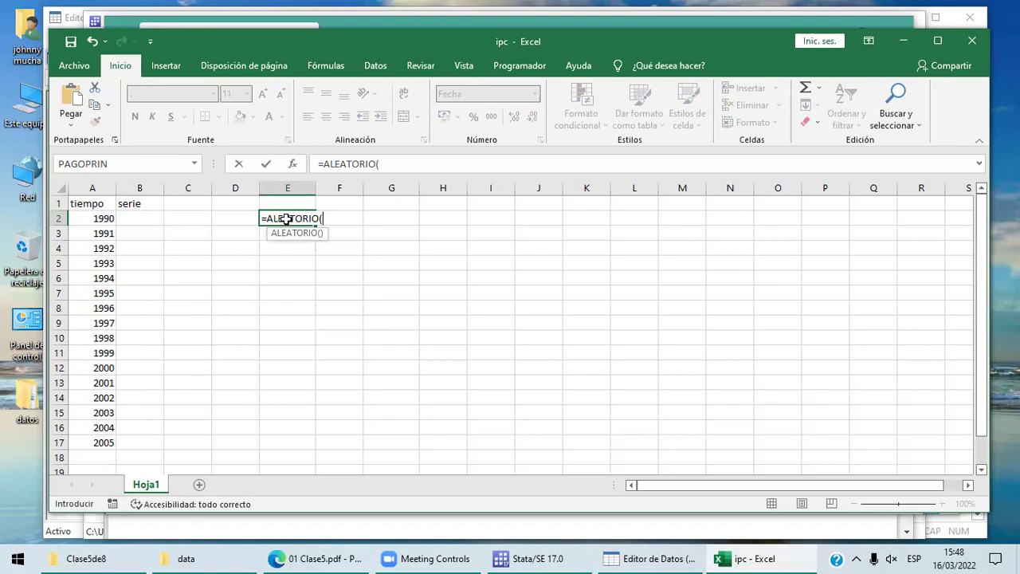
{"action": "type", "text": ")"}
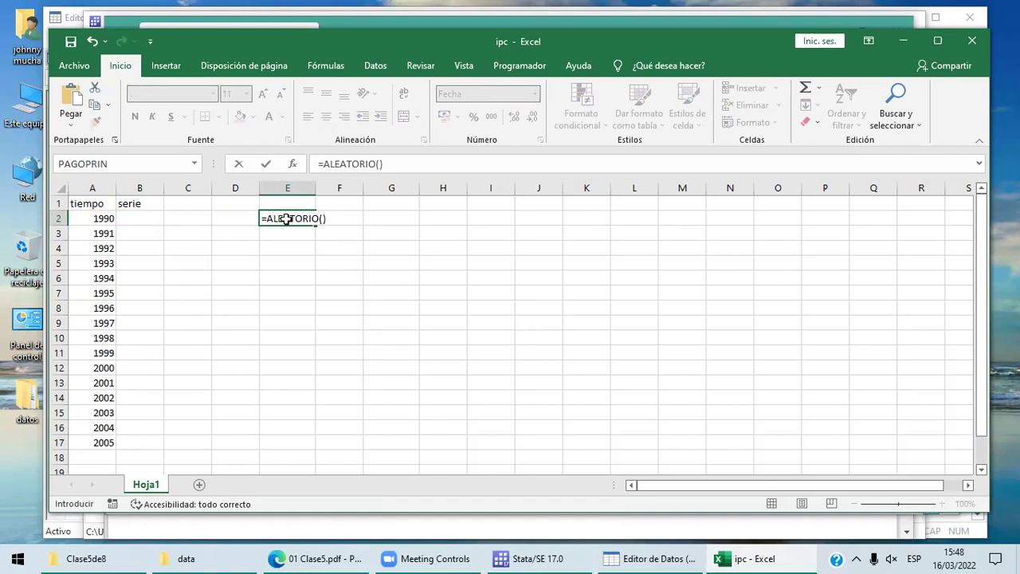
{"action": "type", "text": "*6+1)"}
{"action": "left_click", "coordinate": [265, 218]}
{"action": "type", "text": "("}
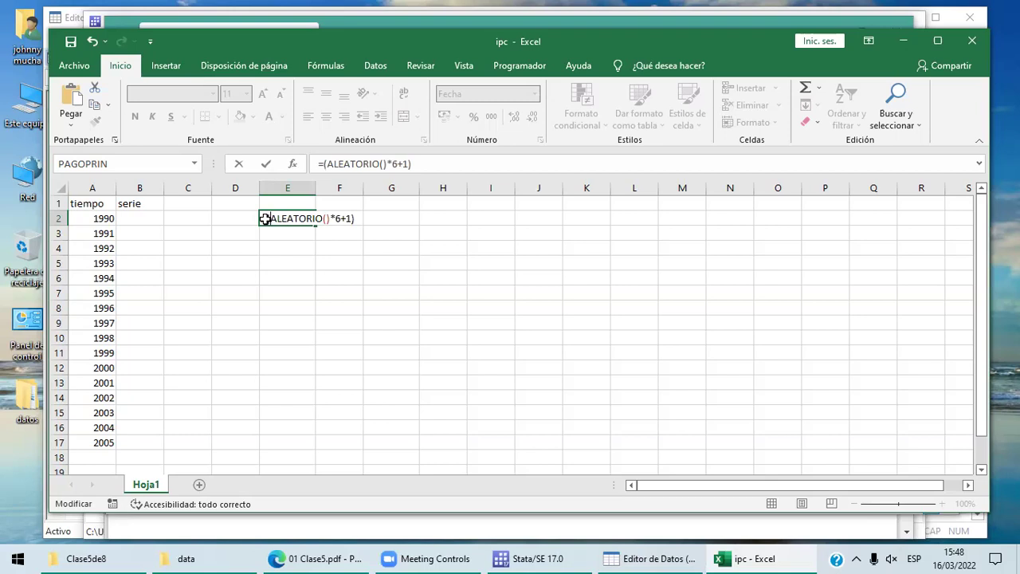
{"action": "type", "text": "entero"}
{"action": "key", "text": "ctrl+Return"}
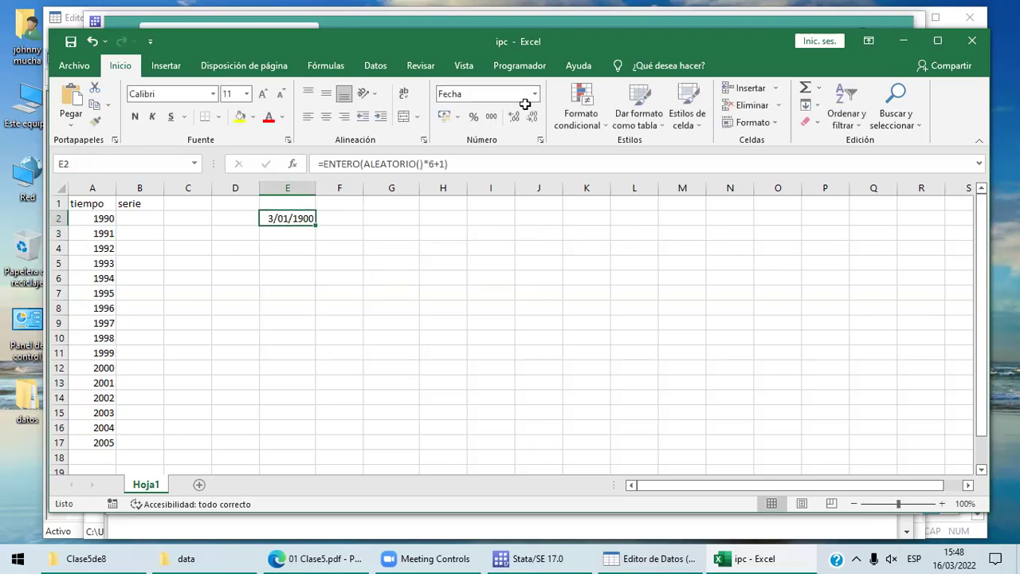
{"action": "left_click", "coordinate": [535, 94]}
{"action": "left_click", "coordinate": [510, 119]}
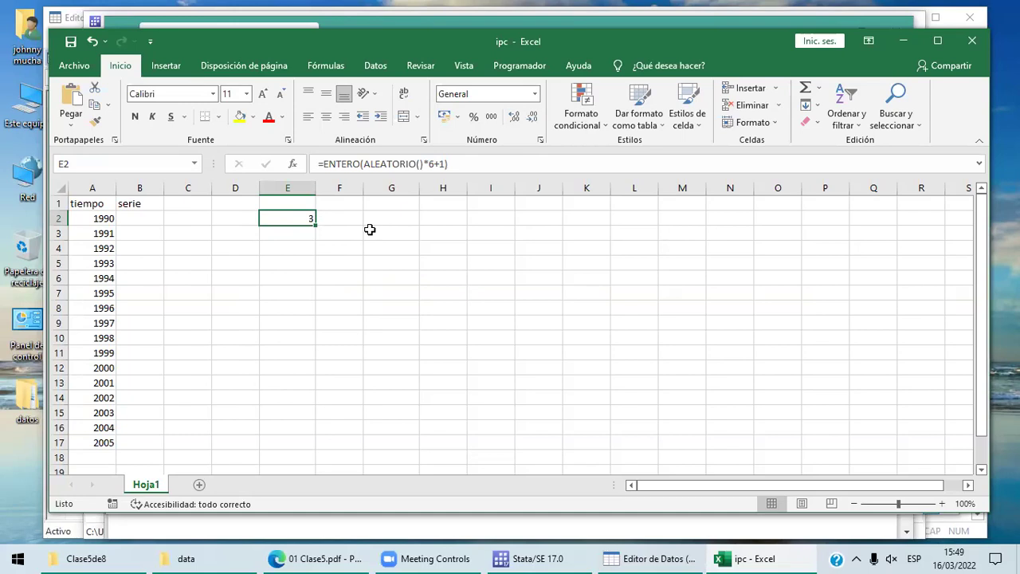
Recalculate the sheet several times to watch the random integer in E2 change.
{"action": "key", "text": "F9"}
{"action": "key", "text": "F9"}
{"action": "key", "text": "F9"}
{"action": "key", "text": "F9"}
{"action": "key", "text": "F9"}
{"action": "key", "text": "F9"}
{"action": "key", "text": "F9"}
Enter the formula =50+ENTERO(ALEATORIO()*6+1) in B2 as the first serie value.
{"action": "left_click", "coordinate": [153, 221]}
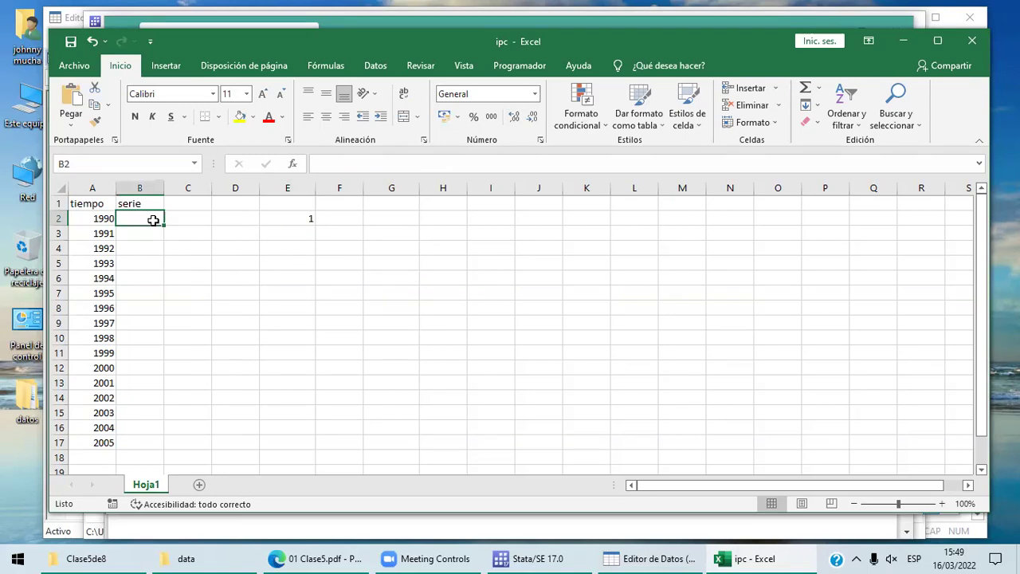
{"action": "type", "text": "=50"}
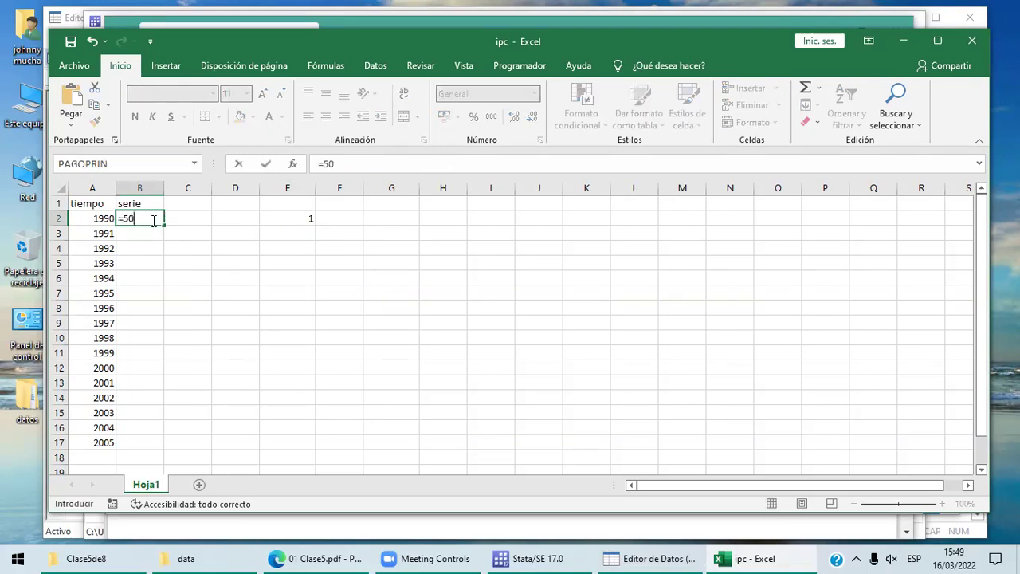
{"action": "type", "text": "+al"}
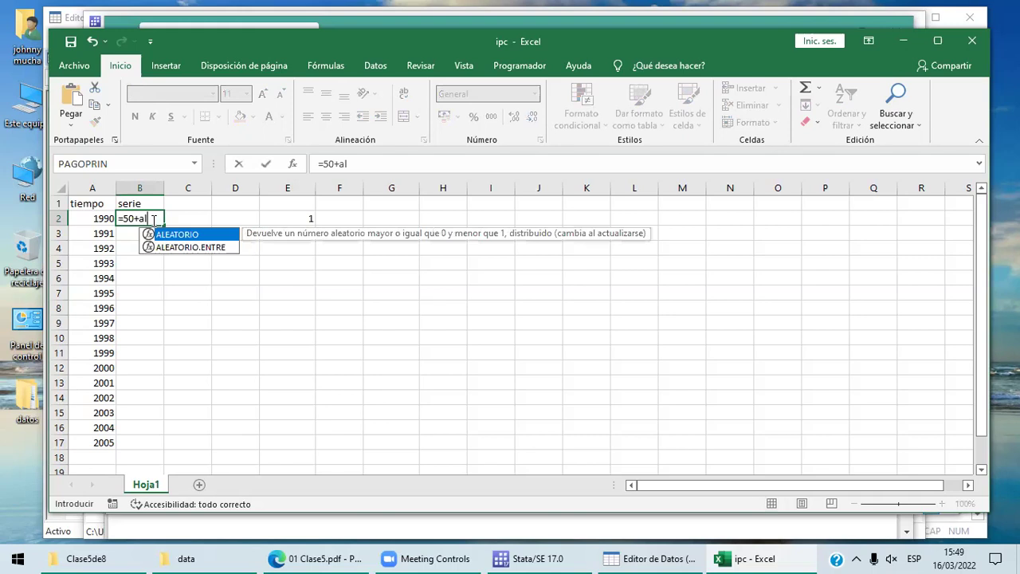
{"action": "key", "text": "BackSpace"}
{"action": "key", "text": "BackSpace"}
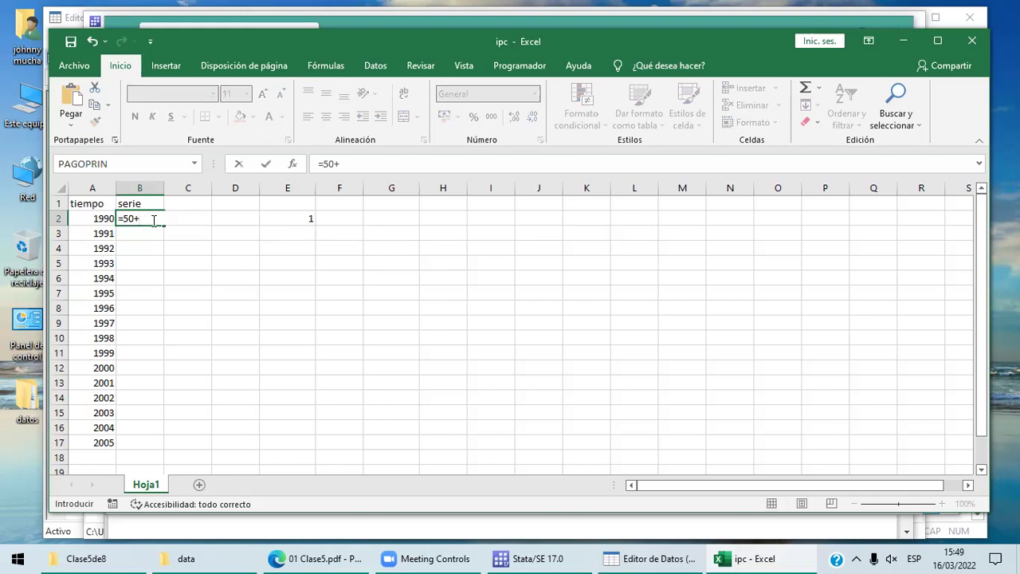
{"action": "type", "text": "ENTERO("}
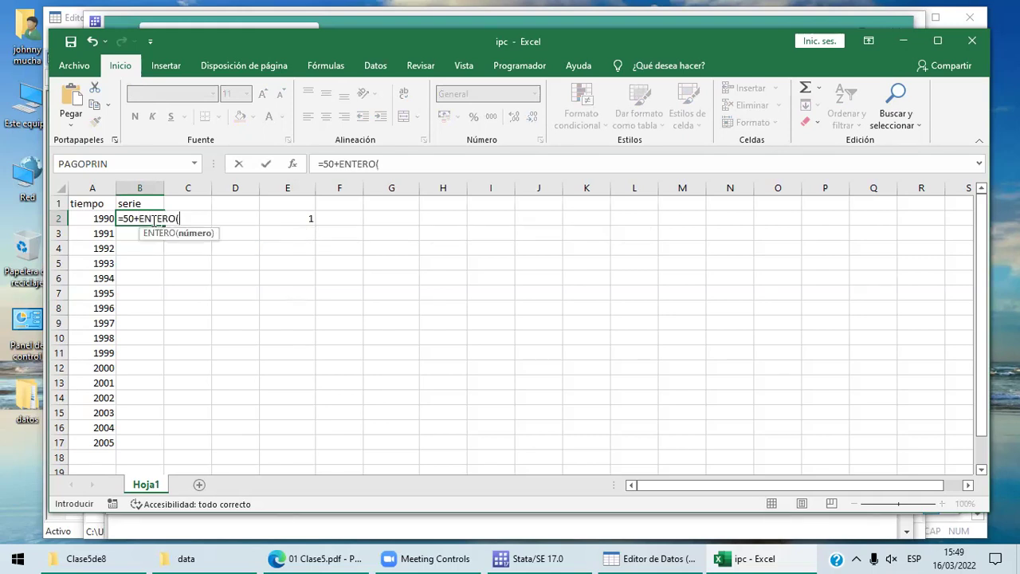
{"action": "type", "text": "ale"}
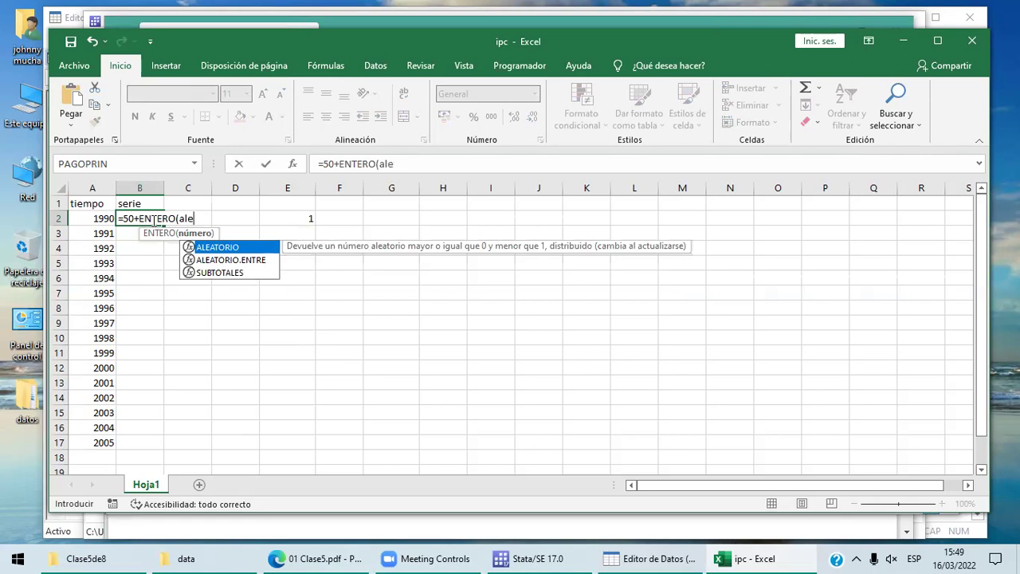
{"action": "key", "text": "Tab"}
{"action": "type", "text": ")*6+1)"}
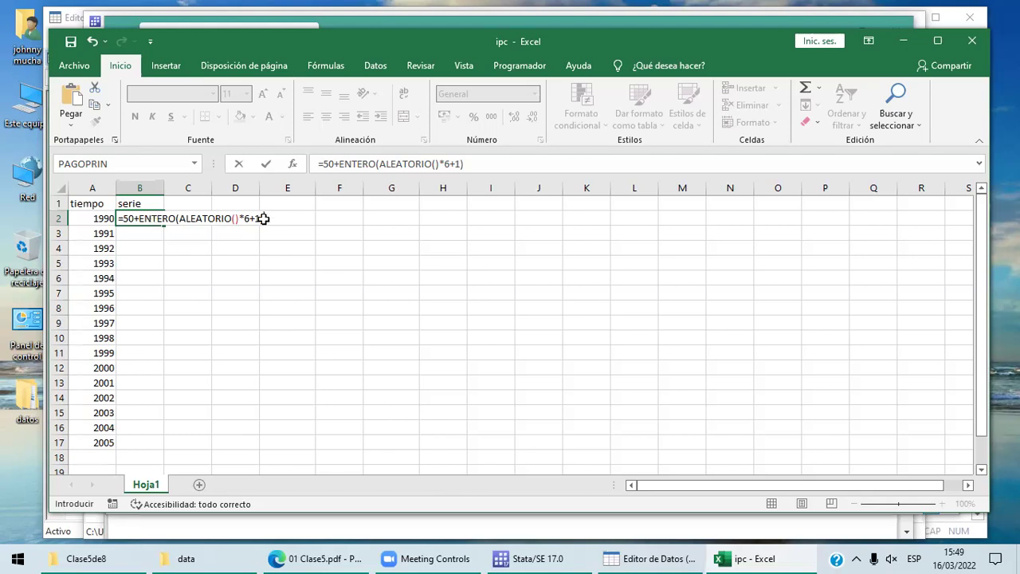
{"action": "key", "text": "Return"}
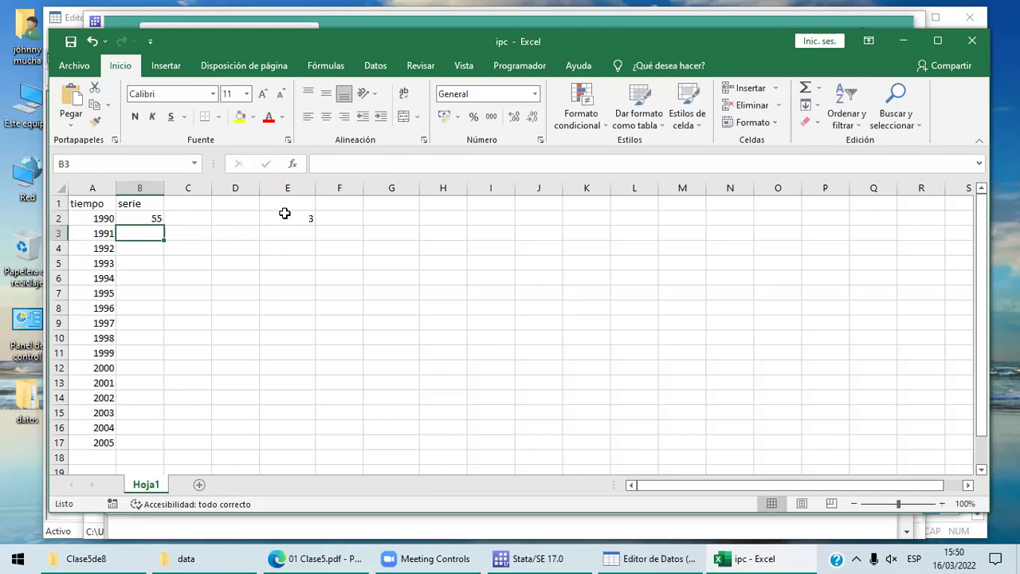
Fill the serie formula from B2 down to B17, matching the list of years.
{"action": "left_click", "coordinate": [152, 218]}
{"action": "double_click", "coordinate": [163, 225]}
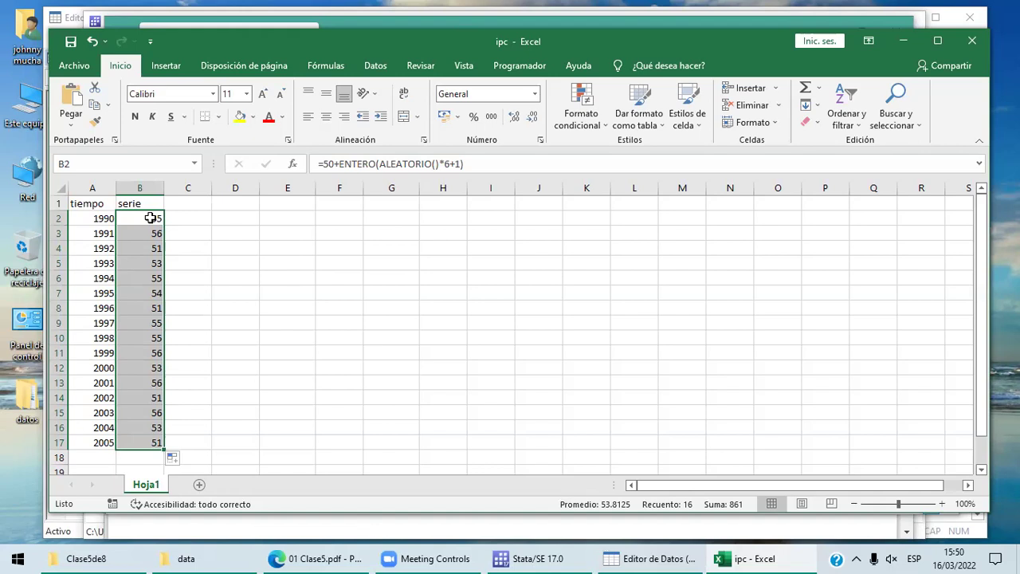
{"action": "left_click", "coordinate": [279, 274]}
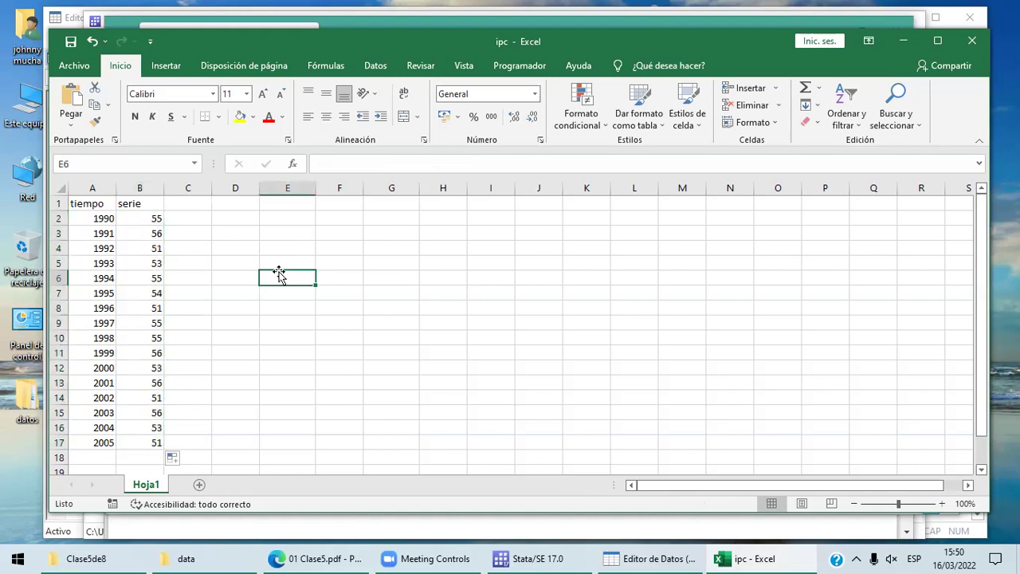
Select the serie values in B2:B17, review the formula in B2 in edit mode and re-enter it as is.
{"action": "left_click", "coordinate": [141, 219]}
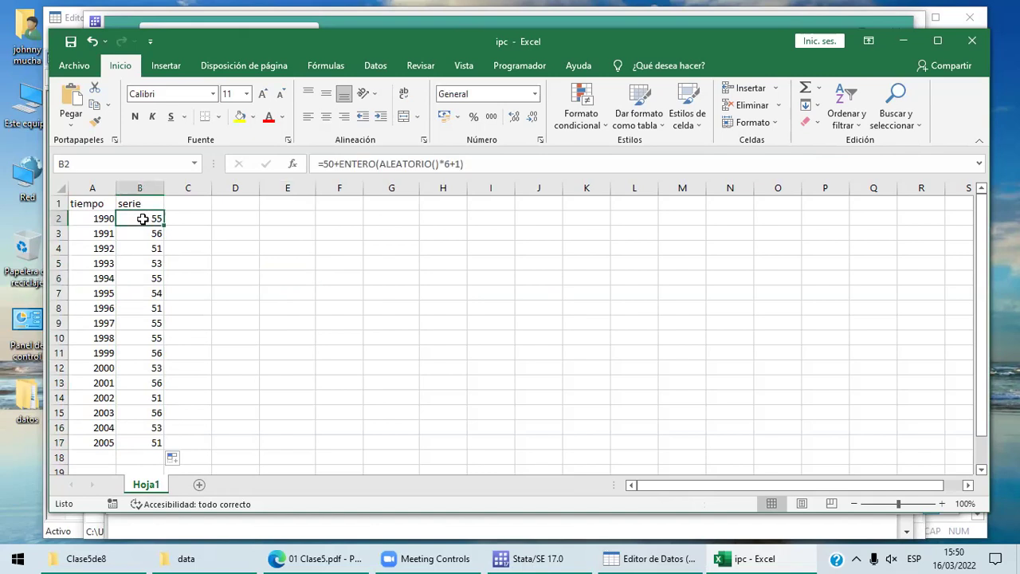
{"action": "key", "text": "shift+Down"}
{"action": "key", "text": "shift+Down"}
{"action": "key", "text": "shift+Down"}
{"action": "key", "text": "shift+Down"}
{"action": "key", "text": "shift+Down"}
{"action": "key", "text": "shift+Down"}
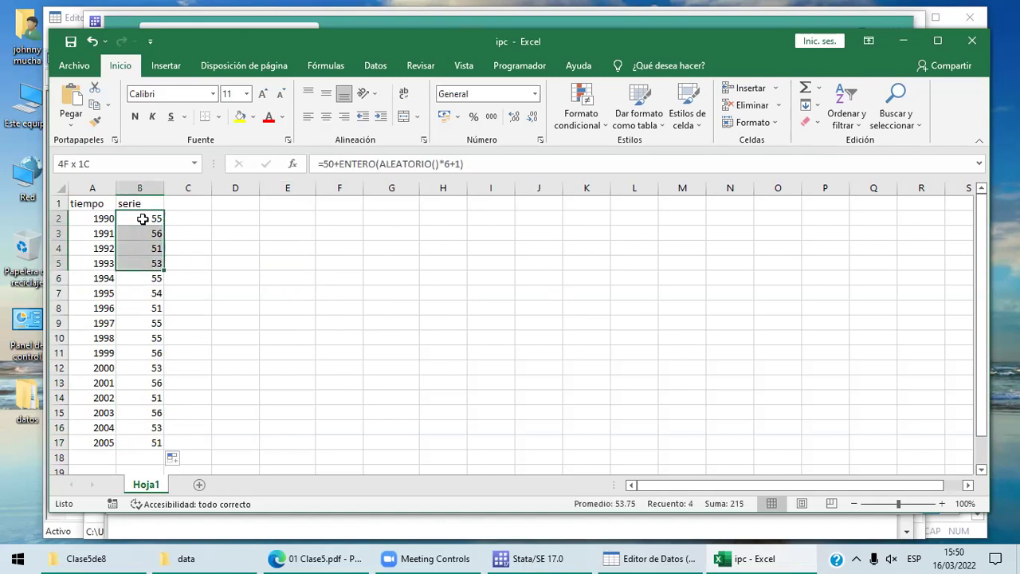
{"action": "key", "text": "shift+Down"}
{"action": "key", "text": "shift+Down"}
{"action": "key", "text": "shift+Down"}
{"action": "key", "text": "shift+Down"}
{"action": "key", "text": "shift+Down"}
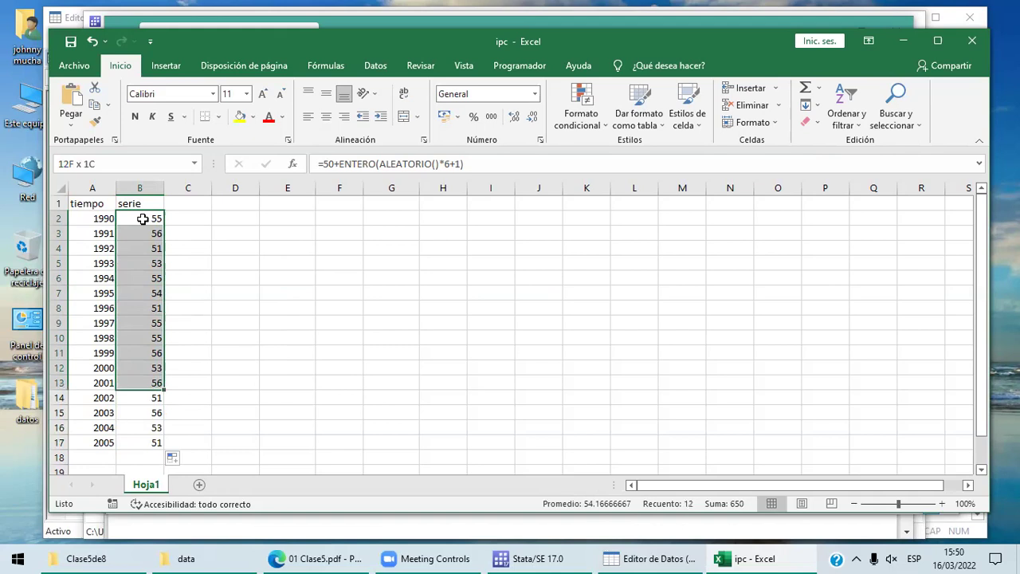
{"action": "key", "text": "shift+Down"}
{"action": "key", "text": "shift+Down"}
{"action": "key", "text": "shift+Down"}
{"action": "key", "text": "shift+Down"}
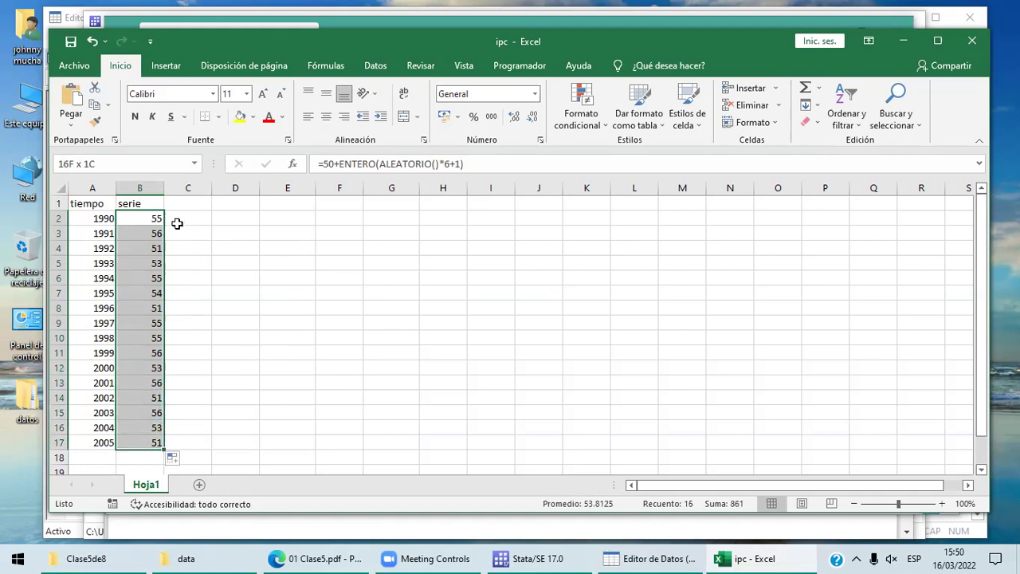
{"action": "key", "text": "F2"}
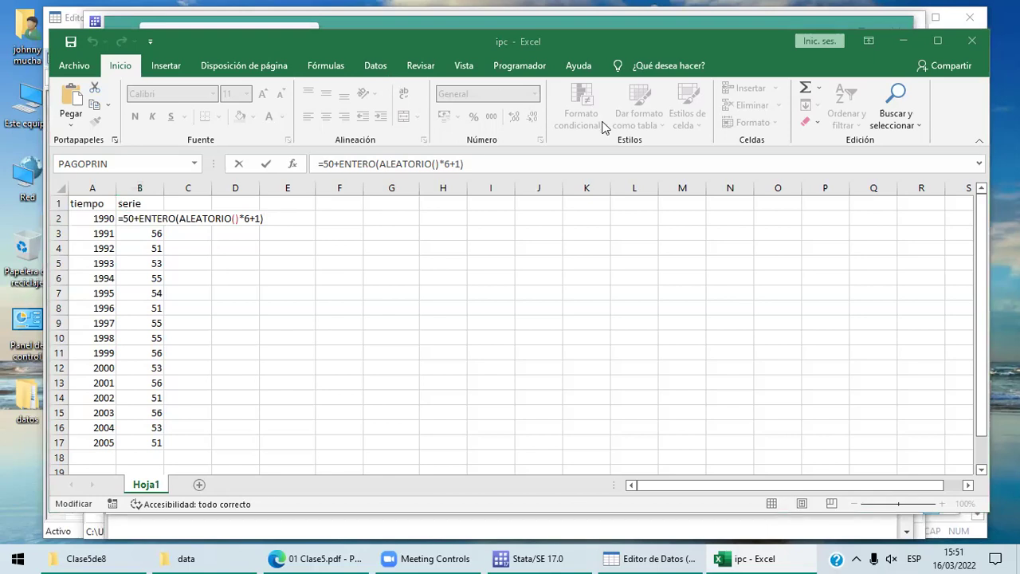
{"action": "left_click", "coordinate": [285, 225]}
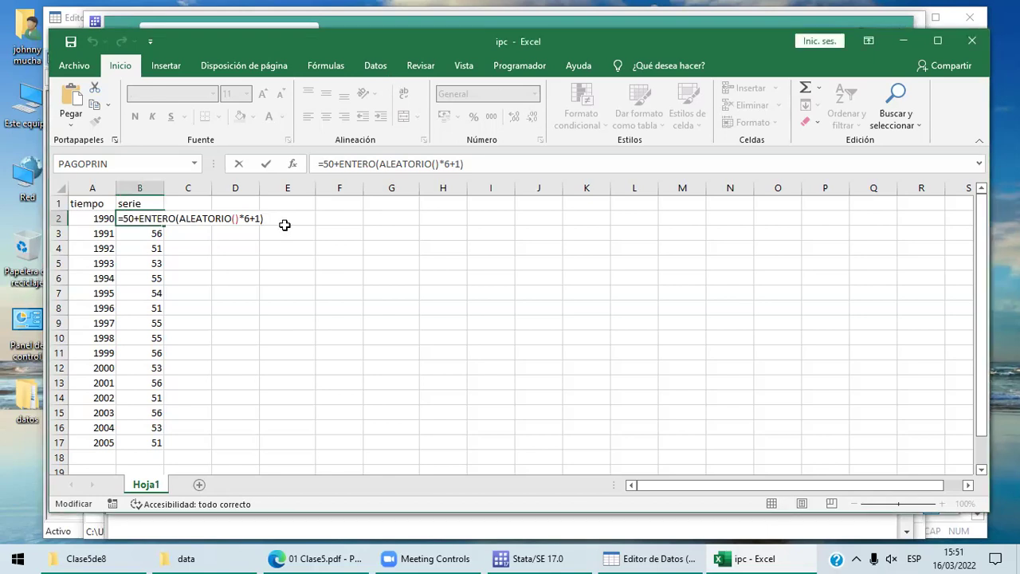
{"action": "key", "text": "Return"}
Replace the random formulas in B2:B17 with fixed numbers by copying the range and pasting only its values in place.
{"action": "left_click", "coordinate": [151, 217]}
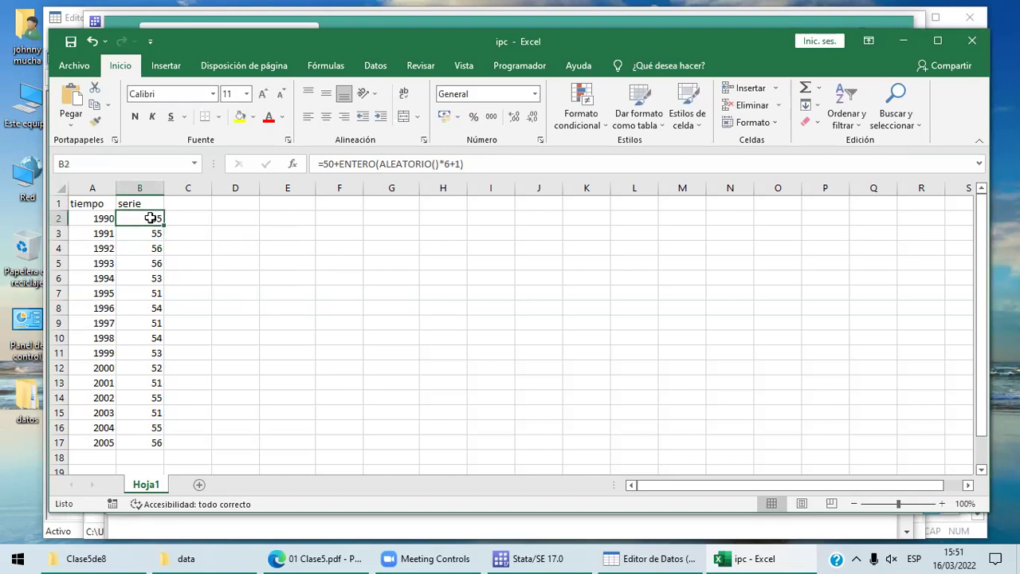
{"action": "key", "text": "shift+Down"}
{"action": "key", "text": "shift+Down"}
{"action": "key", "text": "shift+Down"}
{"action": "key", "text": "shift+Down"}
{"action": "key", "text": "shift+Down"}
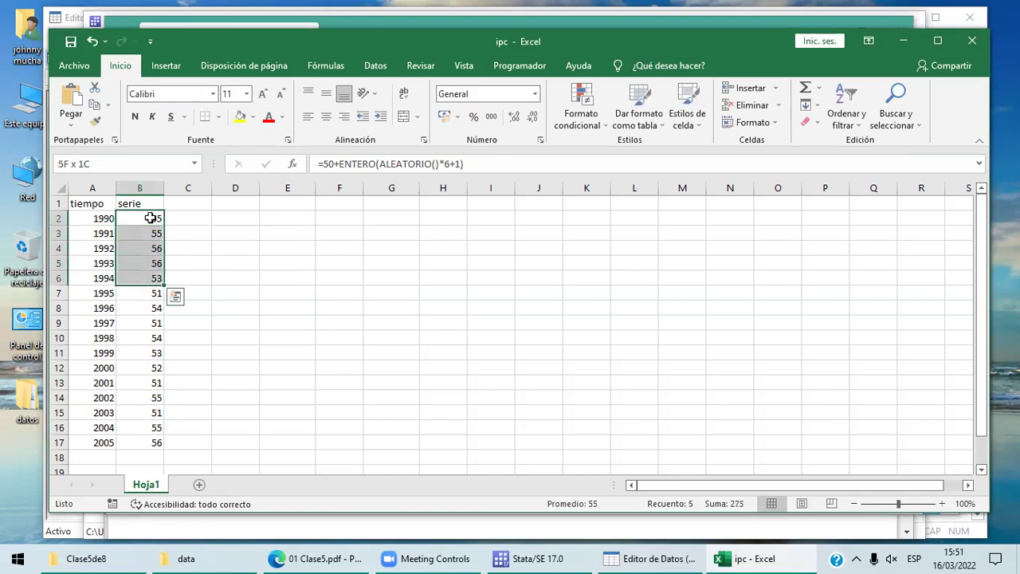
{"action": "key", "text": "shift+Down"}
{"action": "key", "text": "shift+Down"}
{"action": "key", "text": "shift+Down"}
{"action": "key", "text": "shift+Down"}
{"action": "key", "text": "shift+Down"}
{"action": "key", "text": "shift+Down"}
{"action": "key", "text": "shift+Down"}
{"action": "key", "text": "shift+Down"}
{"action": "key", "text": "shift+Down"}
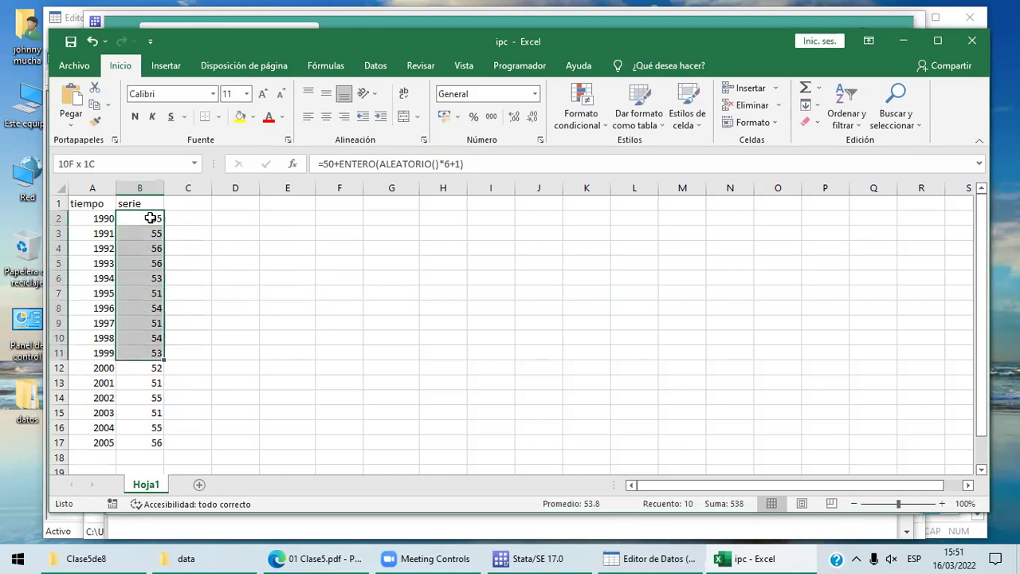
{"action": "key", "text": "shift+Down"}
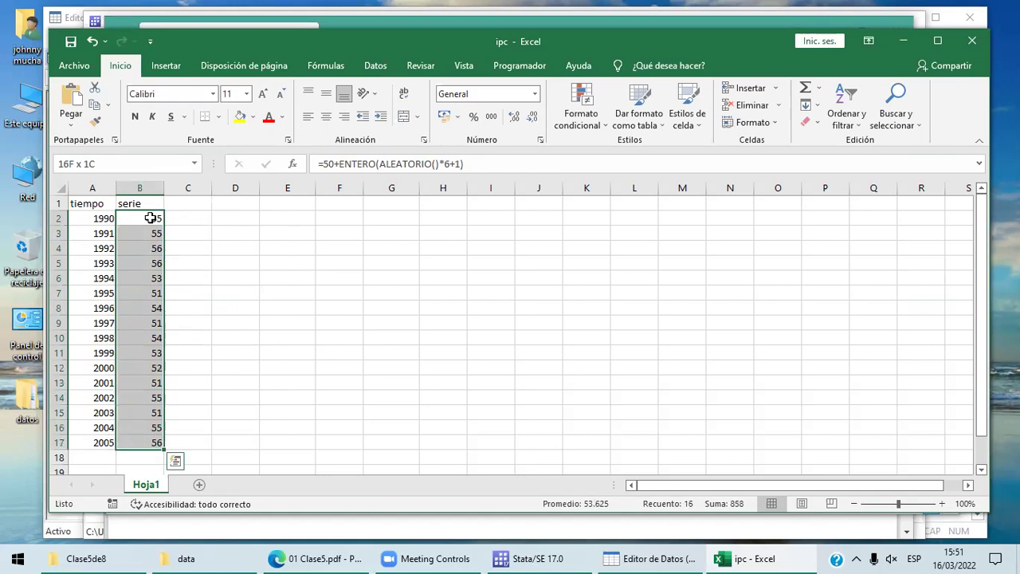
{"action": "key", "text": "ctrl+c"}
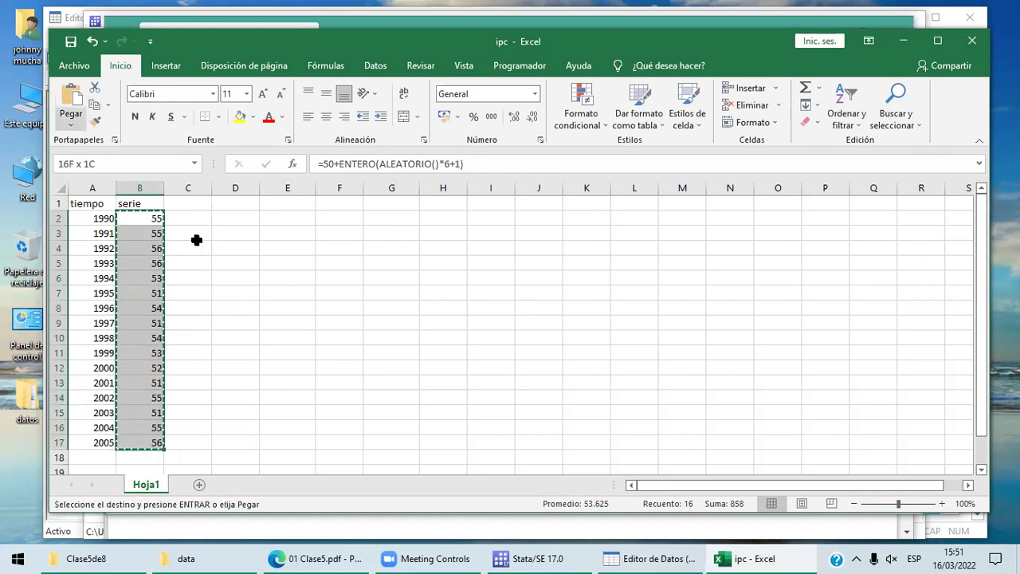
{"action": "key", "text": "alt+o"}
{"action": "key", "text": "v"}
{"action": "key", "text": "Down"}
{"action": "key", "text": "Down"}
{"action": "key", "text": "Return"}
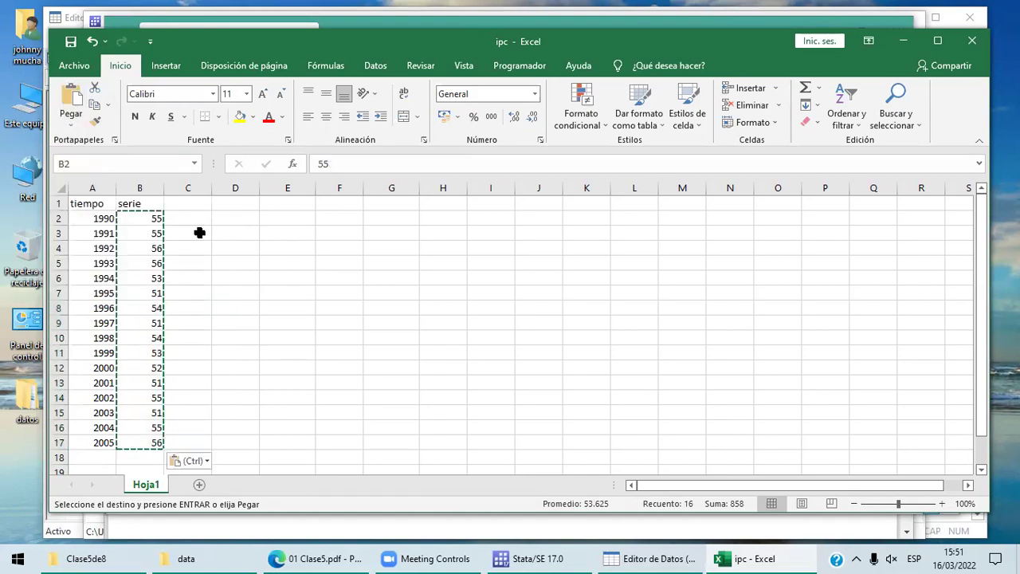
{"action": "left_click", "coordinate": [214, 242]}
{"action": "key", "text": "Escape"}
Go through the serie cells from B2 down to B12 to check that they hold constants instead of formulas.
{"action": "left_click", "coordinate": [143, 219]}
{"action": "key", "text": "Down"}
{"action": "key", "text": "Down"}
{"action": "key", "text": "Down"}
{"action": "key", "text": "Down"}
{"action": "key", "text": "Down"}
{"action": "key", "text": "Down"}
{"action": "key", "text": "Down"}
{"action": "key", "text": "Down"}
{"action": "key", "text": "Down"}
{"action": "key", "text": "Down"}
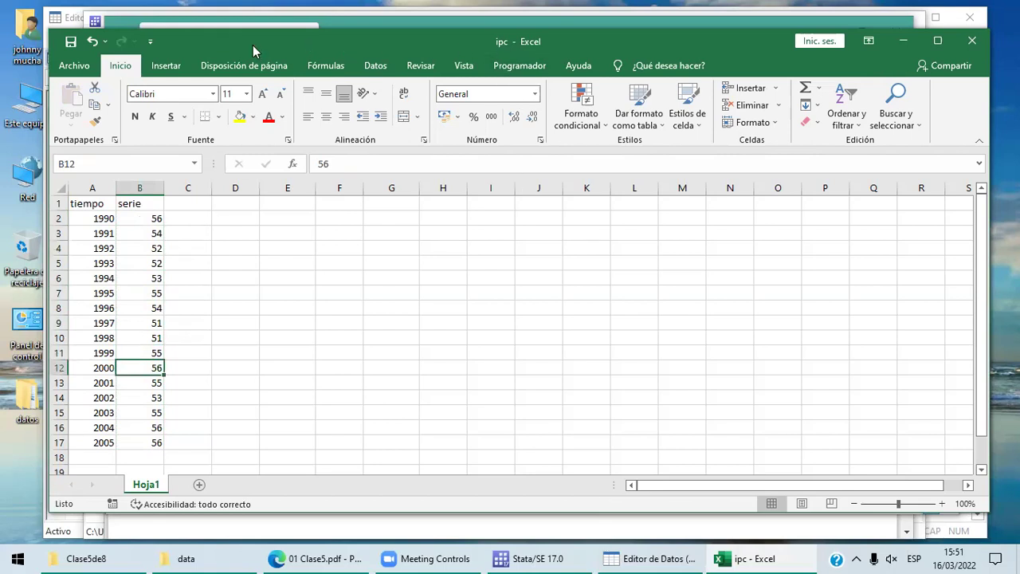
Save the ipc workbook and select the empty cell E5.
{"action": "left_click", "coordinate": [71, 41]}
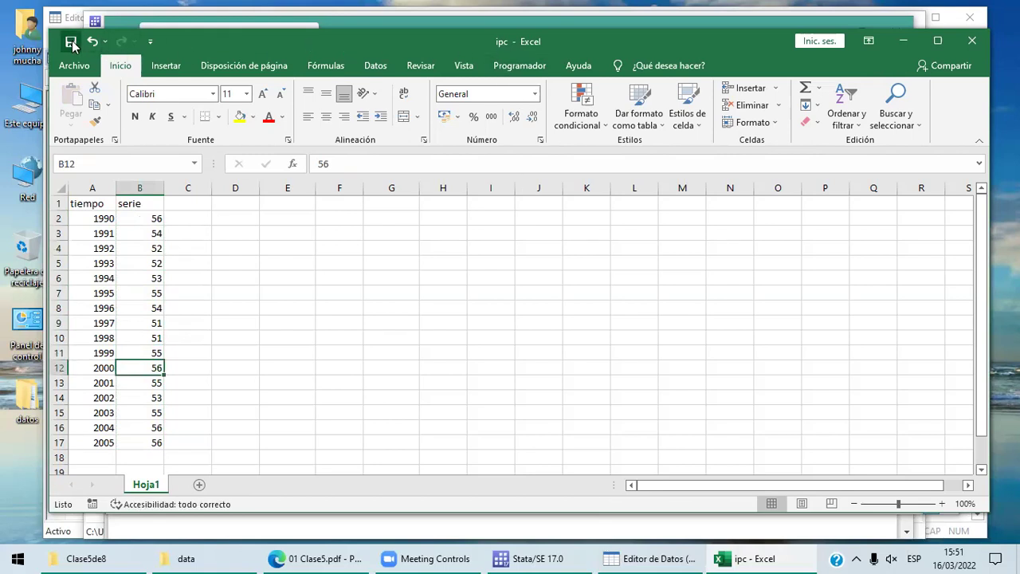
{"action": "left_click", "coordinate": [280, 257]}
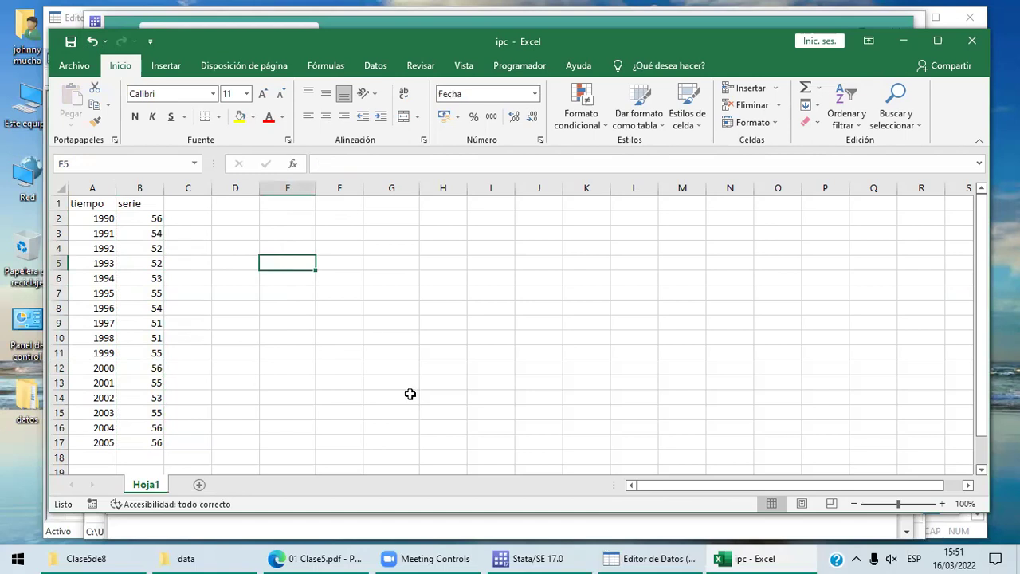
Switch to Stata, start an Excel spreadsheet import and load ipc.xlsx from the data folder.
{"action": "left_click", "coordinate": [540, 556]}
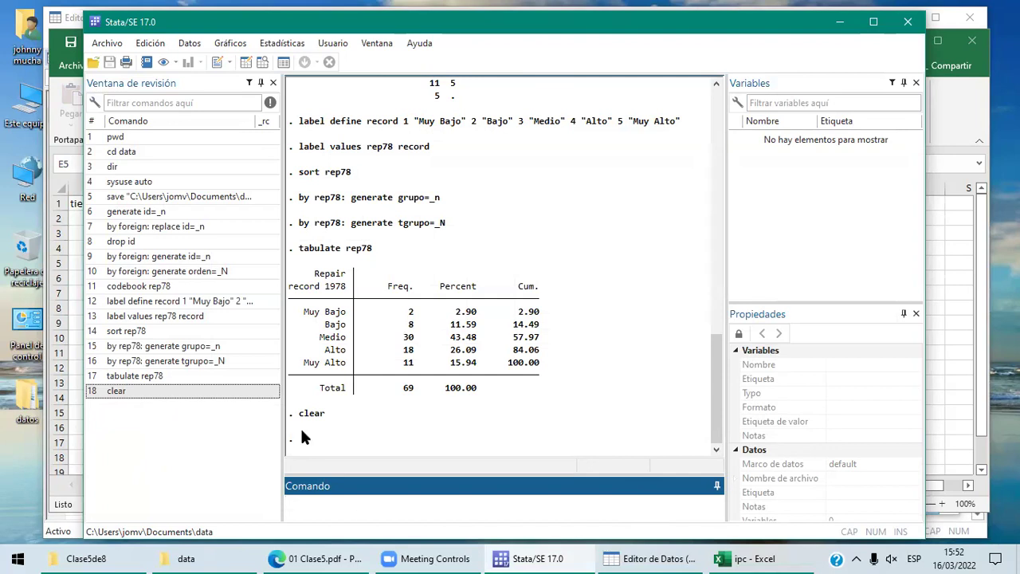
{"action": "left_click", "coordinate": [109, 44]}
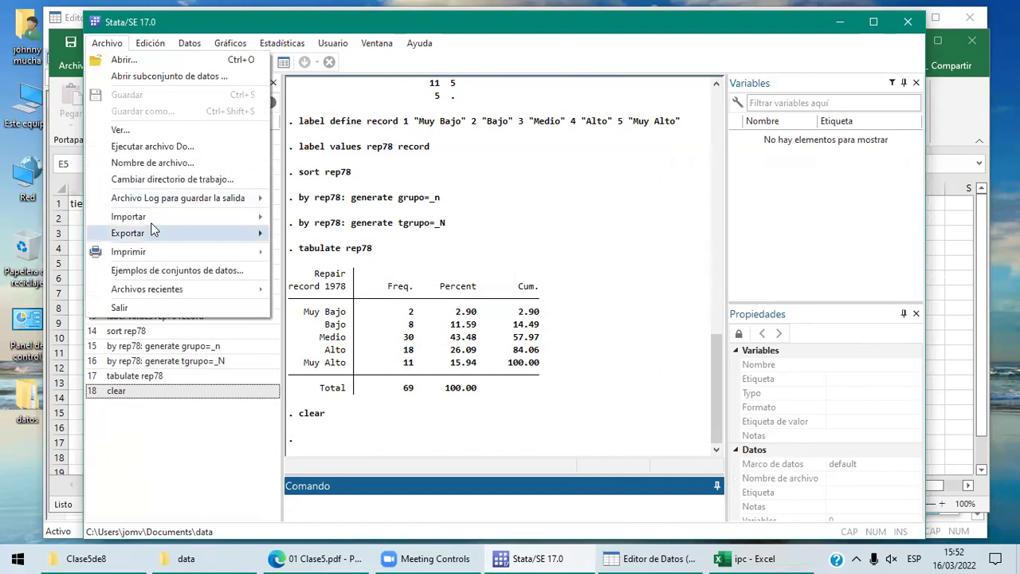
{"action": "mouse_move", "coordinate": [226, 220]}
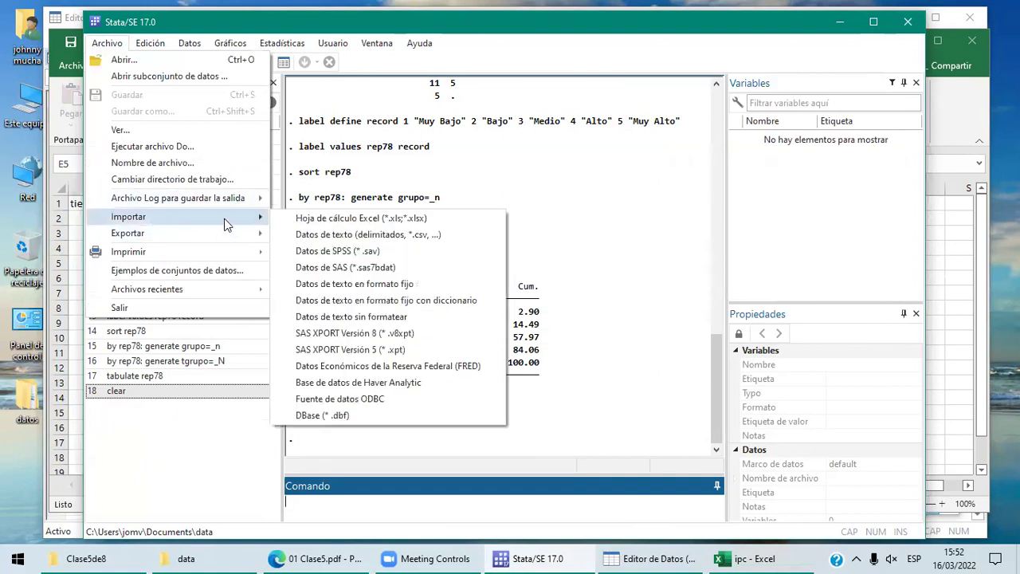
{"action": "left_click", "coordinate": [335, 218]}
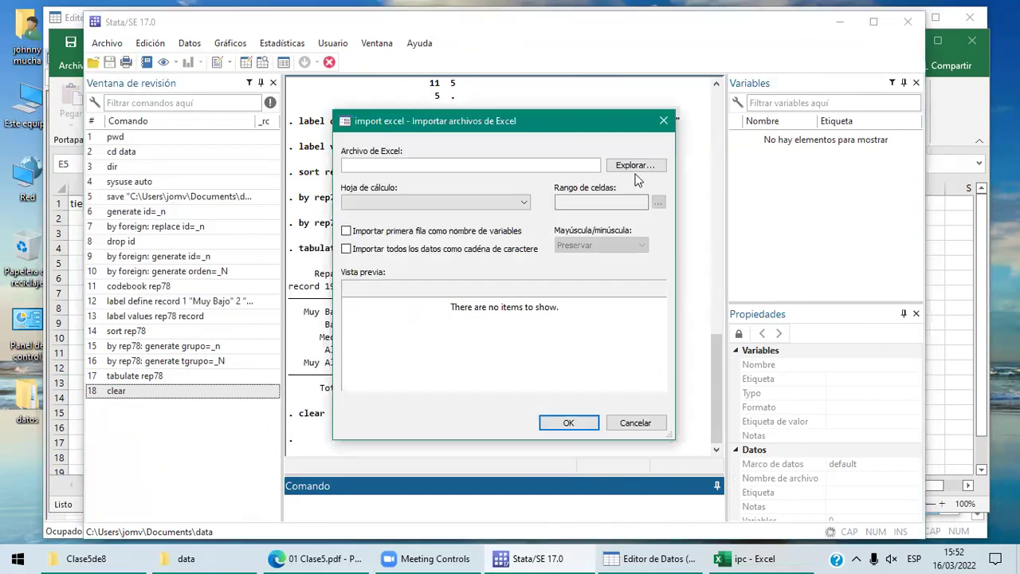
{"action": "left_click", "coordinate": [636, 169]}
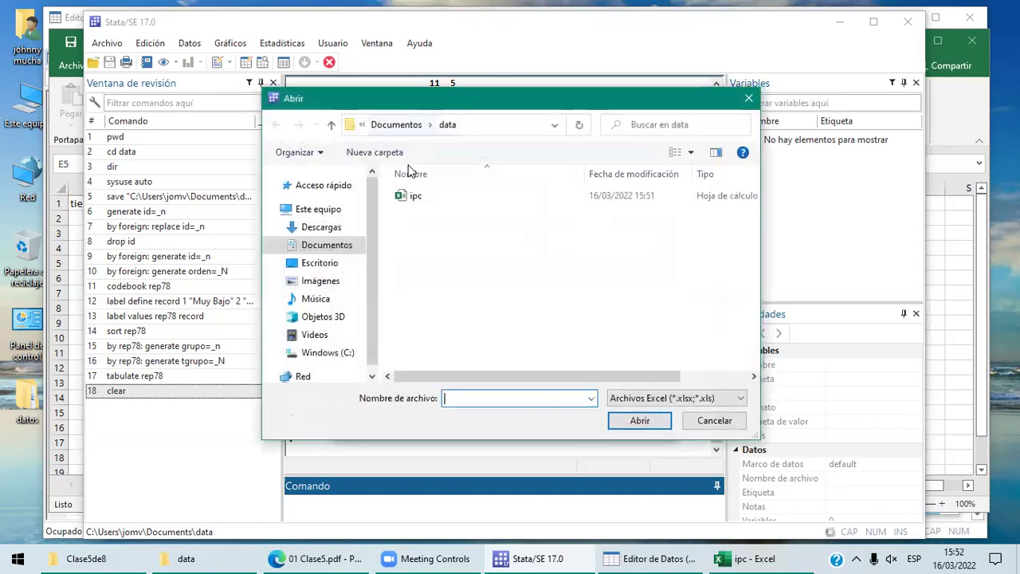
{"action": "left_click", "coordinate": [640, 423]}
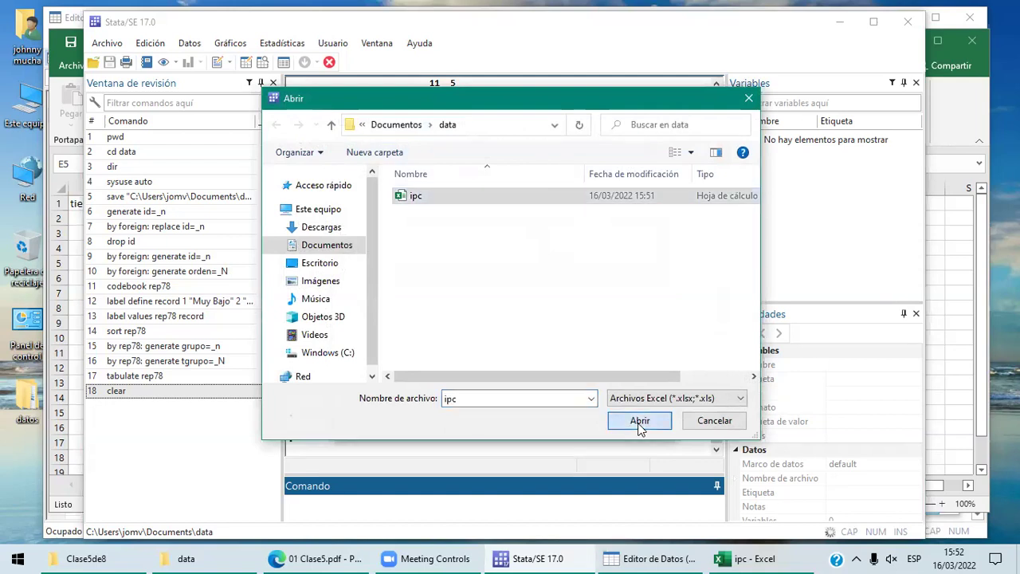
{"action": "left_click", "coordinate": [640, 423]}
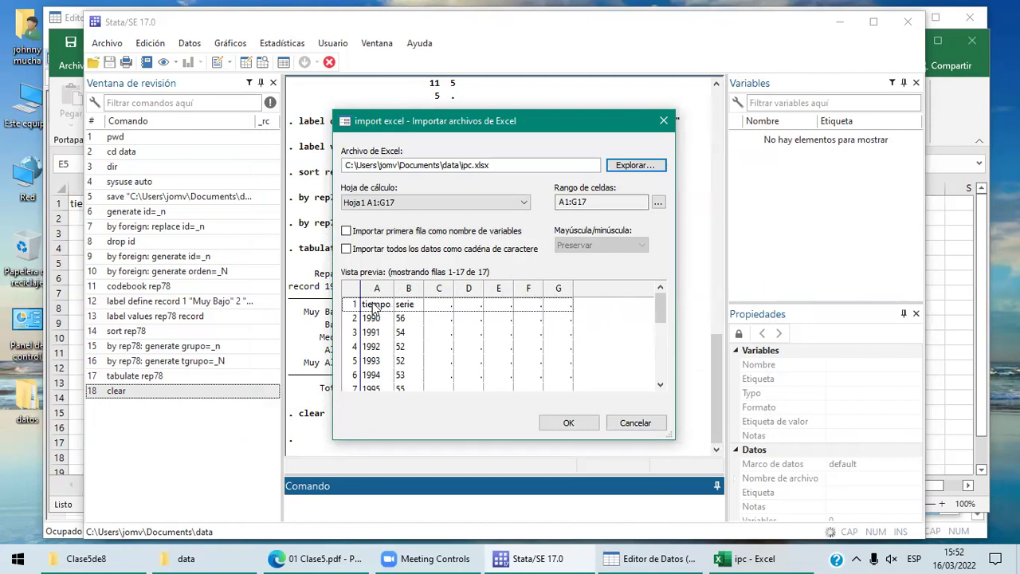
Limit the import to cells A1:B17 of Hoja1, treat the first row as variable names and import the data.
{"action": "left_click_drag", "start_coordinate": [659, 385], "coordinate": [659, 387]}
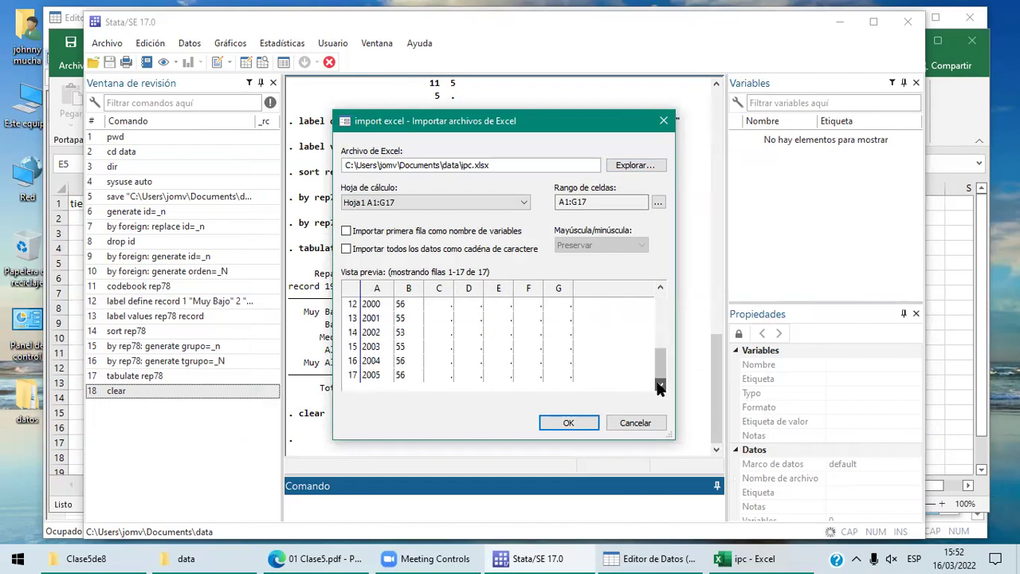
{"action": "left_click", "coordinate": [405, 376]}
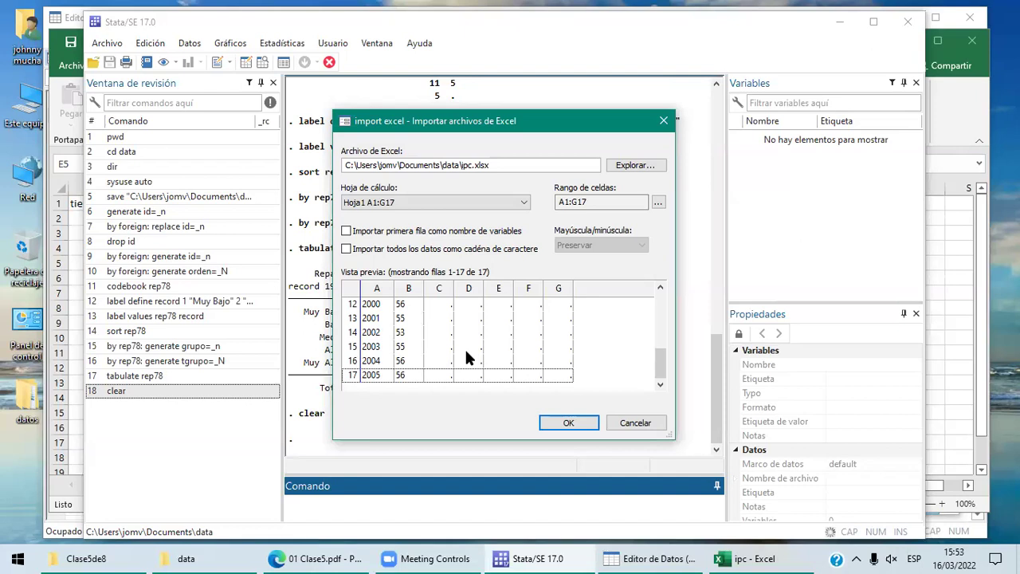
{"action": "left_click", "coordinate": [660, 200]}
{"action": "double_click", "coordinate": [494, 296]}
{"action": "key", "text": "BackSpace"}
{"action": "type", "text": "b"}
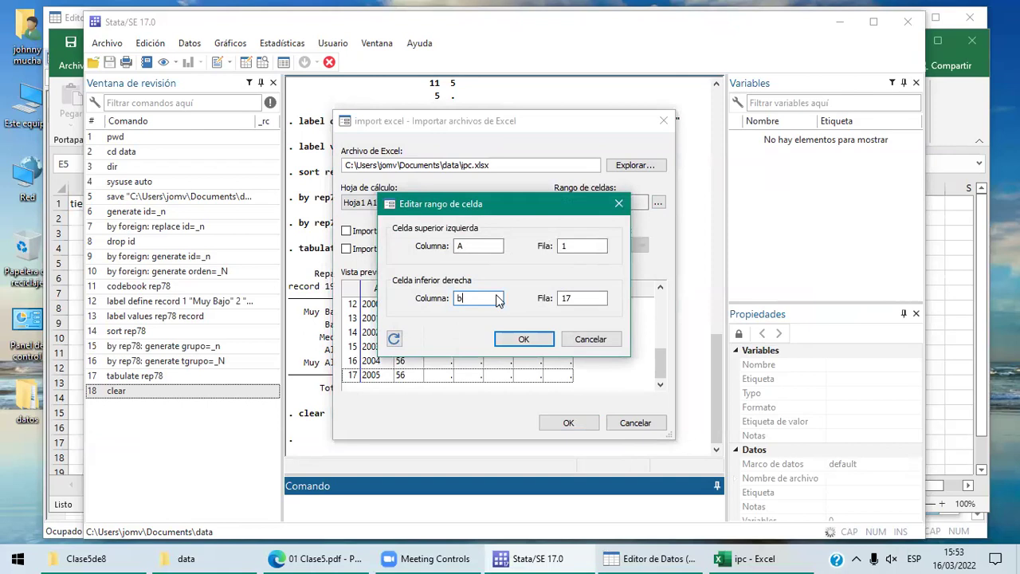
{"action": "key", "text": "Return"}
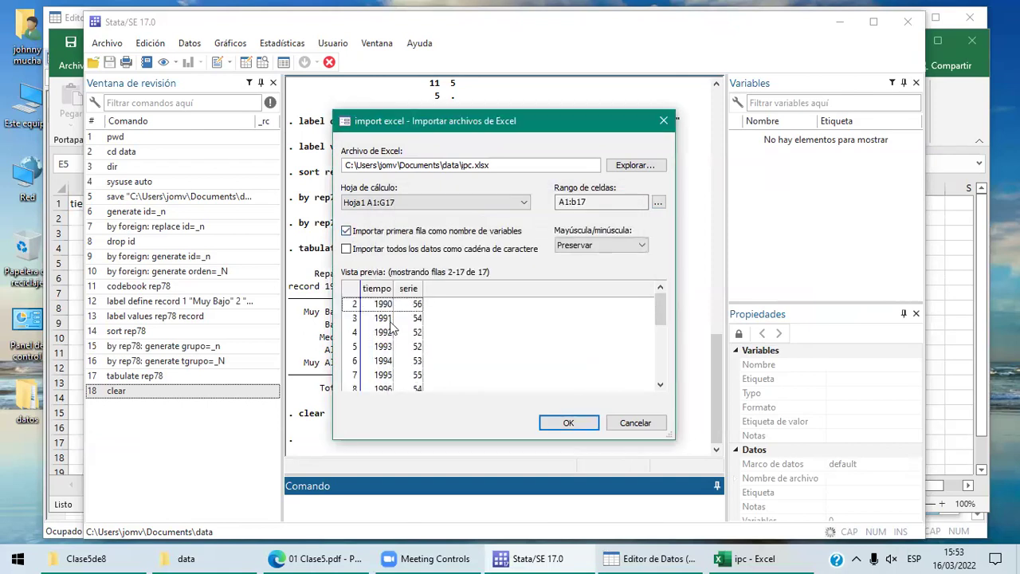
{"action": "left_click", "coordinate": [570, 422]}
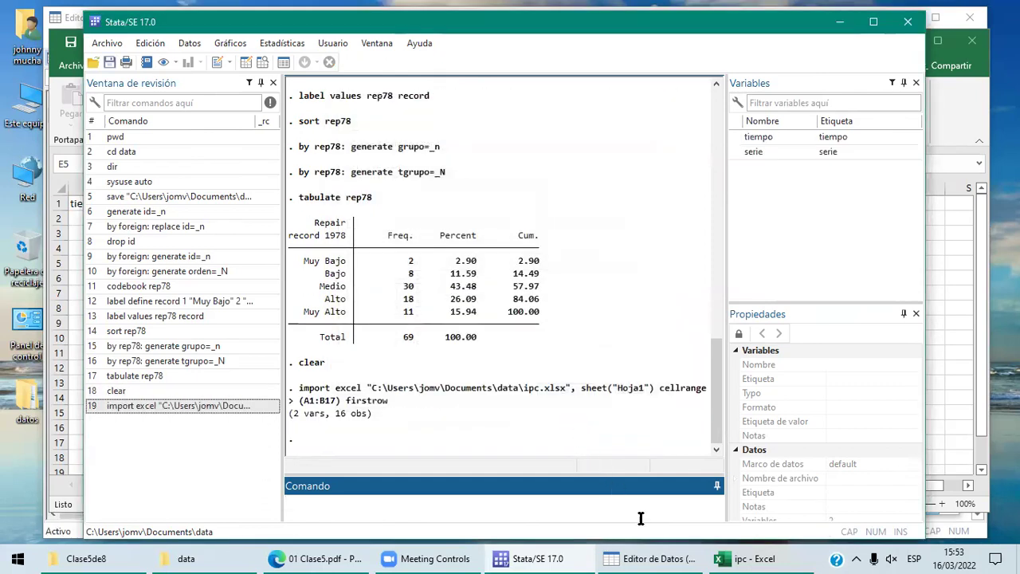
Examine the imported tiempo and serie variables in the Data Editor, selecting all the serie observations.
{"action": "left_click", "coordinate": [659, 558]}
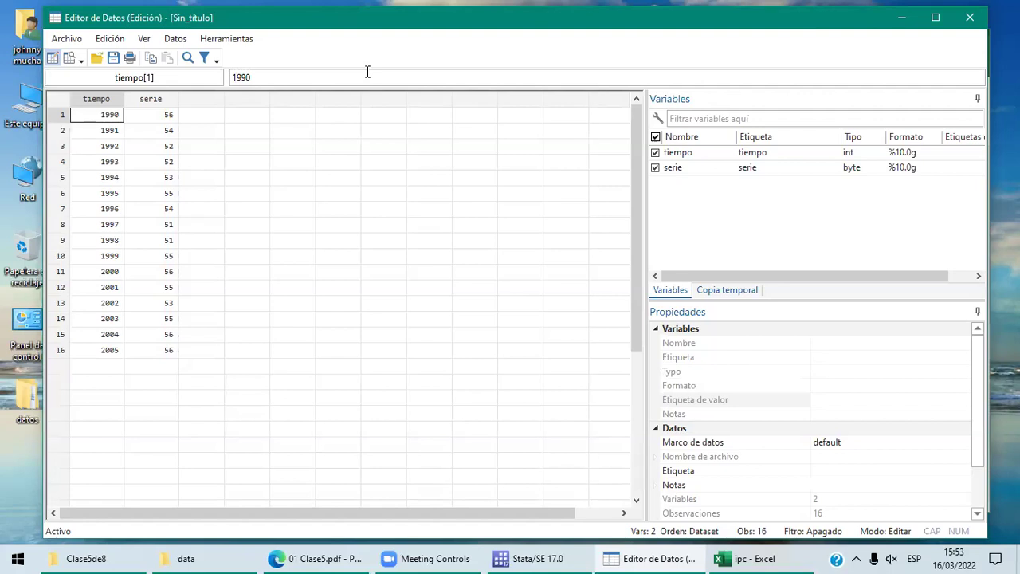
{"action": "left_click", "coordinate": [151, 116]}
{"action": "key", "text": "ctrl+shift+Down"}
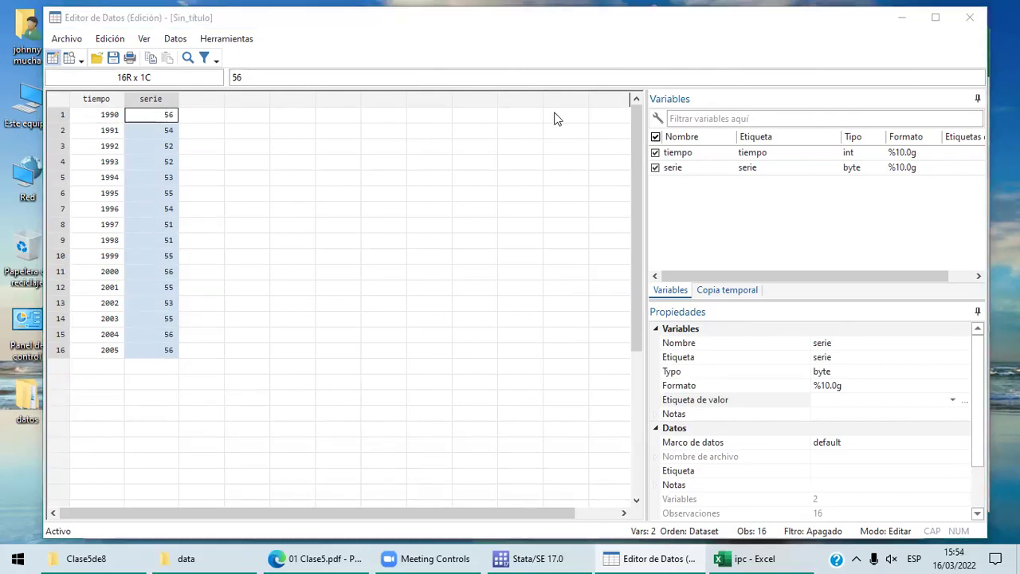
{"action": "left_click", "coordinate": [324, 177]}
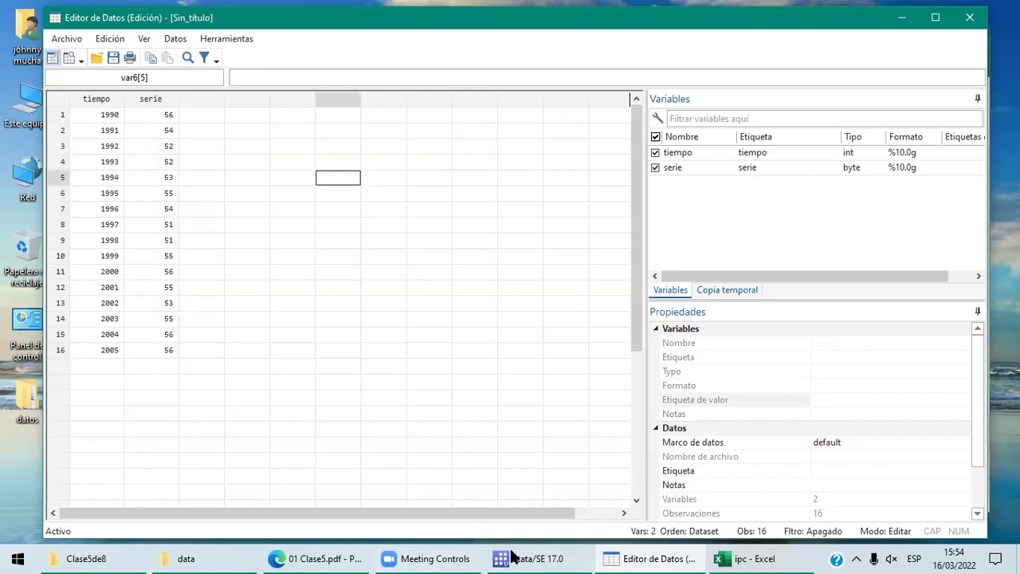
Return to the main Stata window and sort the dataset by tiempo with the command sort tiempo.
{"action": "left_click", "coordinate": [532, 558]}
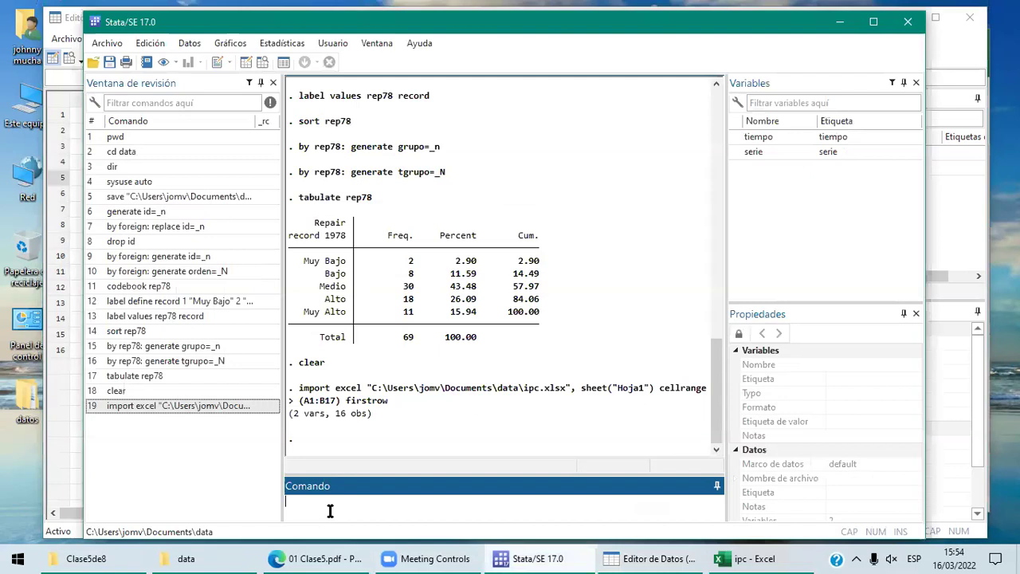
{"action": "type", "text": "sor"}
{"action": "type", "text": "t tiempo"}
{"action": "key", "text": "Return"}
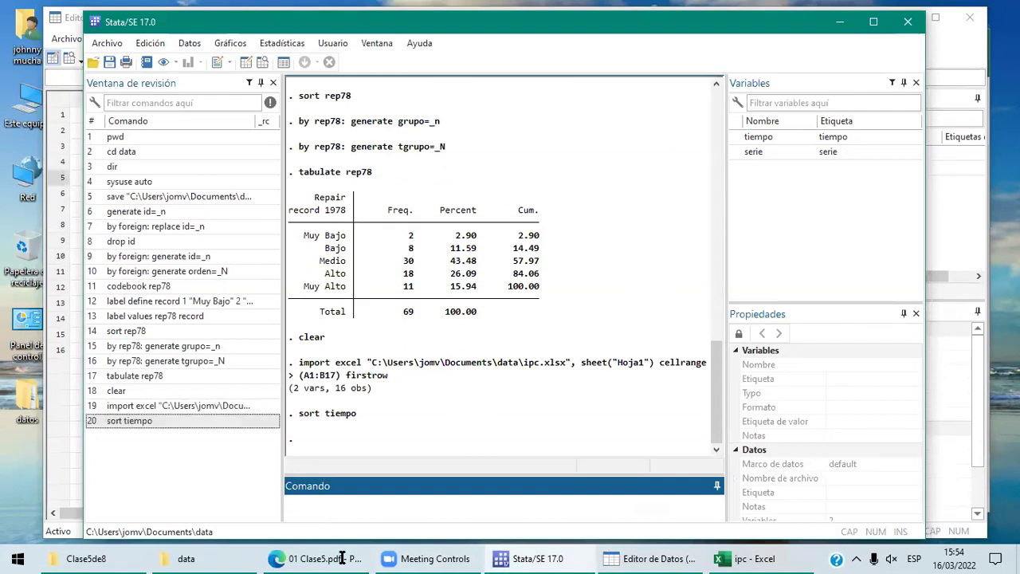
Consult the Retardos y diferencias slide and the data, and create the one-period lag with gen serie_1=serie[_n-1].
{"action": "left_click", "coordinate": [341, 558]}
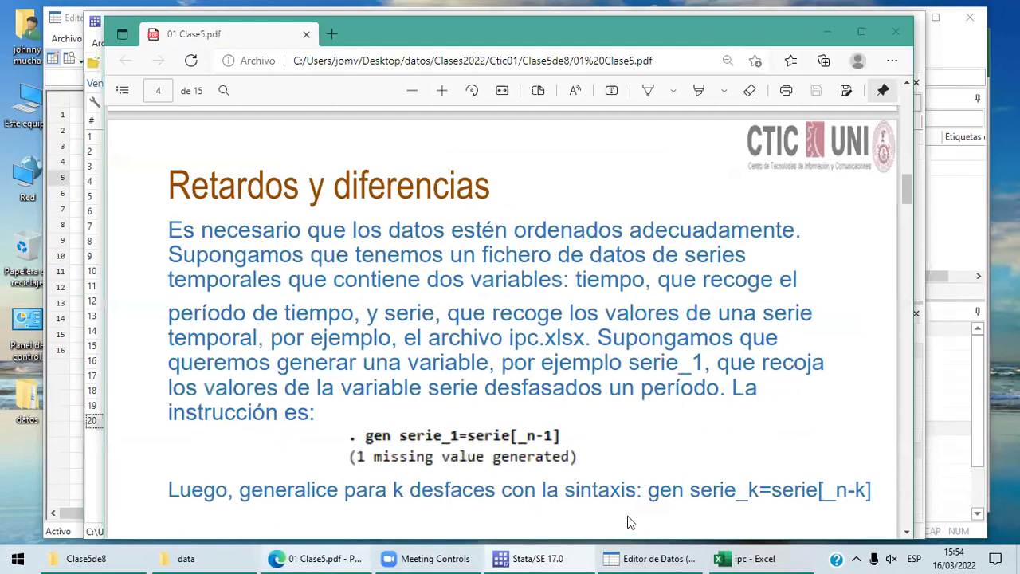
{"action": "left_click", "coordinate": [659, 556]}
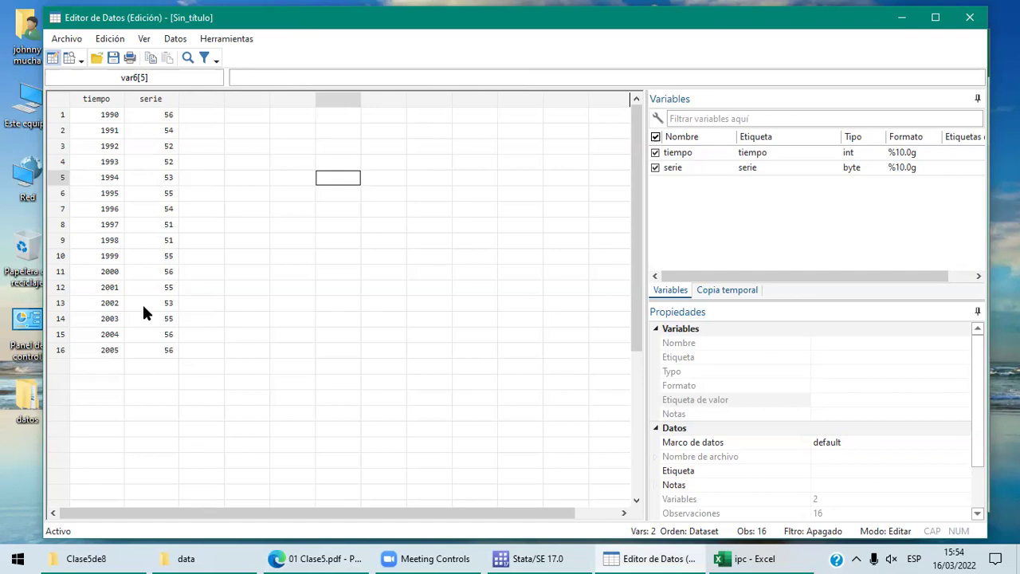
{"action": "left_click", "coordinate": [338, 556]}
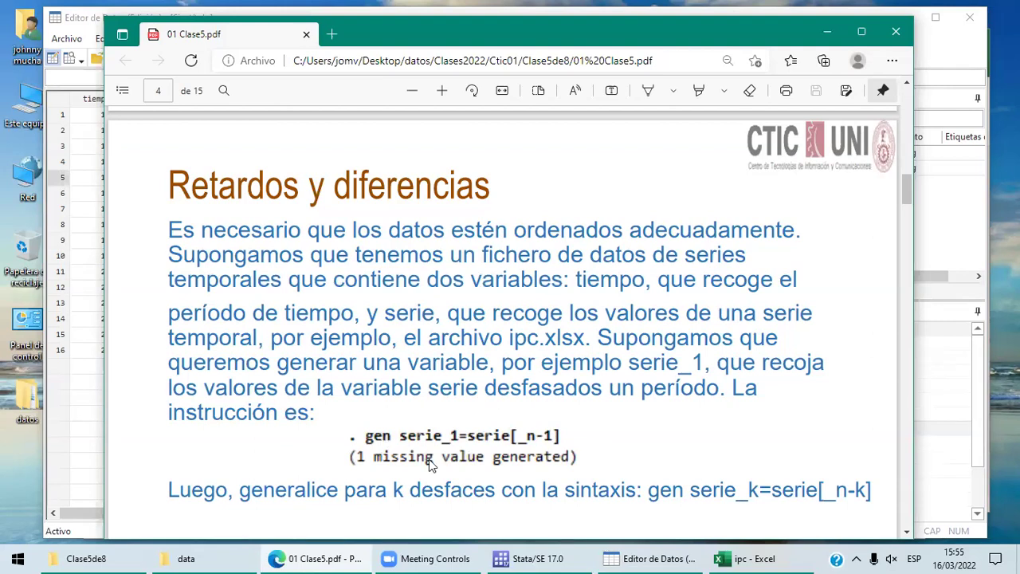
{"action": "mouse_move", "coordinate": [562, 554]}
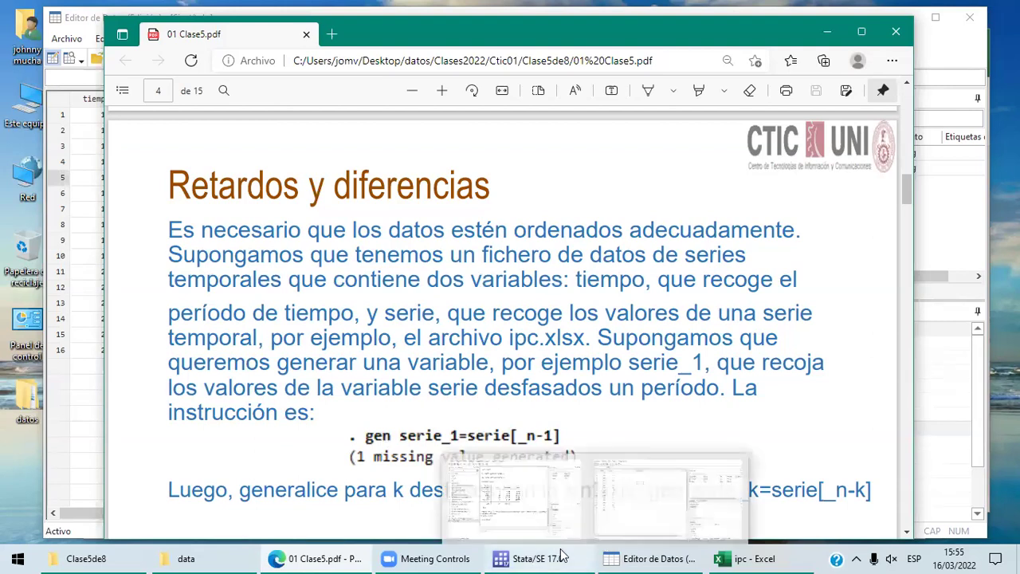
{"action": "key", "text": "alt+Tab"}
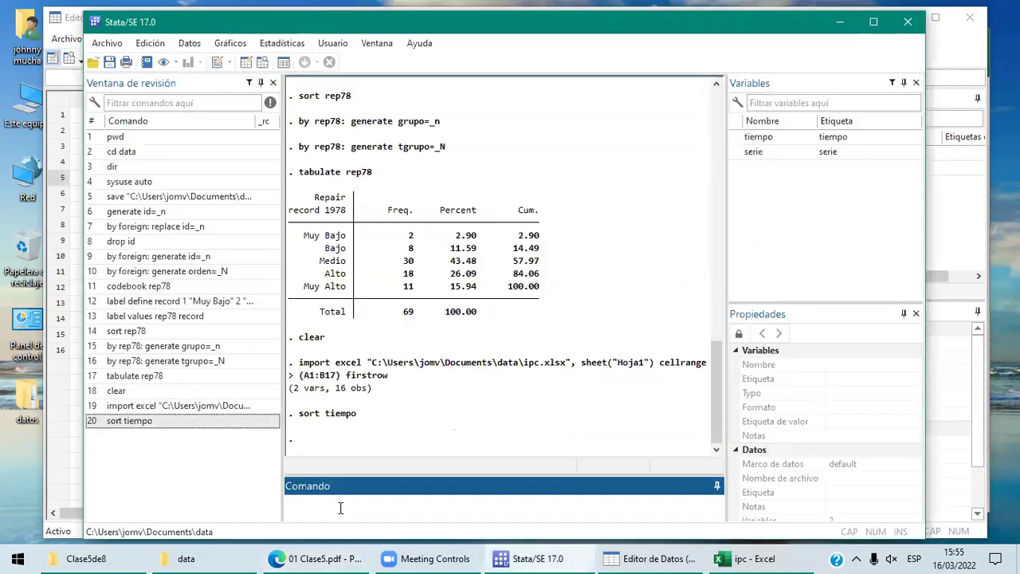
{"action": "type", "text": "aen"}
{"action": "type", "text": "seri"}
{"action": "type", "text": "_1=serie[_n-1]"}
{"action": "key", "text": "Return"}
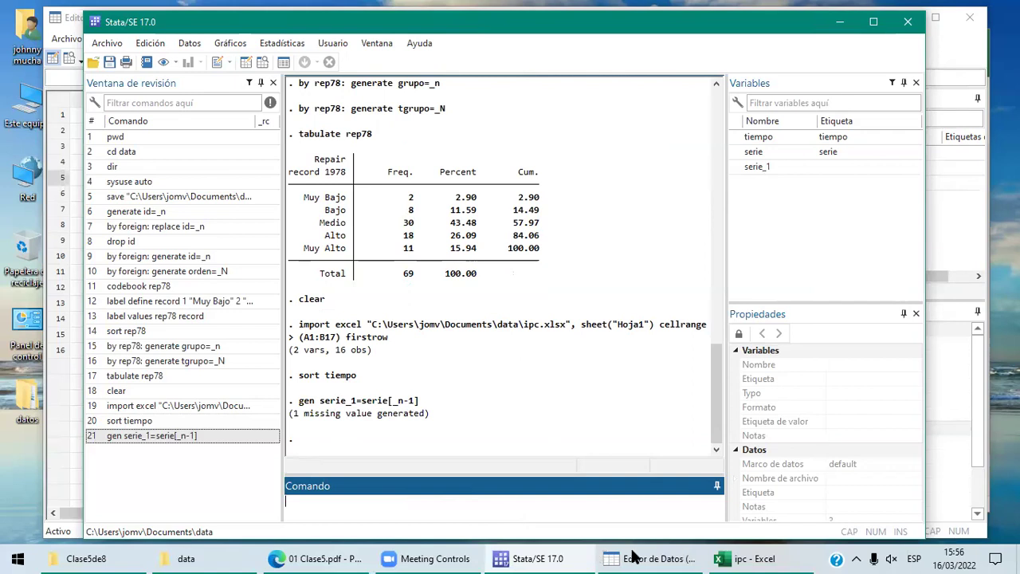
Compare serie_1 with serie in the Data Editor, revisit the slide's general lag syntax and return to the main Stata window.
{"action": "mouse_move", "coordinate": [634, 556]}
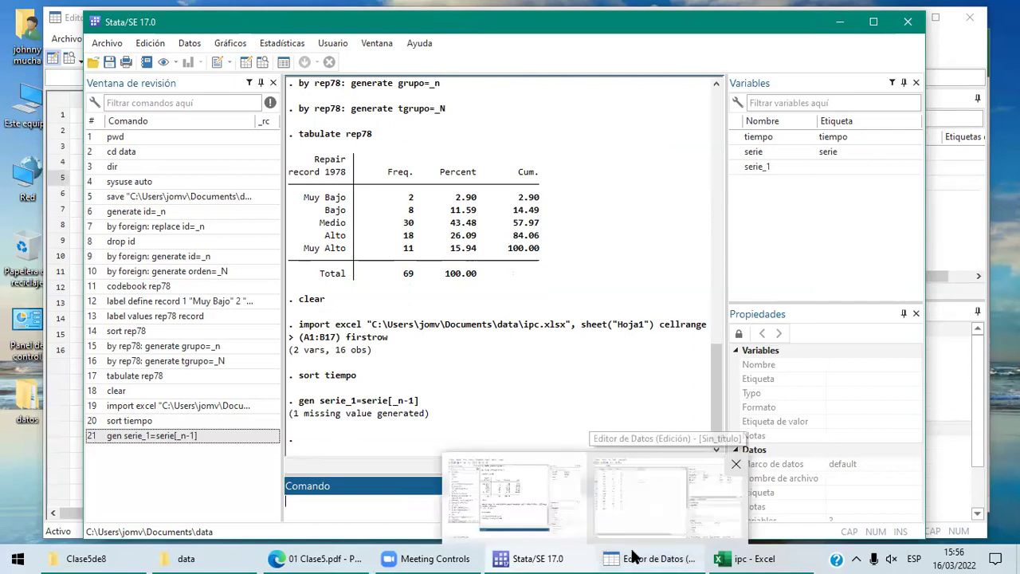
{"action": "left_click", "coordinate": [634, 556]}
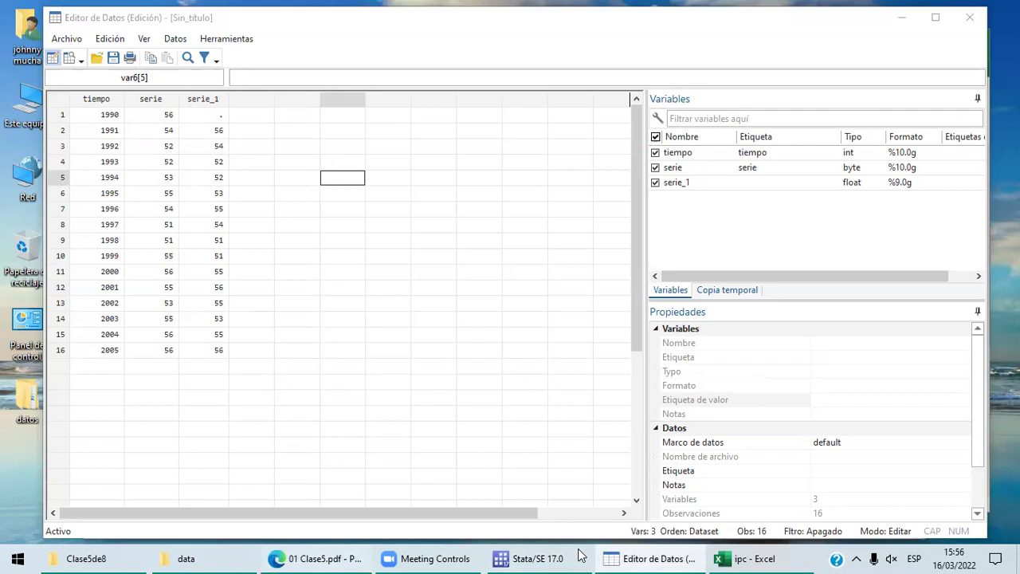
{"action": "key", "text": "alt+Tab"}
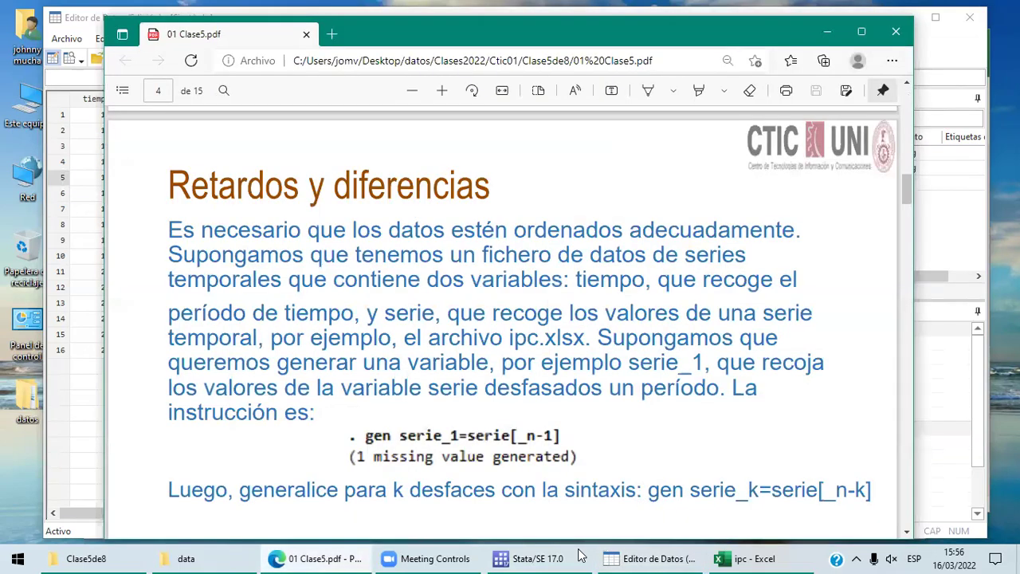
{"action": "left_click", "coordinate": [532, 559]}
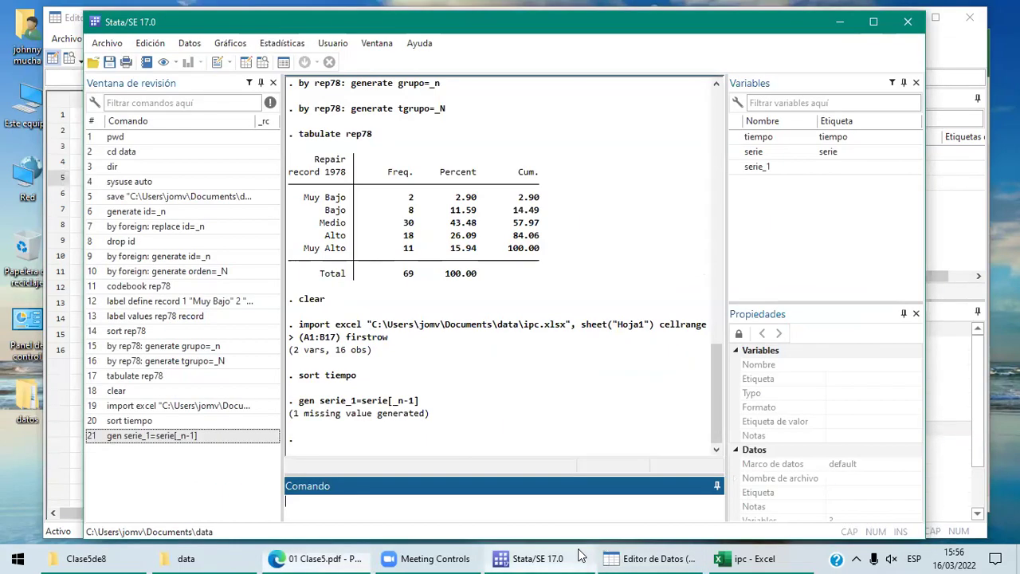
Generate the two-period lag with gen serie_2=serie[_n-2] and view the new column in the Data Editor.
{"action": "type", "text": "gen "}
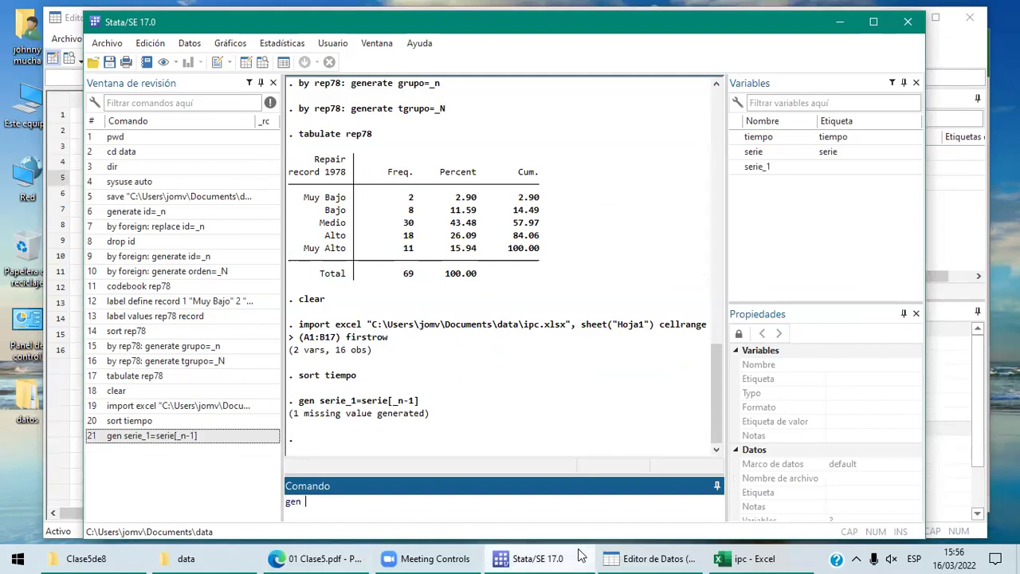
{"action": "type", "text": "serie_2=serie[_n-2"}
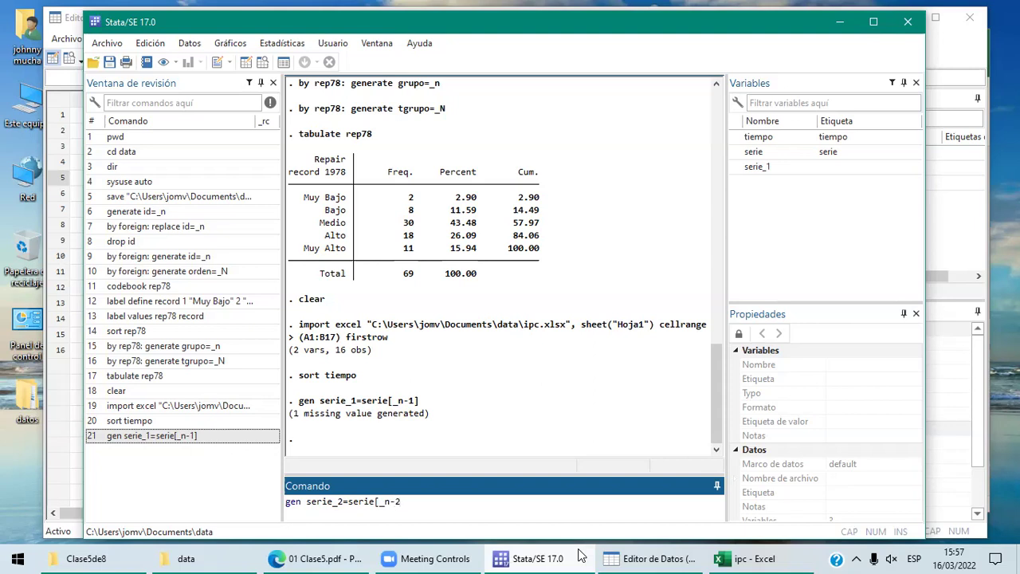
{"action": "type", "text": "]"}
{"action": "key", "text": "Return"}
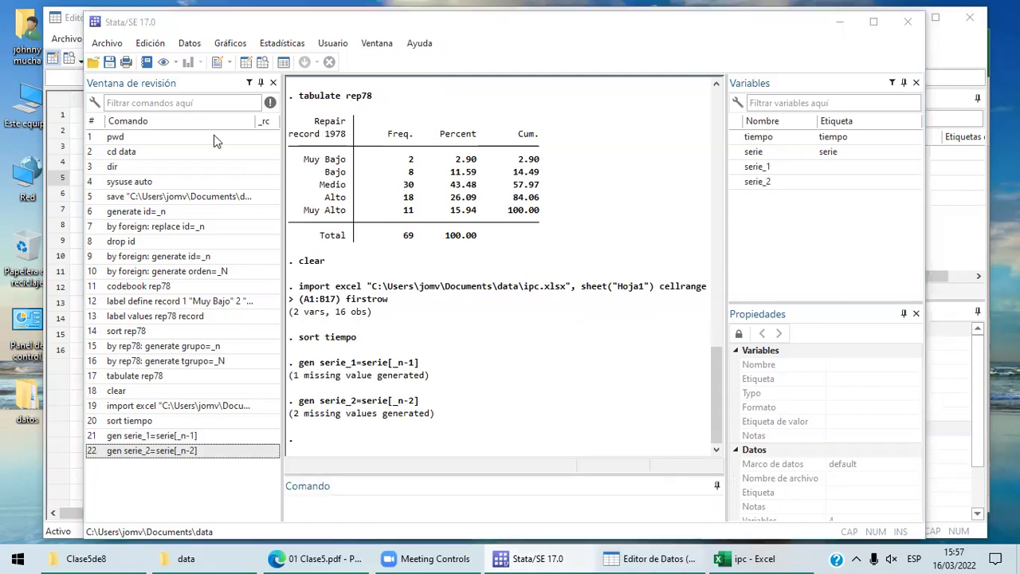
{"action": "left_click", "coordinate": [658, 558]}
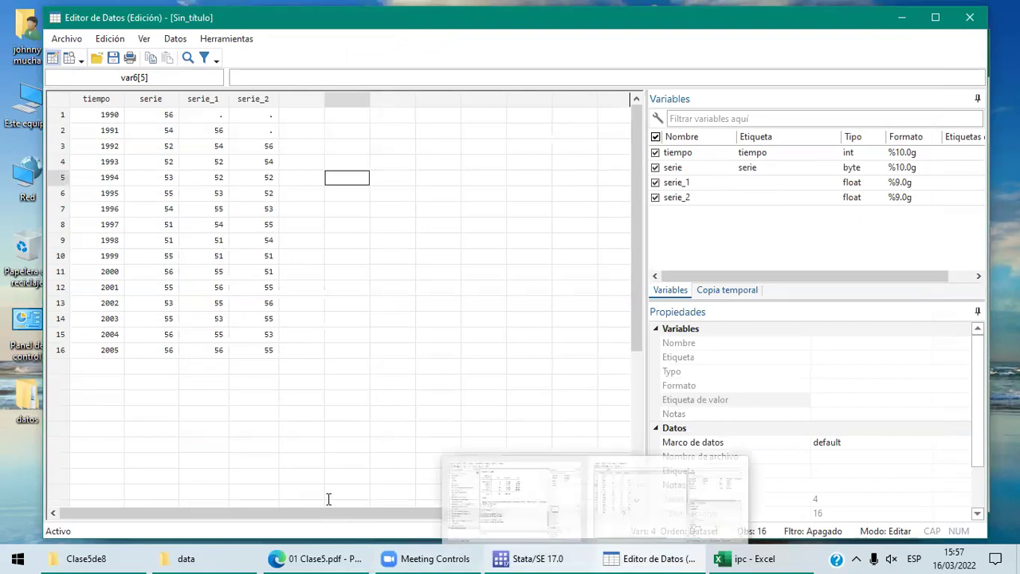
Generate the three-period lag with gen serie_3=serie[_n-3] and view the new column in the Data Editor.
{"action": "key", "text": "alt+Tab"}
{"action": "type", "text": "ge"}
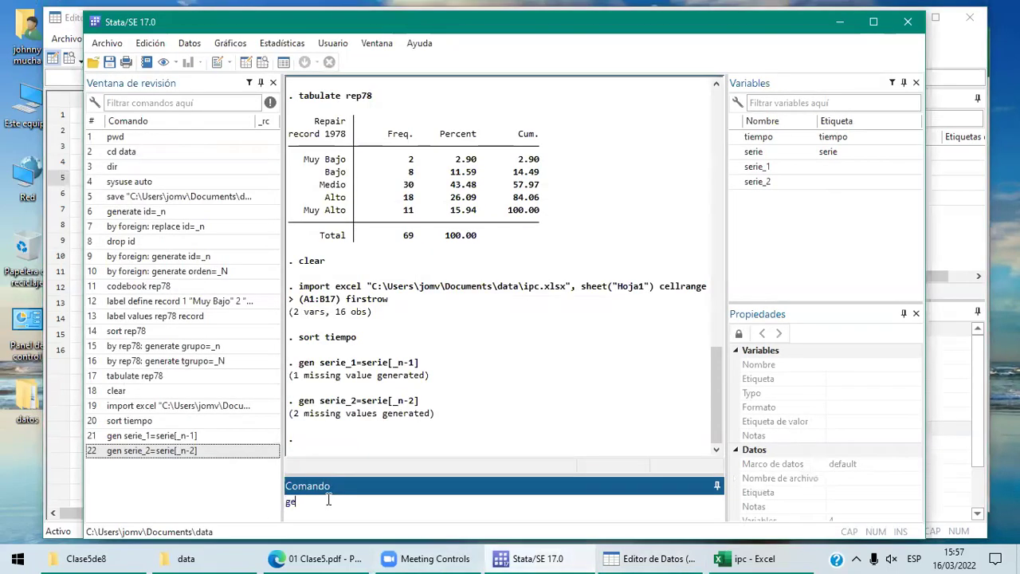
{"action": "type", "text": "n serie_3"}
{"action": "mouse_move", "coordinate": [452, 555]}
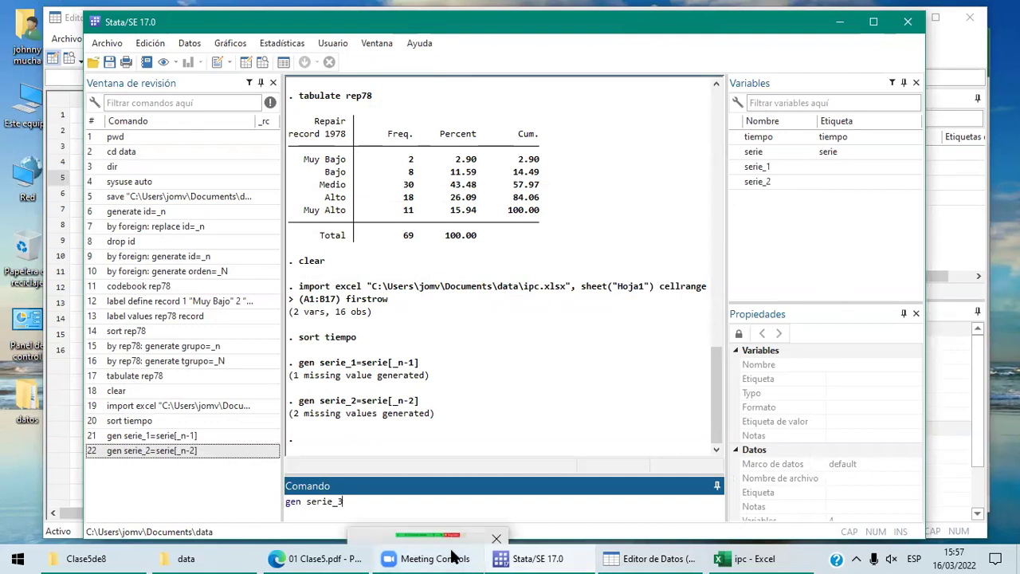
{"action": "type", "text": "="}
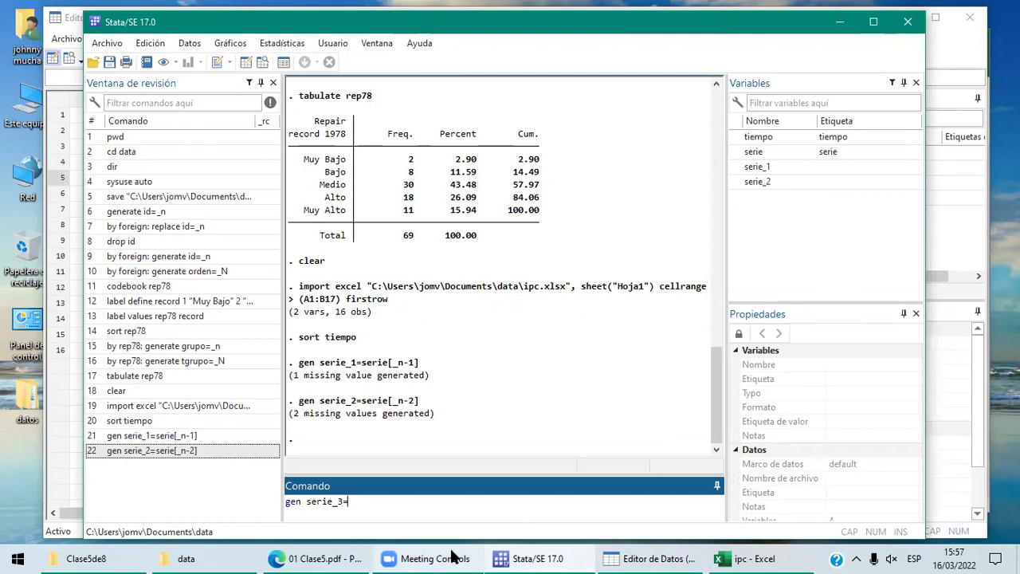
{"action": "type", "text": "ser"}
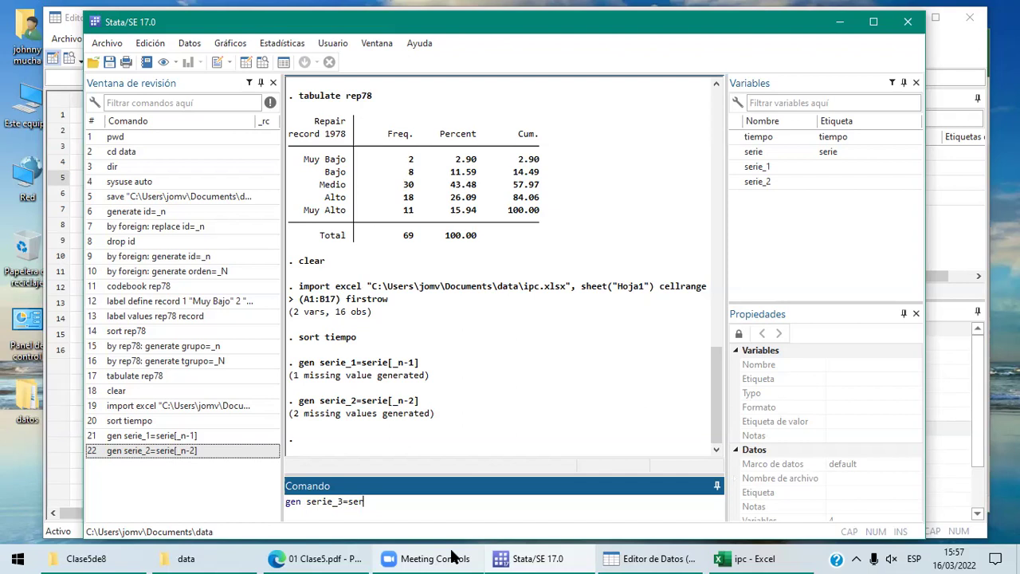
{"action": "type", "text": "ie[_n-3]"}
{"action": "key", "text": "Return"}
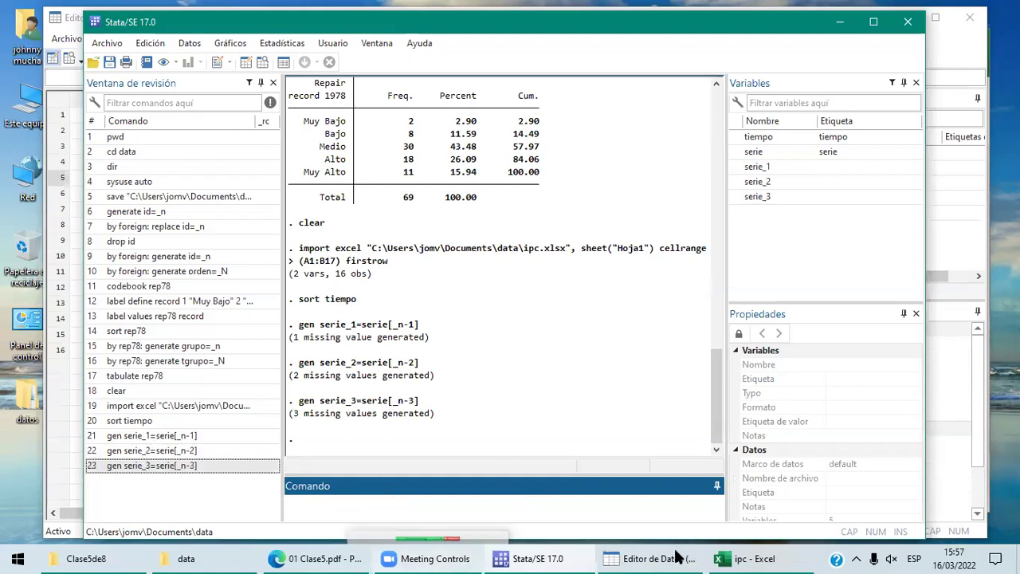
{"action": "key", "text": "alt+Tab"}
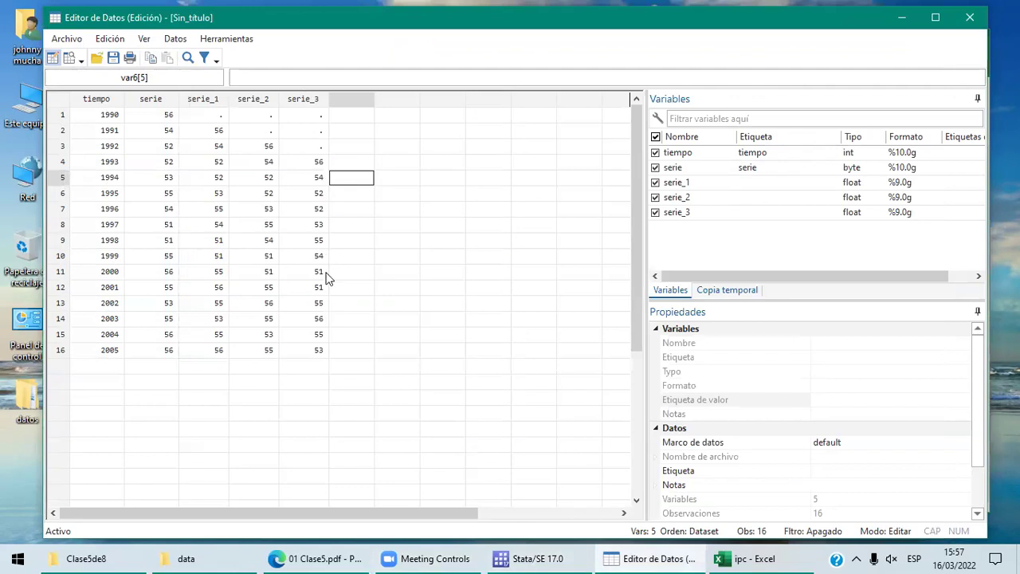
Return to the main Stata window and generate the four-period lag with gen serie_4=serie[_n-4].
{"action": "left_click", "coordinate": [542, 556]}
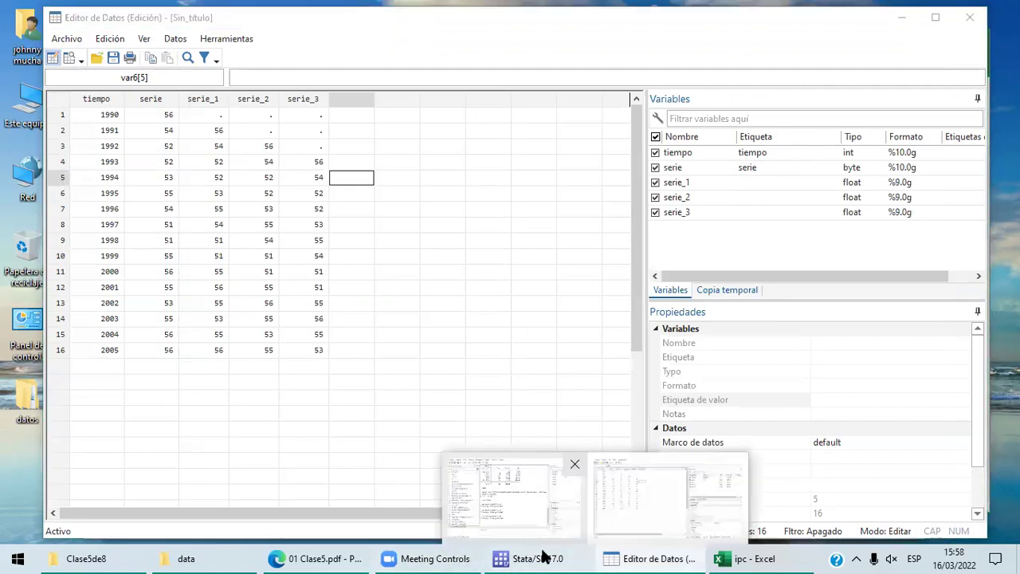
{"action": "left_click", "coordinate": [543, 555]}
{"action": "type", "text": "gen se"}
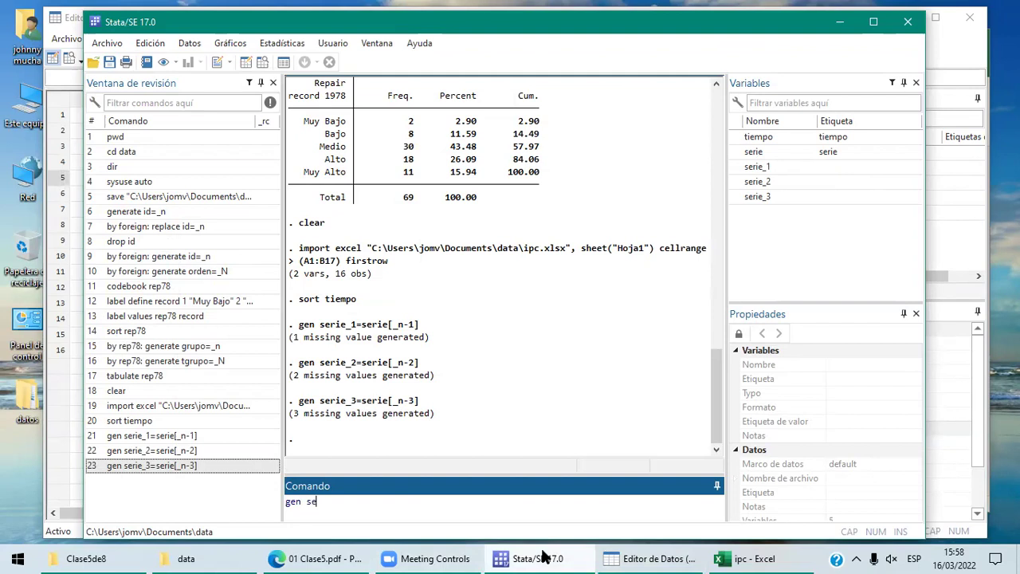
{"action": "type", "text": "rie_4=serie"}
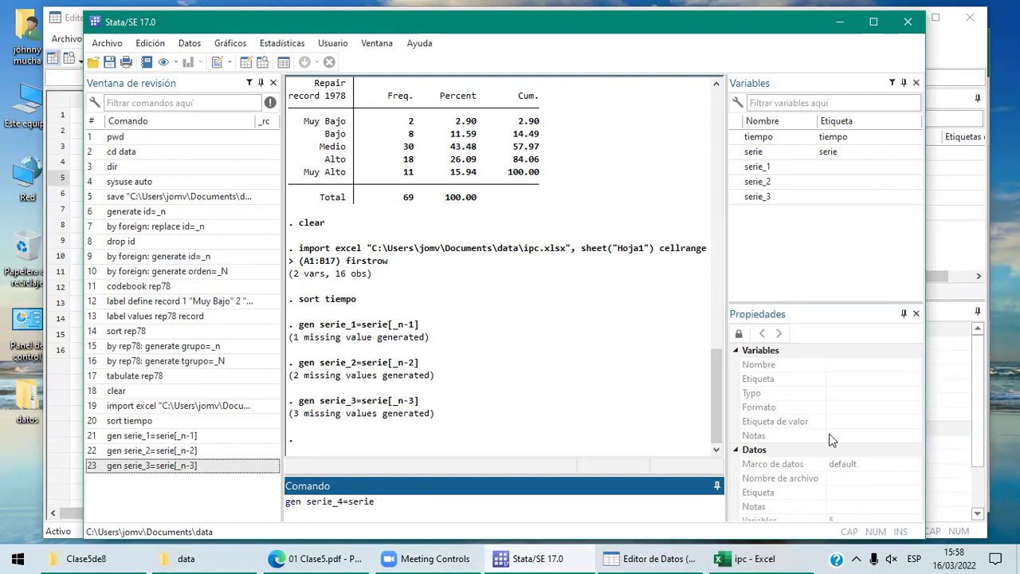
{"action": "type", "text": "[_n-4*"}
{"action": "key", "text": "BackSpace"}
{"action": "type", "text": "]"}
{"action": "key", "text": "Return"}
Generate the five-period lag with gen serie_5=serie[_n-5] and view the lag columns in the Data Editor.
{"action": "type", "text": "gen serie_5=serie["}
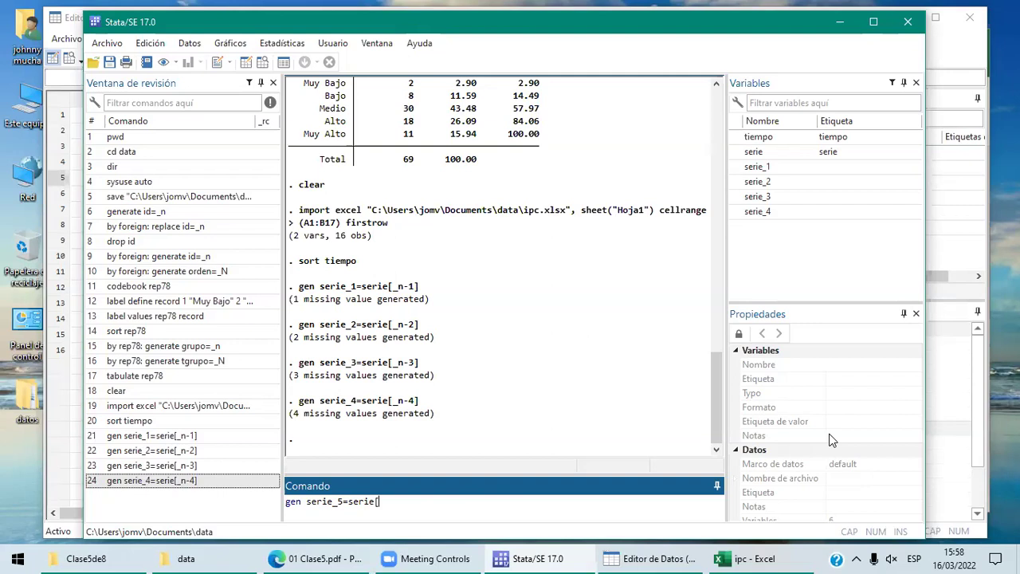
{"action": "type", "text": "_n-5]"}
{"action": "key", "text": "Return"}
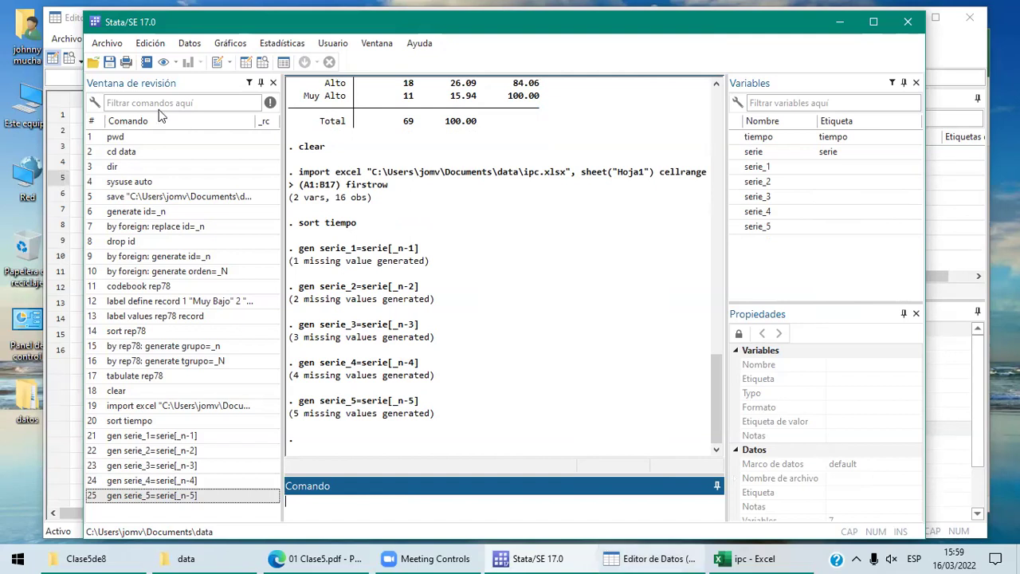
{"action": "key", "text": "alt+Tab"}
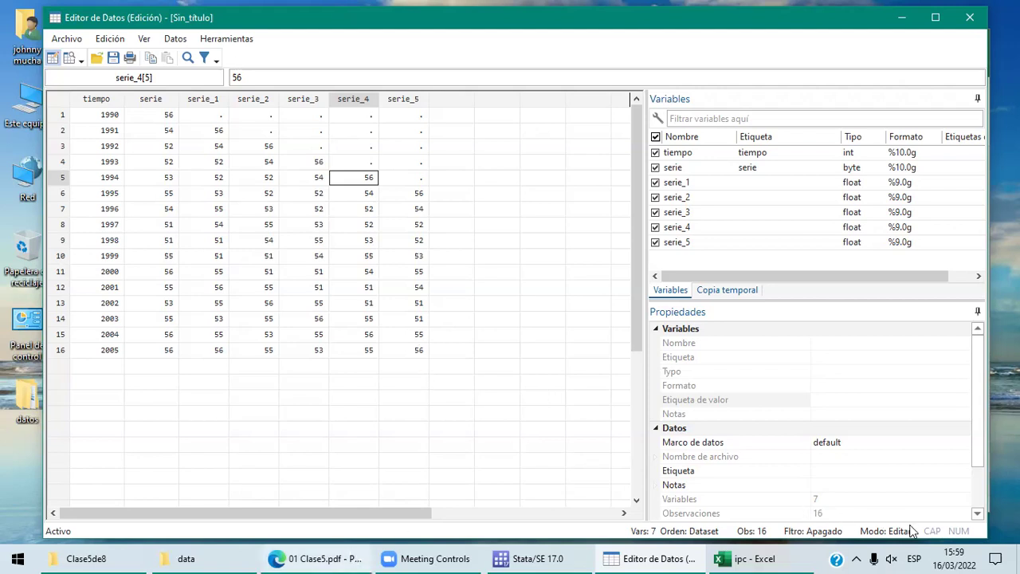
Switch to 01 Clase5.pdf and read the slides on lagged variables and the differences of serie.
{"action": "key", "text": "alt+Tab"}
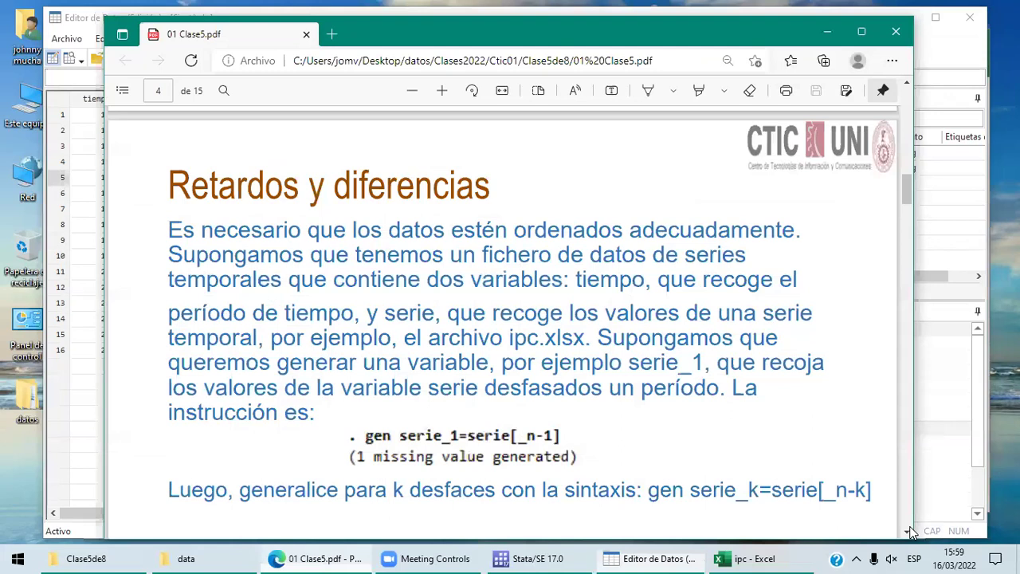
{"action": "scroll", "coordinate": [271, 239], "scroll_direction": "down", "scroll_amount": 5}
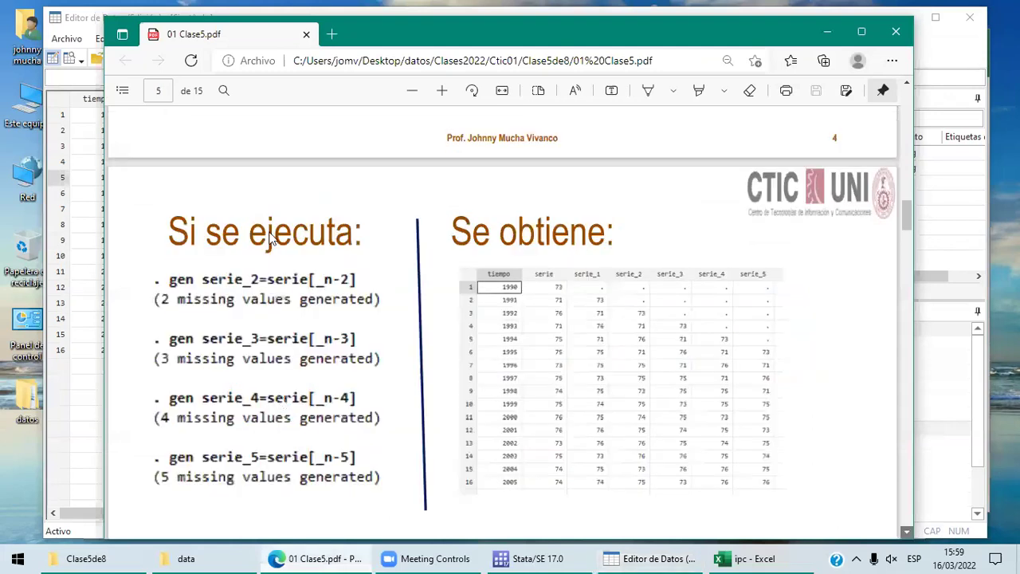
{"action": "scroll", "coordinate": [362, 438], "scroll_direction": "down", "scroll_amount": 1}
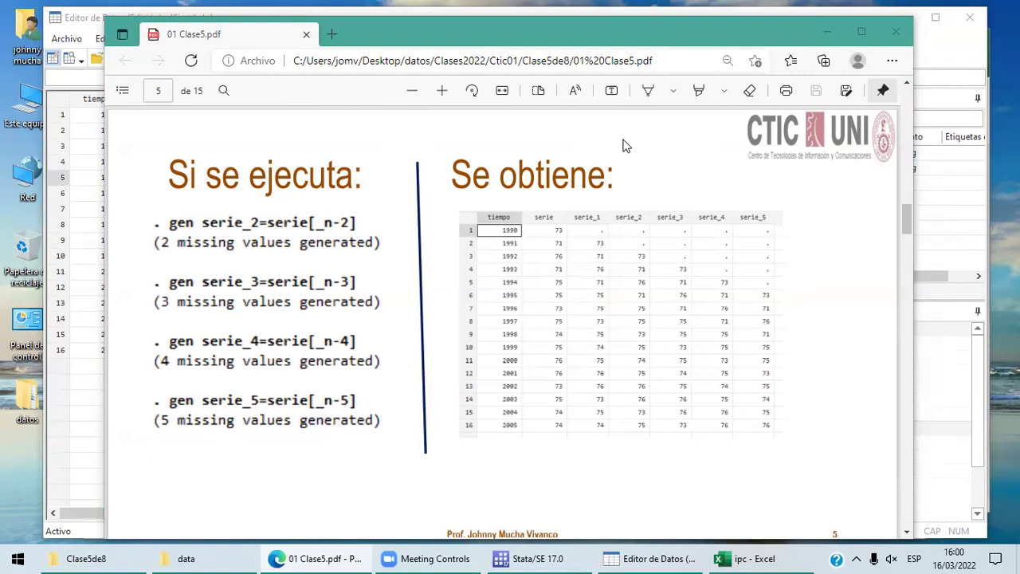
{"action": "left_click", "coordinate": [907, 532]}
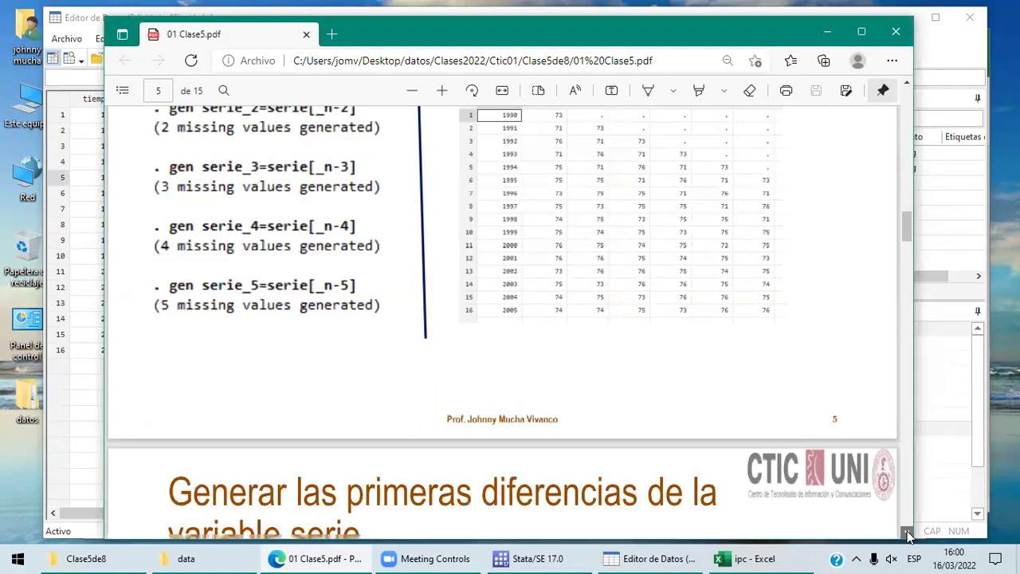
{"action": "left_click", "coordinate": [907, 531]}
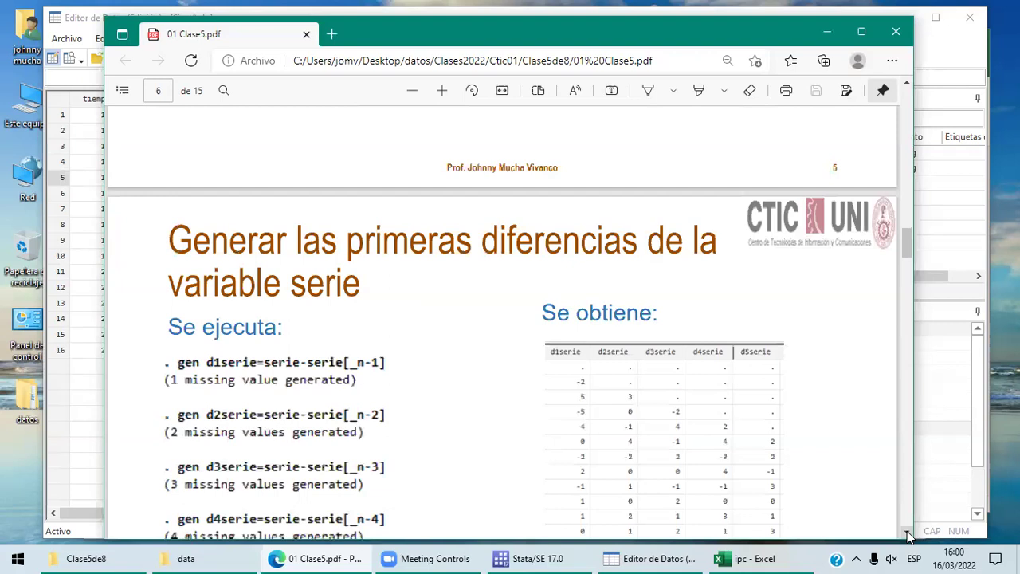
{"action": "left_click", "coordinate": [908, 536]}
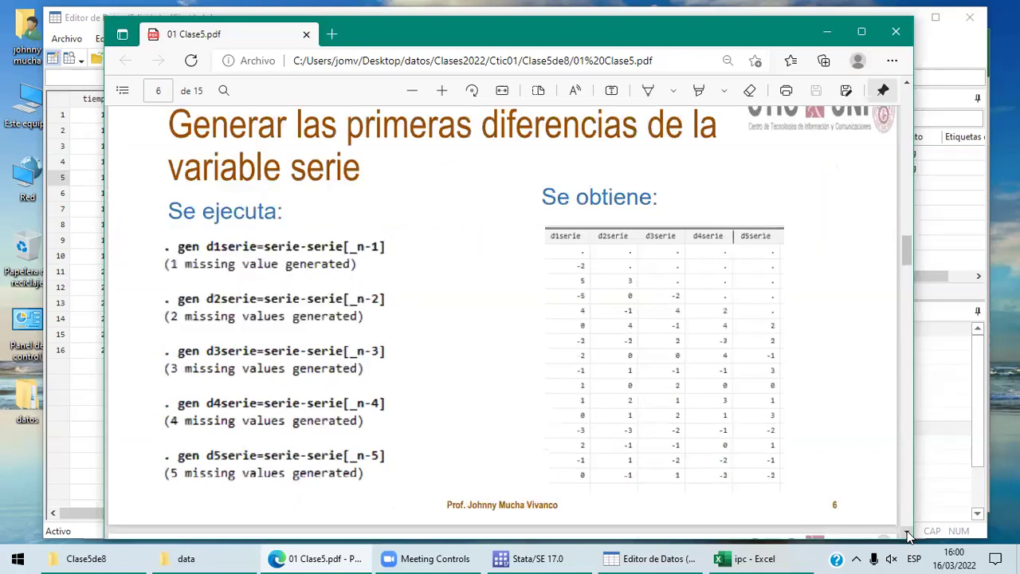
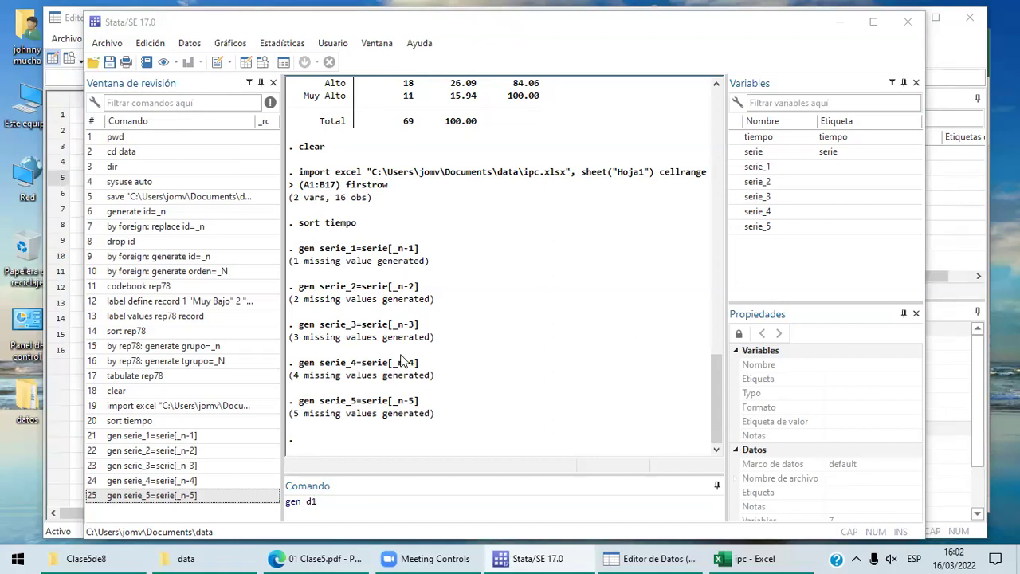
Check the differences slide, return to Stata and generate the first difference with gen d1serie=serie-serie[_n-1].
{"action": "left_click", "coordinate": [349, 557]}
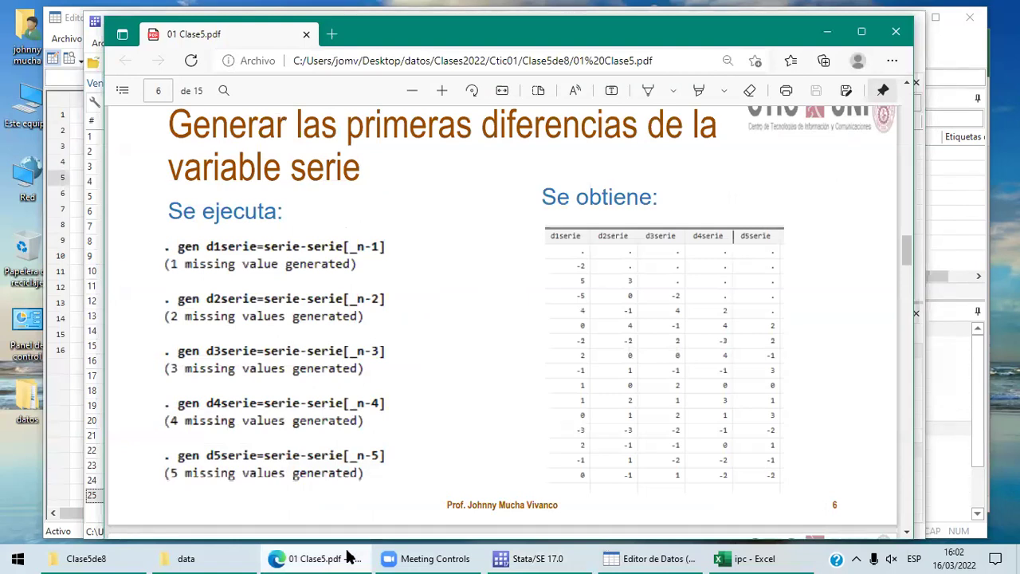
{"action": "left_click", "coordinate": [535, 558]}
{"action": "type", "text": "1se"}
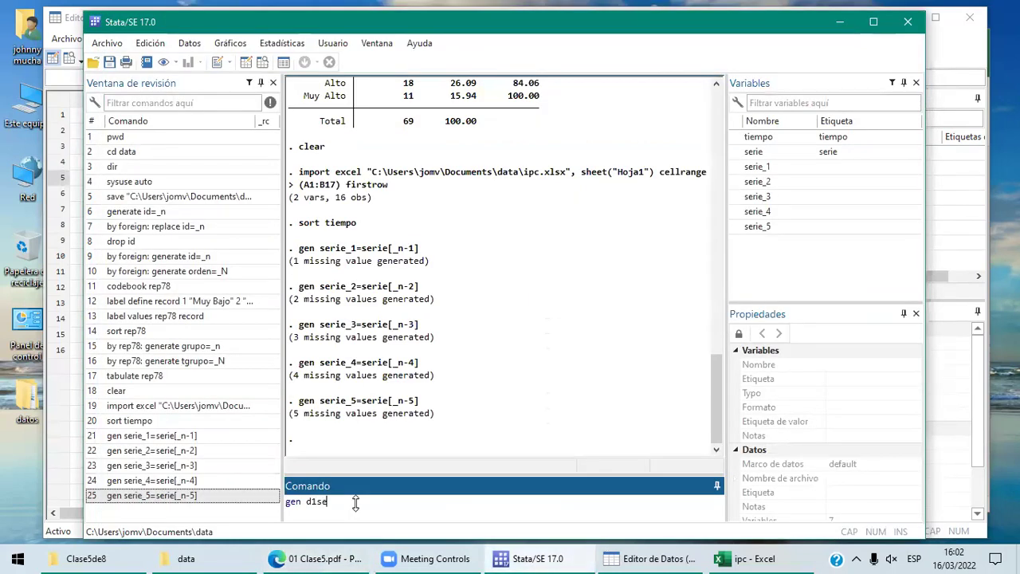
{"action": "type", "text": "rie=serie-se"}
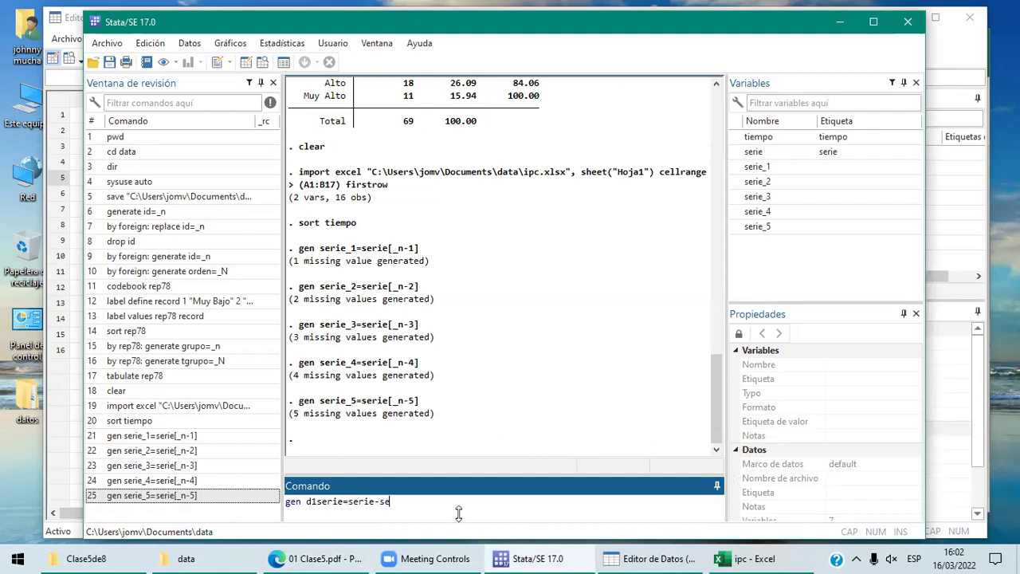
{"action": "type", "text": "rie[_n-1]"}
{"action": "key", "text": "Return"}
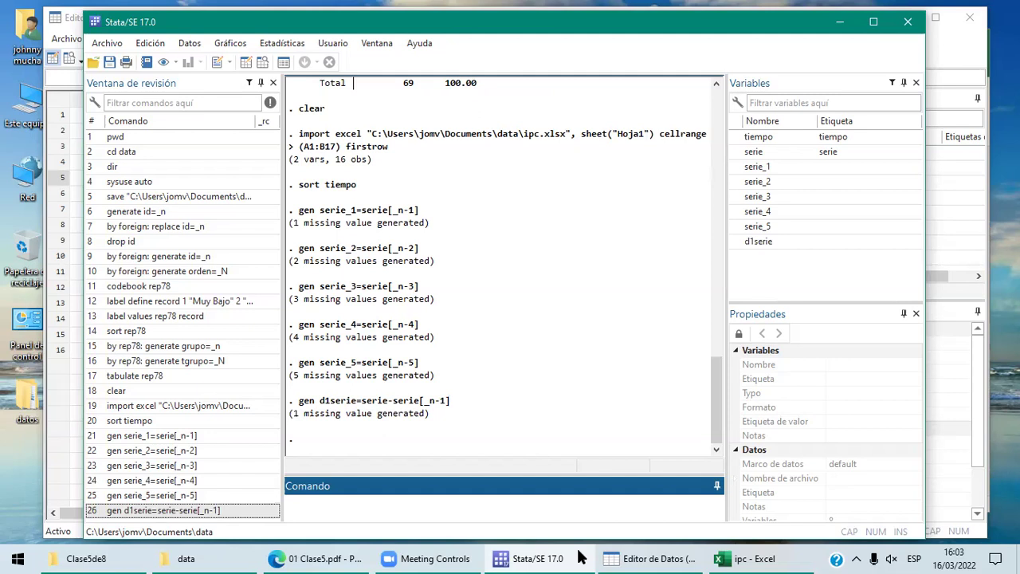
Examine the first rows of d1serie and serie_1 in the Data Editor.
{"action": "left_click", "coordinate": [650, 558]}
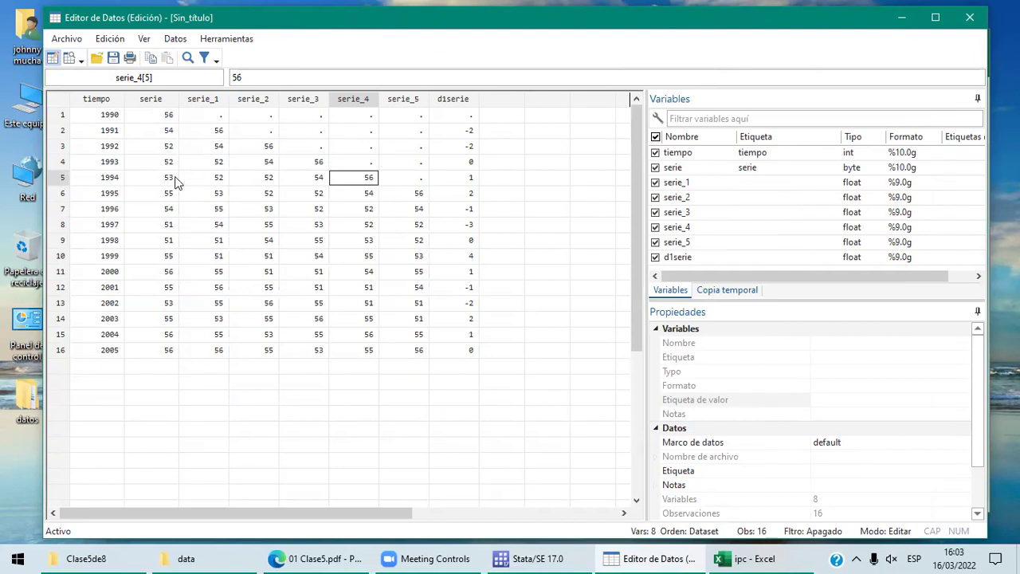
{"action": "left_click", "coordinate": [466, 116]}
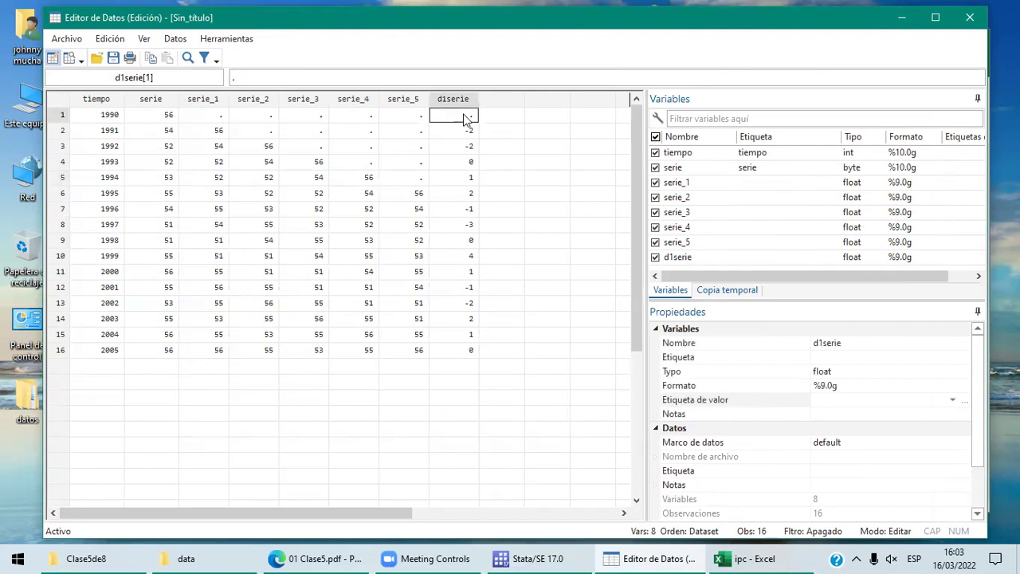
{"action": "left_click", "coordinate": [211, 116]}
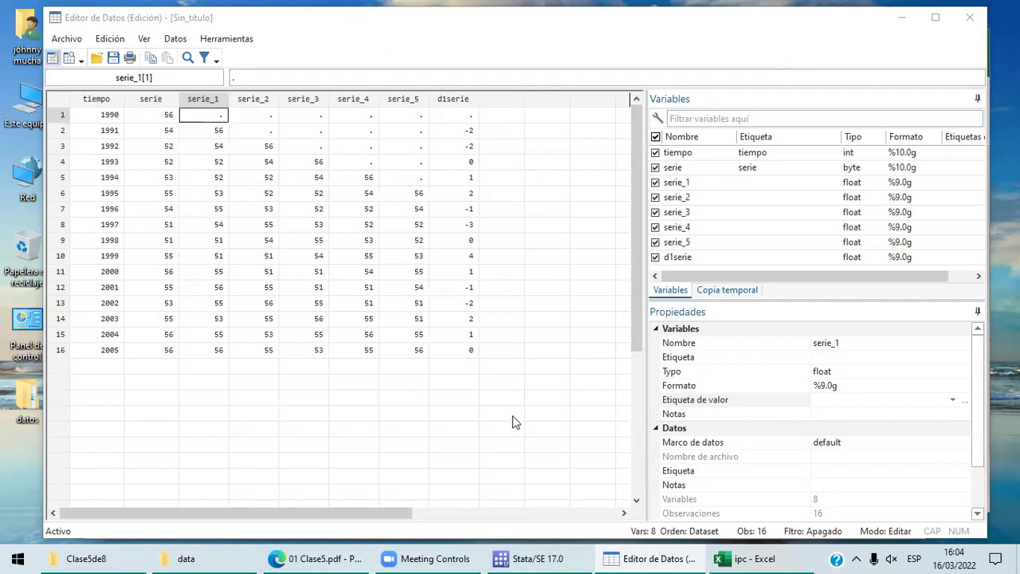
{"action": "key", "text": "alt+Tab"}
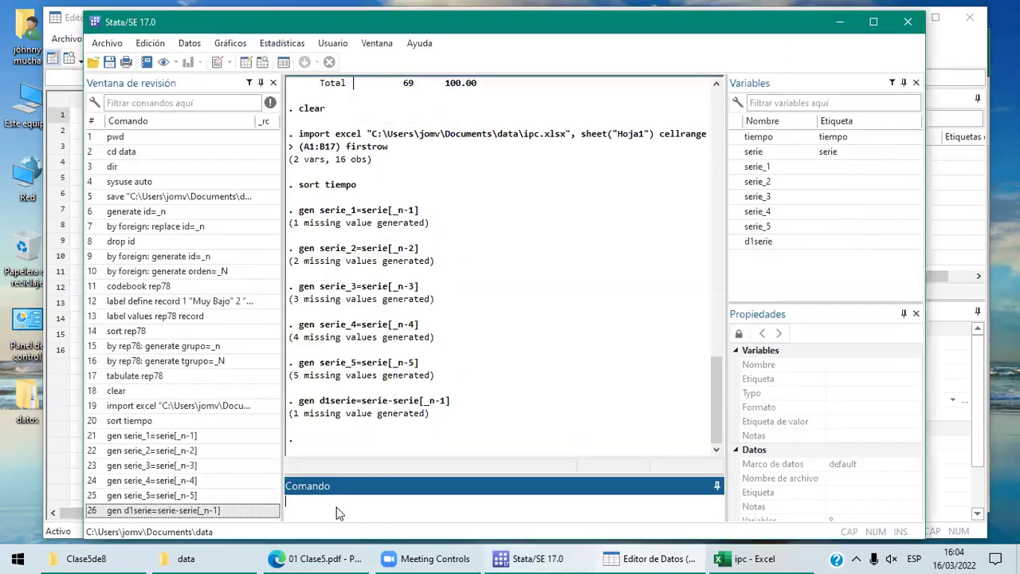
{"action": "key", "text": "Page_Up"}
{"action": "left_click", "coordinate": [430, 504]}
{"action": "key", "text": "Home"}
{"action": "key", "text": "Right"}
{"action": "key", "text": "Right"}
{"action": "key", "text": "Right"}
{"action": "key", "text": "Right"}
{"action": "key", "text": "Right"}
{"action": "key", "text": "Right"}
{"action": "key", "text": "BackSpace"}
{"action": "type", "text": "2"}
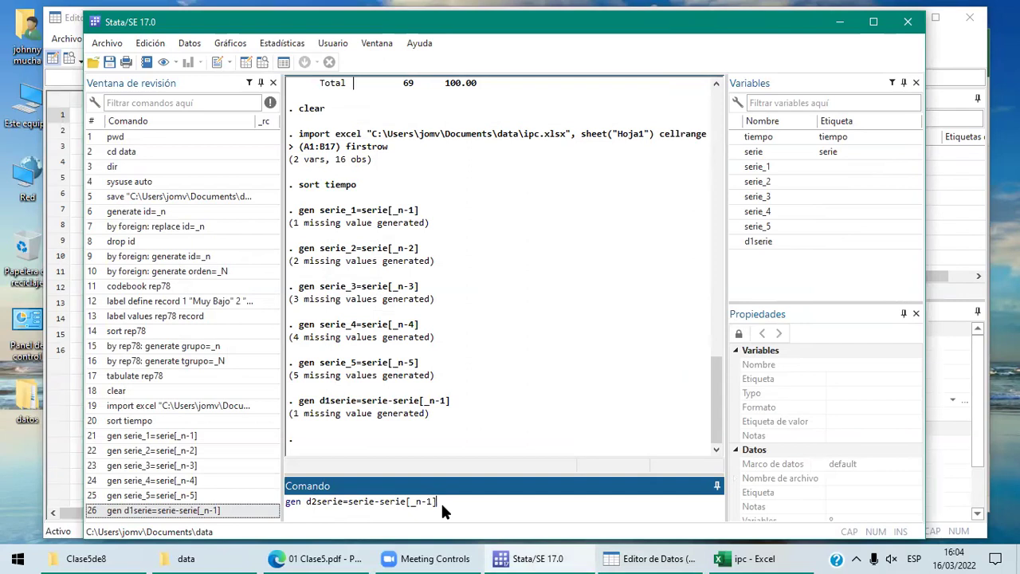
Generate the second difference variable in Stata with gen d2serie=serie-serie[_n-2].
{"action": "key", "text": "alt+Tab"}
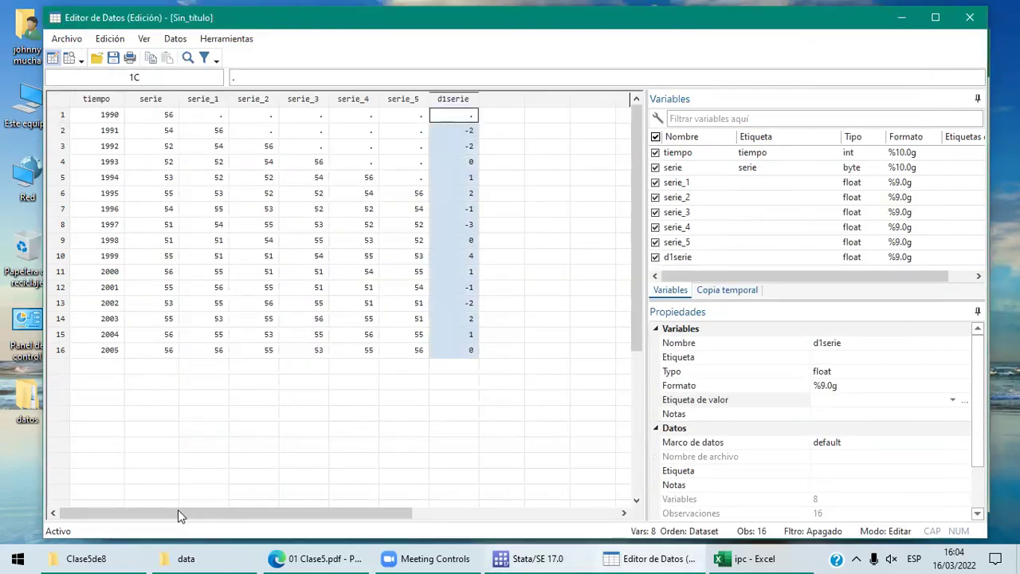
{"action": "key", "text": "alt+Tab"}
{"action": "key", "text": "Page_Up"}
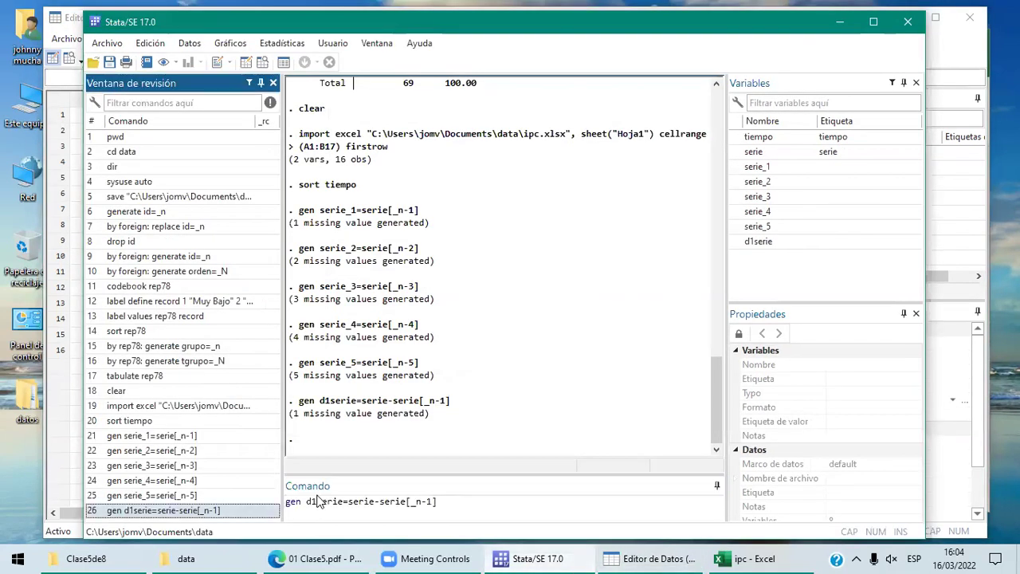
{"action": "left_click", "coordinate": [316, 498]}
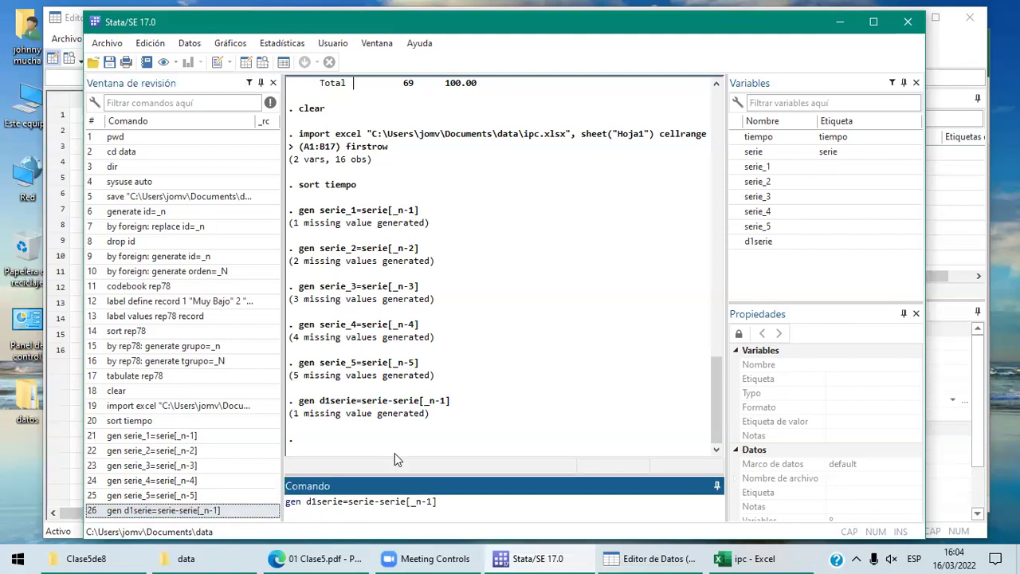
{"action": "key", "text": "BackSpace"}
{"action": "type", "text": "2"}
{"action": "left_click", "coordinate": [429, 504]}
{"action": "key", "text": "BackSpace"}
{"action": "type", "text": "2"}
{"action": "key", "text": "Return"}
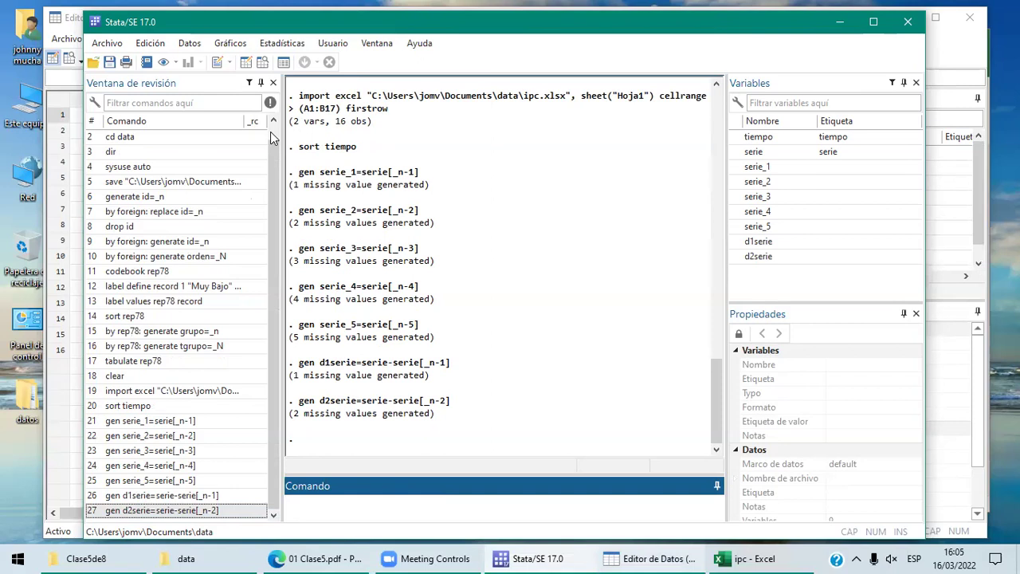
Compare d2serie with serie and serie_2 in the 1992 row of the Data Editor, and check the 2005 row.
{"action": "key", "text": "alt+Tab"}
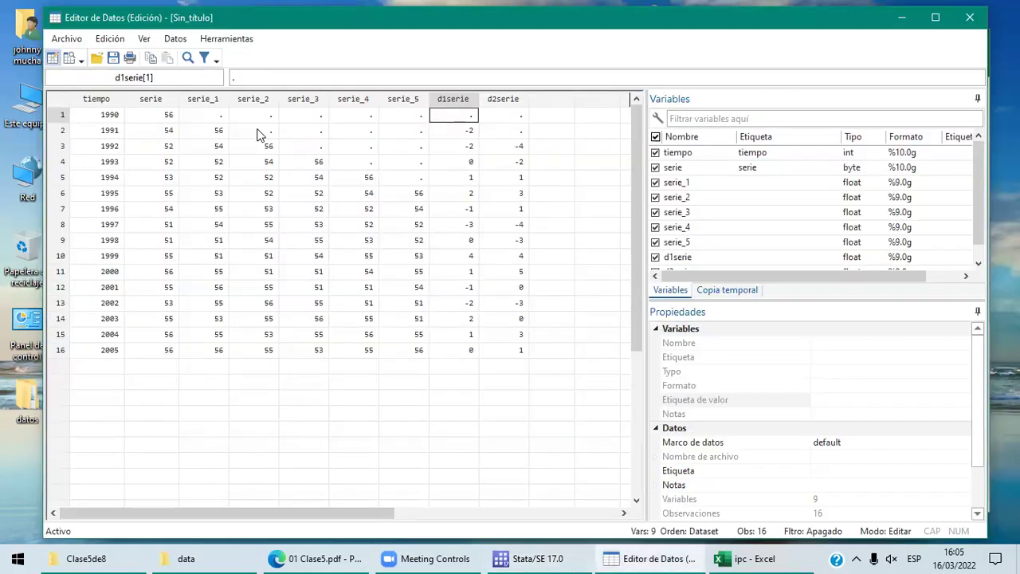
{"action": "left_click", "coordinate": [172, 152]}
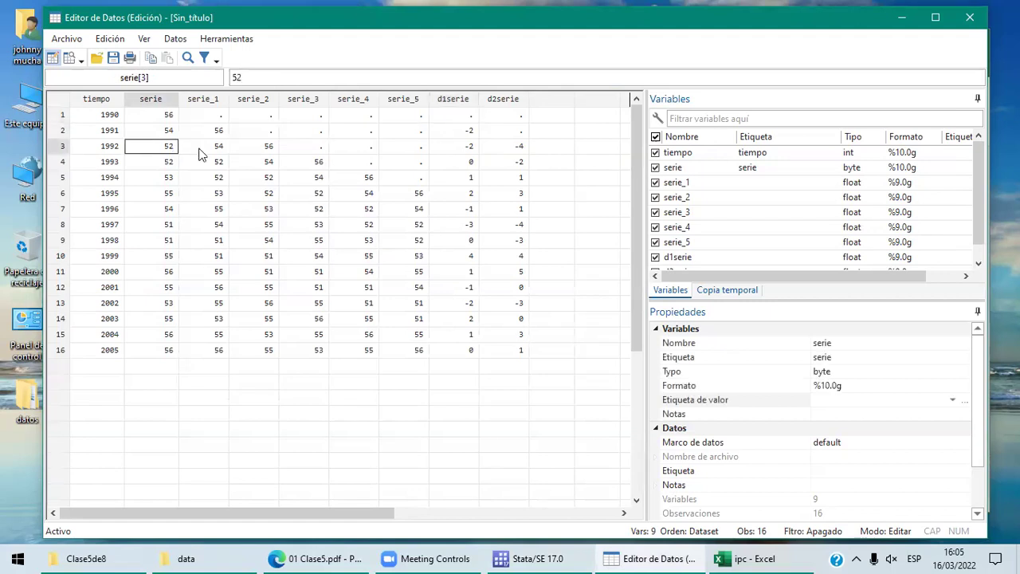
{"action": "left_click", "coordinate": [248, 153]}
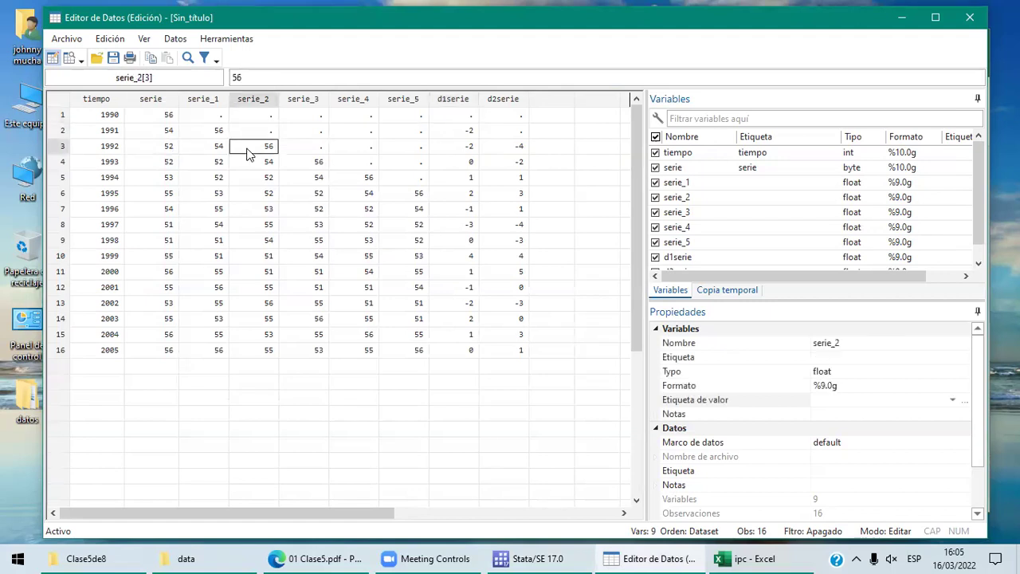
{"action": "left_click", "coordinate": [517, 149]}
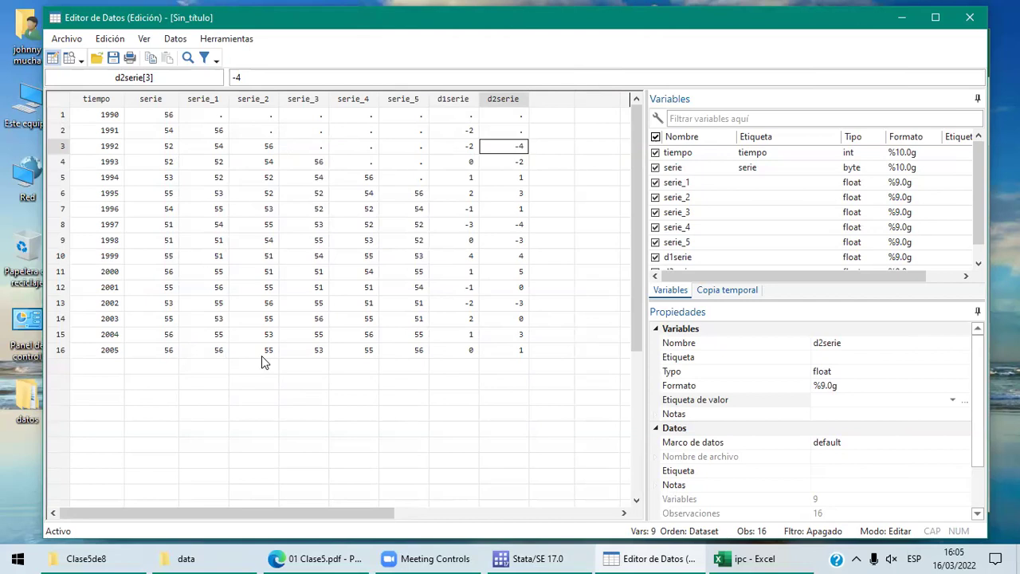
{"action": "left_click", "coordinate": [171, 351]}
{"action": "left_click", "coordinate": [524, 351]}
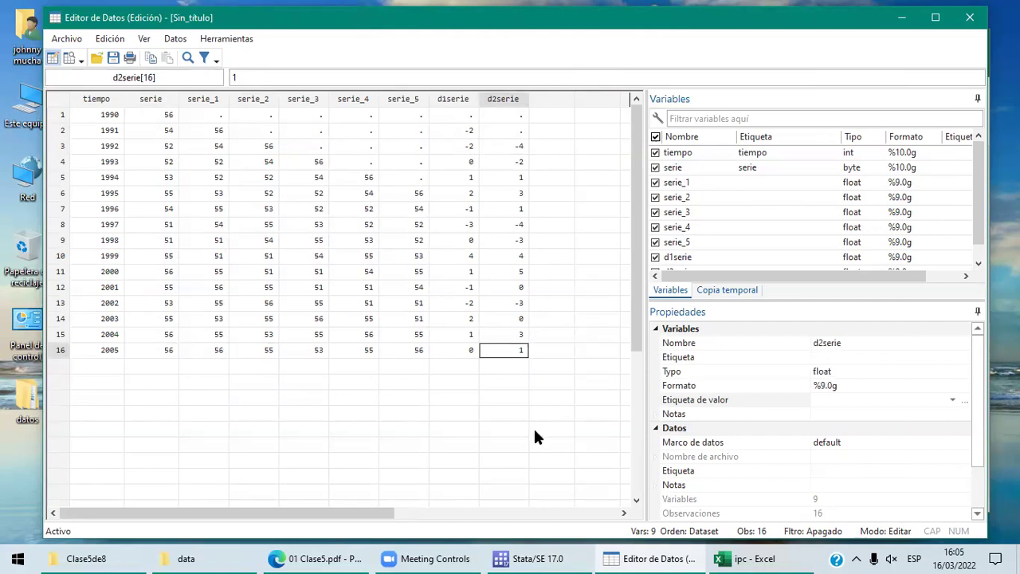
Return to the main Stata window and generate the third difference with gen d3serie=serie-serie[_n-3].
{"action": "left_click", "coordinate": [558, 558]}
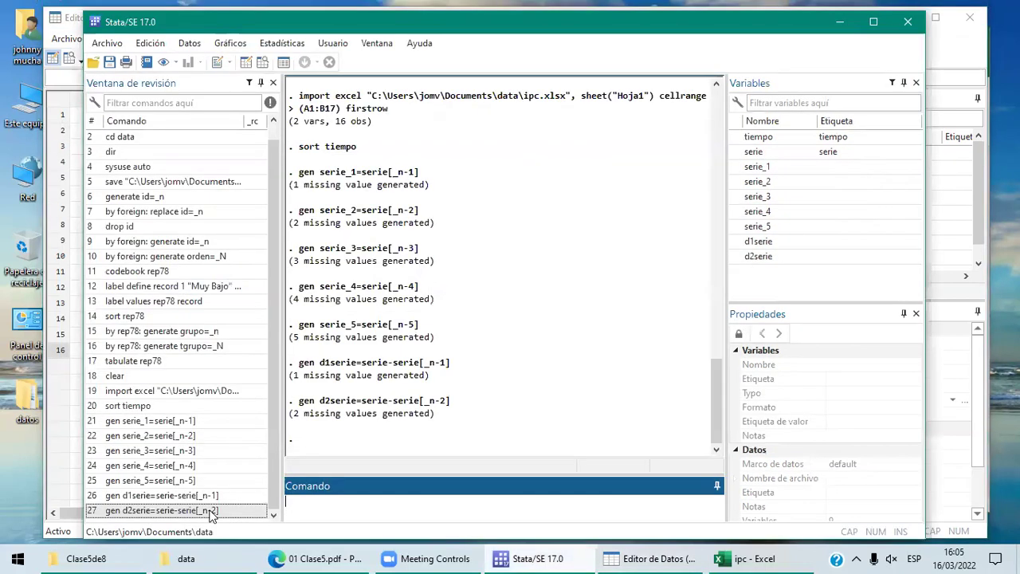
{"action": "left_click", "coordinate": [212, 510]}
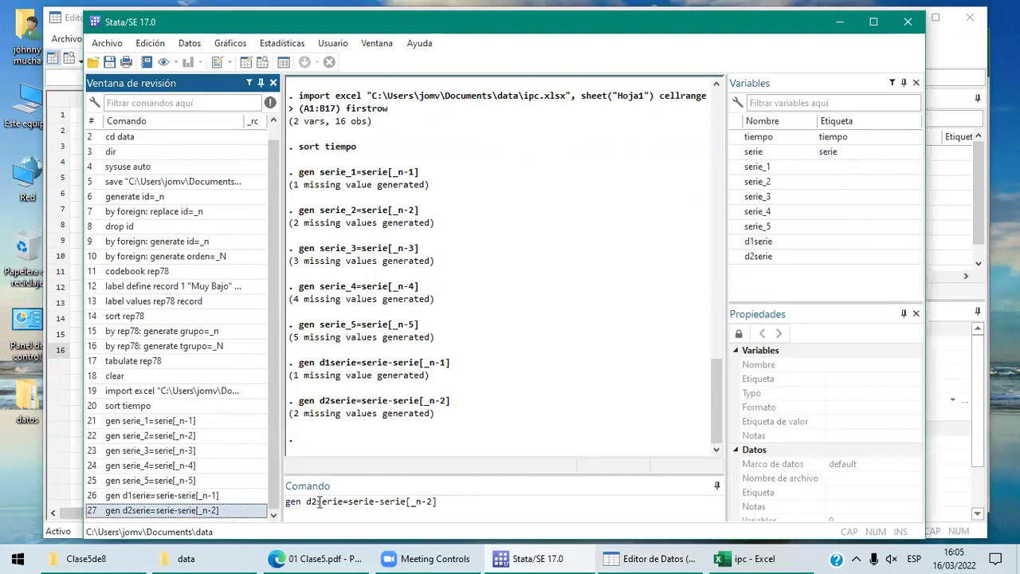
{"action": "left_click", "coordinate": [319, 501]}
{"action": "key", "text": "BackSpace"}
{"action": "type", "text": "3"}
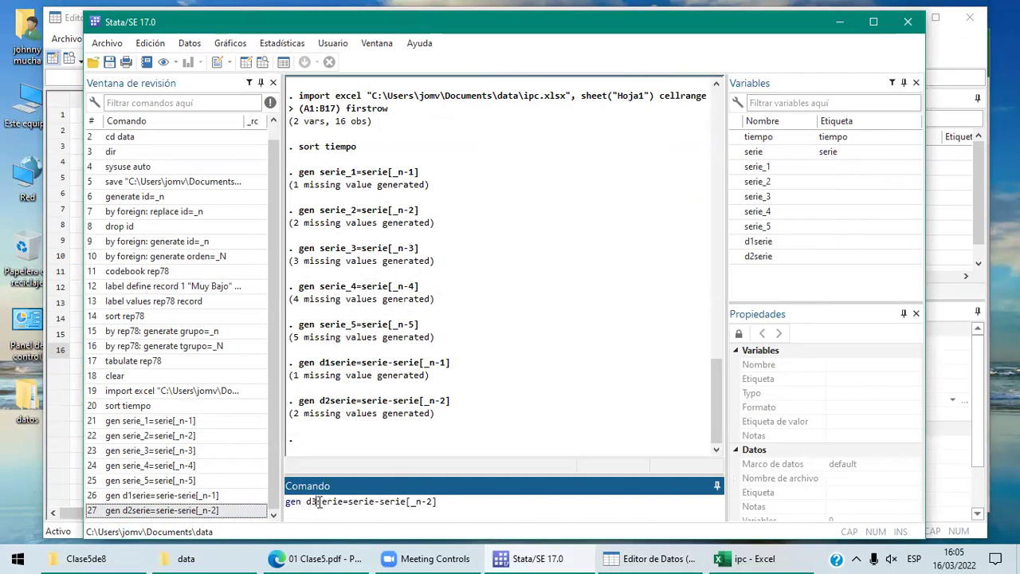
{"action": "left_click", "coordinate": [429, 503]}
{"action": "type", "text": "3"}
{"action": "type", "text": "3"}
{"action": "key", "text": "Delete"}
{"action": "key", "text": "Return"}
Generate the fourth difference by adapting the last command to gen d4serie=serie-serie[_n-4].
{"action": "key", "text": "Page_Up"}
{"action": "left_click", "coordinate": [317, 503]}
{"action": "key", "text": "BackSpace"}
{"action": "type", "text": "44"}
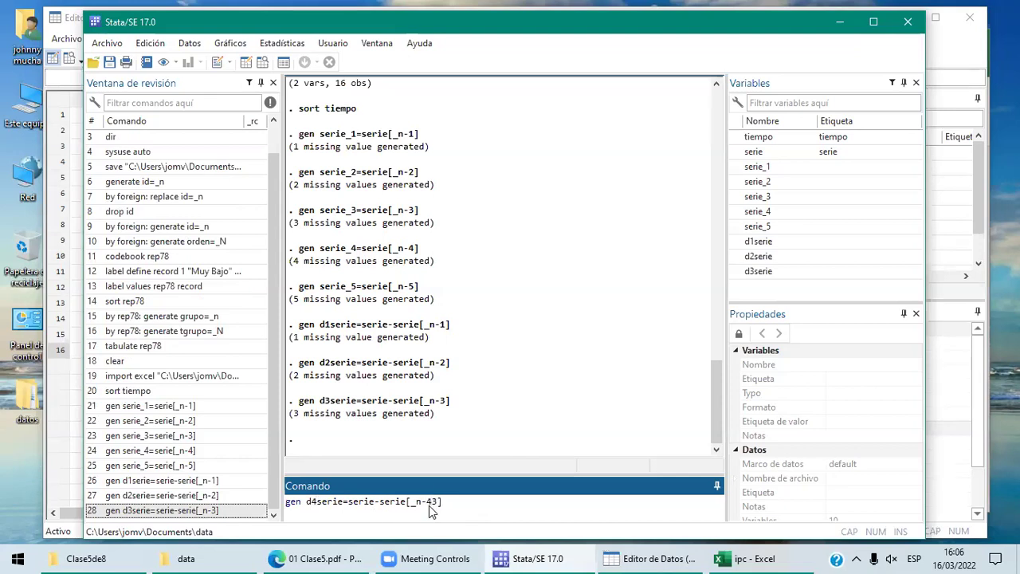
{"action": "key", "text": "Delete"}
{"action": "key", "text": "Return"}
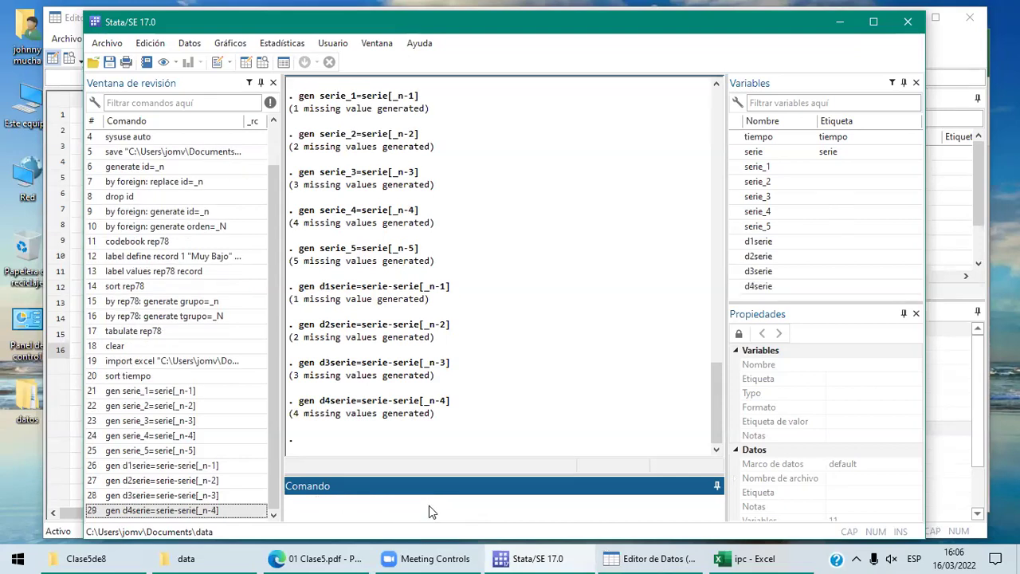
Generate the fifth difference by adapting the previous command to gen d5serie=serie-serie[_n-5].
{"action": "left_click", "coordinate": [214, 511]}
{"action": "left_click", "coordinate": [316, 502]}
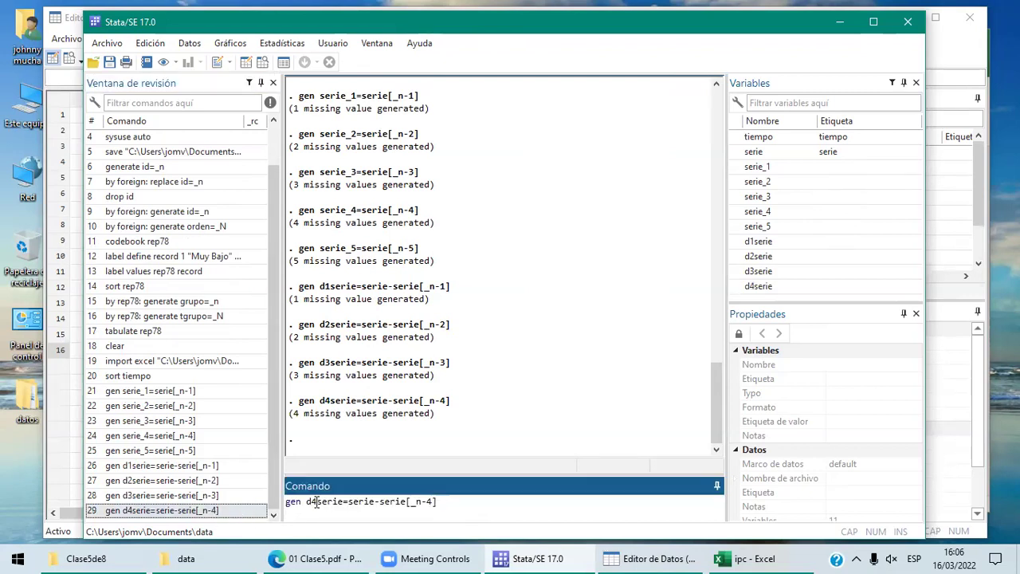
{"action": "key", "text": "BackSpace"}
{"action": "type", "text": "5"}
{"action": "left_click", "coordinate": [430, 502]}
{"action": "type", "text": "5"}
{"action": "key", "text": "Delete"}
{"action": "key", "text": "Return"}
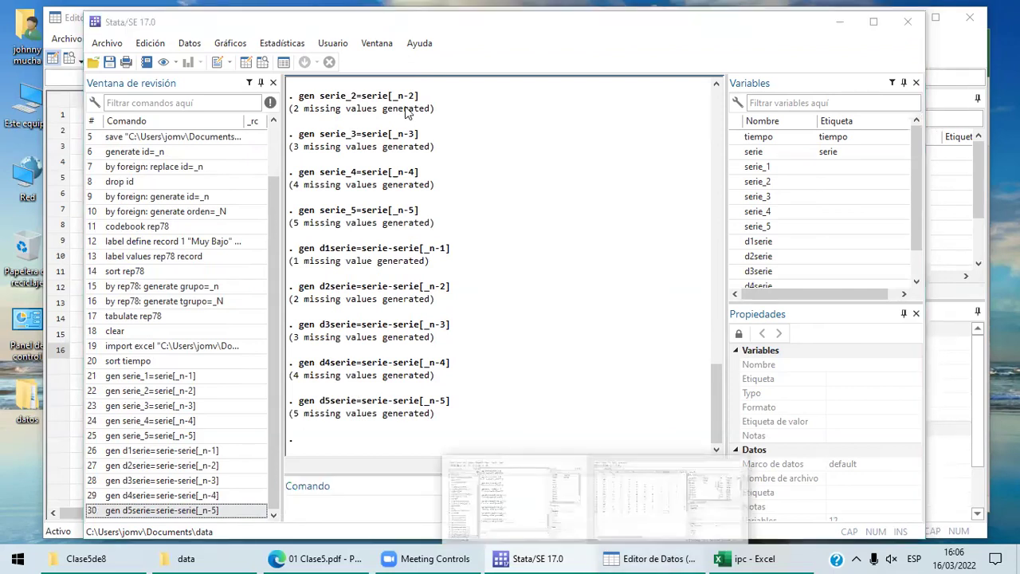
Examine the d4serie and d5serie columns in the Data Editor.
{"action": "scroll", "coordinate": [490, 98], "scroll_direction": "right", "scroll_amount": 3}
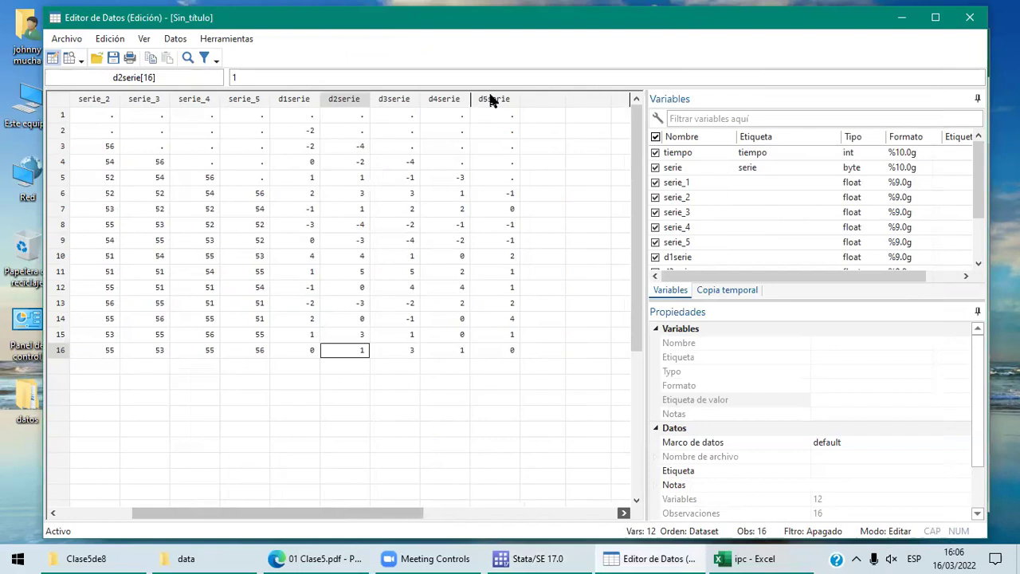
{"action": "left_click", "coordinate": [463, 99]}
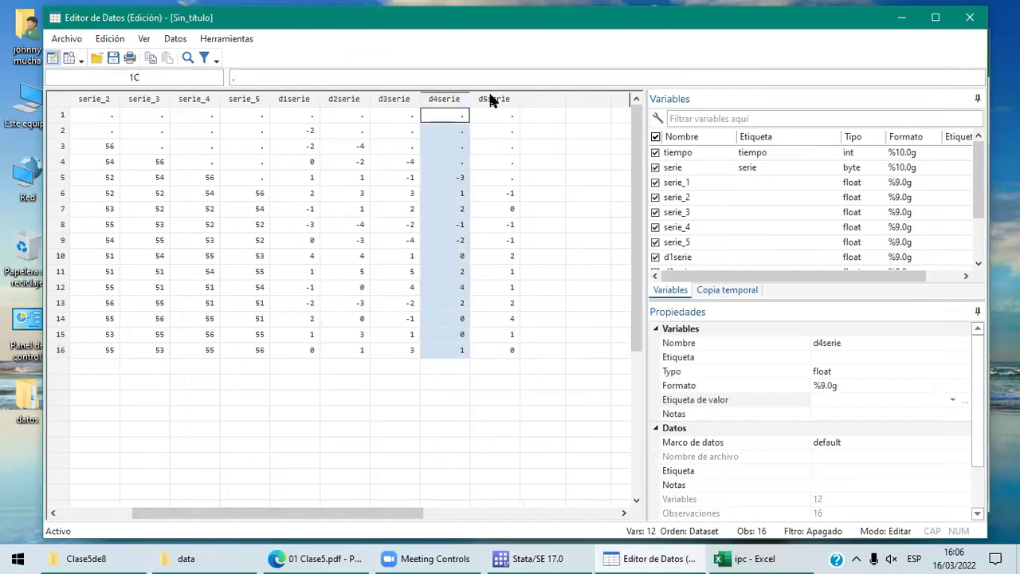
{"action": "left_click", "coordinate": [493, 98]}
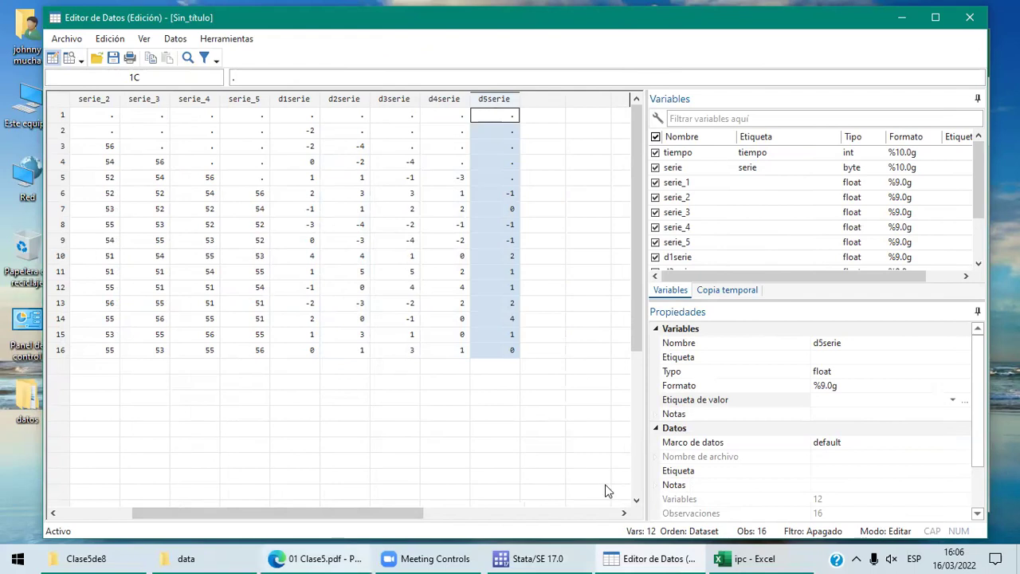
Switch to 01 Clase5.pdf, check the differences slide and read the Caso1 exercise on page 7.
{"action": "key", "text": "alt+Tab"}
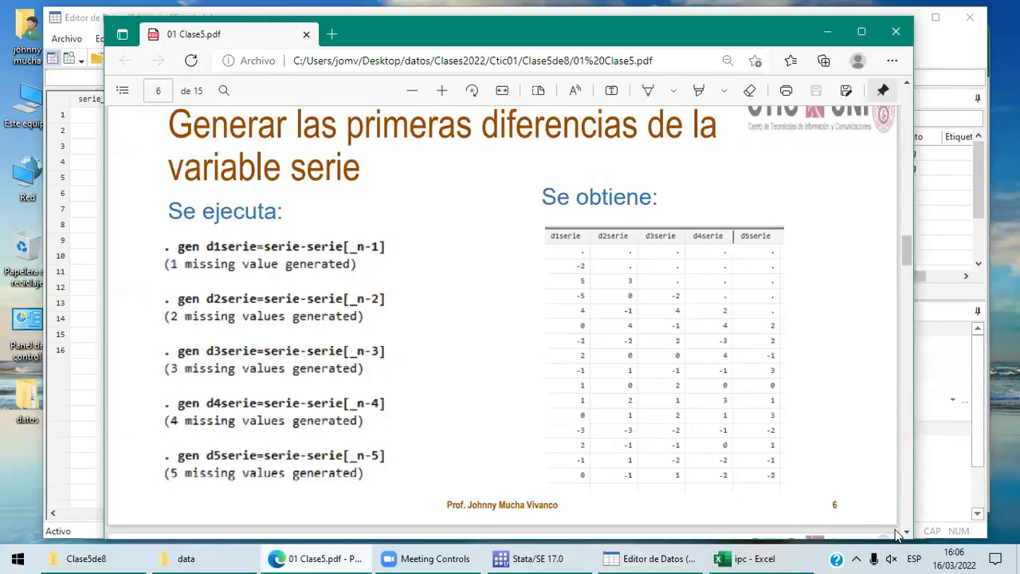
{"action": "left_click", "coordinate": [907, 532]}
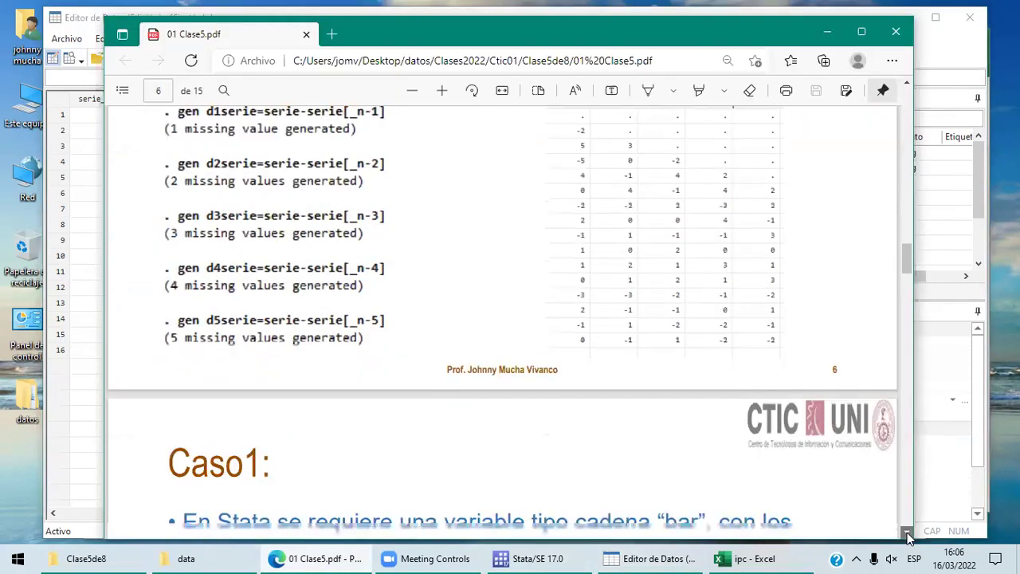
{"action": "left_click", "coordinate": [908, 535]}
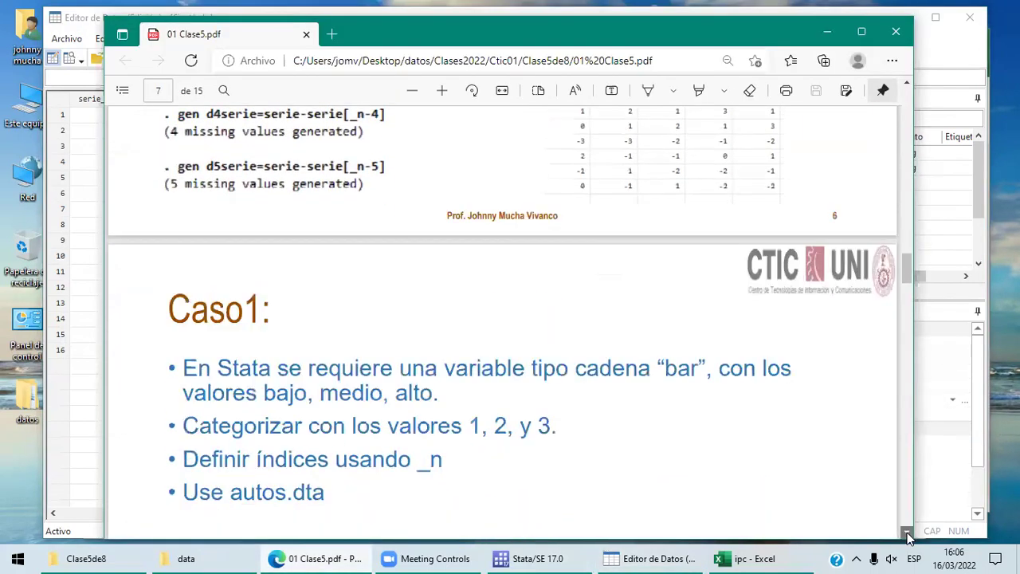
{"action": "left_click", "coordinate": [908, 534]}
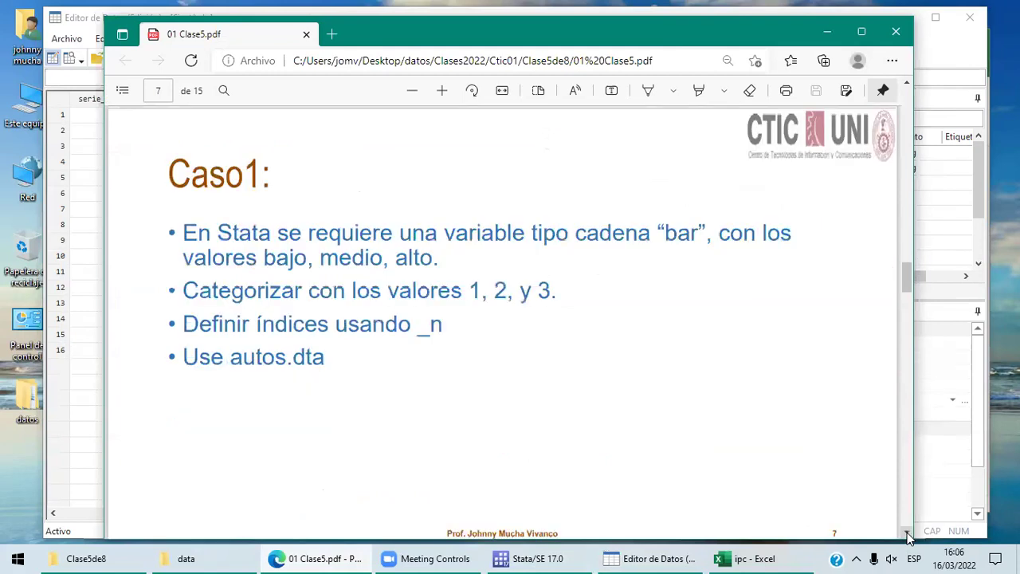
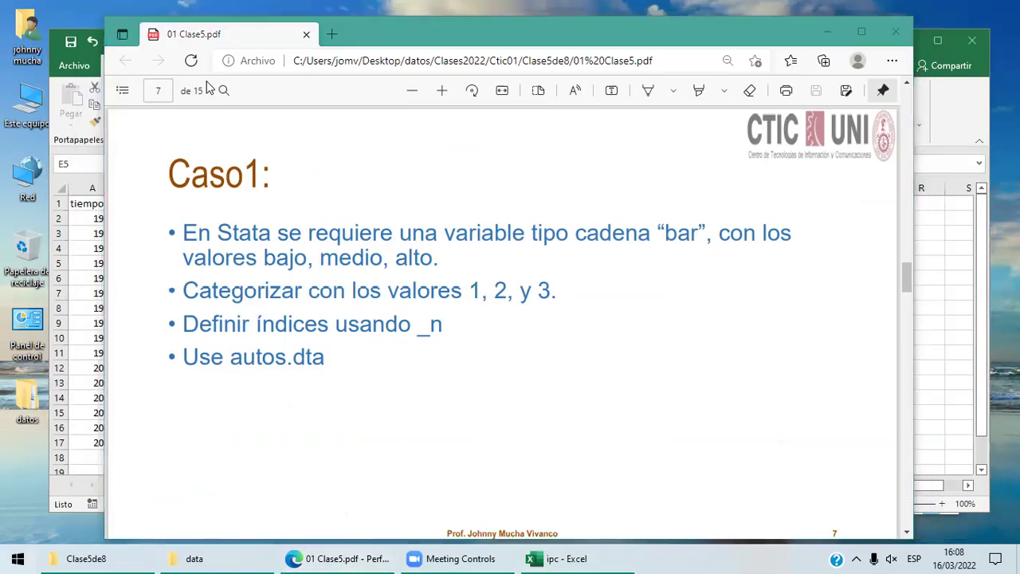
Start a new Stata session and change the working directory with cd data.
{"action": "key", "text": "super"}
{"action": "left_click", "coordinate": [131, 112]}
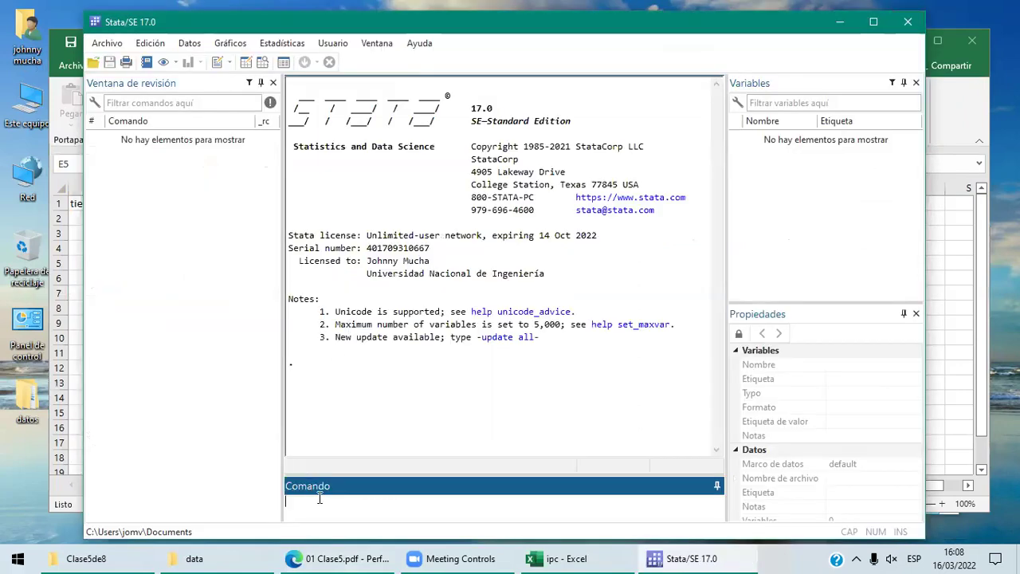
{"action": "type", "text": "cd data"}
{"action": "key", "text": "Return"}
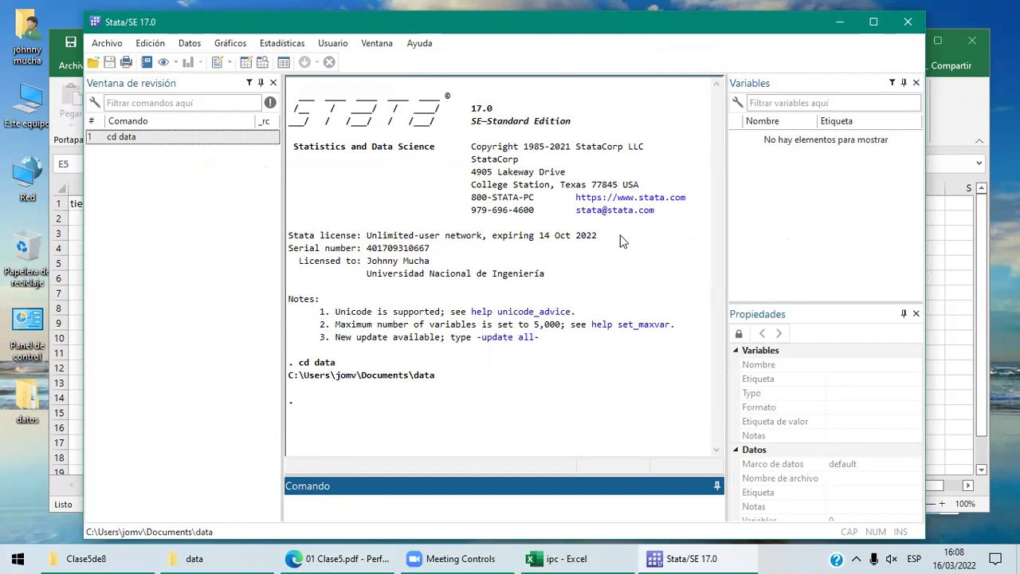
Review the Caso1 slide in 01 Clase5.pdf and close the ipc workbook in Excel.
{"action": "left_click", "coordinate": [365, 555]}
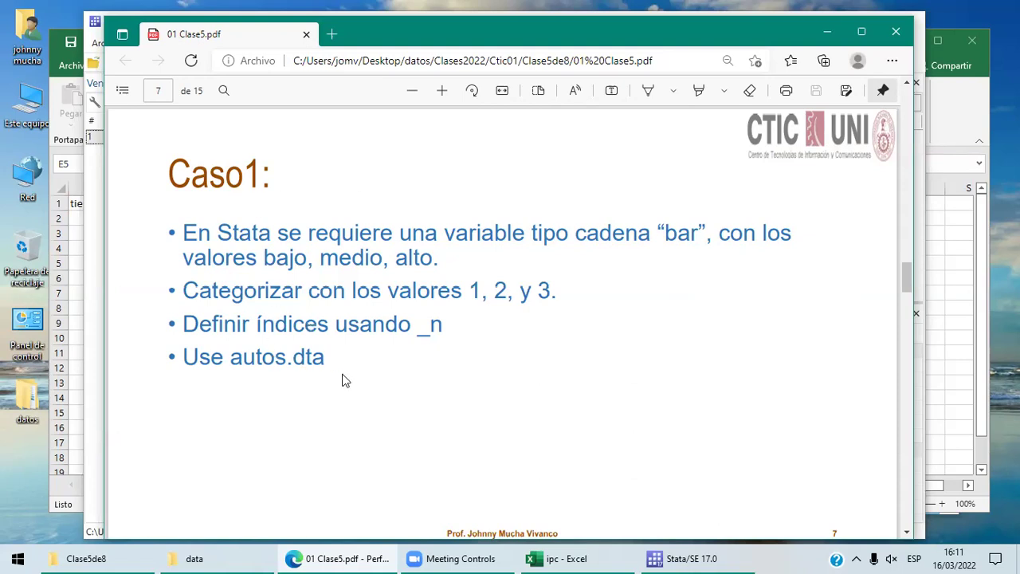
{"action": "left_click", "coordinate": [691, 551]}
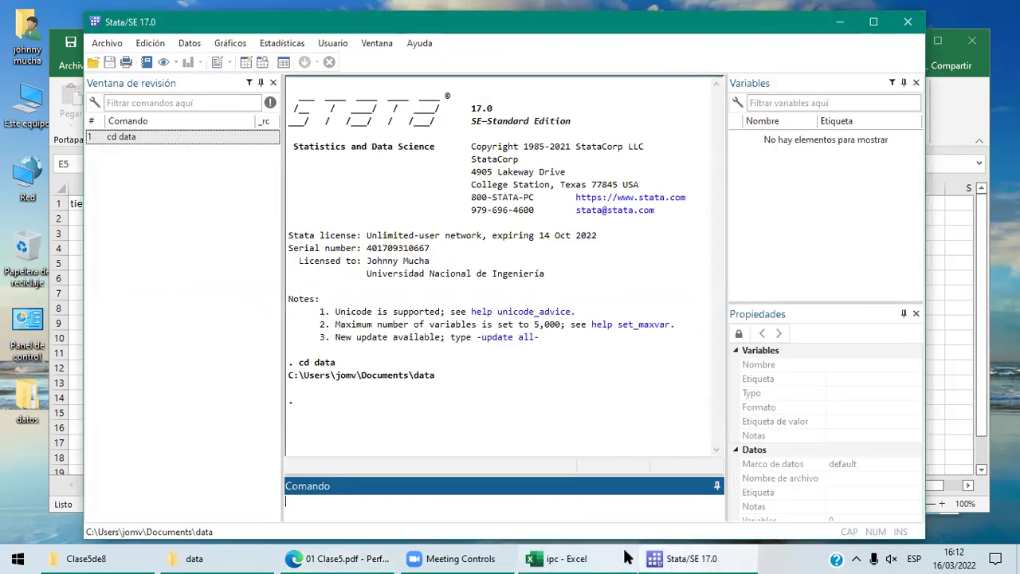
{"action": "left_click", "coordinate": [563, 558]}
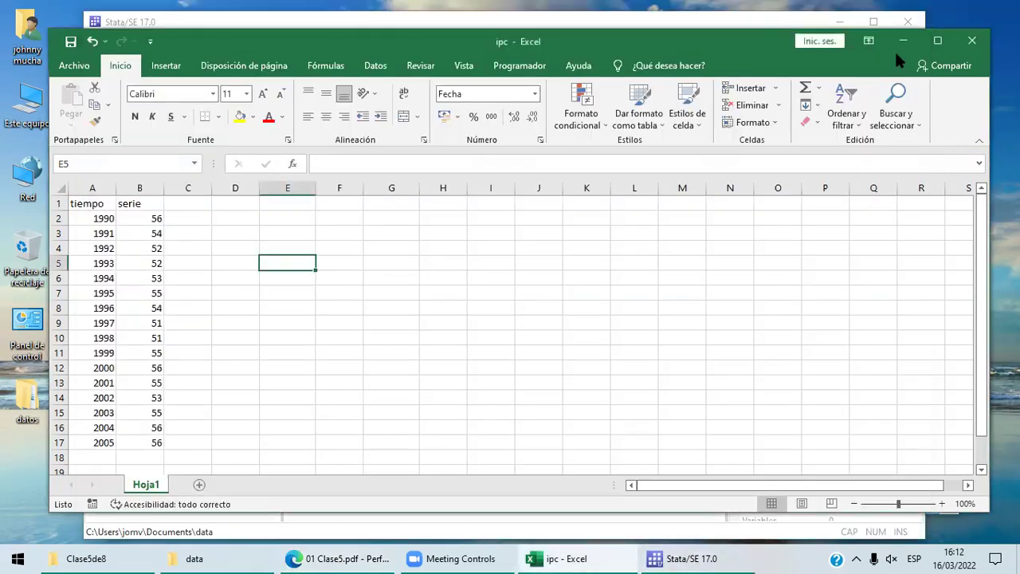
{"action": "left_click", "coordinate": [972, 40]}
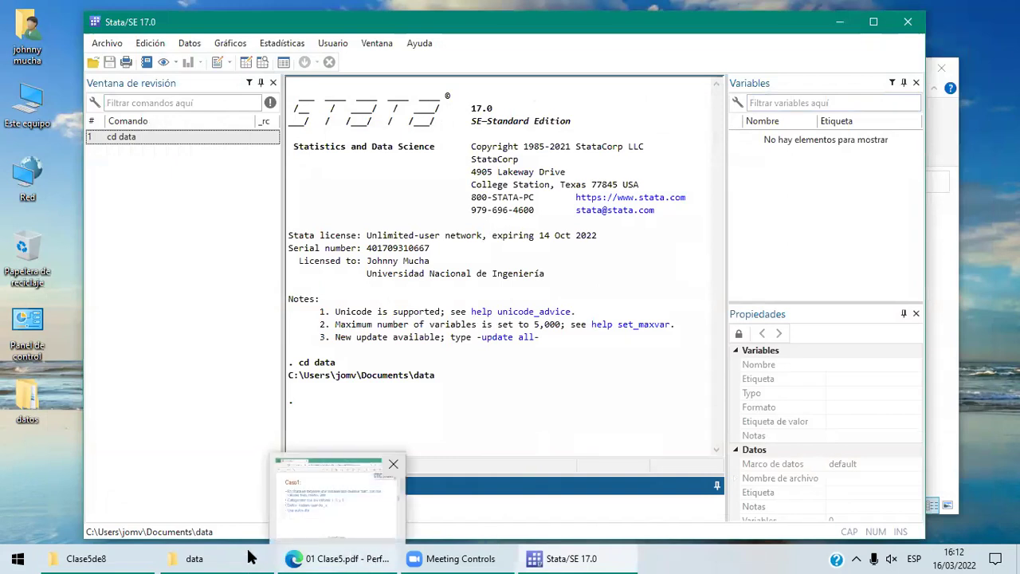
Check the files in the data folder, return to Stata and load the dataset with use autos.dta.
{"action": "left_click", "coordinate": [194, 558]}
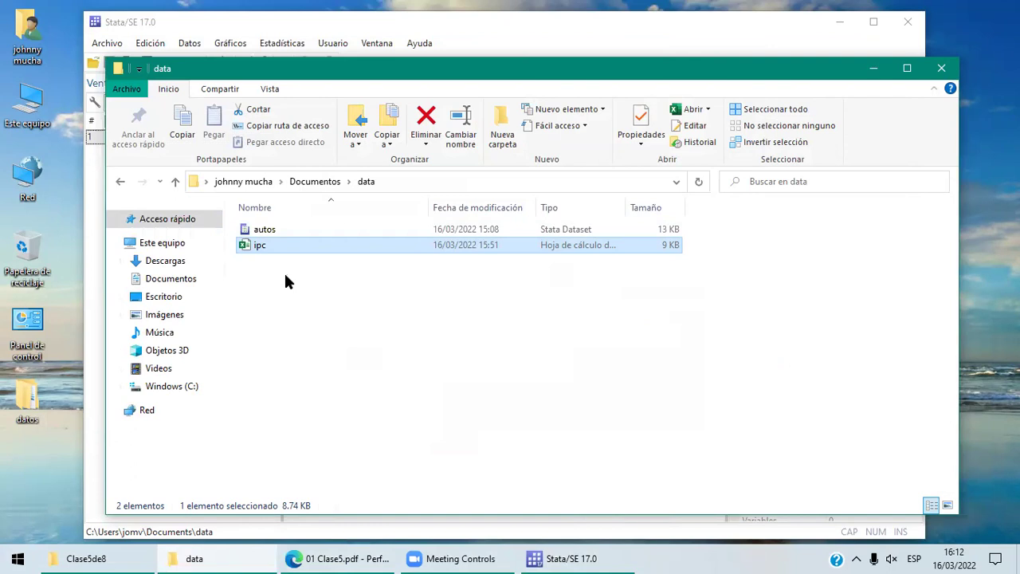
{"action": "left_click", "coordinate": [578, 558]}
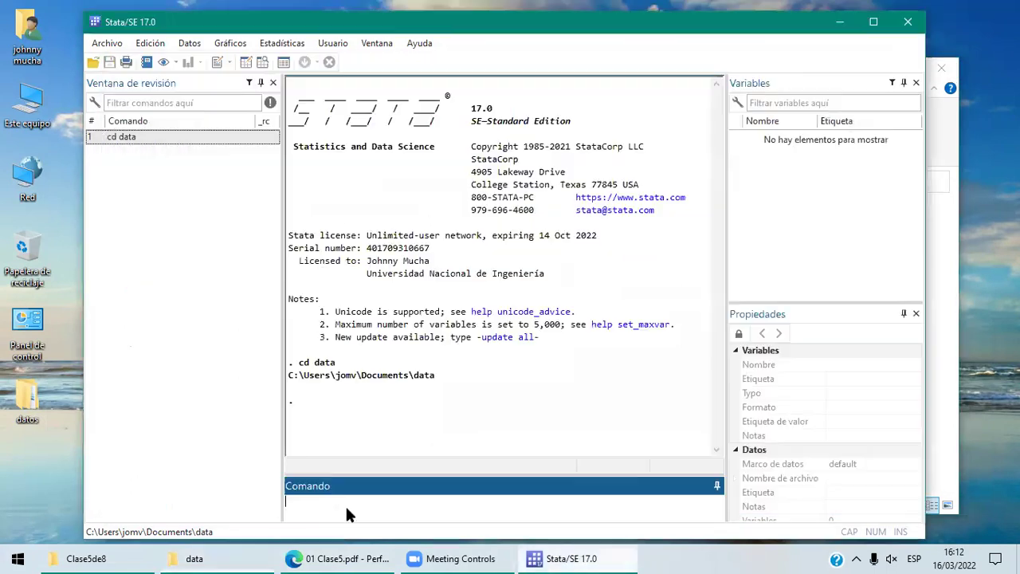
{"action": "type", "text": "use aut"}
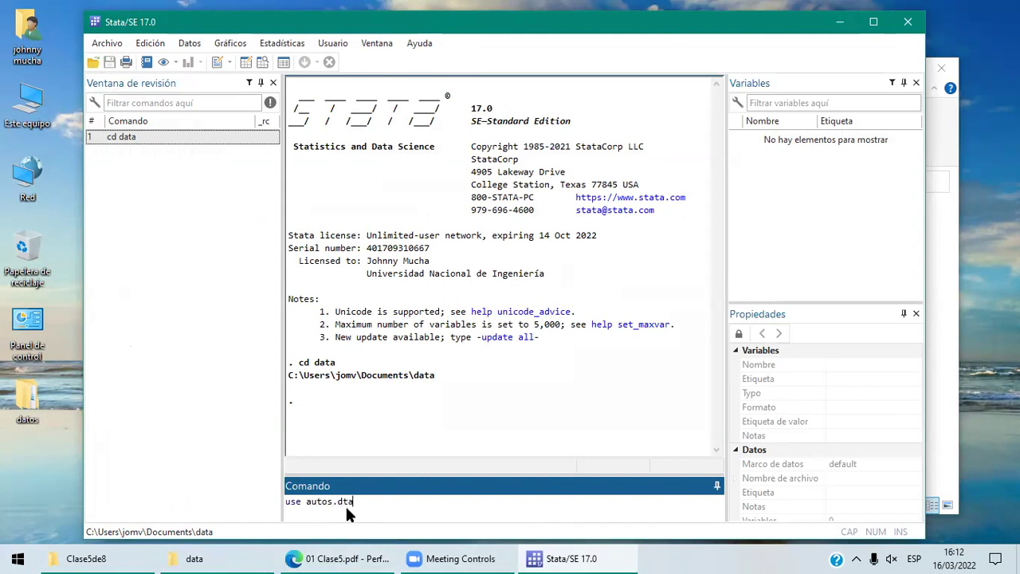
{"action": "type", "text": "os.dta"}
{"action": "key", "text": "Return"}
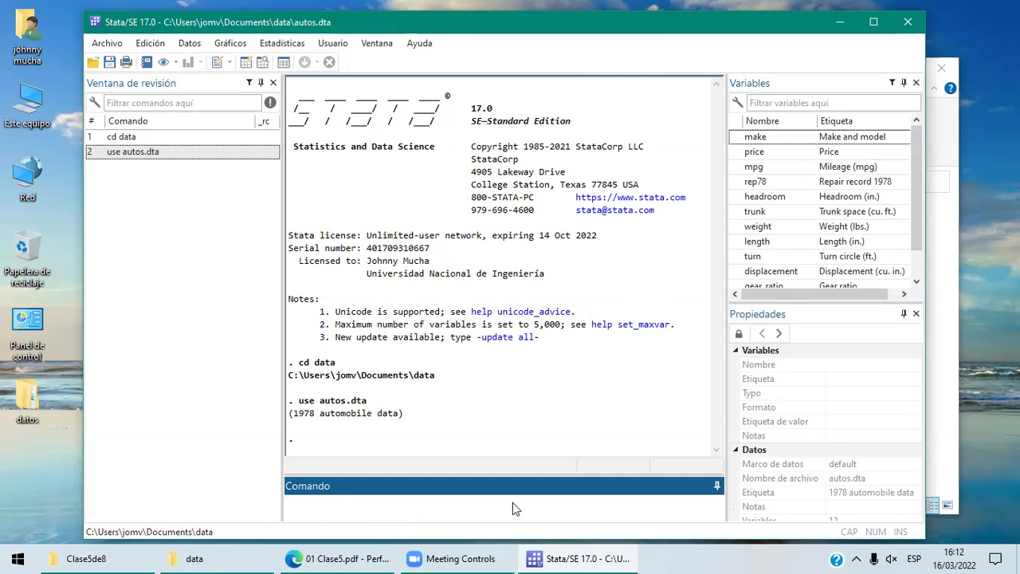
Open the autos dataset in Stata's Data Editor and look through the observations down to the last row.
{"action": "left_click", "coordinate": [195, 46]}
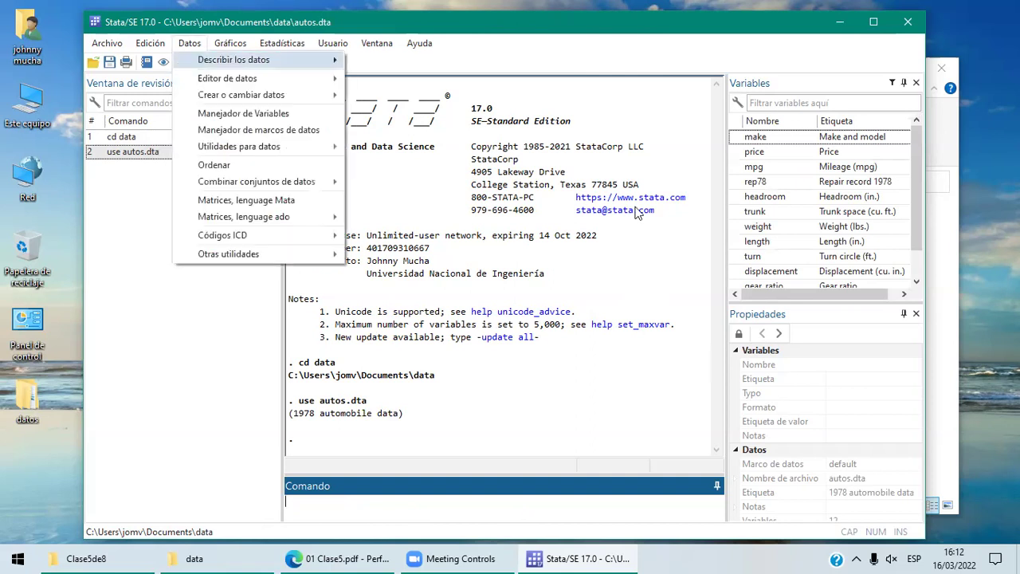
{"action": "left_click", "coordinate": [644, 298]}
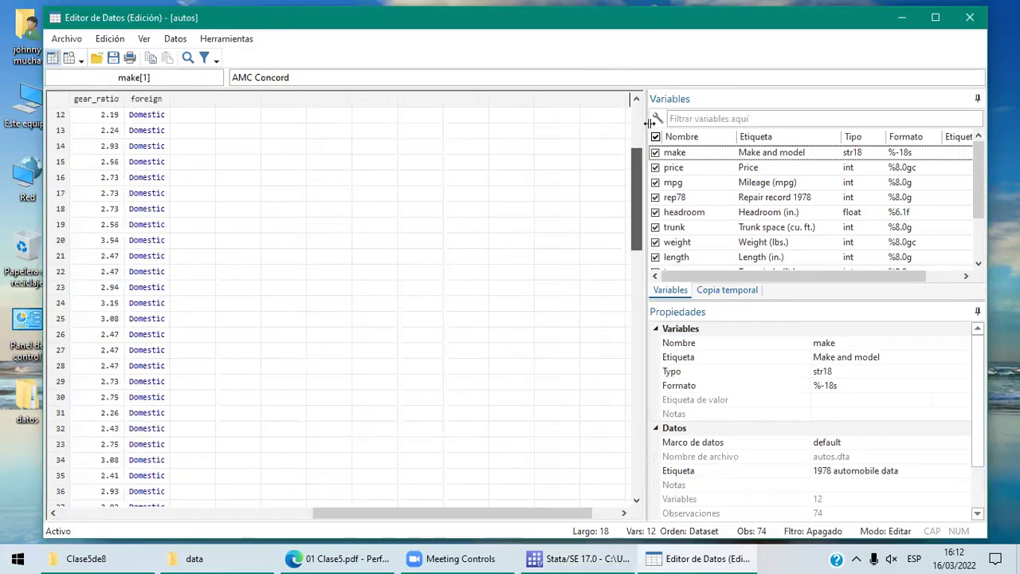
{"action": "scroll", "coordinate": [641, 123], "scroll_direction": "down", "scroll_amount": 17}
{"action": "left_click", "coordinate": [96, 287]}
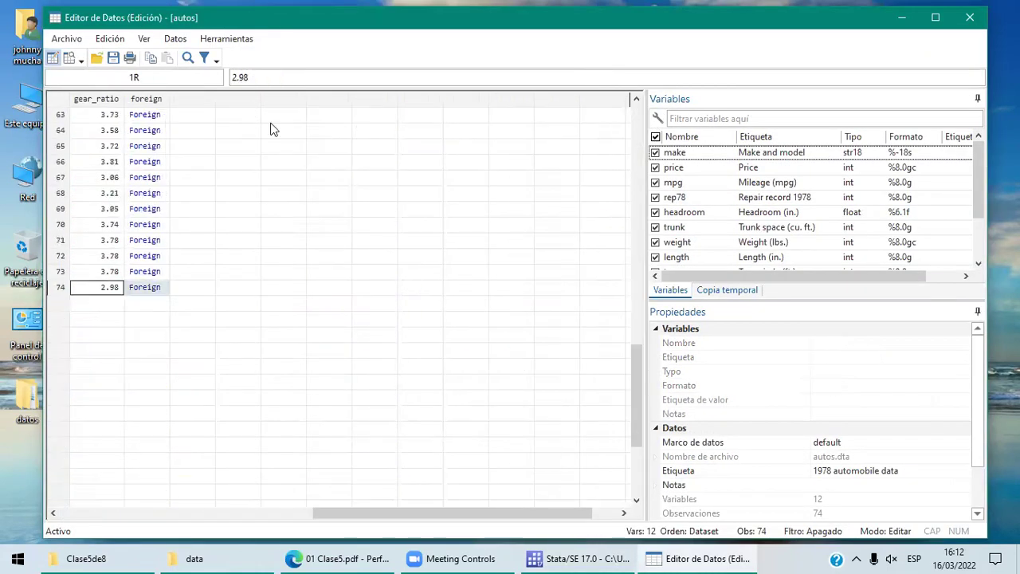
{"action": "scroll", "coordinate": [183, 135], "scroll_direction": "up", "scroll_amount": 20}
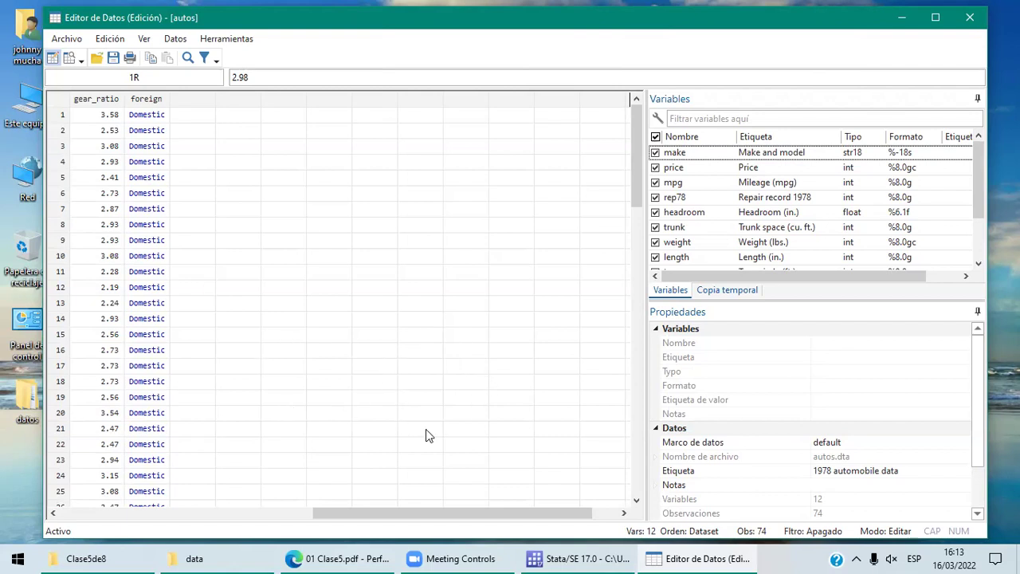
Create a new Excel workbook named bar in the data folder.
{"action": "left_click", "coordinate": [241, 557]}
{"action": "left_click", "coordinate": [361, 323]}
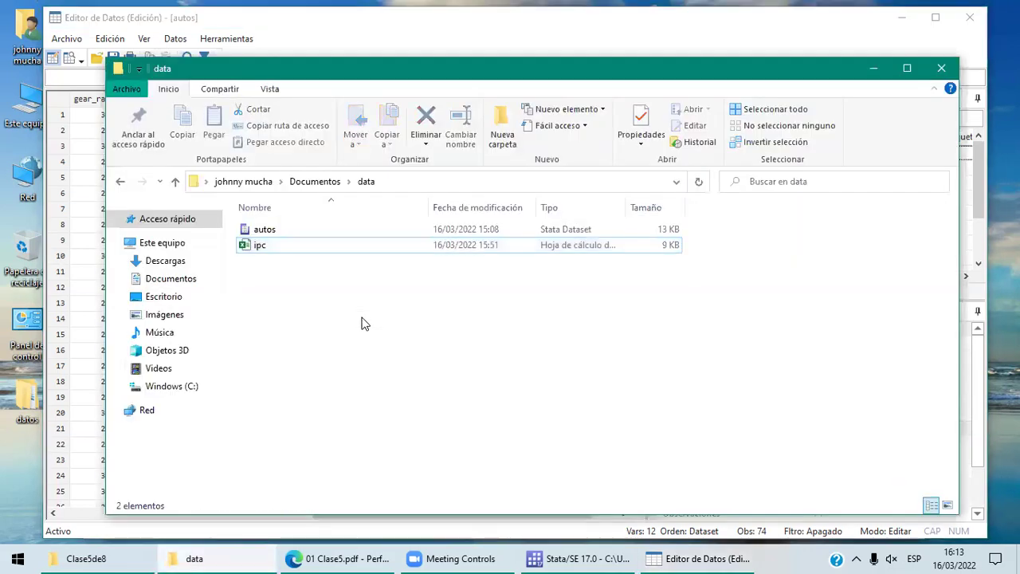
{"action": "right_click", "coordinate": [331, 278]}
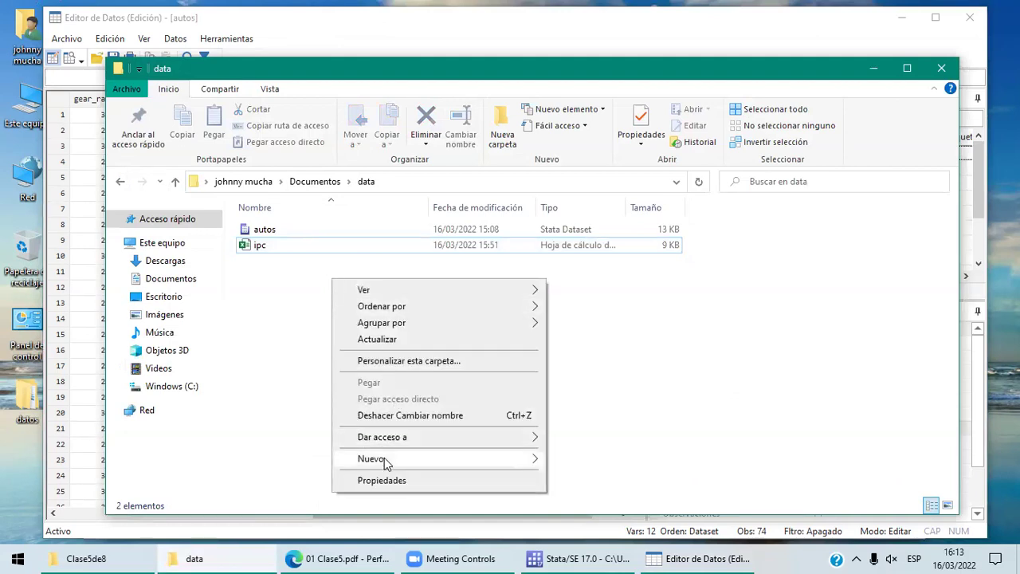
{"action": "mouse_move", "coordinate": [484, 462]}
{"action": "left_click", "coordinate": [593, 448]}
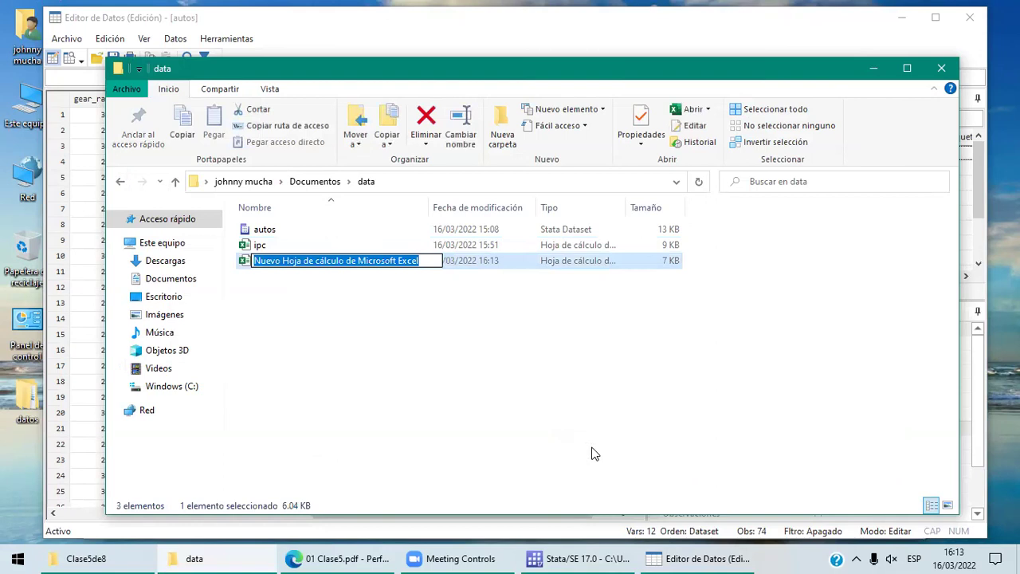
{"action": "type", "text": "bar"}
{"action": "left_click", "coordinate": [474, 409]}
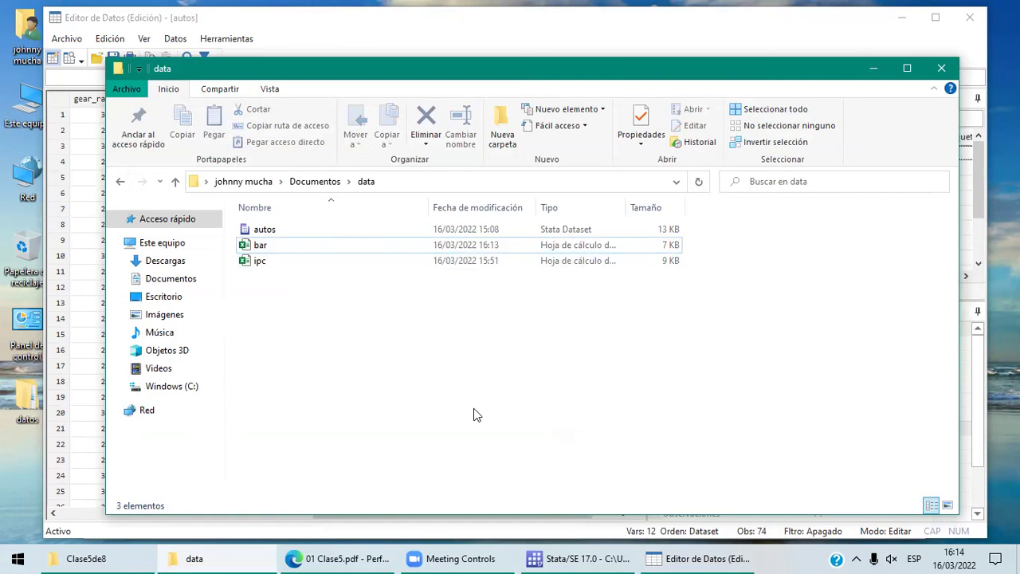
Open the ipc workbook to check how its data is laid out, and close it again.
{"action": "left_click", "coordinate": [278, 267]}
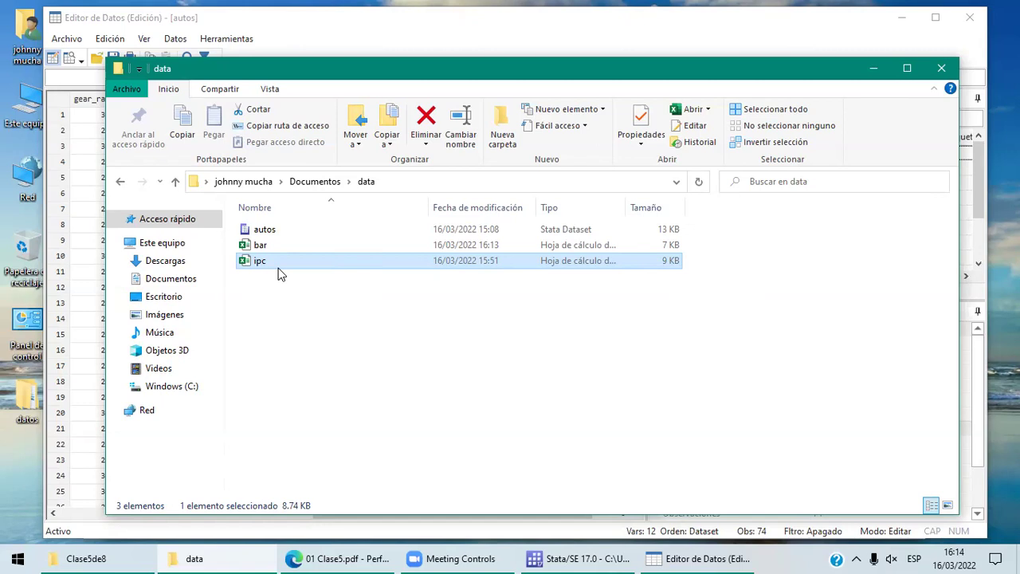
{"action": "double_click", "coordinate": [278, 266]}
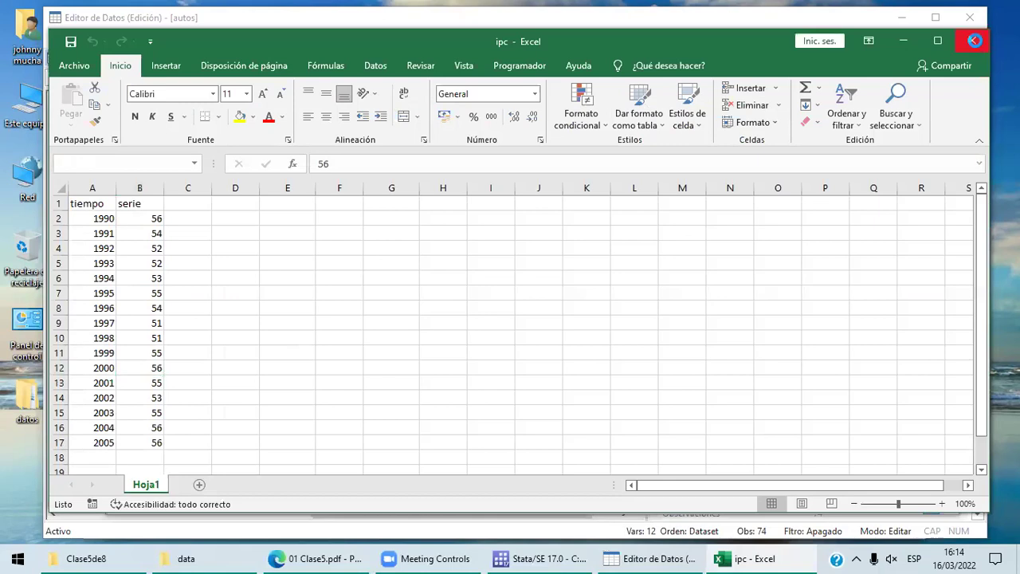
{"action": "left_click", "coordinate": [974, 43]}
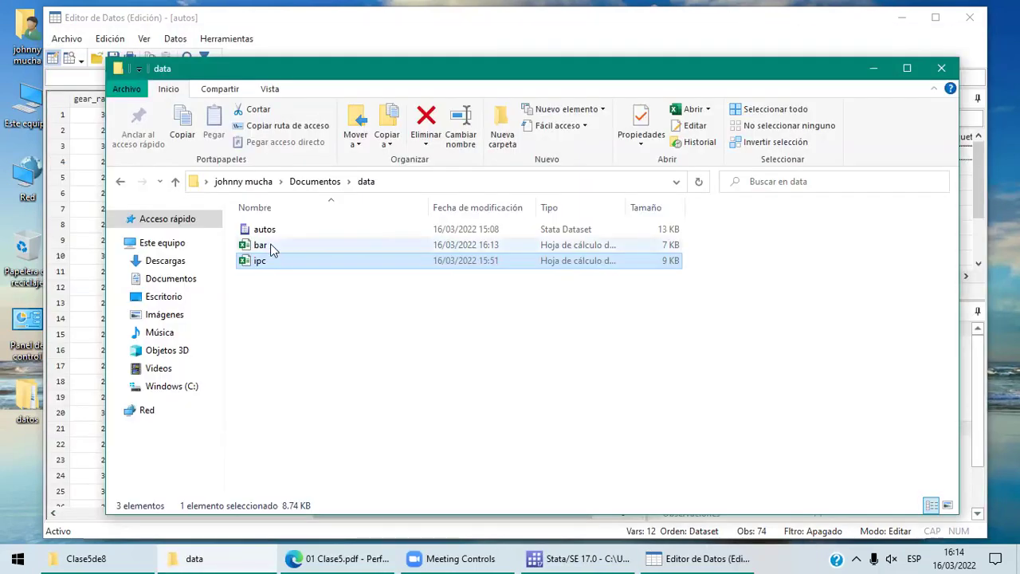
Open the bar workbook in Excel and enter the header mpg in cell A1.
{"action": "double_click", "coordinate": [271, 249]}
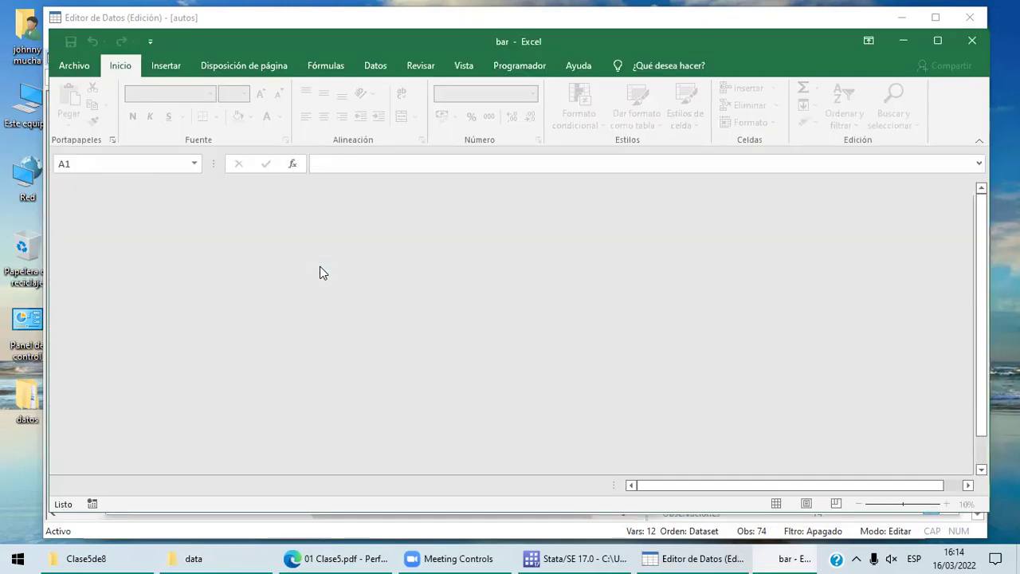
{"action": "type", "text": "mpg"}
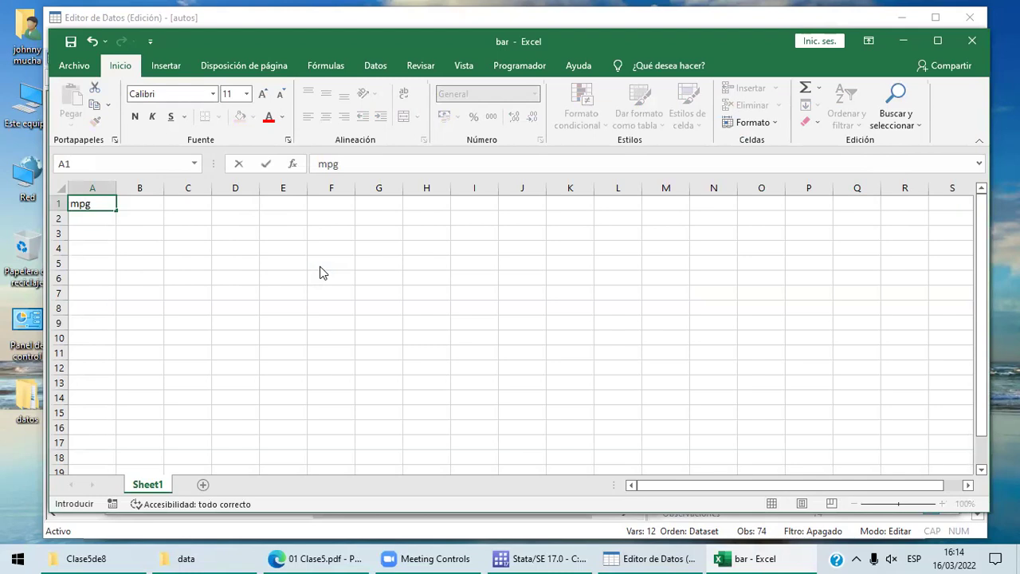
{"action": "key", "text": "Return"}
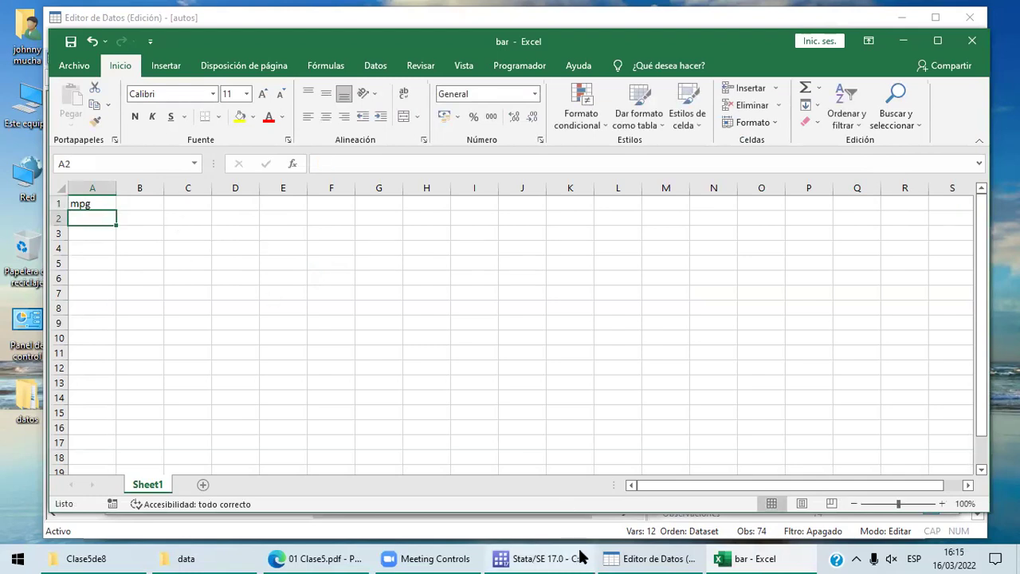
Switch to Stata's Data Editor and copy the mpg values of all observations, from row 1 to row 74.
{"action": "left_click", "coordinate": [621, 556]}
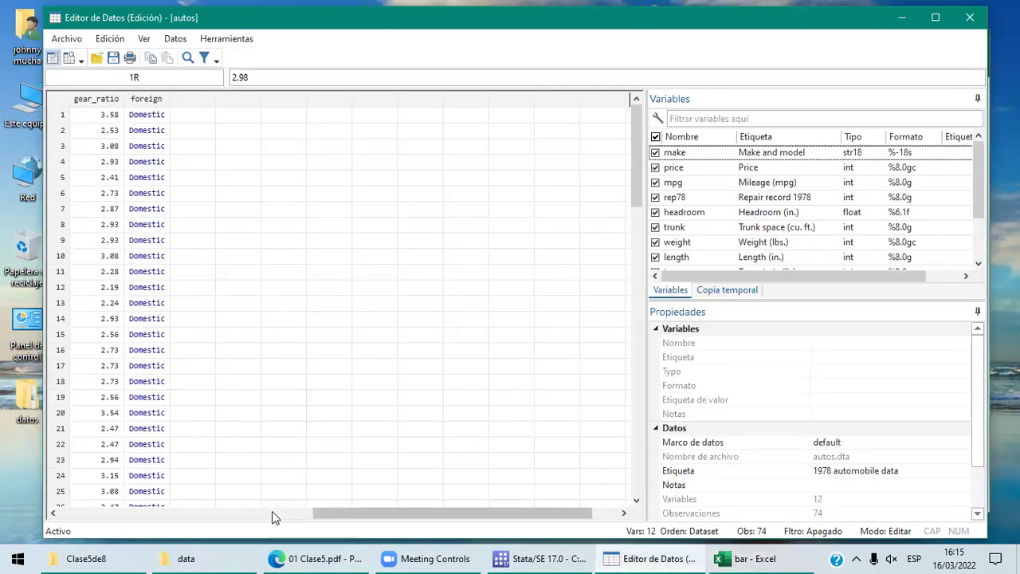
{"action": "scroll", "coordinate": [423, 264], "scroll_direction": "left", "scroll_amount": 5}
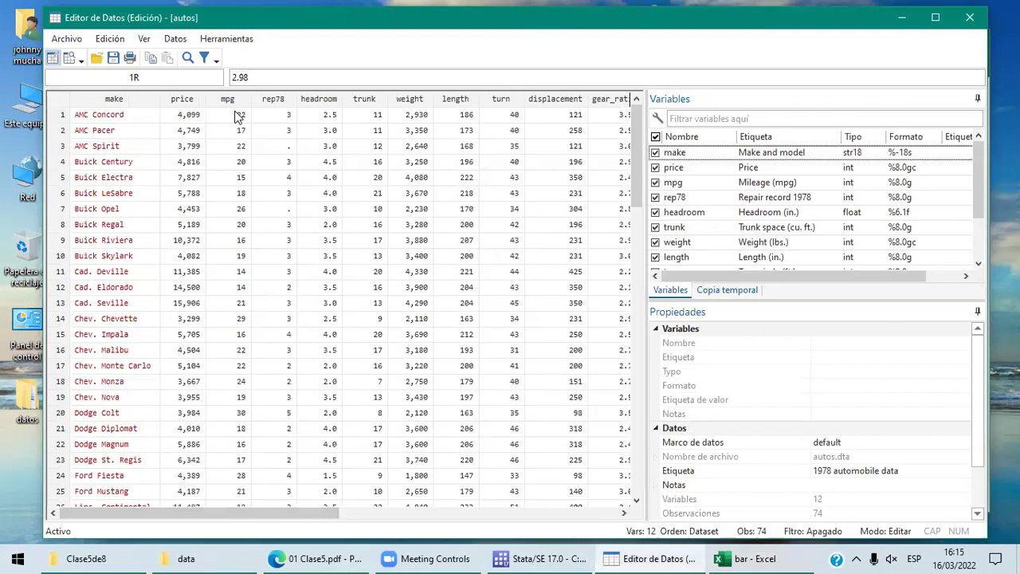
{"action": "left_click", "coordinate": [237, 116]}
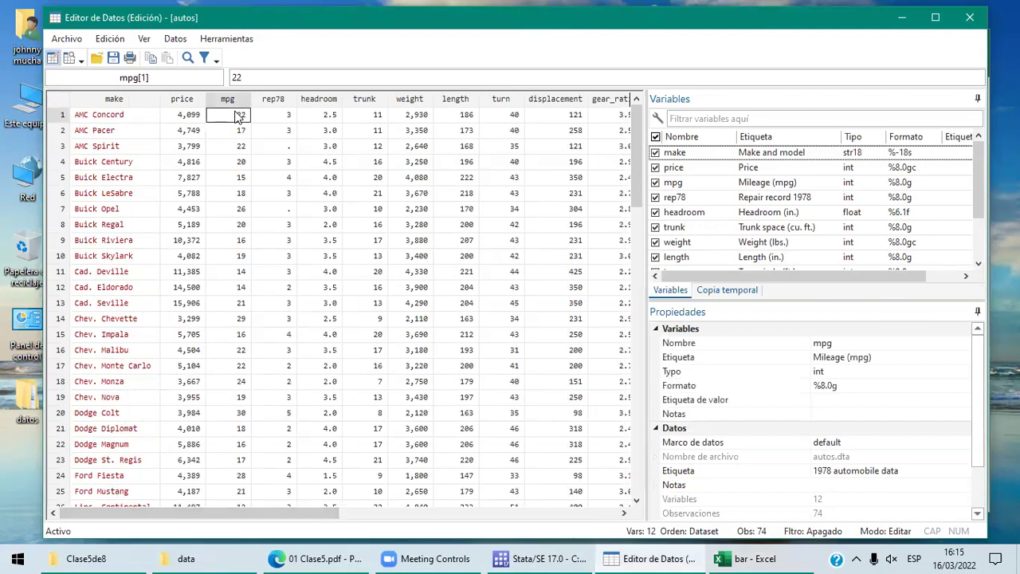
{"action": "scroll", "coordinate": [236, 116], "scroll_direction": "right", "scroll_amount": 2}
{"action": "left_click", "coordinate": [225, 116]}
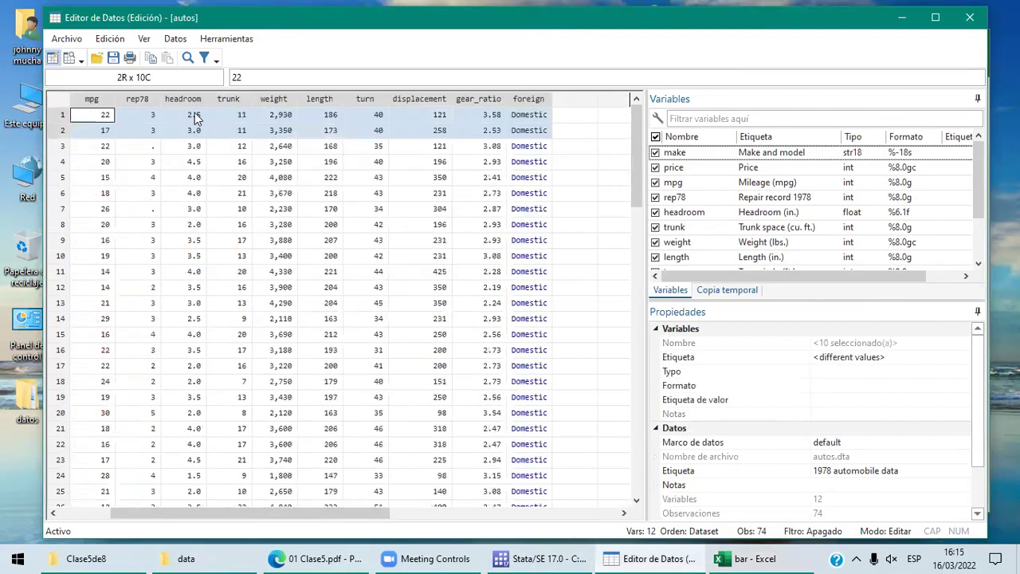
{"action": "left_click", "coordinate": [102, 116]}
{"action": "key", "text": "shift+Down"}
{"action": "key", "text": "shift+Down"}
{"action": "key", "text": "shift+Down"}
{"action": "key", "text": "shift+Down"}
{"action": "key", "text": "shift+Down"}
{"action": "key", "text": "shift+Down"}
{"action": "key", "text": "shift+Down"}
{"action": "key", "text": "shift+Down"}
{"action": "key", "text": "shift+Down"}
{"action": "key", "text": "shift+Down"}
{"action": "key", "text": "shift+Down"}
{"action": "key", "text": "shift+Down"}
{"action": "key", "text": "shift+Down"}
{"action": "key", "text": "shift+Down"}
{"action": "key", "text": "shift+Down"}
{"action": "key", "text": "shift+Down"}
{"action": "key", "text": "shift+Down"}
{"action": "key", "text": "shift+Down"}
{"action": "key", "text": "shift+Down"}
{"action": "key", "text": "shift+Down"}
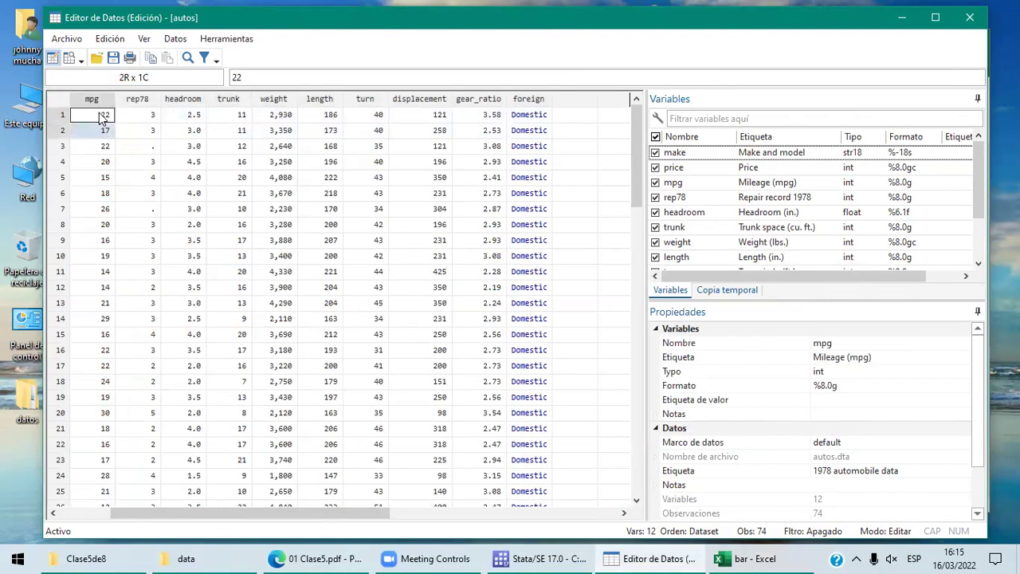
{"action": "key", "text": "shift+Down"}
{"action": "key", "text": "shift+Down"}
{"action": "key", "text": "shift+Down"}
{"action": "key", "text": "shift+Down"}
{"action": "key", "text": "shift+Down"}
{"action": "key", "text": "shift+Down"}
{"action": "key", "text": "shift+Down"}
{"action": "key", "text": "shift+Down"}
{"action": "key", "text": "shift+Down"}
{"action": "key", "text": "shift+Down"}
{"action": "key", "text": "shift+Down"}
{"action": "key", "text": "shift+Down"}
{"action": "key", "text": "shift+Down"}
{"action": "key", "text": "shift+Down"}
{"action": "key", "text": "shift+Down"}
{"action": "key", "text": "shift+Down"}
{"action": "key", "text": "shift+Down"}
{"action": "key", "text": "shift+Down"}
{"action": "key", "text": "shift+Down"}
{"action": "key", "text": "shift+Down"}
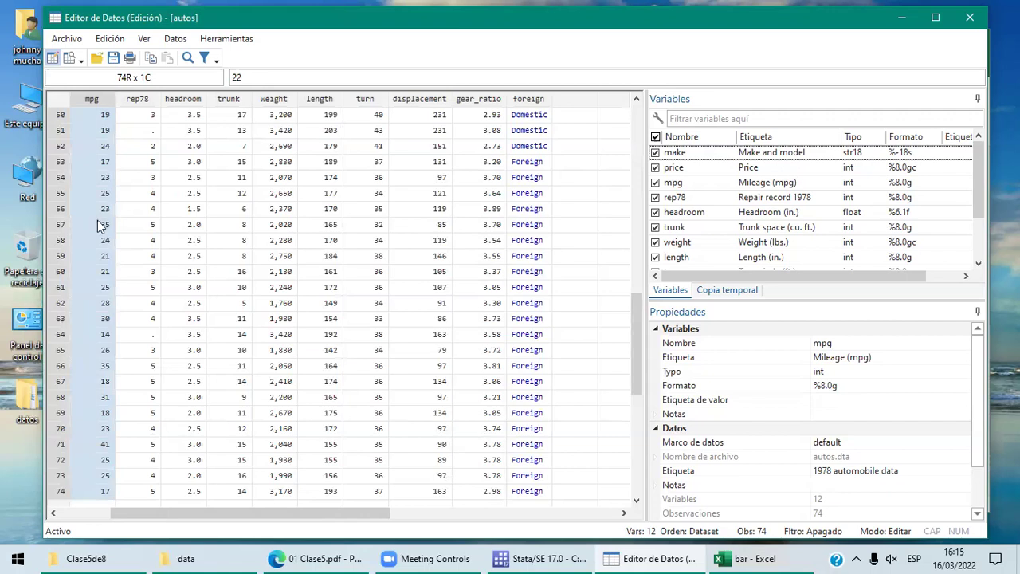
Return to the bar workbook in Excel and paste the copied mpg data starting at cell A2.
{"action": "key", "text": "alt+Tab"}
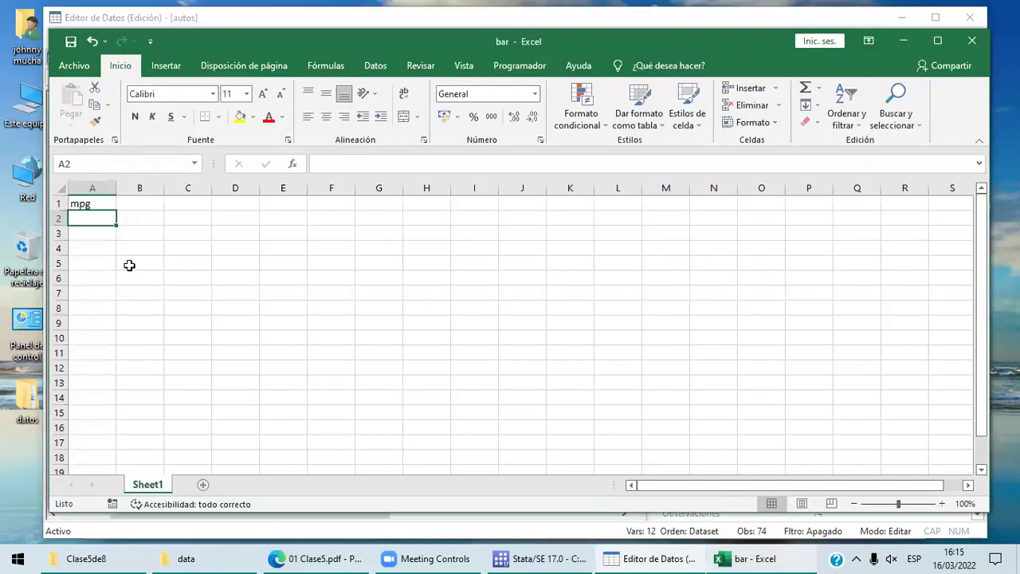
{"action": "right_click", "coordinate": [98, 218]}
{"action": "left_click", "coordinate": [103, 250]}
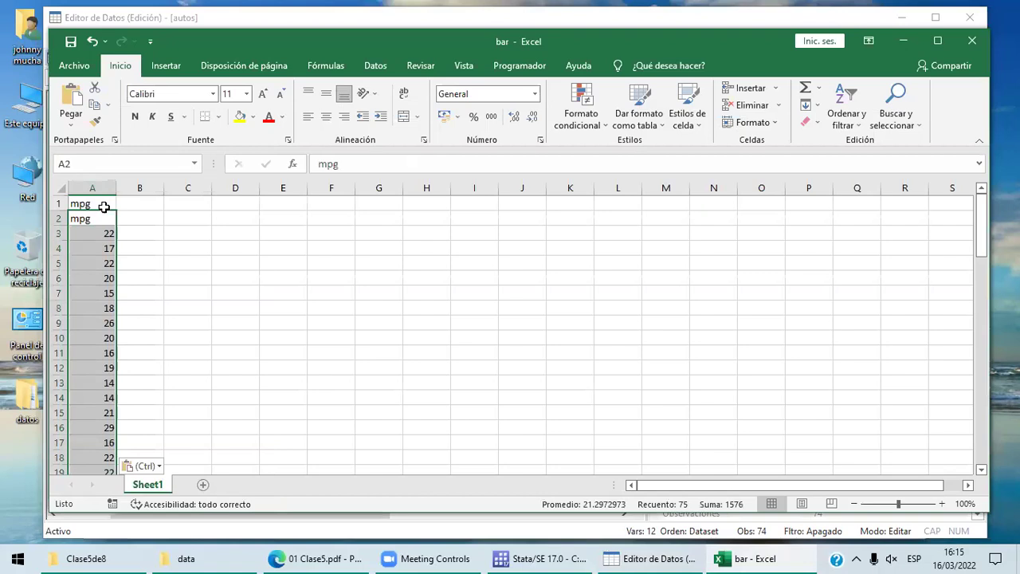
Delete row 1 of the sheet to remove the duplicate mpg header.
{"action": "left_click", "coordinate": [68, 209]}
{"action": "left_click", "coordinate": [56, 203]}
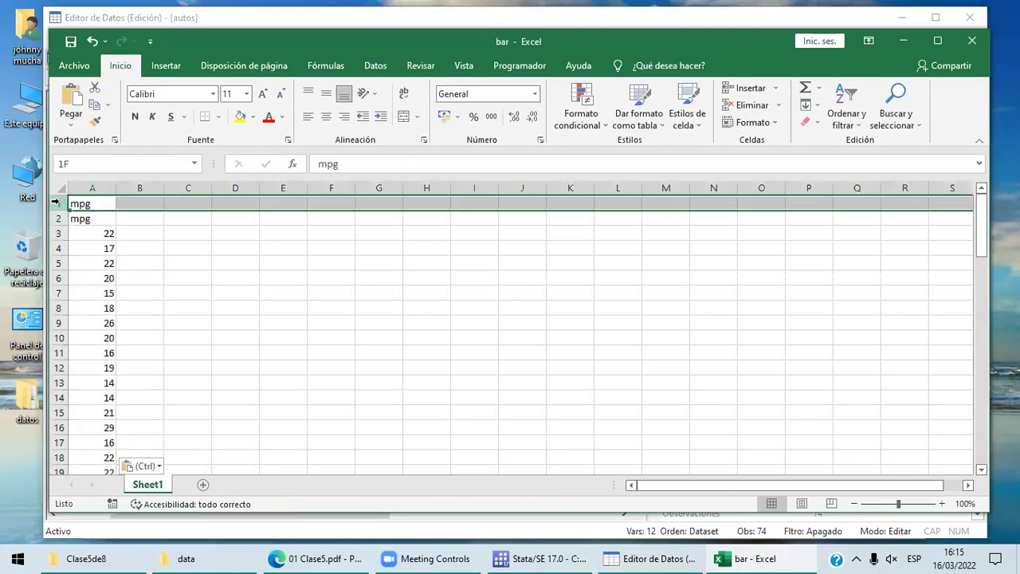
{"action": "right_click", "coordinate": [57, 203]}
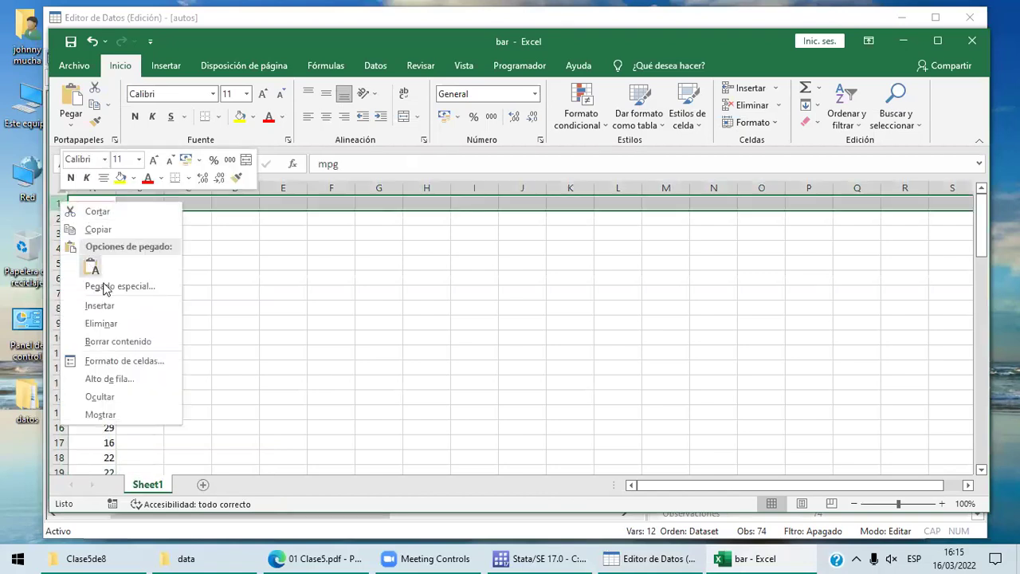
{"action": "left_click", "coordinate": [112, 322]}
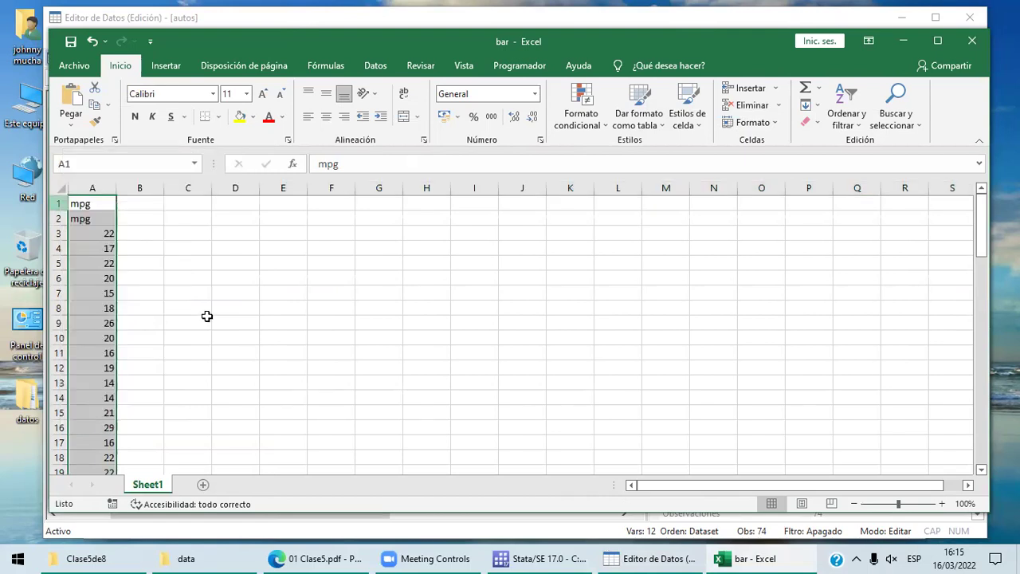
{"action": "left_click", "coordinate": [210, 318]}
Check the pasted mpg column down to its end, return to the first rows and select cell B2.
{"action": "left_click", "coordinate": [85, 217]}
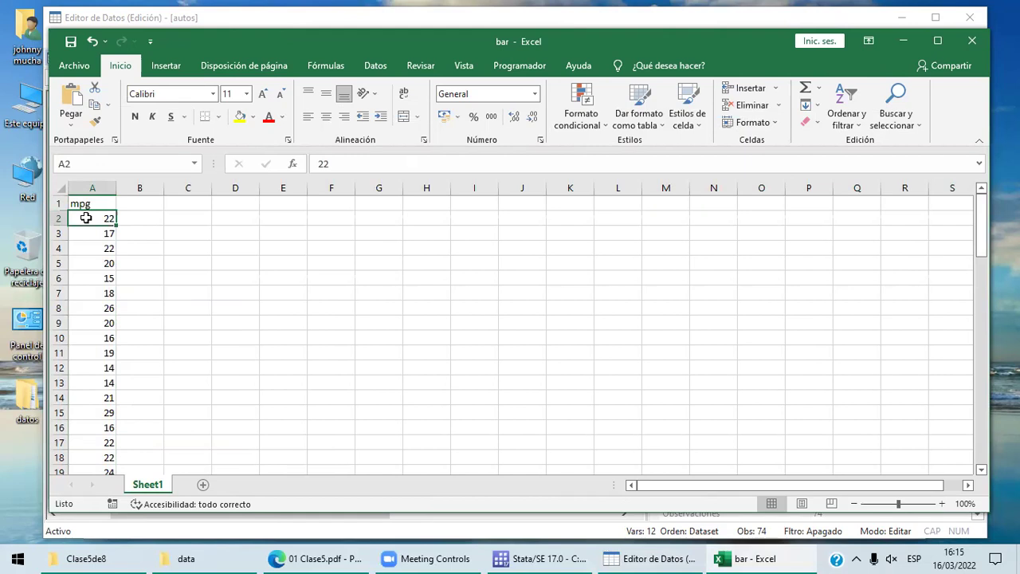
{"action": "key", "text": "End"}
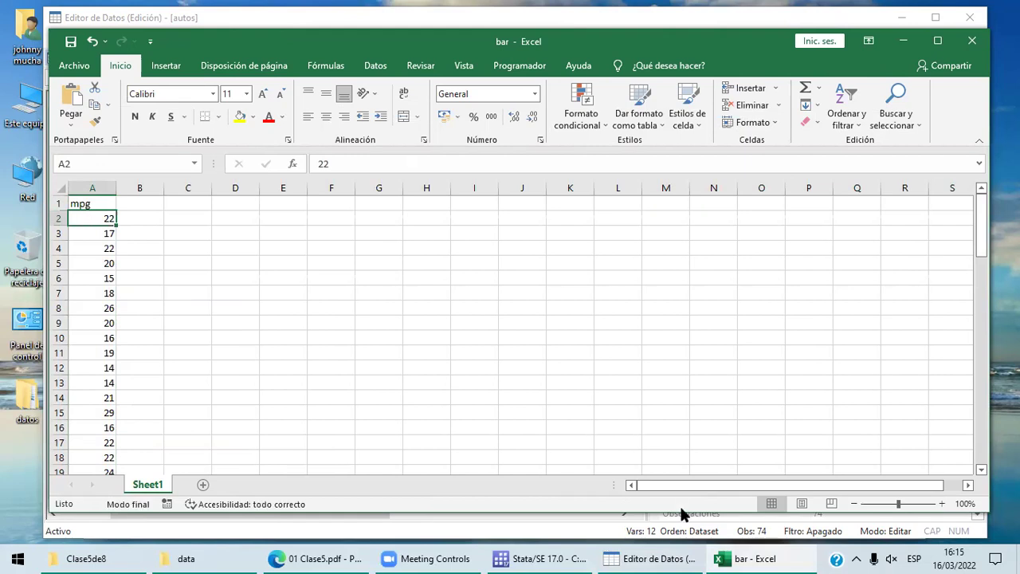
{"action": "key", "text": "Home"}
{"action": "scroll", "coordinate": [987, 223], "scroll_direction": "up", "scroll_amount": 18}
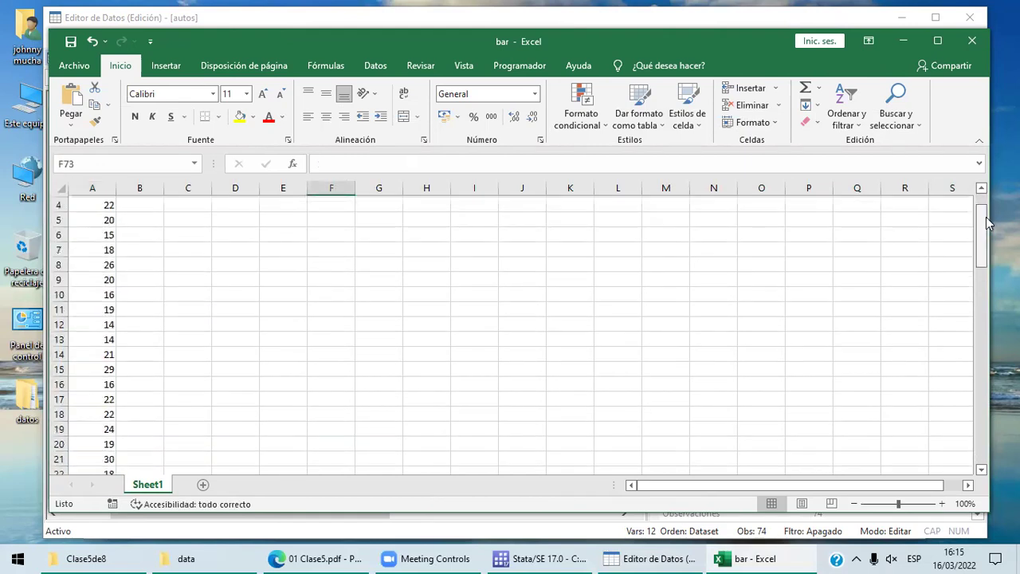
{"action": "scroll", "coordinate": [982, 201], "scroll_direction": "up", "scroll_amount": 1}
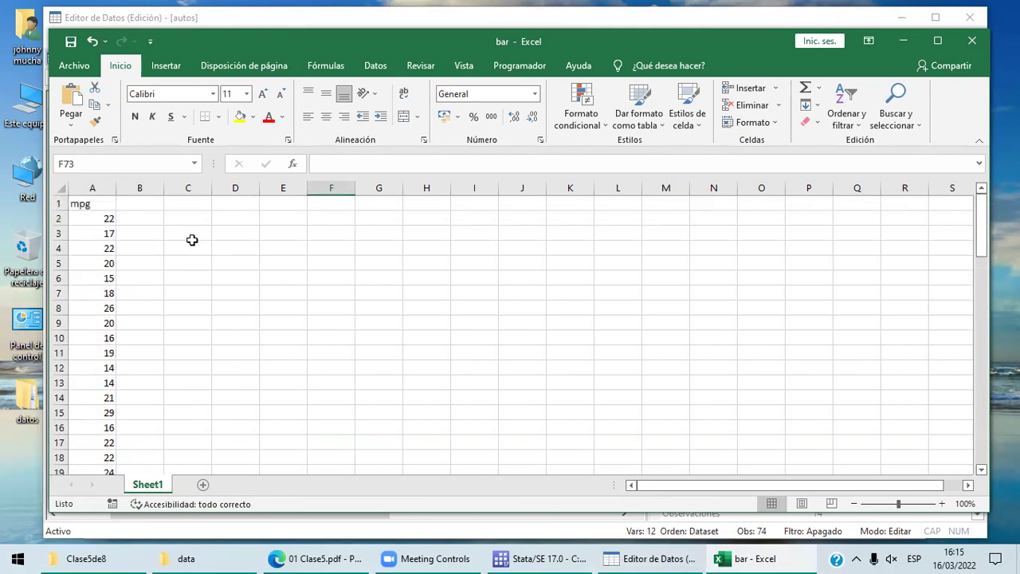
{"action": "left_click", "coordinate": [140, 227]}
{"action": "left_click", "coordinate": [148, 217]}
{"action": "left_click", "coordinate": [148, 204]}
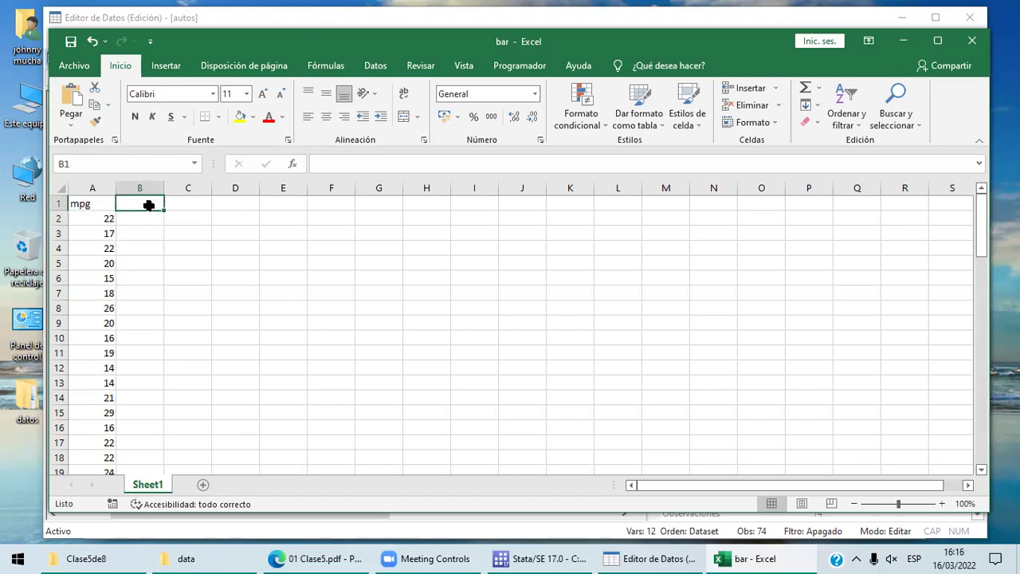
{"action": "left_click", "coordinate": [150, 220]}
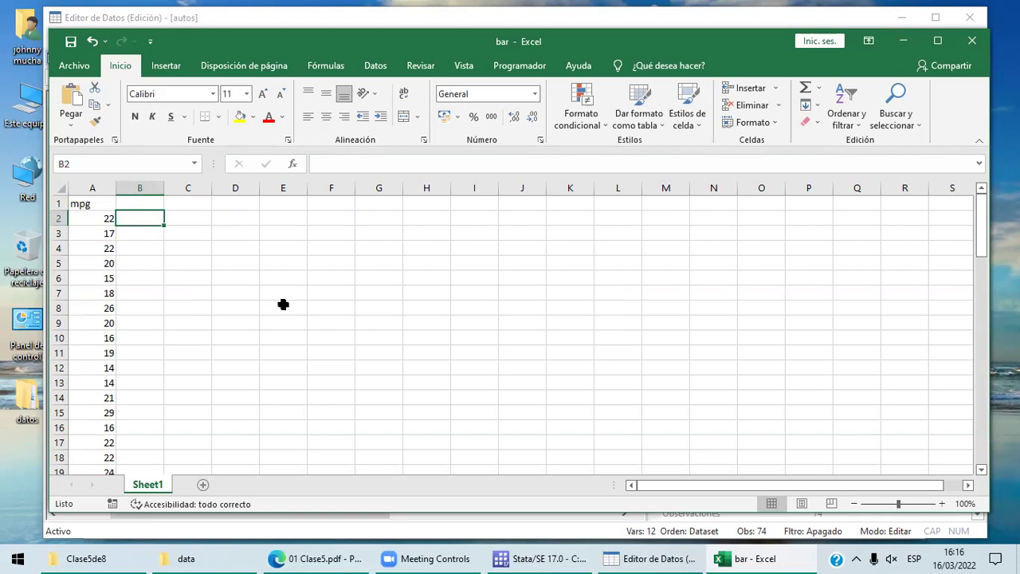
Switch to Stata and run codebook mpg to examine the variable's range and percentiles.
{"action": "left_click", "coordinate": [555, 558]}
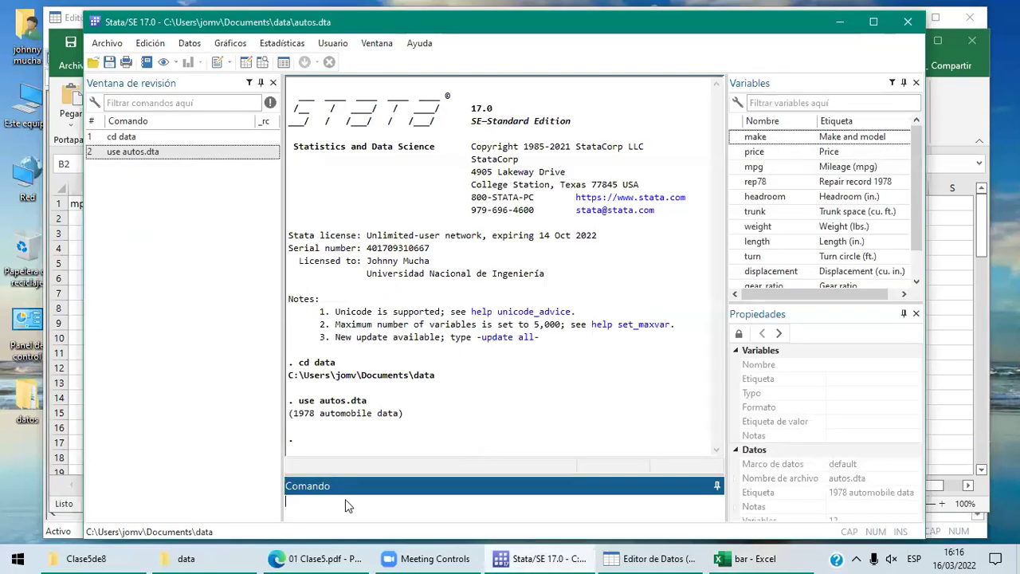
{"action": "type", "text": "codebook mpg"}
{"action": "key", "text": "Return"}
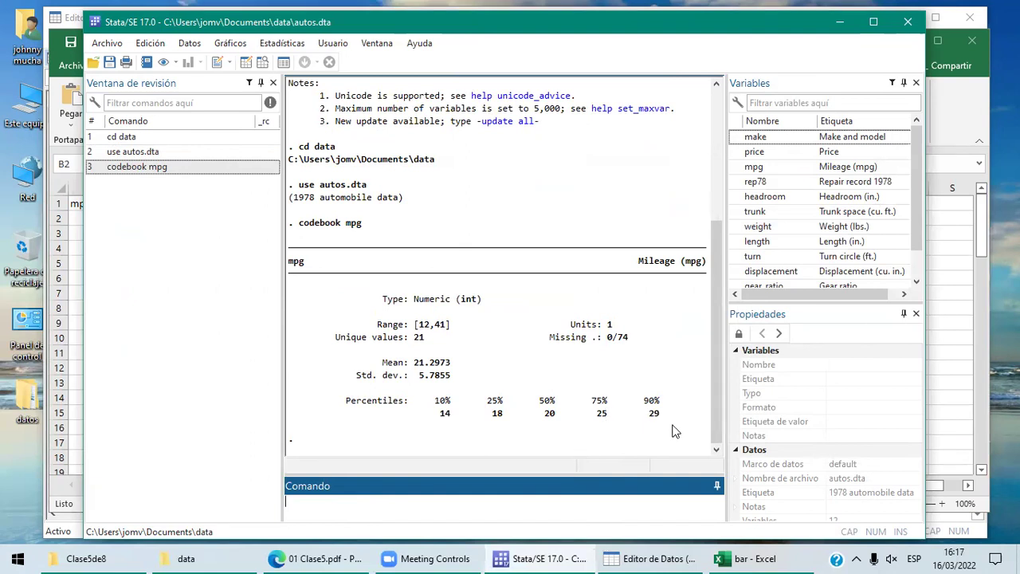
Return to the bar workbook in Excel and enter the header bar in cell B1.
{"action": "left_click", "coordinate": [753, 556]}
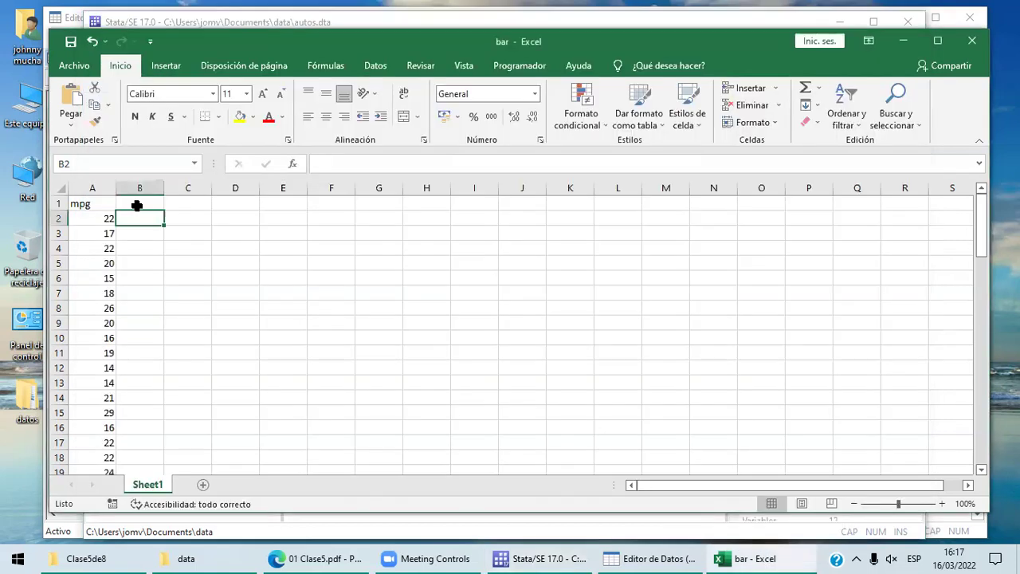
{"action": "left_click", "coordinate": [135, 204]}
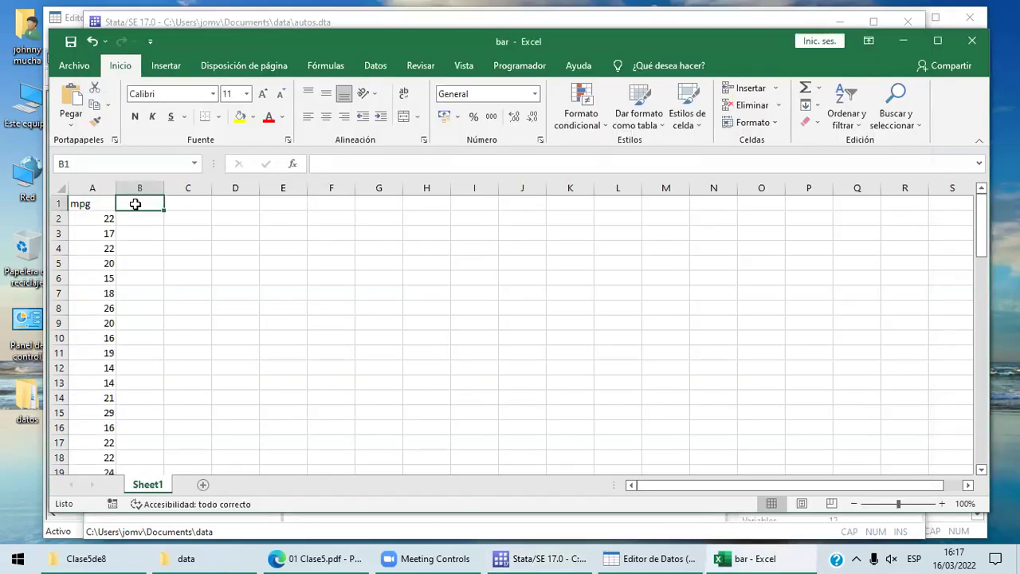
{"action": "type", "text": "bar"}
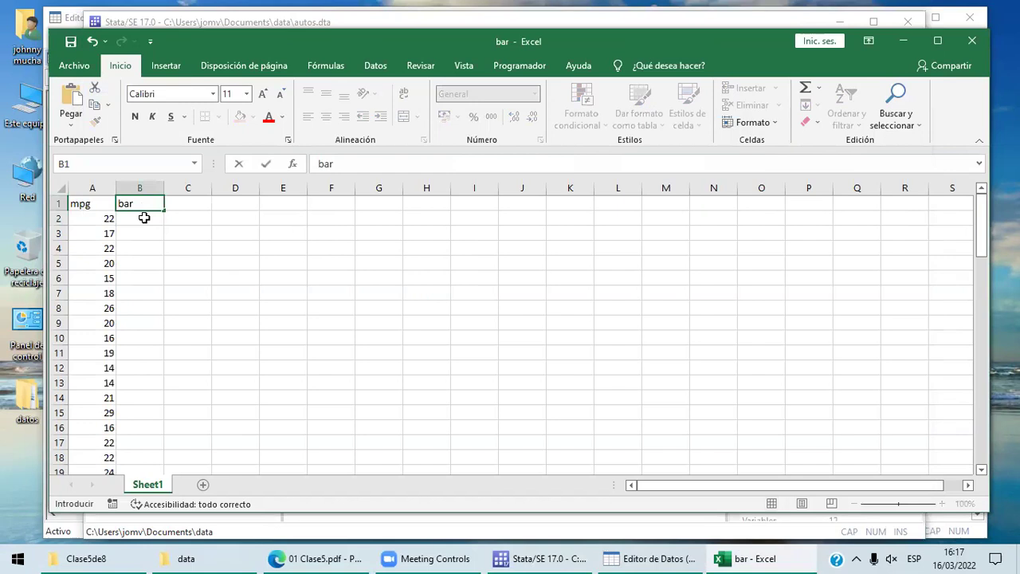
{"action": "left_click", "coordinate": [144, 218]}
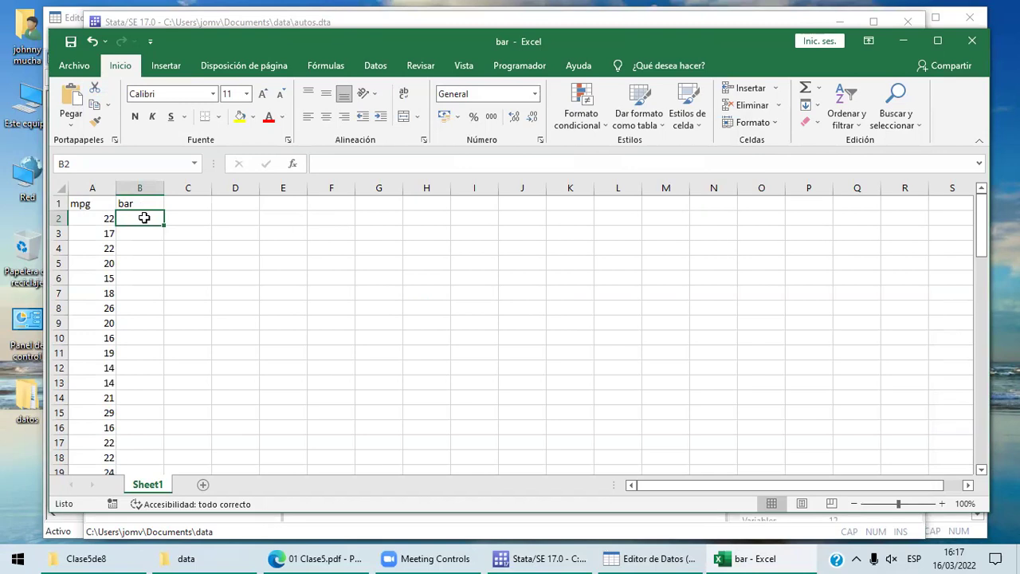
In B2, begin the formula =SI(A2<18,"Bajo",SI(, checking the cutoff against the 25th percentile in Stata's codebook output.
{"action": "type", "text": "=si("}
{"action": "left_click", "coordinate": [101, 216]}
{"action": "type", "text": ">"}
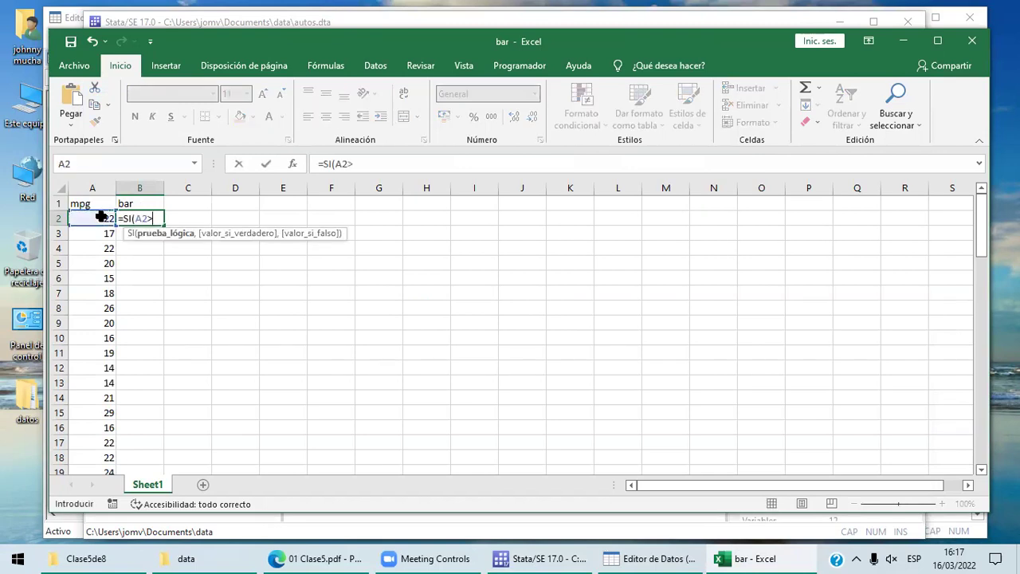
{"action": "key", "text": "BackSpace"}
{"action": "type", "text": "<"}
{"action": "left_click", "coordinate": [549, 558]}
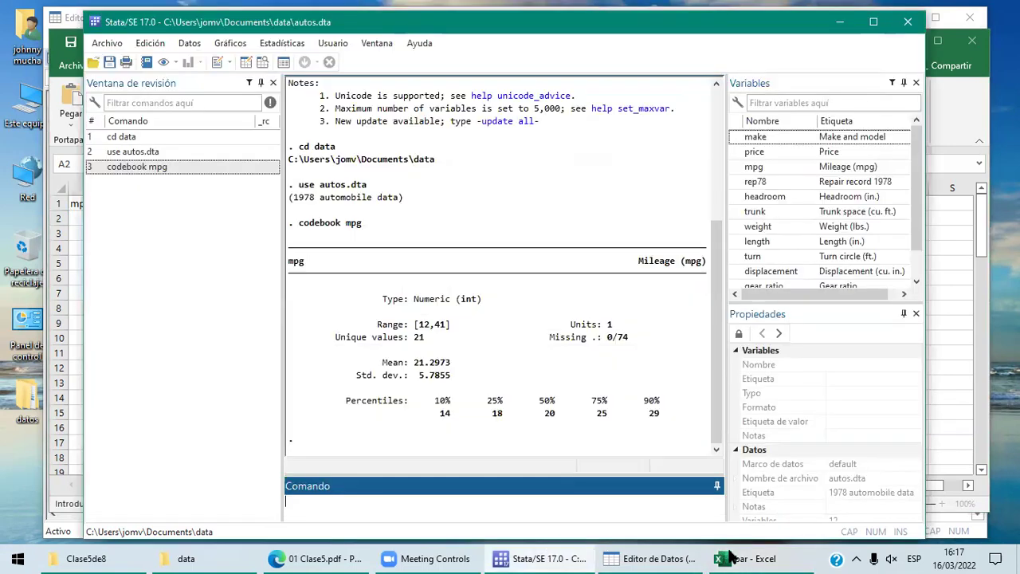
{"action": "left_click", "coordinate": [732, 558]}
{"action": "type", "text": "18,"}
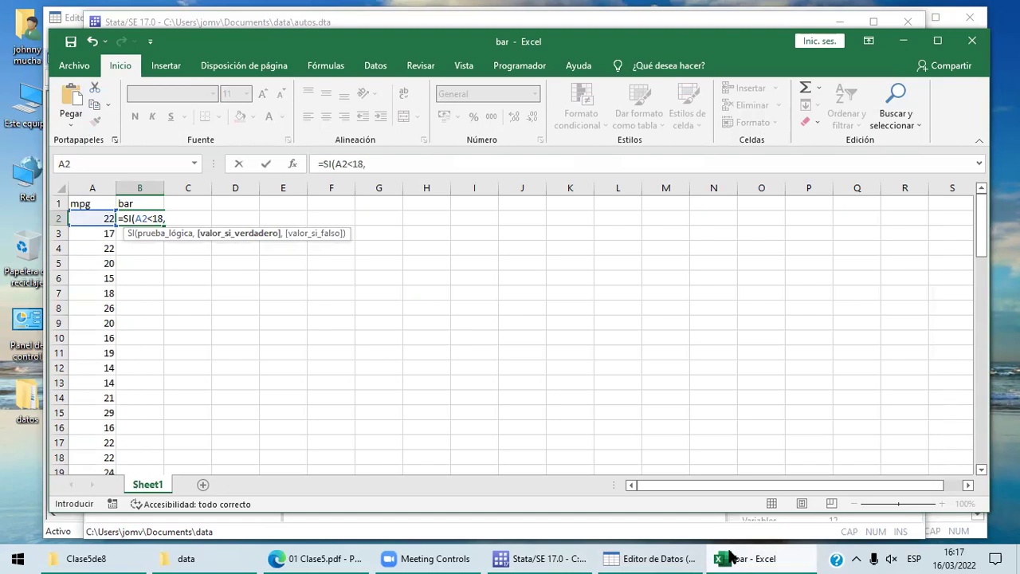
{"action": "type", "text": "\"B"}
{"action": "type", "text": "ajo\",SI("}
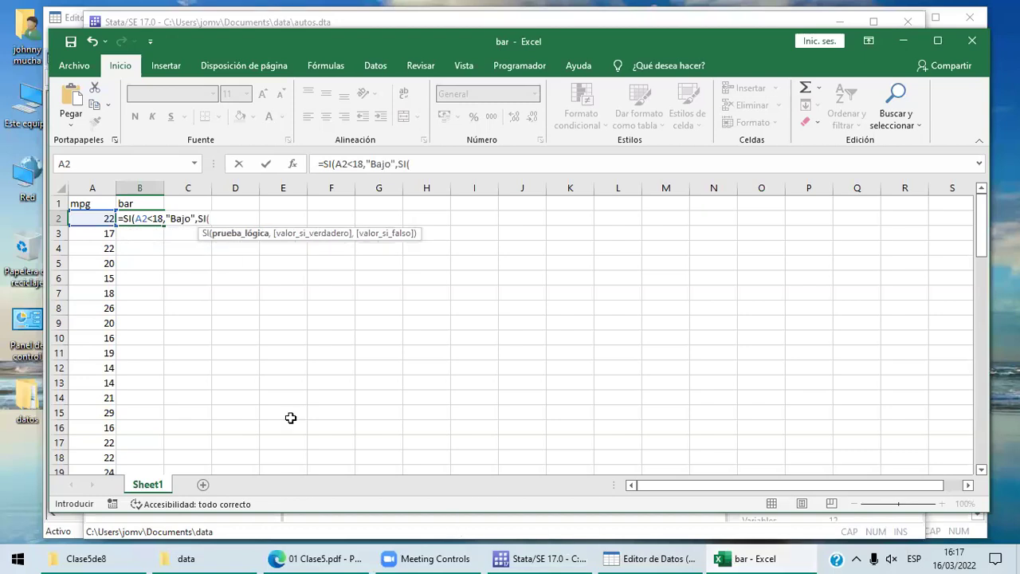
Continue the nested SI with the Y function and its first test A2>=18, consulting Stata's codebook output and data editor.
{"action": "type", "text": "y"}
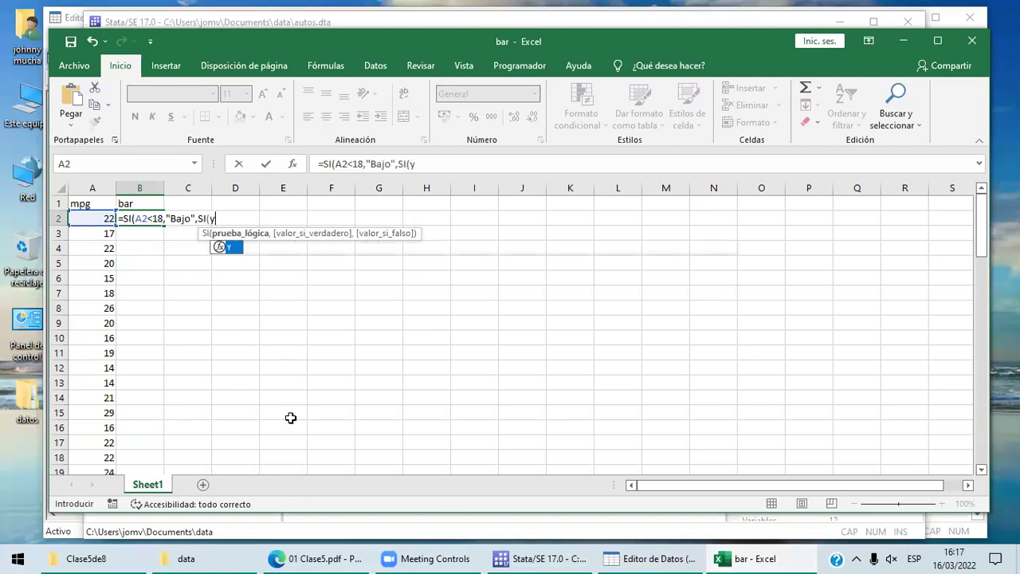
{"action": "key", "text": "Tab"}
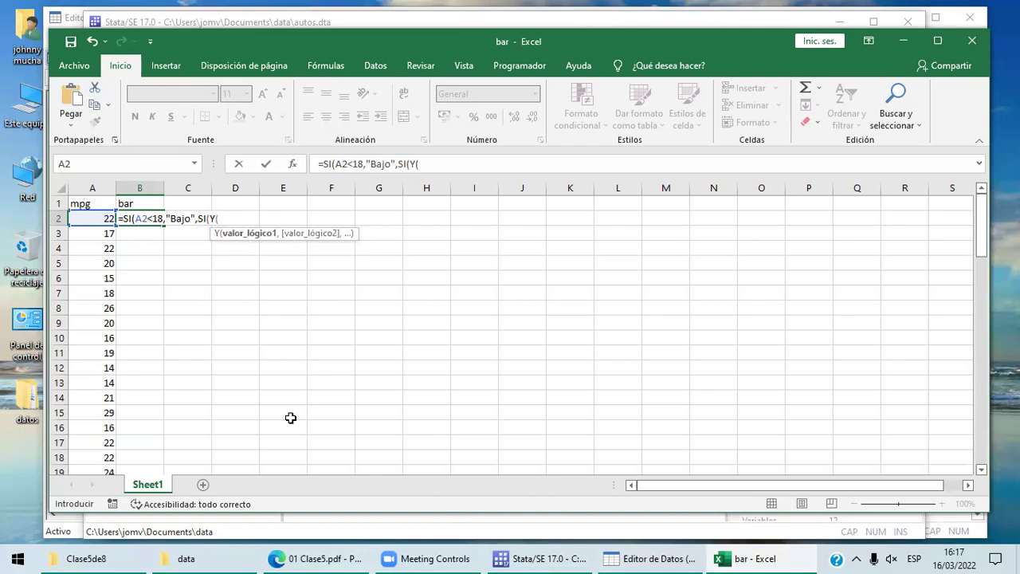
{"action": "left_click", "coordinate": [97, 218]}
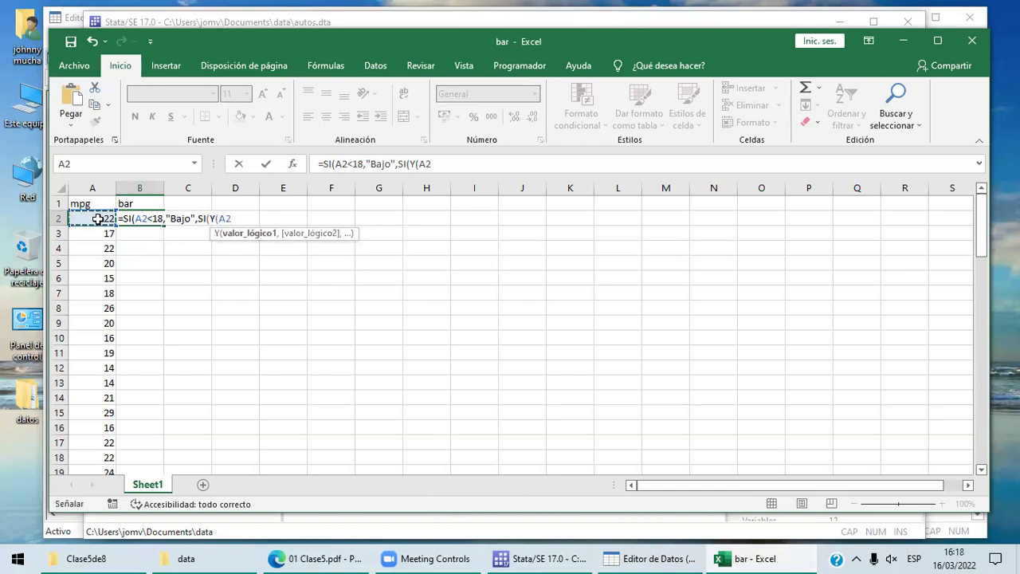
{"action": "type", "text": ">="}
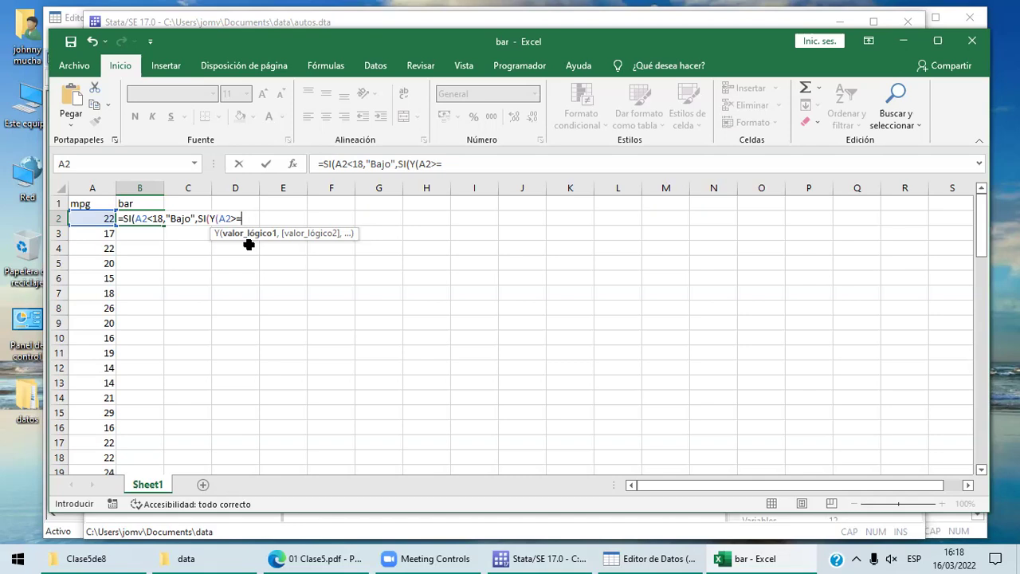
{"action": "left_click", "coordinate": [560, 556]}
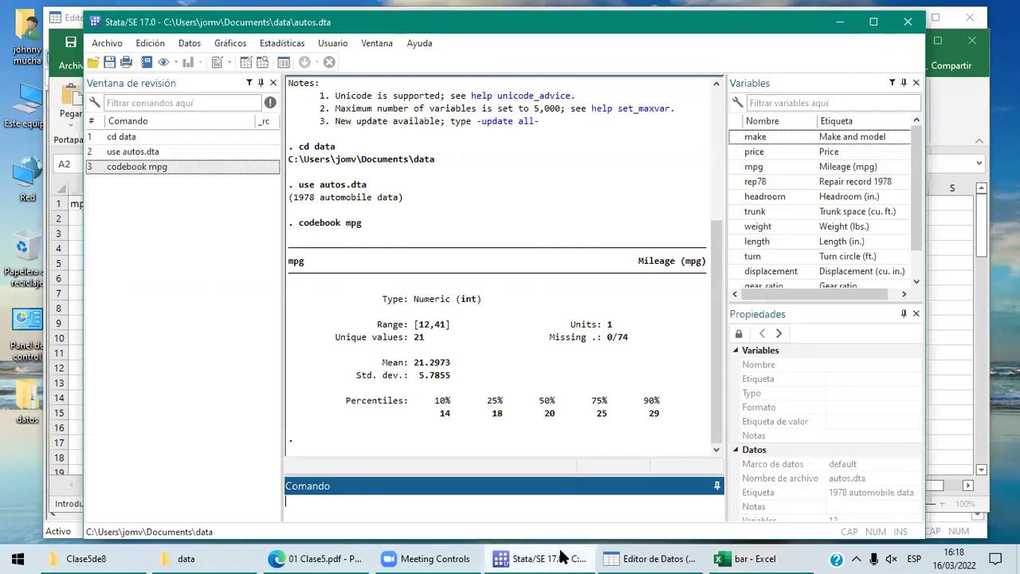
{"action": "left_click", "coordinate": [670, 556]}
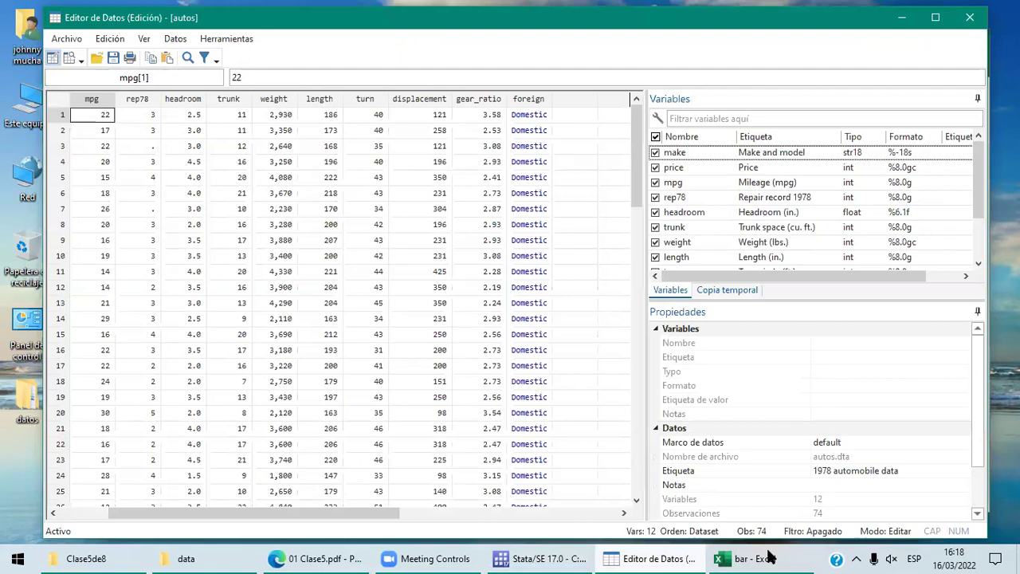
{"action": "left_click", "coordinate": [769, 555]}
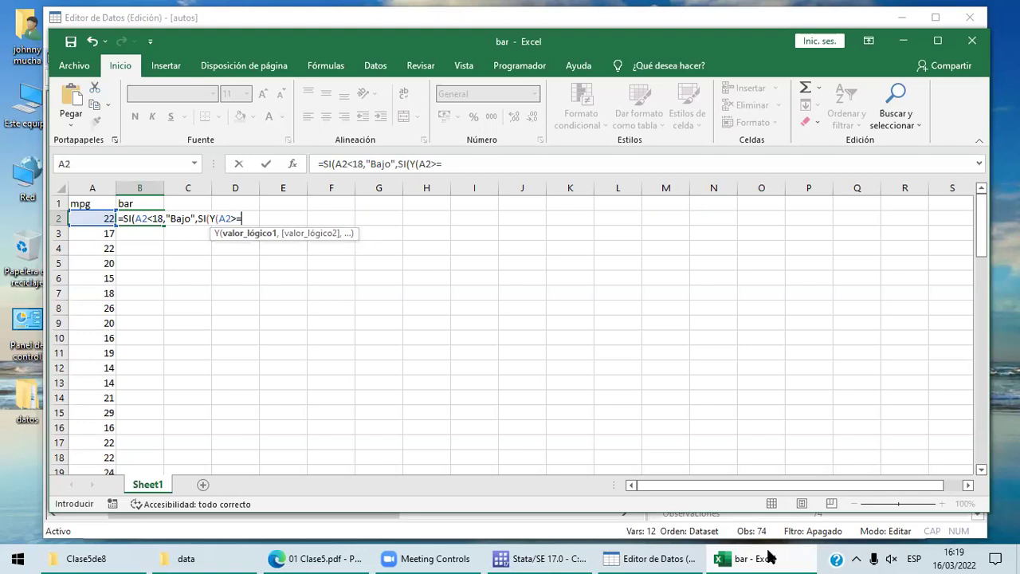
{"action": "type", "text": "18,"}
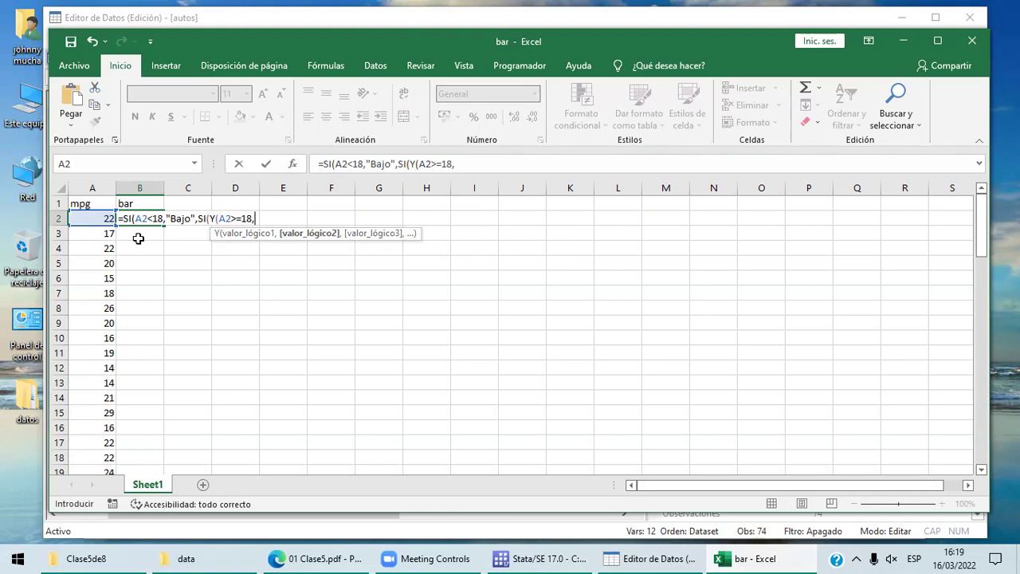
Add the second test A2<=25 to the Y function and close it, checking the 75th percentile in Stata.
{"action": "left_click", "coordinate": [93, 219]}
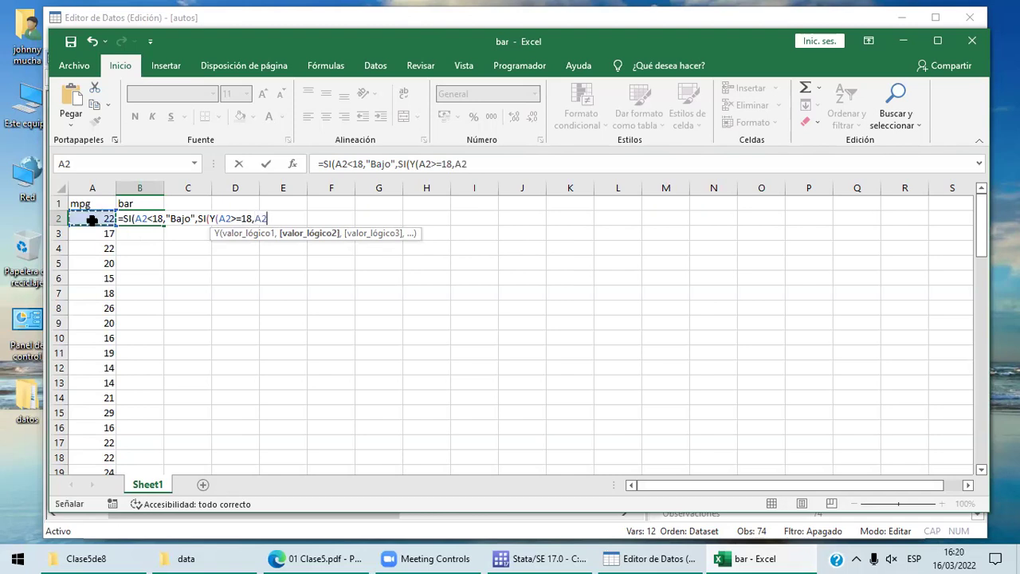
{"action": "type", "text": "<="}
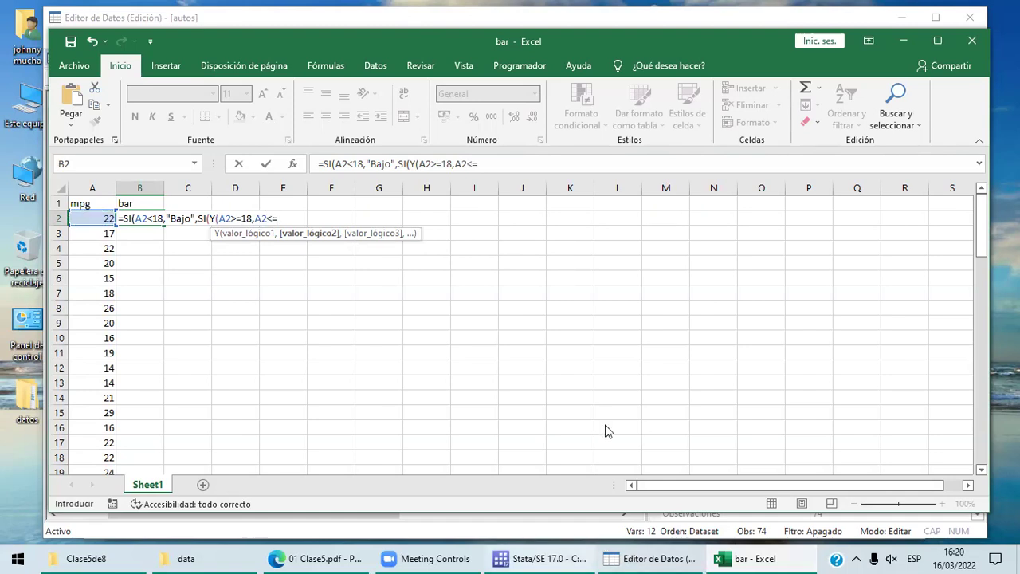
{"action": "left_click", "coordinate": [542, 558]}
{"action": "left_click", "coordinate": [737, 558]}
{"action": "type", "text": "25"}
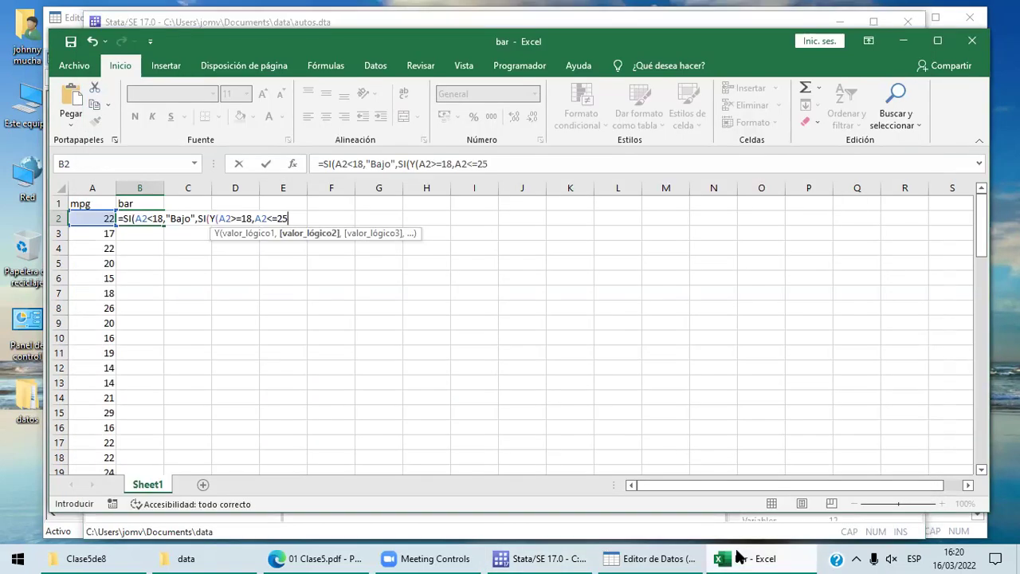
{"action": "type", "text": "),"}
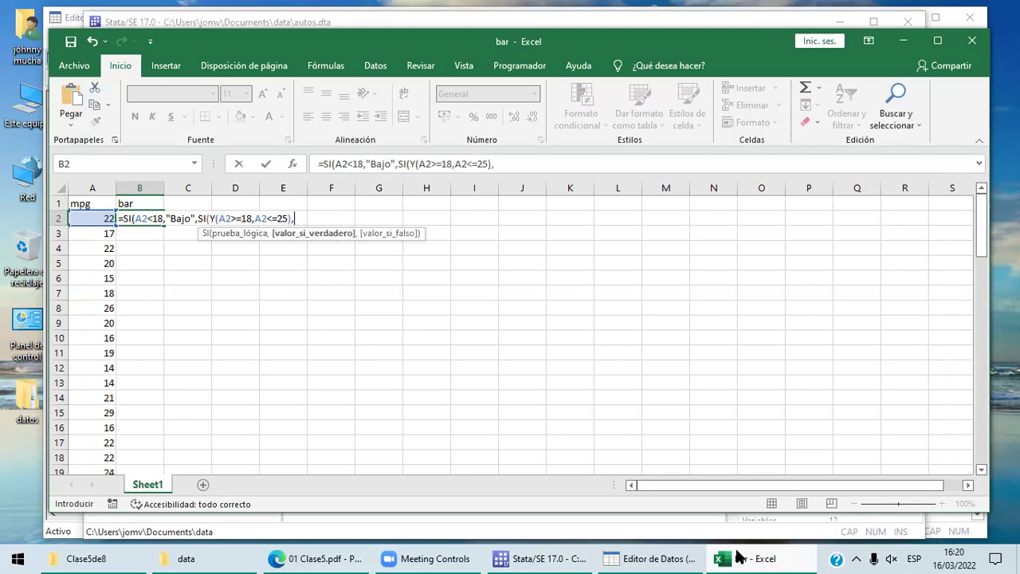
Finish the formula in B2 with the results "Medio" and "Alto", close both SI functions and enter it.
{"action": "type", "text": "\"Medio\","}
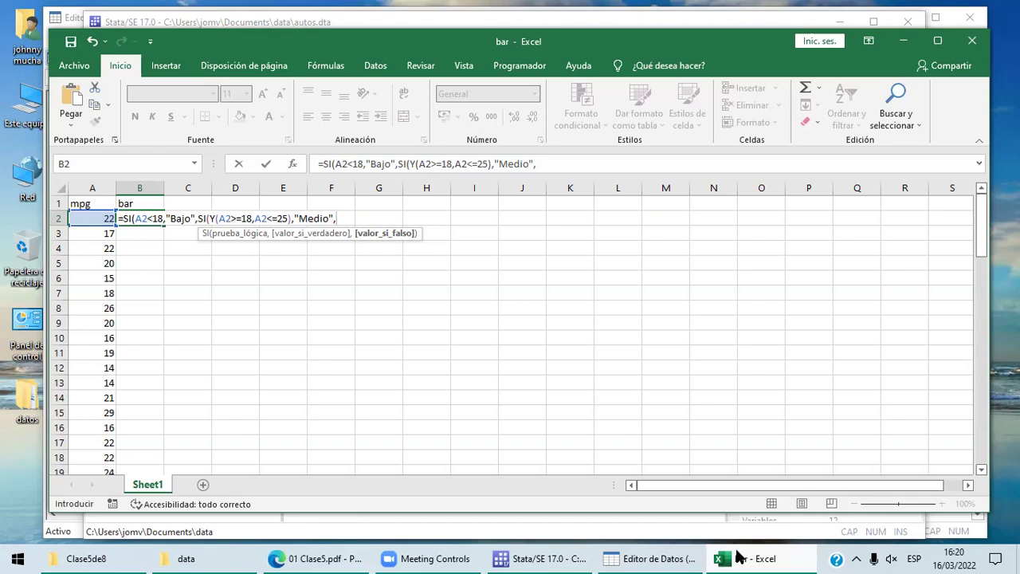
{"action": "type", "text": "\"Alto\""}
{"action": "type", "text": ")"}
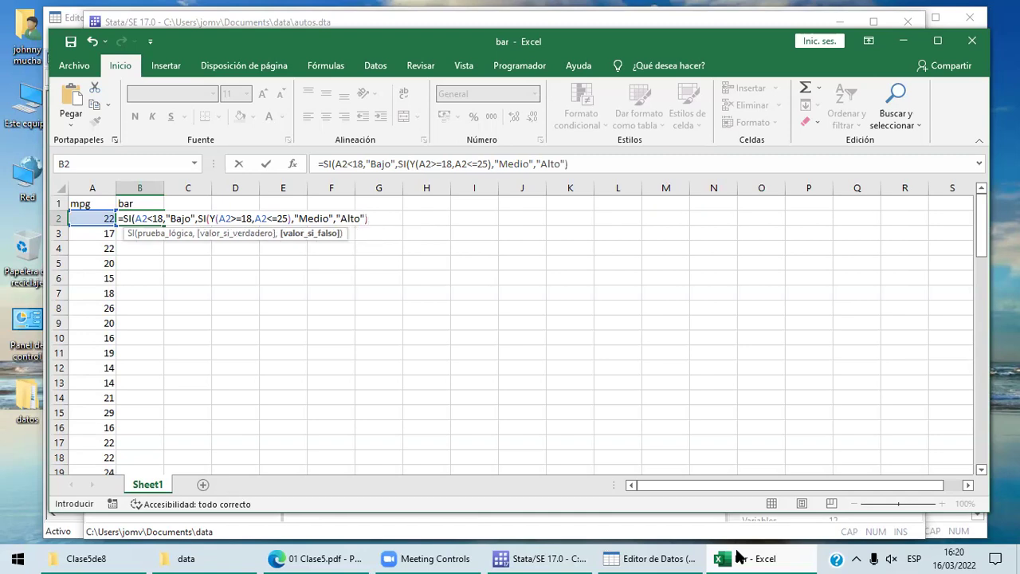
{"action": "type", "text": ")"}
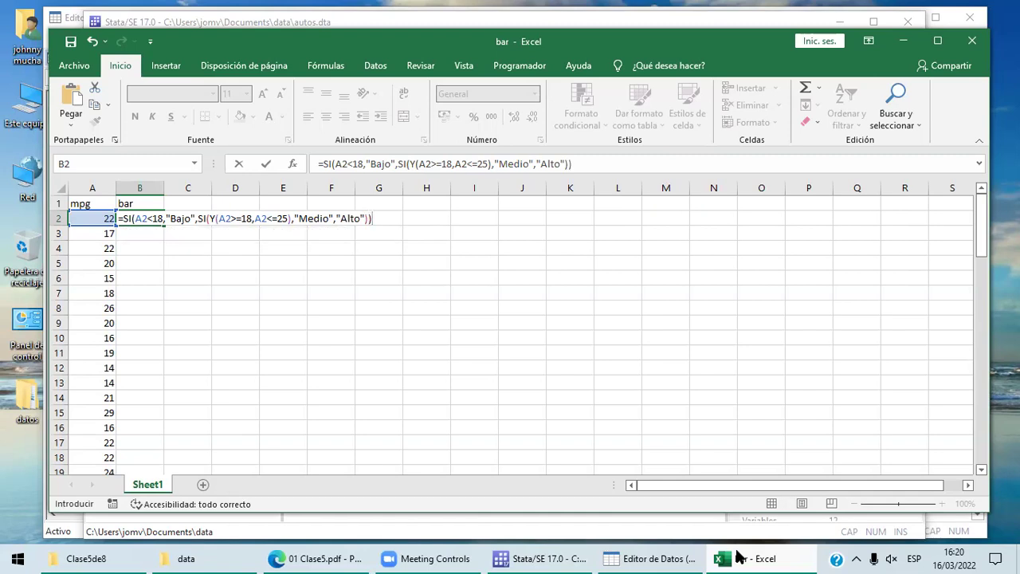
{"action": "key", "text": "Return"}
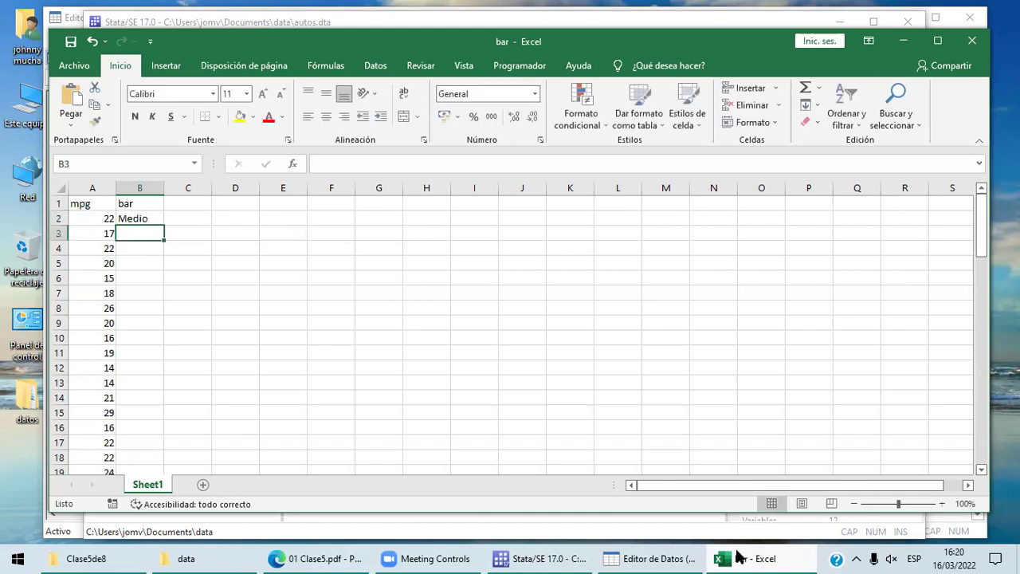
Fill the B2 formula down the bar column for all mpg rows.
{"action": "left_click", "coordinate": [161, 222]}
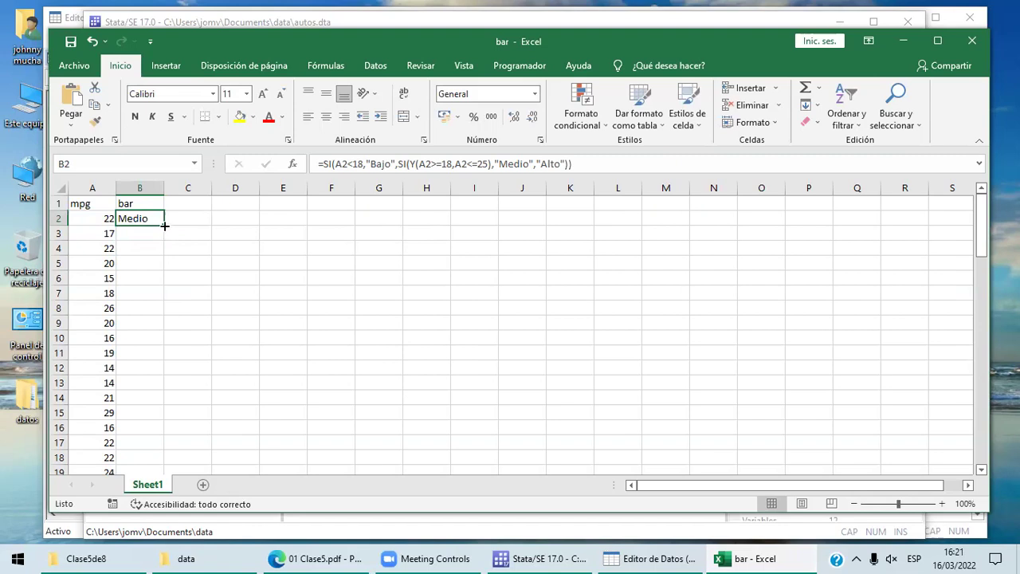
{"action": "double_click", "coordinate": [164, 226]}
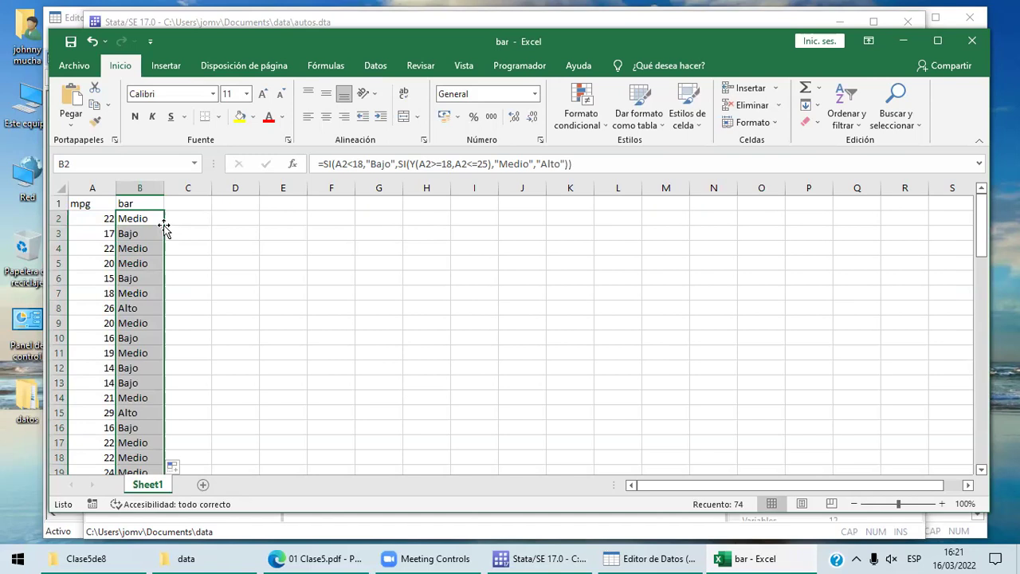
{"action": "left_click", "coordinate": [235, 233]}
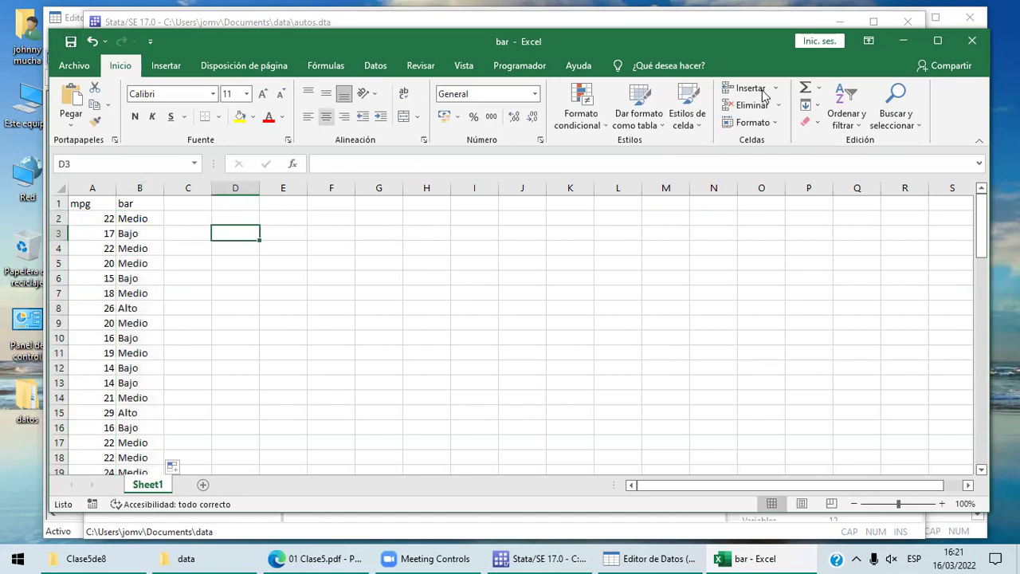
{"action": "left_click", "coordinate": [158, 216]}
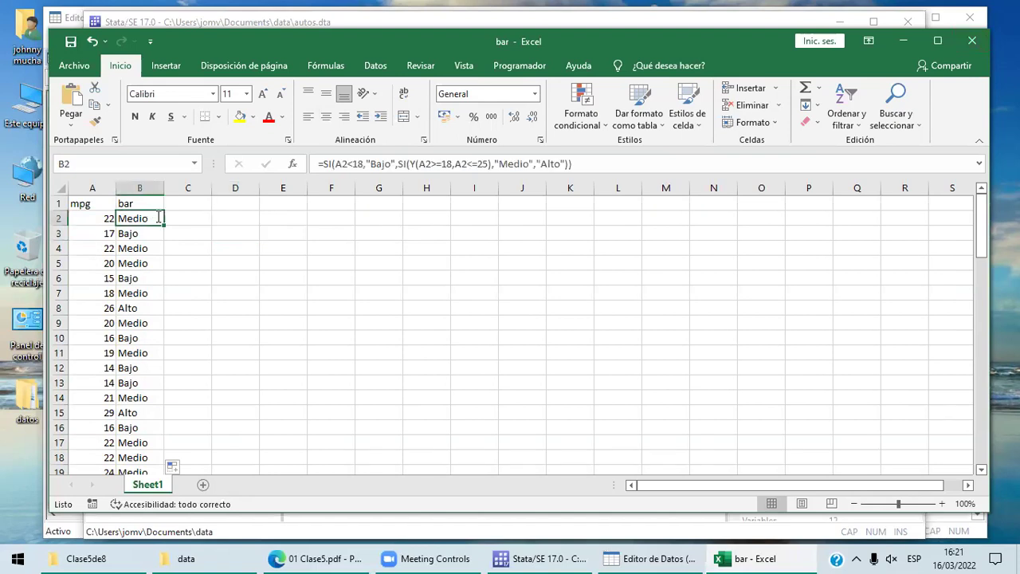
{"action": "double_click", "coordinate": [157, 217]}
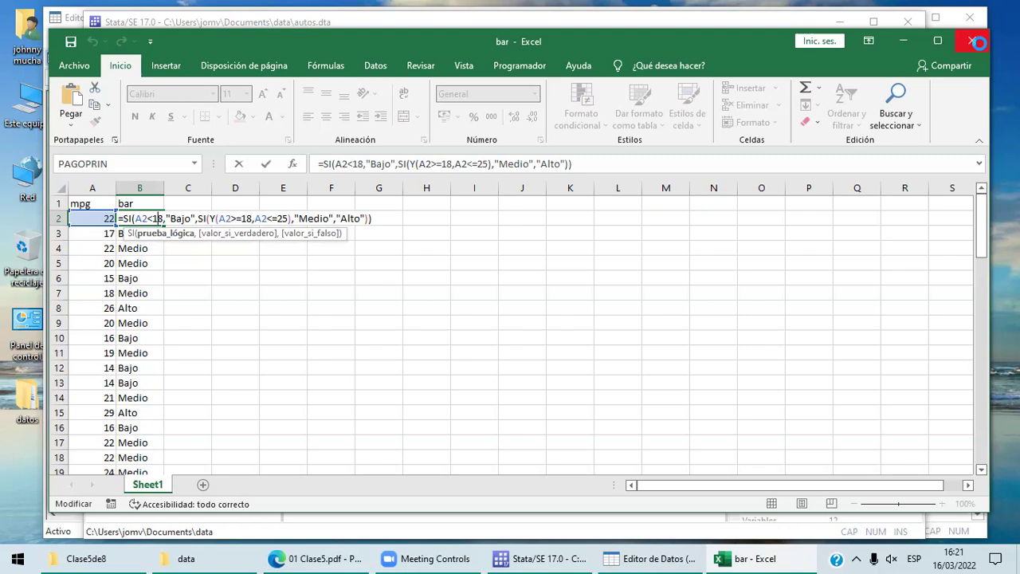
{"action": "left_click", "coordinate": [980, 43]}
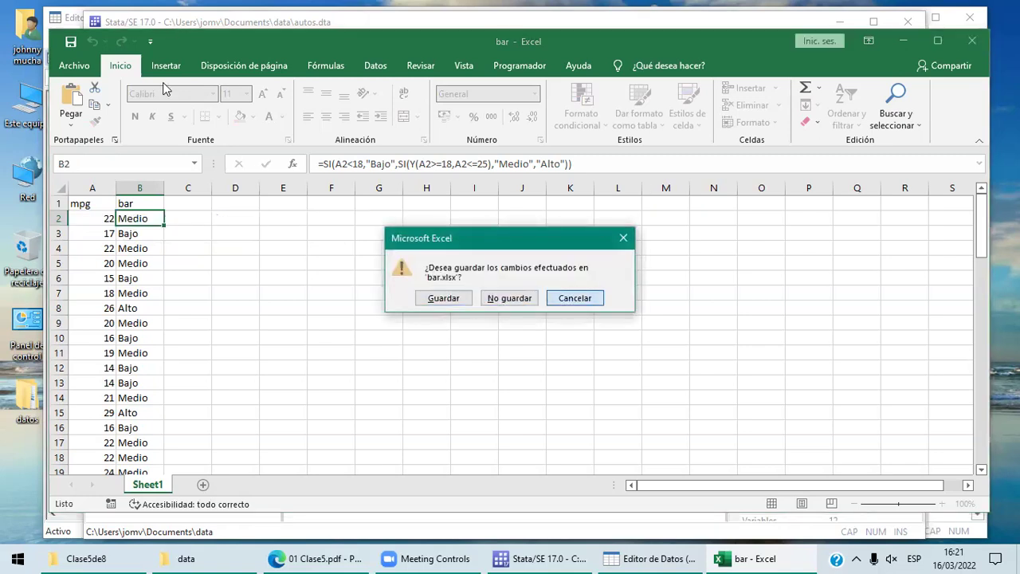
{"action": "left_click", "coordinate": [576, 298]}
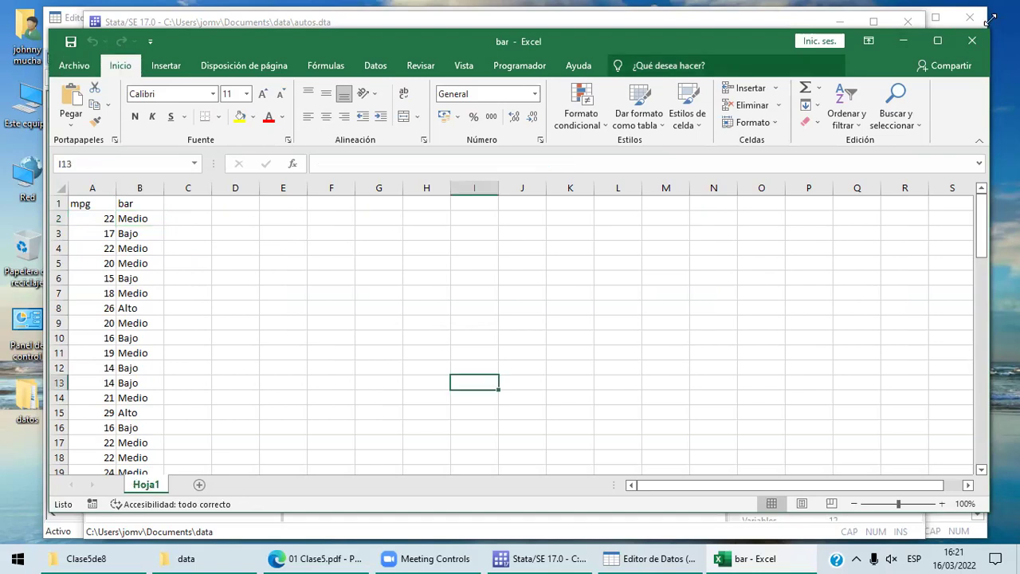
Close the bar workbook, saving the changes to bar.xlsx.
{"action": "left_click", "coordinate": [981, 40]}
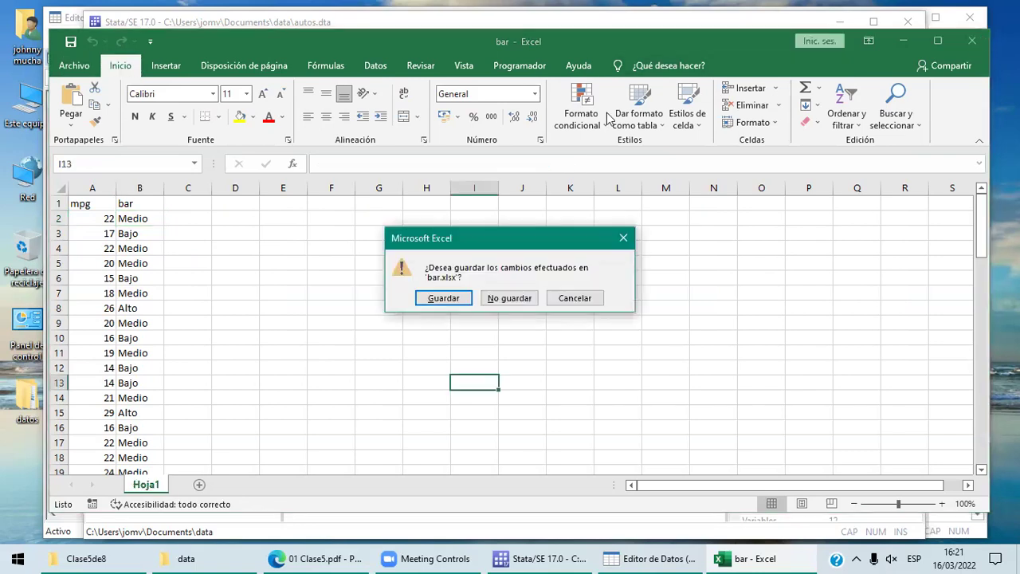
{"action": "left_click", "coordinate": [444, 297]}
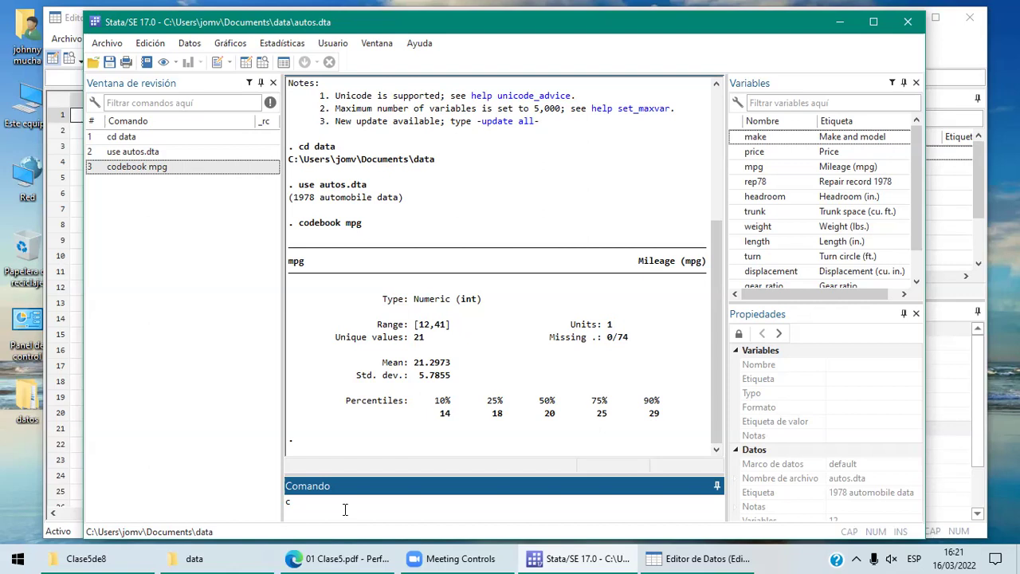
Clear the dataset from memory and choose bar.xlsx from the data folder as the Excel file to import.
{"action": "type", "text": "lear"}
{"action": "key", "text": "Return"}
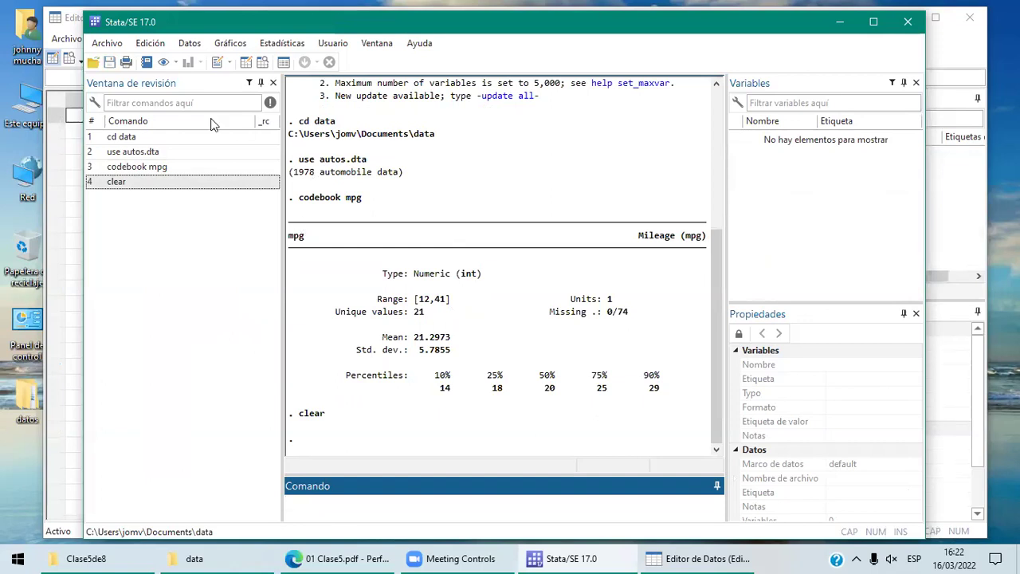
{"action": "left_click", "coordinate": [110, 45]}
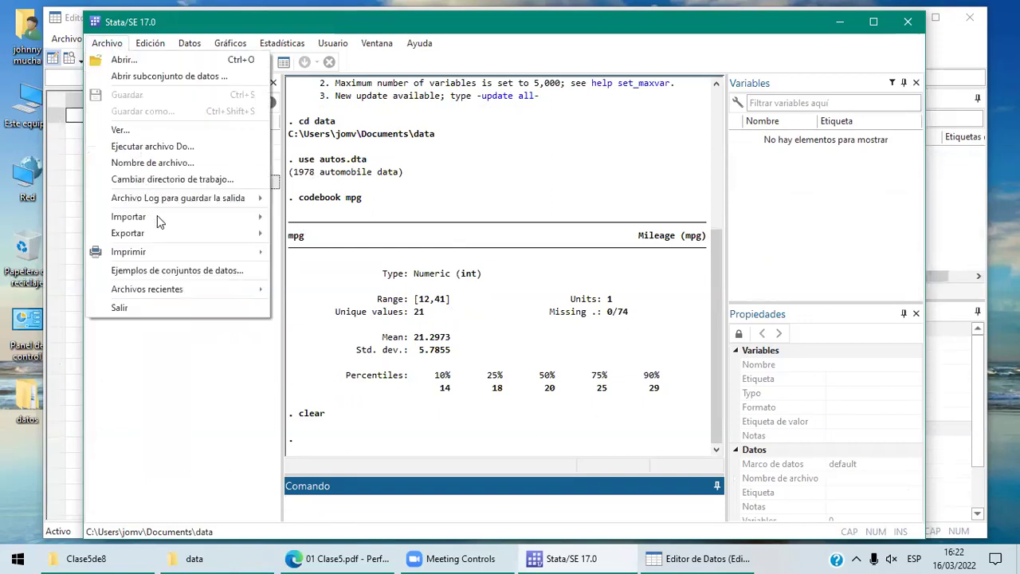
{"action": "mouse_move", "coordinate": [161, 227]}
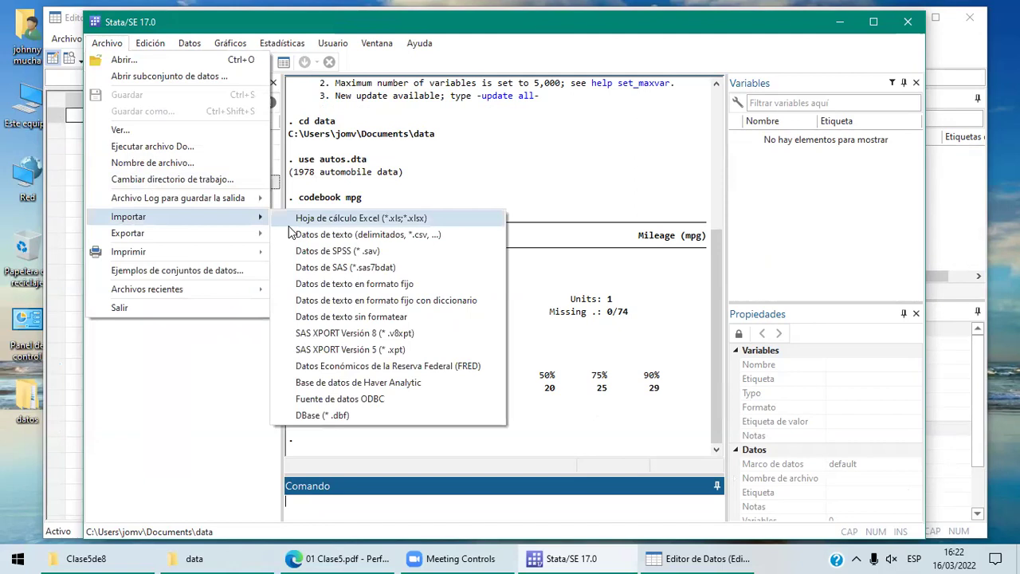
{"action": "left_click", "coordinate": [290, 227]}
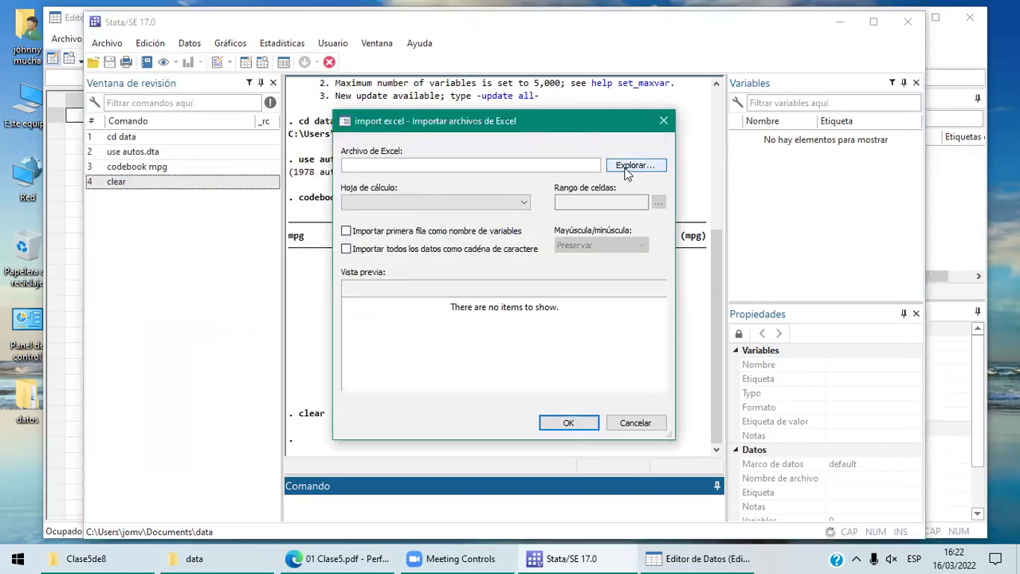
{"action": "left_click", "coordinate": [626, 170]}
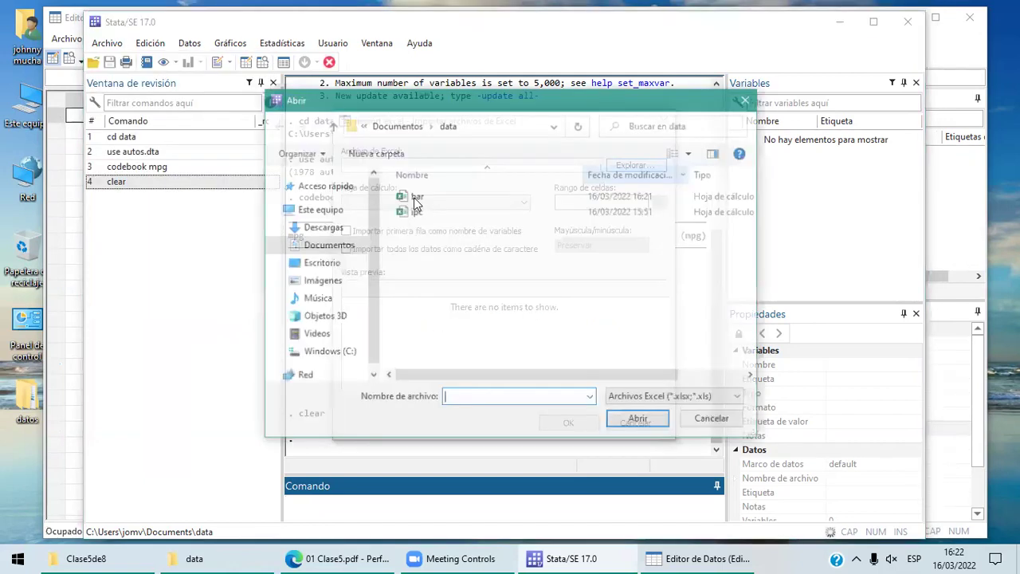
{"action": "left_click", "coordinate": [415, 195]}
{"action": "left_click", "coordinate": [640, 425]}
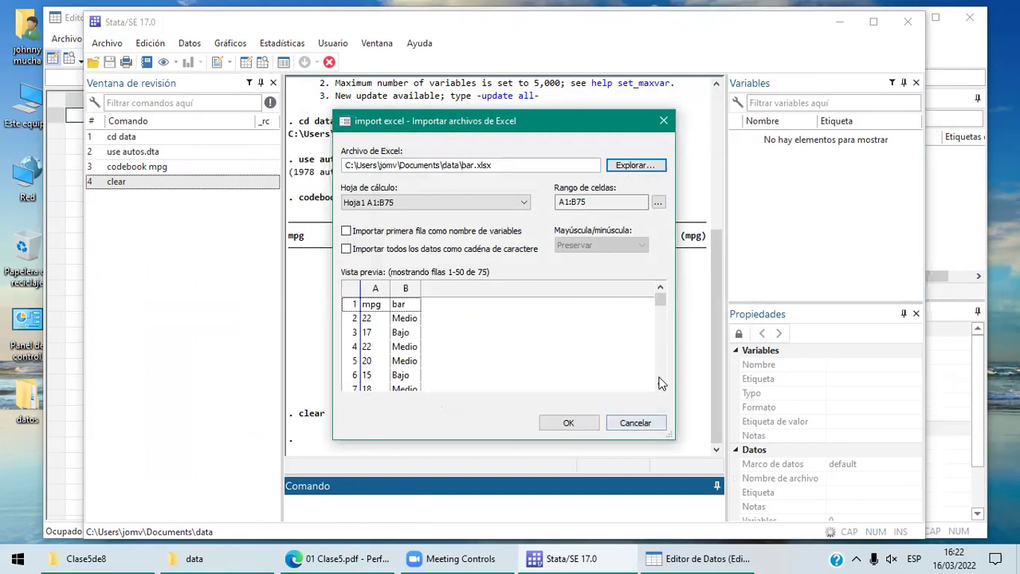
Examine the import preview and the bar workbook in Excel to find where the mpg and bar data end.
{"action": "scroll", "coordinate": [660, 383], "scroll_direction": "down", "scroll_amount": 15}
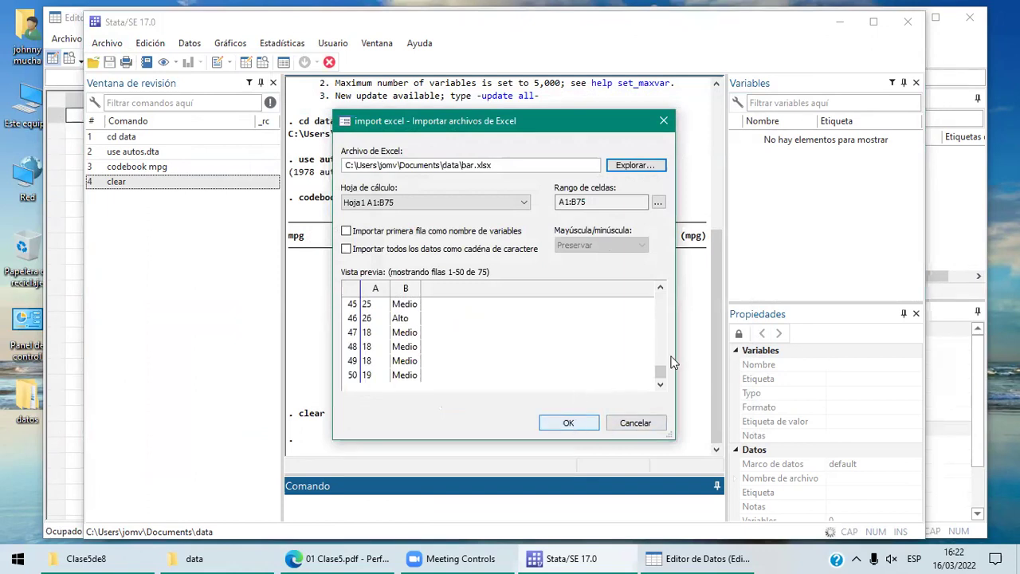
{"action": "left_click", "coordinate": [661, 289]}
{"action": "left_click_drag", "start_coordinate": [661, 289], "coordinate": [661, 289]}
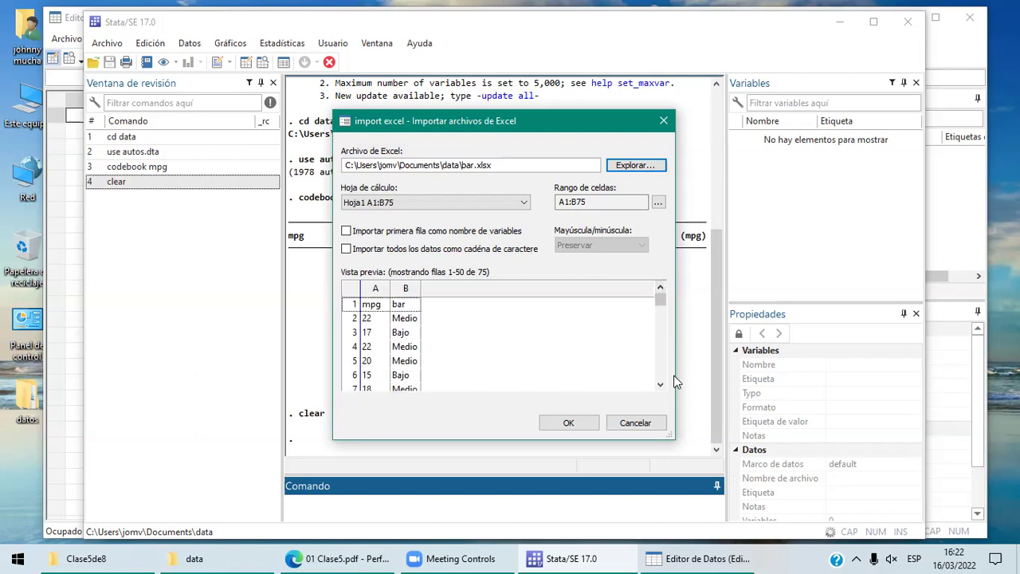
{"action": "left_click", "coordinate": [222, 558]}
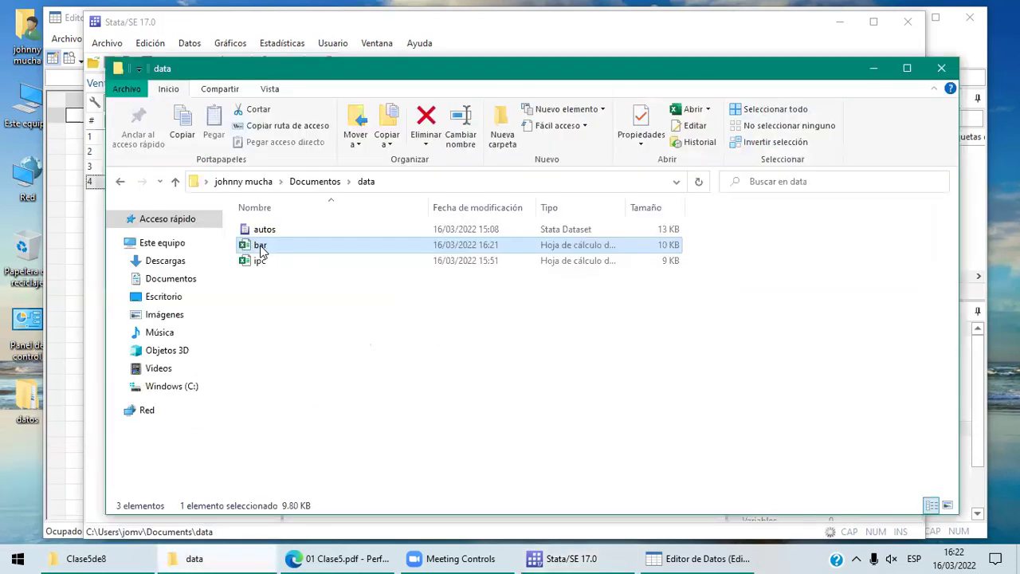
{"action": "double_click", "coordinate": [261, 247]}
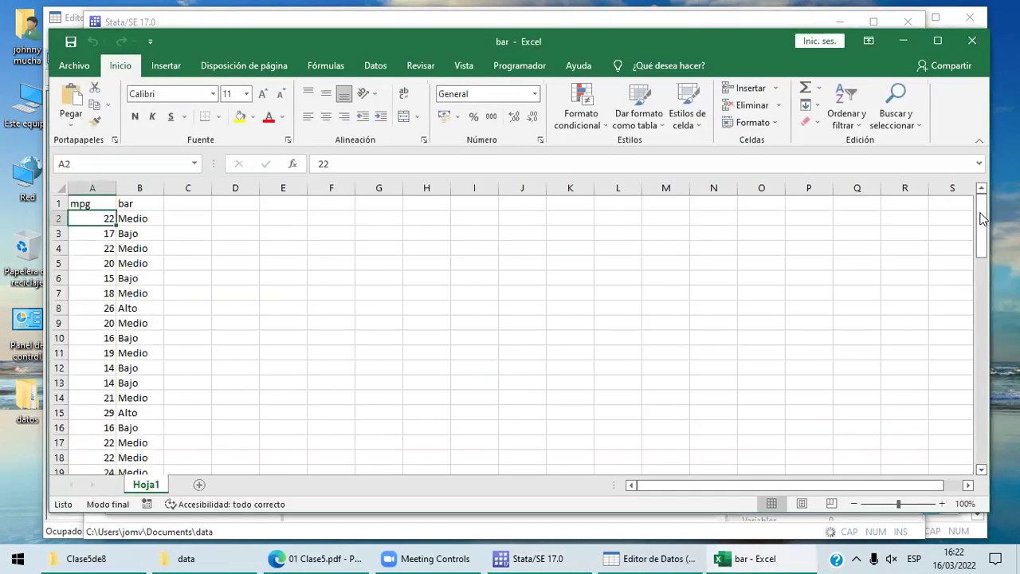
{"action": "key", "text": "ctrl+shift+Down"}
{"action": "scroll", "coordinate": [963, 388], "scroll_direction": "up", "scroll_amount": 6}
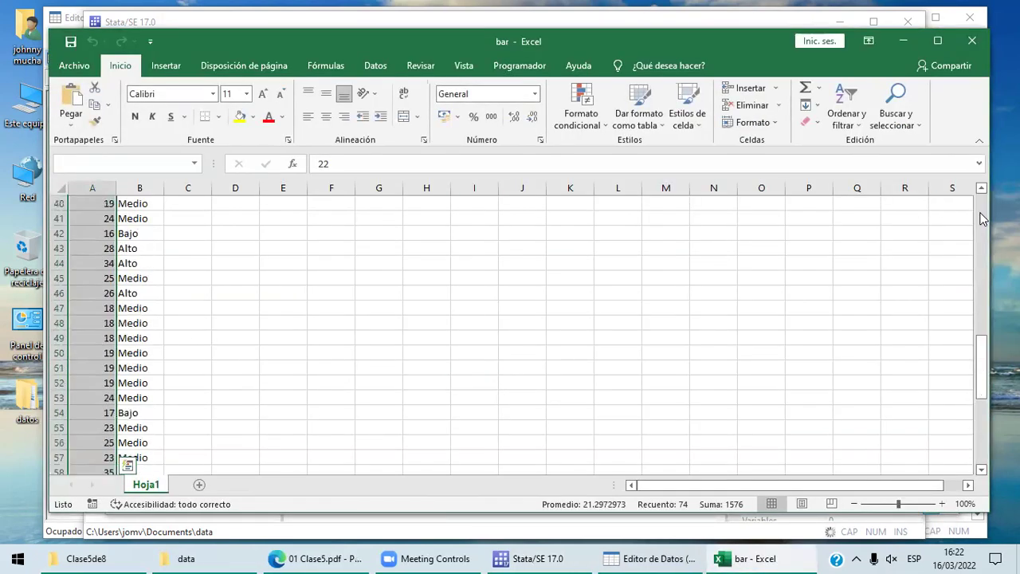
{"action": "left_click", "coordinate": [984, 471]}
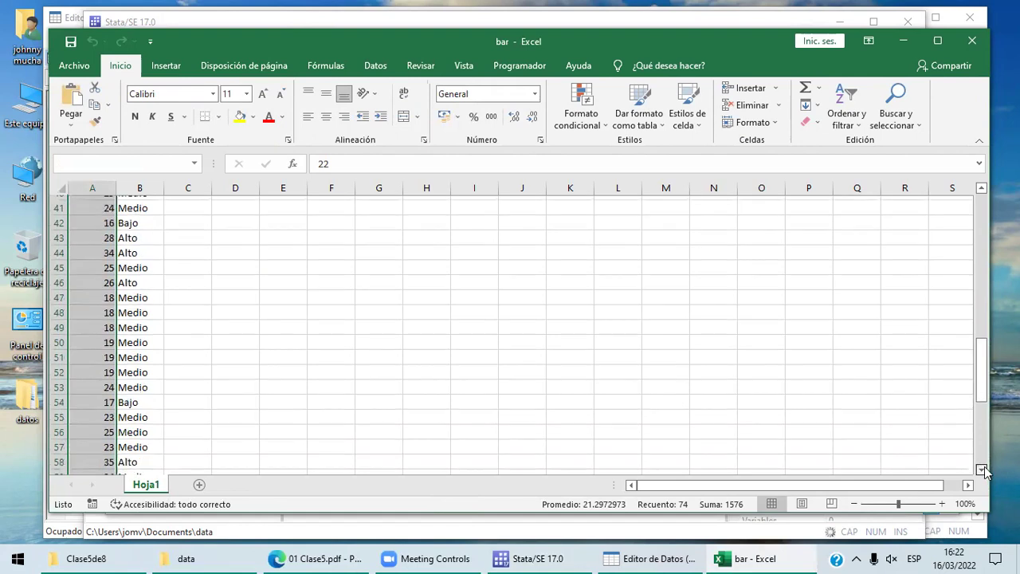
{"action": "scroll", "coordinate": [985, 470], "scroll_direction": "down", "scroll_amount": 8}
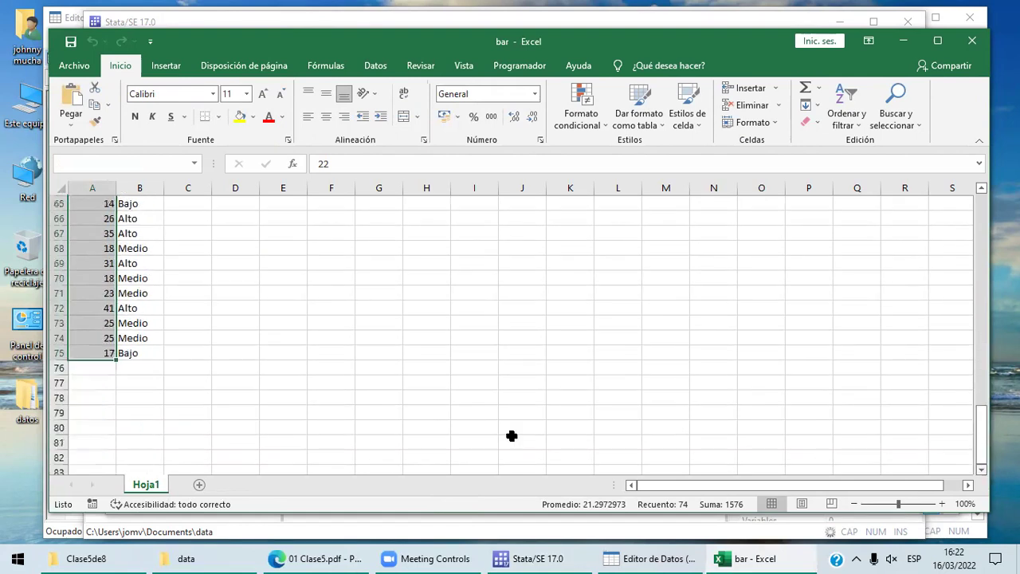
{"action": "left_click", "coordinate": [131, 353]}
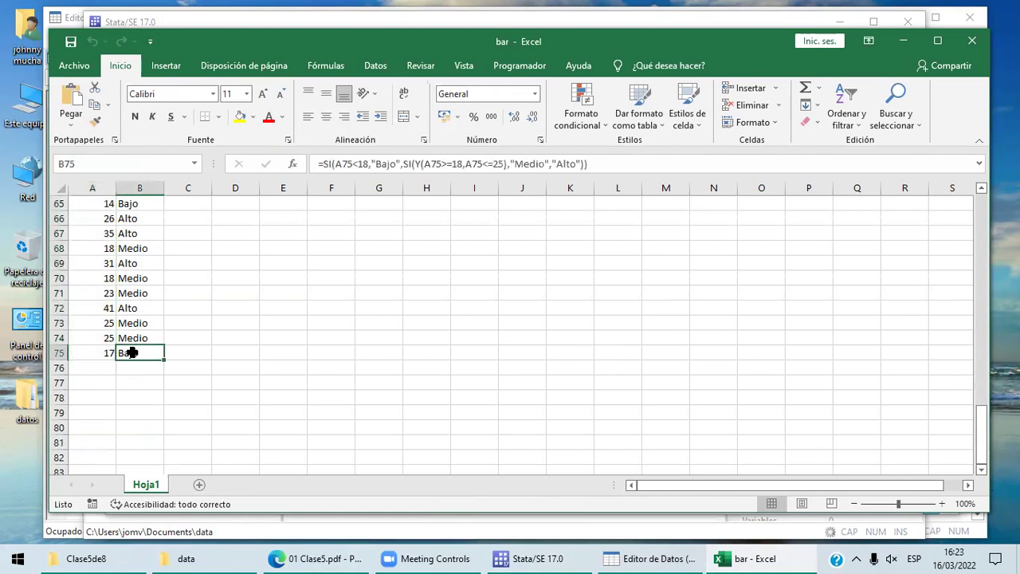
Back in Stata, import Hoja1 of bar.xlsx with the first row as variable names.
{"action": "left_click", "coordinate": [528, 555]}
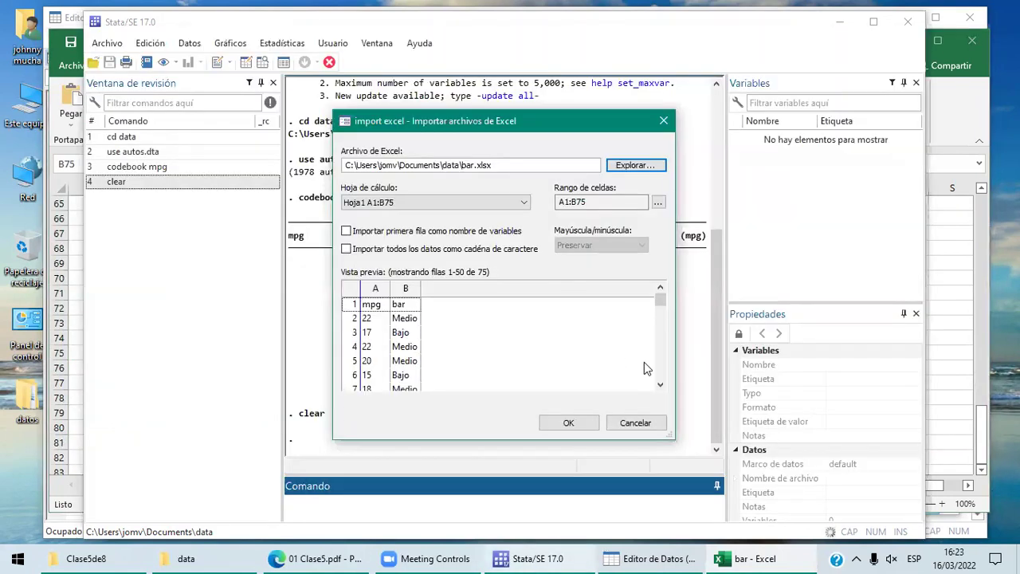
{"action": "left_click", "coordinate": [661, 384]}
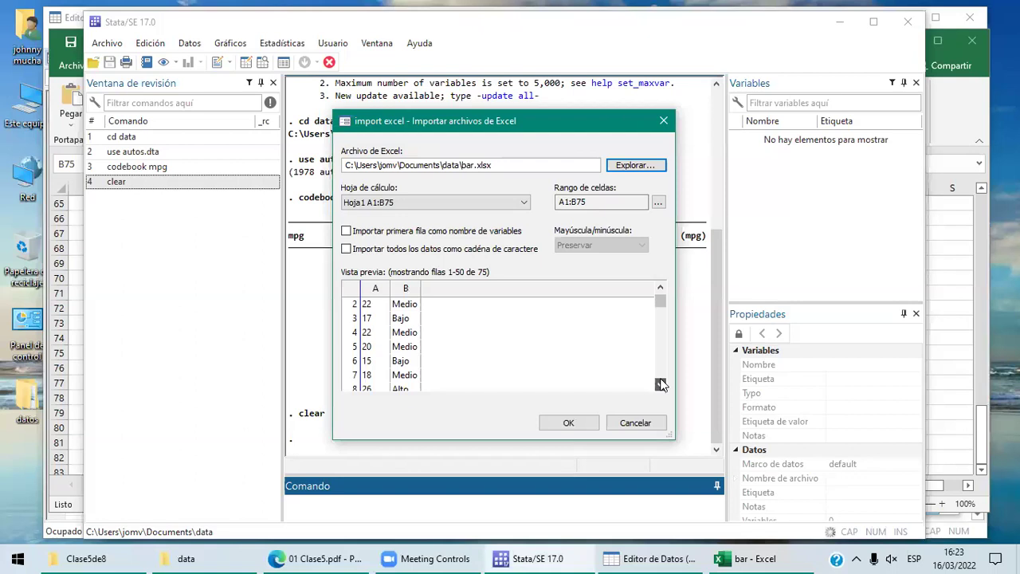
{"action": "left_click", "coordinate": [662, 385]}
{"action": "left_click", "coordinate": [348, 230]}
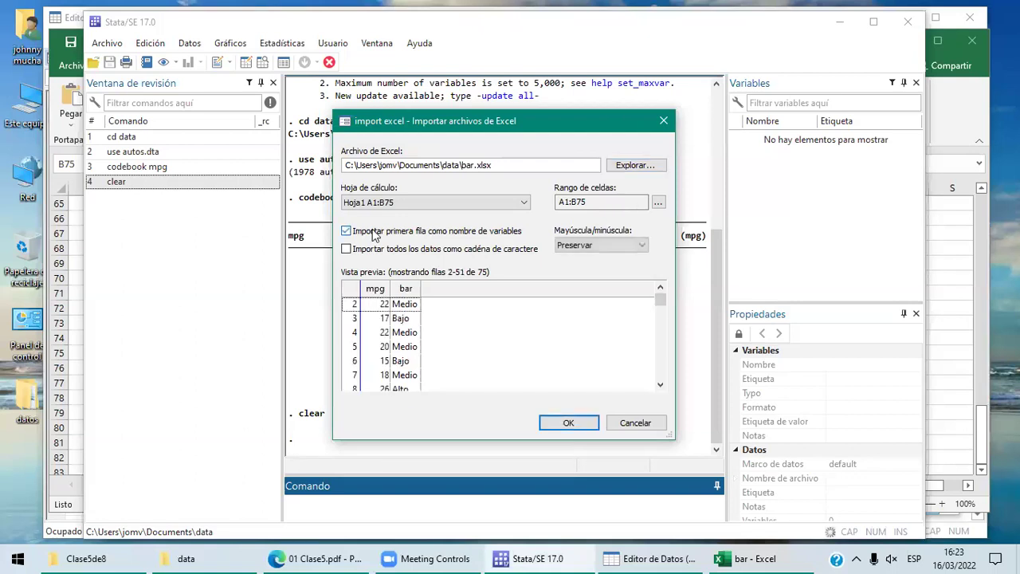
{"action": "left_click", "coordinate": [568, 423]}
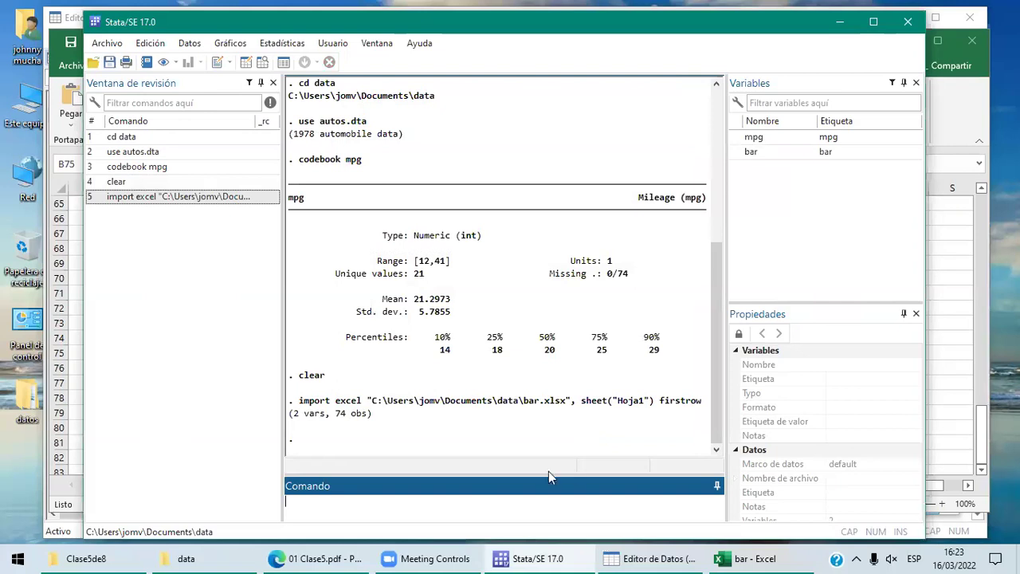
Review the imported mpg and bar columns in the Data Editor and reread the Caso1 requirements in the PDF.
{"action": "left_click", "coordinate": [645, 555]}
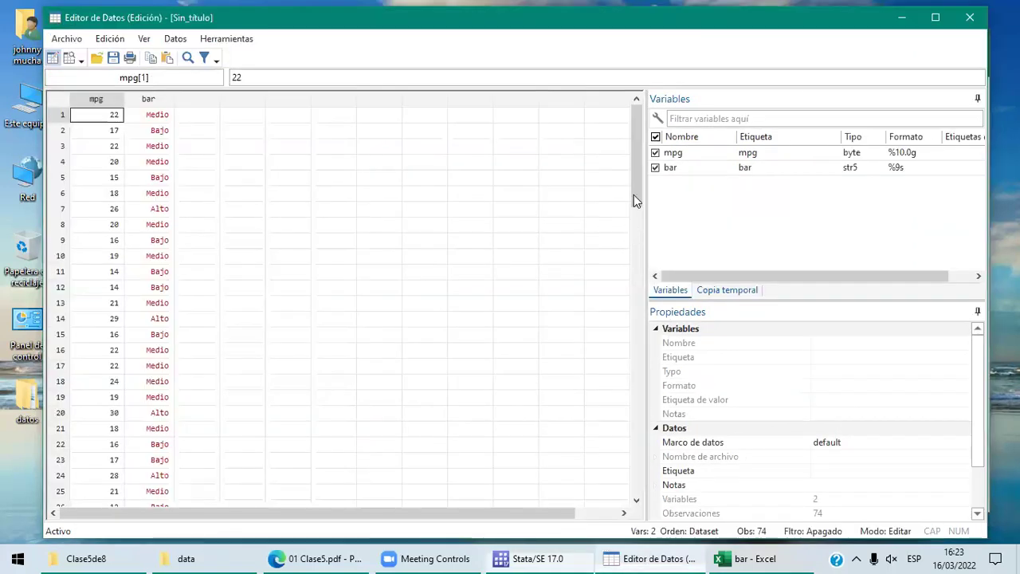
{"action": "left_click_drag", "start_coordinate": [634, 188], "coordinate": [114, 449]}
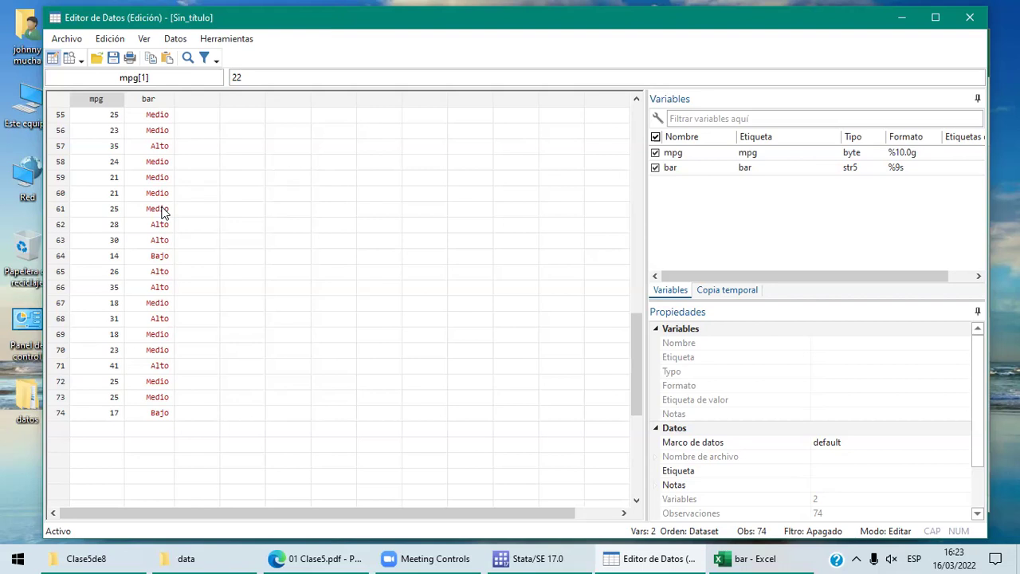
{"action": "key", "text": "ctrl+Home"}
{"action": "left_click", "coordinate": [161, 100]}
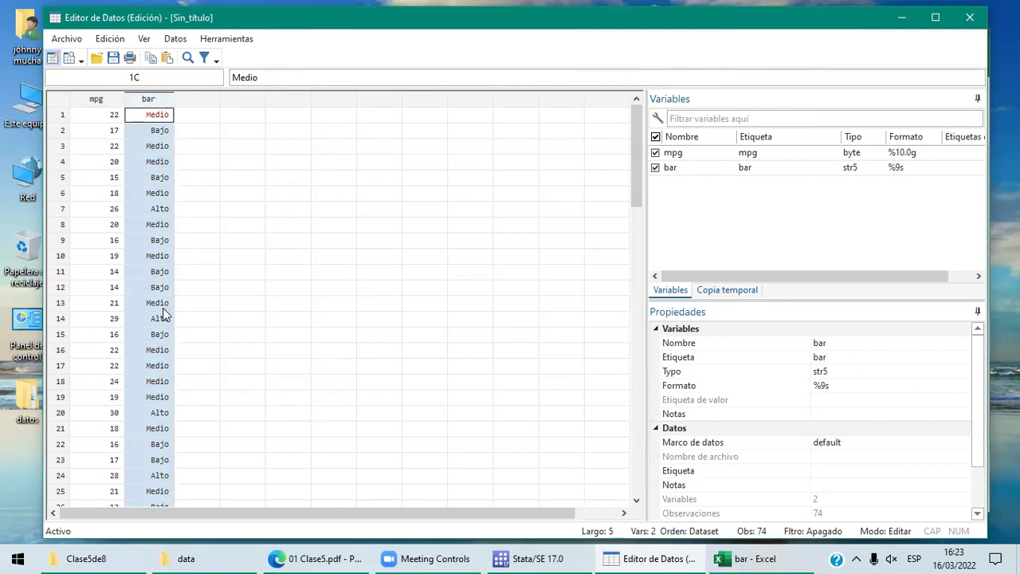
{"action": "left_click", "coordinate": [334, 556]}
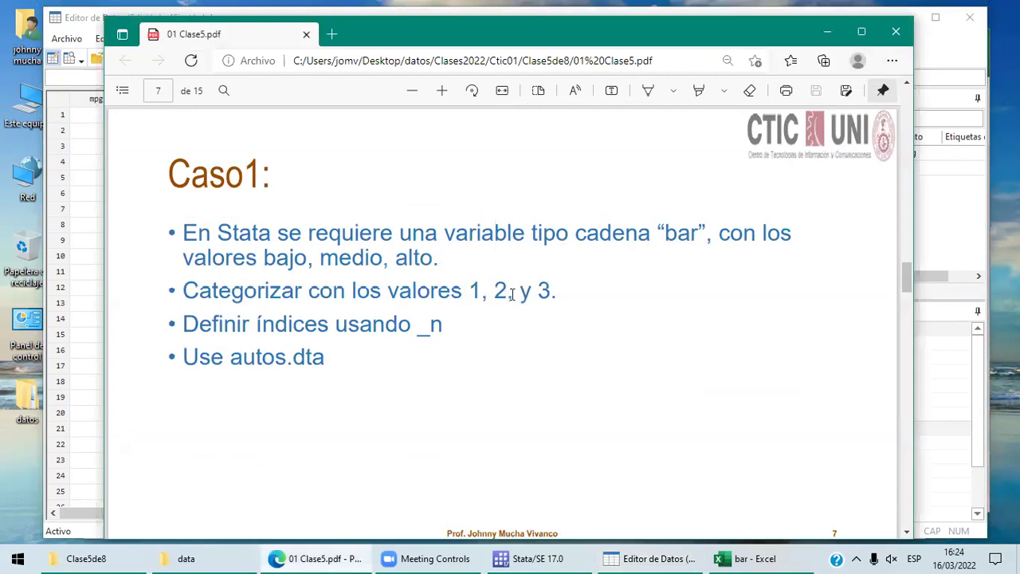
{"action": "key", "text": "alt+Tab"}
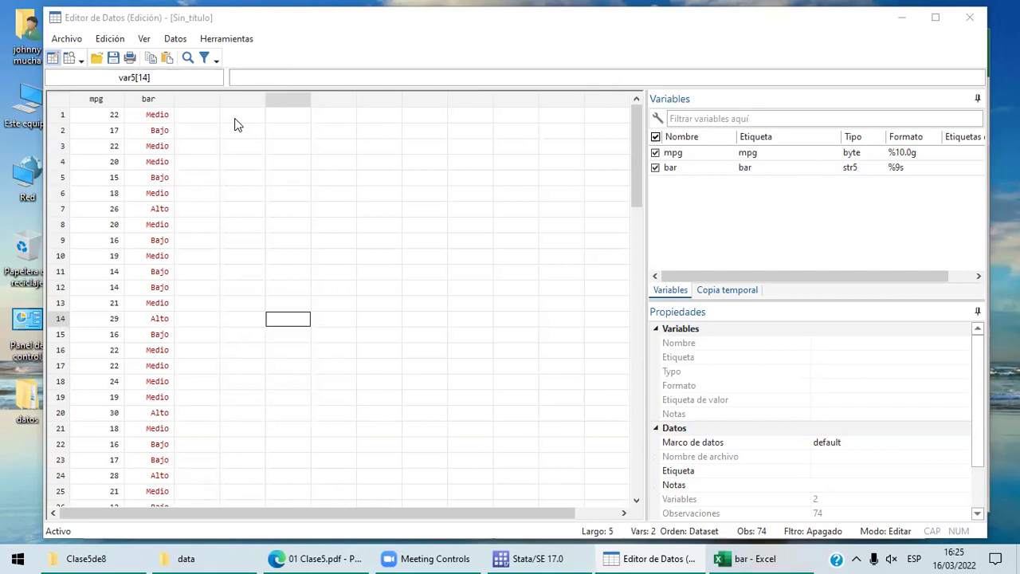
Try to edit the value label of the bar variable in the Data Editor.
{"action": "left_click", "coordinate": [160, 103]}
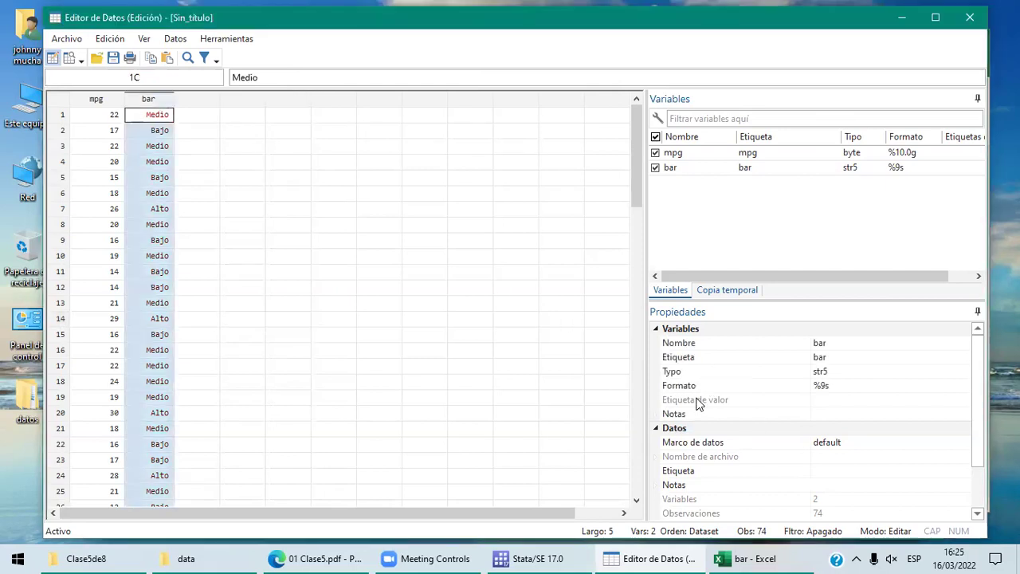
{"action": "left_click", "coordinate": [858, 403]}
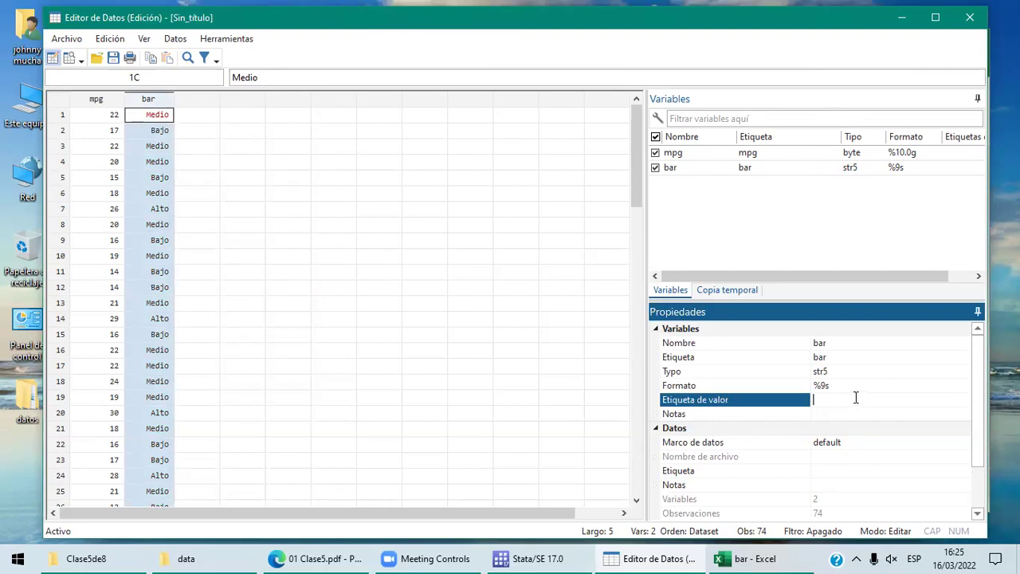
{"action": "left_click", "coordinate": [160, 103]}
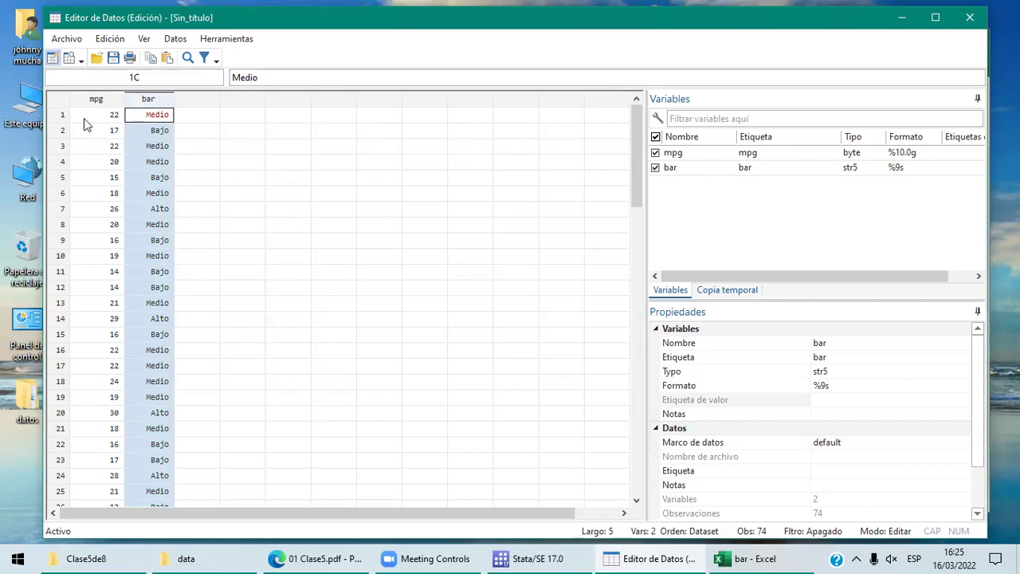
Try to convert the string variable bar with destring into a new numeric variable named bar1.
{"action": "left_click", "coordinate": [236, 47]}
{"action": "left_click", "coordinate": [233, 46]}
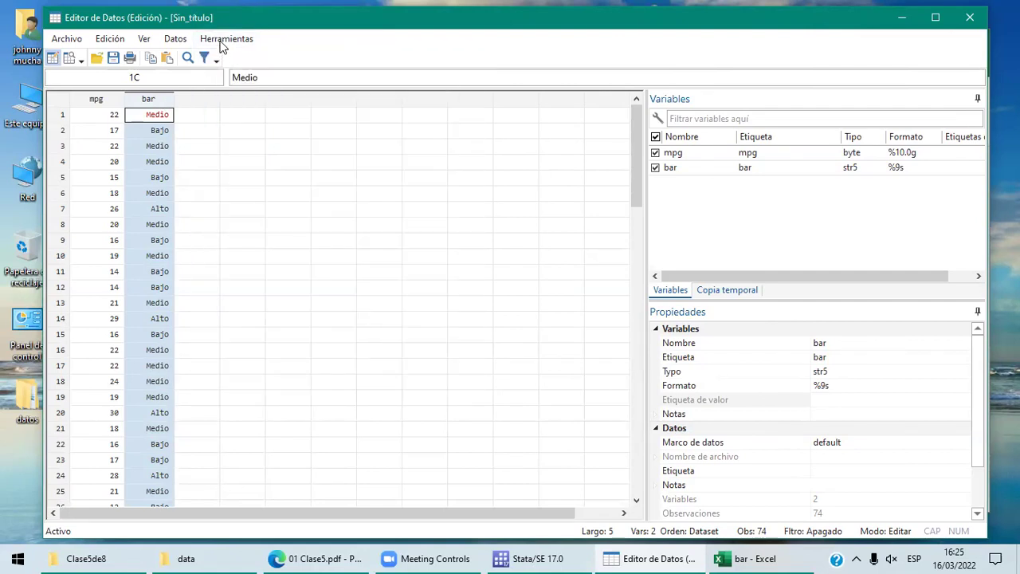
{"action": "left_click", "coordinate": [226, 38]}
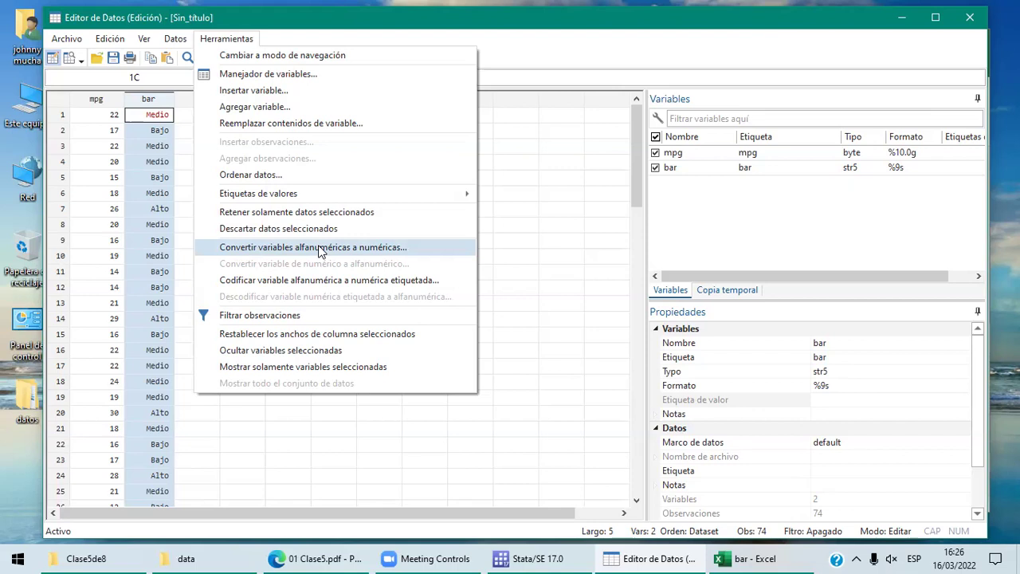
{"action": "left_click", "coordinate": [321, 251]}
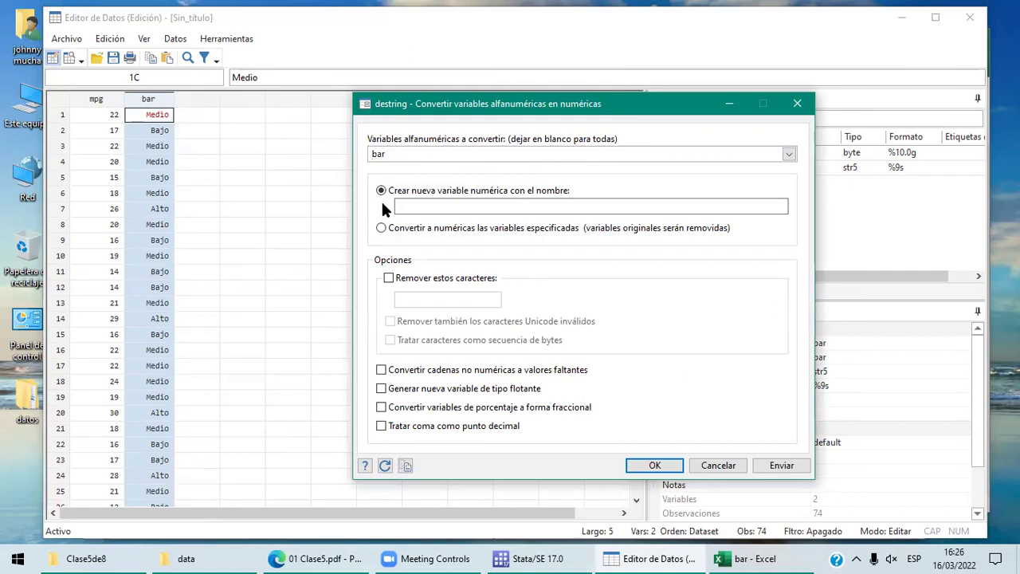
{"action": "left_click", "coordinate": [423, 207]}
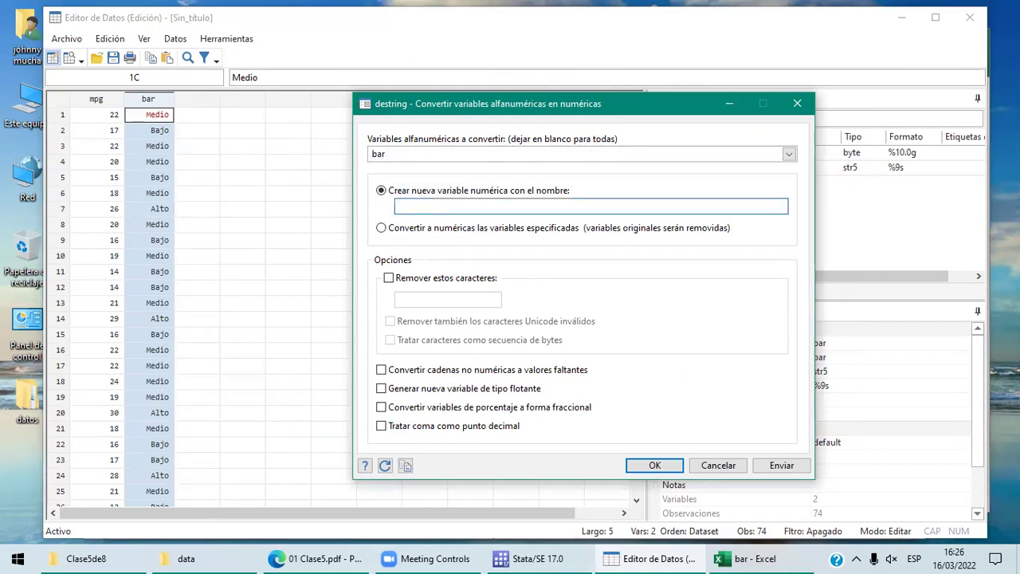
{"action": "type", "text": "bar1"}
{"action": "left_click", "coordinate": [654, 467]}
{"action": "left_click", "coordinate": [647, 465]}
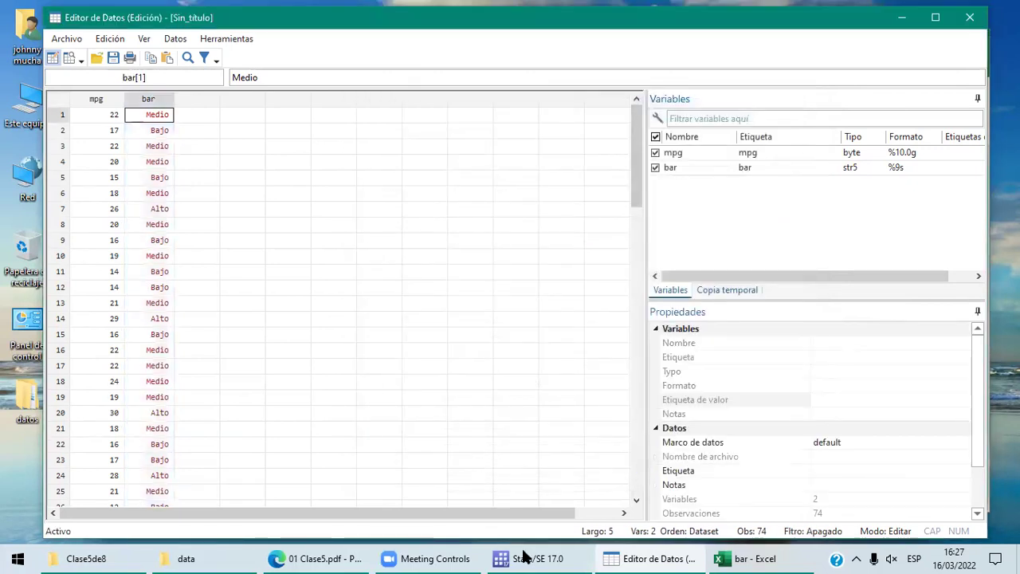
Check the output of the destring command in the Stata results against the Data Editor.
{"action": "left_click", "coordinate": [538, 556]}
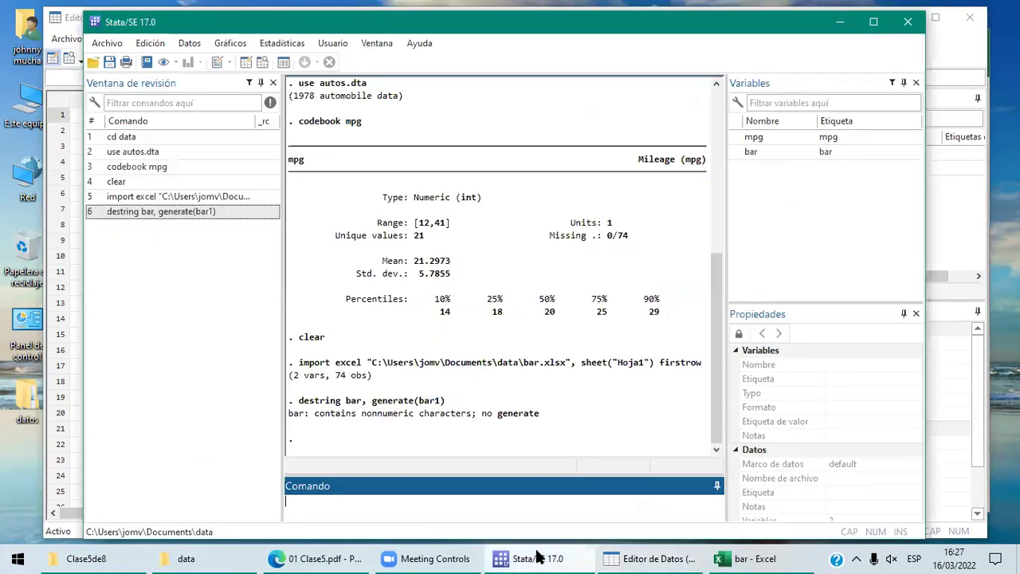
{"action": "left_click", "coordinate": [609, 558]}
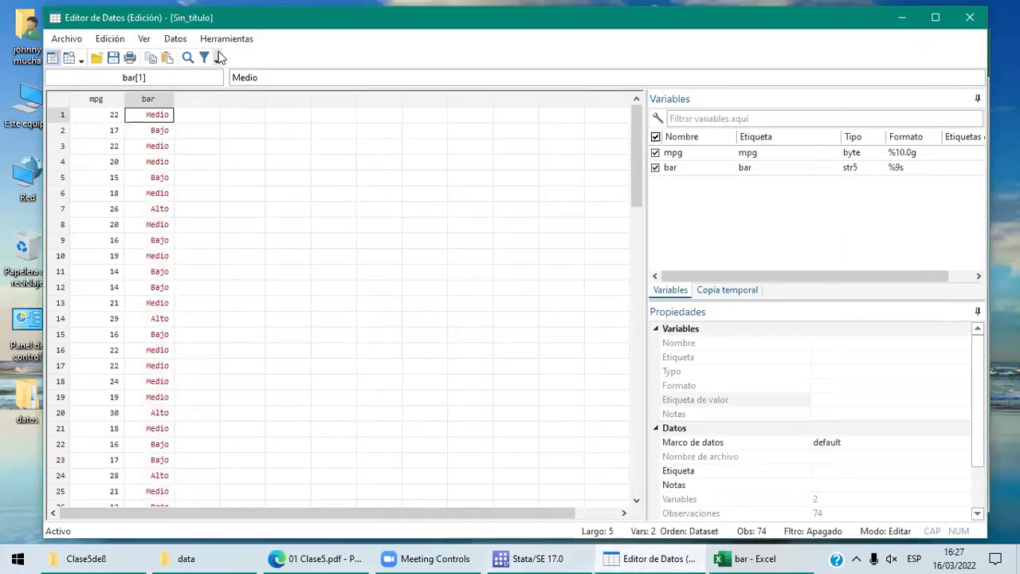
{"action": "left_click", "coordinate": [547, 555]}
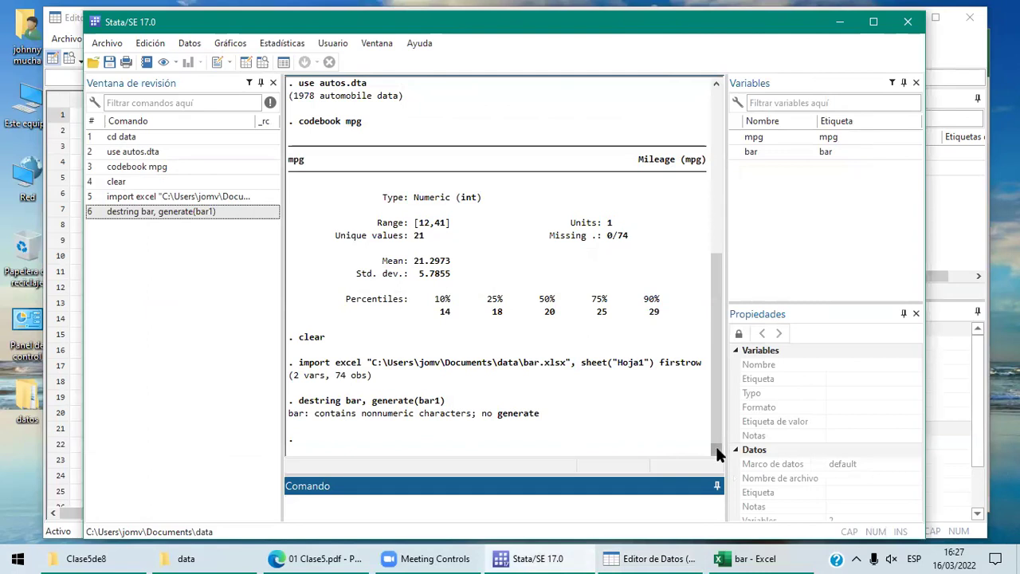
{"action": "left_click", "coordinate": [716, 451]}
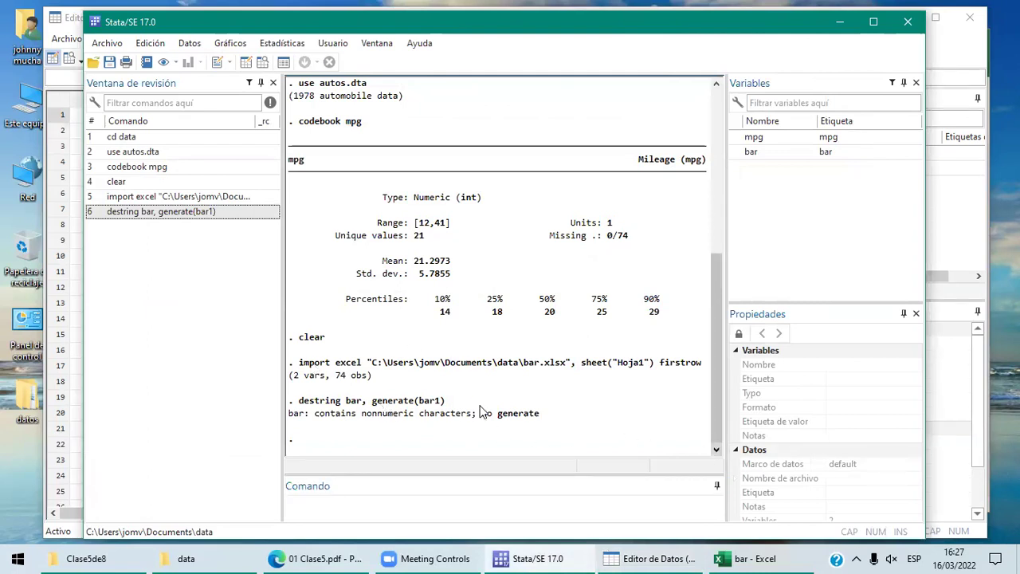
Try again to convert the string variable bar with destring into the numeric variable bar1, and check the command output in the results.
{"action": "left_click", "coordinate": [347, 504]}
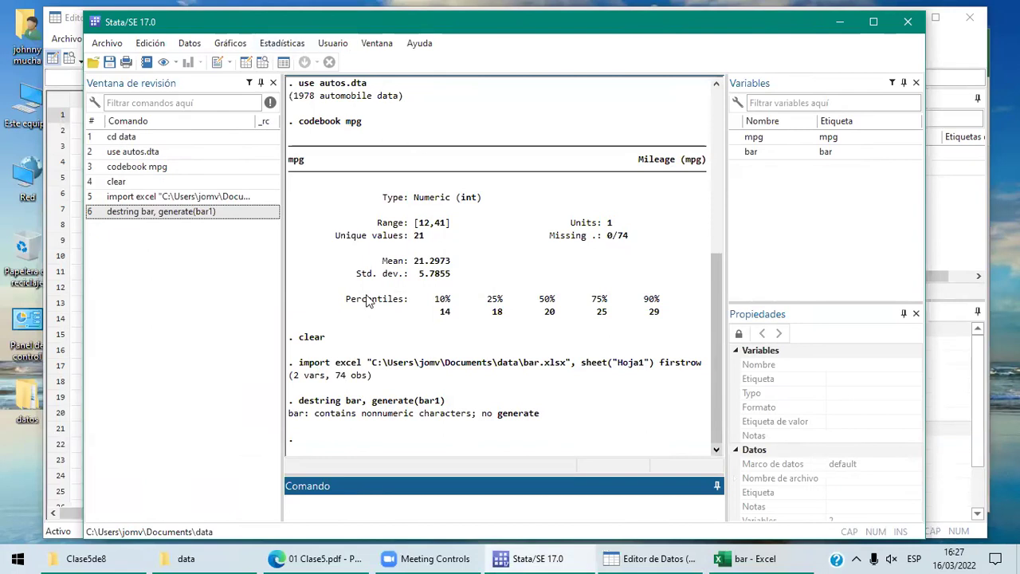
{"action": "left_click", "coordinate": [664, 556]}
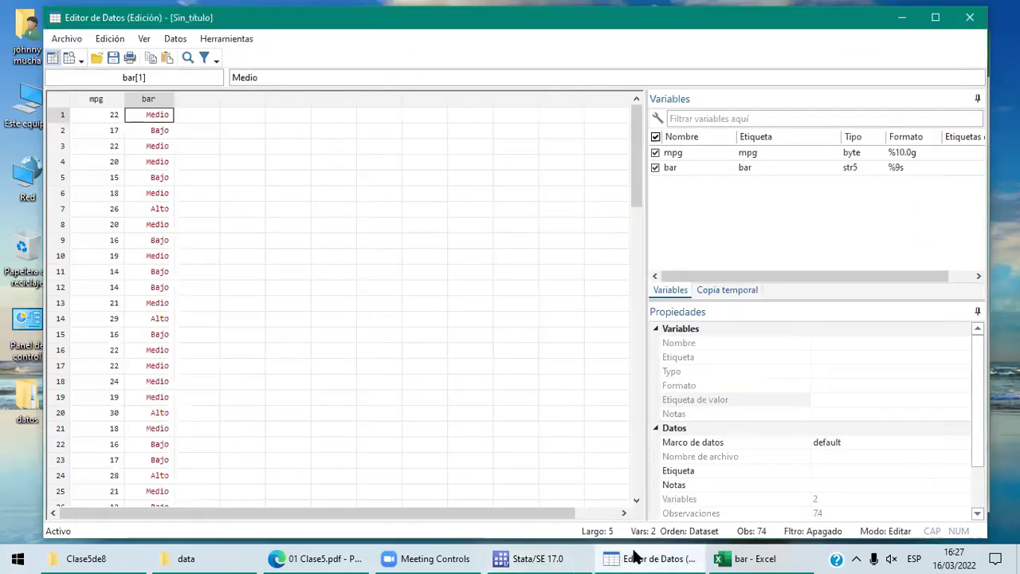
{"action": "left_click", "coordinate": [160, 101]}
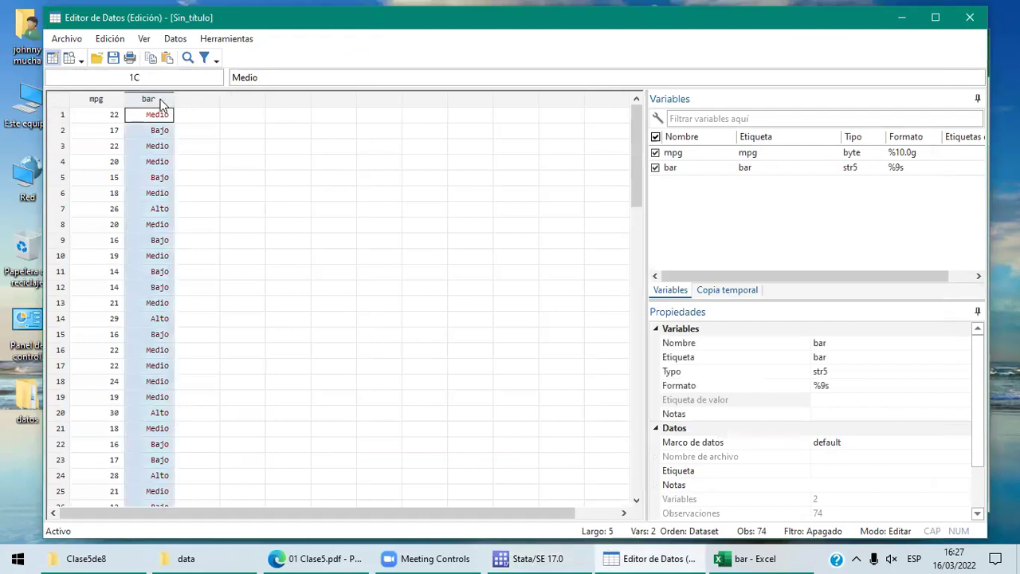
{"action": "left_click", "coordinate": [228, 39]}
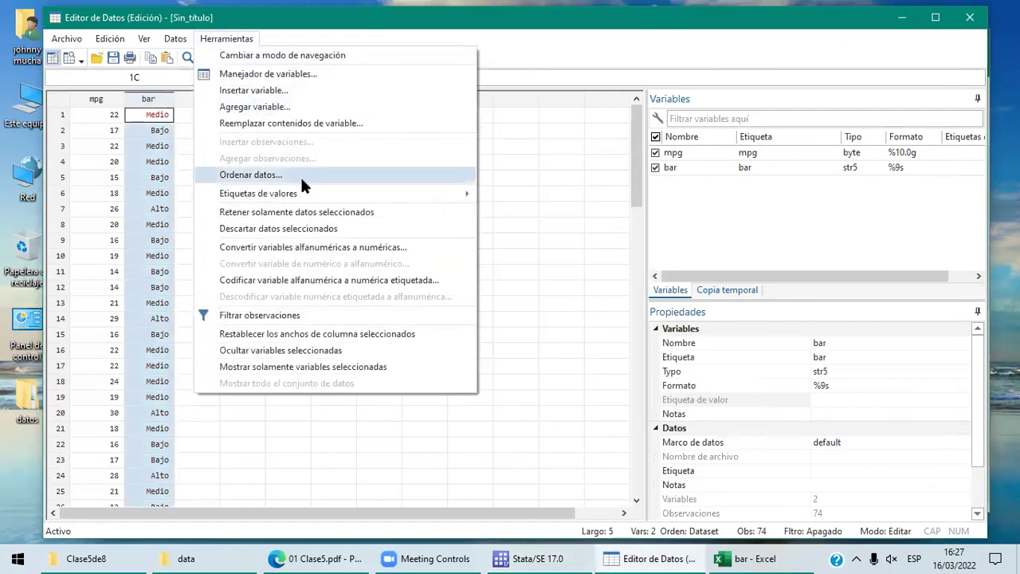
{"action": "left_click", "coordinate": [329, 249]}
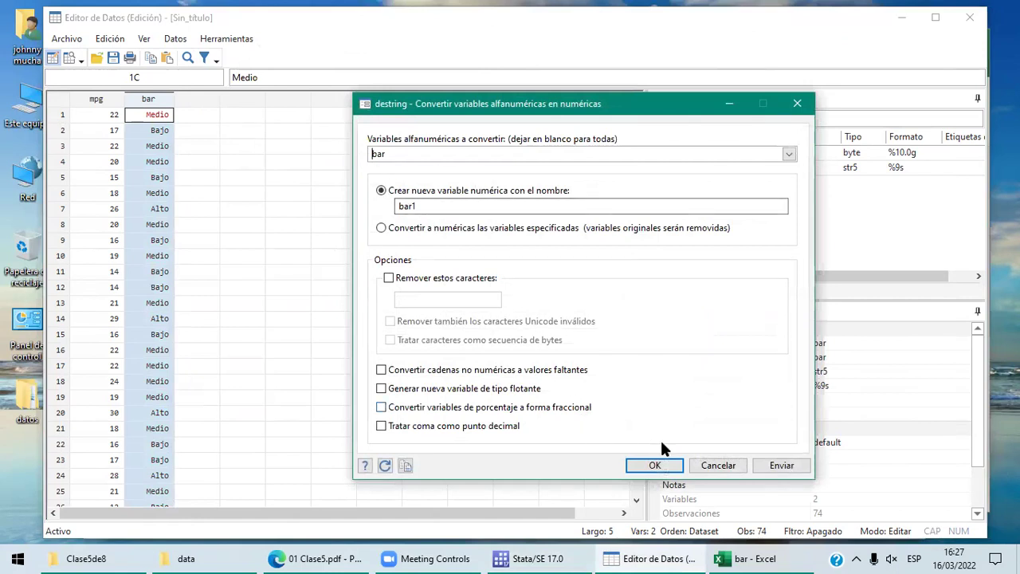
{"action": "left_click", "coordinate": [776, 469]}
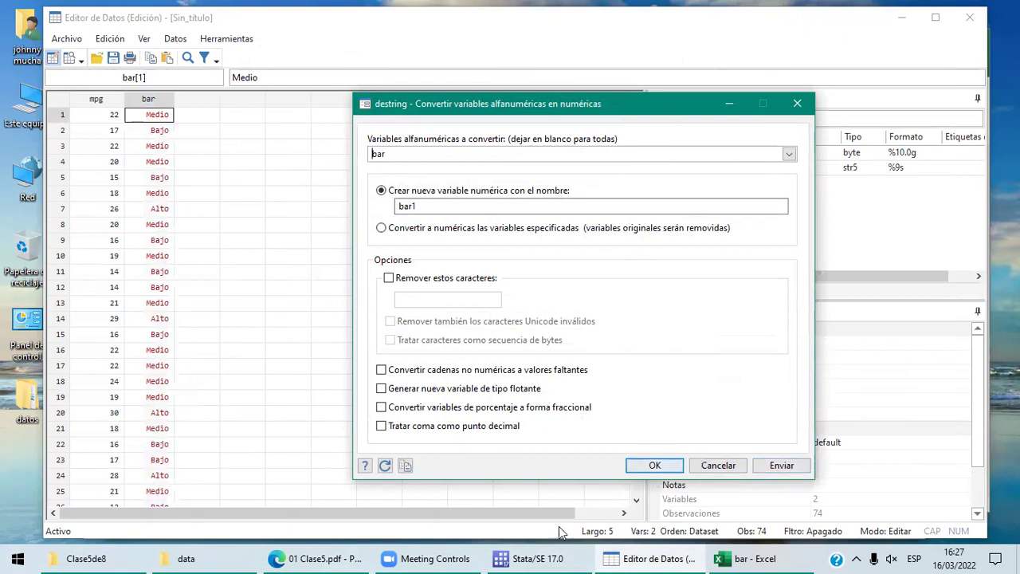
{"action": "left_click", "coordinate": [546, 558]}
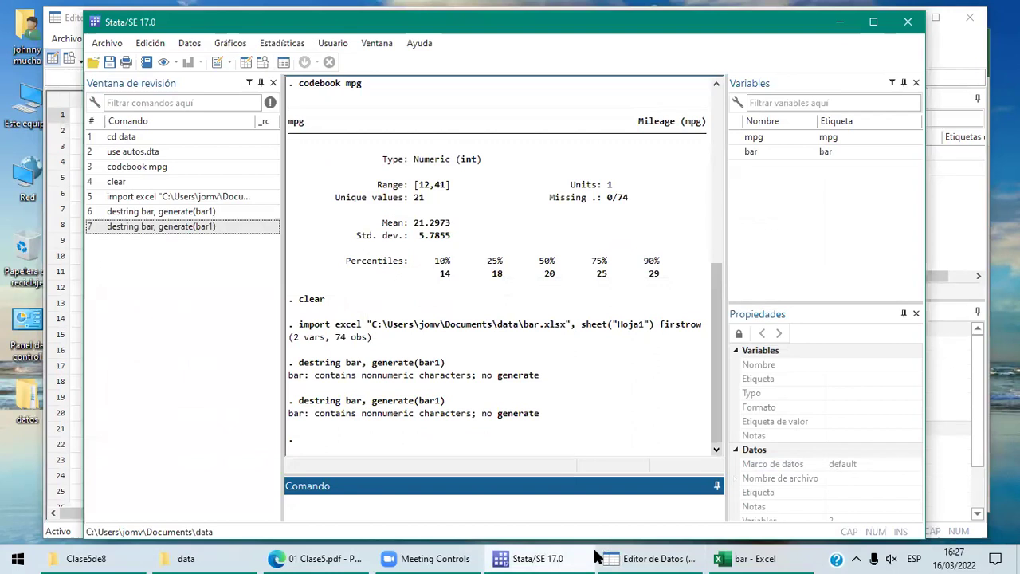
{"action": "left_click", "coordinate": [647, 558]}
{"action": "left_click", "coordinate": [649, 467]}
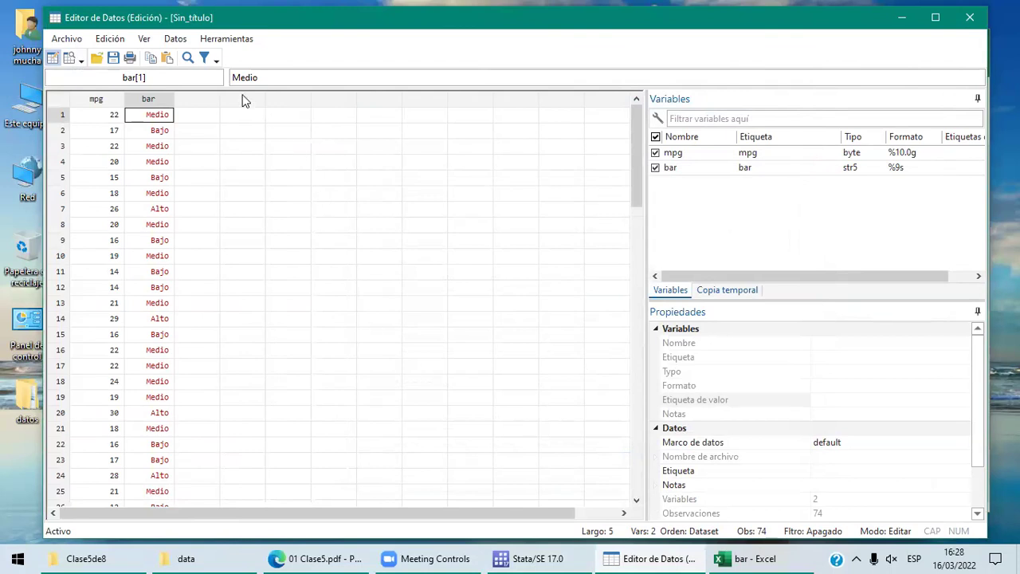
{"action": "left_click", "coordinate": [220, 40]}
{"action": "left_click", "coordinate": [151, 102]}
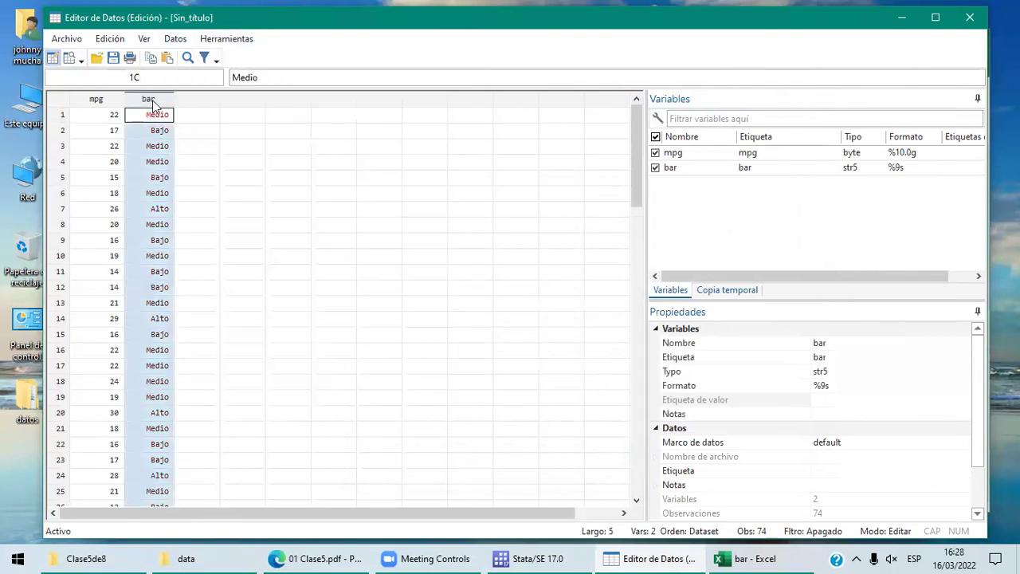
{"action": "left_click", "coordinate": [239, 38]}
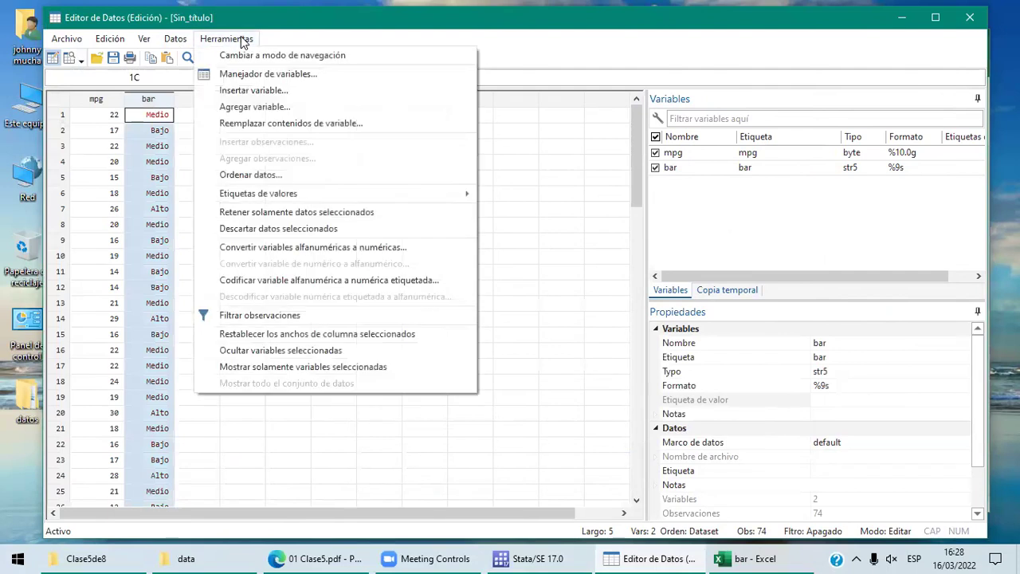
{"action": "left_click", "coordinate": [333, 278]}
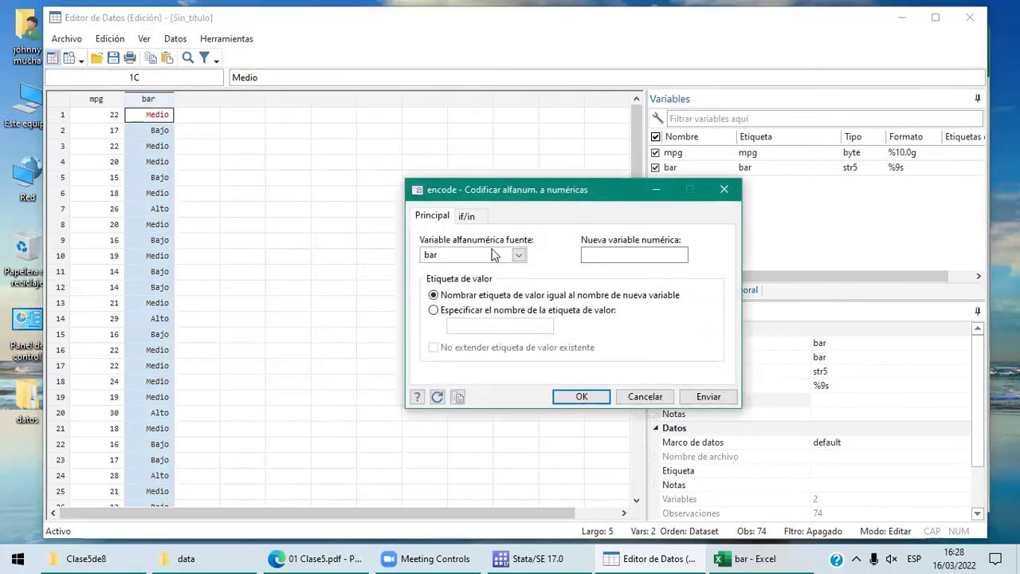
{"action": "left_click", "coordinate": [597, 255]}
{"action": "left_click", "coordinate": [597, 255]}
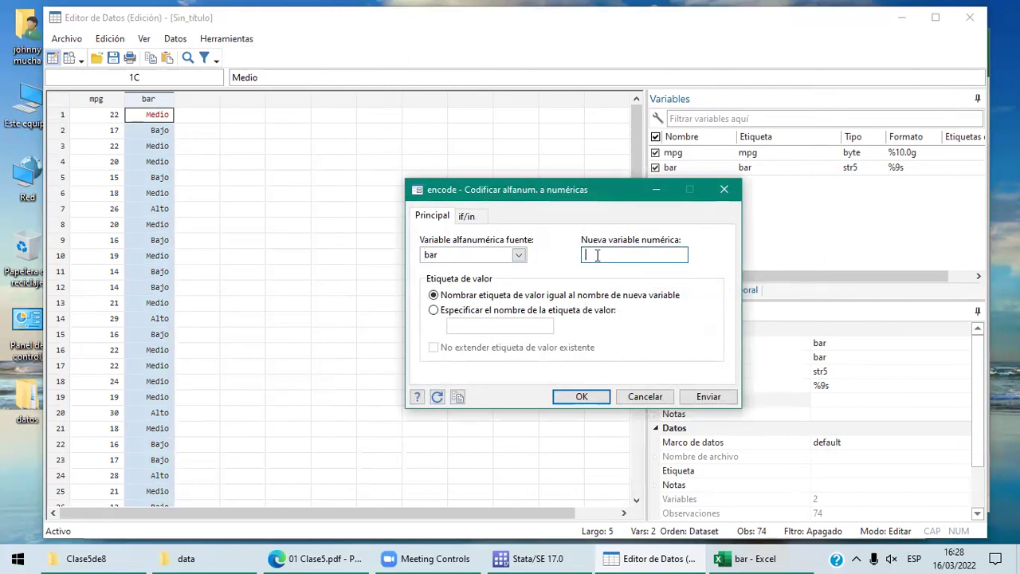
{"action": "type", "text": "bar"}
{"action": "type", "text": "1"}
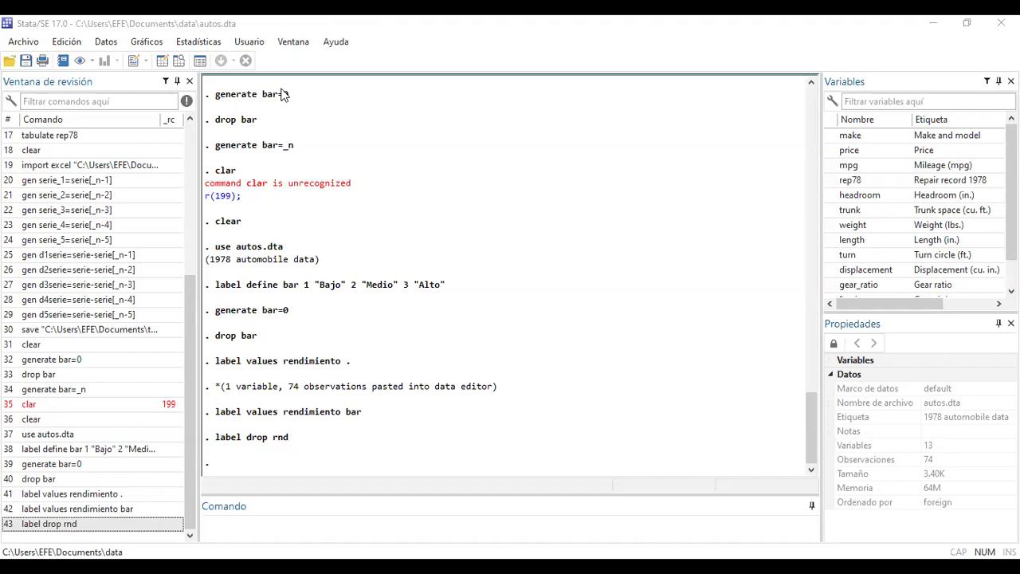
Open autos.dta in the editable Data Editor and look over its columns from make through rendimiento.
{"action": "left_click", "coordinate": [110, 44]}
{"action": "mouse_move", "coordinate": [134, 82]}
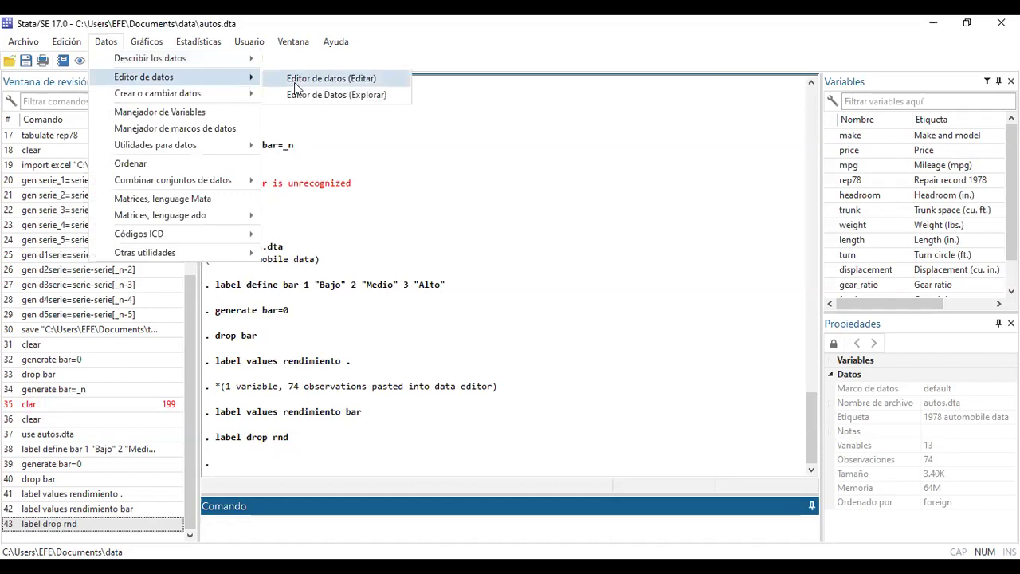
{"action": "key", "text": "Return"}
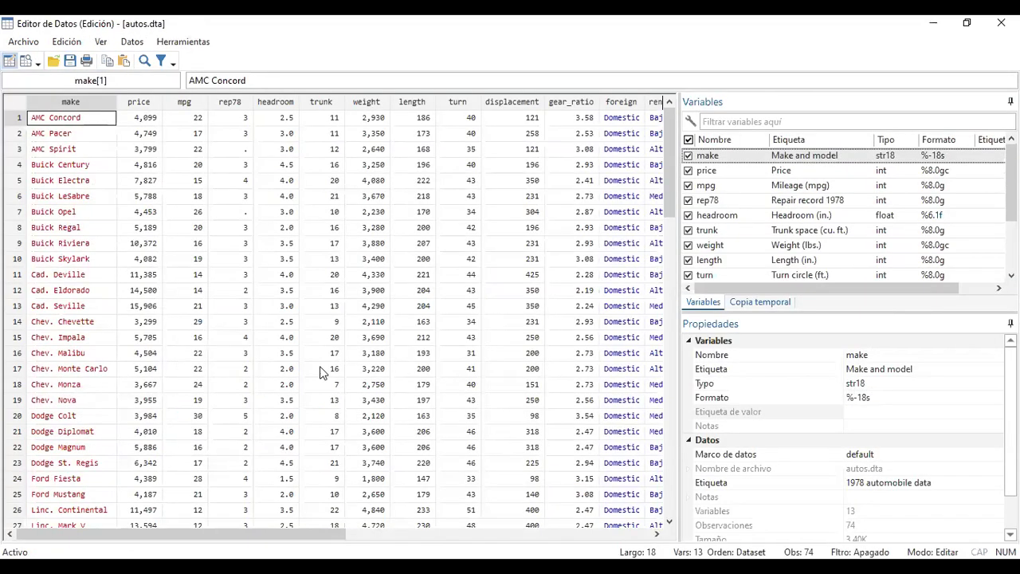
{"action": "left_click_drag", "start_coordinate": [313, 537], "coordinate": [343, 537]}
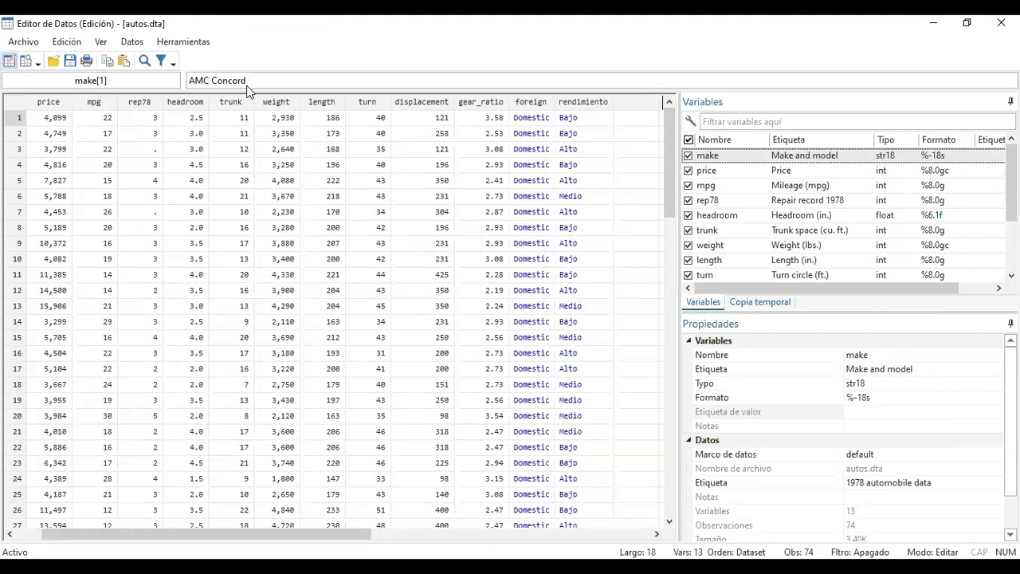
{"action": "left_click", "coordinate": [203, 42]}
{"action": "left_click", "coordinate": [465, 153]}
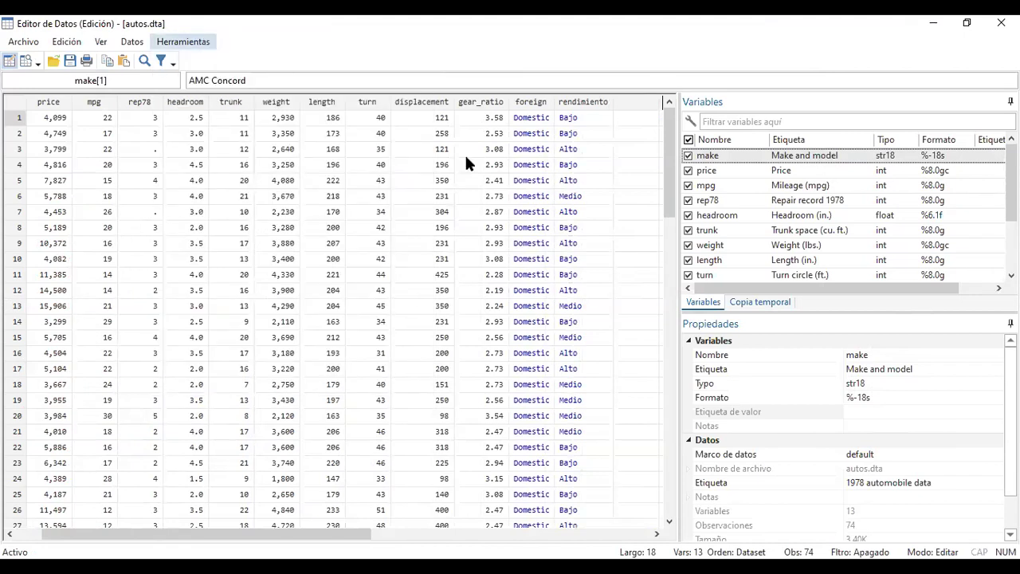
{"action": "left_click", "coordinate": [186, 44]}
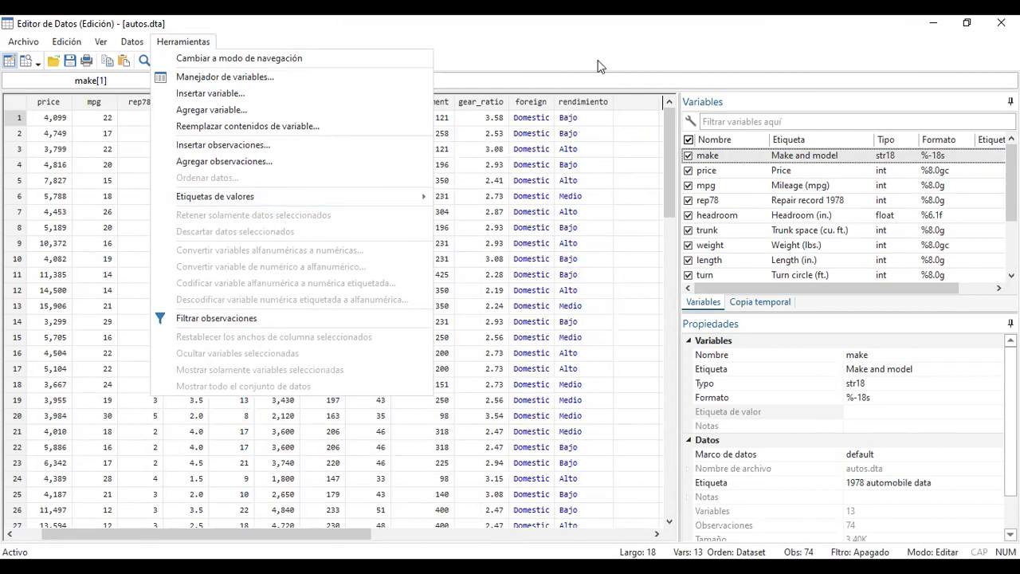
{"action": "left_click", "coordinate": [579, 129]}
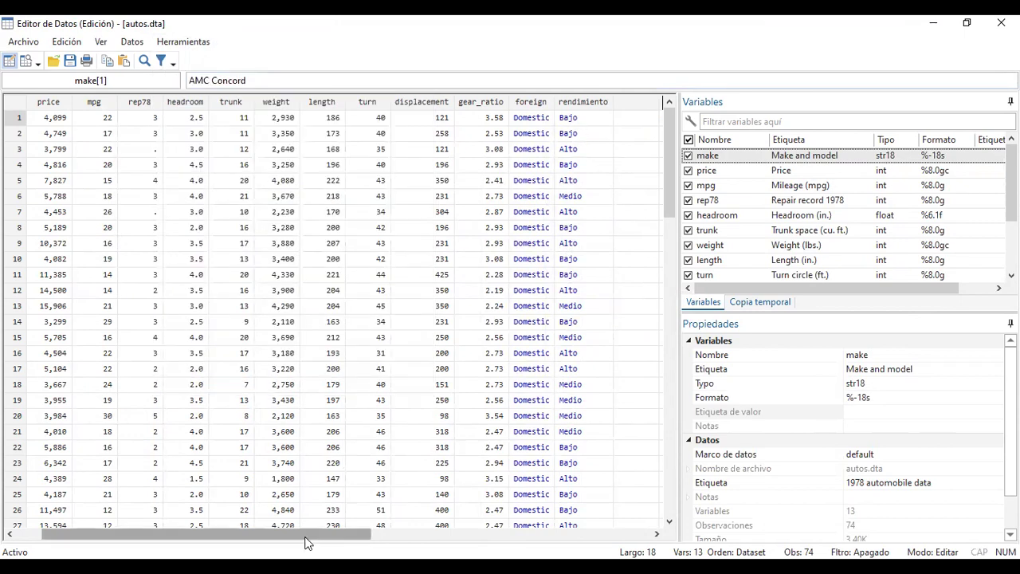
{"action": "left_click_drag", "start_coordinate": [308, 533], "coordinate": [266, 533]}
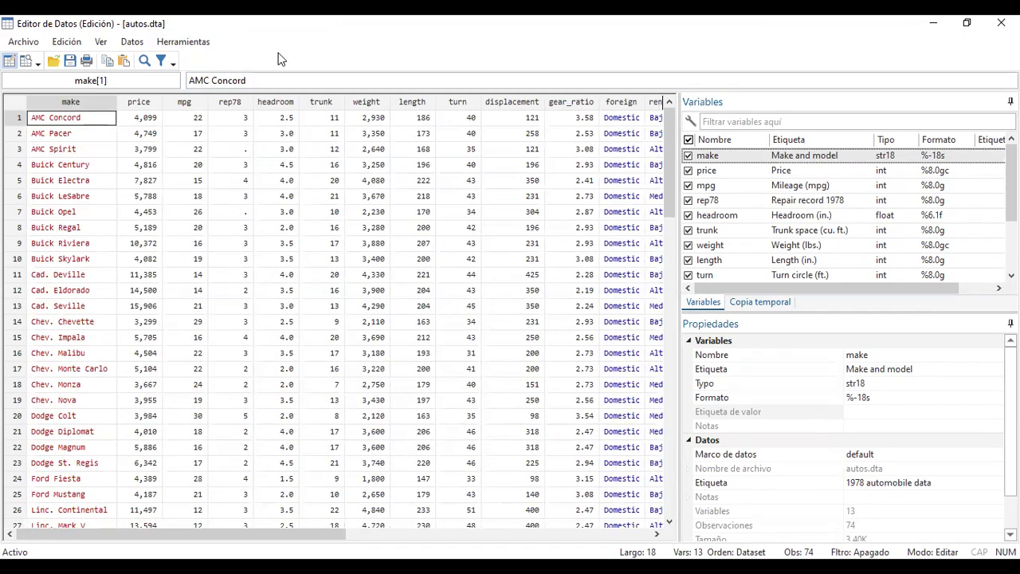
{"action": "left_click", "coordinate": [70, 102]}
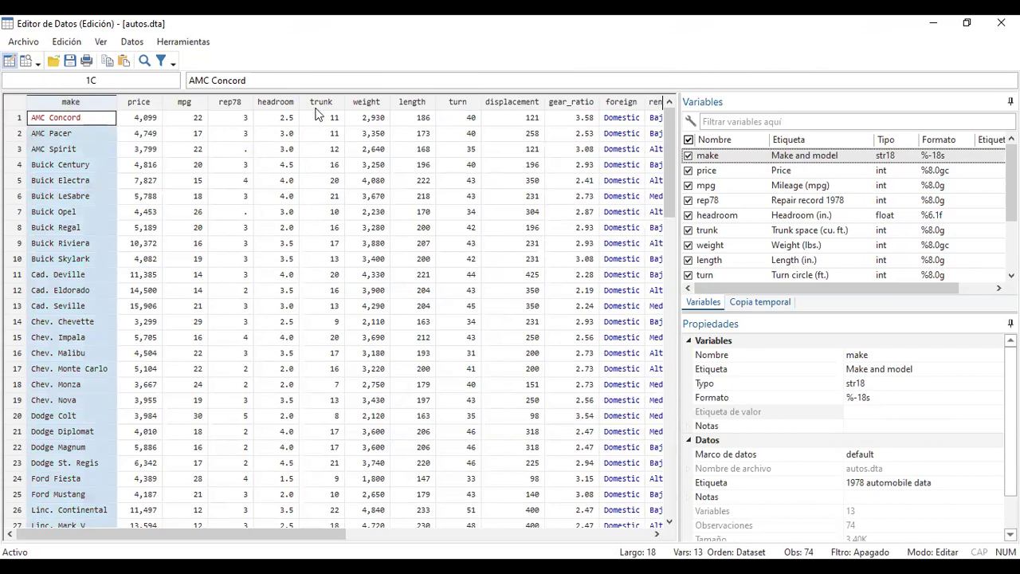
{"action": "left_click", "coordinate": [190, 43]}
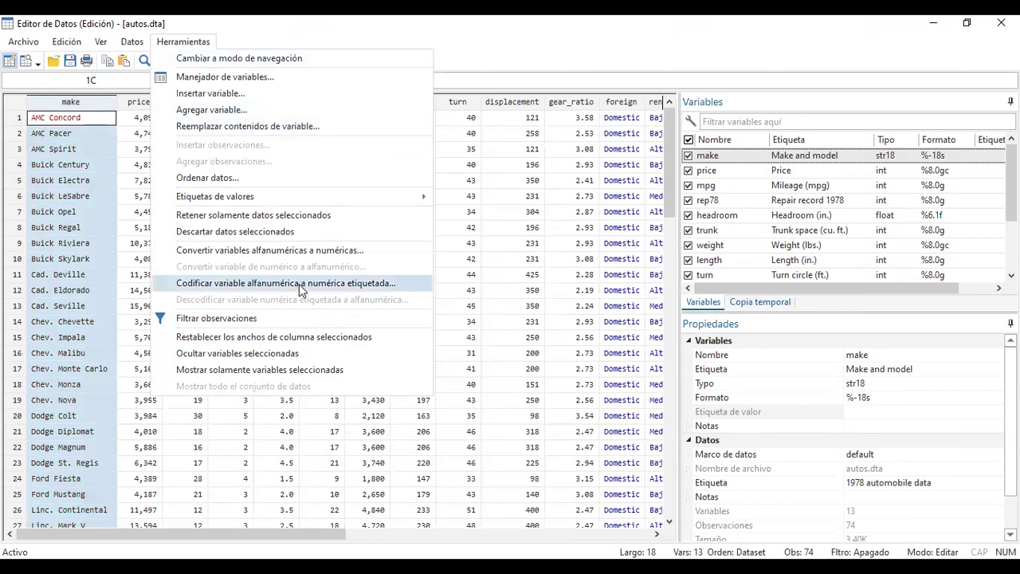
{"action": "left_click", "coordinate": [299, 285]}
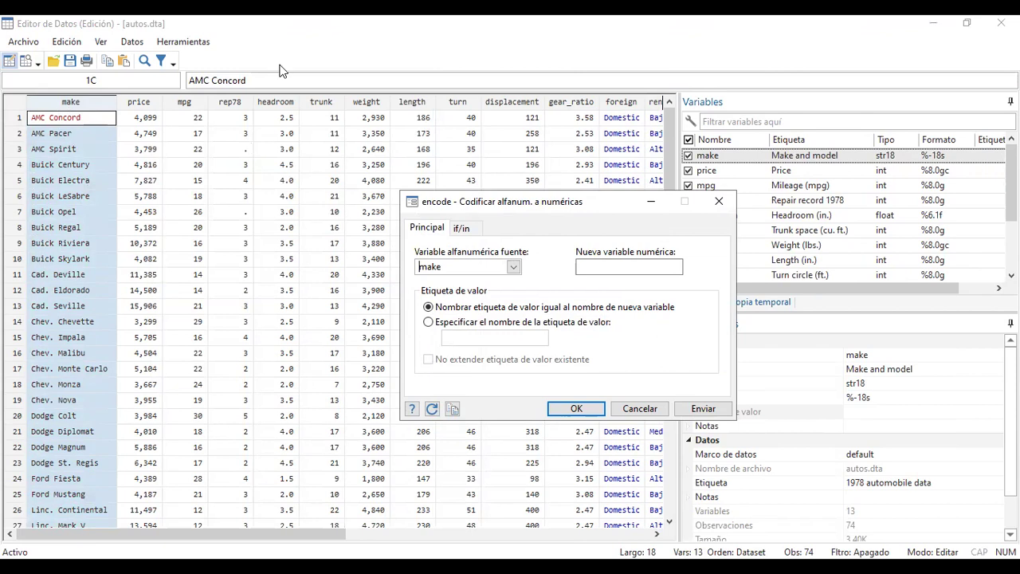
{"action": "left_click", "coordinate": [716, 203]}
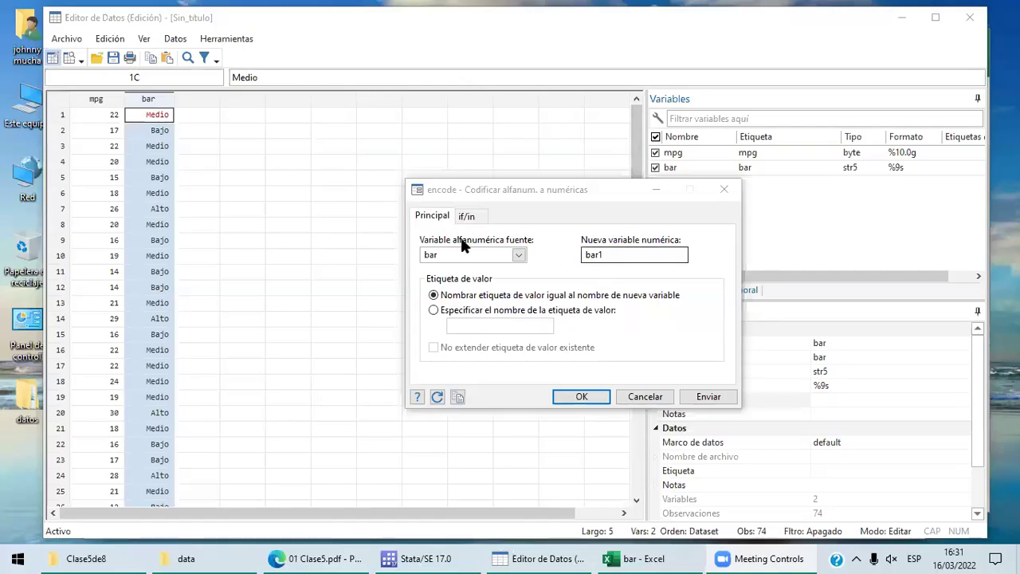
{"action": "left_click", "coordinate": [722, 190]}
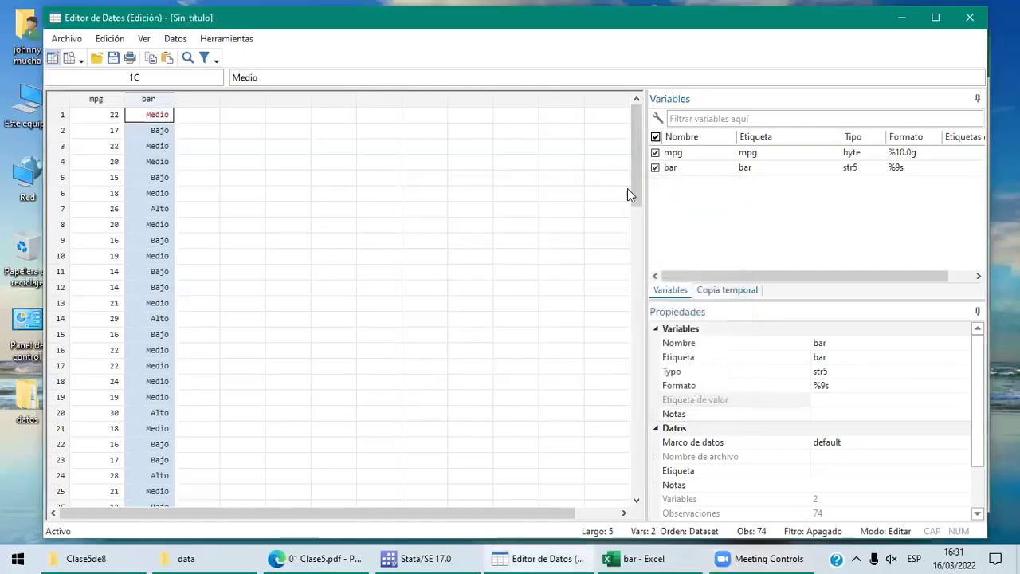
{"action": "left_click", "coordinate": [441, 209]}
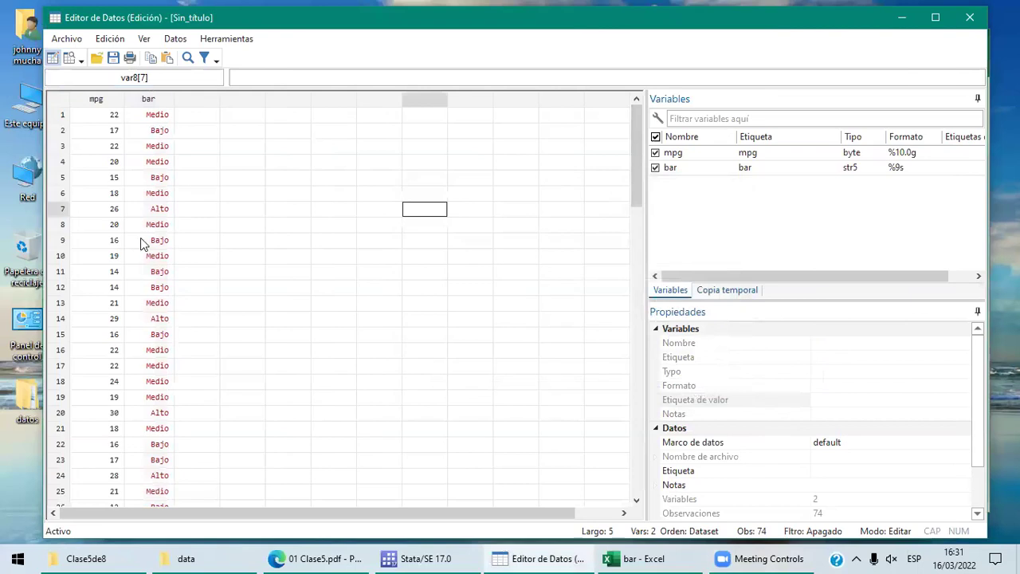
Encode the string variable bar as a labelled numeric variable named bar1, naming the value label after the new variable.
{"action": "left_click", "coordinate": [160, 101]}
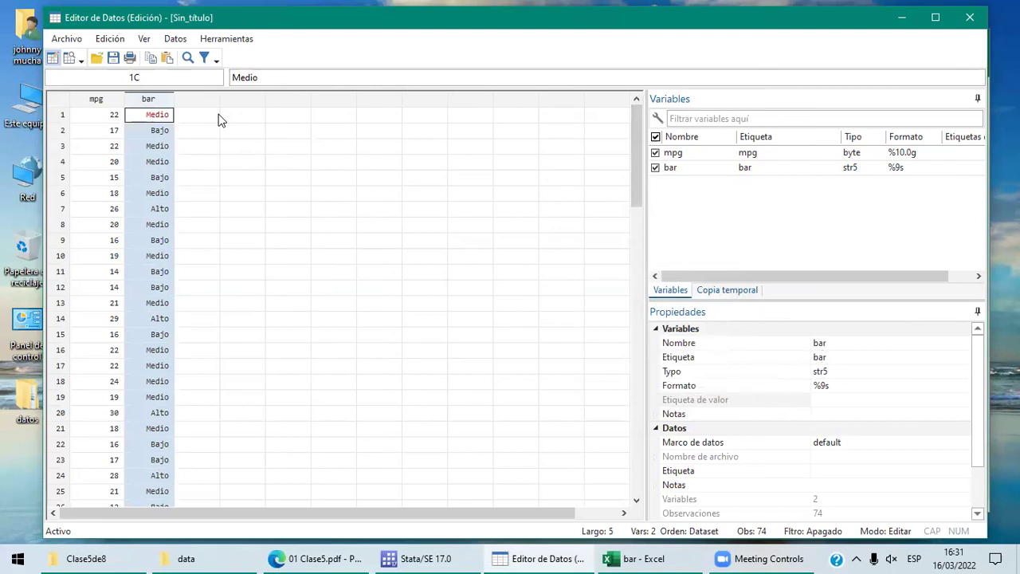
{"action": "left_click", "coordinate": [229, 41]}
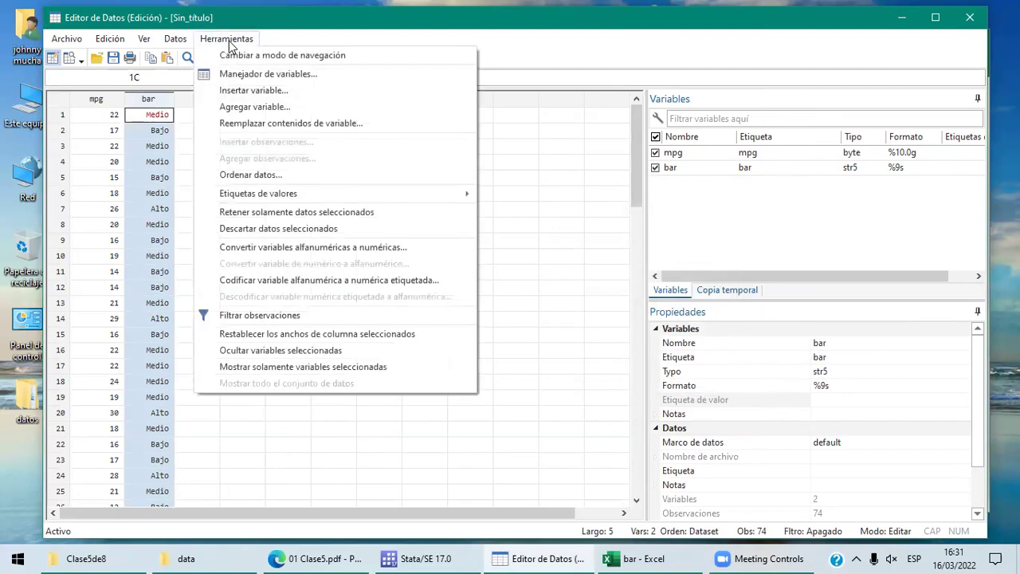
{"action": "left_click", "coordinate": [341, 281]}
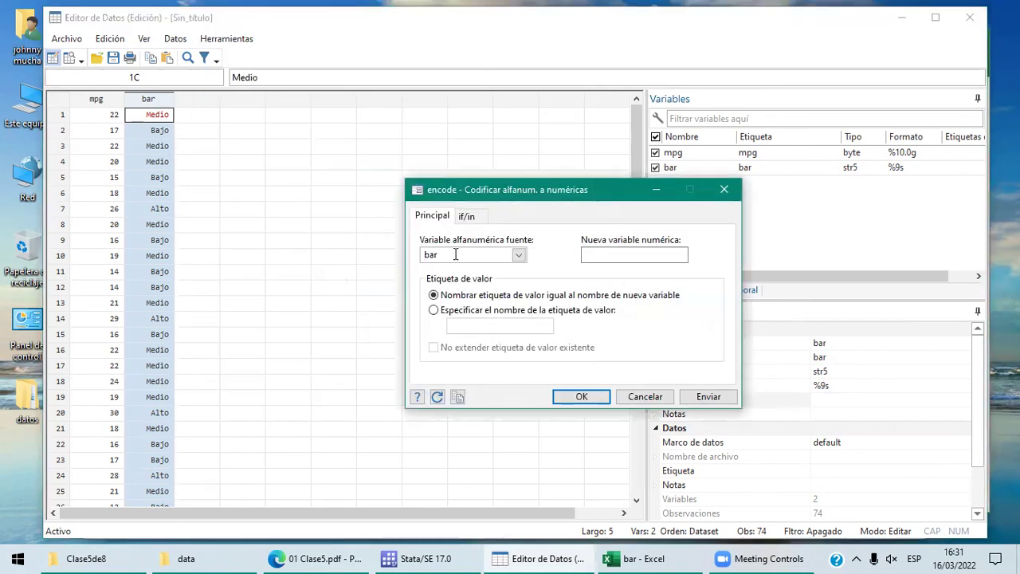
{"action": "left_click", "coordinate": [594, 255]}
{"action": "type", "text": "bar1"}
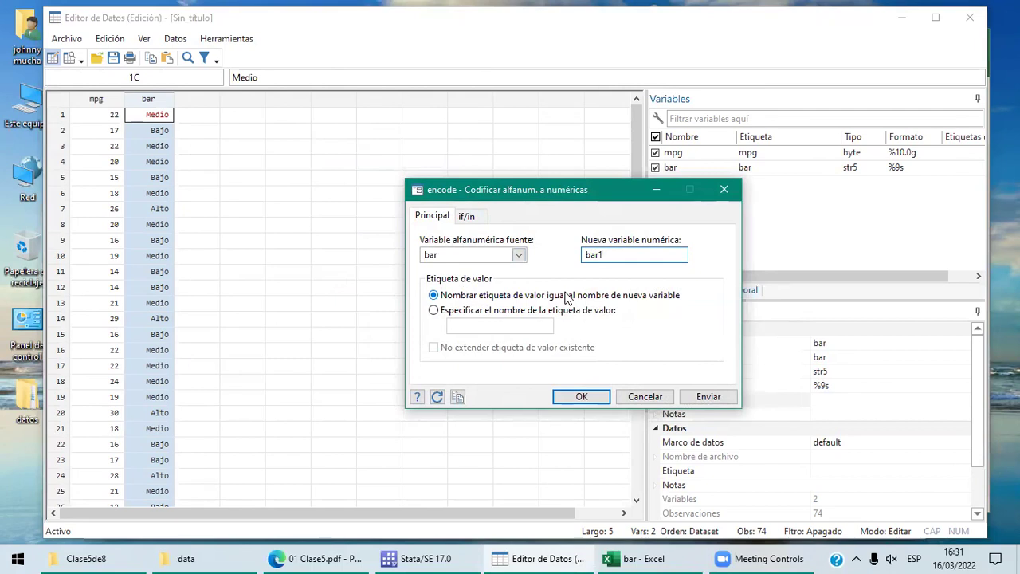
{"action": "left_click", "coordinate": [582, 396]}
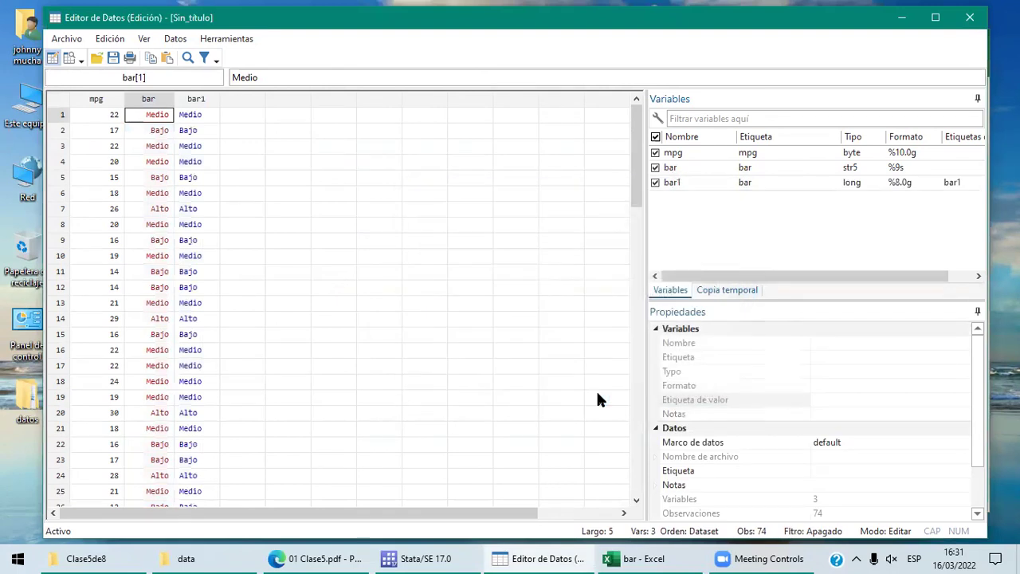
Compare the bar and bar1 columns, and expand bar1 in the value label manager to examine its category codes.
{"action": "left_click", "coordinate": [204, 102]}
{"action": "left_click", "coordinate": [283, 240]}
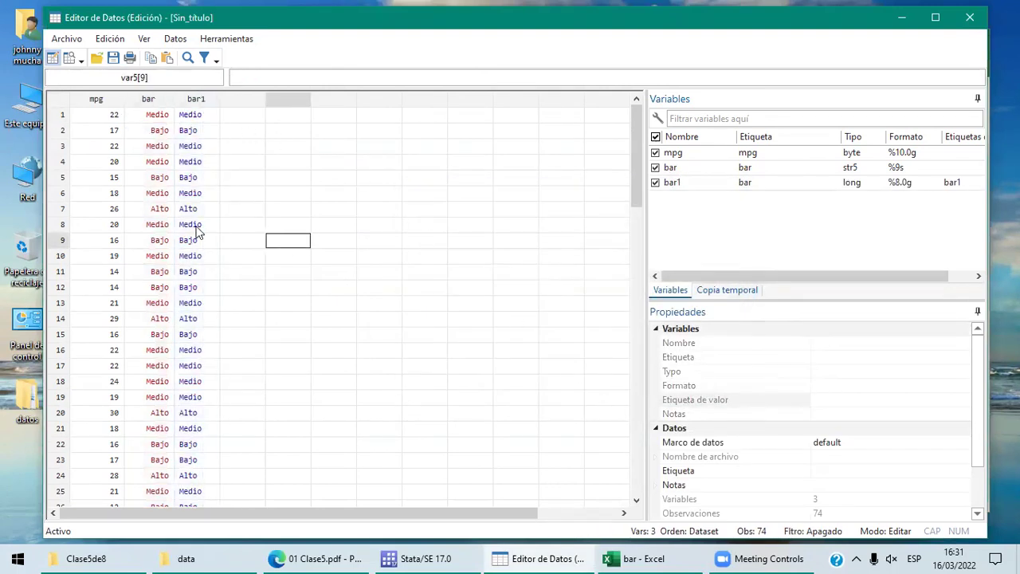
{"action": "left_click", "coordinate": [150, 100]}
{"action": "left_click", "coordinate": [210, 97]}
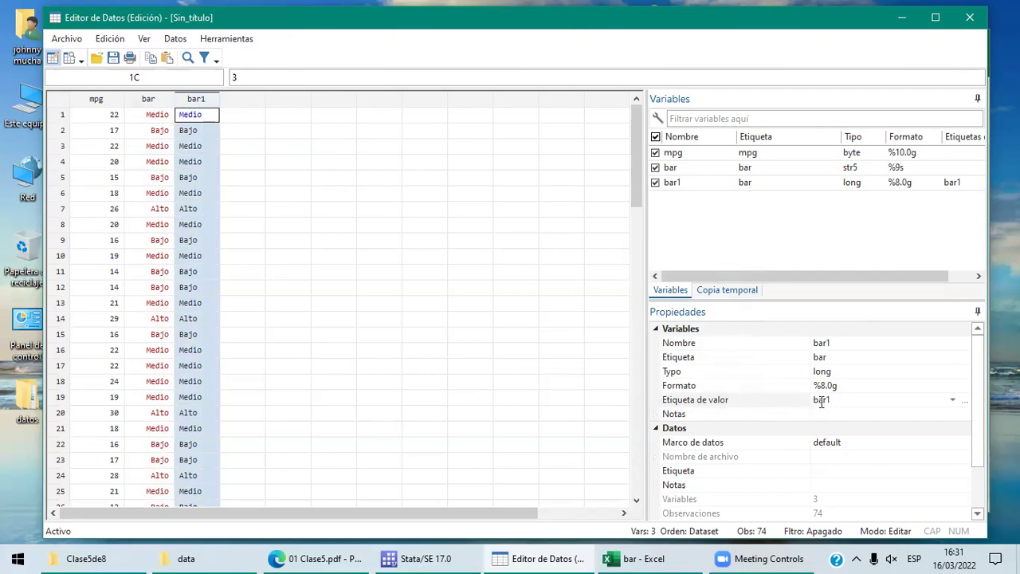
{"action": "left_click", "coordinate": [967, 402]}
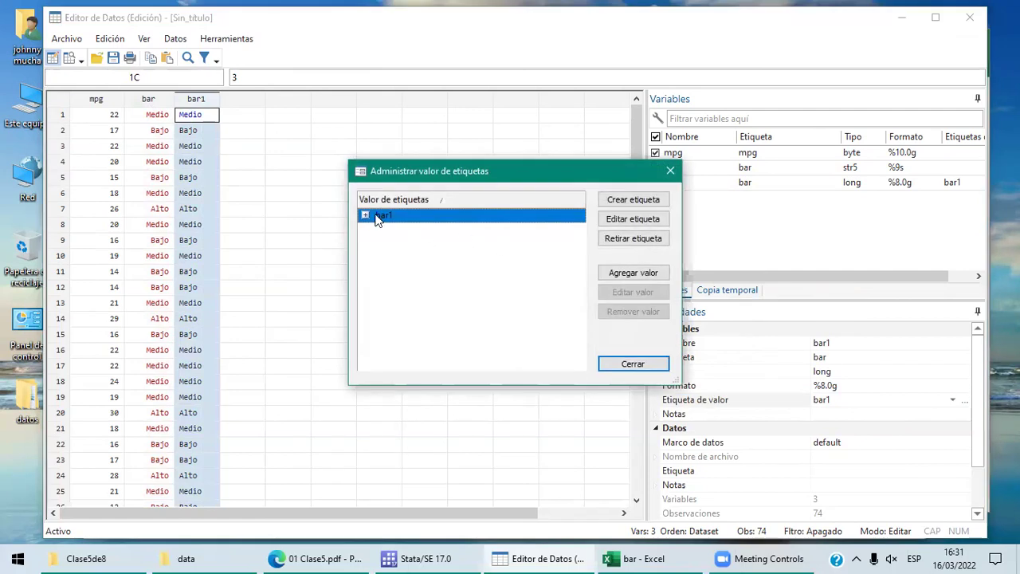
{"action": "left_click", "coordinate": [366, 215]}
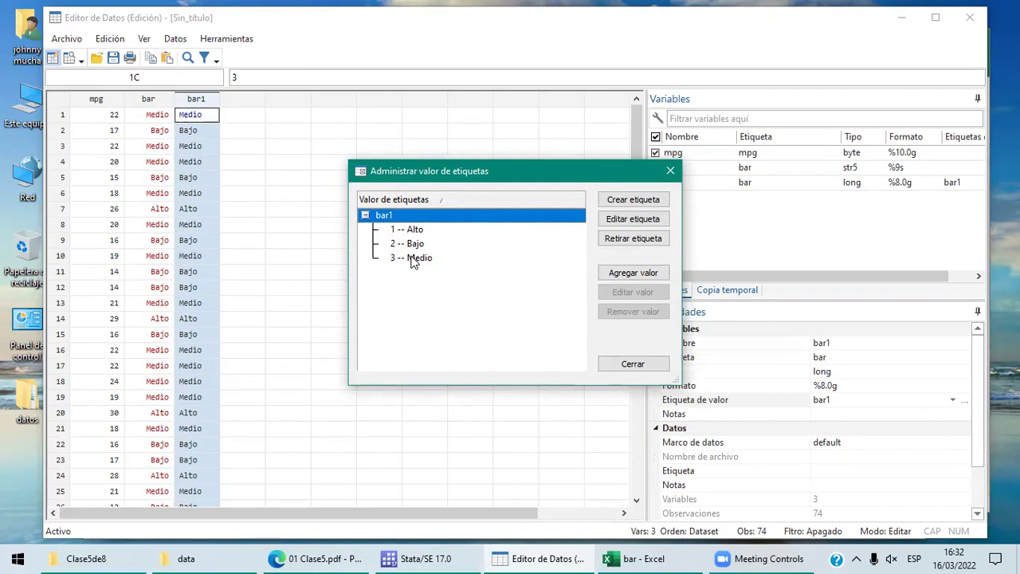
Remove the category labels for values 1, 2 and 3 (Alto, Bajo, Medio) from the bar1 value label.
{"action": "left_click", "coordinate": [431, 231]}
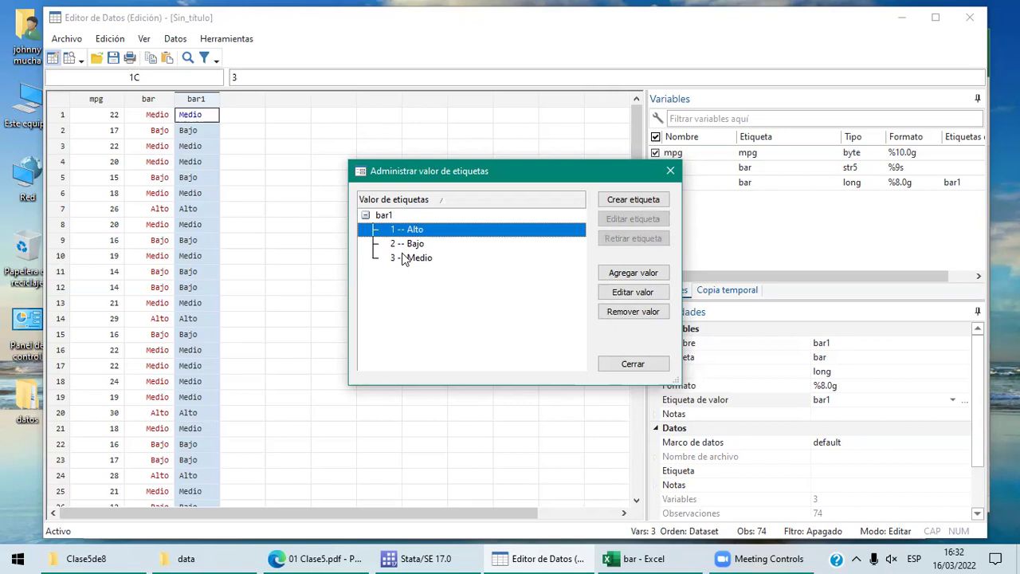
{"action": "left_click", "coordinate": [627, 312]}
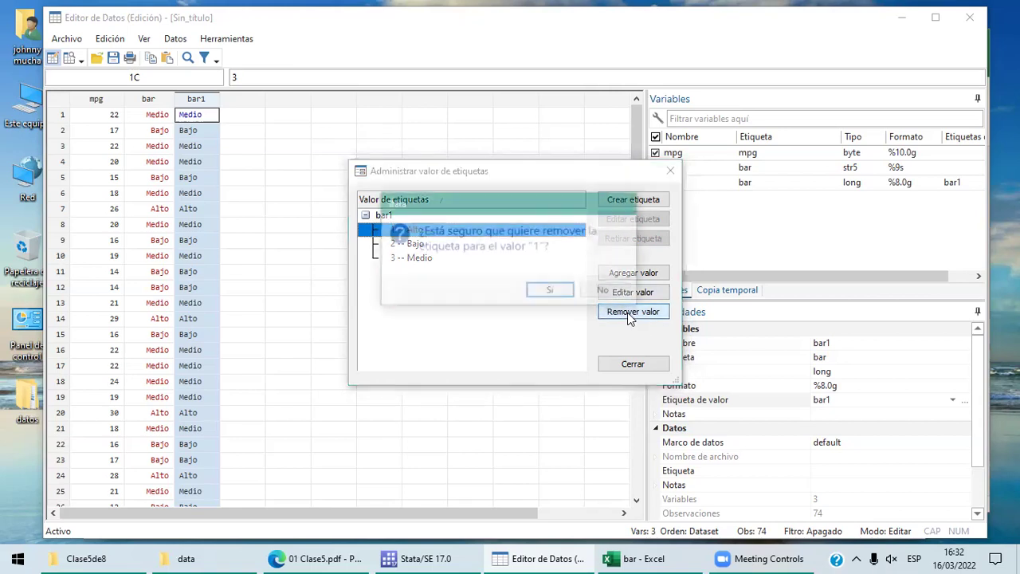
{"action": "left_click", "coordinate": [552, 292]}
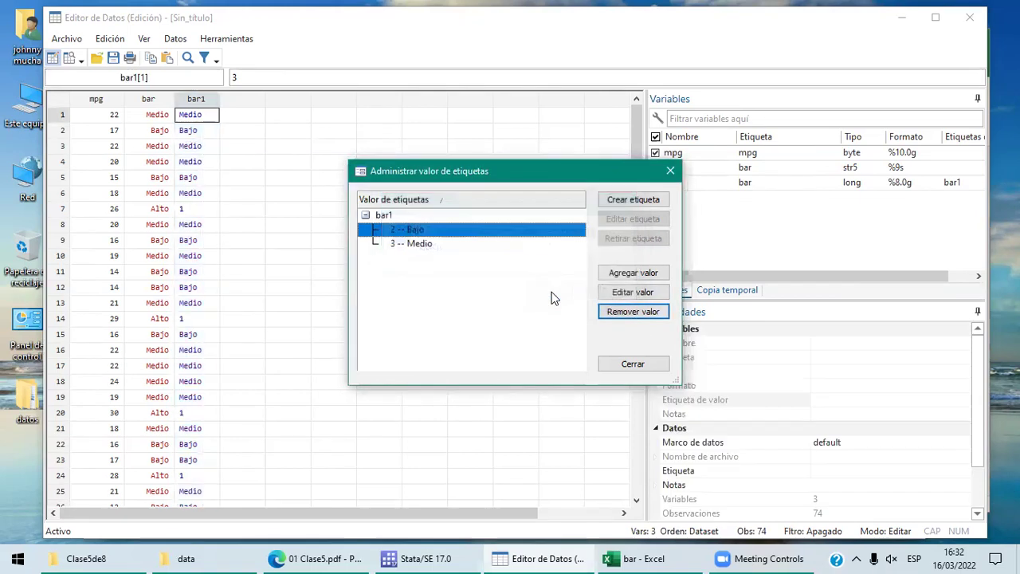
{"action": "left_click", "coordinate": [614, 314]}
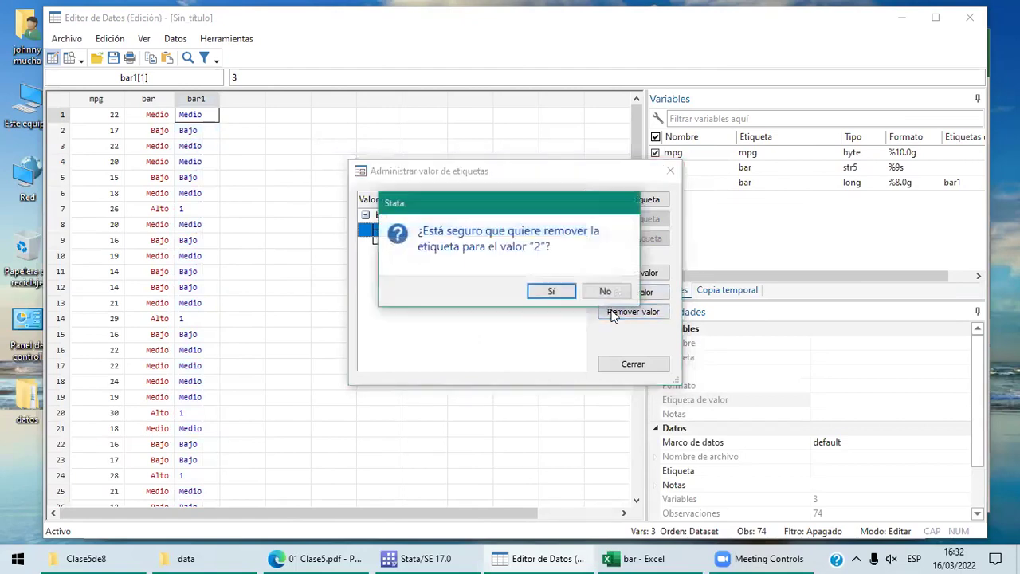
{"action": "left_click", "coordinate": [550, 293]}
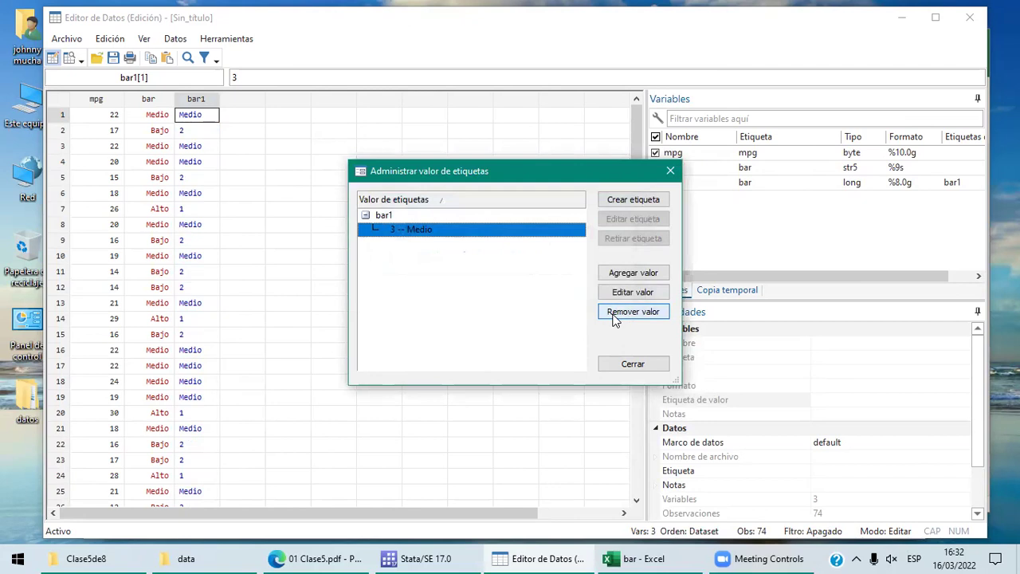
{"action": "left_click", "coordinate": [614, 318]}
{"action": "left_click", "coordinate": [550, 292]}
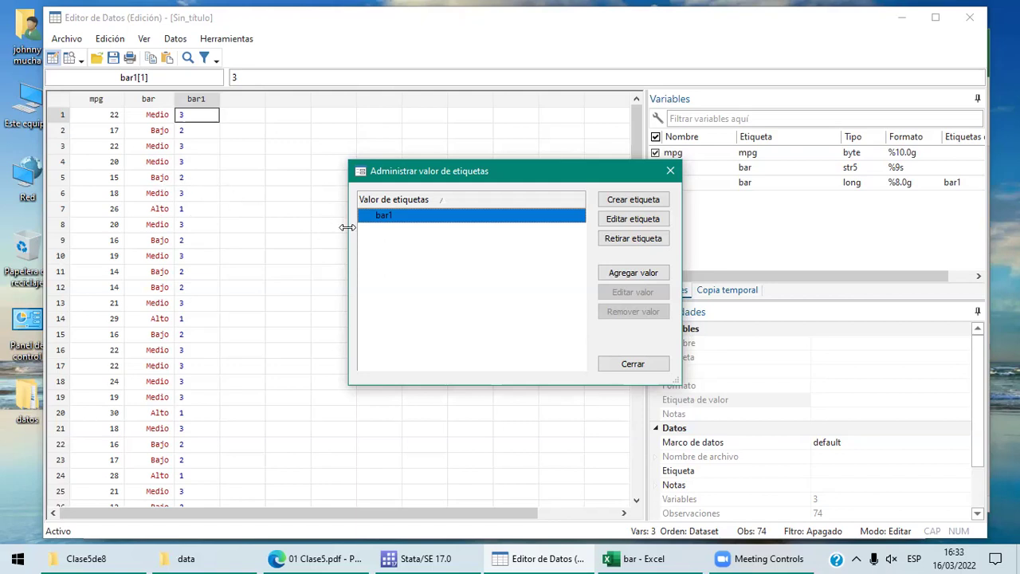
Remove the emptied value label bar1 altogether and close the value label manager.
{"action": "left_click", "coordinate": [200, 96]}
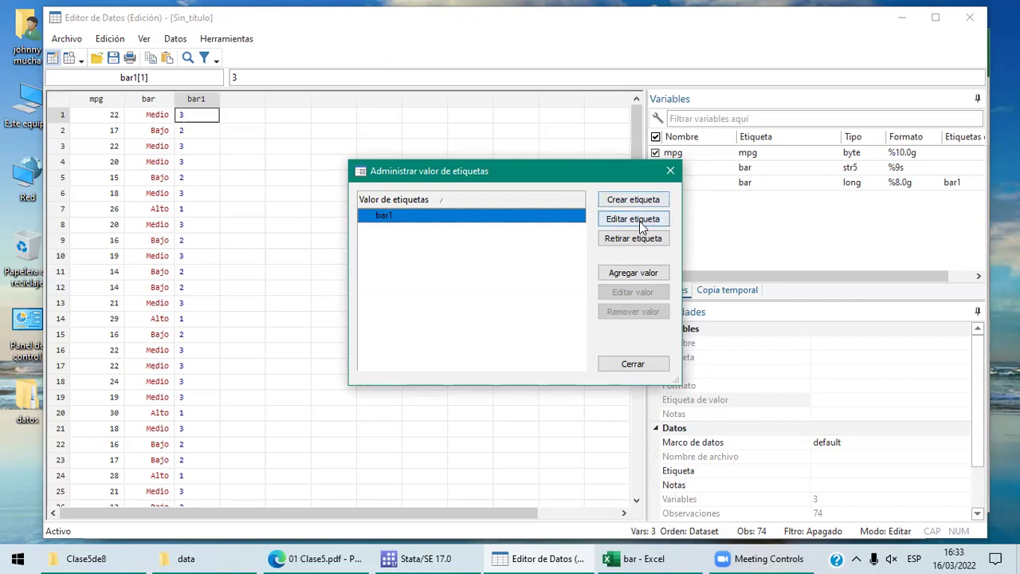
{"action": "left_click", "coordinate": [640, 239]}
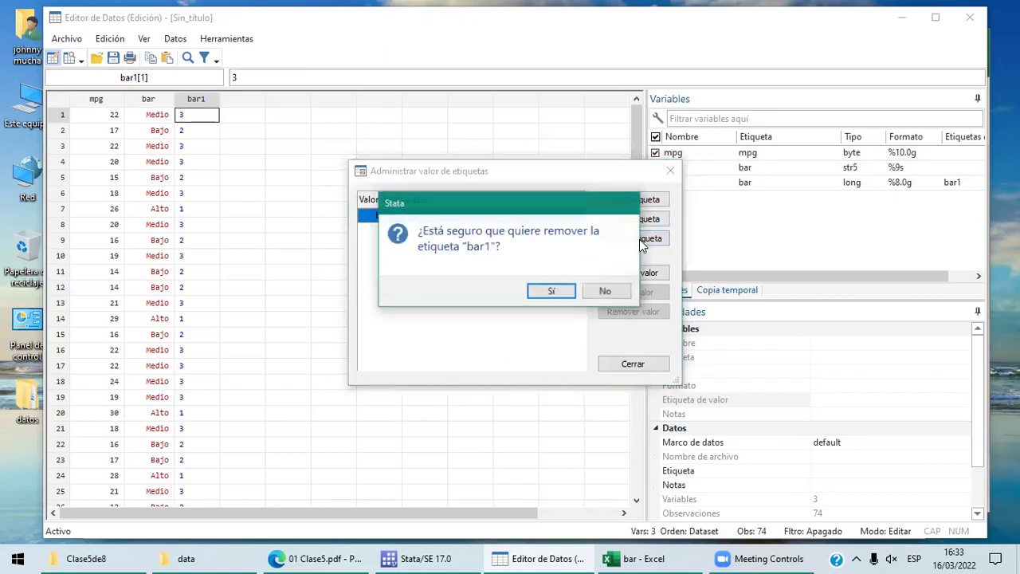
{"action": "left_click", "coordinate": [564, 293]}
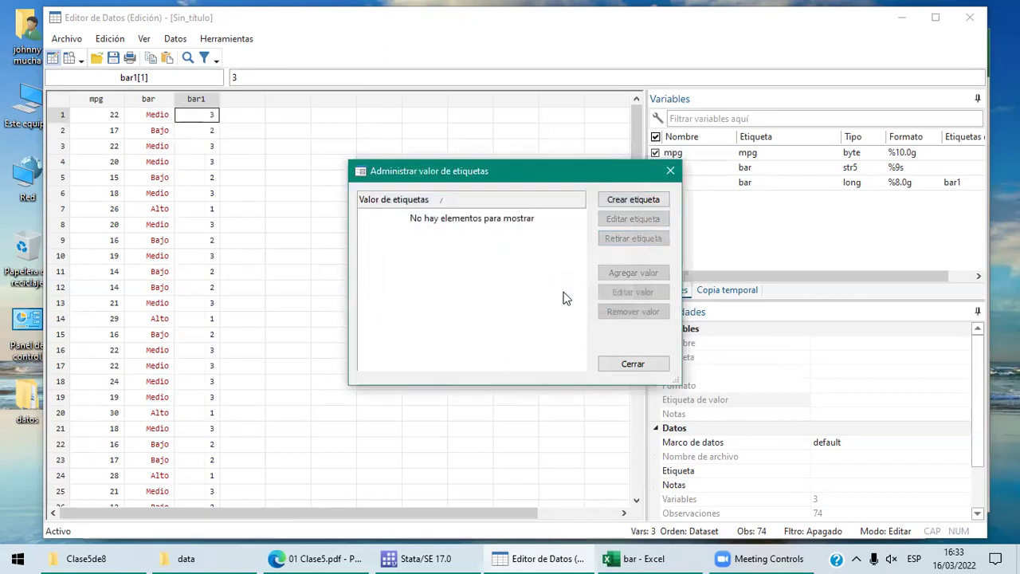
{"action": "left_click", "coordinate": [614, 365]}
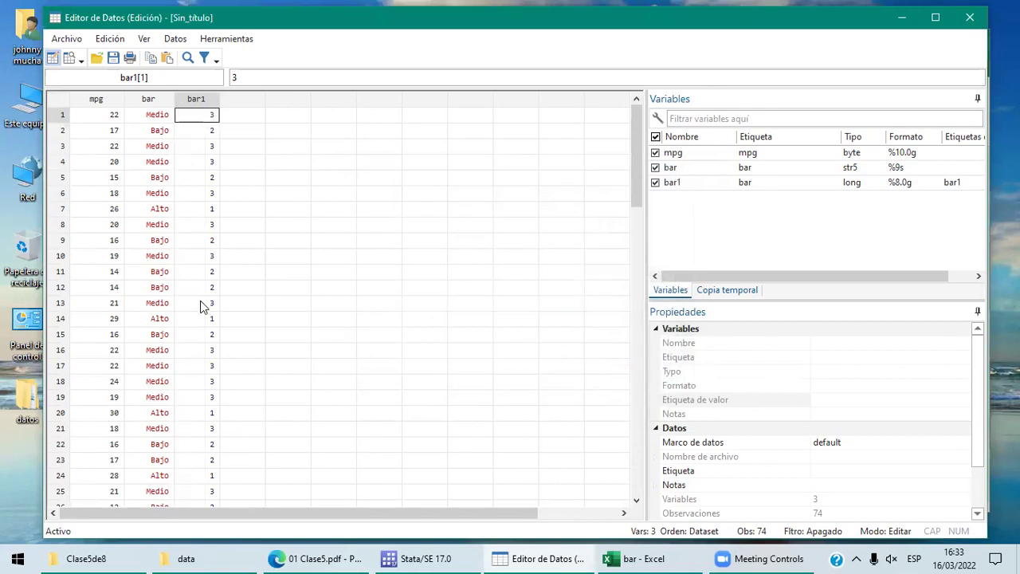
Compare the text categories in bar with the numeric codes in bar1 for rows with Medio, Bajo and Alto.
{"action": "left_click", "coordinate": [148, 118]}
{"action": "left_click", "coordinate": [209, 114]}
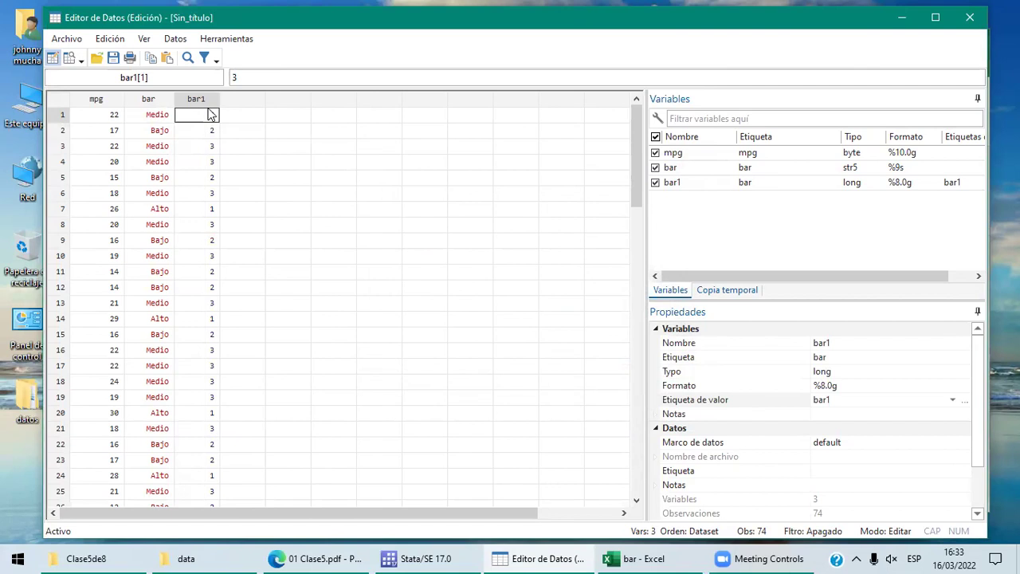
{"action": "left_click", "coordinate": [159, 117]}
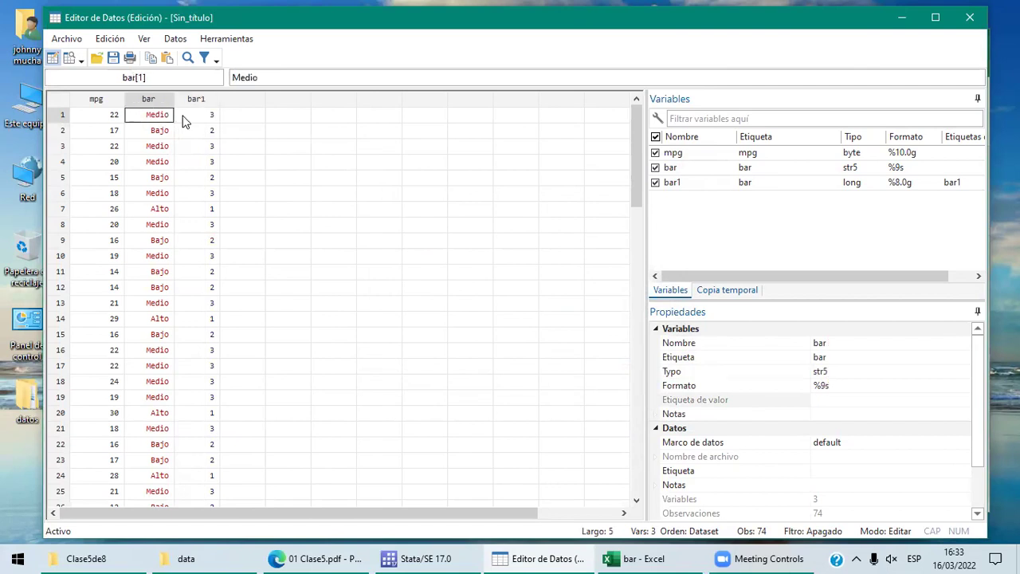
{"action": "left_click", "coordinate": [190, 121]}
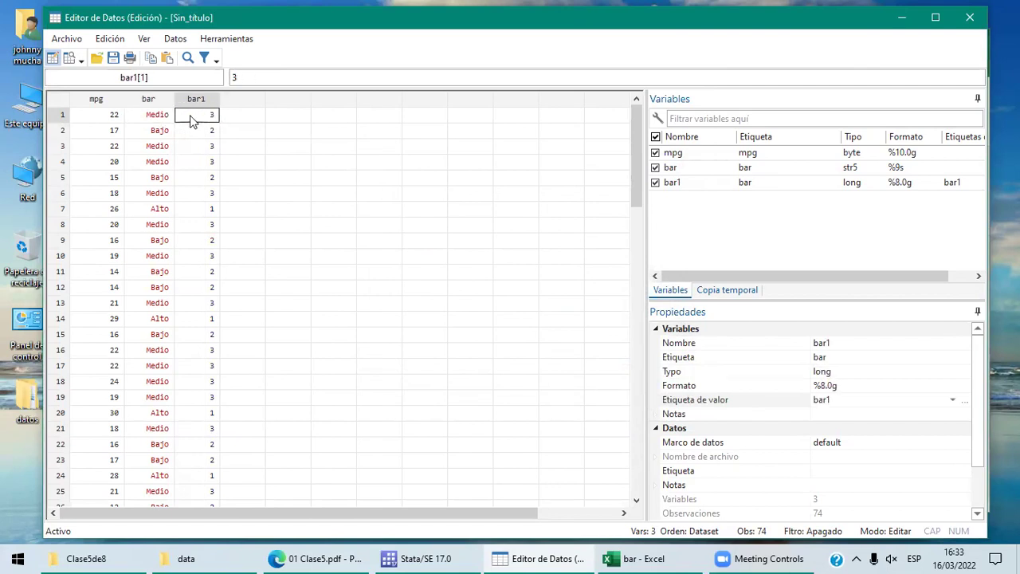
{"action": "left_click", "coordinate": [156, 136]}
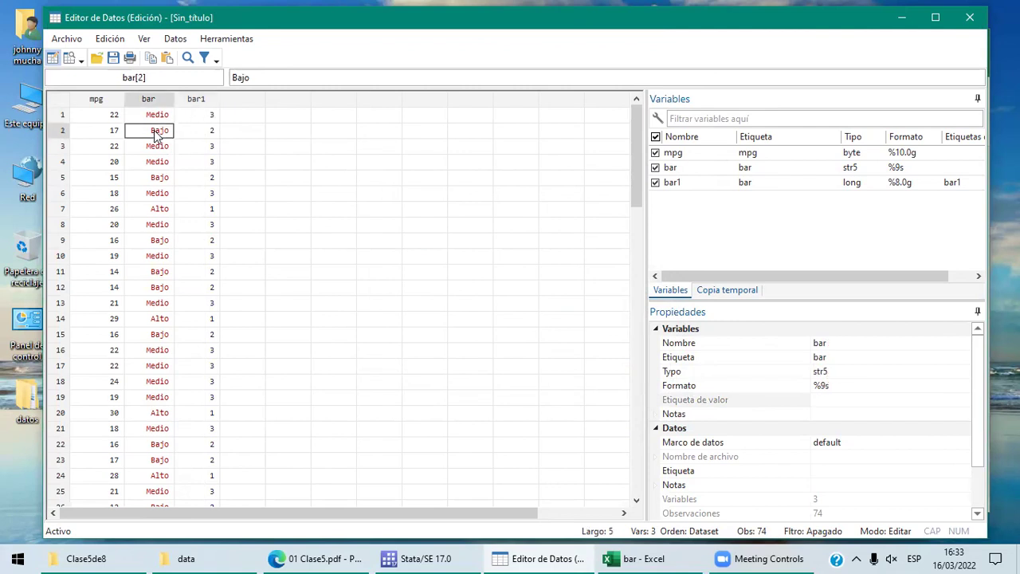
{"action": "left_click", "coordinate": [195, 136]}
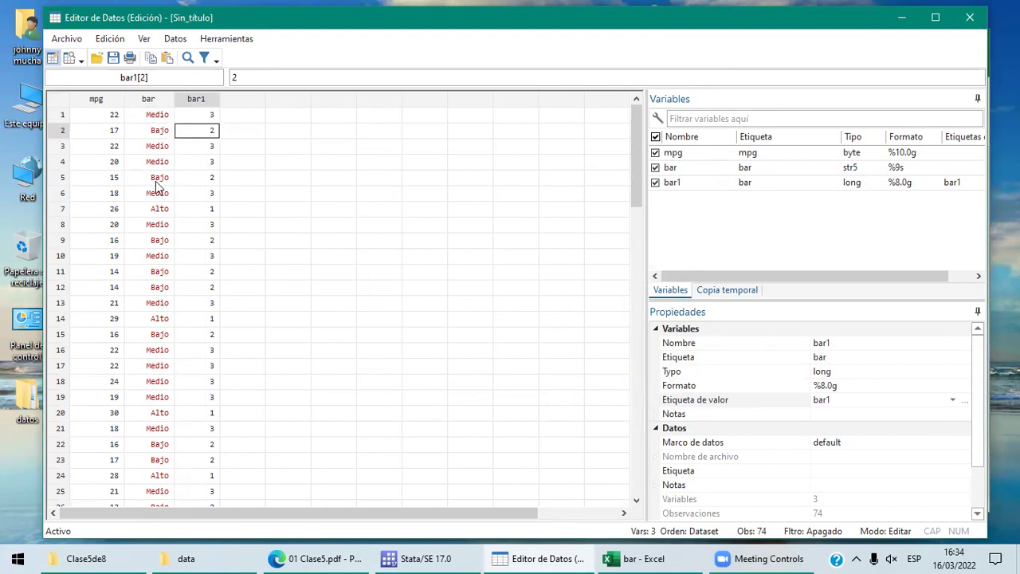
{"action": "left_click", "coordinate": [203, 211]}
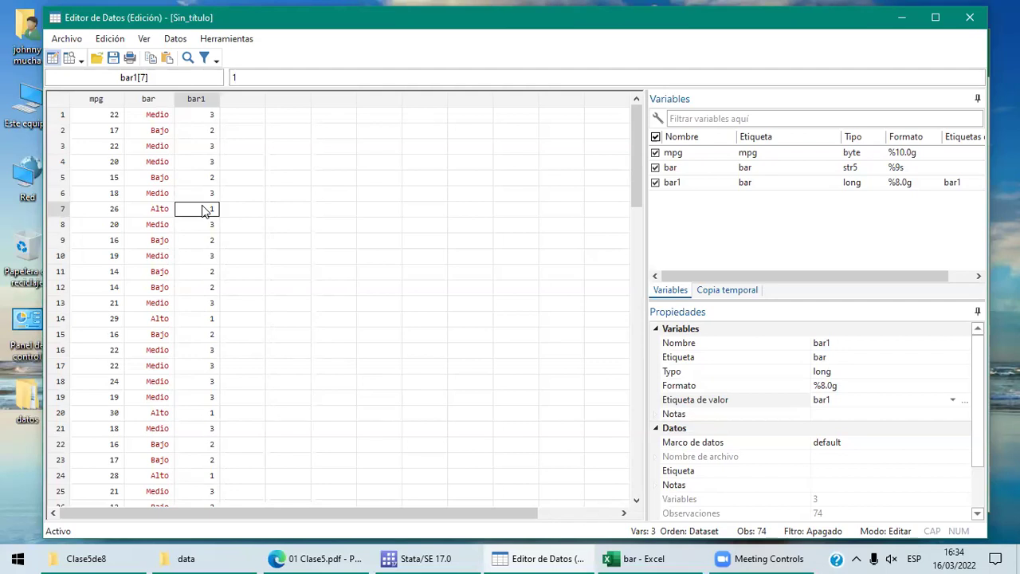
{"action": "left_click", "coordinate": [184, 118]}
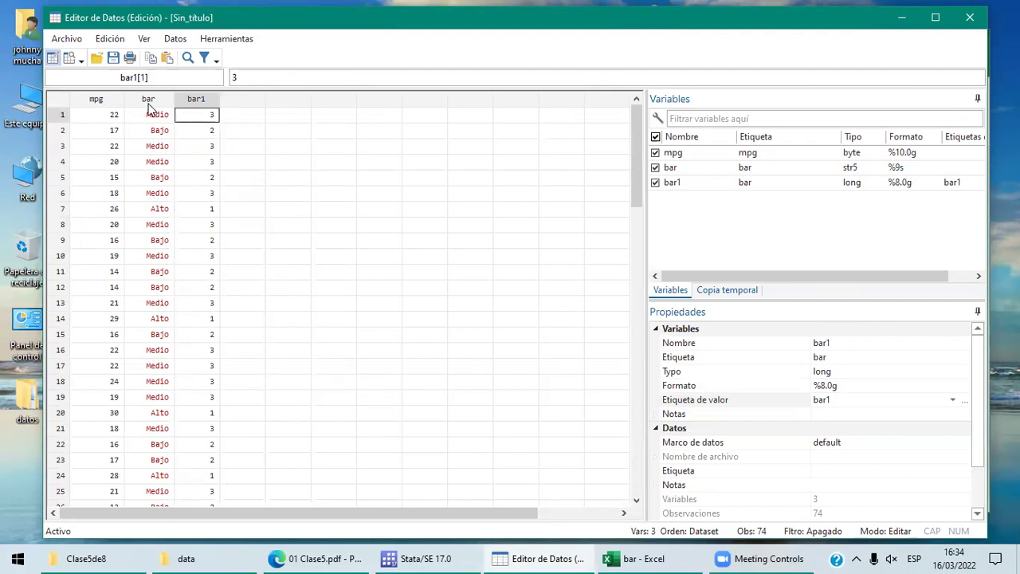
Delete the numeric variable bar1 from the dataset, confirming the removal.
{"action": "left_click", "coordinate": [209, 102]}
{"action": "key", "text": "Delete"}
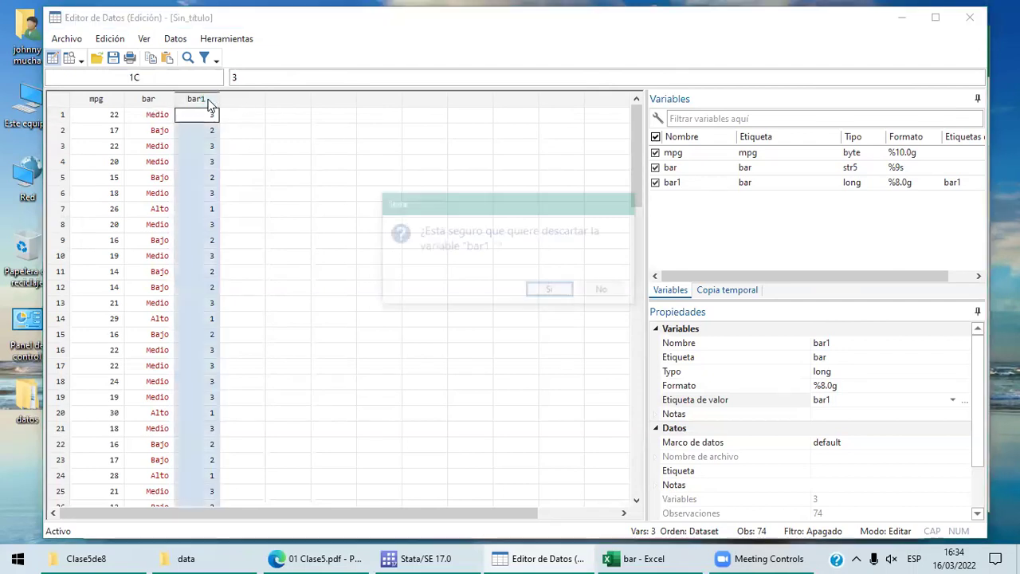
{"action": "left_click", "coordinate": [551, 291]}
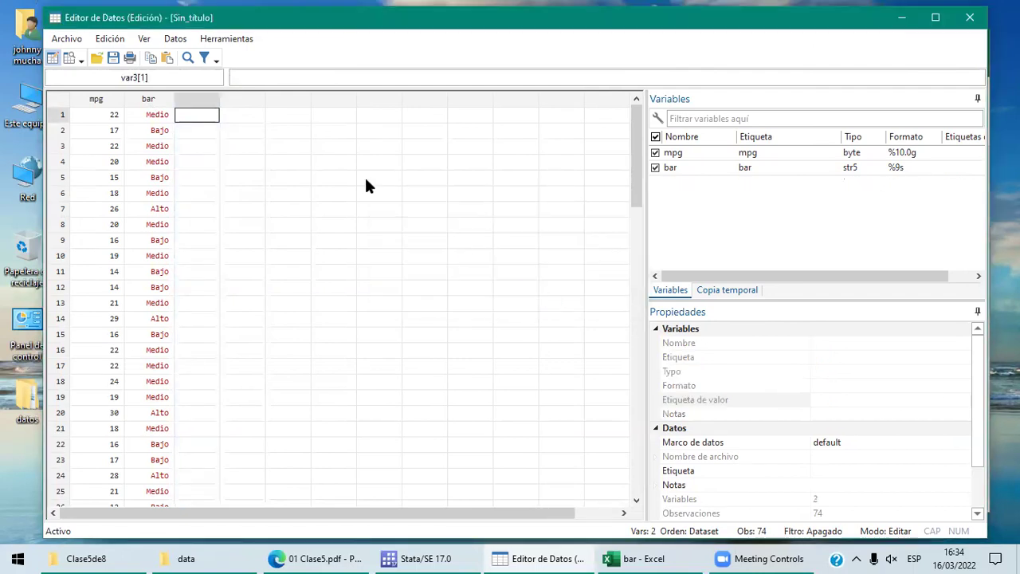
Sort the dataset by bar in ascending order with the sort command and check the row order in the Data Editor.
{"action": "left_click", "coordinate": [149, 99]}
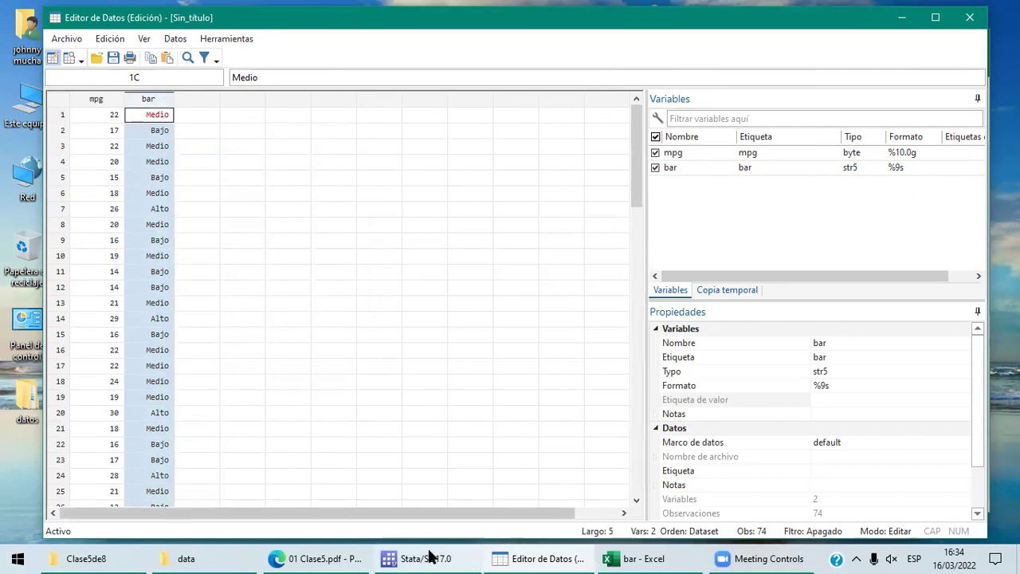
{"action": "mouse_move", "coordinate": [430, 558]}
{"action": "left_click", "coordinate": [346, 510]}
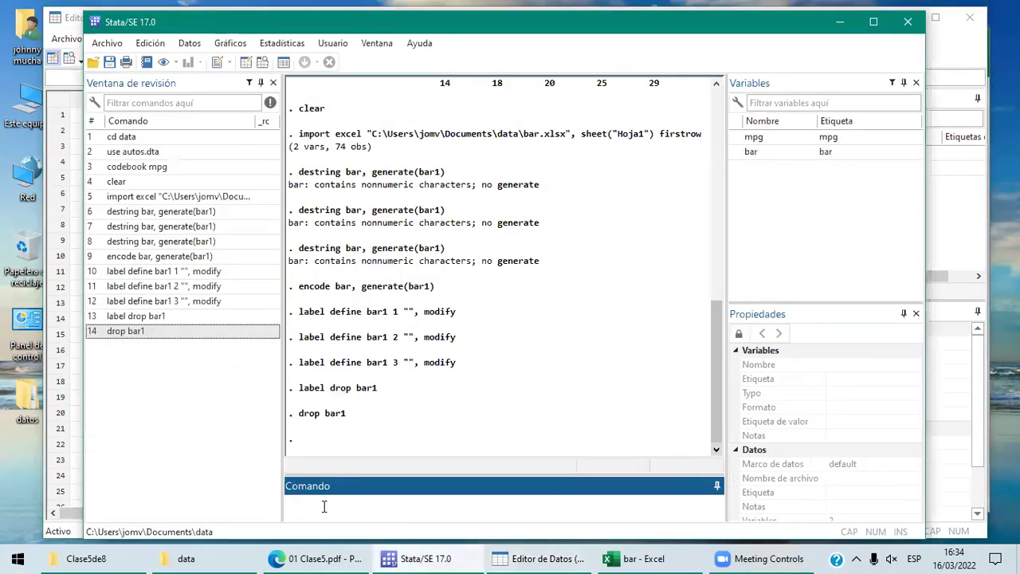
{"action": "type", "text": "sort bar"}
{"action": "key", "text": "Return"}
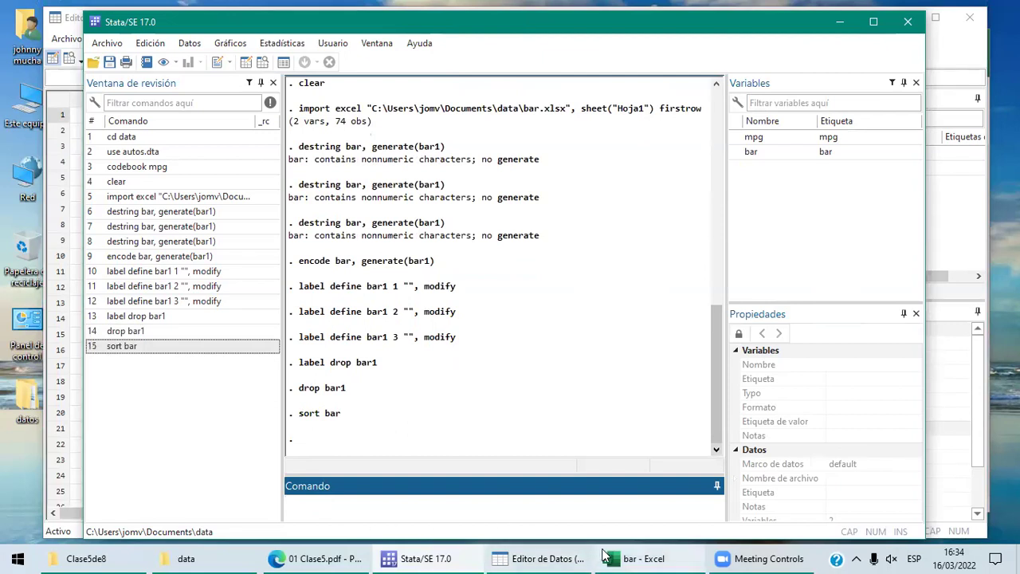
{"action": "left_click", "coordinate": [572, 558]}
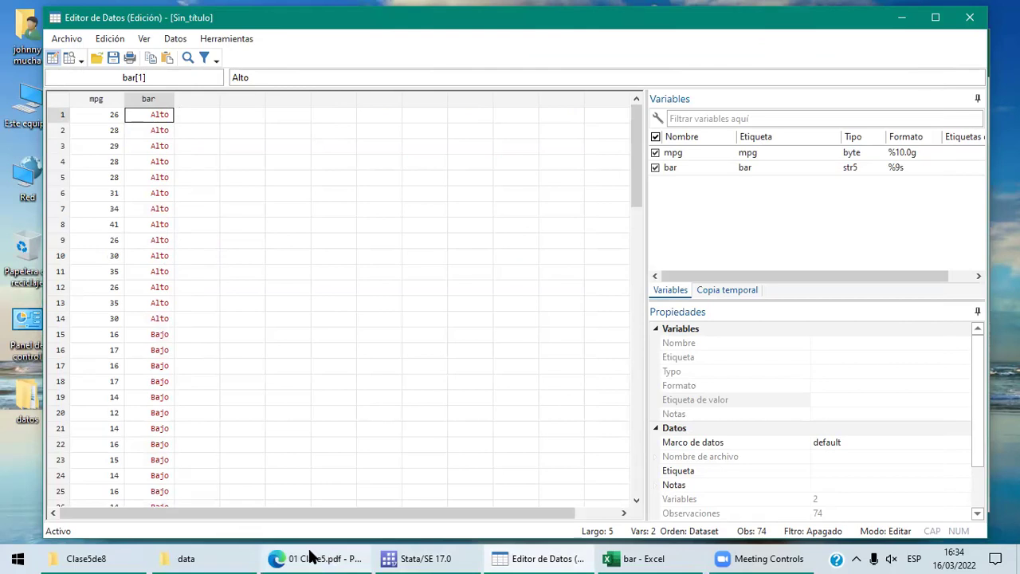
Sort the dataset by bar in descending order with gsort -bar and check the category order through the last observation.
{"action": "left_click", "coordinate": [399, 558]}
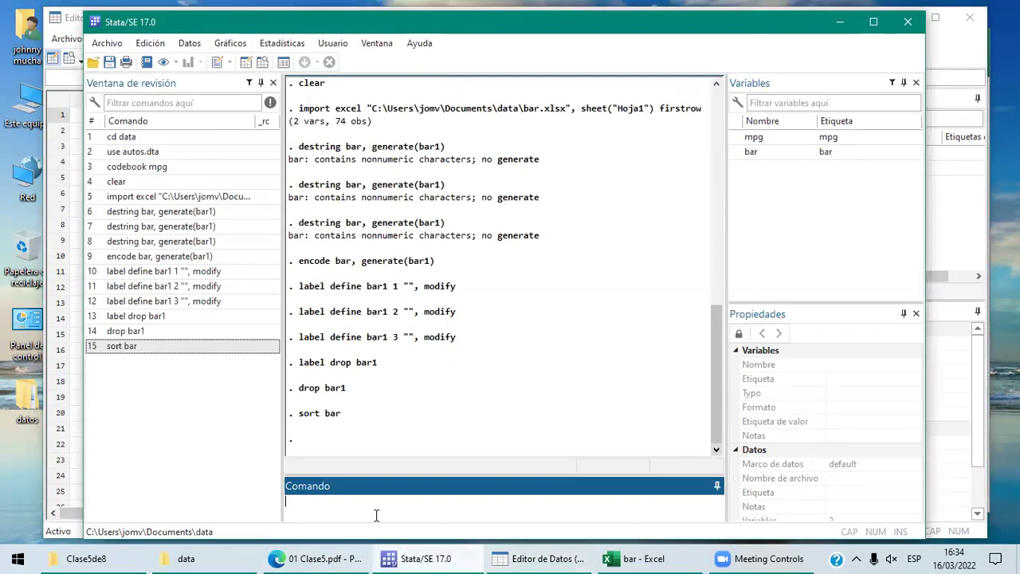
{"action": "type", "text": "gsort"}
{"action": "type", "text": "-bar"}
{"action": "key", "text": "Return"}
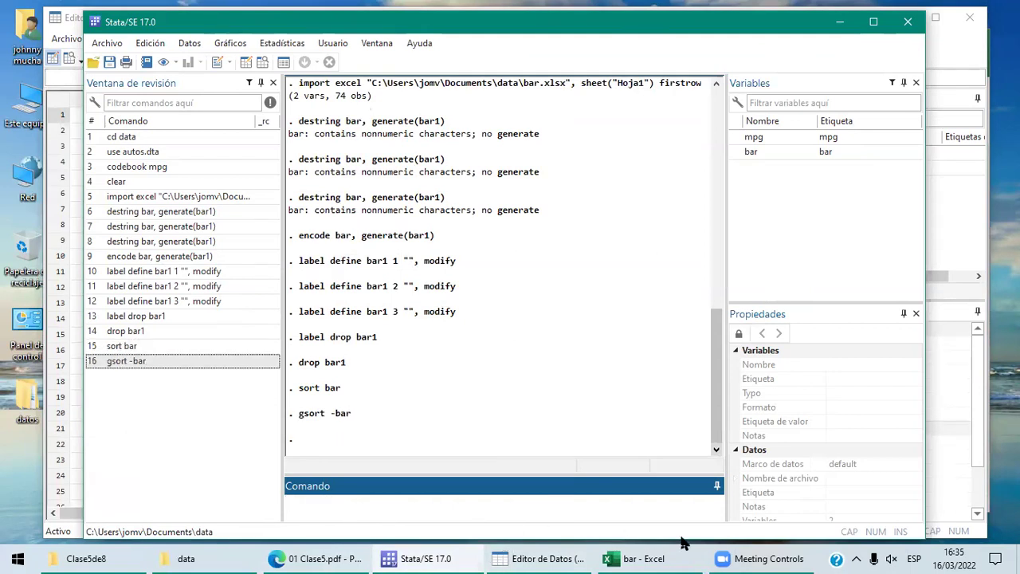
{"action": "left_click", "coordinate": [571, 558]}
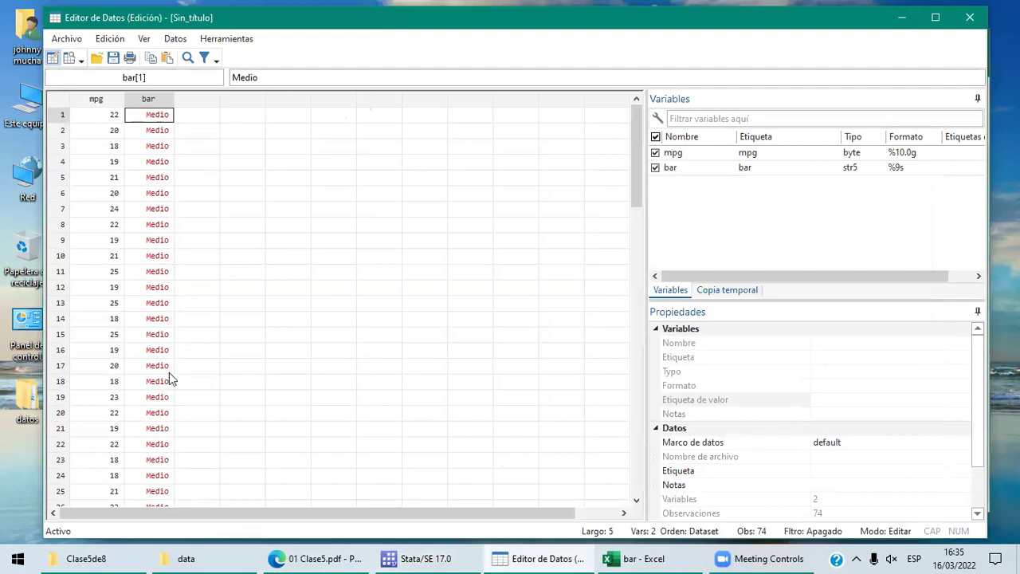
{"action": "left_click", "coordinate": [636, 500]}
{"action": "left_click_drag", "start_coordinate": [636, 500], "coordinate": [637, 499]}
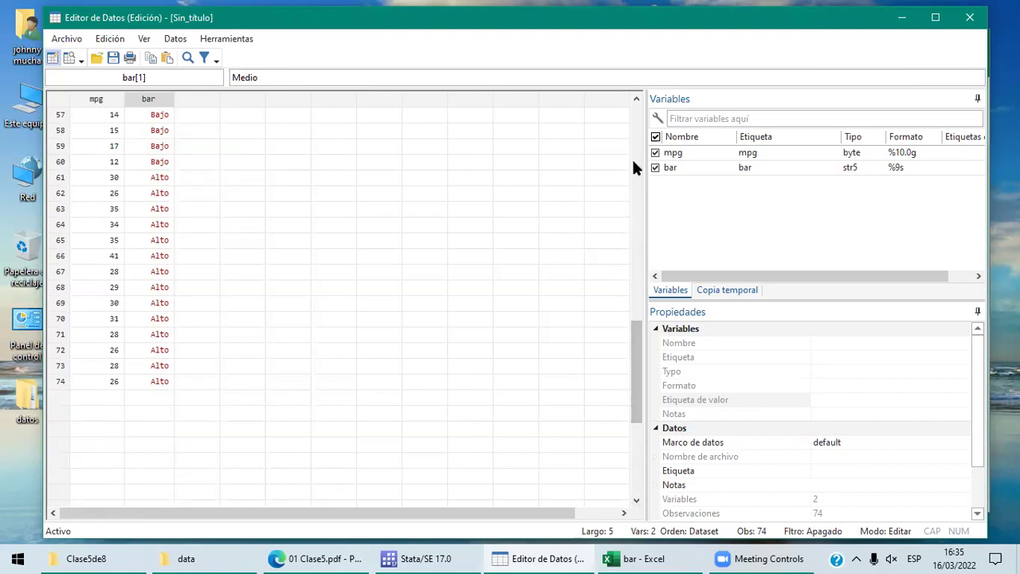
{"action": "left_click_drag", "start_coordinate": [637, 102], "coordinate": [636, 102]}
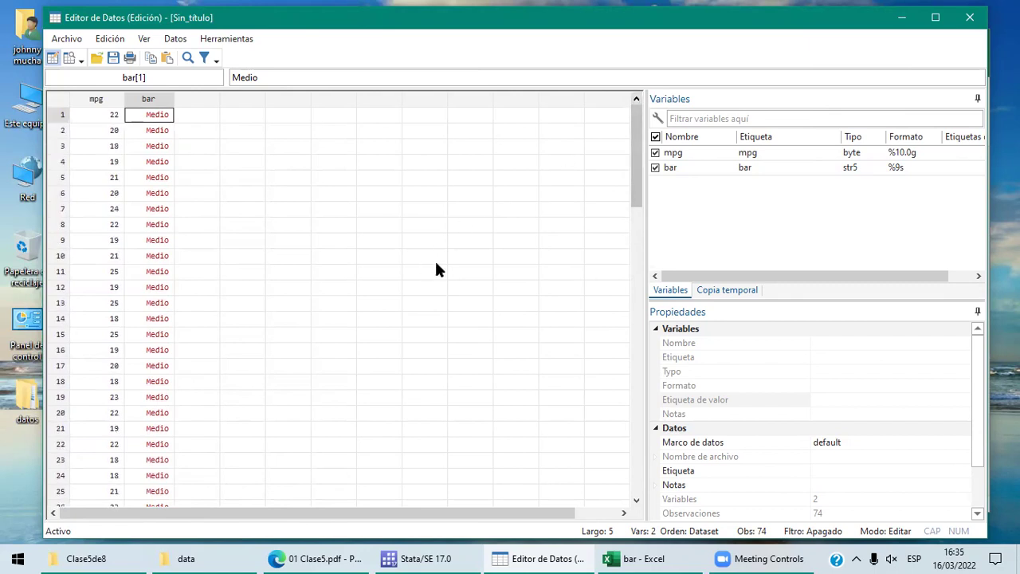
Encode the string variable bar again as labelled numeric bar1, with the value label named like the new variable, and inspect its first cell.
{"action": "left_click", "coordinate": [201, 104]}
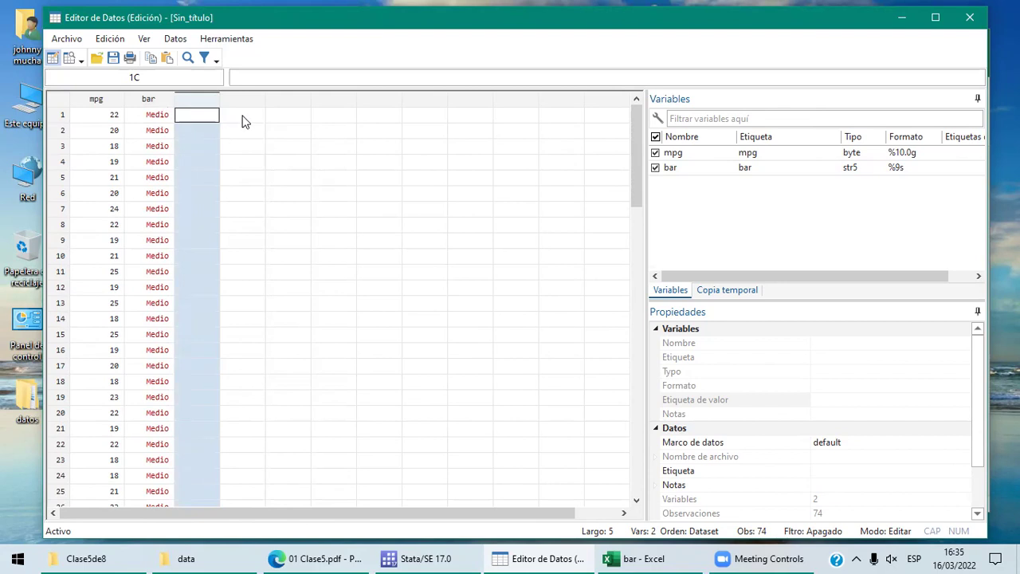
{"action": "left_click", "coordinate": [238, 38]}
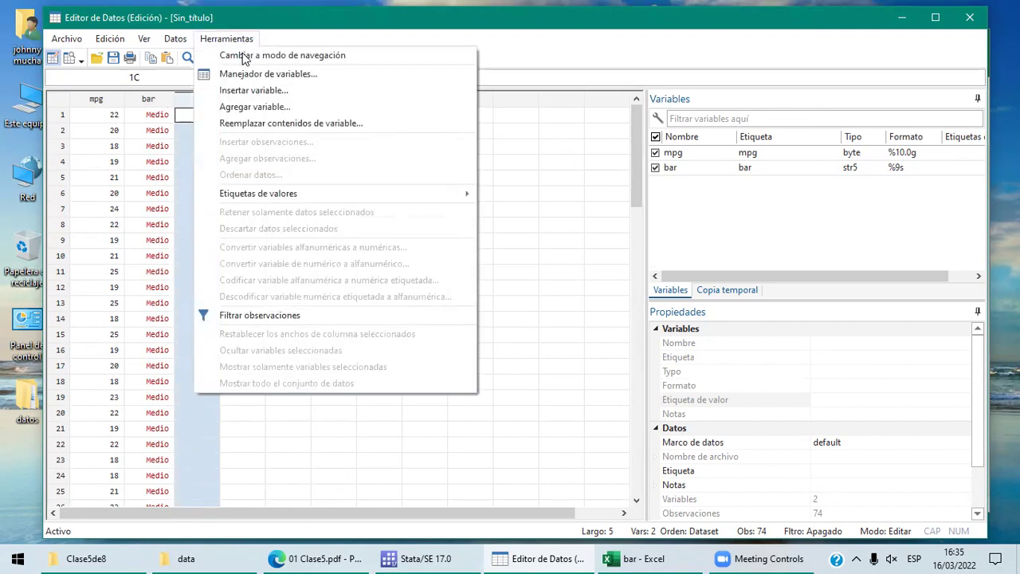
{"action": "left_click", "coordinate": [161, 104]}
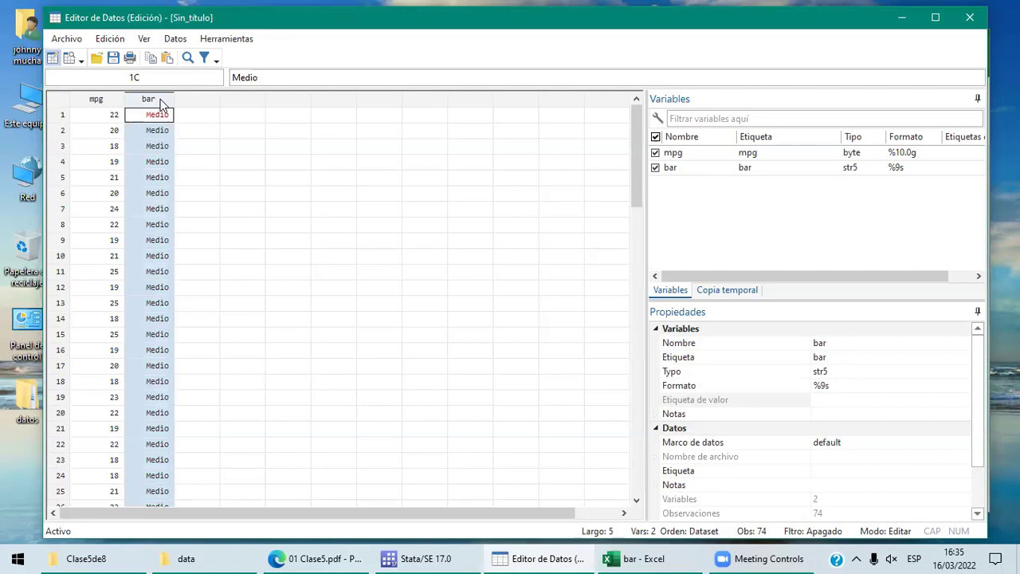
{"action": "left_click", "coordinate": [236, 37]}
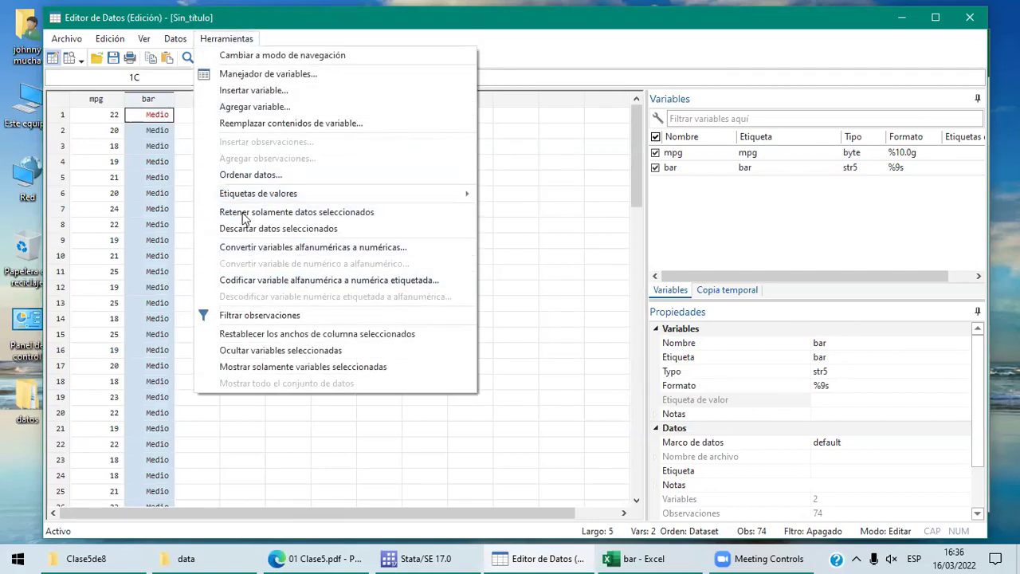
{"action": "left_click", "coordinate": [291, 288]}
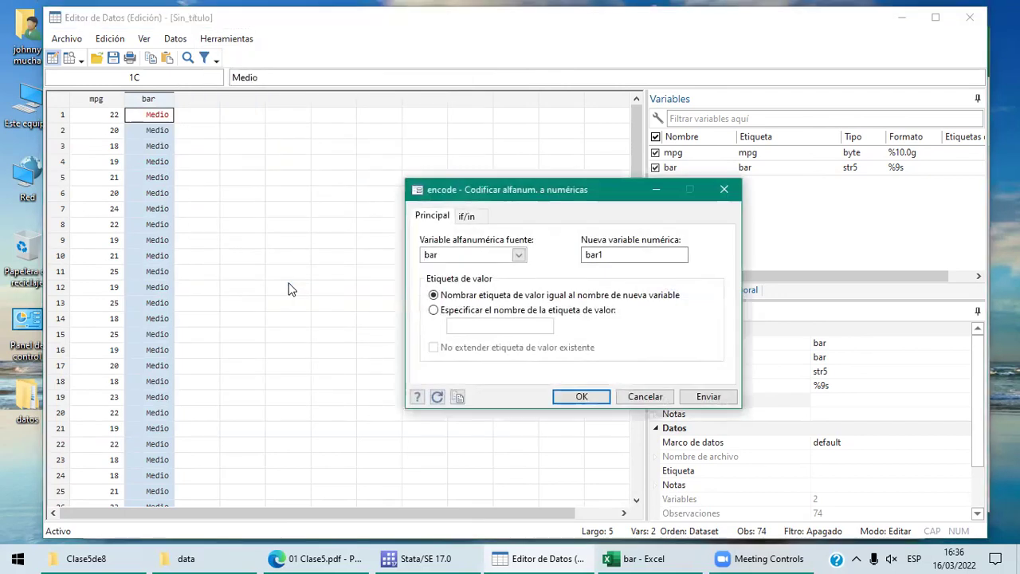
{"action": "left_click", "coordinate": [598, 396]}
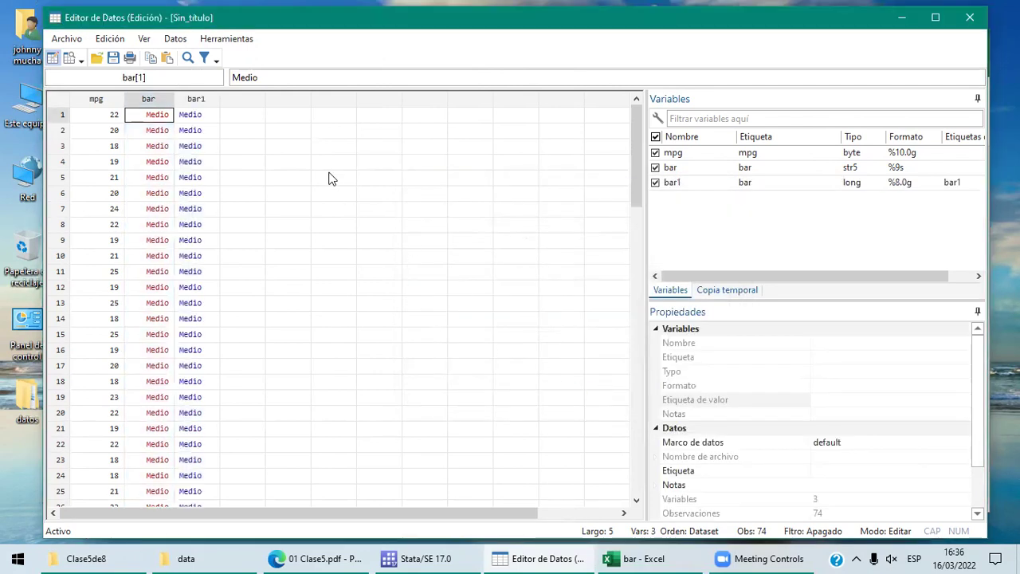
{"action": "left_click", "coordinate": [201, 116]}
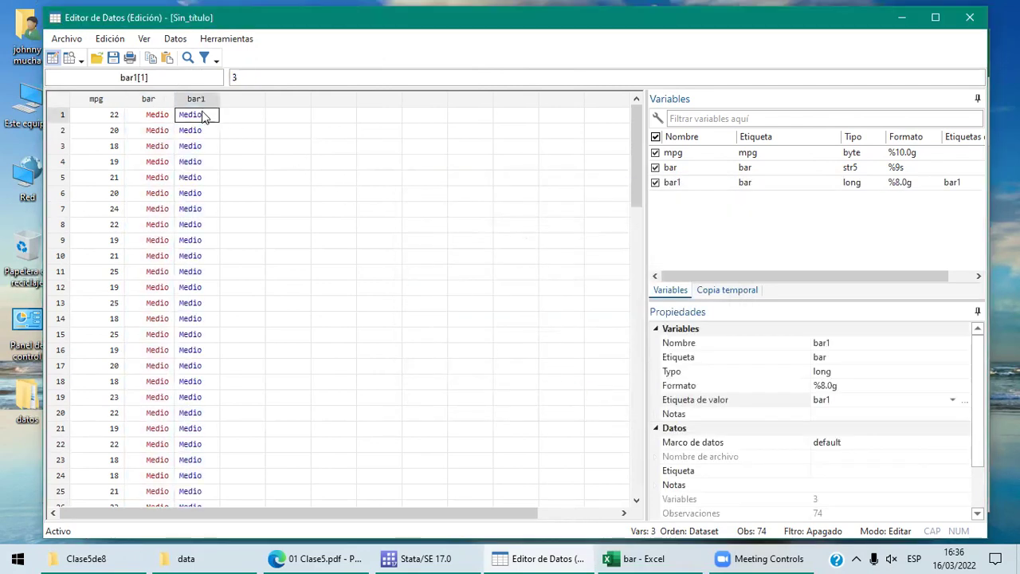
Inspect the numeric codes stored behind the Medio, Bajo and Alto labels in bar1, checking one cell of each category.
{"action": "left_click", "coordinate": [269, 144]}
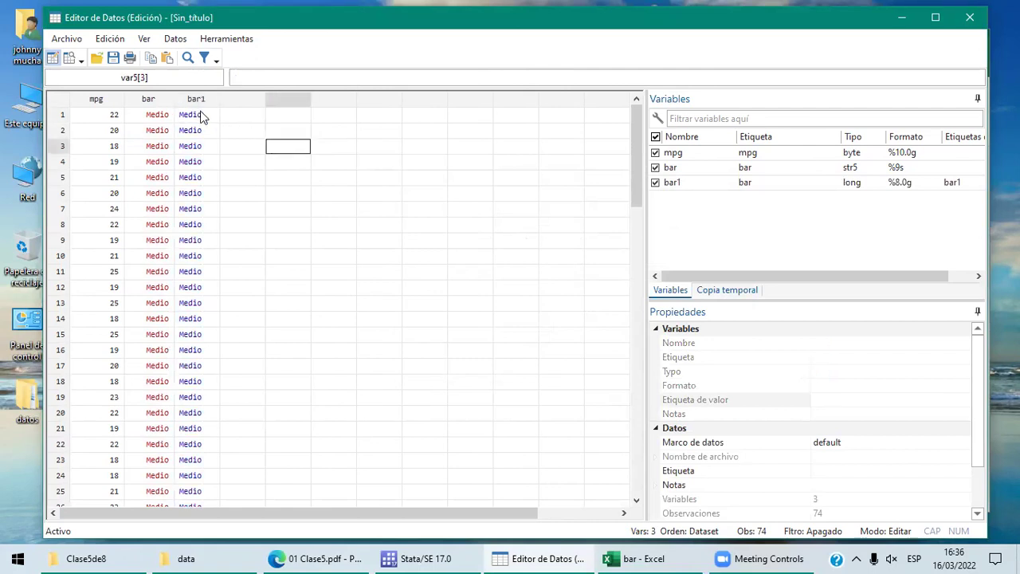
{"action": "left_click", "coordinate": [201, 112]}
{"action": "double_click", "coordinate": [201, 112]}
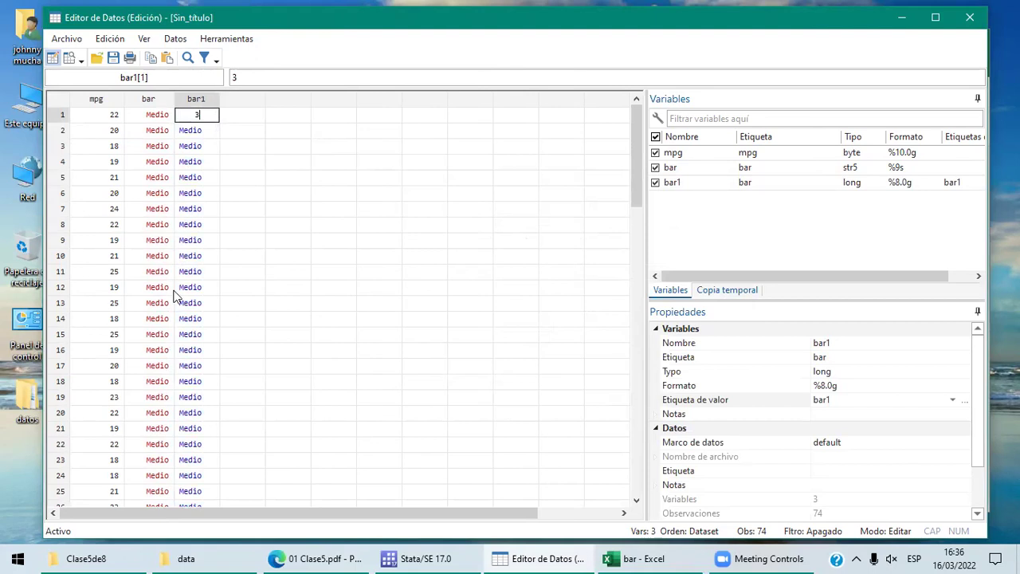
{"action": "left_click", "coordinate": [635, 503]}
{"action": "left_click_drag", "start_coordinate": [635, 500], "coordinate": [635, 500]}
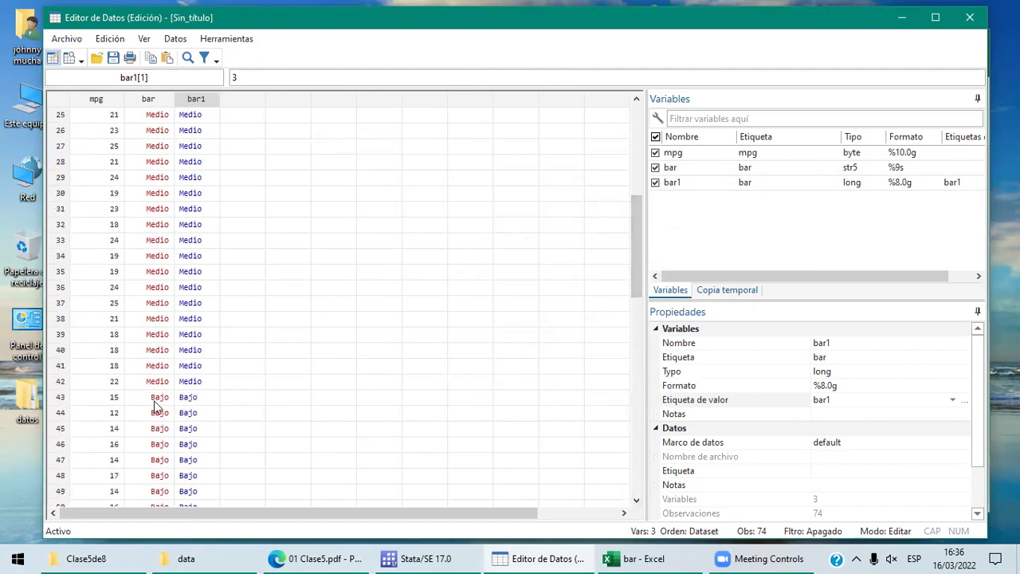
{"action": "left_click", "coordinate": [160, 445]}
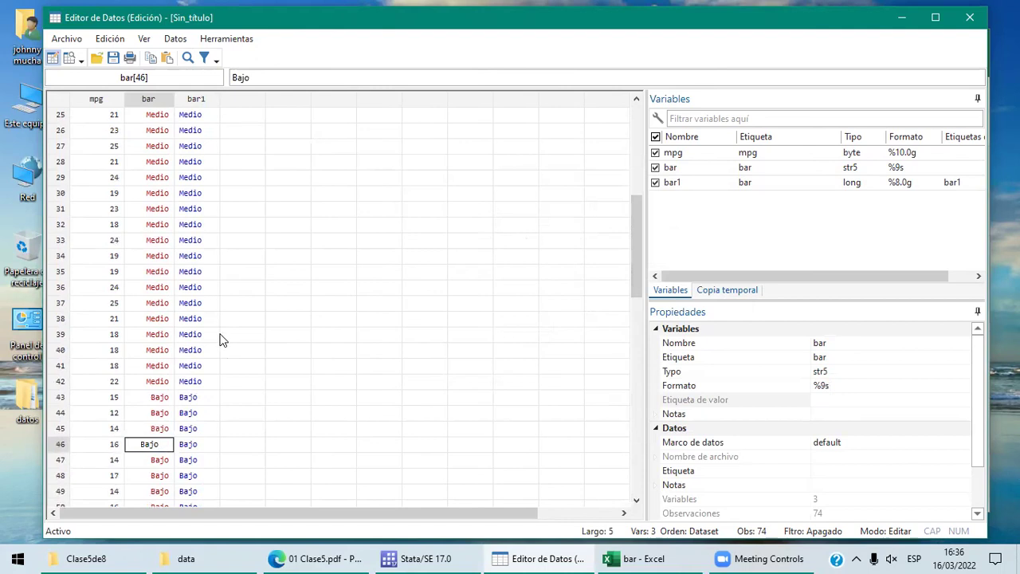
{"action": "double_click", "coordinate": [197, 444]}
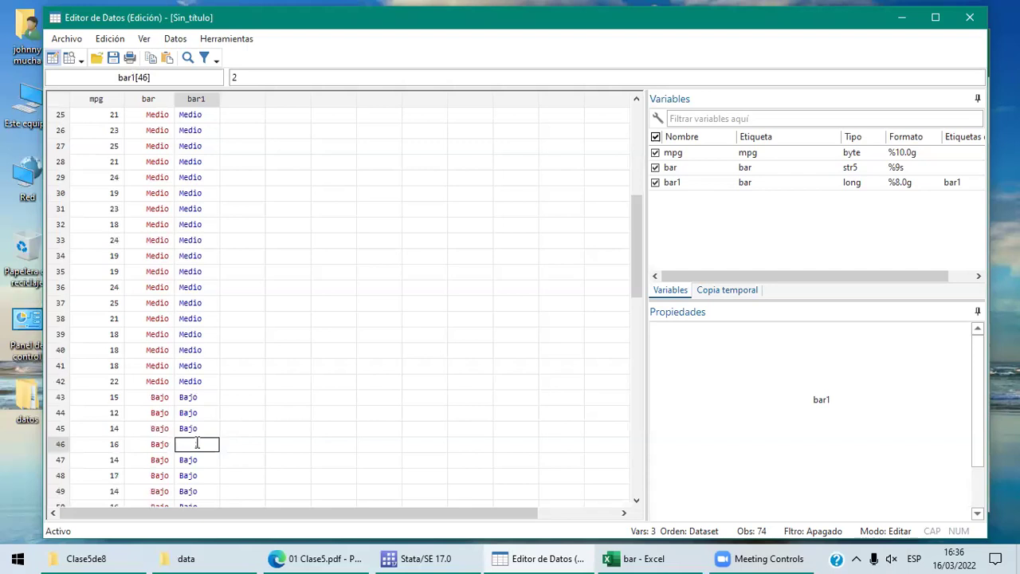
{"action": "scroll", "coordinate": [247, 369], "scroll_direction": "down", "scroll_amount": 8}
{"action": "double_click", "coordinate": [197, 397]}
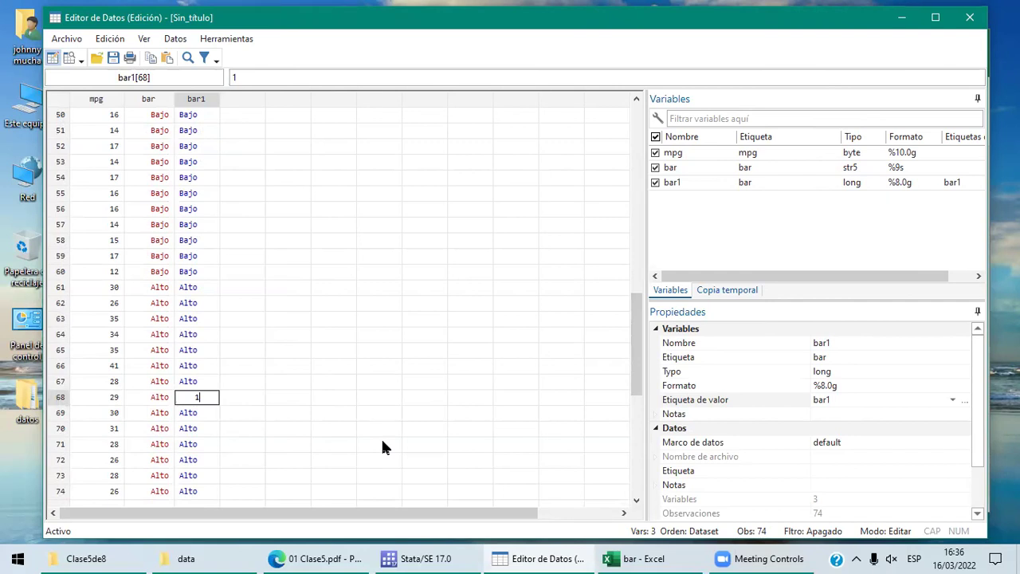
{"action": "left_click", "coordinate": [205, 104]}
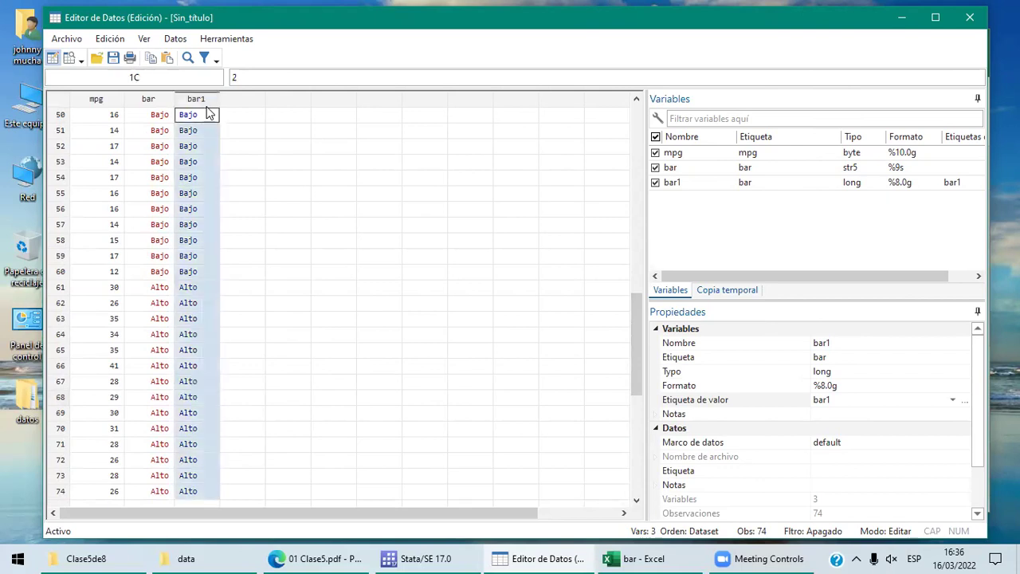
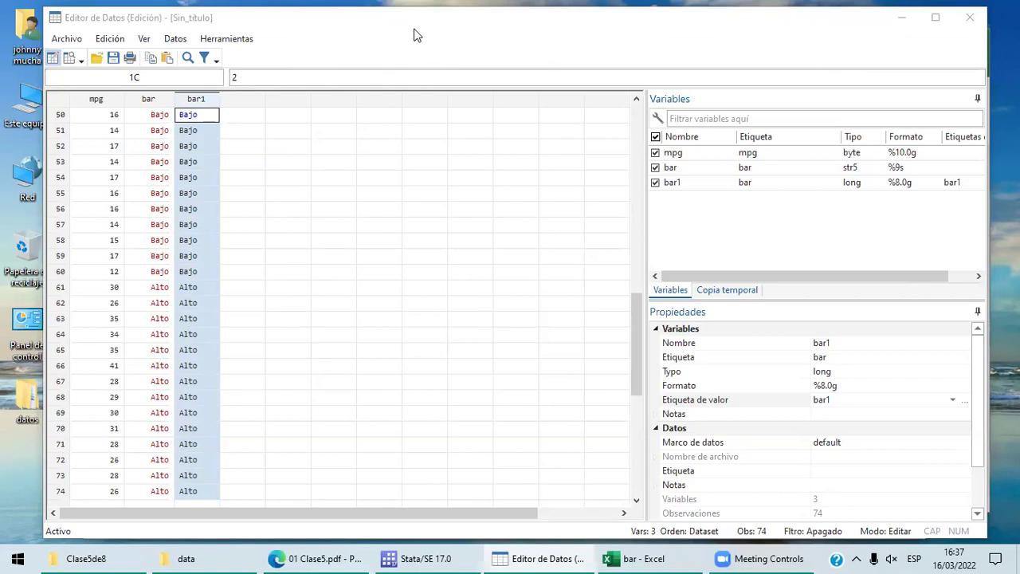
{"action": "left_click", "coordinate": [796, 6]}
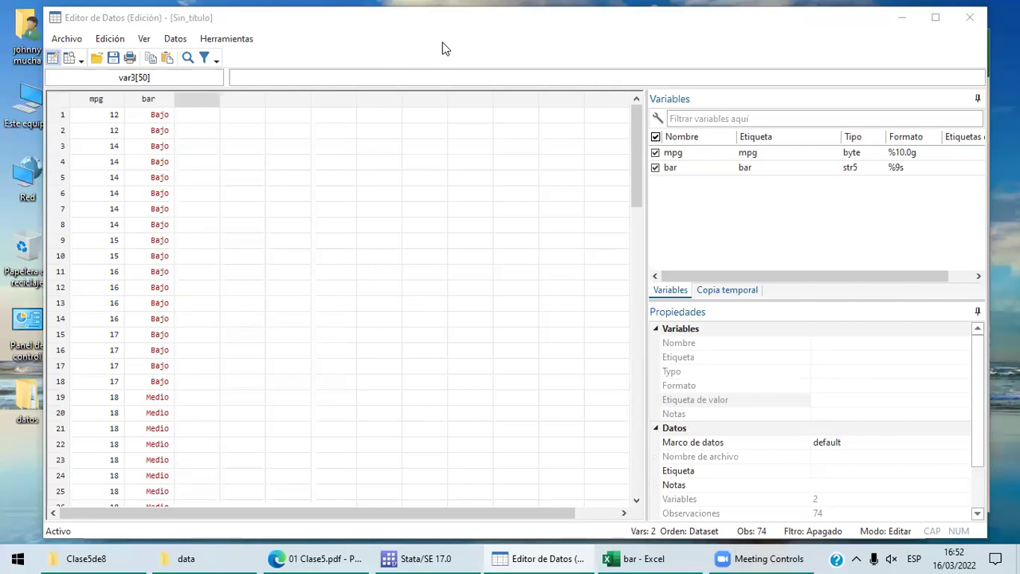
Sort the dataset by mpg in ascending order with the sort command and check the row order of bar in the Data Editor.
{"action": "left_click", "coordinate": [206, 99]}
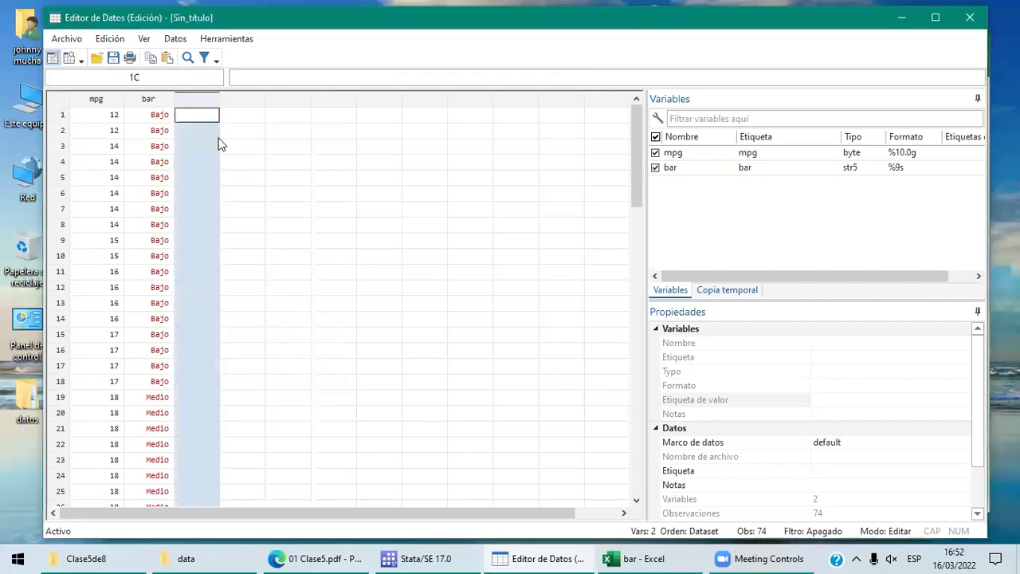
{"action": "left_click", "coordinate": [95, 101]}
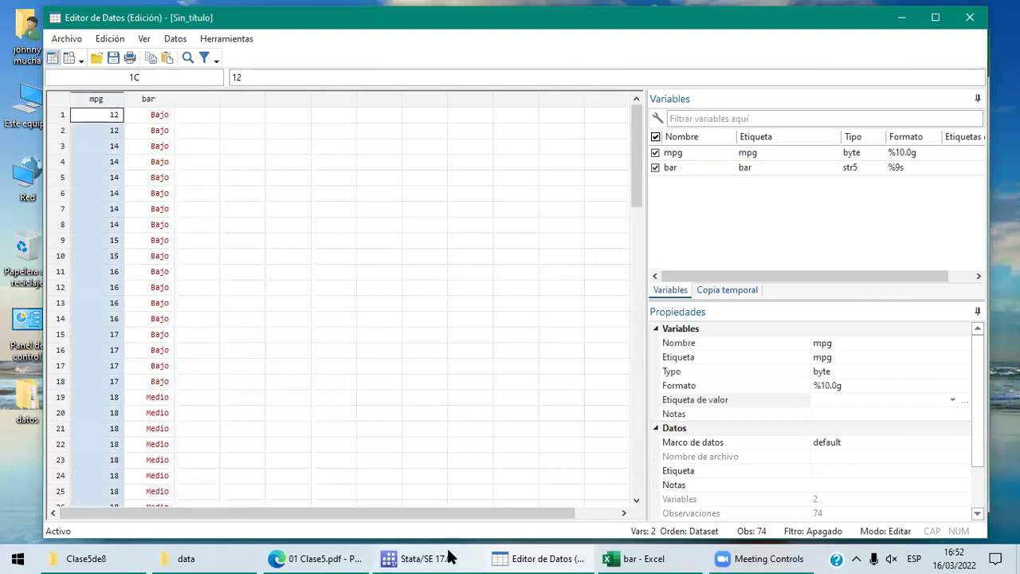
{"action": "left_click", "coordinate": [379, 514]}
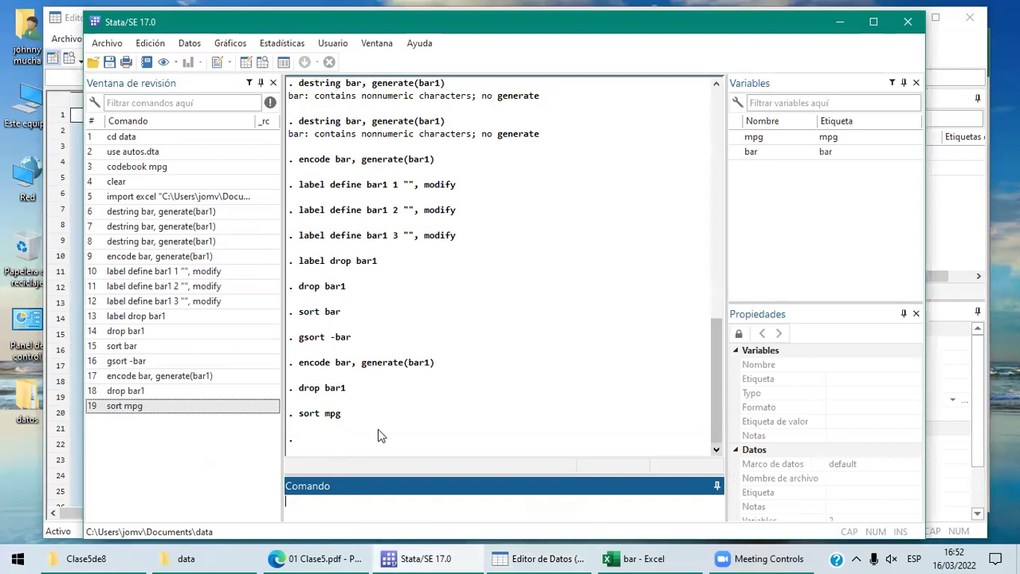
{"action": "type", "text": "sort mpg"}
{"action": "key", "text": "Return"}
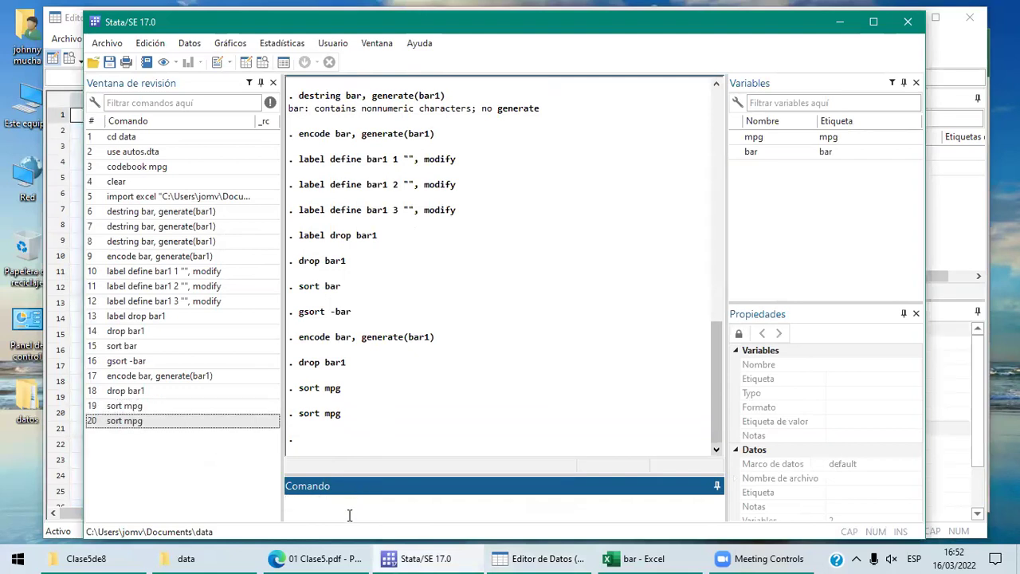
{"action": "left_click", "coordinate": [536, 558]}
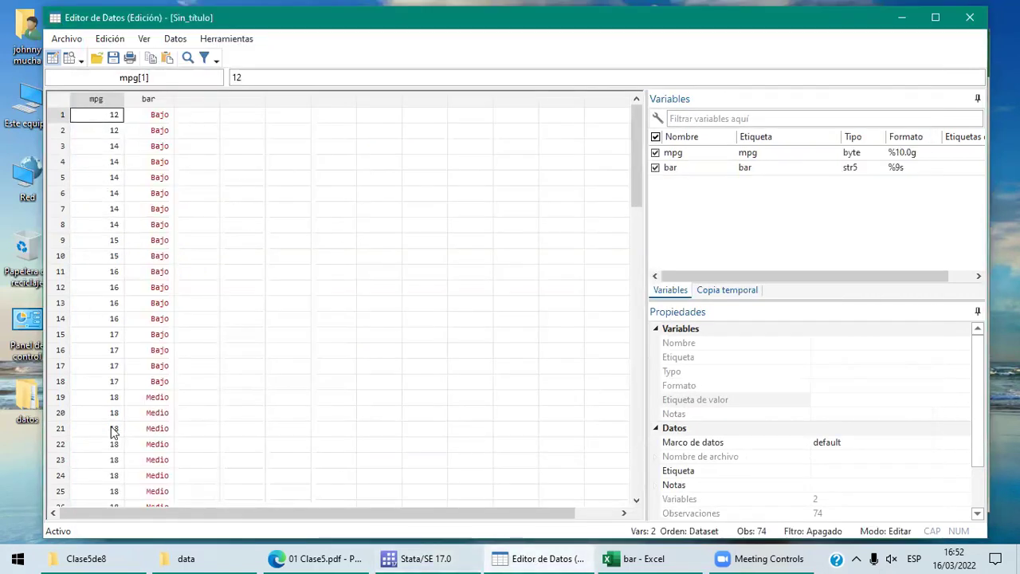
{"action": "left_click", "coordinate": [153, 102]}
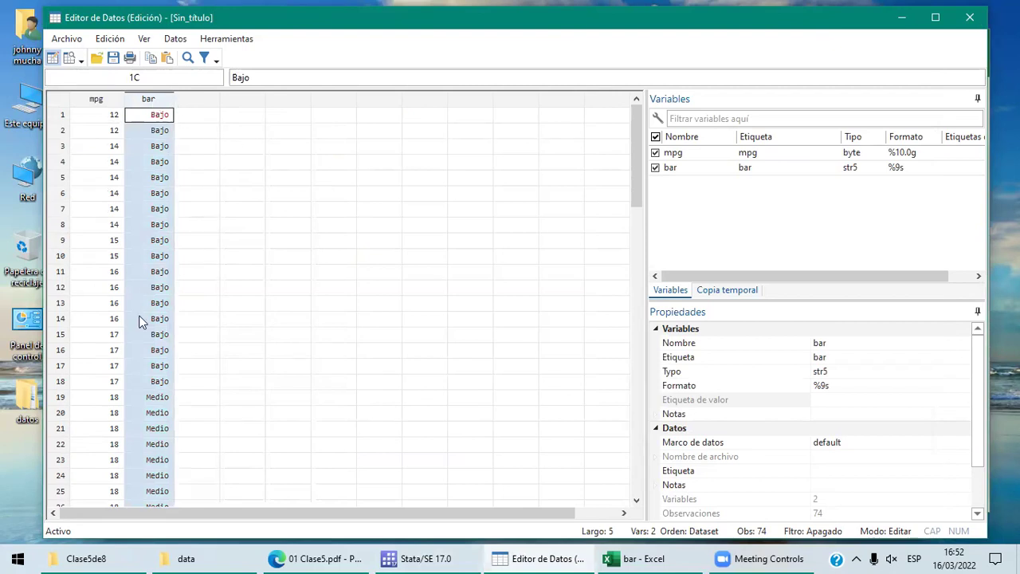
{"action": "left_click", "coordinate": [264, 274]}
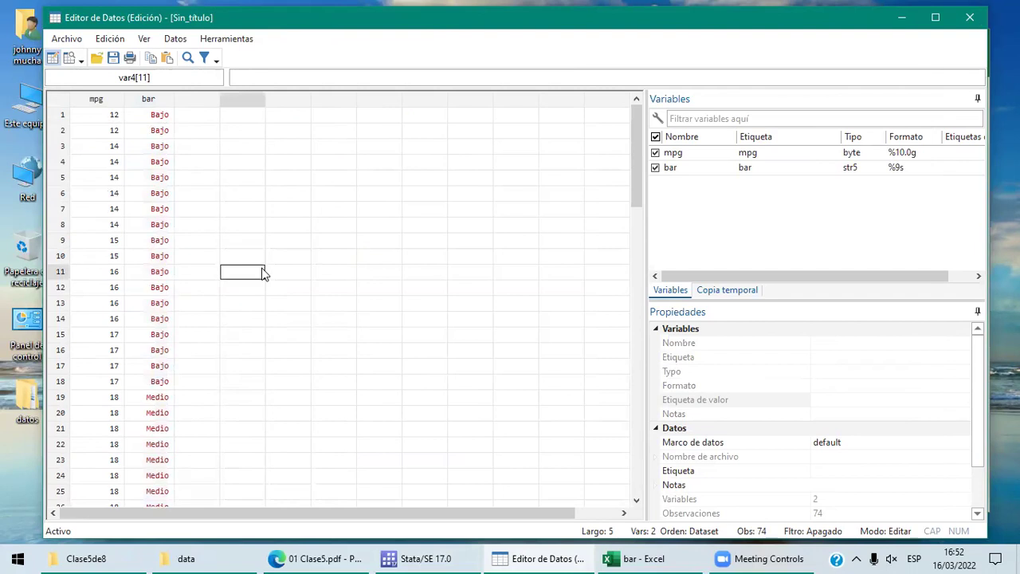
Encode the string variable bar as labelled numeric bar1, keeping the value label named after the new variable, and inspect the code in observation 1.
{"action": "left_click", "coordinate": [152, 96]}
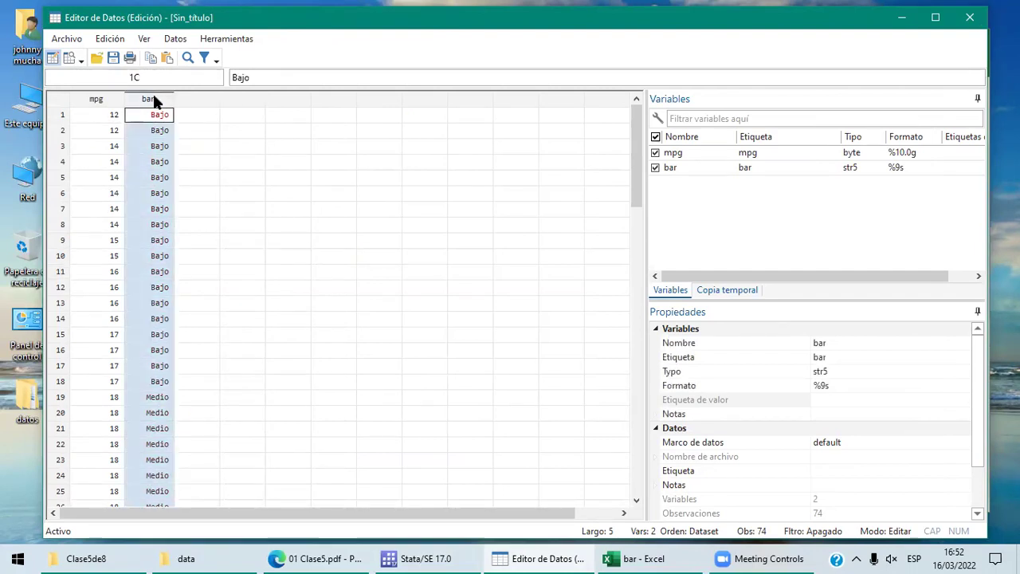
{"action": "left_click", "coordinate": [240, 36]}
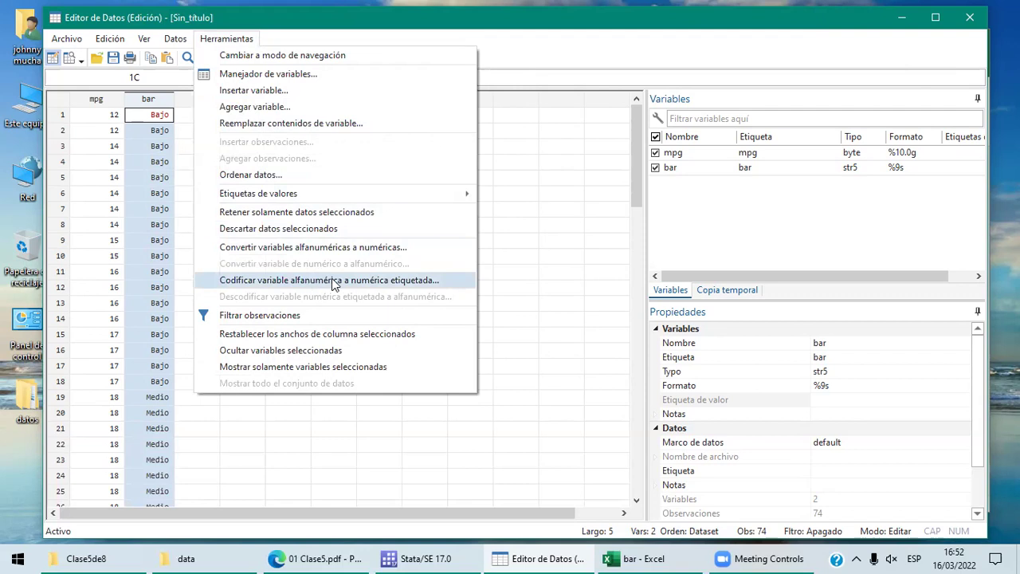
{"action": "left_click", "coordinate": [335, 280]}
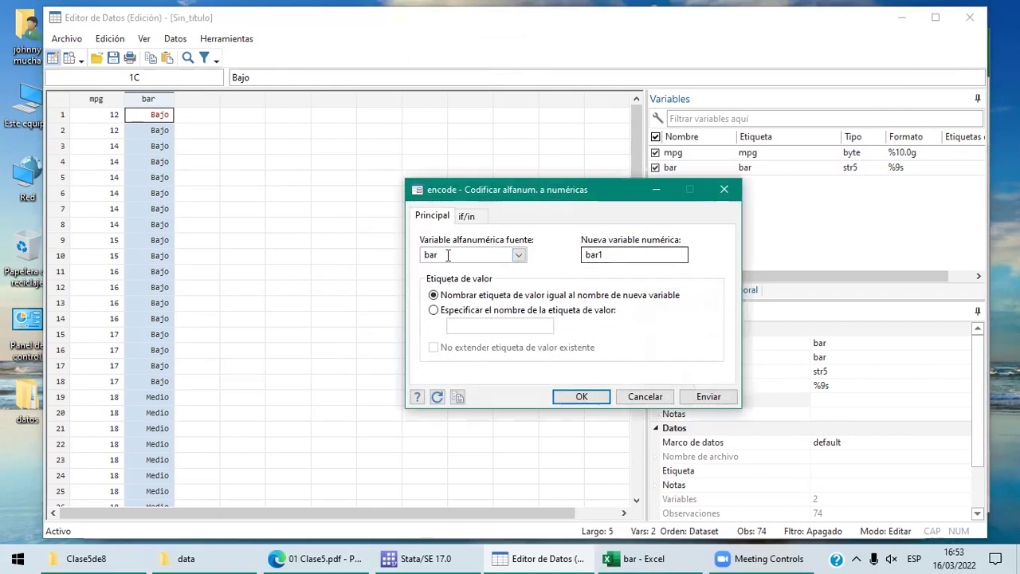
{"action": "left_click", "coordinate": [580, 401]}
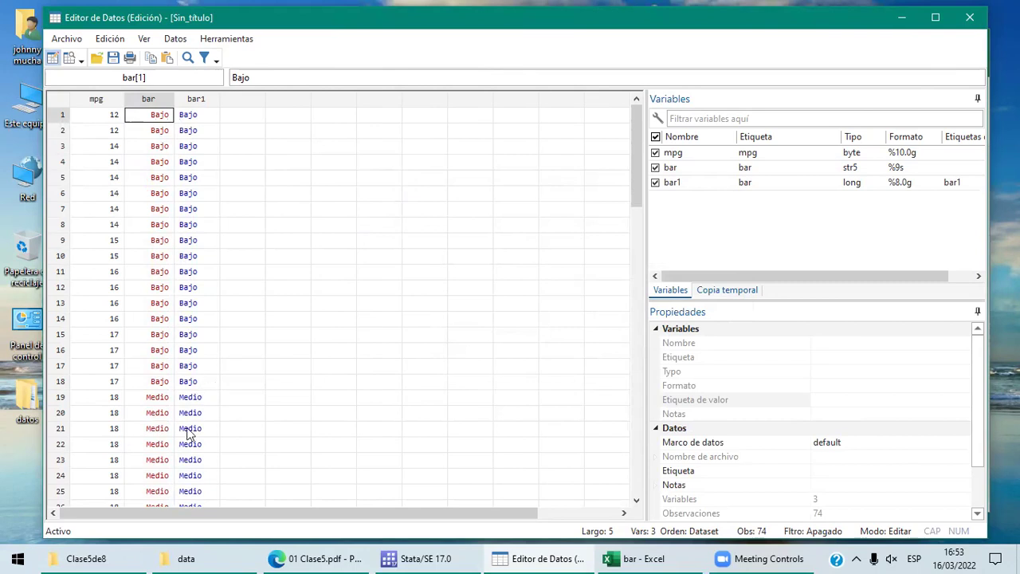
{"action": "left_click", "coordinate": [197, 114]}
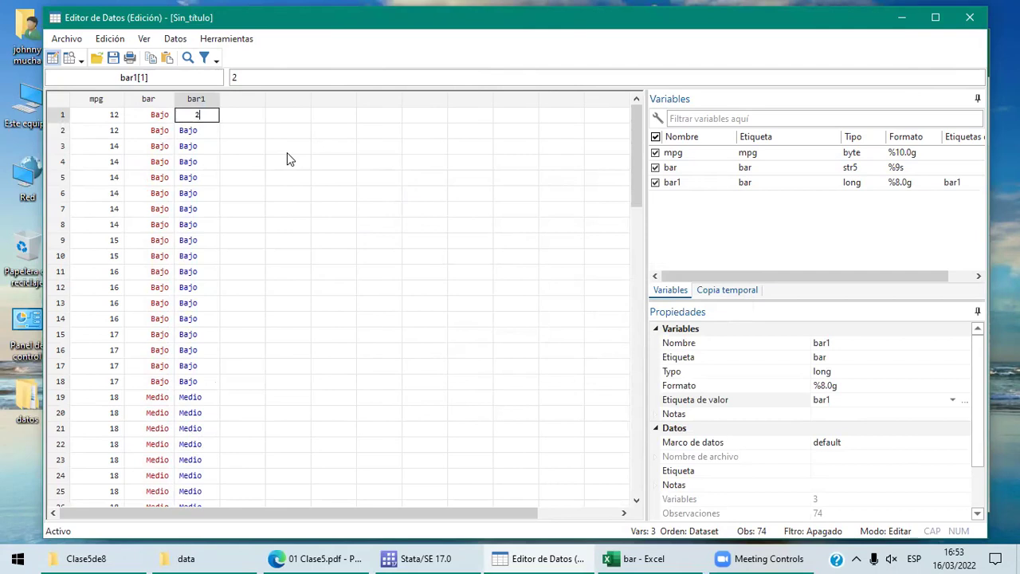
{"action": "left_click", "coordinate": [250, 151]}
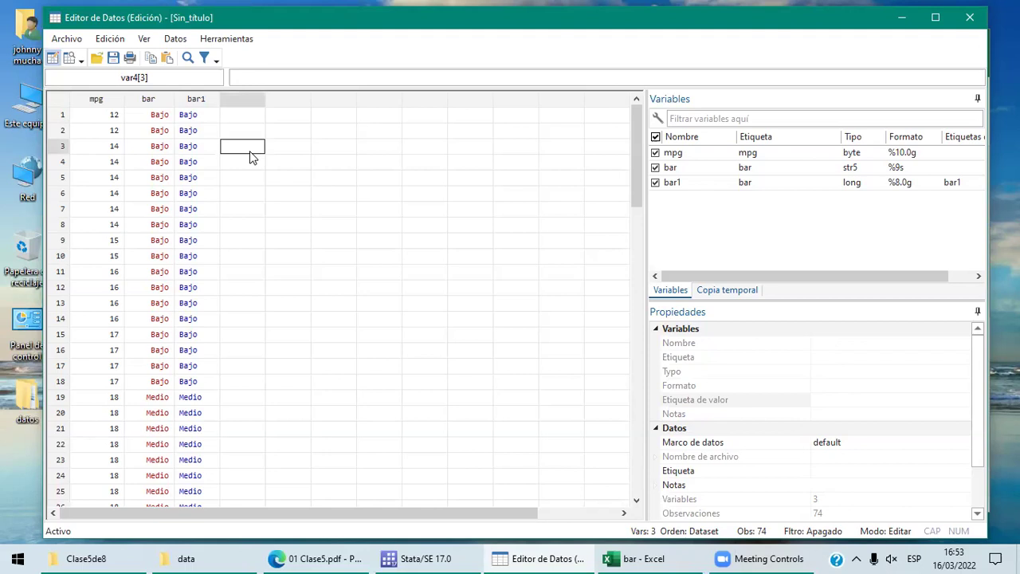
{"action": "left_click", "coordinate": [244, 40]}
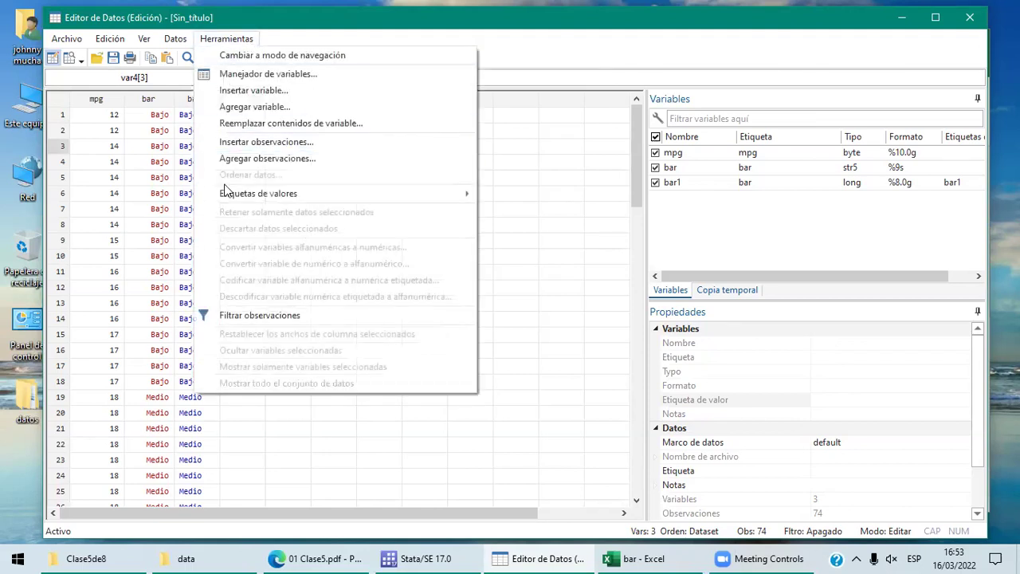
{"action": "left_click", "coordinate": [144, 95]}
{"action": "left_click", "coordinate": [144, 95]}
{"action": "left_click", "coordinate": [226, 37]}
{"action": "left_click", "coordinate": [510, 152]}
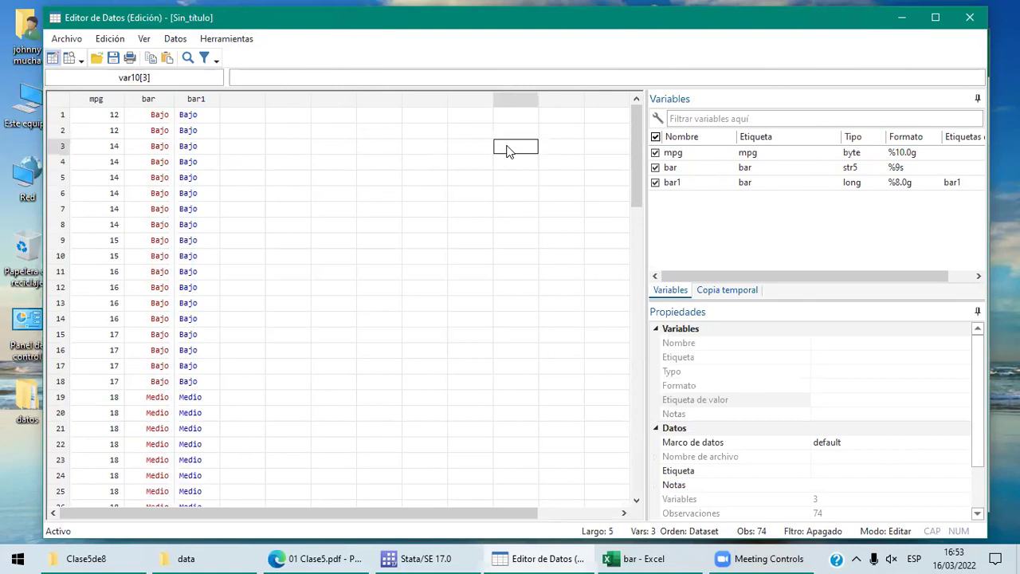
{"action": "left_click", "coordinate": [857, 557]}
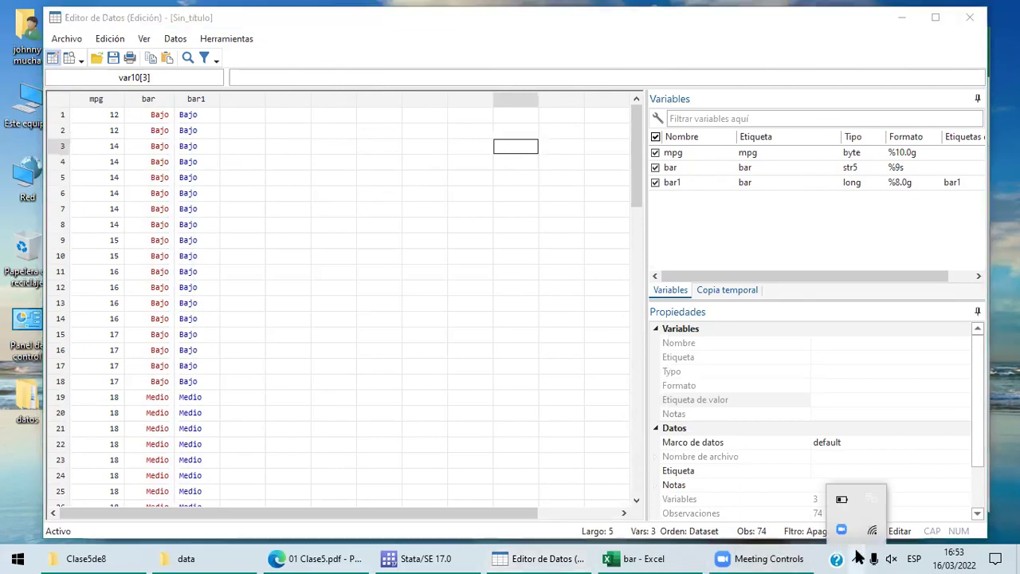
{"action": "left_click", "coordinate": [508, 428]}
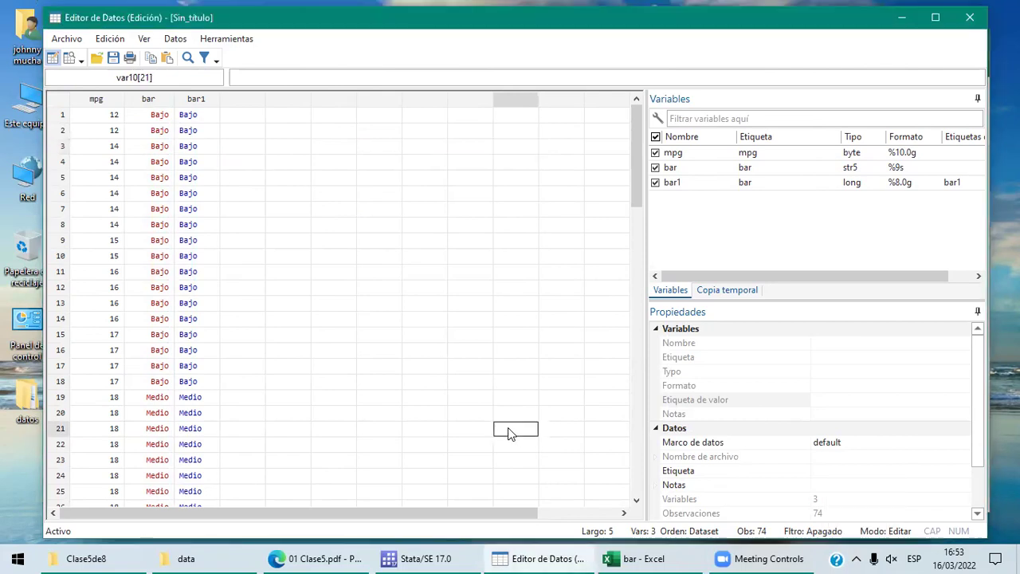
Review the Caso1 requirements on page 7 of 01 Clase5.pdf and close the PDF to return to the Data Editor.
{"action": "left_click", "coordinate": [341, 556]}
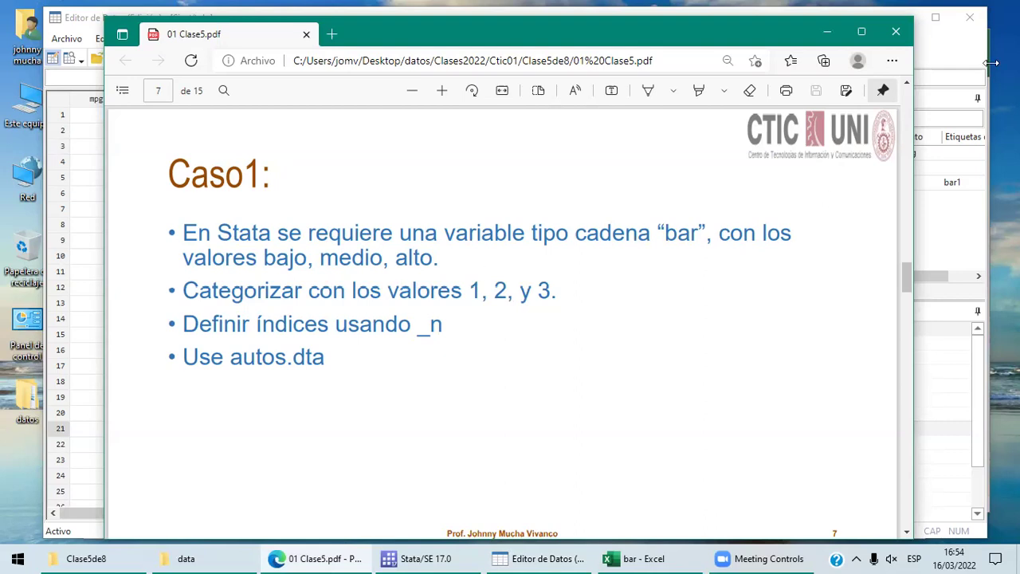
{"action": "left_click", "coordinate": [896, 32]}
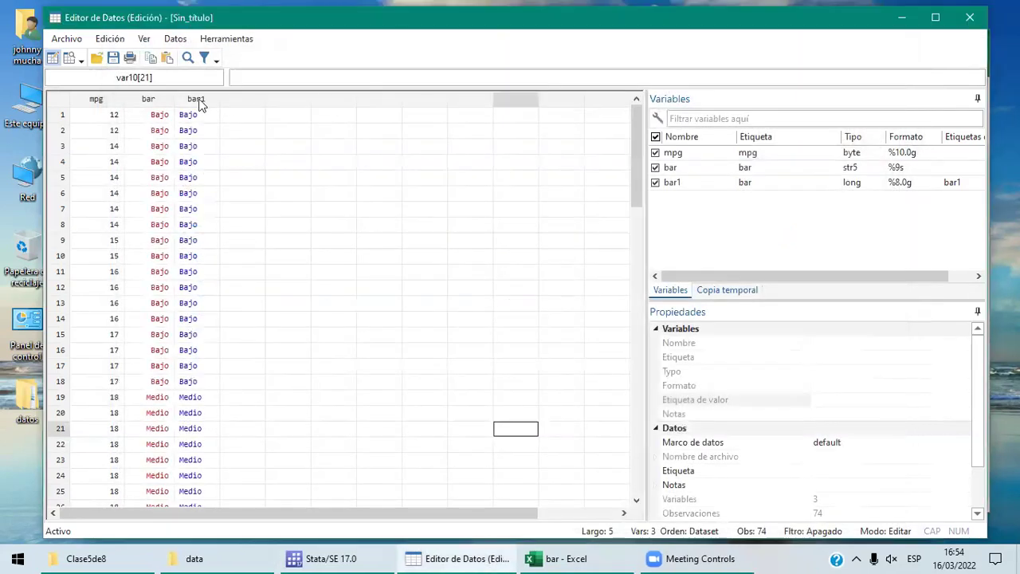
Check the numeric codes behind a Bajo cell and a Medio cell of bar1 in the dataset sorted by mpg.
{"action": "left_click", "coordinate": [196, 99]}
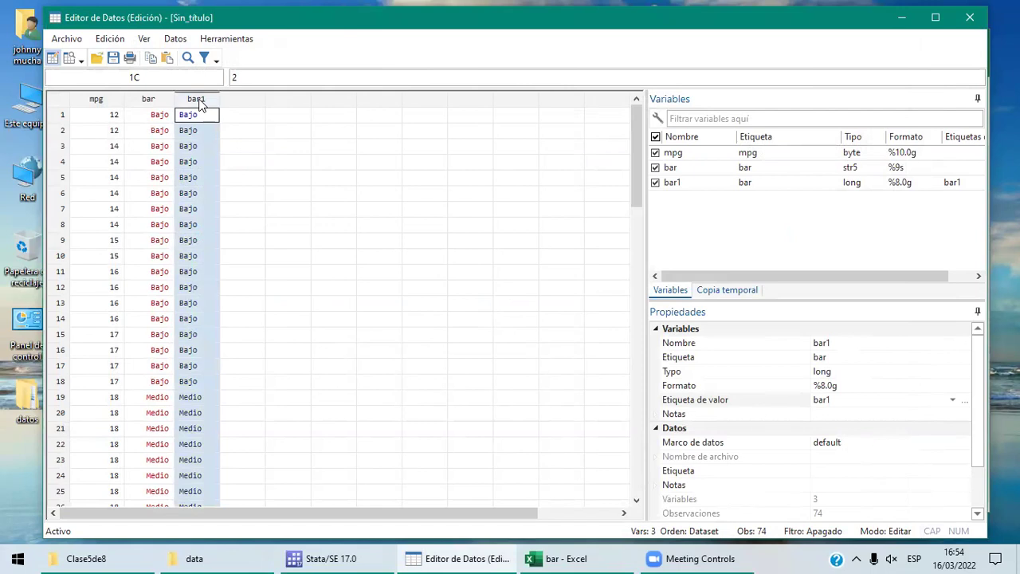
{"action": "double_click", "coordinate": [201, 115]}
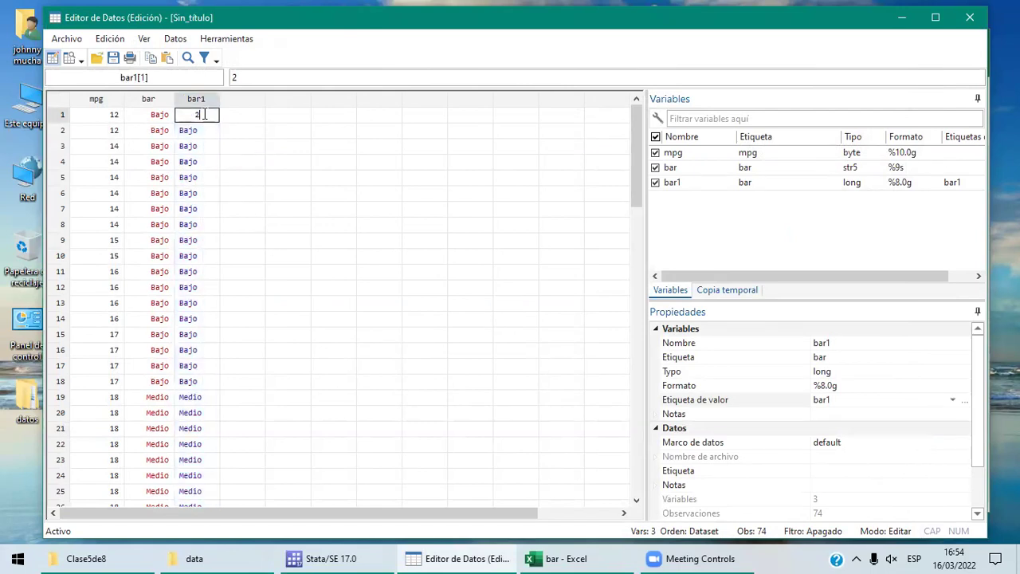
{"action": "double_click", "coordinate": [192, 414]}
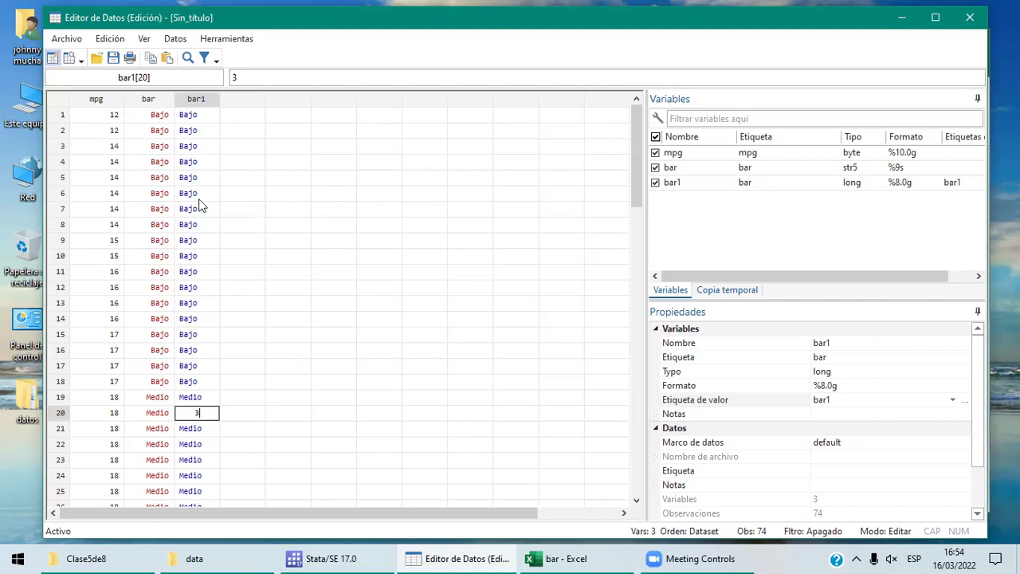
{"action": "left_click", "coordinate": [283, 164]}
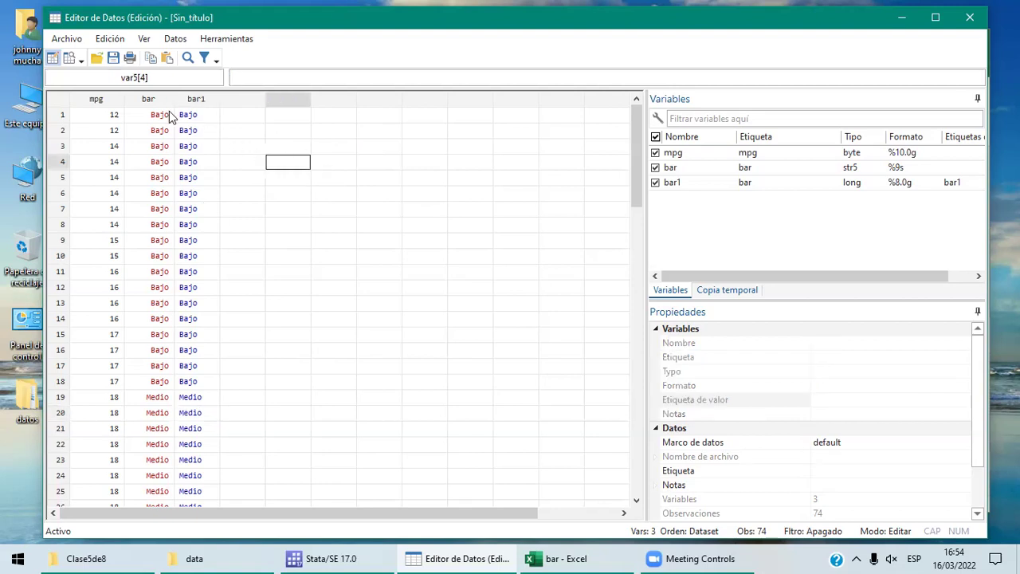
{"action": "left_click", "coordinate": [196, 101]}
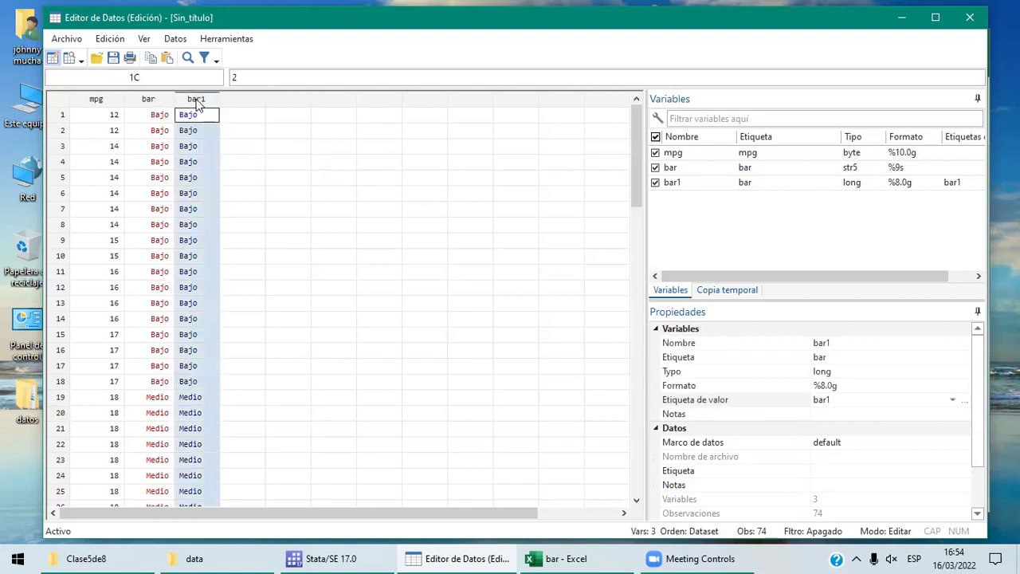
{"action": "right_click", "coordinate": [196, 104]}
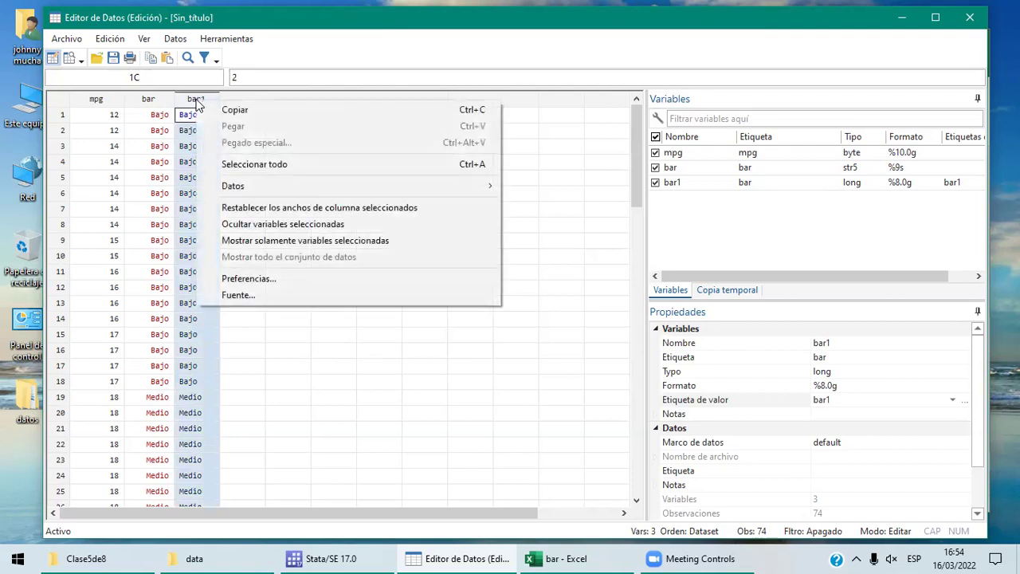
{"action": "mouse_move", "coordinate": [212, 188]}
{"action": "left_click", "coordinate": [279, 339]}
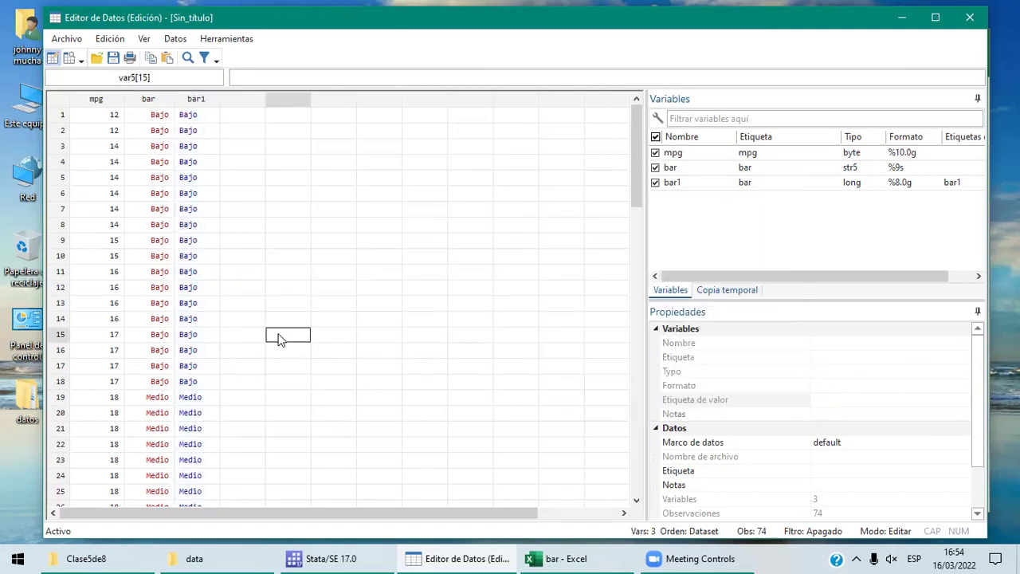
Drop the variables bar and bar1 from the dataset in the Data Editor, keeping only mpg.
{"action": "left_click", "coordinate": [161, 101]}
{"action": "key", "text": "shift+Right"}
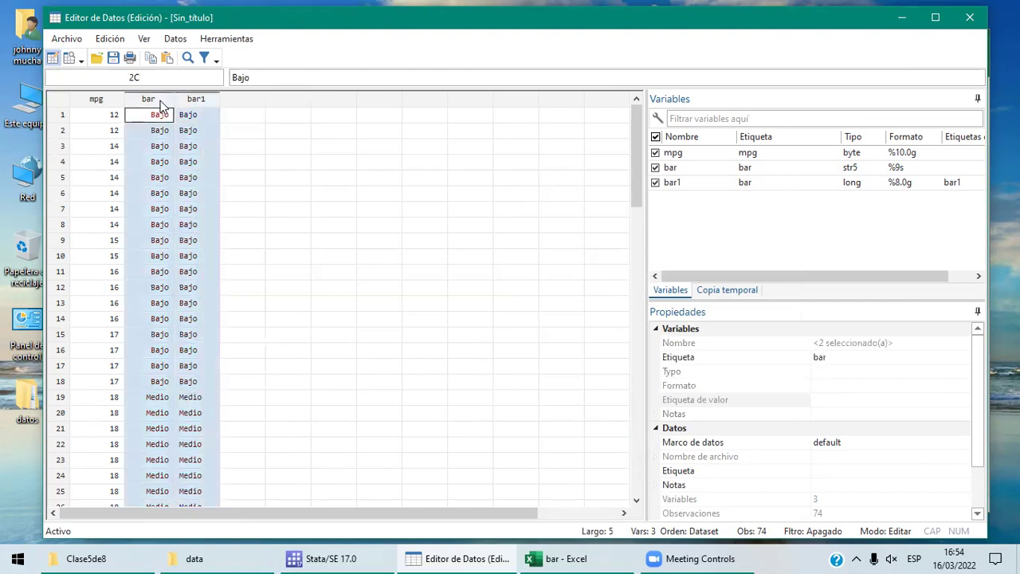
{"action": "key", "text": "Delete"}
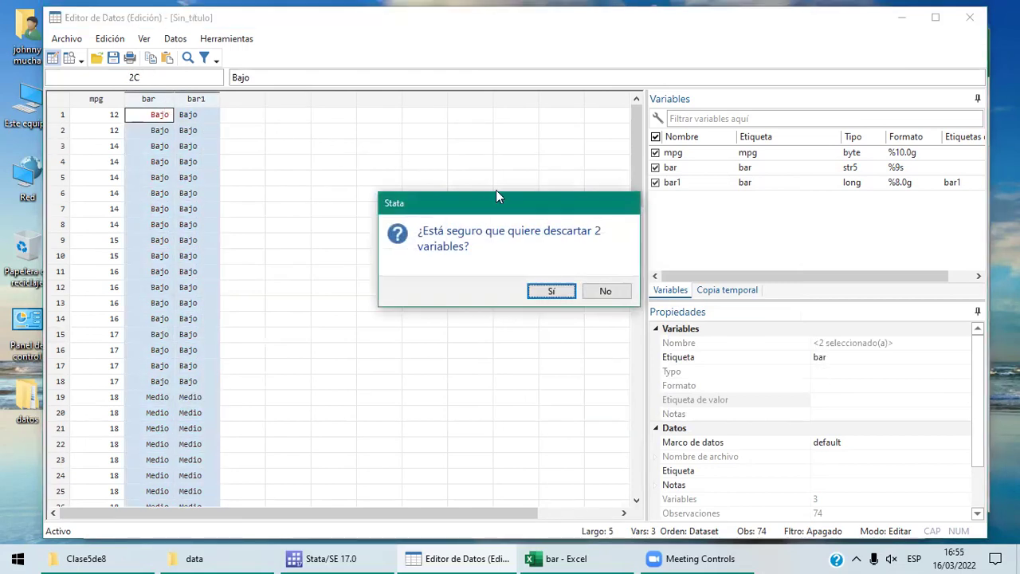
{"action": "left_click", "coordinate": [549, 291]}
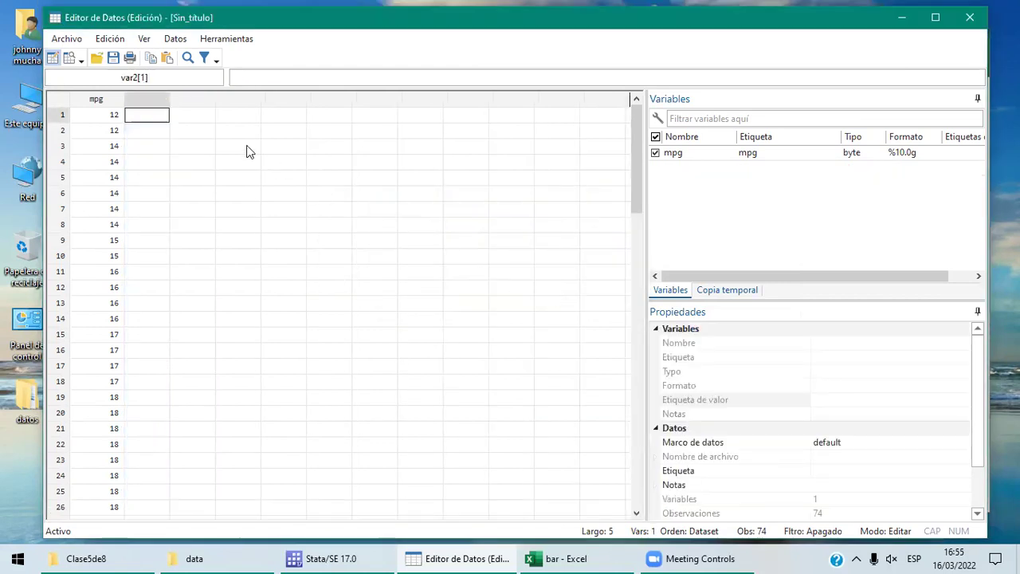
Select the mpg variable in the Data Editor and switch to the main Stata window's command line.
{"action": "left_click", "coordinate": [91, 118]}
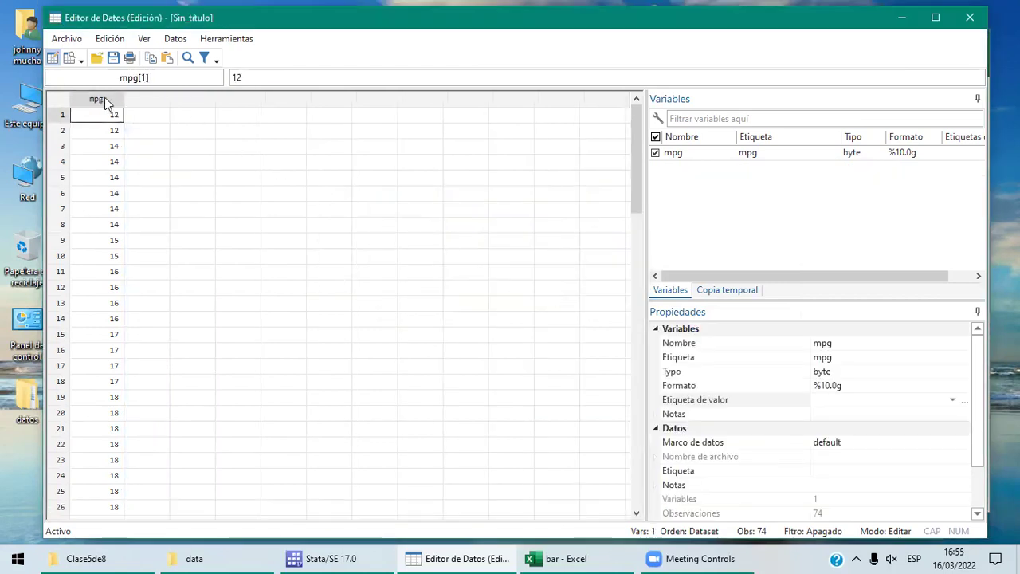
{"action": "left_click", "coordinate": [107, 99]}
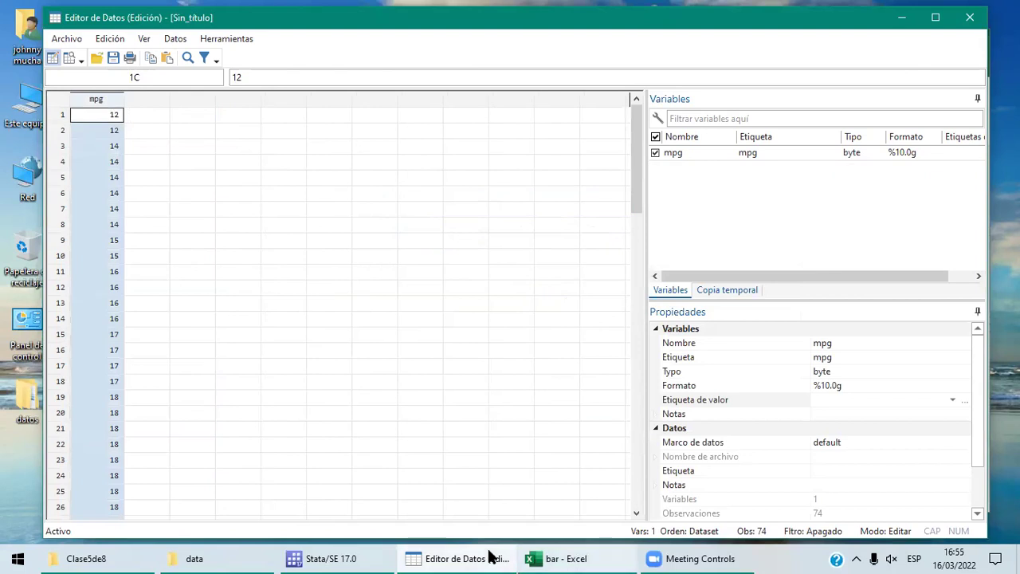
{"action": "left_click", "coordinate": [342, 557]}
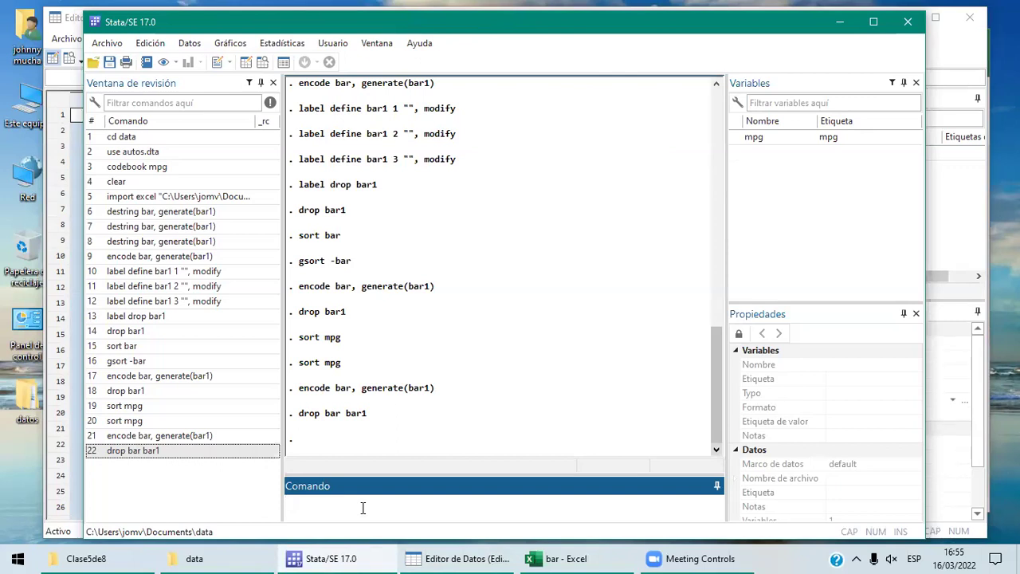
{"action": "type", "text": "generate bar="}
{"action": "key", "text": "BackSpace"}
{"action": "key", "text": "BackSpace"}
{"action": "key", "text": "BackSpace"}
{"action": "key", "text": "BackSpace"}
{"action": "key", "text": "BackSpace"}
{"action": "key", "text": "BackSpace"}
{"action": "key", "text": "BackSpace"}
{"action": "key", "text": "BackSpace"}
{"action": "key", "text": "BackSpace"}
{"action": "key", "text": "BackSpace"}
{"action": "key", "text": "BackSpace"}
{"action": "key", "text": "BackSpace"}
{"action": "key", "text": "BackSpace"}
Run codebook mpg to display the summary statistics and percentiles of mpg.
{"action": "type", "text": "codebook mpg"}
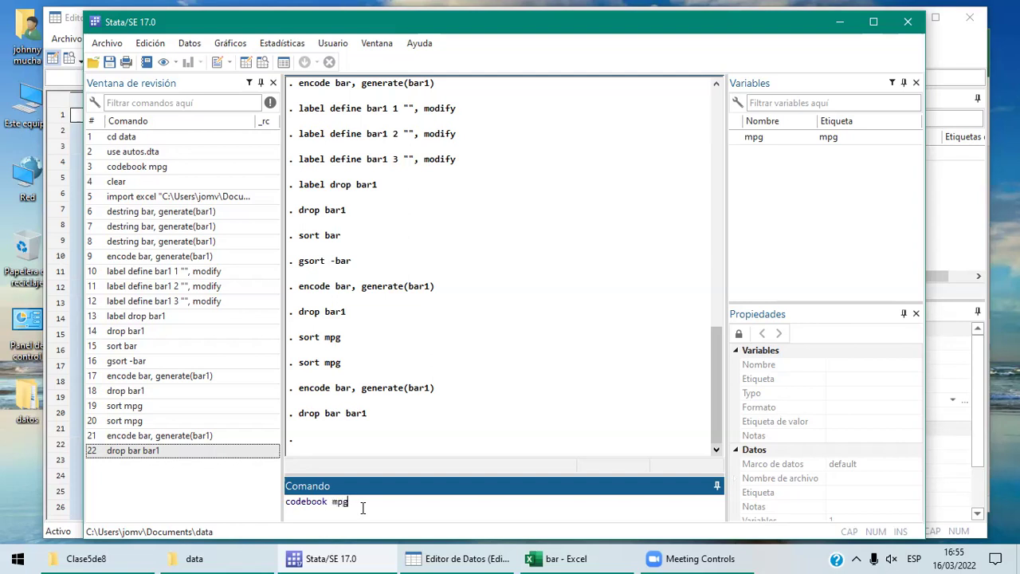
{"action": "key", "text": "Return"}
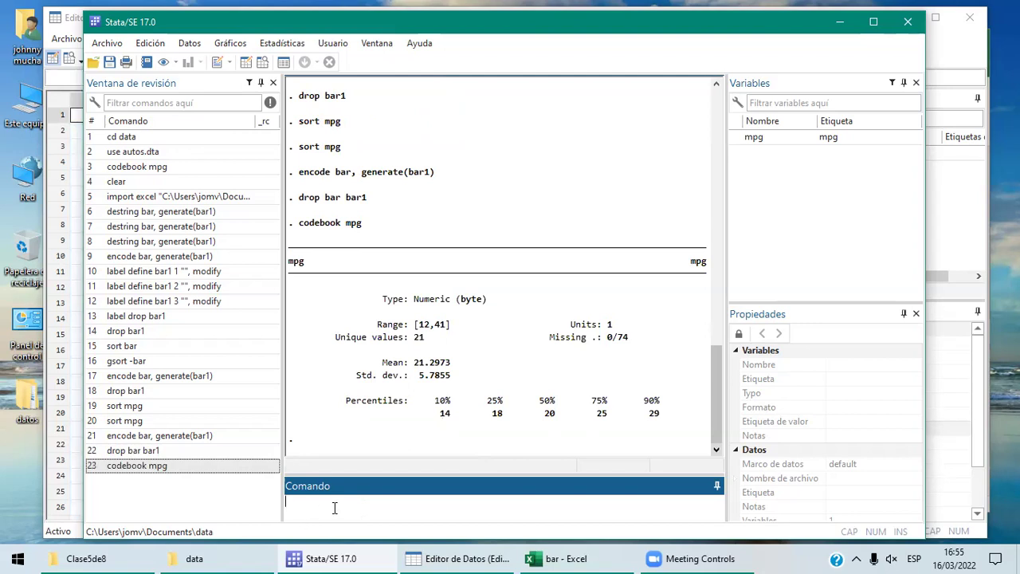
Generate the string variable bar with the value "bajo" if mpg<18, and show it in the Data Editor.
{"action": "type", "text": "generate bar="}
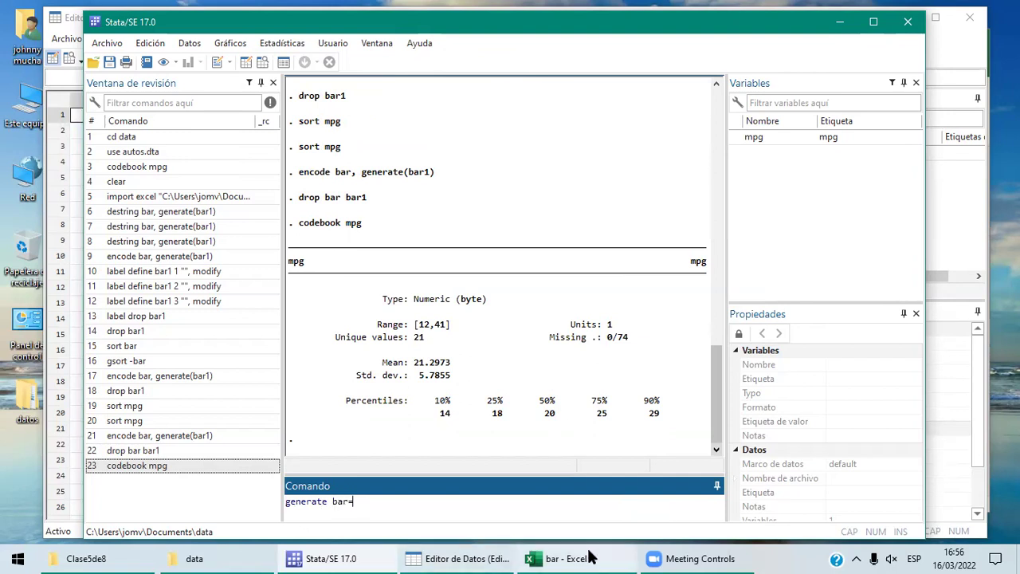
{"action": "type", "text": "\"bajo\""}
{"action": "type", "text": "if mpg"}
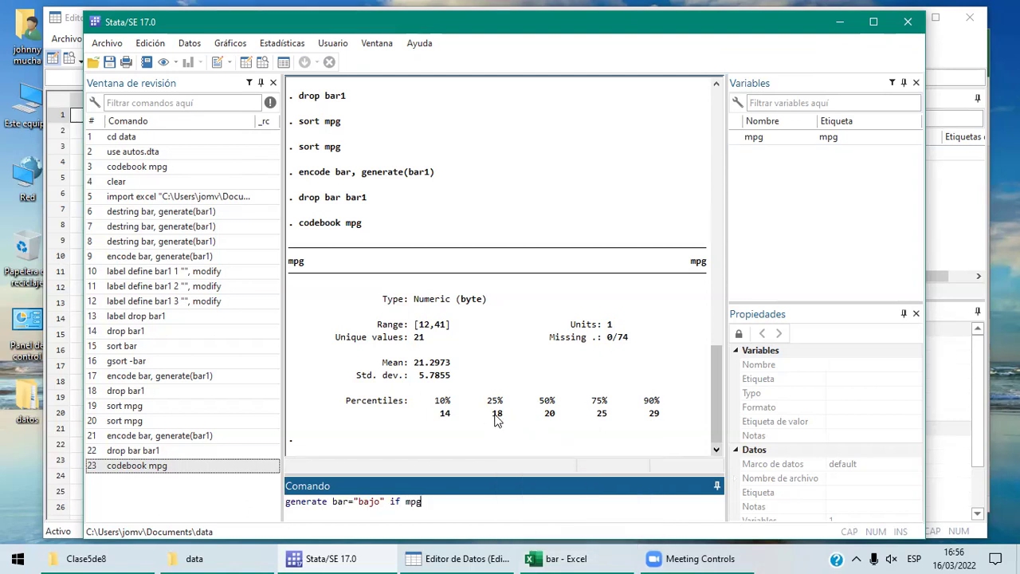
{"action": "type", "text": "<18"}
{"action": "key", "text": "Return"}
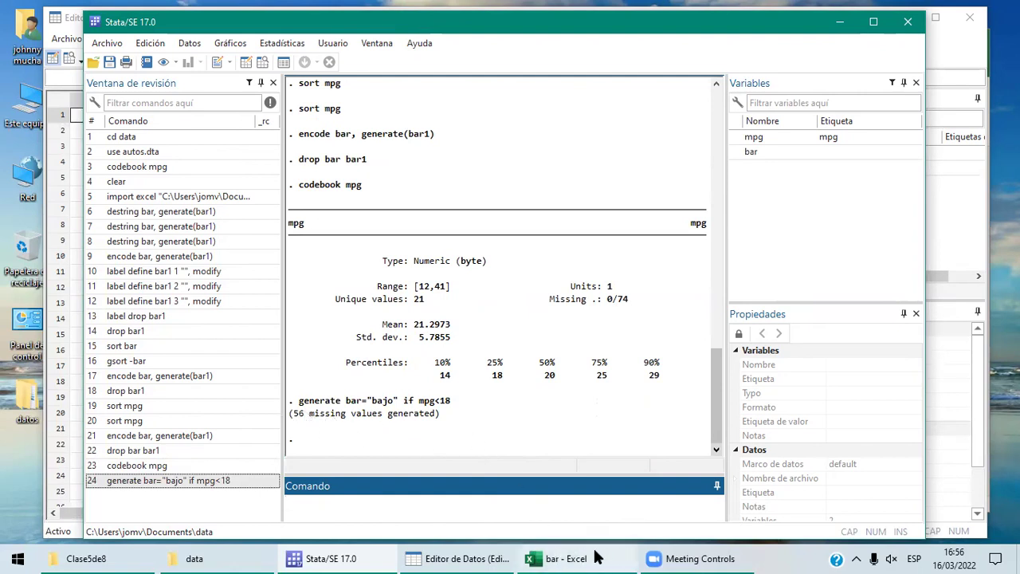
{"action": "left_click", "coordinate": [504, 555]}
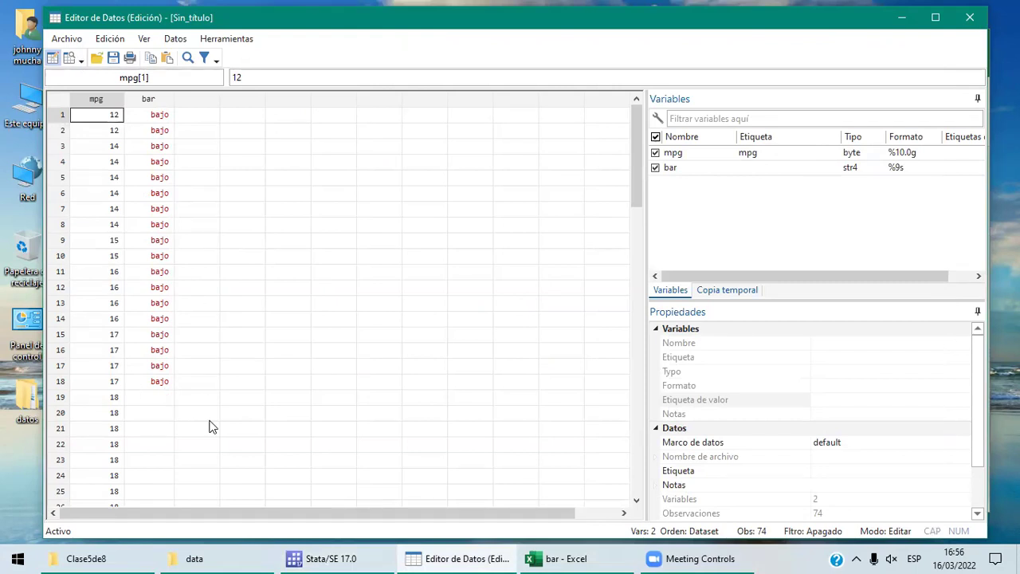
Replace bar with "medio" if mpg>=18 & mpg<=25, and check the recoded rows in the Data Editor.
{"action": "left_click", "coordinate": [356, 556]}
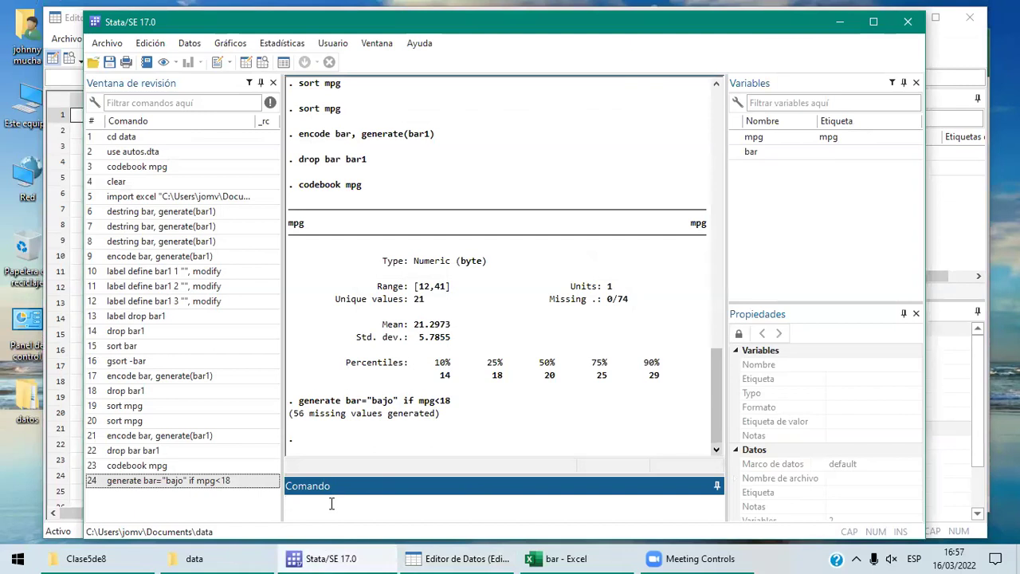
{"action": "type", "text": "replac"}
{"action": "type", "text": "e "}
{"action": "type", "text": "b"}
{"action": "type", "text": "ar"}
{"action": "type", "text": "=4"}
{"action": "key", "text": "BackSpace"}
{"action": "type", "text": "\"medio\" if"}
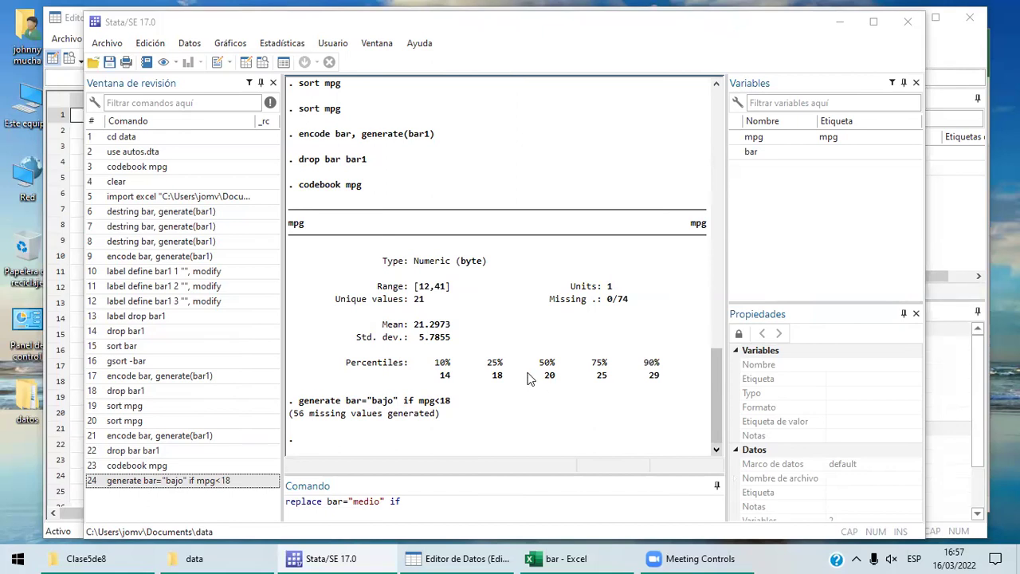
{"action": "left_click", "coordinate": [430, 503]}
{"action": "left_click", "coordinate": [379, 501]}
{"action": "type", "text": "mpg"}
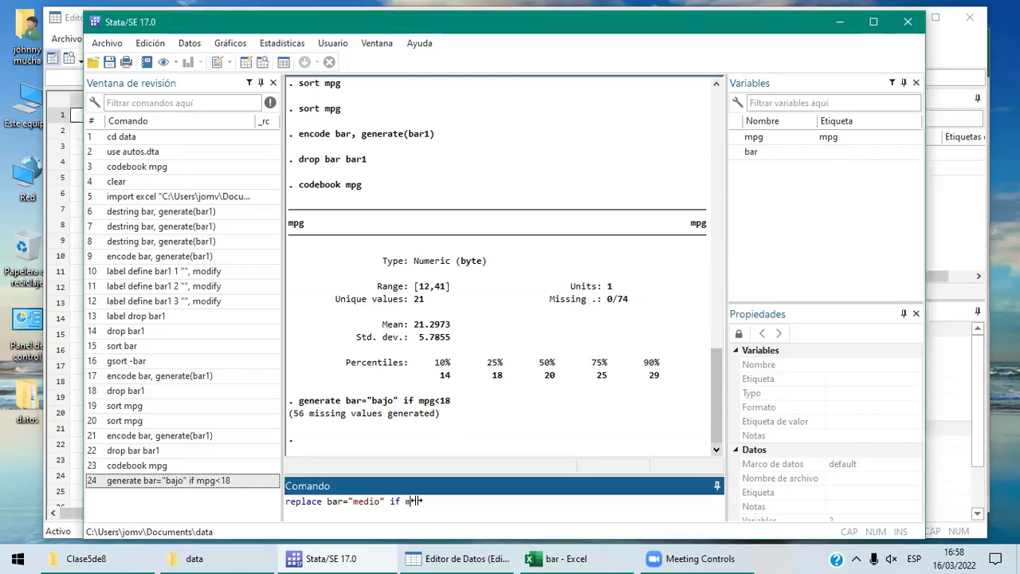
{"action": "type", "text": ">"}
{"action": "key", "text": "BackSpace"}
{"action": "type", "text": ">=18 & mpg<=25"}
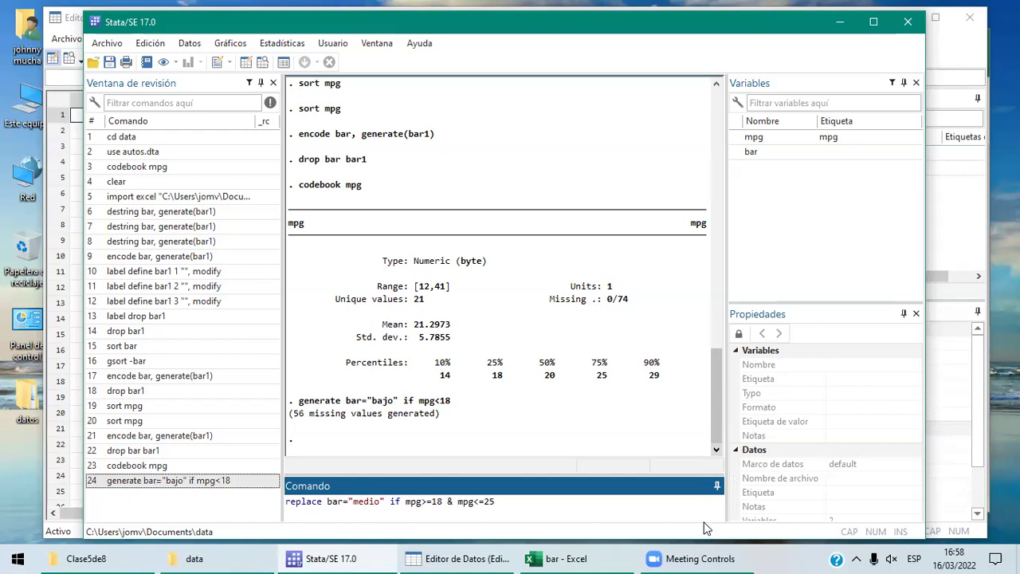
{"action": "key", "text": "Return"}
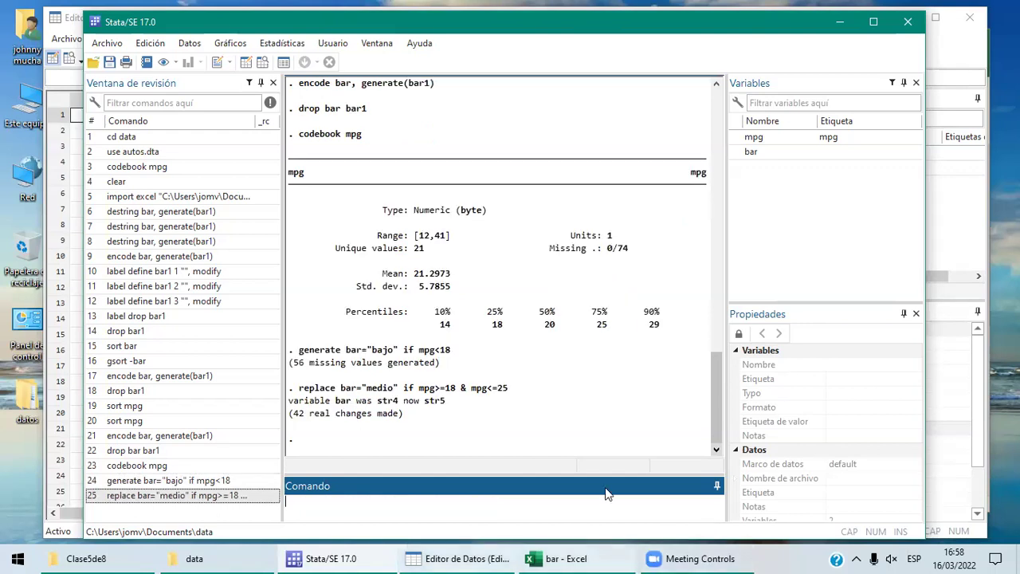
{"action": "key", "text": "ctrl+8"}
{"action": "left_click_drag", "start_coordinate": [637, 501], "coordinate": [640, 505]}
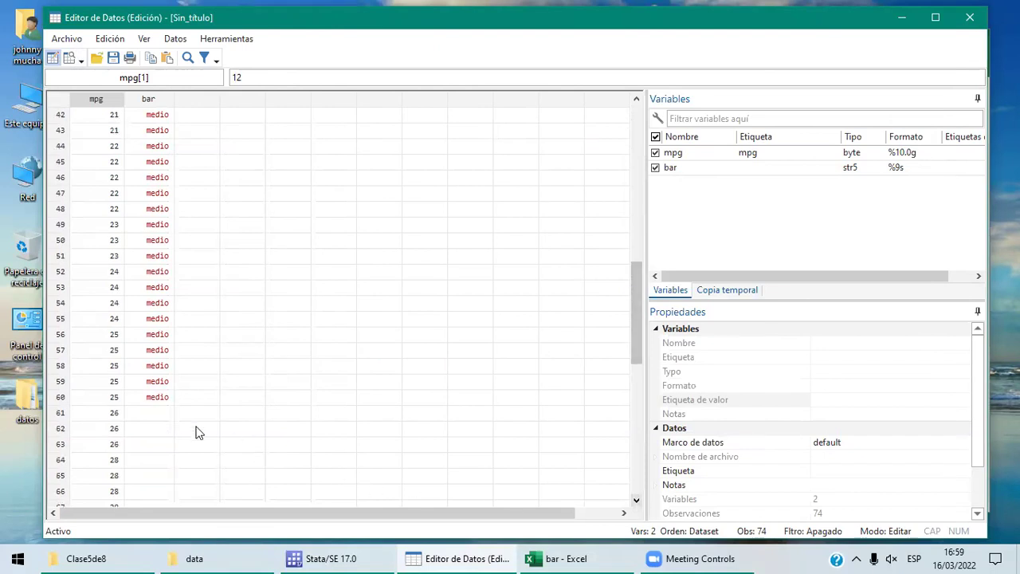
Back in the main Stata window, replace bar with "alto" if mpg>25.
{"action": "left_click", "coordinate": [368, 556]}
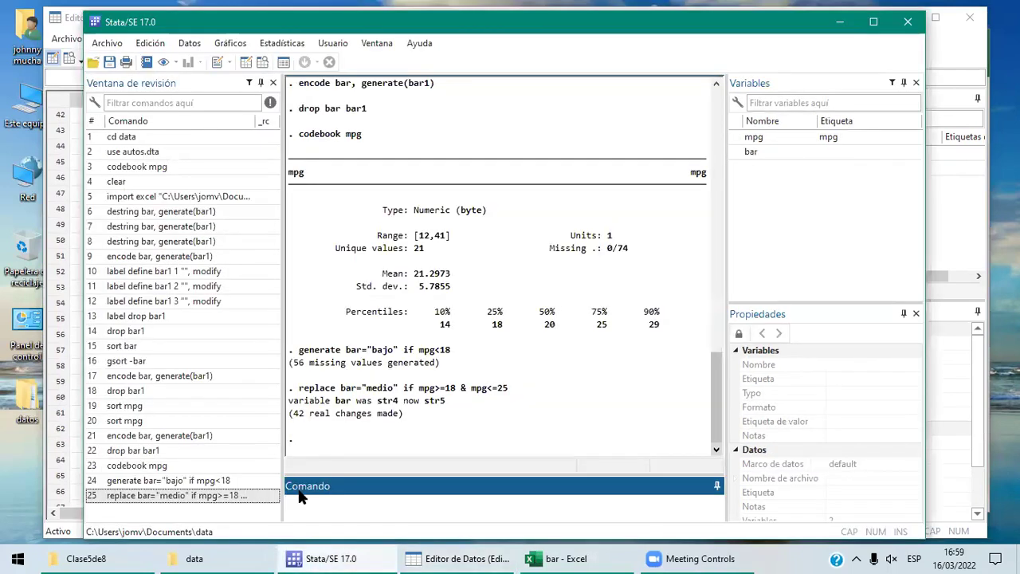
{"action": "type", "text": "replace bar=\"alto"}
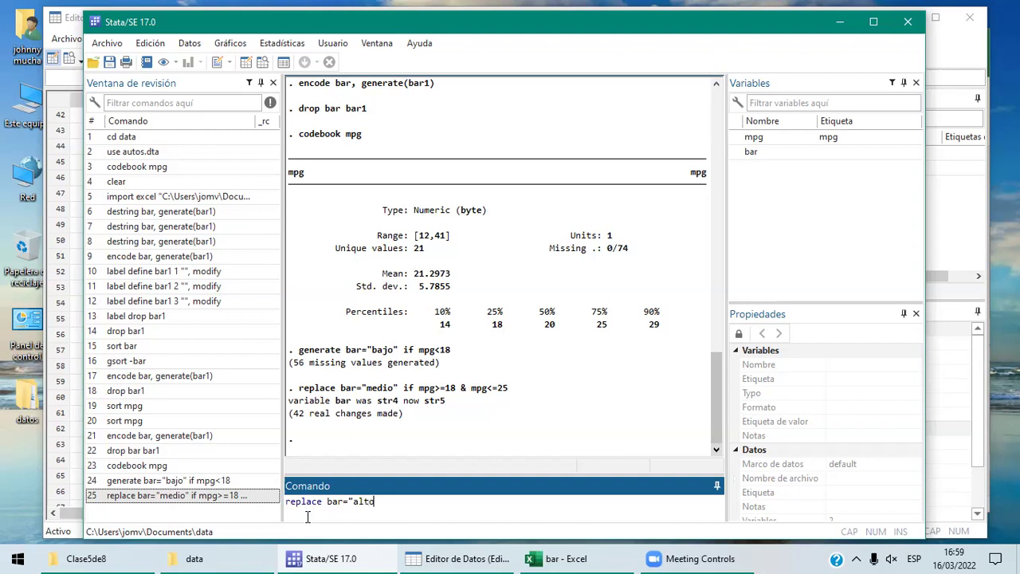
{"action": "type", "text": "\" if"}
{"action": "type", "text": "mpg>25"}
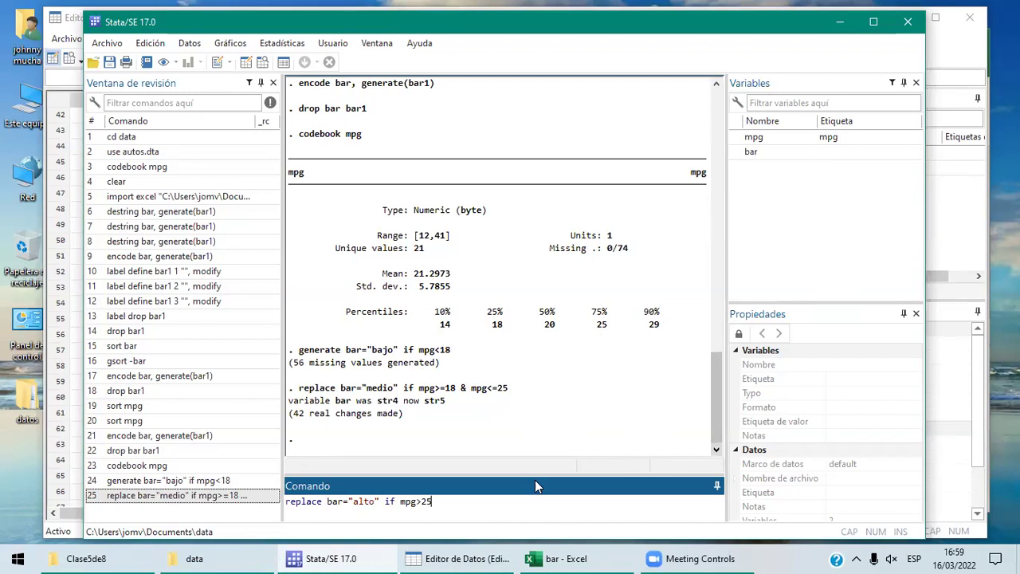
{"action": "key", "text": "Return"}
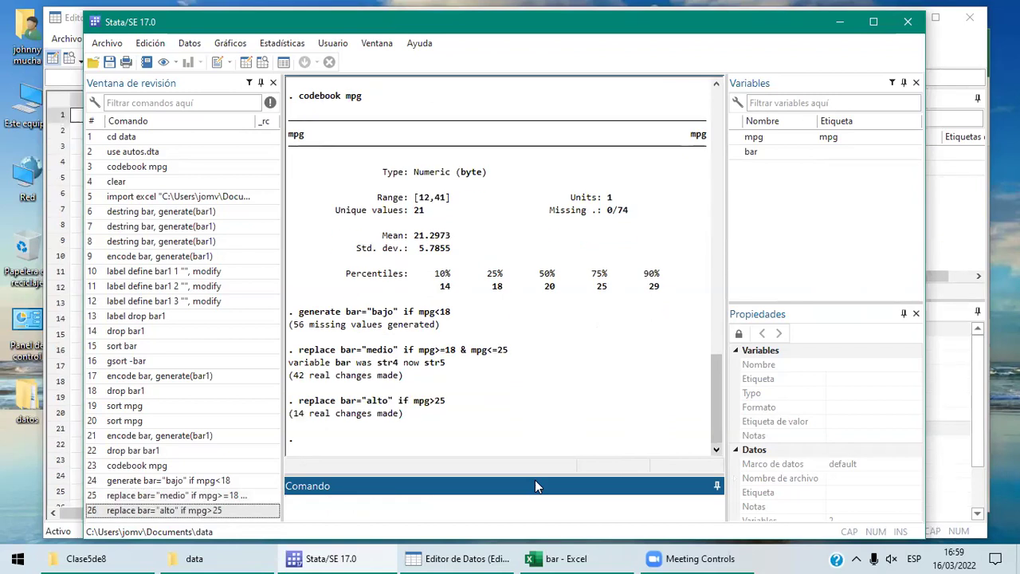
Review the bar categories against the mpg values over all rows in the Data Editor.
{"action": "left_click", "coordinate": [457, 558]}
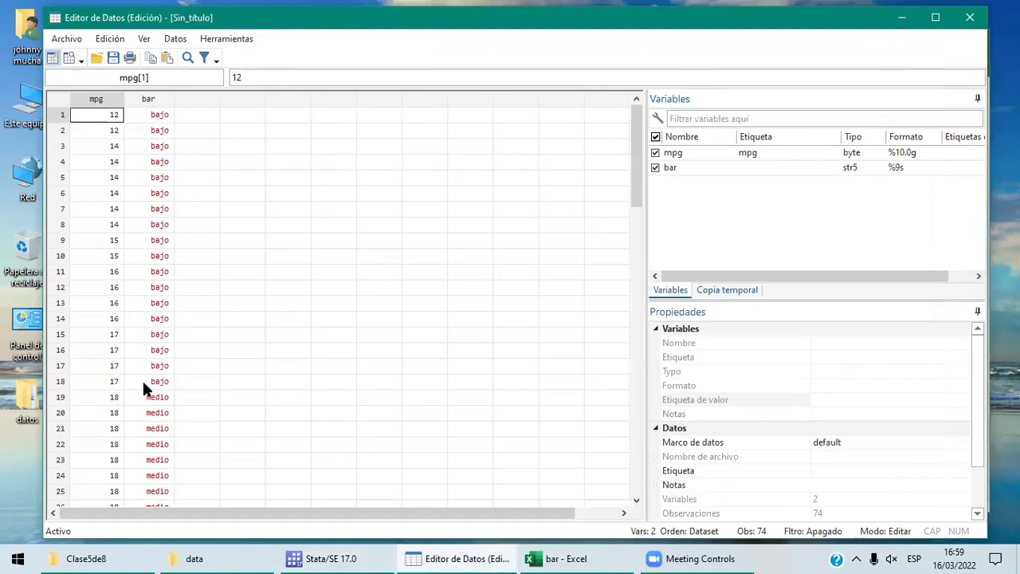
{"action": "left_click", "coordinate": [636, 499]}
{"action": "left_click_drag", "start_coordinate": [636, 499], "coordinate": [636, 503]}
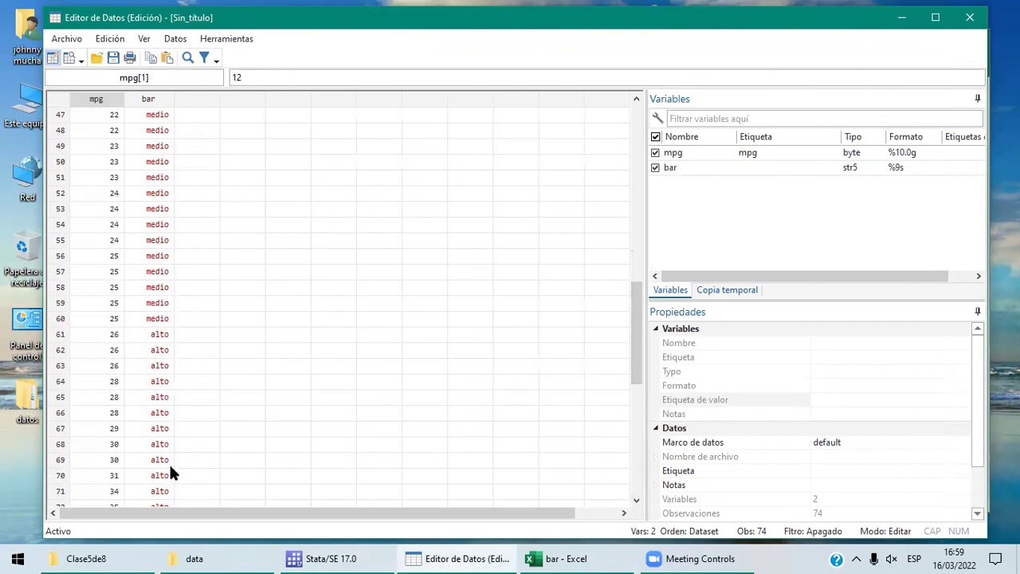
{"action": "left_click_drag", "start_coordinate": [636, 500], "coordinate": [636, 500]}
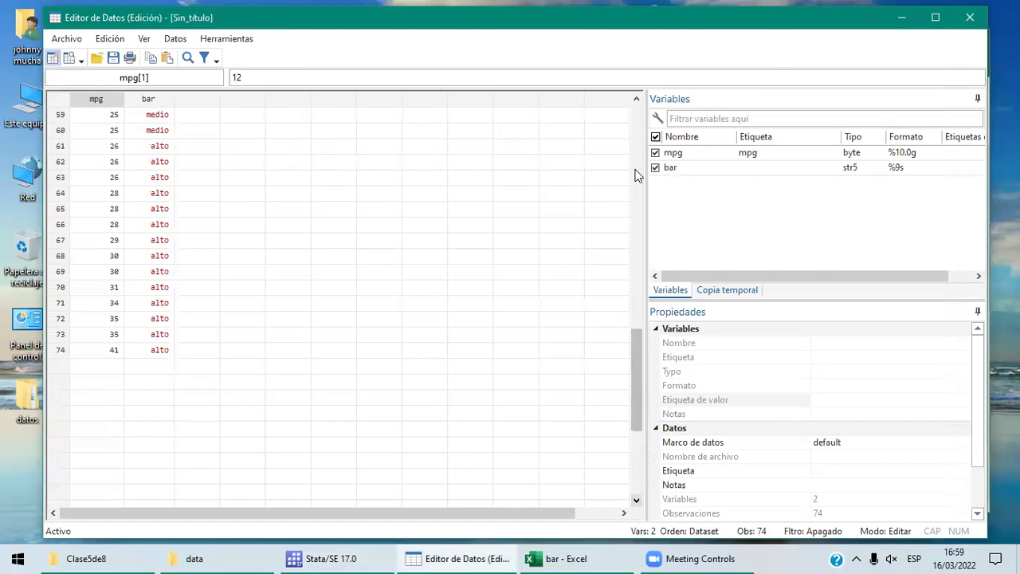
{"action": "left_click_drag", "start_coordinate": [638, 141], "coordinate": [638, 142]}
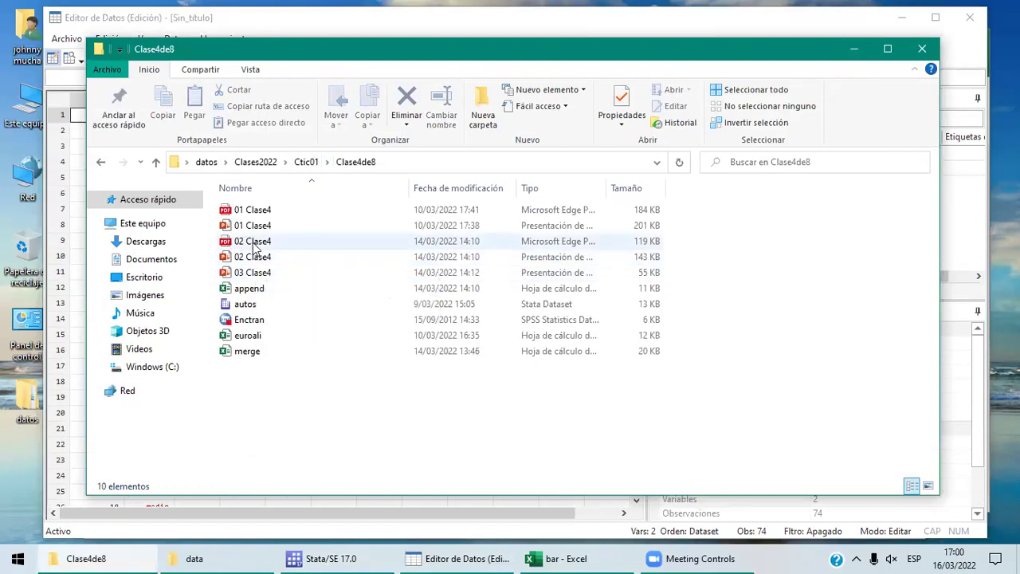
Open the 02 Clase4 PDF from the Clase4de8 folder, skim it to its last page and close it.
{"action": "double_click", "coordinate": [255, 242]}
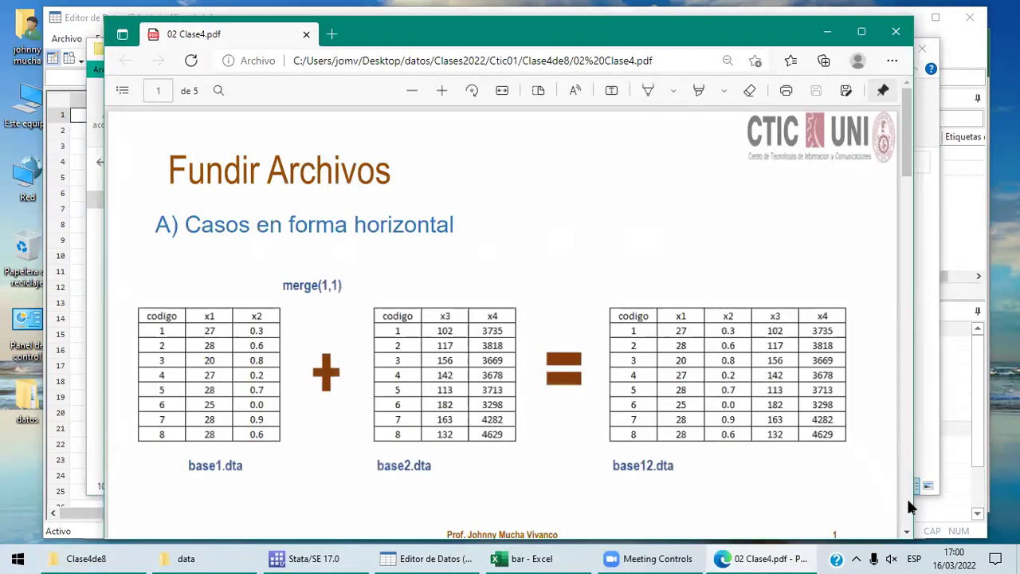
{"action": "scroll", "coordinate": [911, 507], "scroll_direction": "down", "scroll_amount": 20}
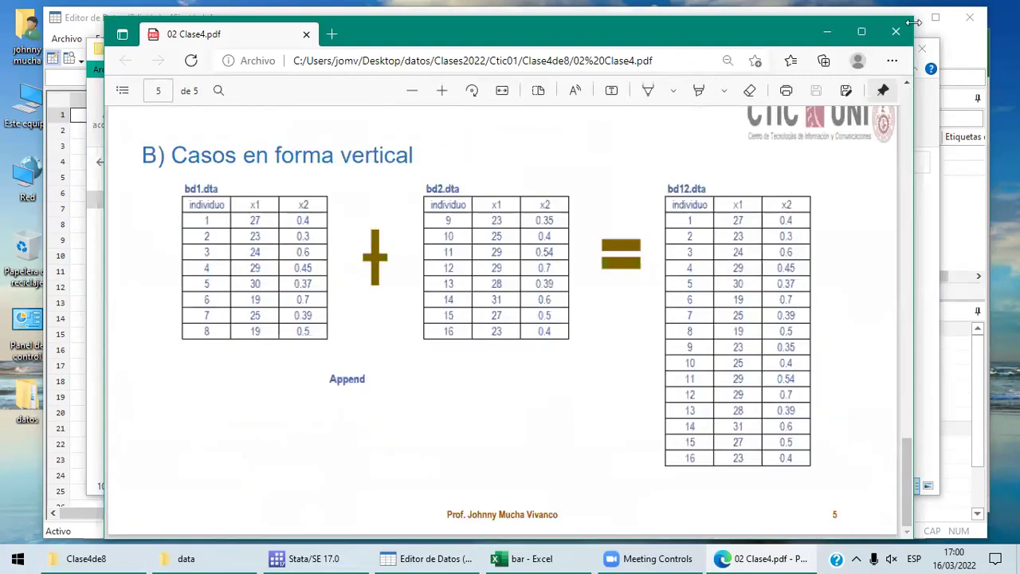
{"action": "left_click", "coordinate": [896, 32]}
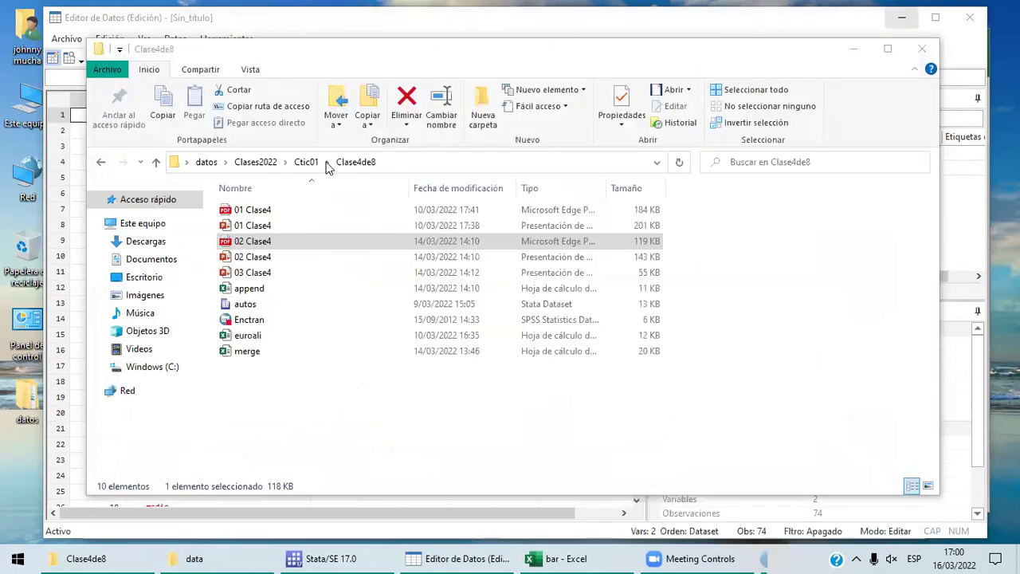
Open the 01 Clase4 PDF, skim its pages back to the first one and close it.
{"action": "left_click", "coordinate": [269, 210]}
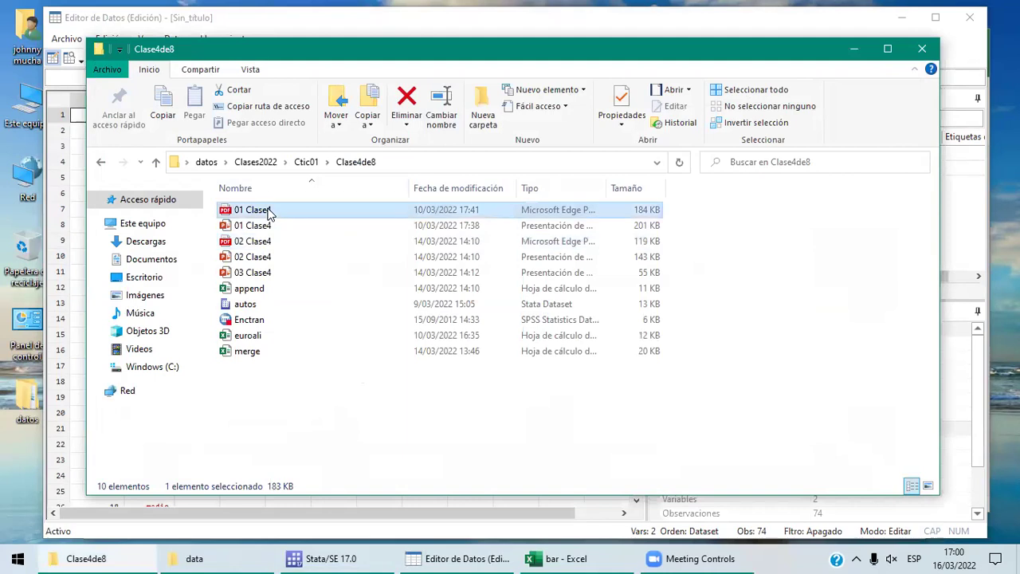
{"action": "double_click", "coordinate": [270, 210]}
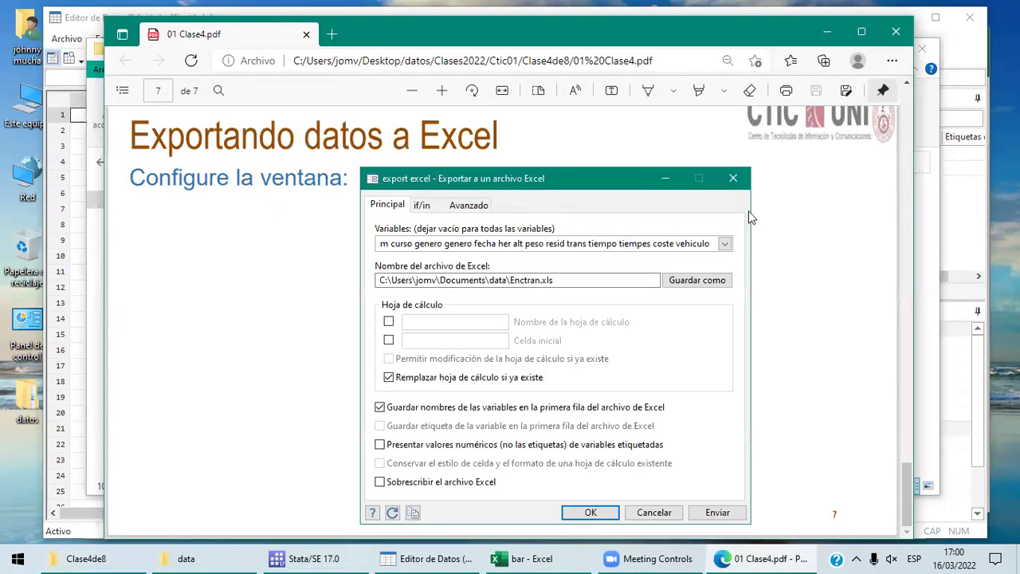
{"action": "left_click", "coordinate": [906, 84]}
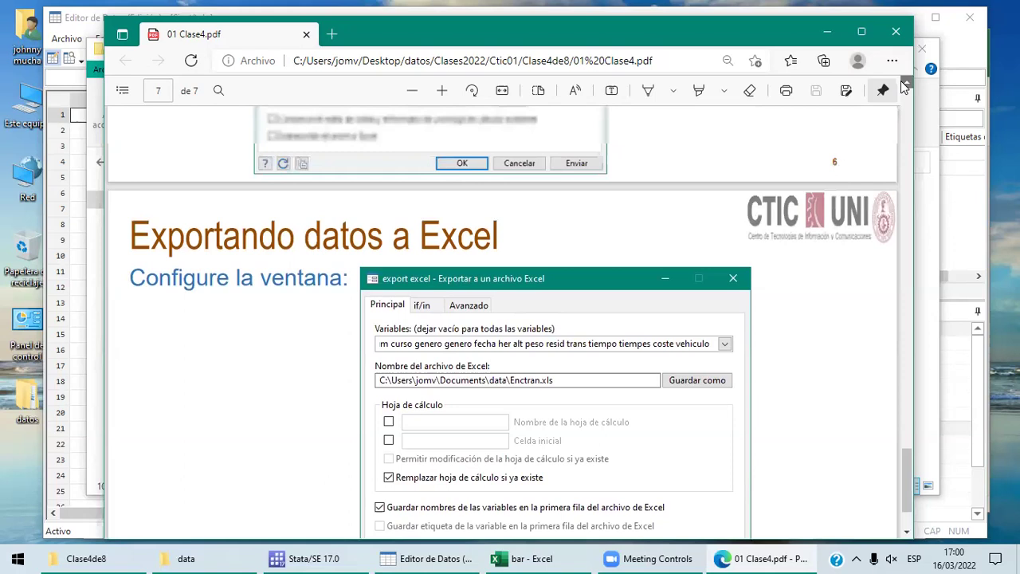
{"action": "scroll", "coordinate": [273, 247], "scroll_direction": "up", "scroll_amount": 20}
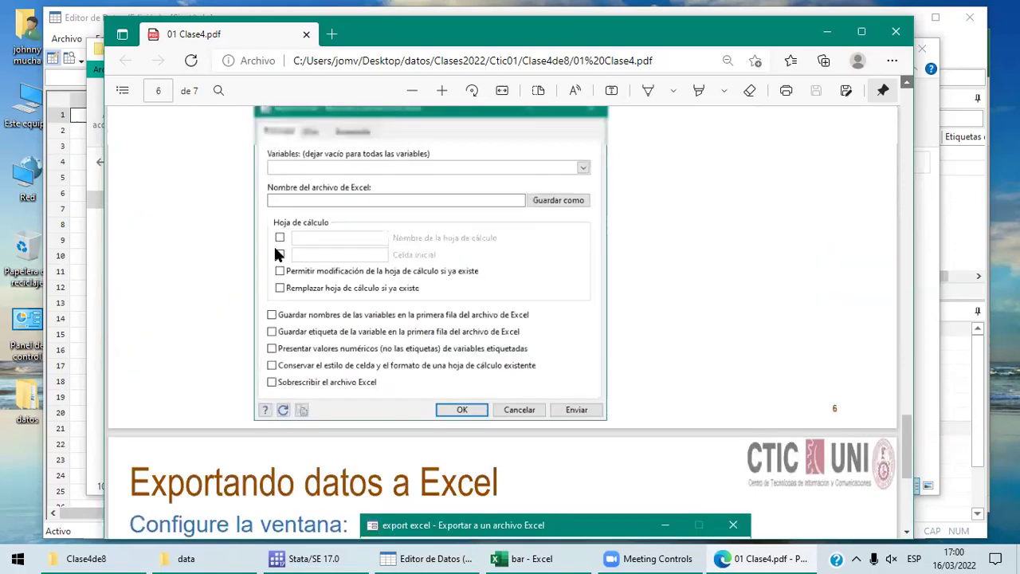
{"action": "scroll", "coordinate": [280, 266], "scroll_direction": "up", "scroll_amount": 2}
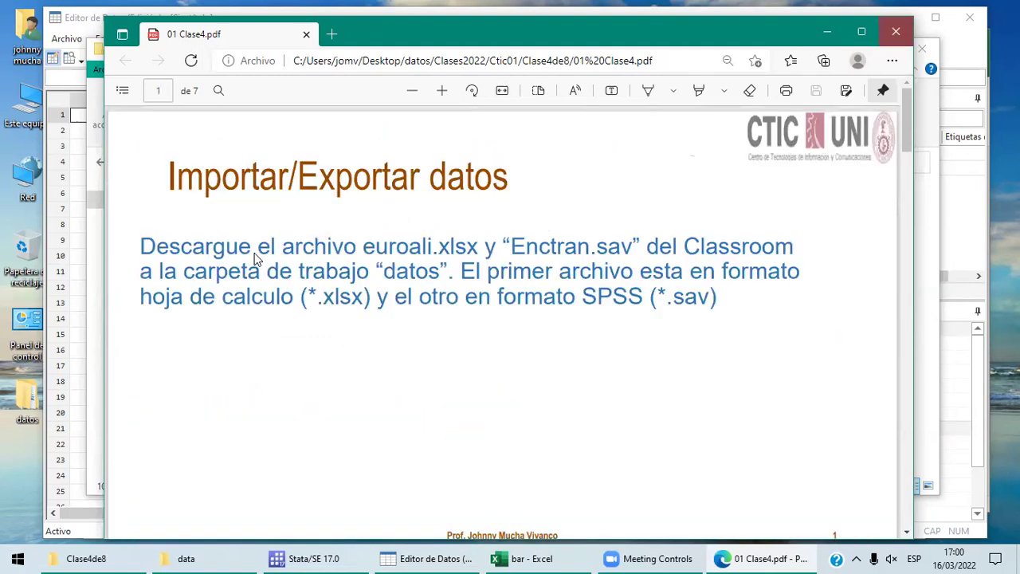
{"action": "key", "text": "ctrl+w"}
Open the 02 Clase3 PDF from the Clase3de8 folder and examine the encode and egen group() methods for recoding manuf.
{"action": "key", "text": "alt+Up"}
{"action": "double_click", "coordinate": [254, 241]}
{"action": "double_click", "coordinate": [250, 241]}
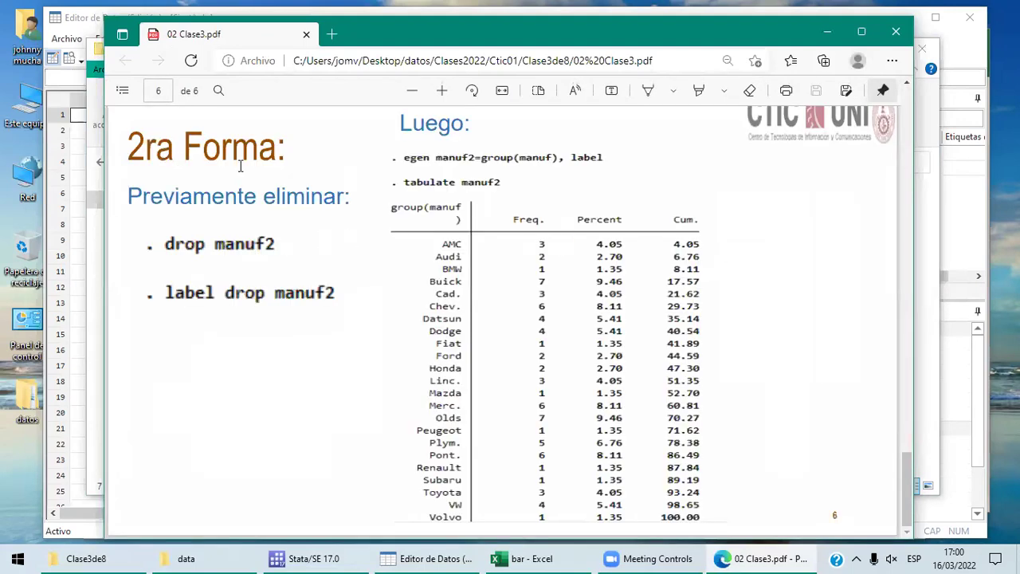
{"action": "left_click", "coordinate": [908, 85]}
{"action": "scroll", "coordinate": [868, 301], "scroll_direction": "up", "scroll_amount": 5}
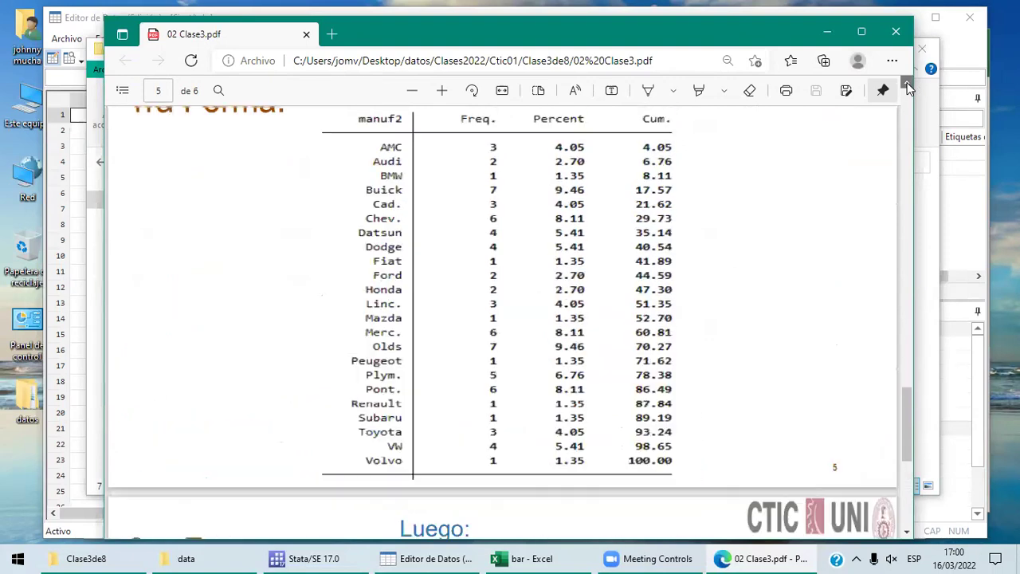
{"action": "left_click", "coordinate": [907, 536]}
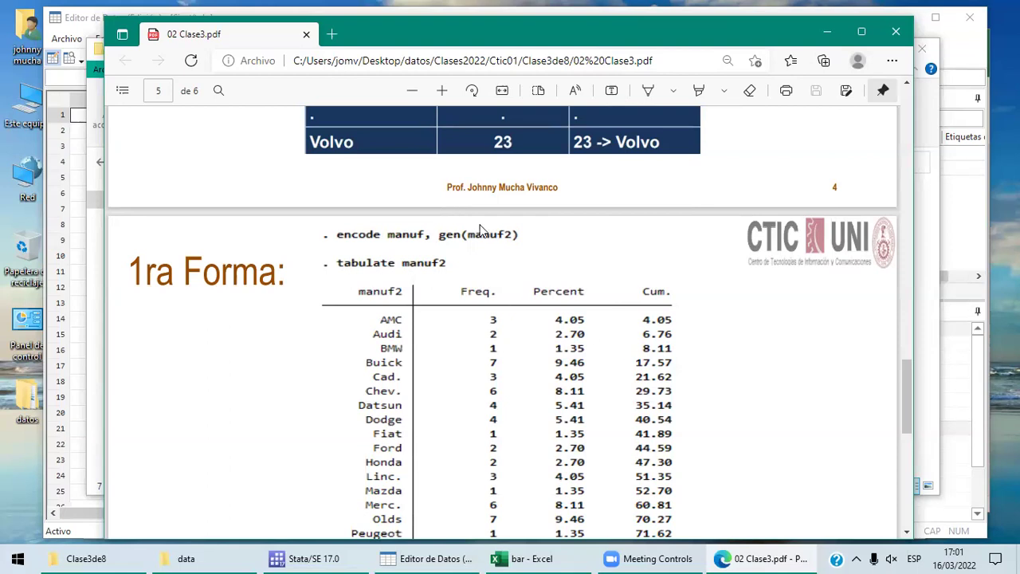
{"action": "left_click", "coordinate": [907, 532]}
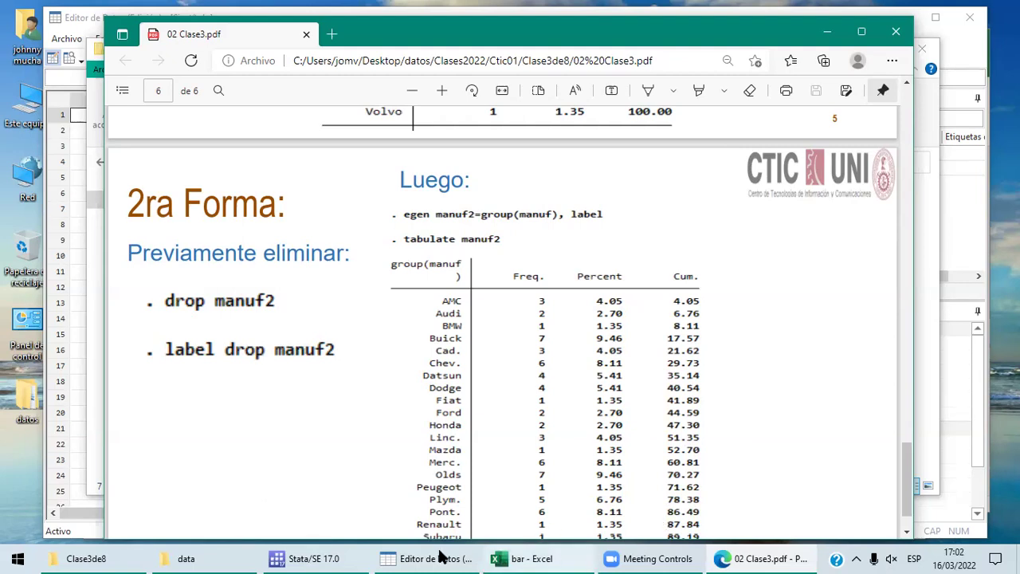
Switch to the main Stata window and try to generate bar1 by running egen bar1=group(bar), label.
{"action": "left_click", "coordinate": [301, 556]}
{"action": "type", "text": "egen"}
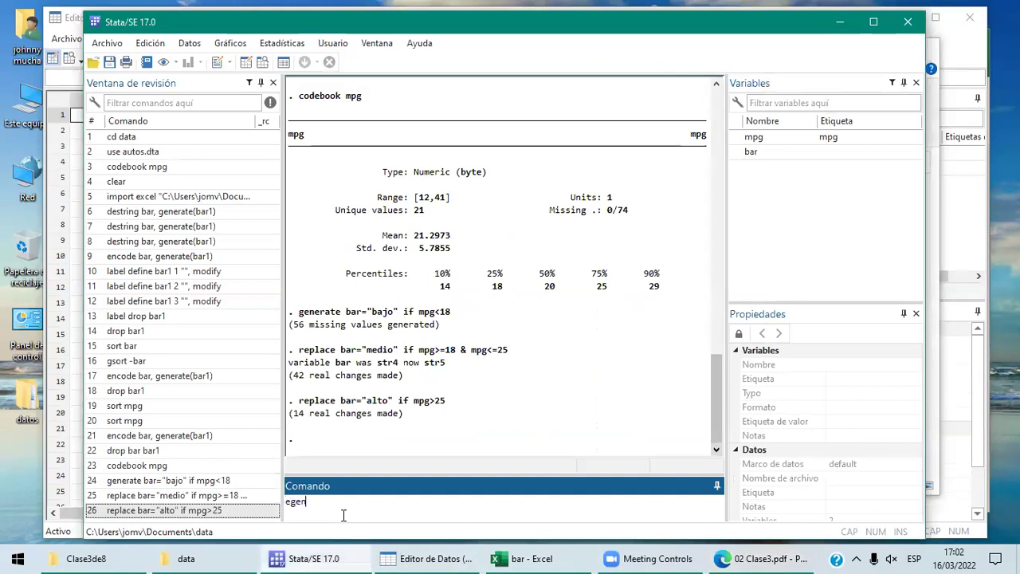
{"action": "type", "text": " bar"}
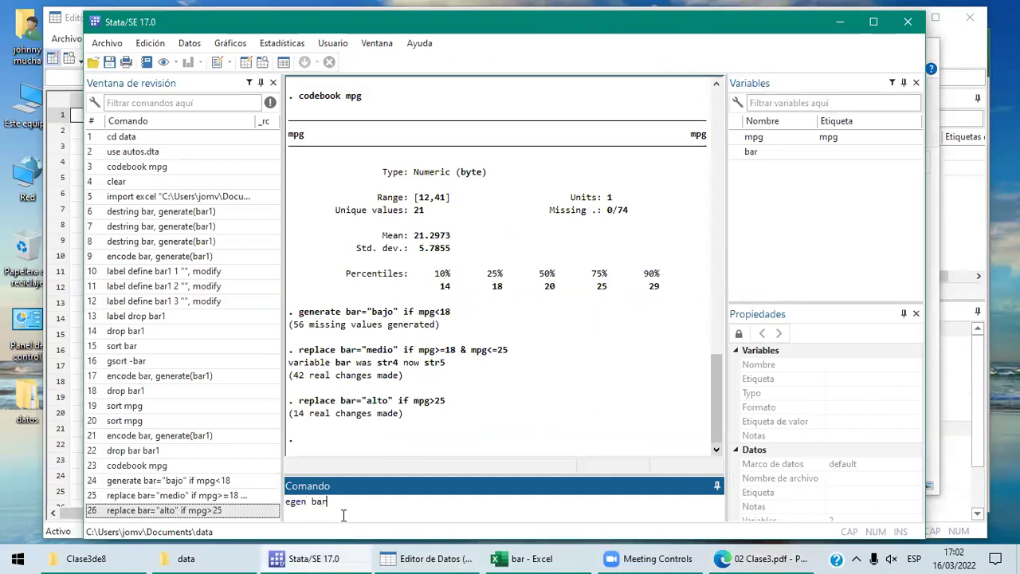
{"action": "type", "text": "1=g"}
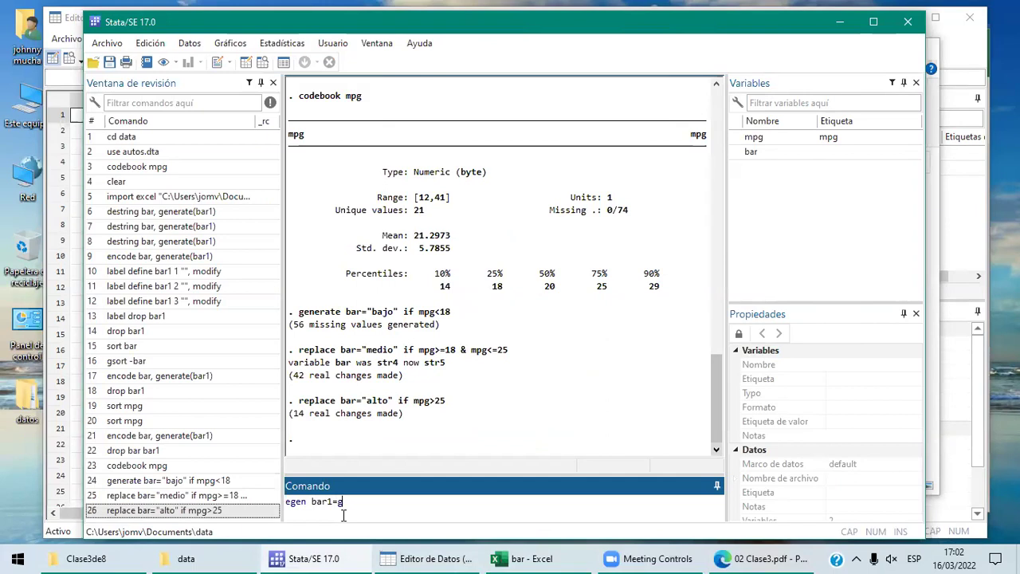
{"action": "type", "text": "roup(bar), "}
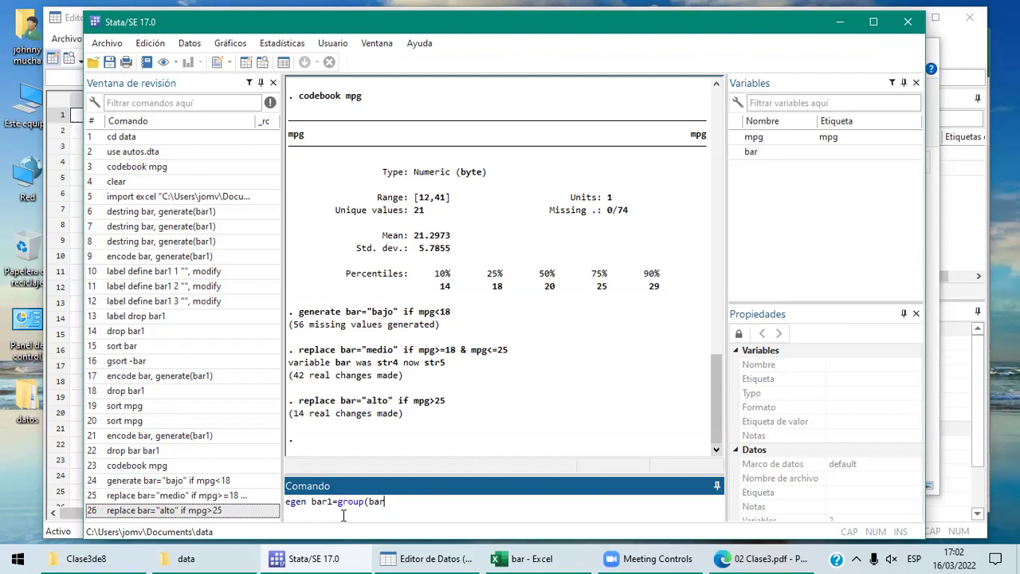
{"action": "type", "text": "label"}
{"action": "key", "text": "Return"}
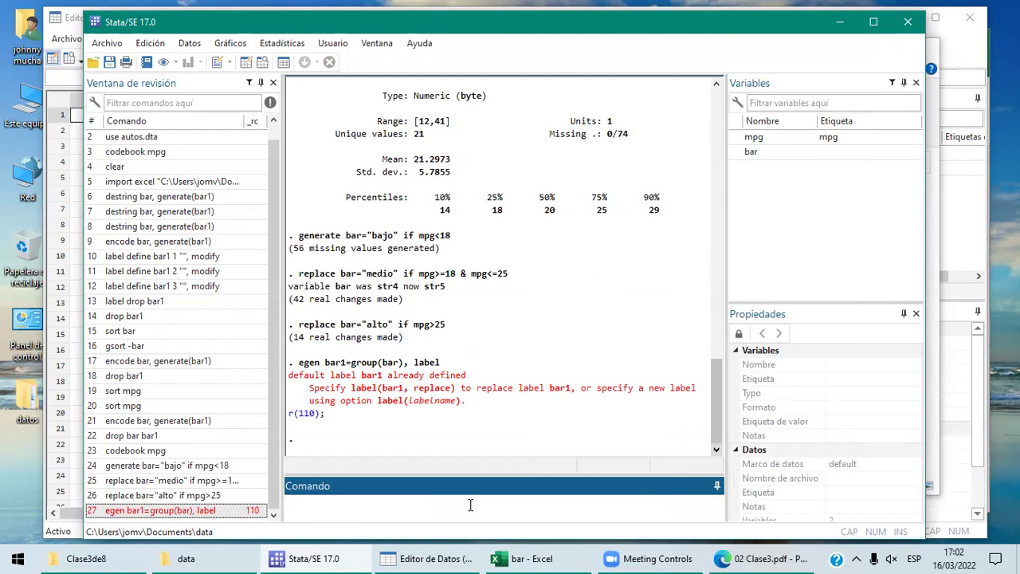
Assign the bar1 value label to the mpg variable in the Data Editor.
{"action": "left_click", "coordinate": [434, 558]}
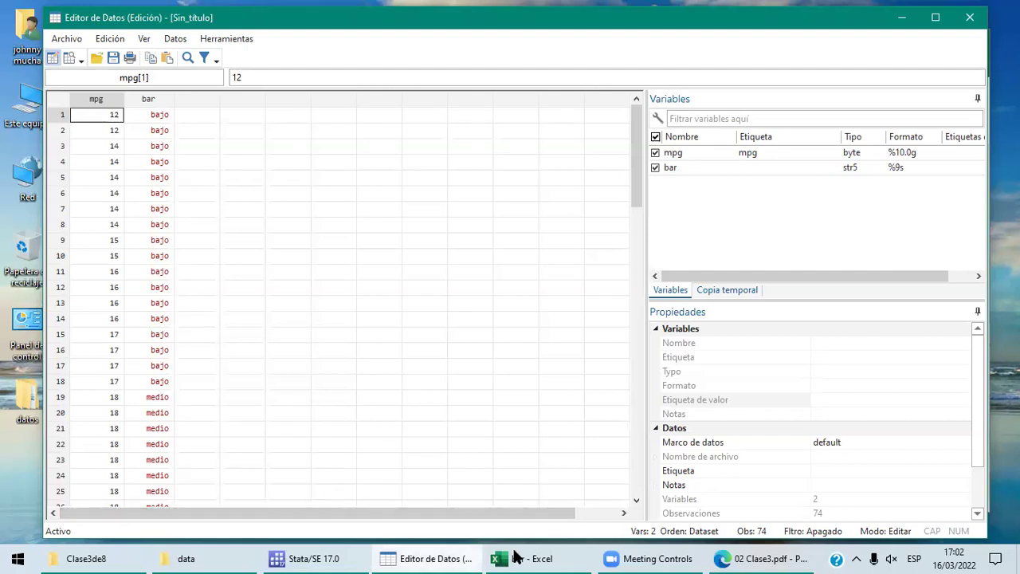
{"action": "mouse_move", "coordinate": [552, 559]}
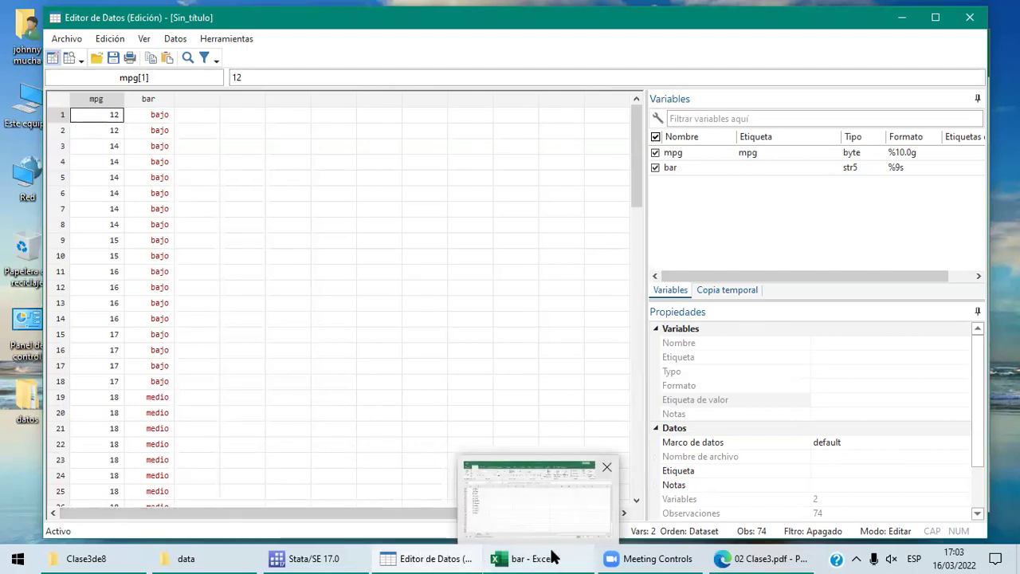
{"action": "left_click", "coordinate": [435, 372]}
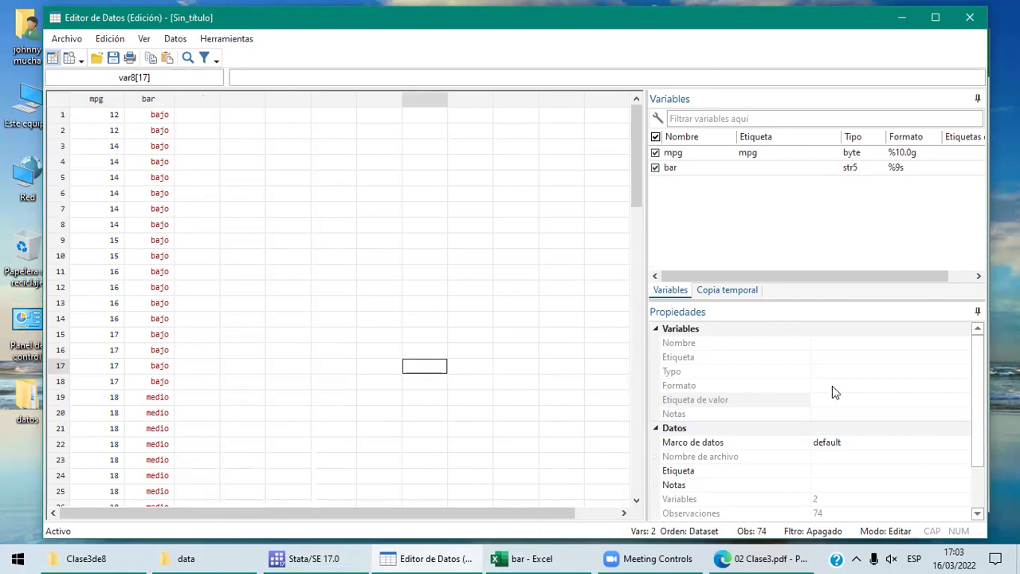
{"action": "left_click", "coordinate": [163, 101]}
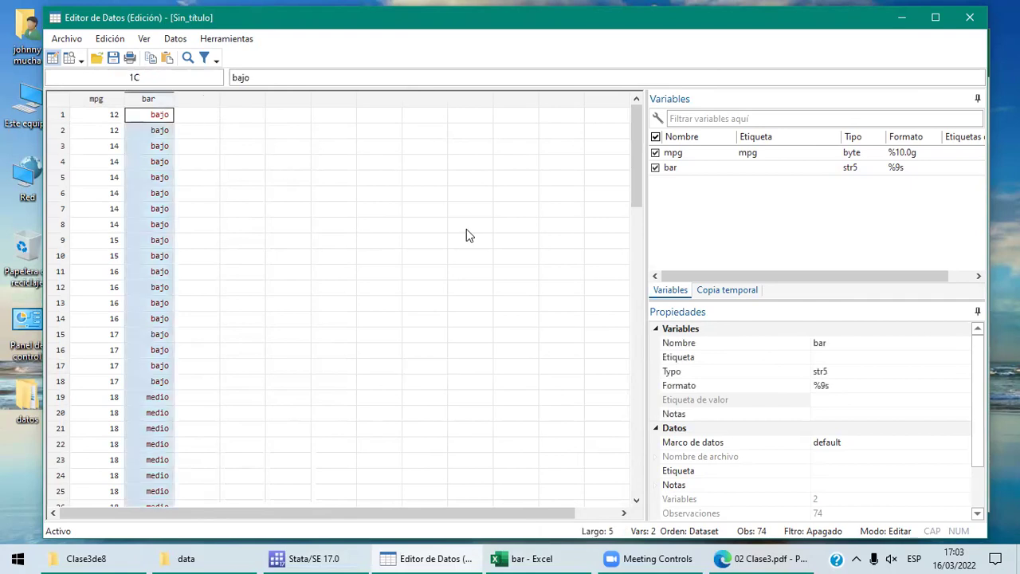
{"action": "left_click", "coordinate": [823, 403]}
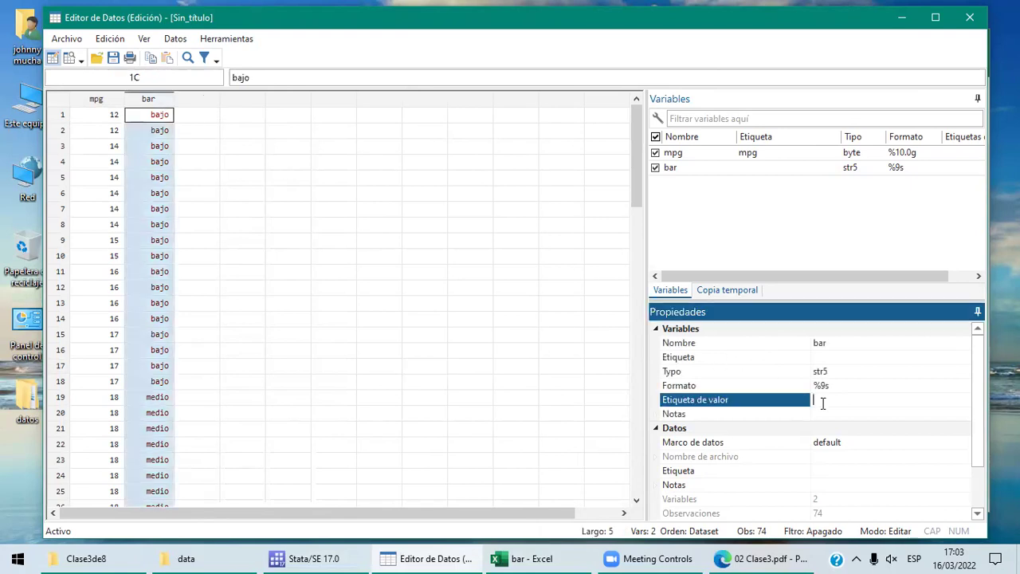
{"action": "left_click", "coordinate": [100, 101]}
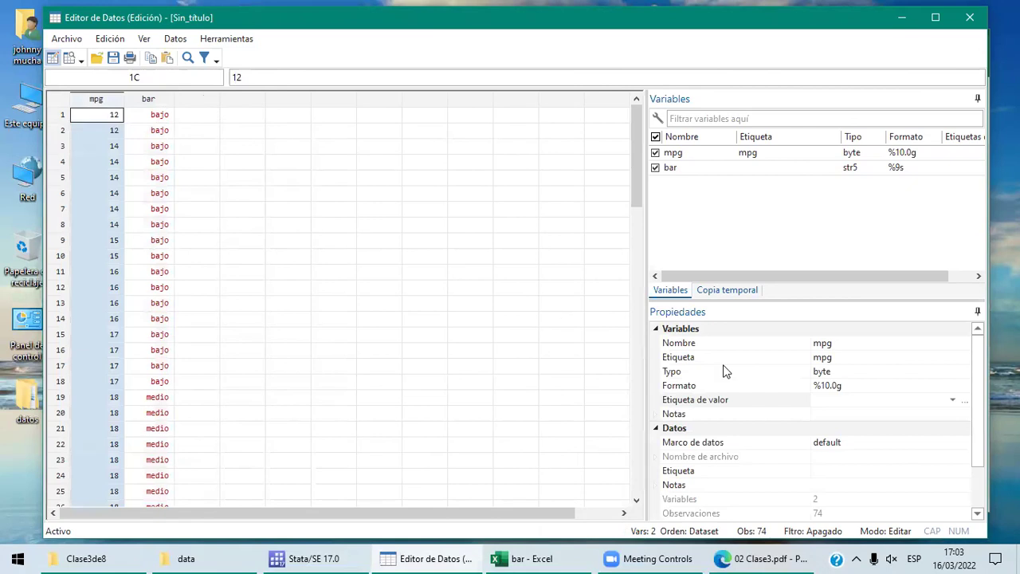
{"action": "left_click", "coordinate": [953, 400]}
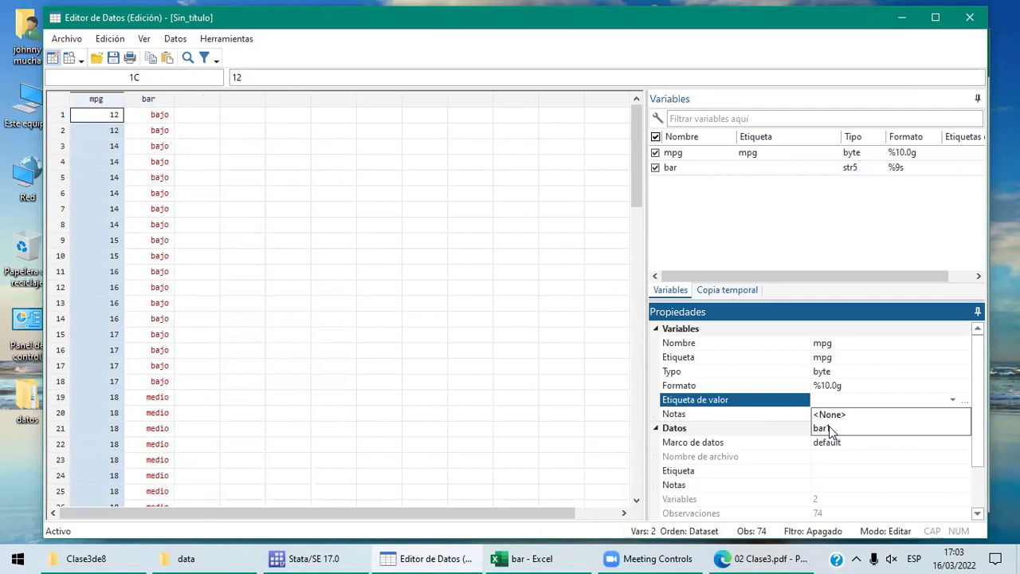
{"action": "left_click", "coordinate": [829, 428]}
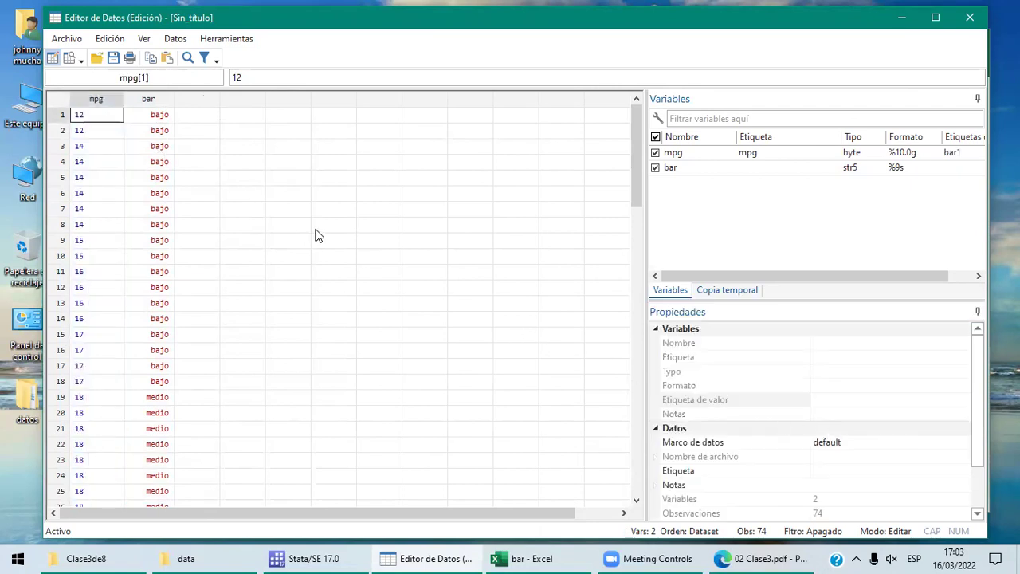
Remove the bar1 value label from the dataset's value label manager and close the manager.
{"action": "left_click", "coordinate": [96, 99]}
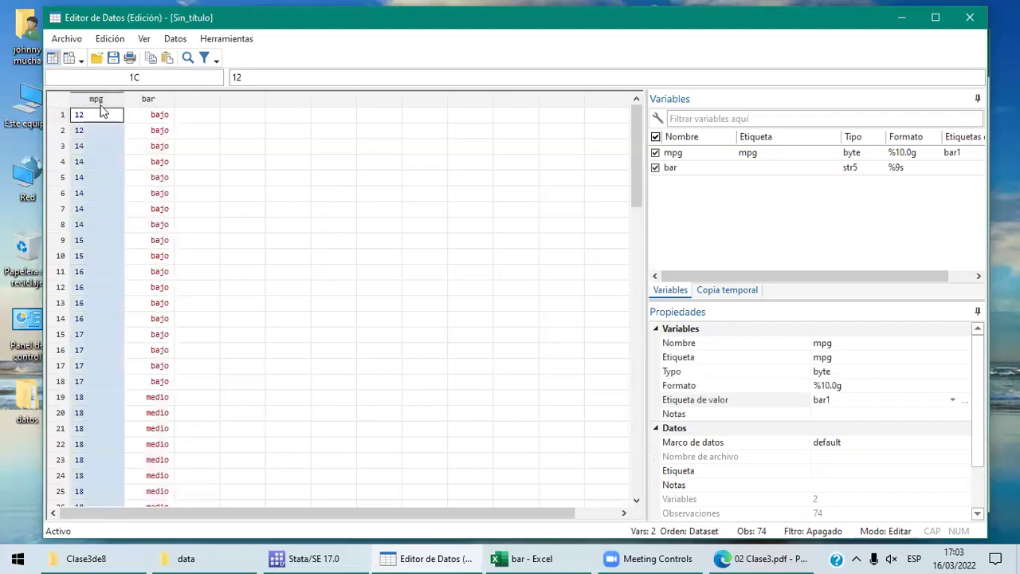
{"action": "left_click", "coordinate": [965, 401]}
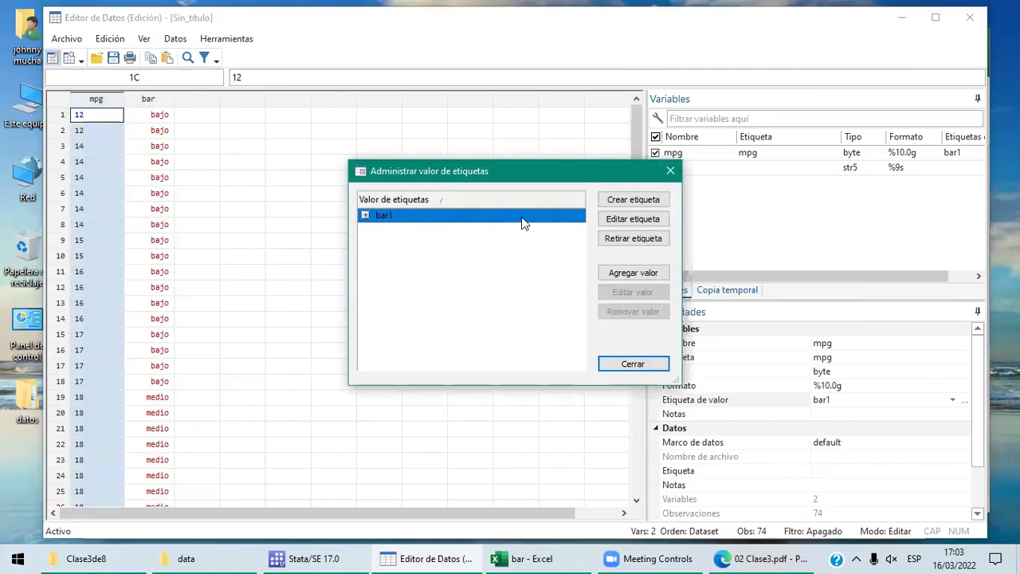
{"action": "left_click", "coordinate": [648, 240]}
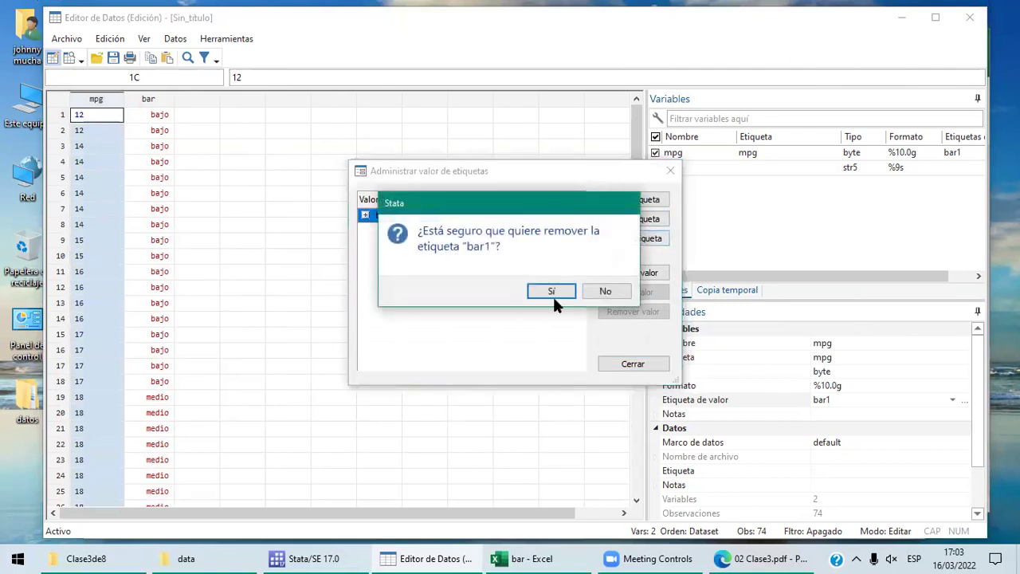
{"action": "left_click", "coordinate": [547, 289]}
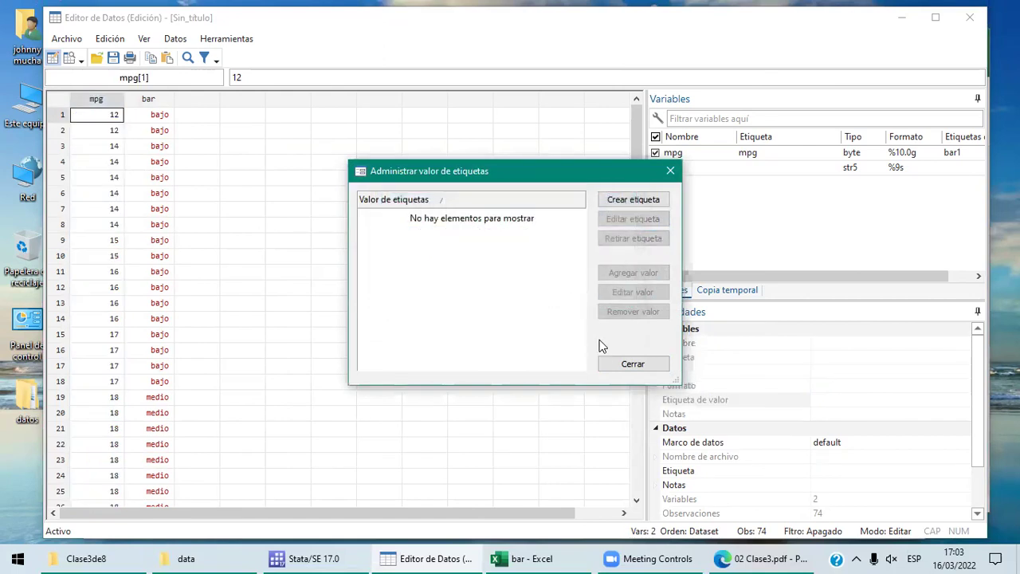
{"action": "left_click", "coordinate": [609, 363]}
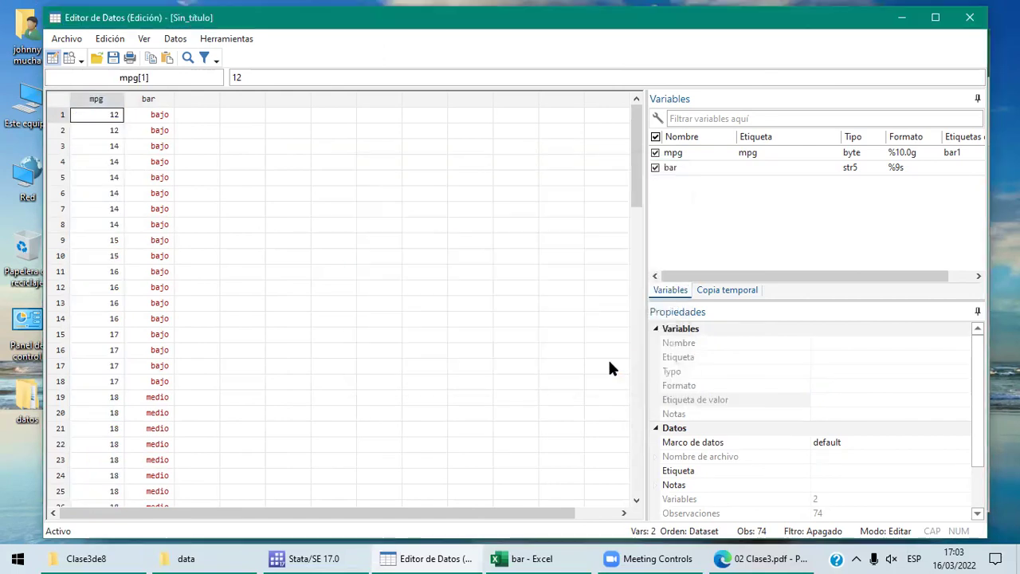
Return to the main Stata window and rerun the earlier command egen bar1=group(bar), label.
{"action": "left_click", "coordinate": [349, 557]}
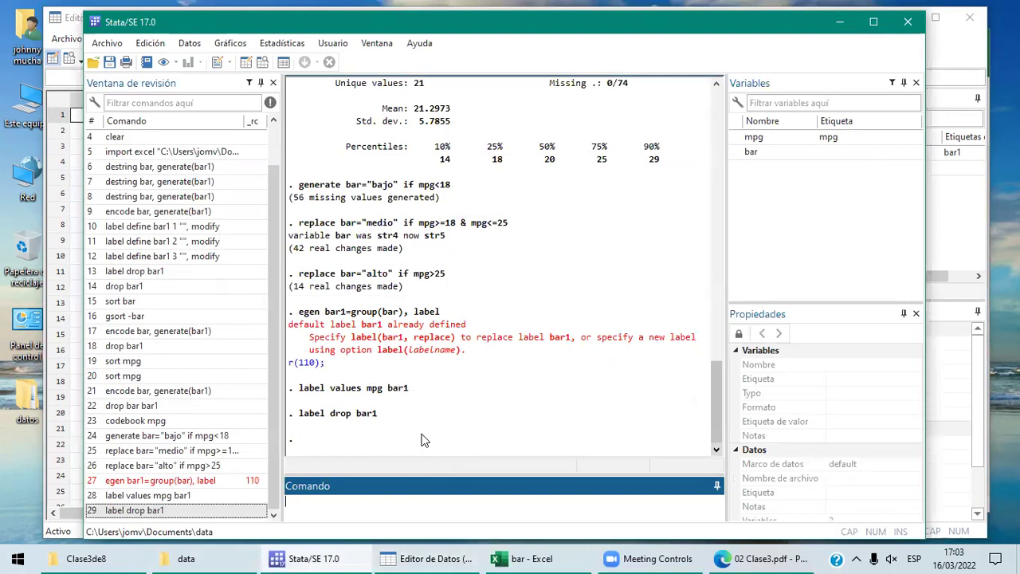
{"action": "left_click", "coordinate": [180, 483]}
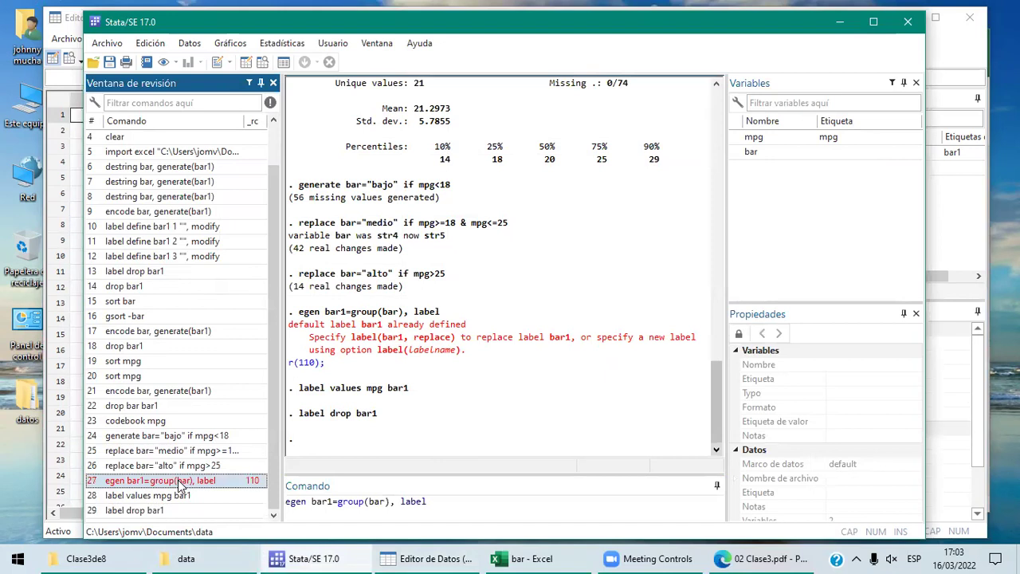
{"action": "key", "text": "Return"}
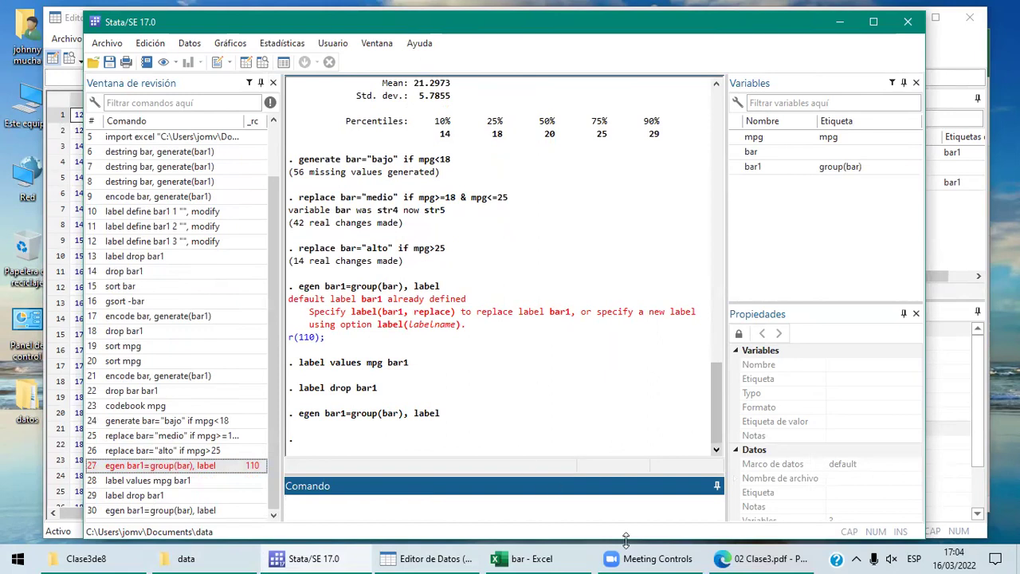
Set the value label of mpg to <None> in the Data Editor and compare the properties of mpg, bar and bar1.
{"action": "left_click", "coordinate": [396, 555]}
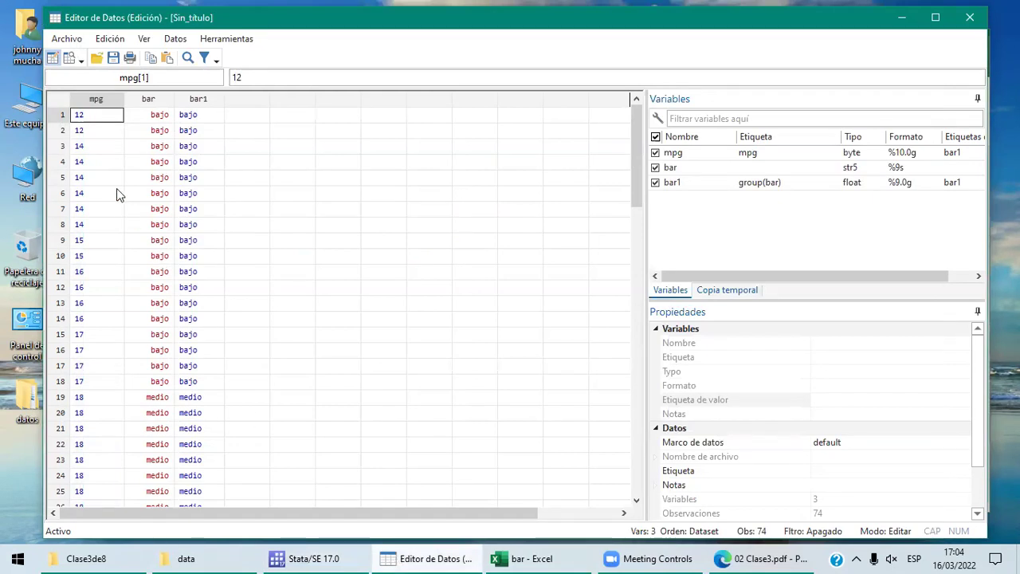
{"action": "left_click", "coordinate": [97, 100]}
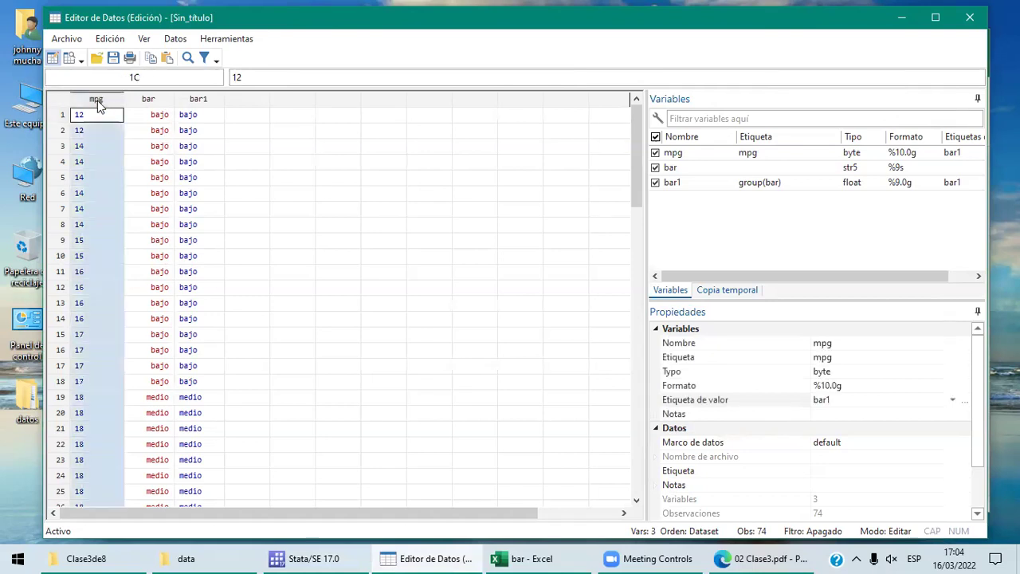
{"action": "left_click", "coordinate": [952, 401]}
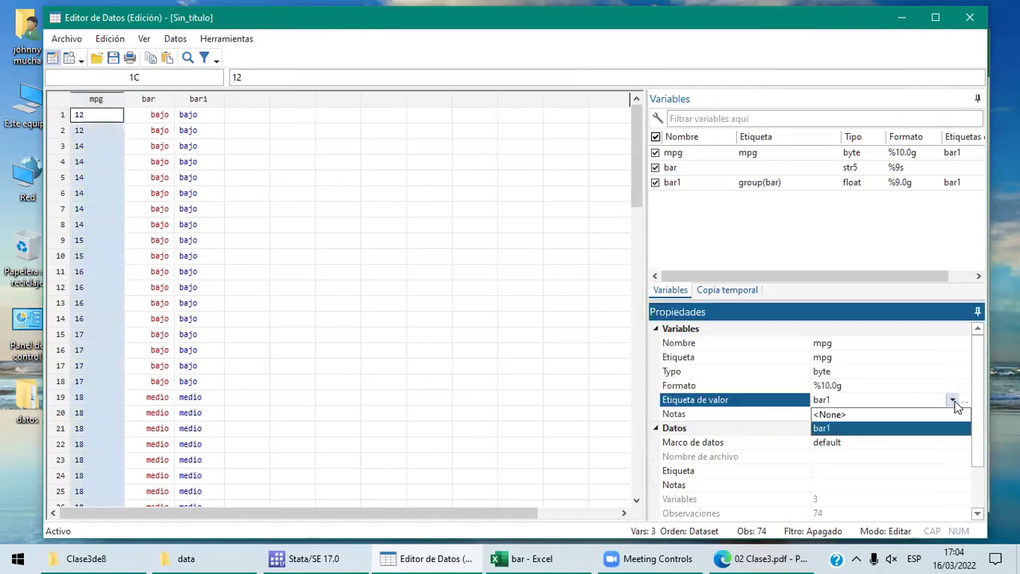
{"action": "left_click", "coordinate": [831, 415]}
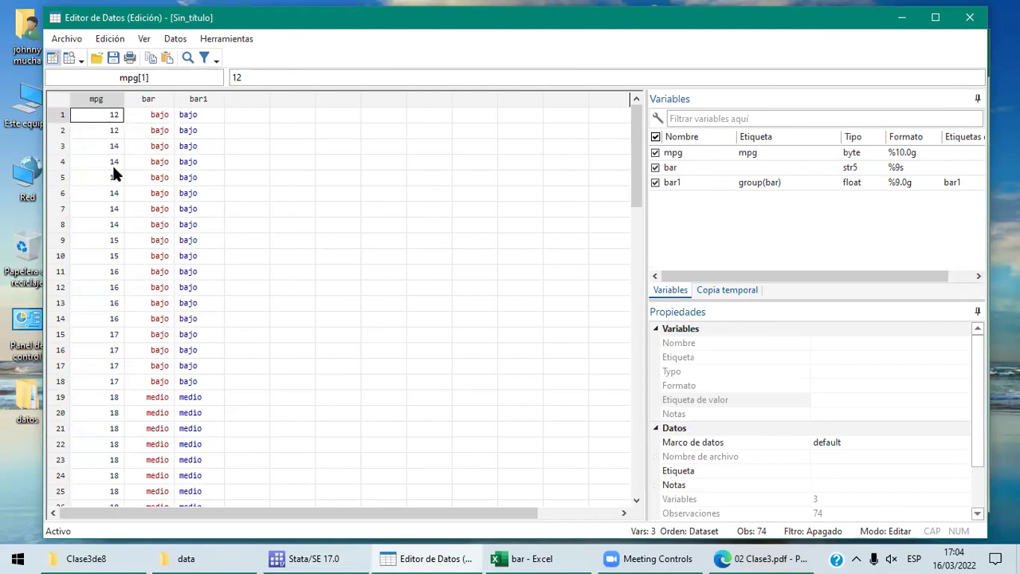
{"action": "left_click", "coordinate": [97, 99]}
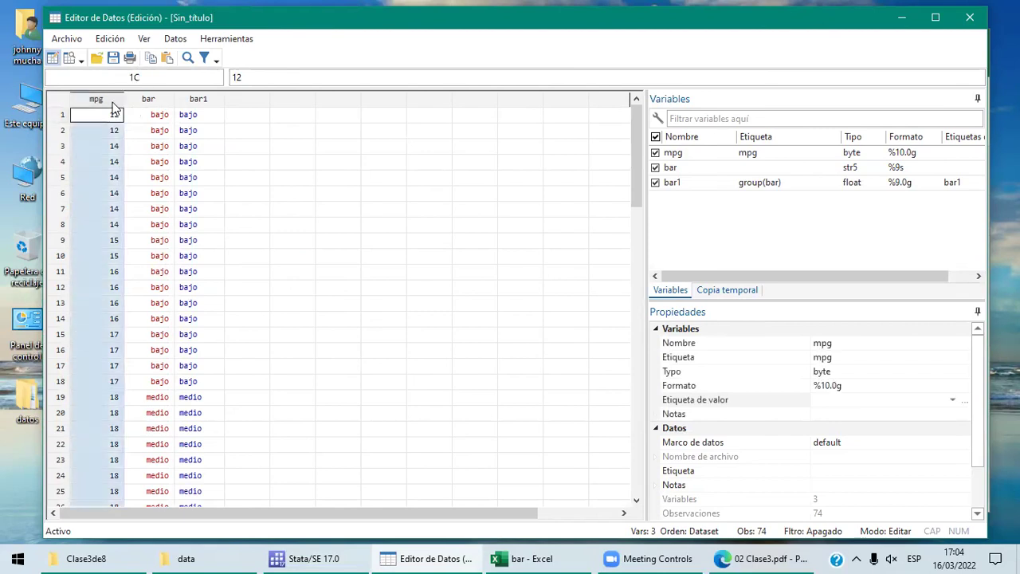
{"action": "left_click", "coordinate": [152, 103]}
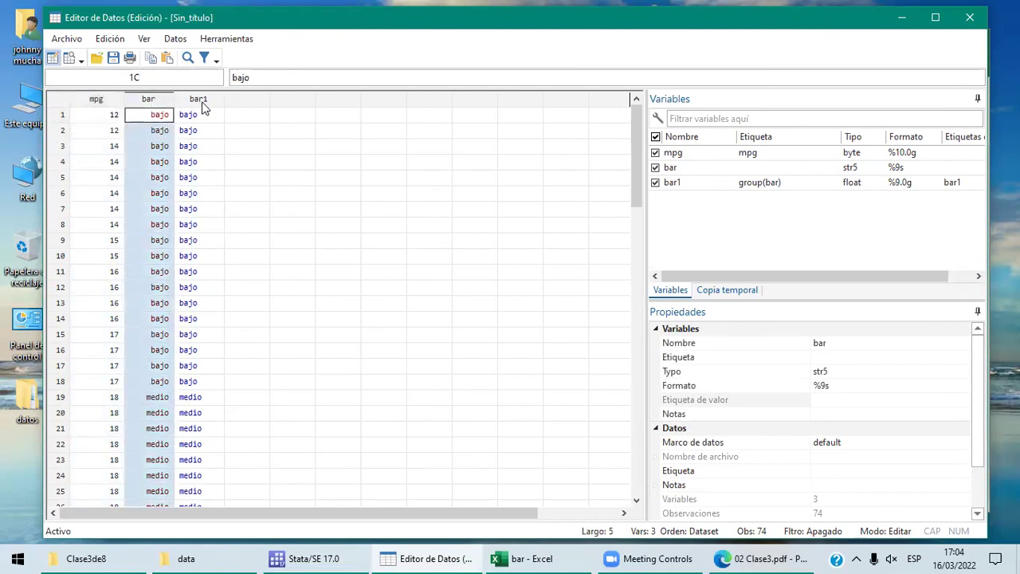
{"action": "left_click", "coordinate": [200, 100]}
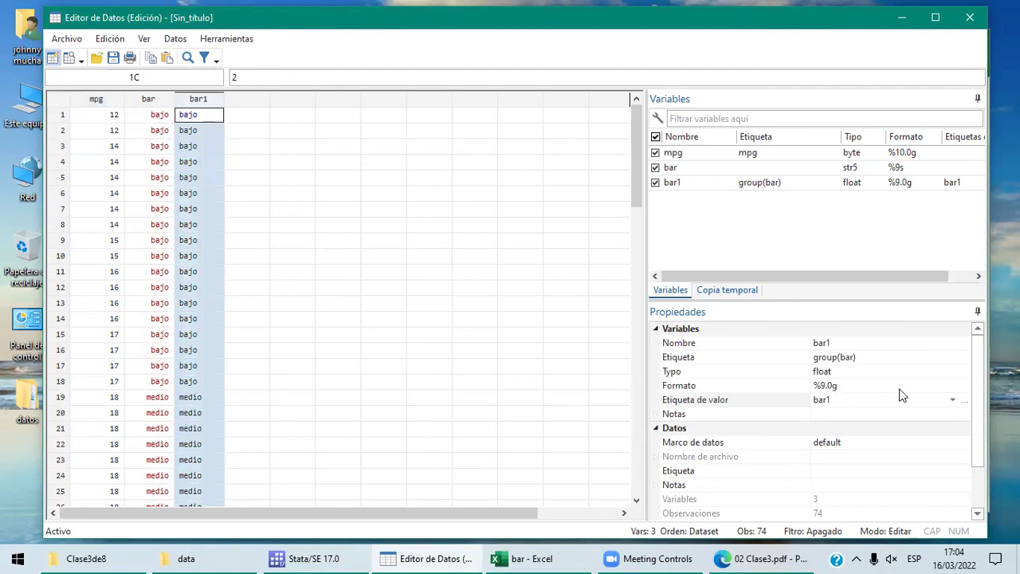
{"action": "left_click", "coordinate": [555, 365]}
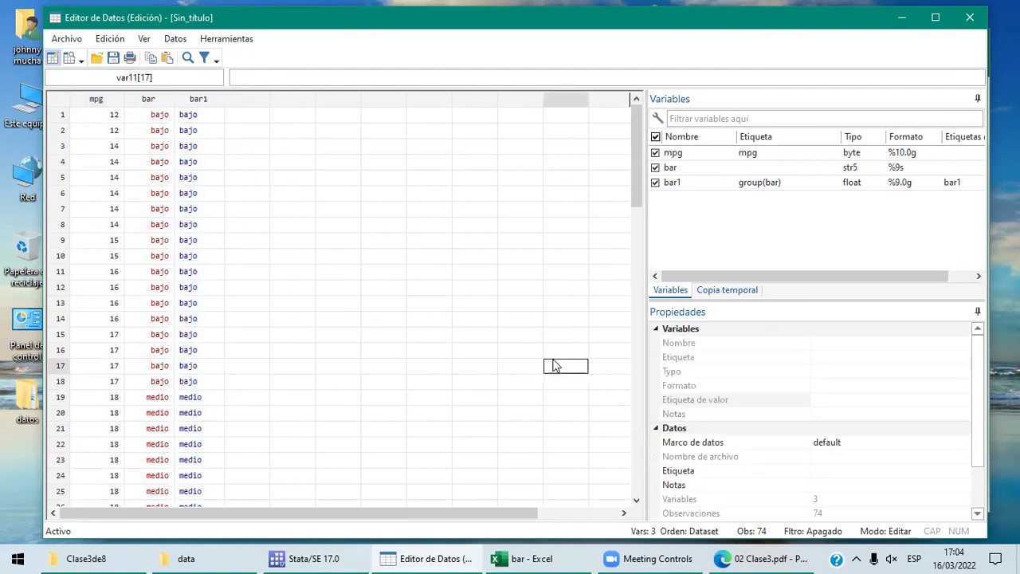
Edit the value label attached to the bar1 variable, changing the text for value 1 to alto1.
{"action": "left_click", "coordinate": [211, 99]}
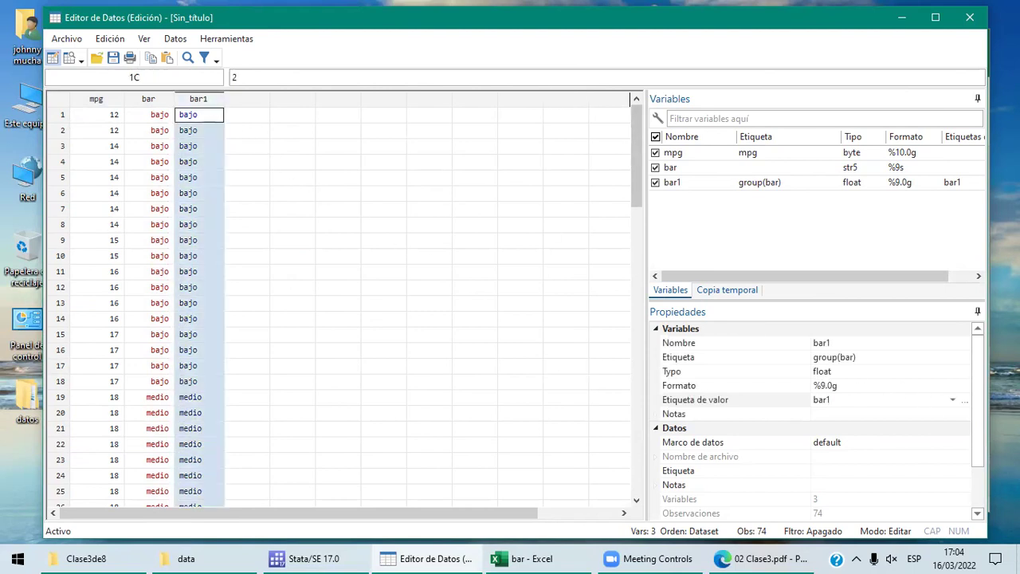
{"action": "left_click", "coordinate": [962, 401]}
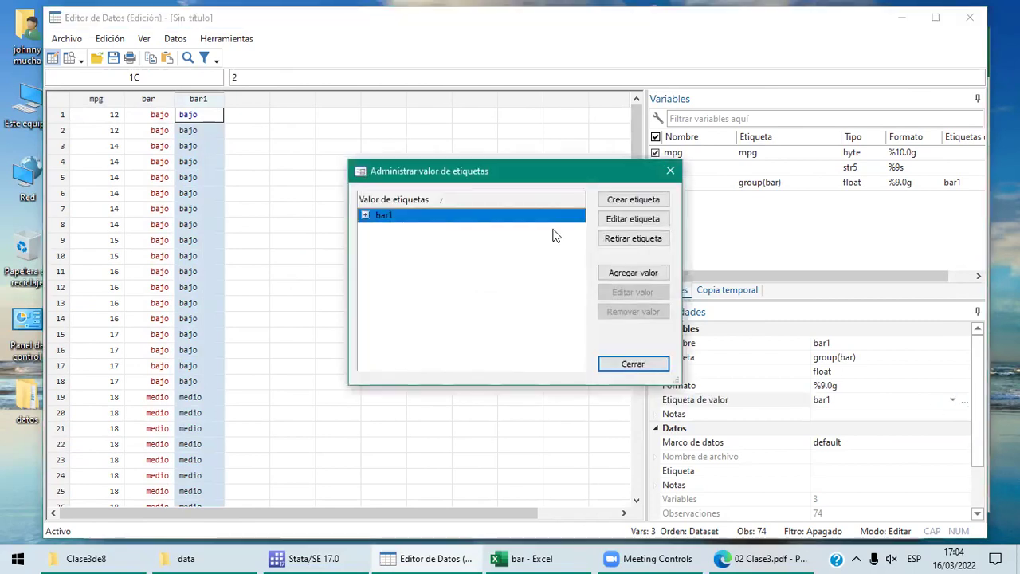
{"action": "left_click", "coordinate": [611, 222]}
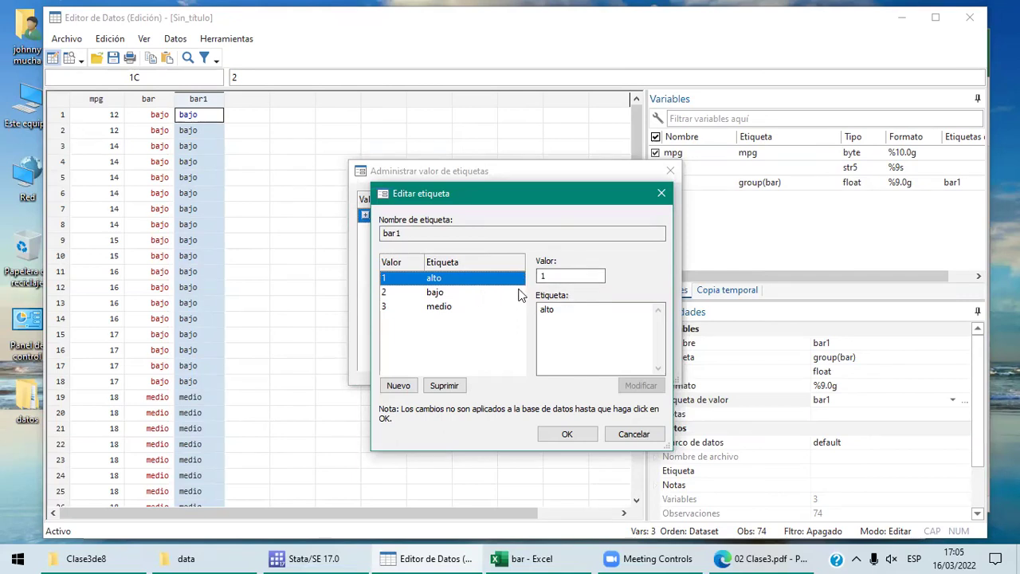
{"action": "left_click", "coordinate": [556, 311]}
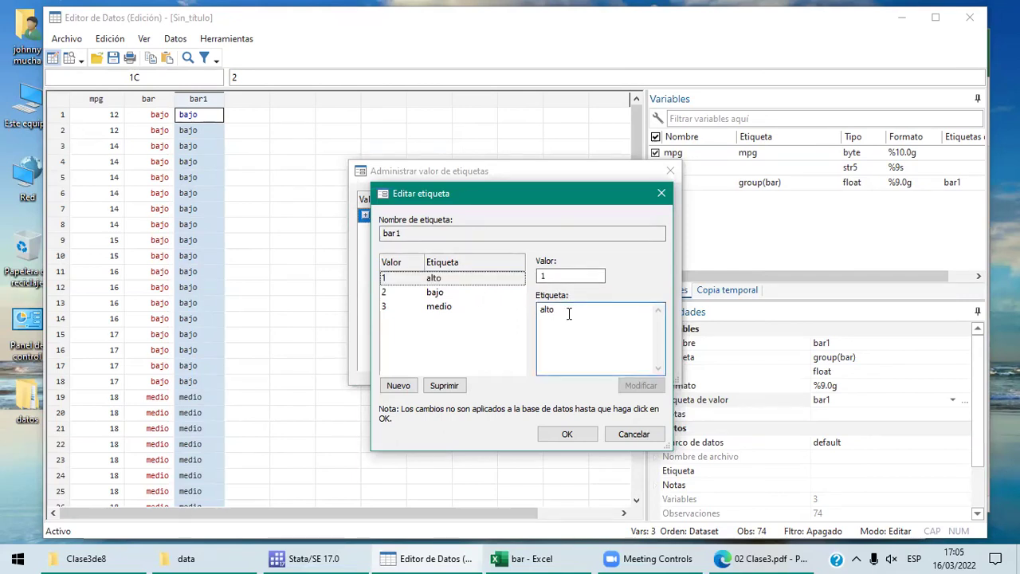
{"action": "key", "text": "BackSpace"}
{"action": "key", "text": "BackSpace"}
{"action": "key", "text": "BackSpace"}
{"action": "key", "text": "BackSpace"}
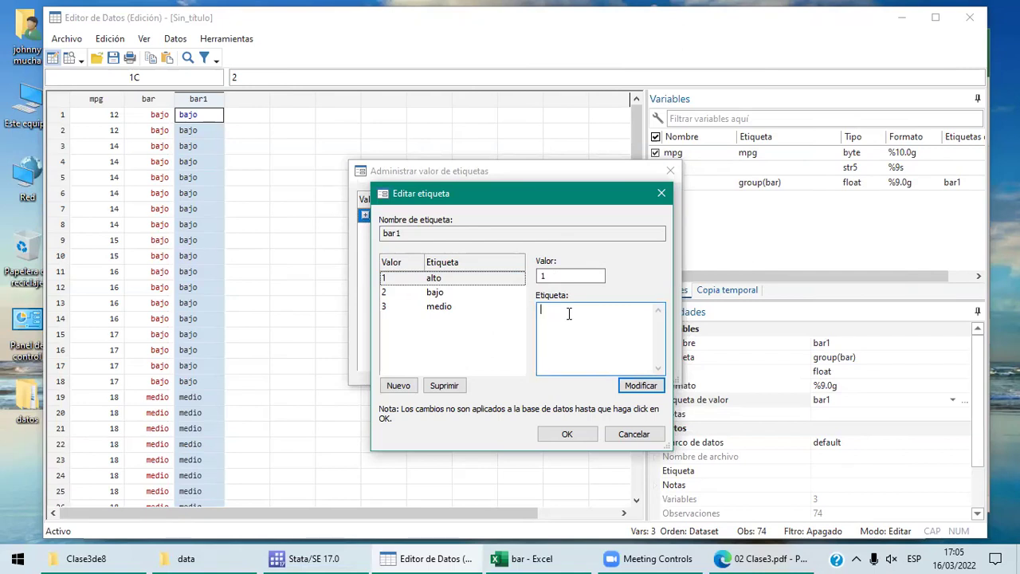
{"action": "type", "text": "alto1"}
{"action": "left_click", "coordinate": [642, 386]}
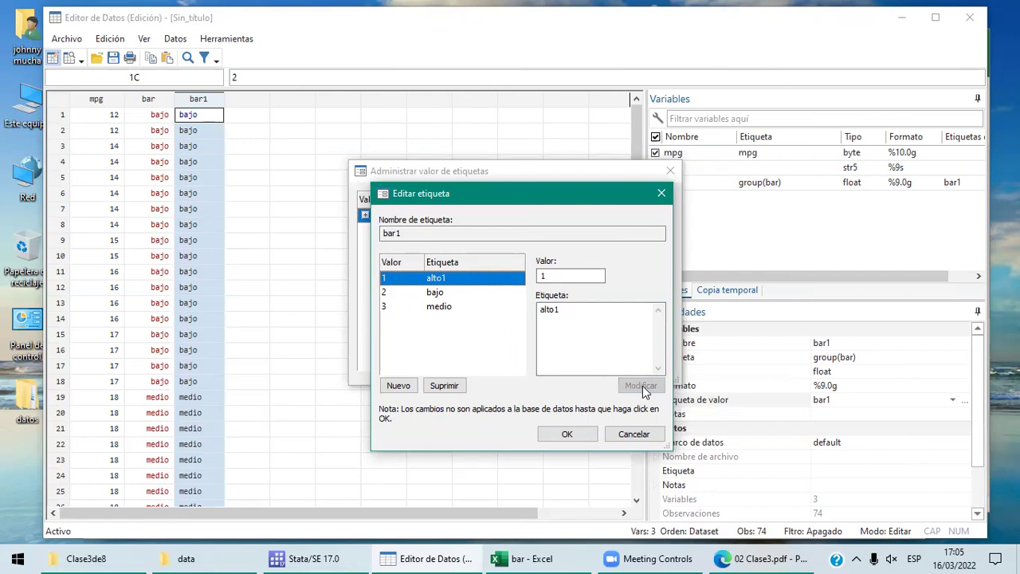
Change the text for value 2 in the bar1 value label to bajo1.
{"action": "left_click", "coordinate": [539, 316]}
{"action": "left_click", "coordinate": [389, 294]}
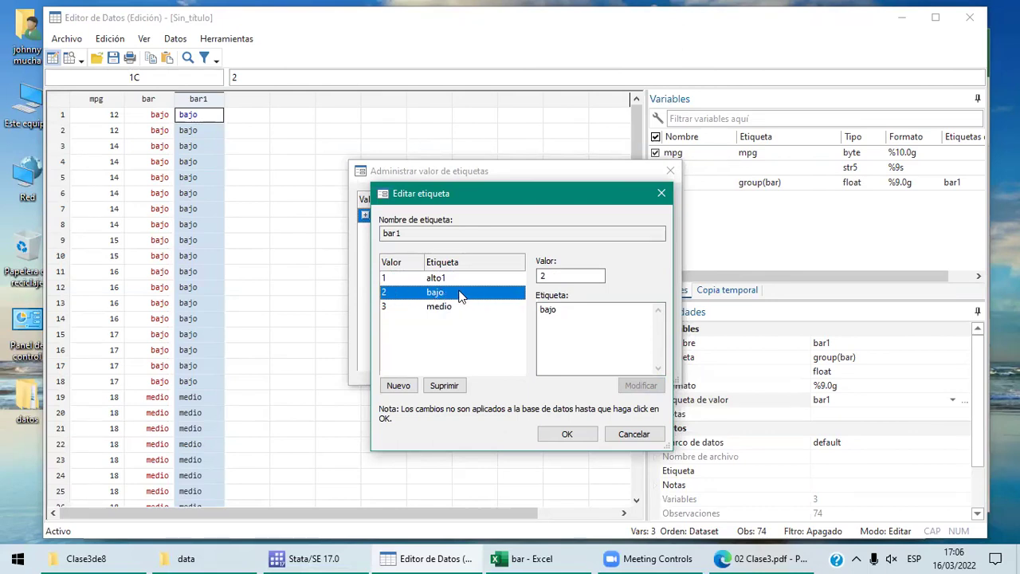
{"action": "left_click", "coordinate": [432, 279]}
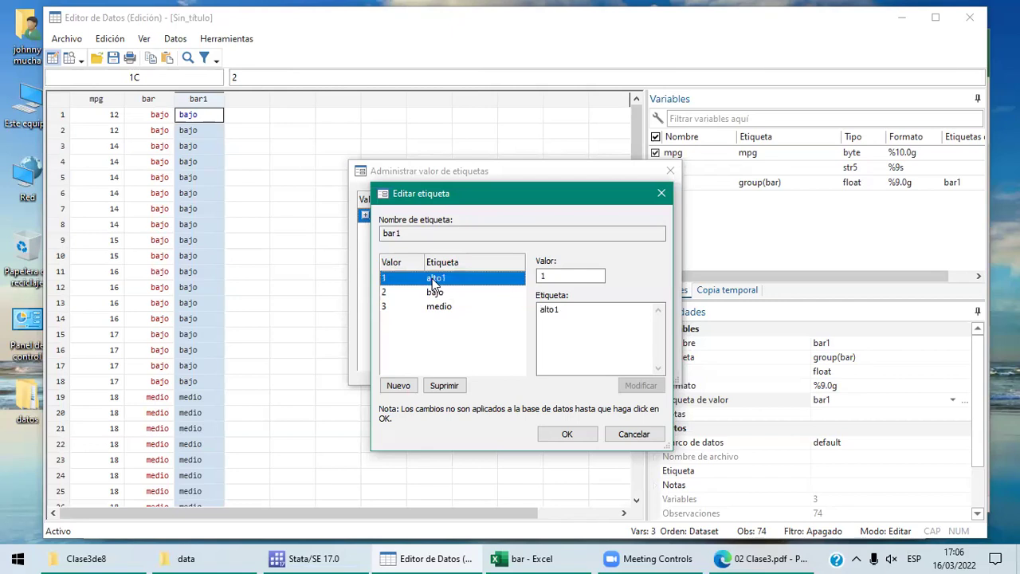
{"action": "left_click", "coordinate": [435, 294]}
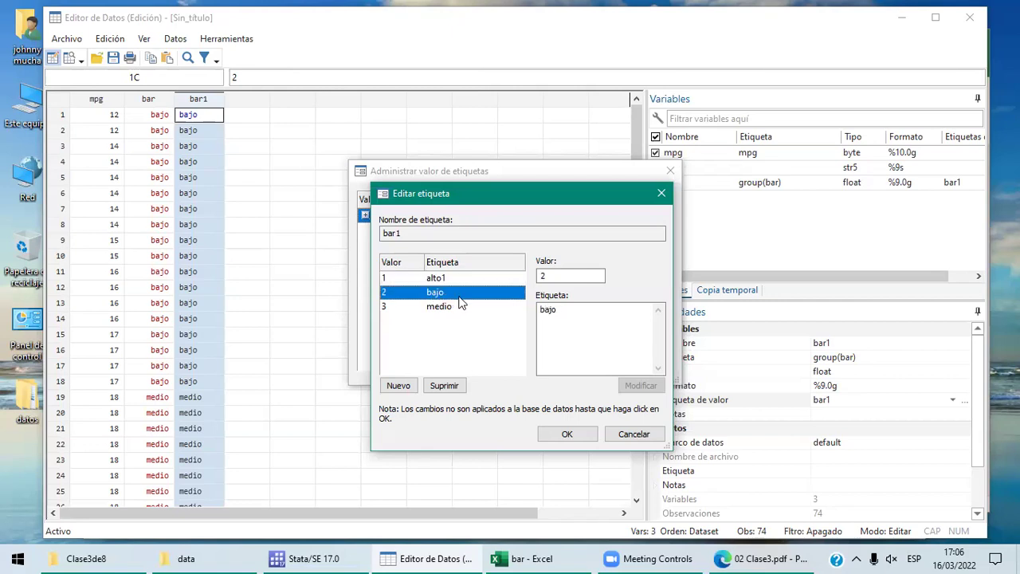
{"action": "left_click", "coordinate": [574, 311]}
{"action": "type", "text": "1"}
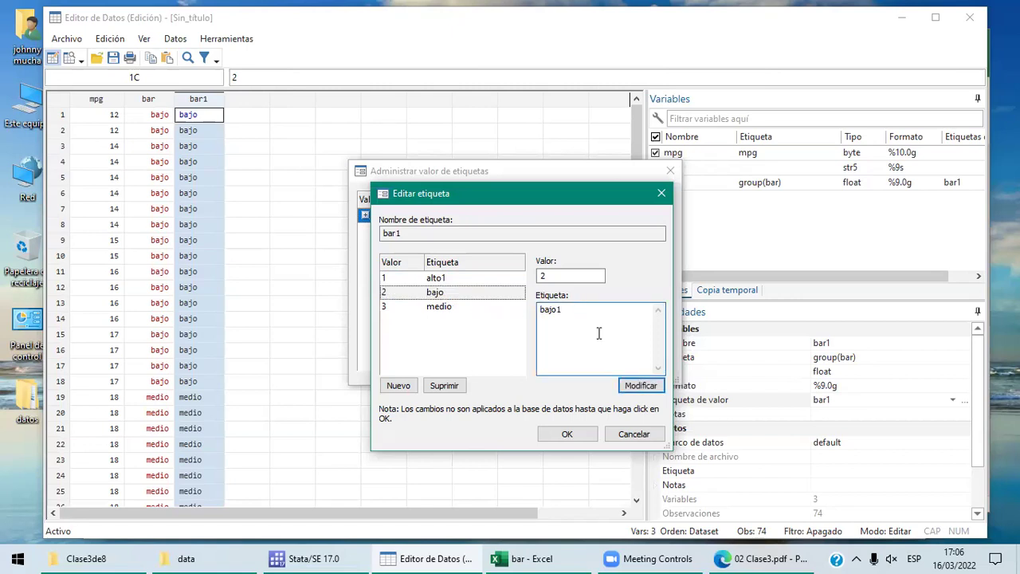
{"action": "left_click", "coordinate": [642, 386]}
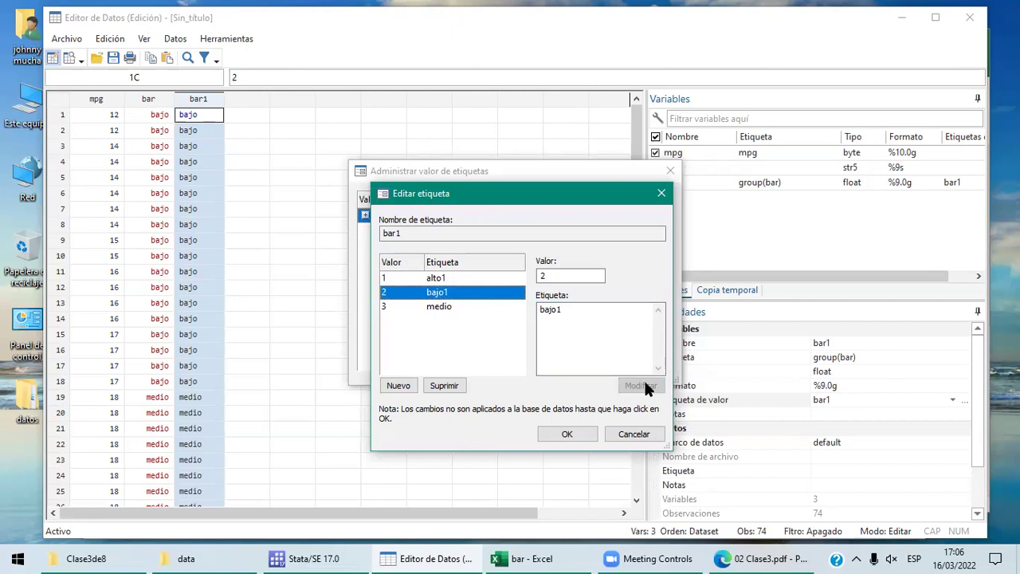
Change the text for value 3 in the bar1 value label to medio1.
{"action": "left_click", "coordinate": [436, 309]}
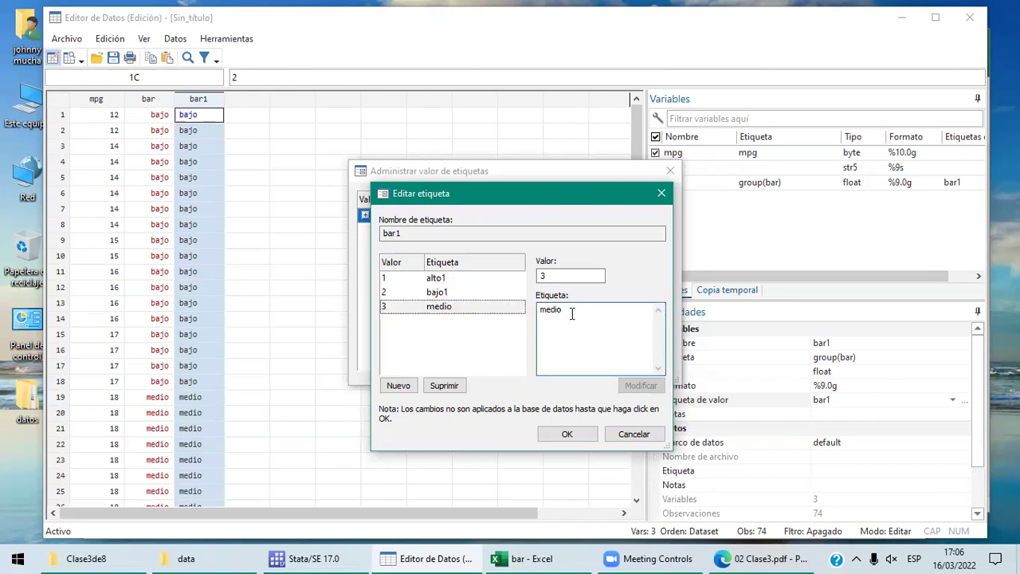
{"action": "type", "text": "1"}
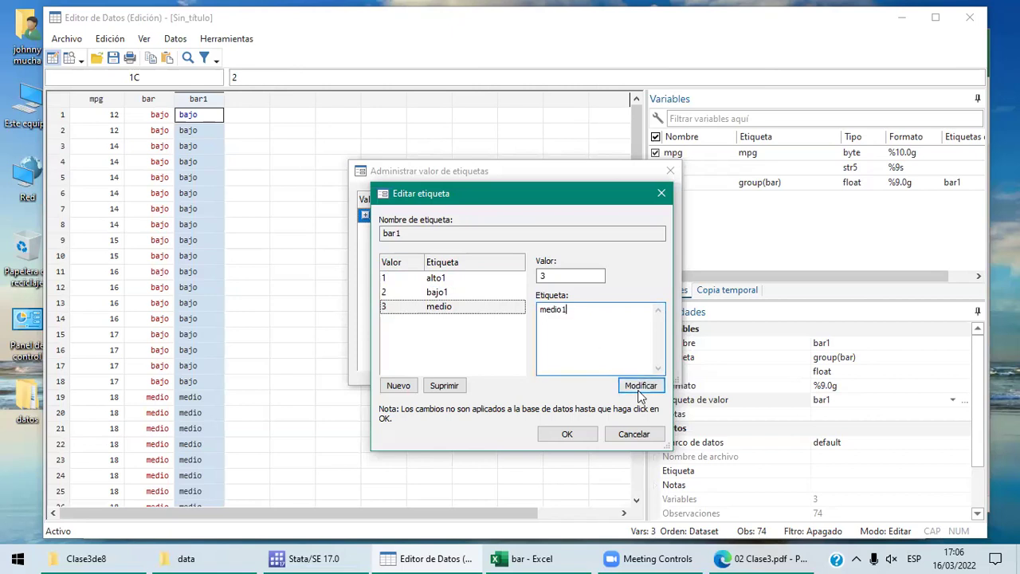
{"action": "left_click", "coordinate": [642, 388]}
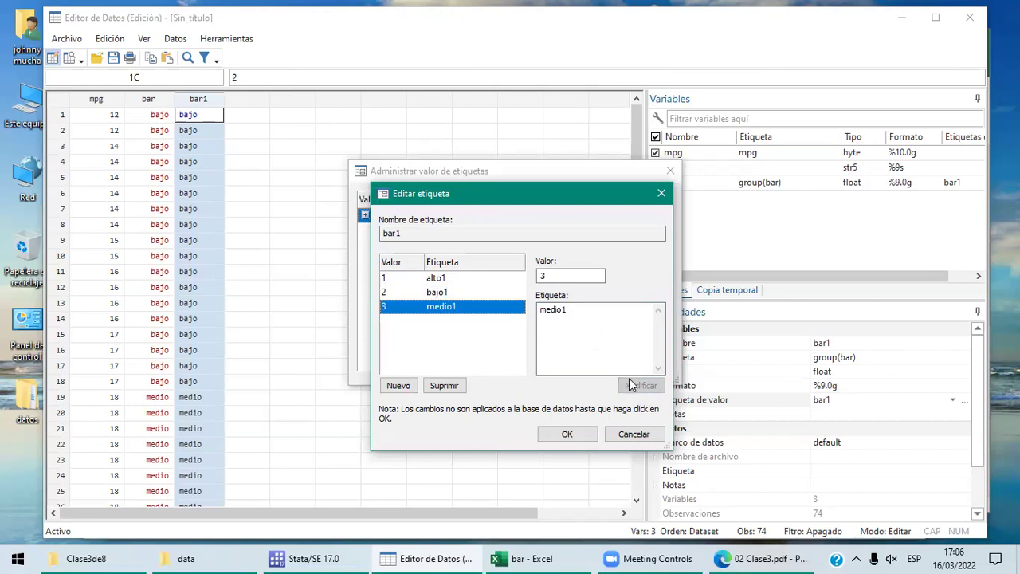
Replace the text for value 1 in the bar1 value label with bajo.
{"action": "left_click", "coordinate": [438, 279]}
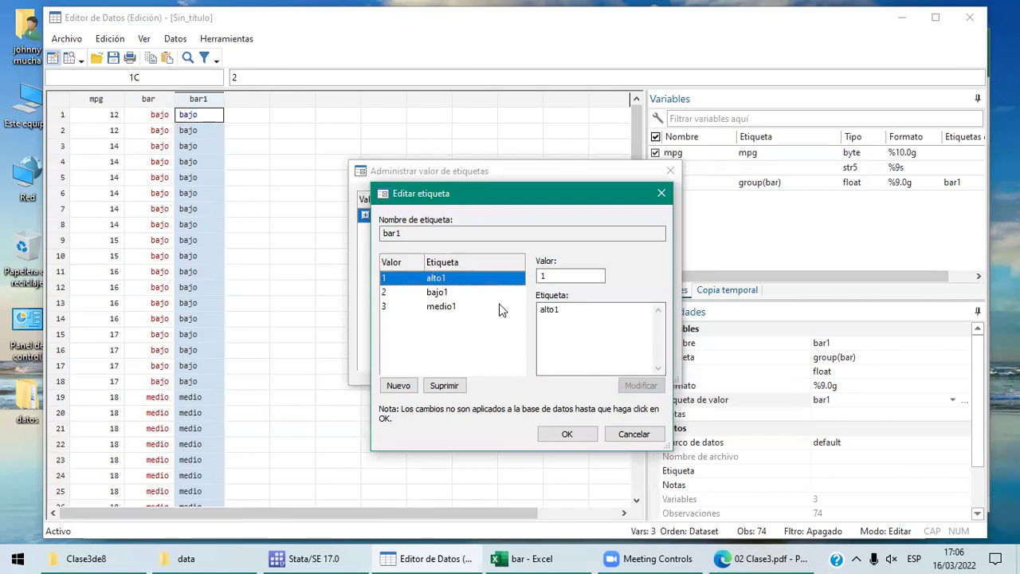
{"action": "left_click", "coordinate": [577, 312]}
{"action": "key", "text": "BackSpace"}
{"action": "key", "text": "BackSpace"}
{"action": "key", "text": "BackSpace"}
{"action": "key", "text": "BackSpace"}
{"action": "key", "text": "BackSpace"}
{"action": "type", "text": "bajo"}
{"action": "left_click", "coordinate": [647, 387]}
Replace the text for value 2 in the bar1 value label with medio.
{"action": "left_click", "coordinate": [440, 294]}
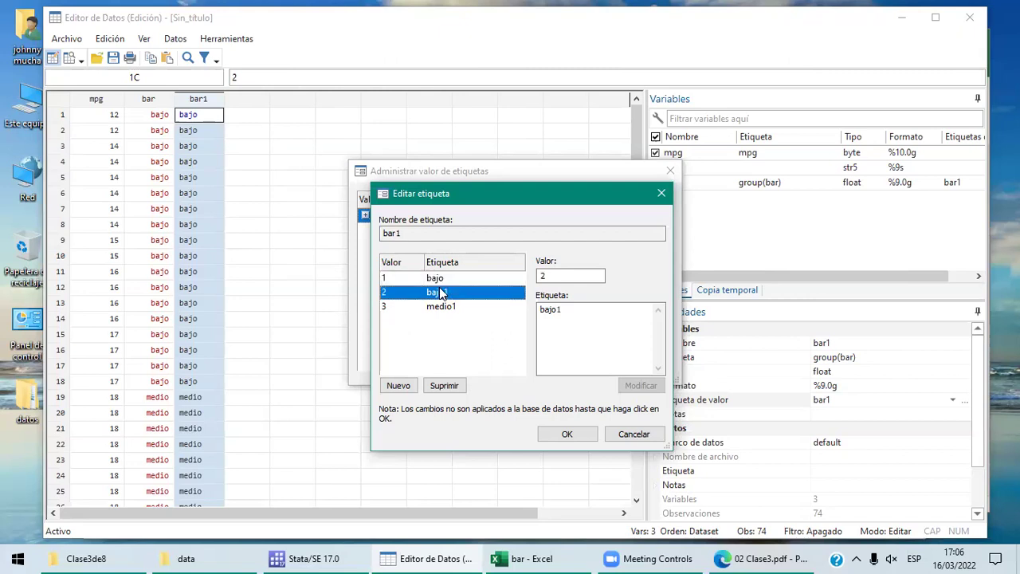
{"action": "left_click", "coordinate": [578, 312]}
{"action": "key", "text": "BackSpace"}
{"action": "key", "text": "BackSpace"}
{"action": "key", "text": "BackSpace"}
{"action": "key", "text": "BackSpace"}
{"action": "key", "text": "BackSpace"}
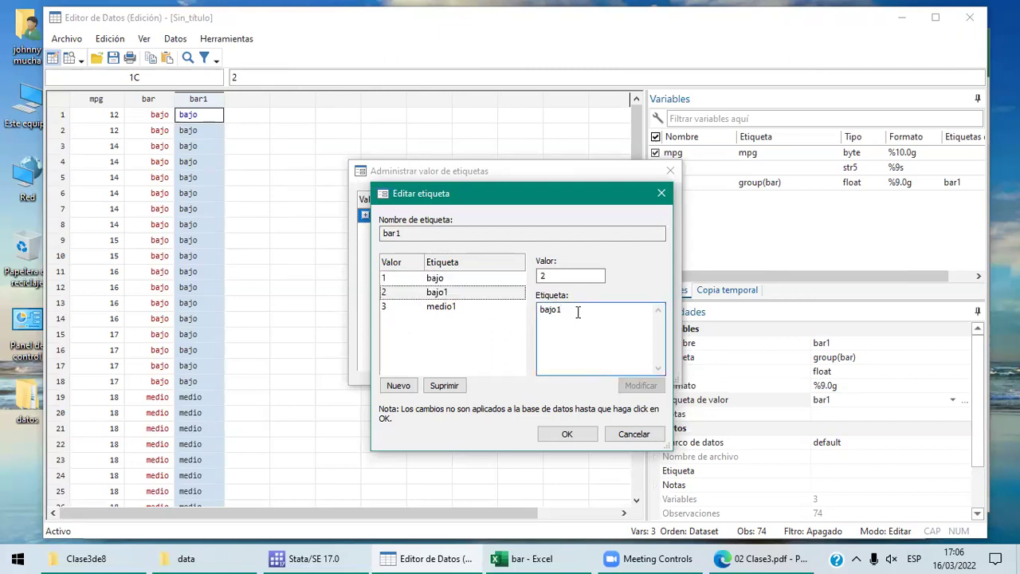
{"action": "type", "text": "medio"}
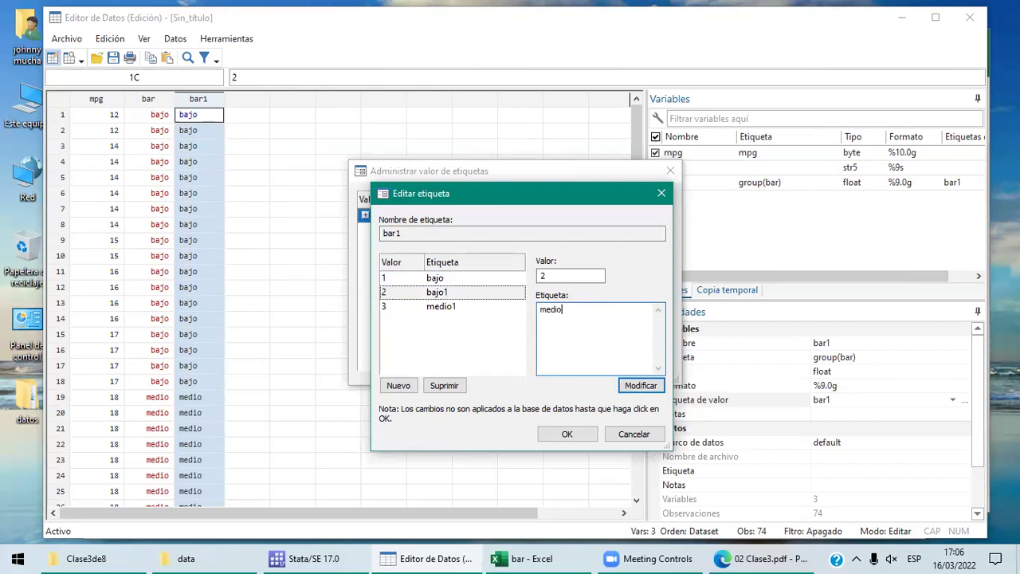
{"action": "left_click", "coordinate": [652, 386]}
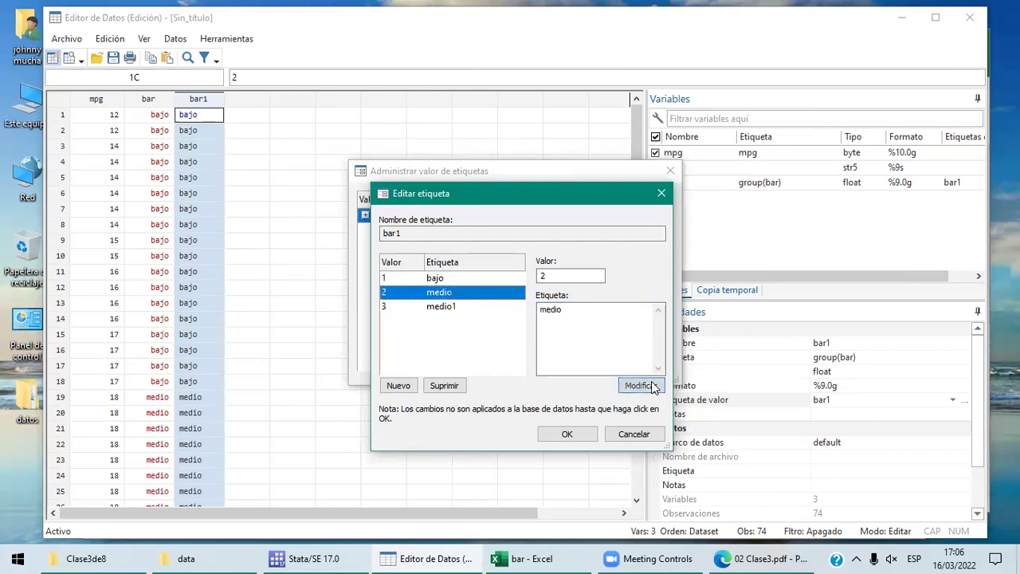
Replace the text for value 3 in the bar1 value label with alto.
{"action": "left_click", "coordinate": [440, 306]}
{"action": "left_click", "coordinate": [578, 311]}
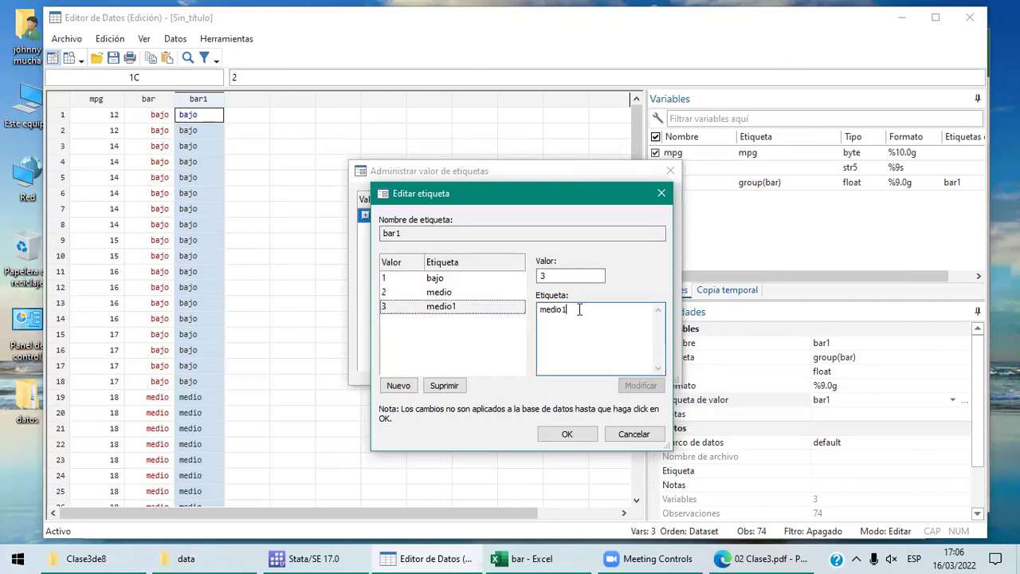
{"action": "key", "text": "BackSpace"}
{"action": "key", "text": "BackSpace"}
{"action": "key", "text": "BackSpace"}
{"action": "key", "text": "BackSpace"}
{"action": "key", "text": "BackSpace"}
{"action": "key", "text": "BackSpace"}
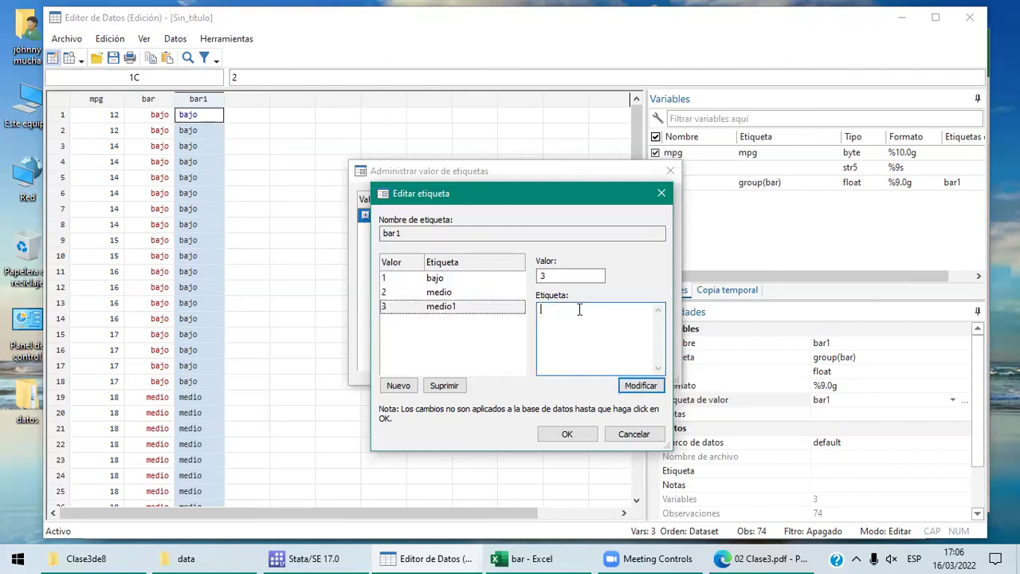
{"action": "type", "text": "alto"}
{"action": "left_click", "coordinate": [647, 390]}
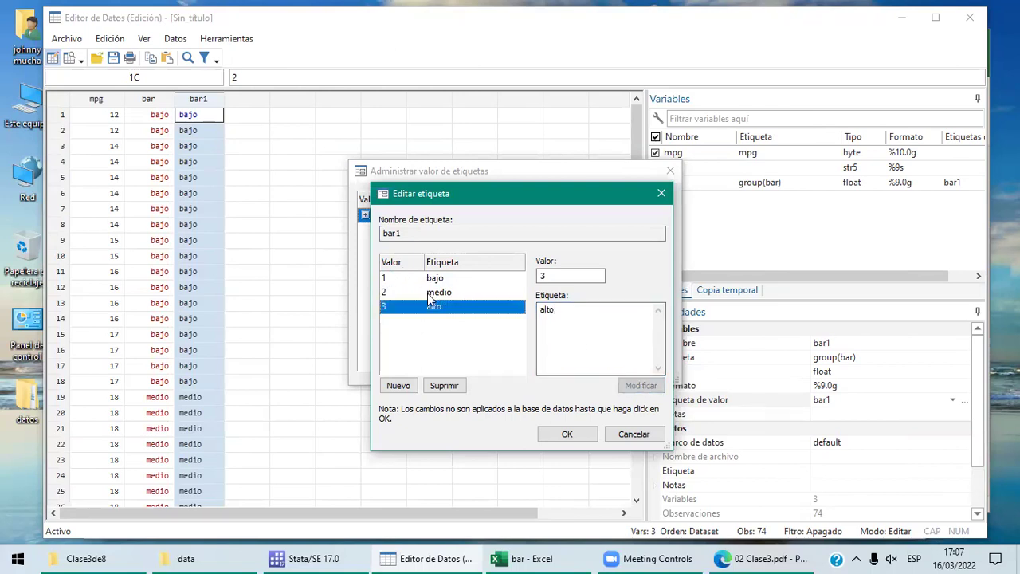
Apply the edited bar1 value label to the dataset and close the value label manager.
{"action": "left_click", "coordinate": [566, 437]}
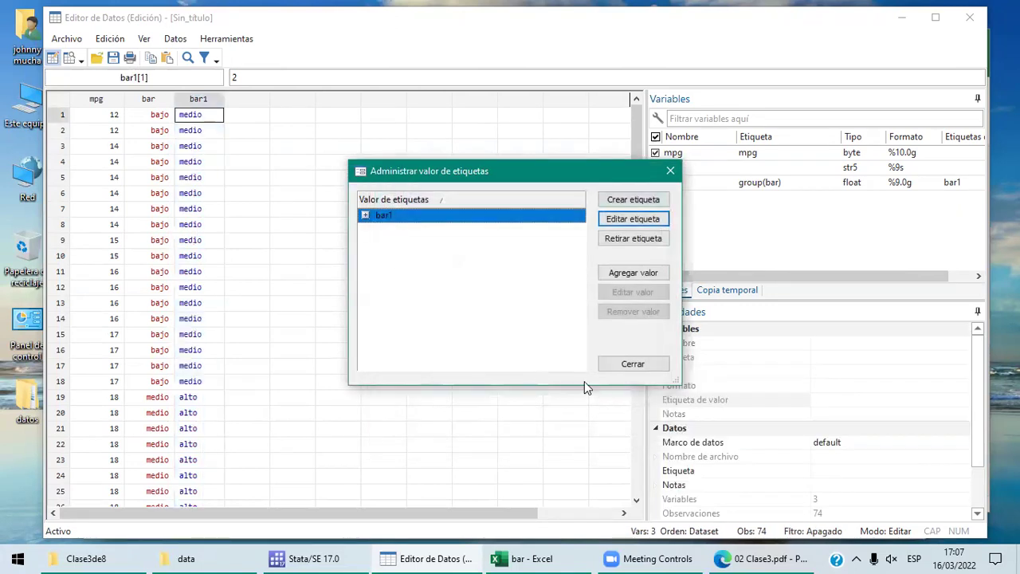
{"action": "left_click", "coordinate": [634, 364]}
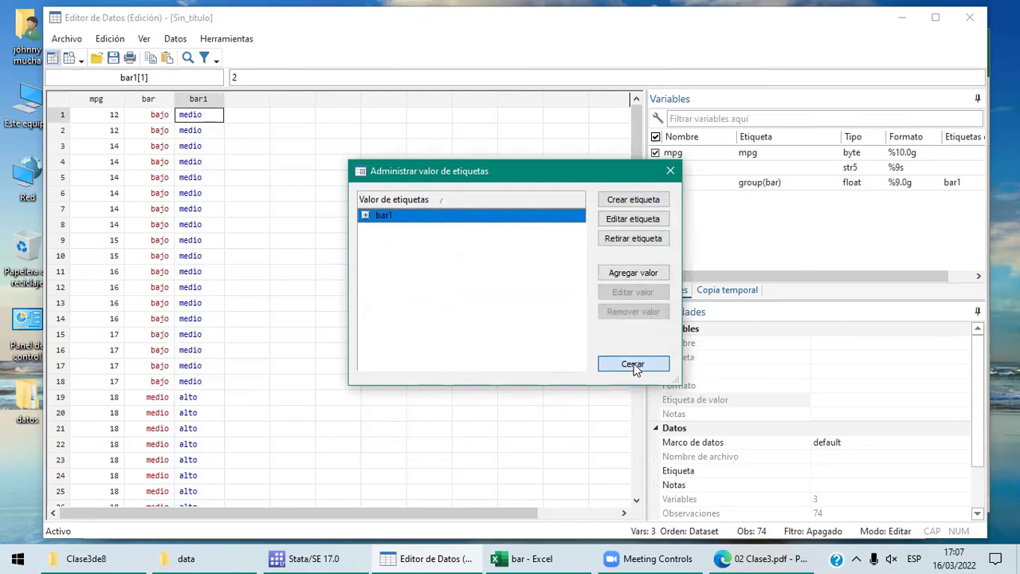
{"action": "left_click", "coordinate": [634, 363]}
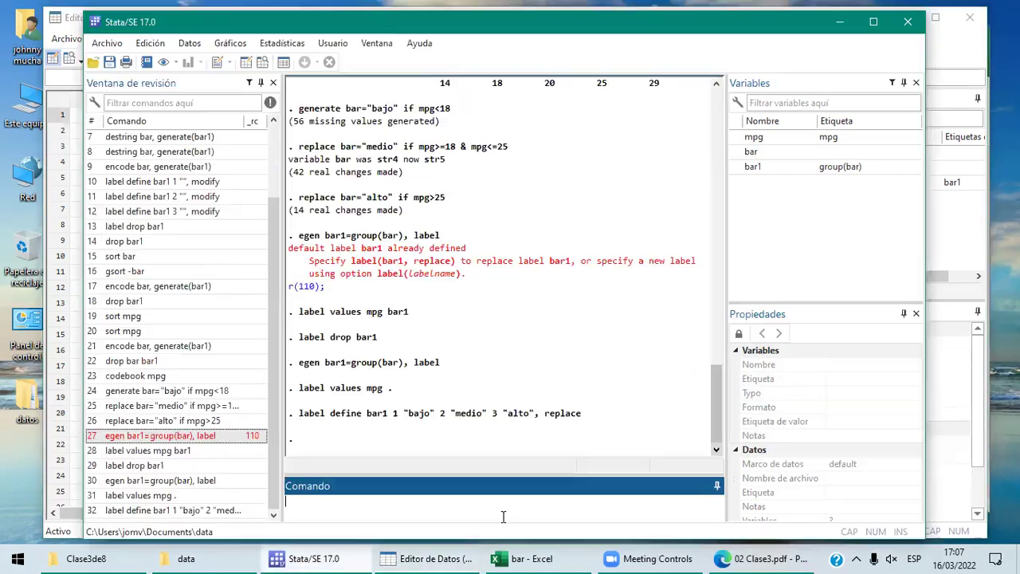
Return to the main Stata window and produce a frequency table with tabulate bar1.
{"action": "left_click", "coordinate": [310, 558]}
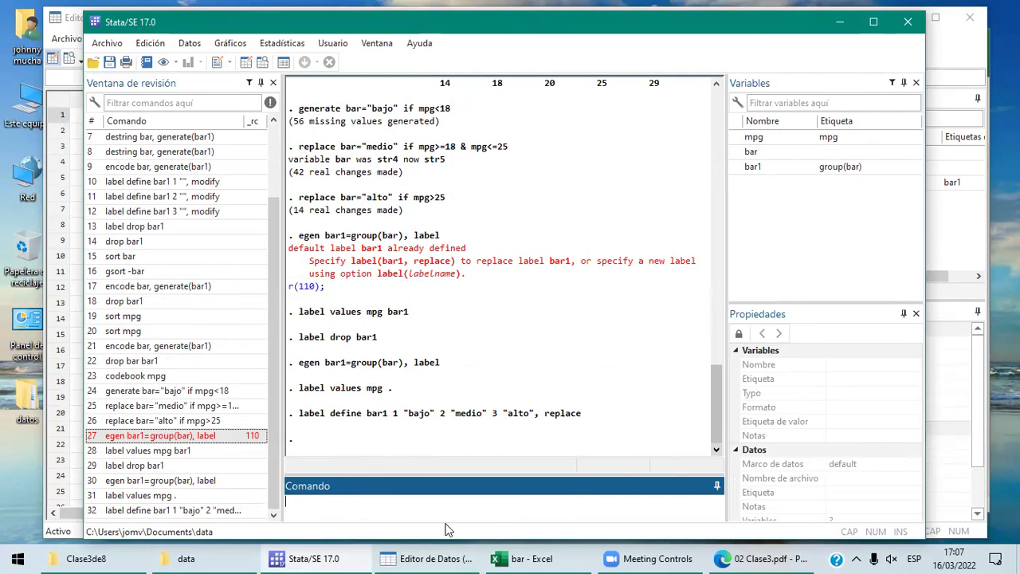
{"action": "mouse_move", "coordinate": [462, 558]}
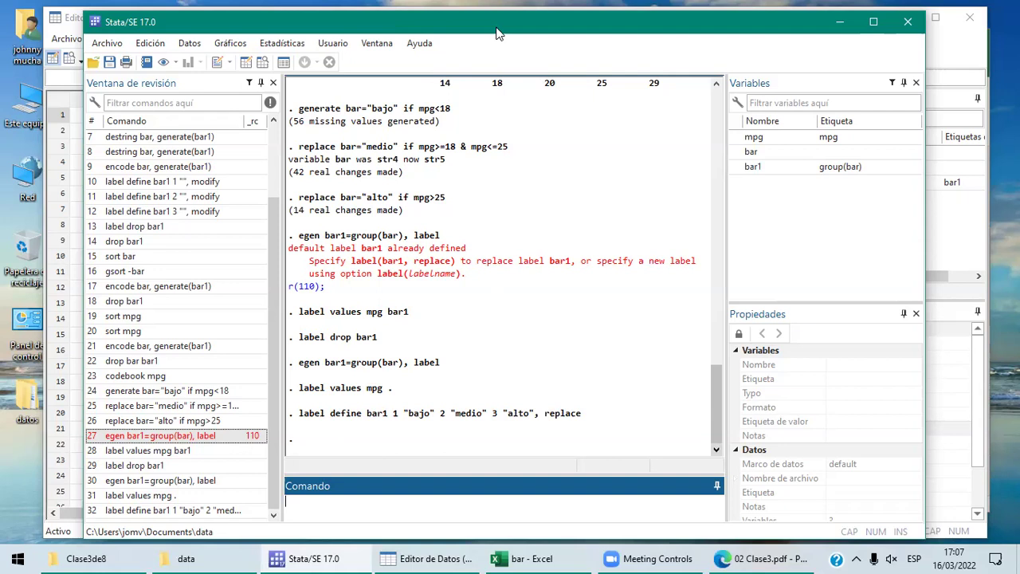
{"action": "type", "text": "tabulate bar1"}
{"action": "key", "text": "Return"}
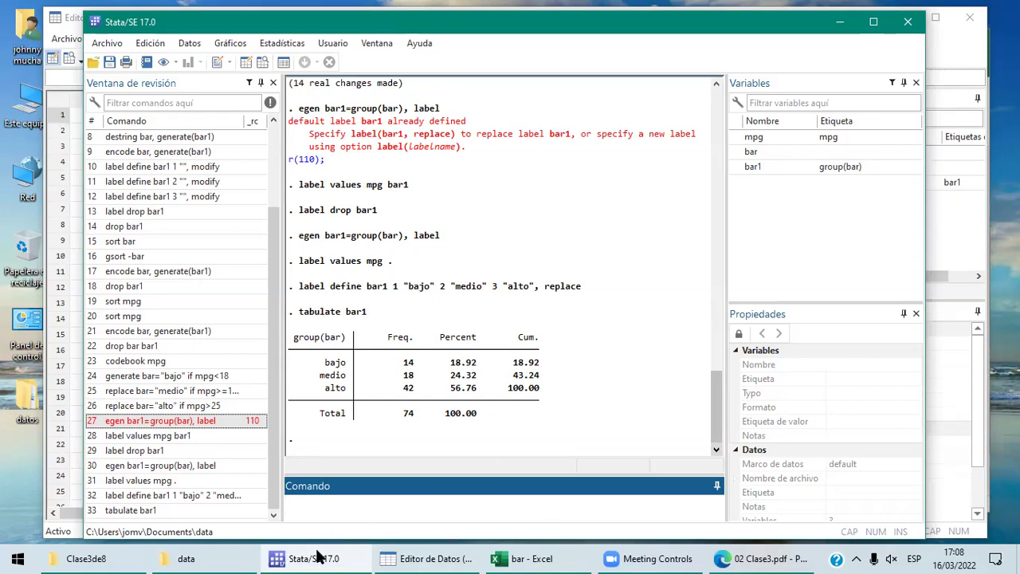
Close 02 Clase3.pdf and open the PDF 01 Clase5 from the Clases2022 > Ctic01 > Clase5de8 folder.
{"action": "left_click", "coordinate": [752, 558]}
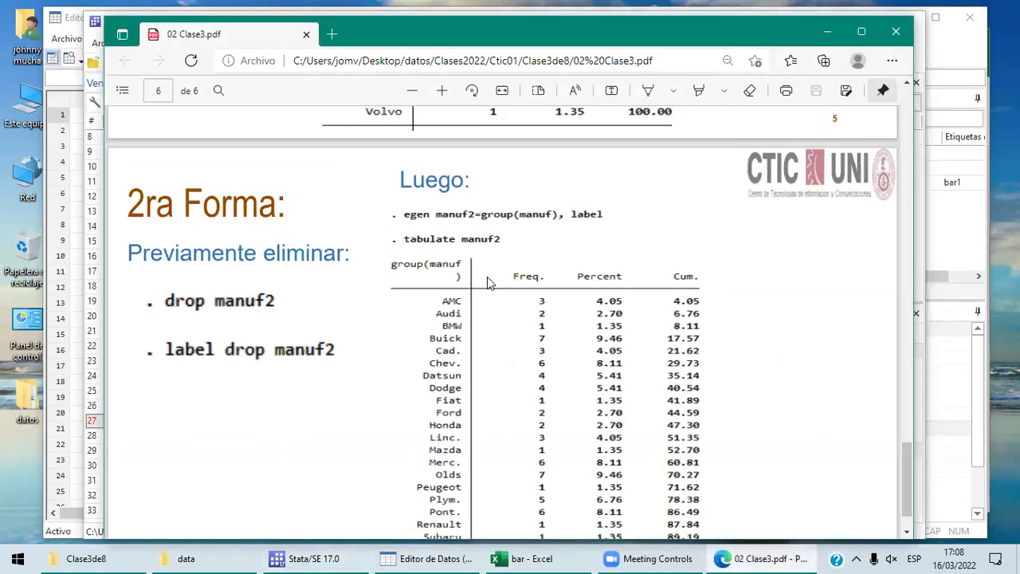
{"action": "left_click", "coordinate": [896, 33]}
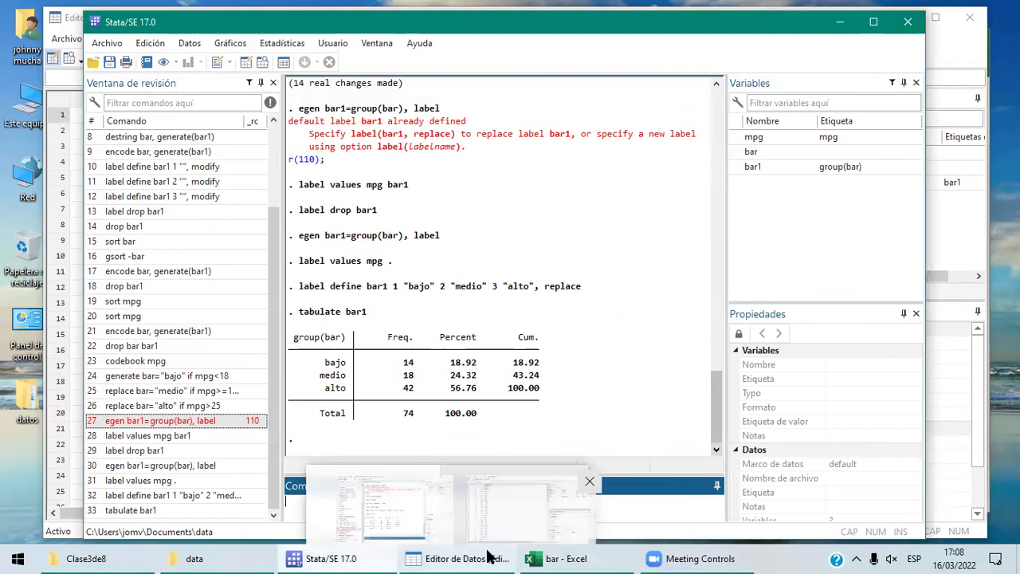
{"action": "mouse_move", "coordinate": [157, 558]}
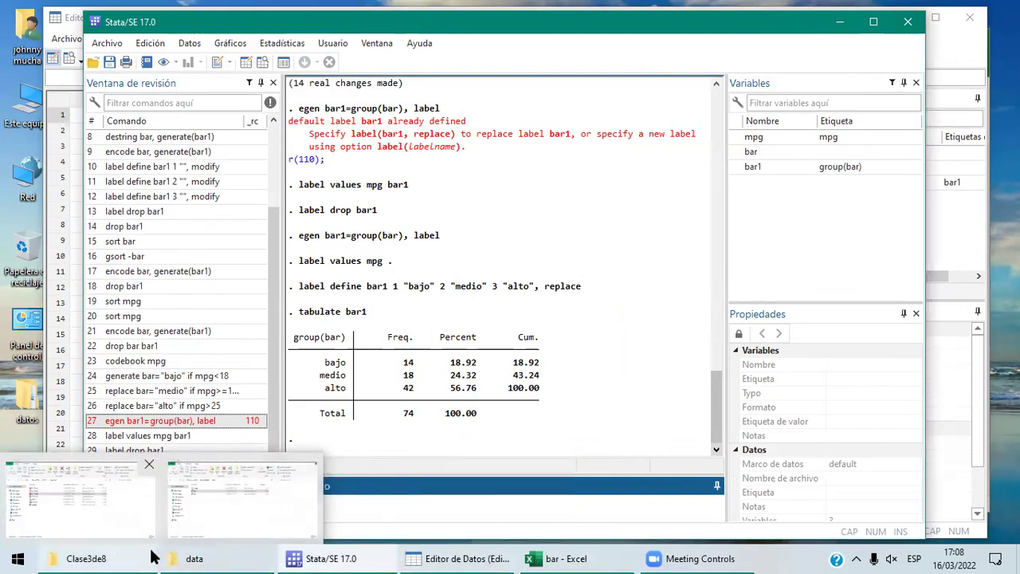
{"action": "left_click", "coordinate": [79, 499]}
{"action": "left_click", "coordinate": [263, 164]}
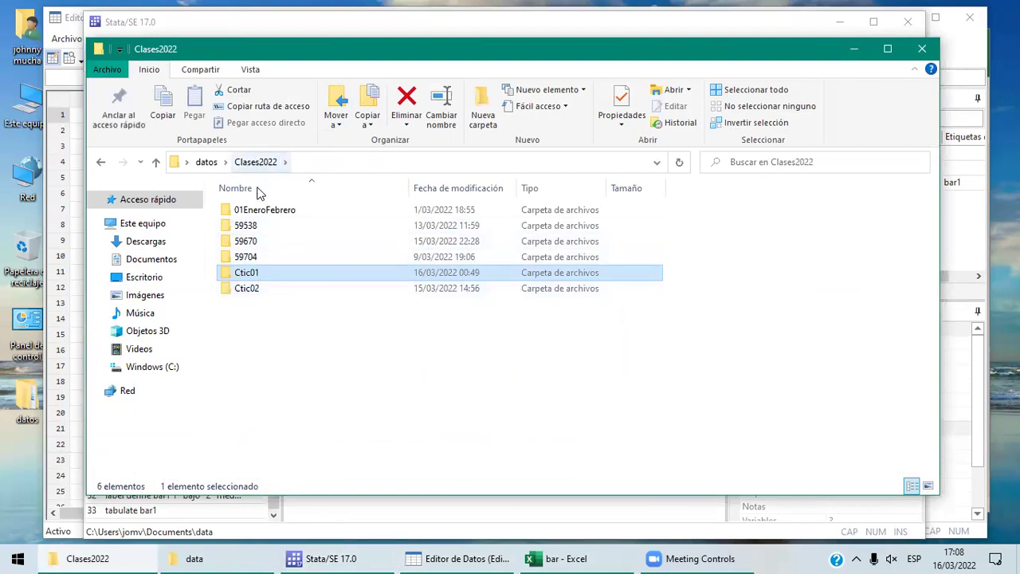
{"action": "double_click", "coordinate": [268, 275]}
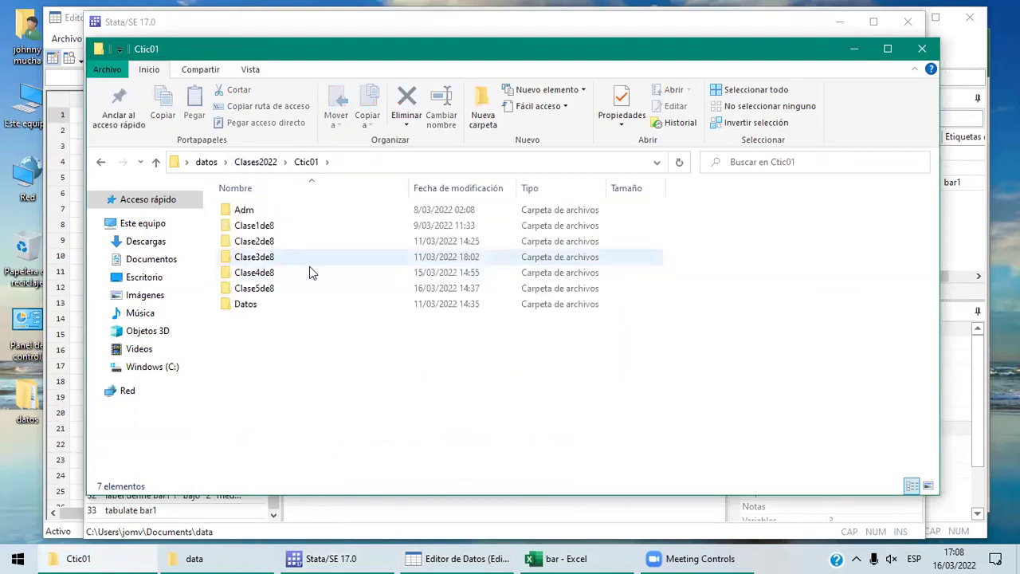
{"action": "double_click", "coordinate": [279, 288]}
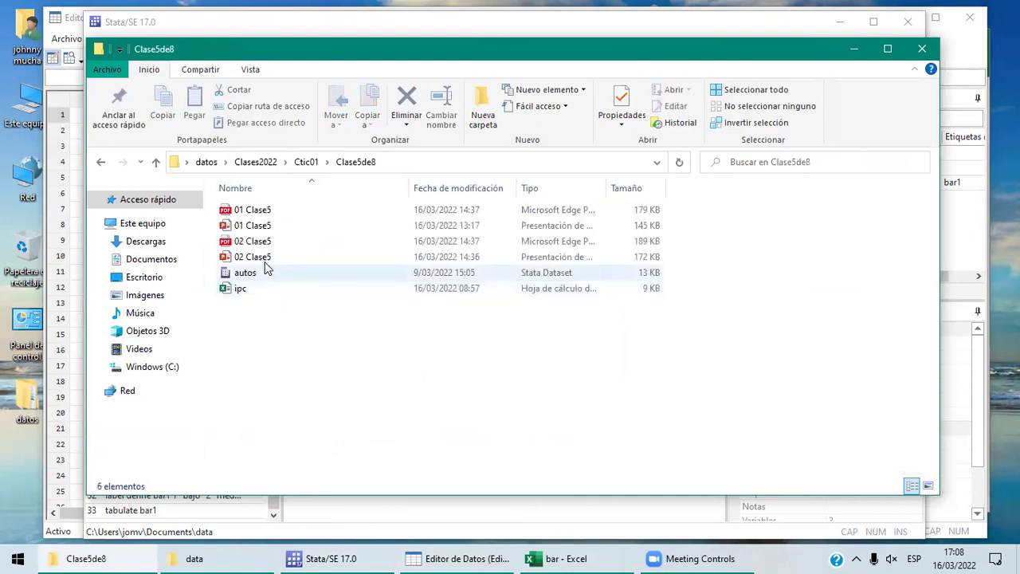
{"action": "double_click", "coordinate": [246, 212]}
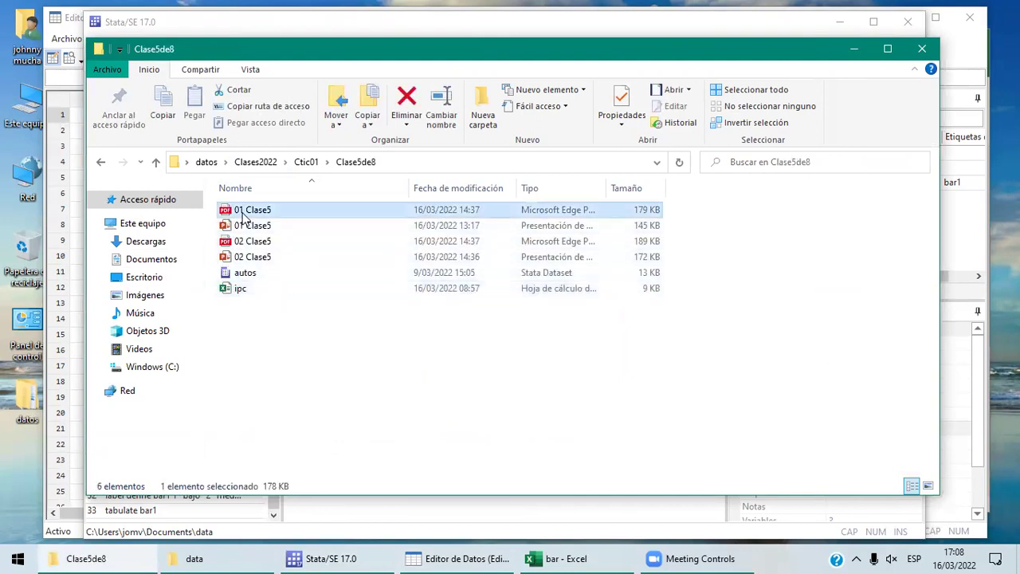
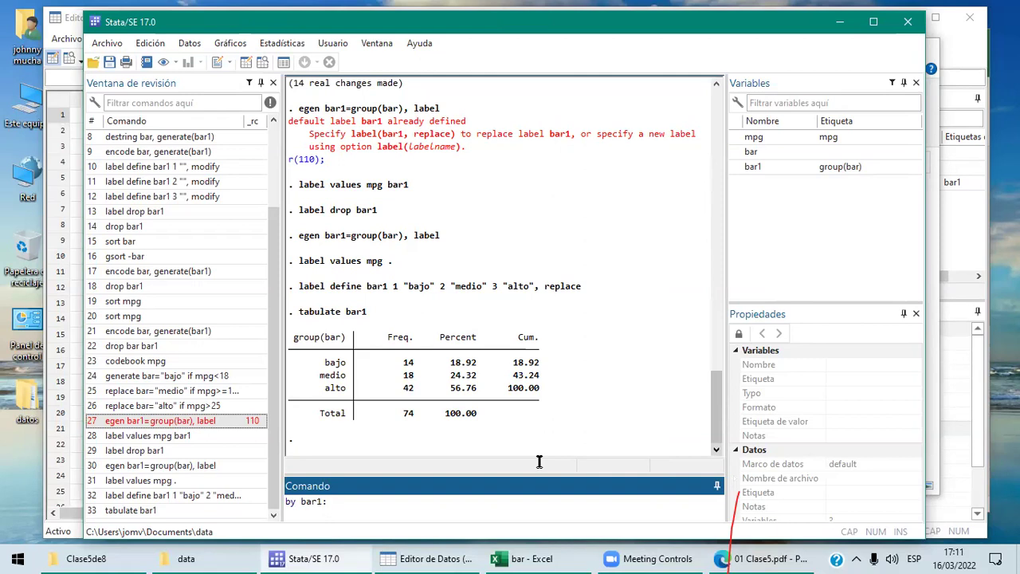
Try to create a running number within each bar1 group with by bar1: correlativo=_n.
{"action": "type", "text": "correlativo=_n"}
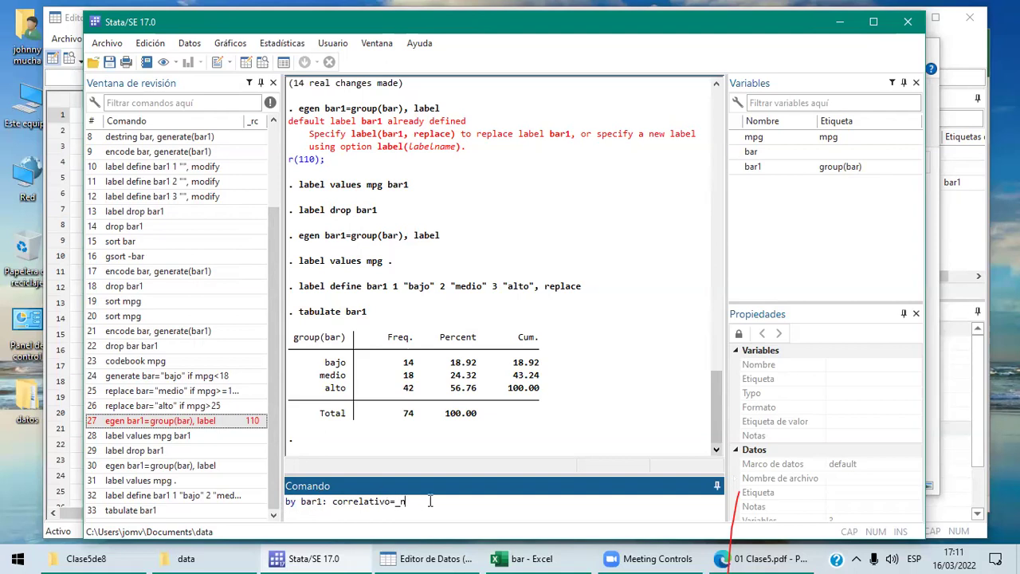
{"action": "key", "text": "Return"}
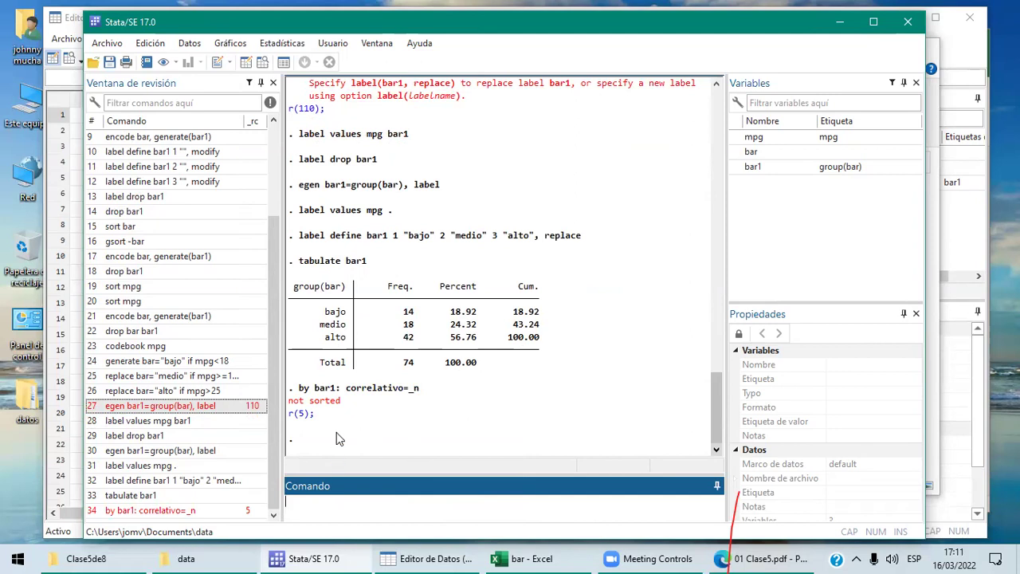
Sort the data with sort bar1 and rerun the earlier command by bar1: correlativo=_n.
{"action": "type", "text": "sort bar1"}
{"action": "key", "text": "Return"}
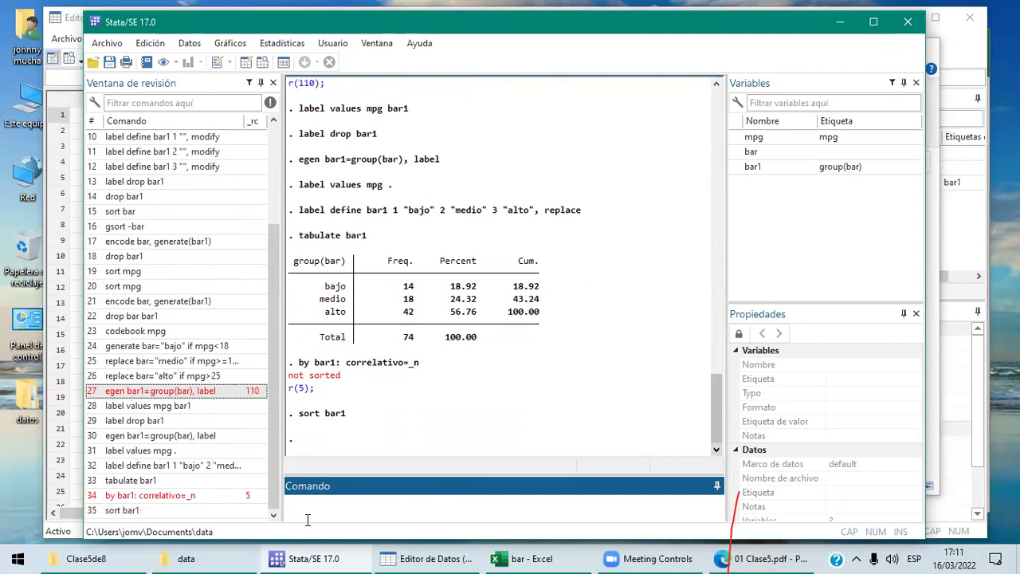
{"action": "left_click", "coordinate": [196, 496]}
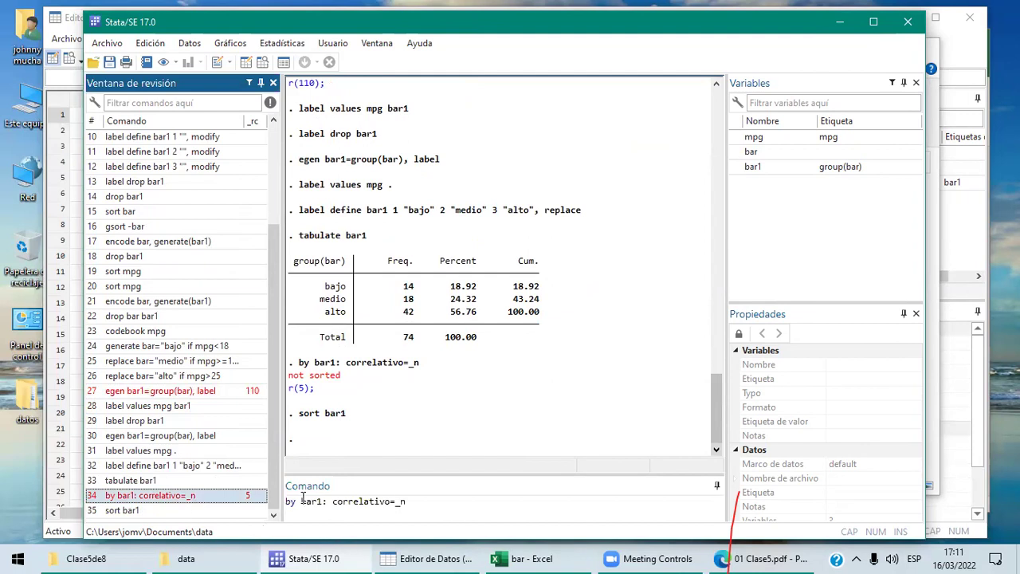
{"action": "key", "text": "Return"}
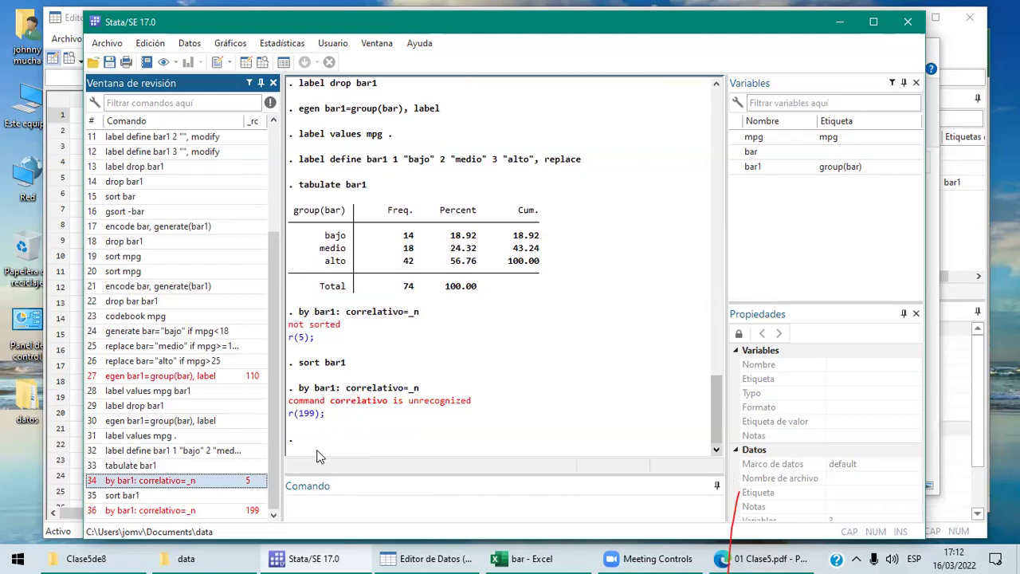
Generate the running number correlativo within each bar1 group with by bar1: gen correlativo=_n.
{"action": "left_click", "coordinate": [182, 482]}
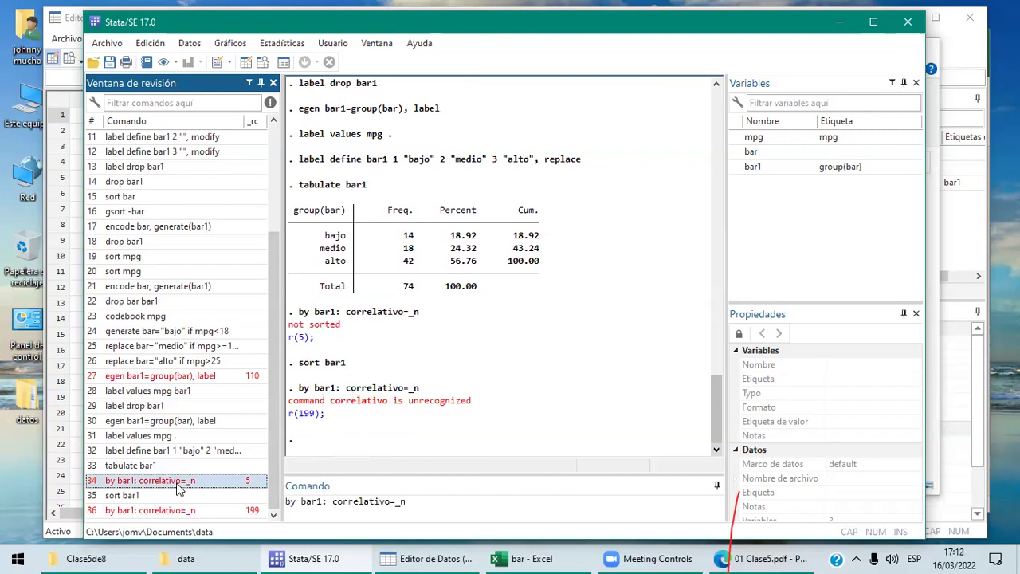
{"action": "left_click", "coordinate": [334, 504]}
{"action": "type", "text": "gen"}
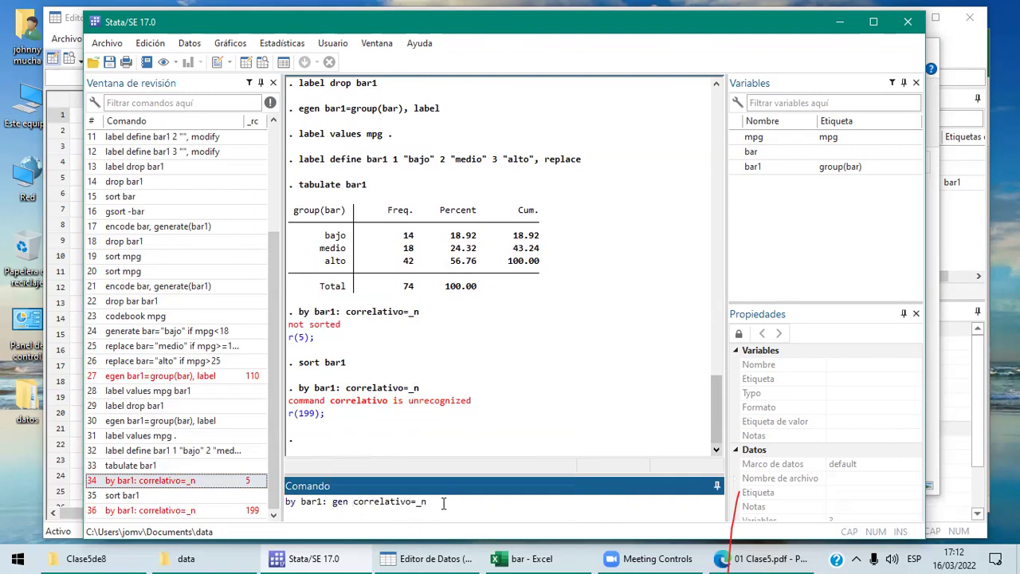
{"action": "key", "text": "Return"}
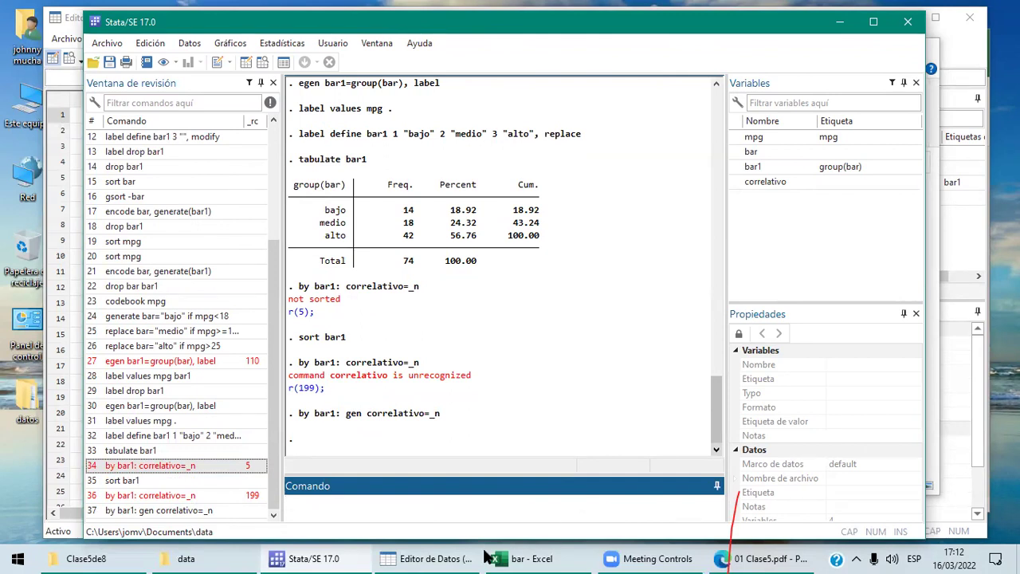
Compare the bar and bar1 columns in the Data Editor and drop the text variable bar from the dataset.
{"action": "left_click", "coordinate": [430, 559]}
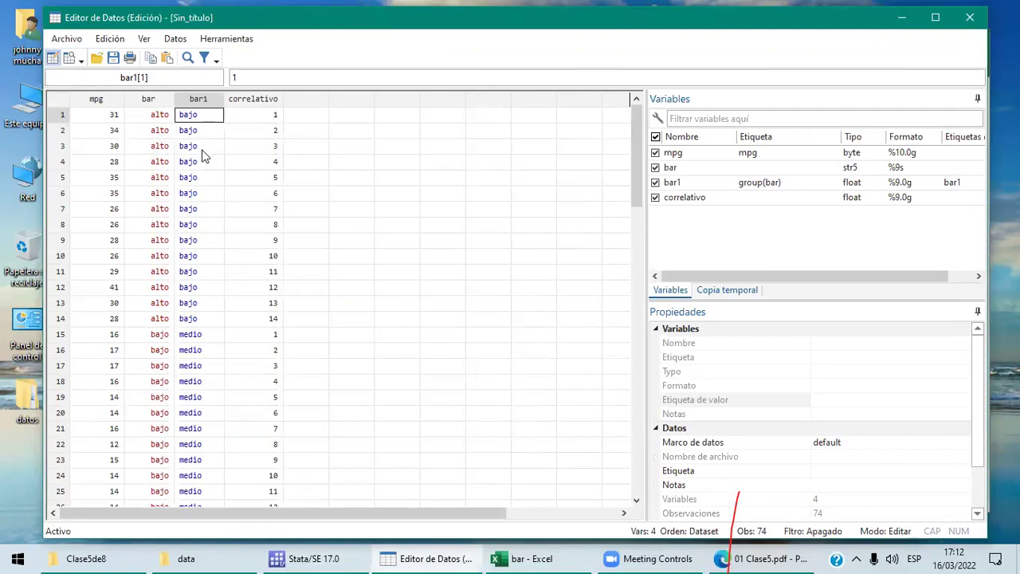
{"action": "left_click", "coordinate": [149, 99]}
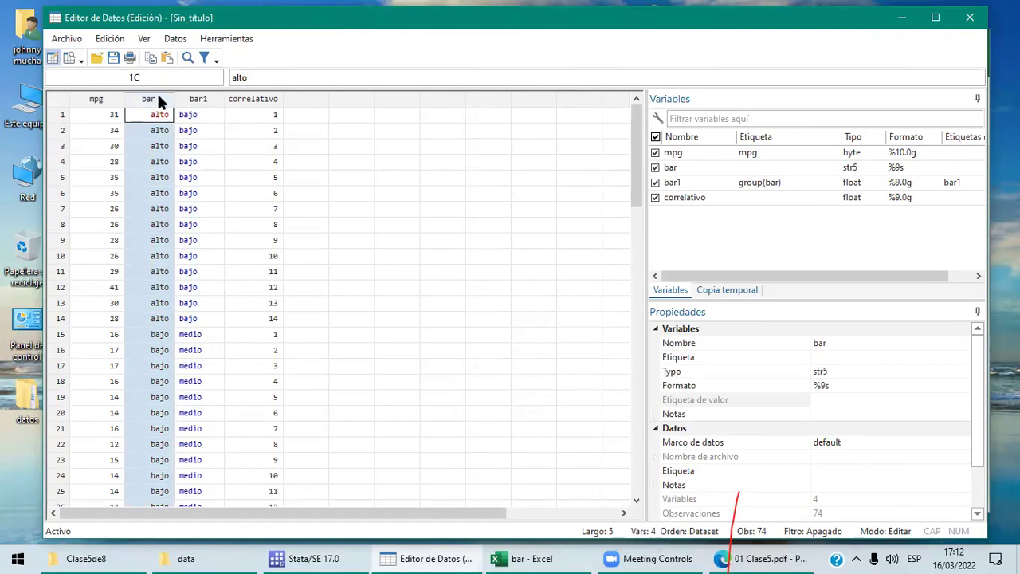
{"action": "left_click", "coordinate": [200, 114]}
{"action": "left_click", "coordinate": [161, 116]}
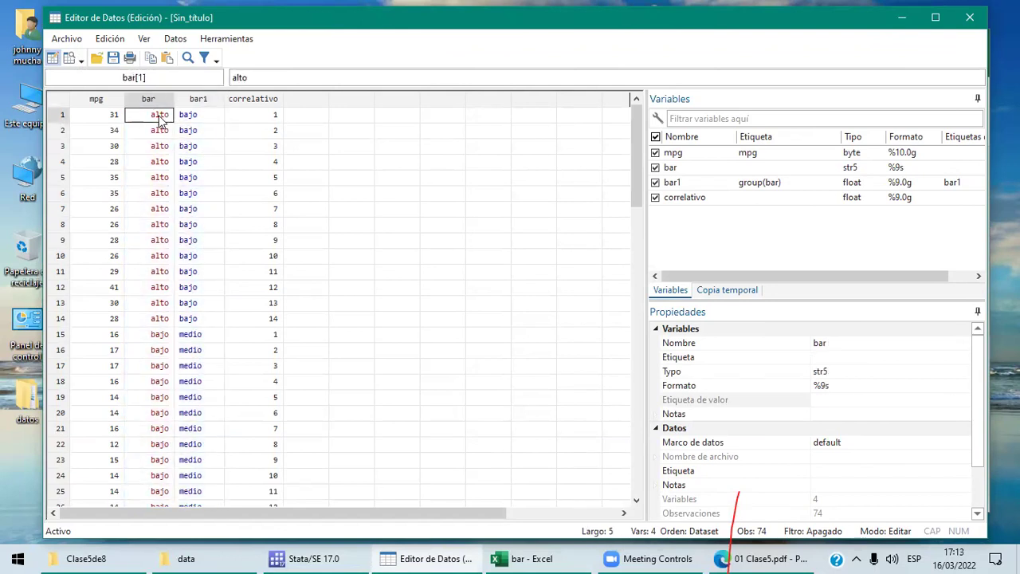
{"action": "left_click", "coordinate": [204, 102]}
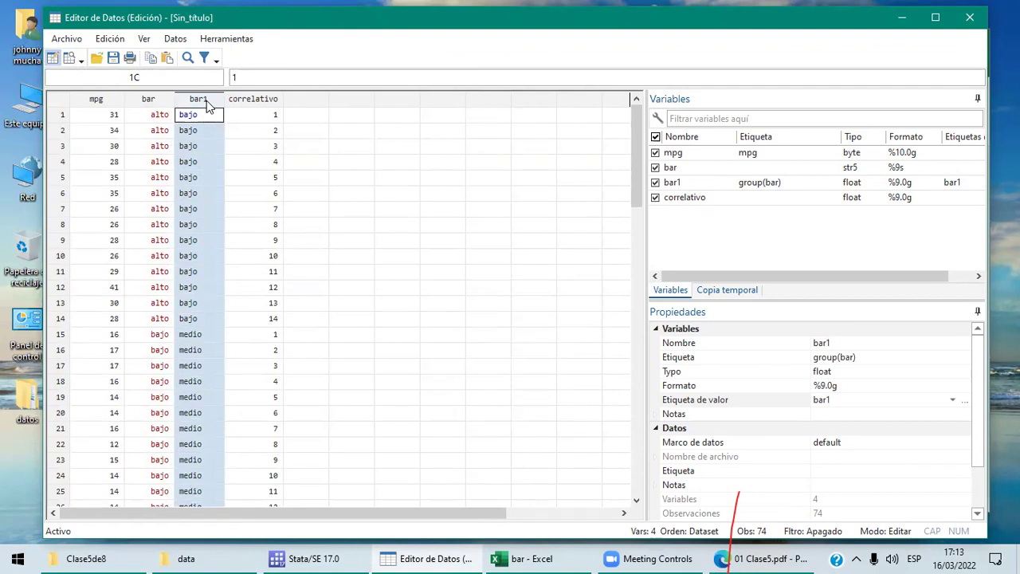
{"action": "left_click", "coordinate": [164, 102]}
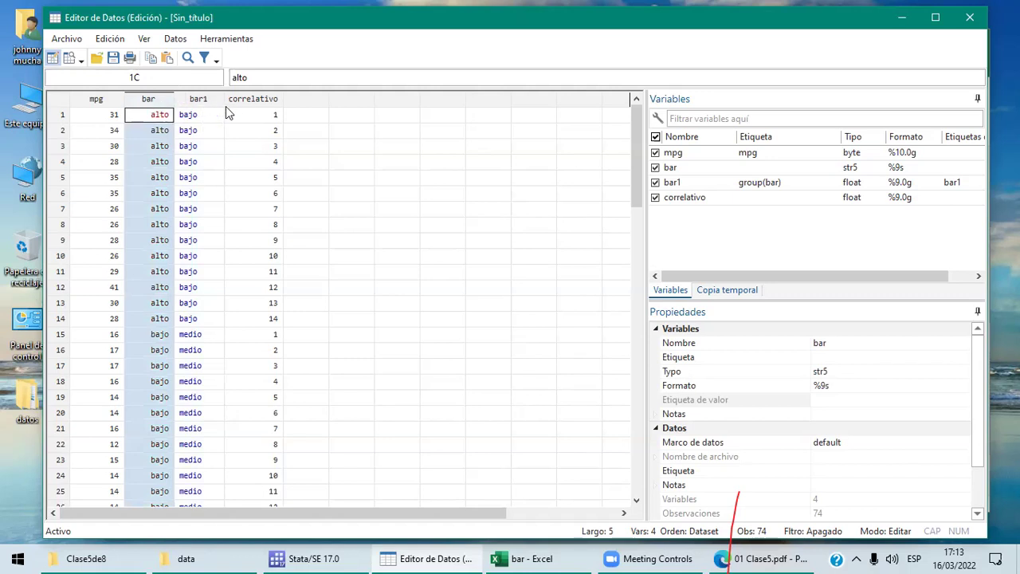
{"action": "key", "text": "Delete"}
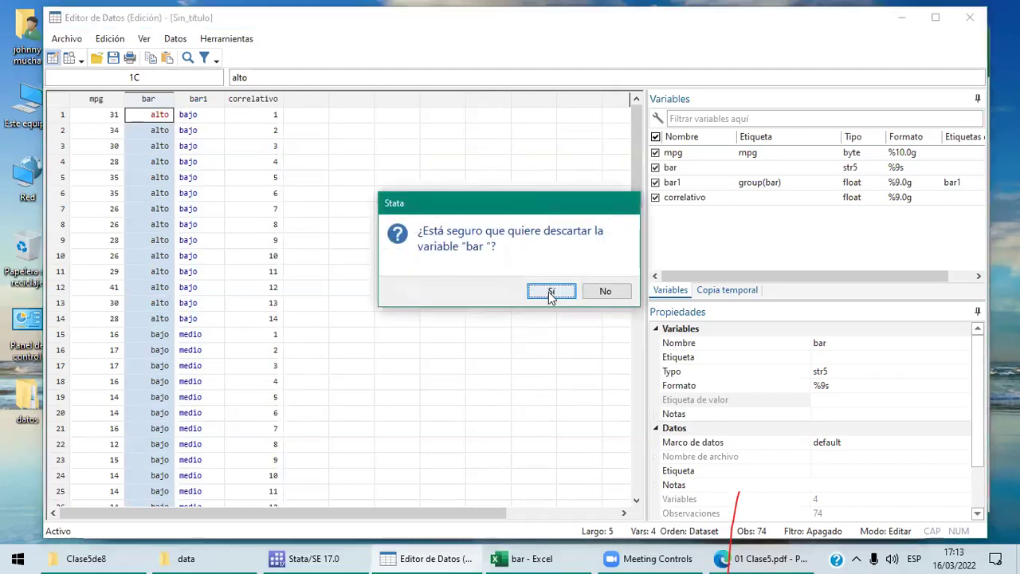
{"action": "left_click", "coordinate": [550, 294]}
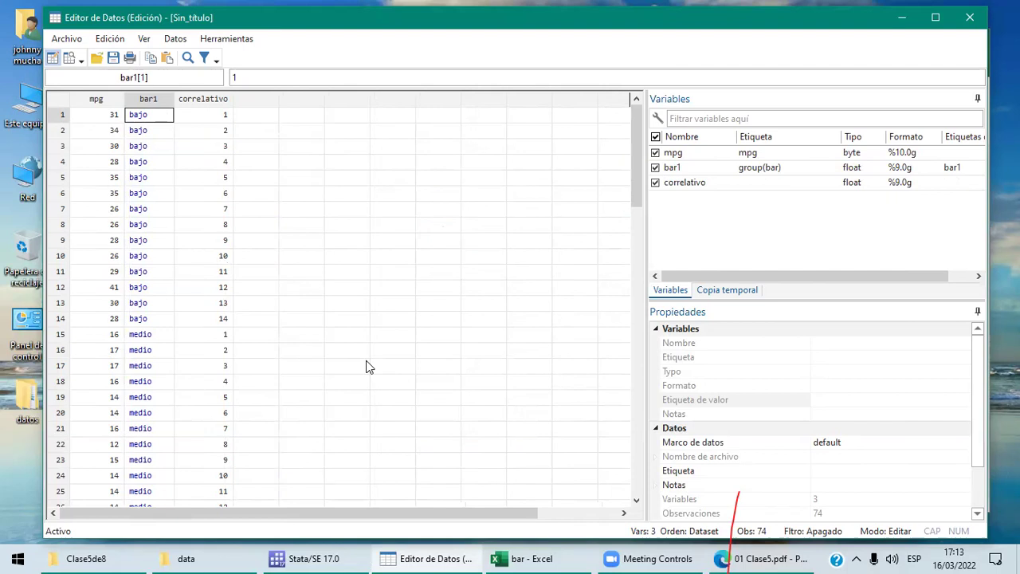
Review the correlativo numbering across the bar1 groups, and drop the variables correlativo and bar1 in the Data Editor.
{"action": "left_click", "coordinate": [636, 499]}
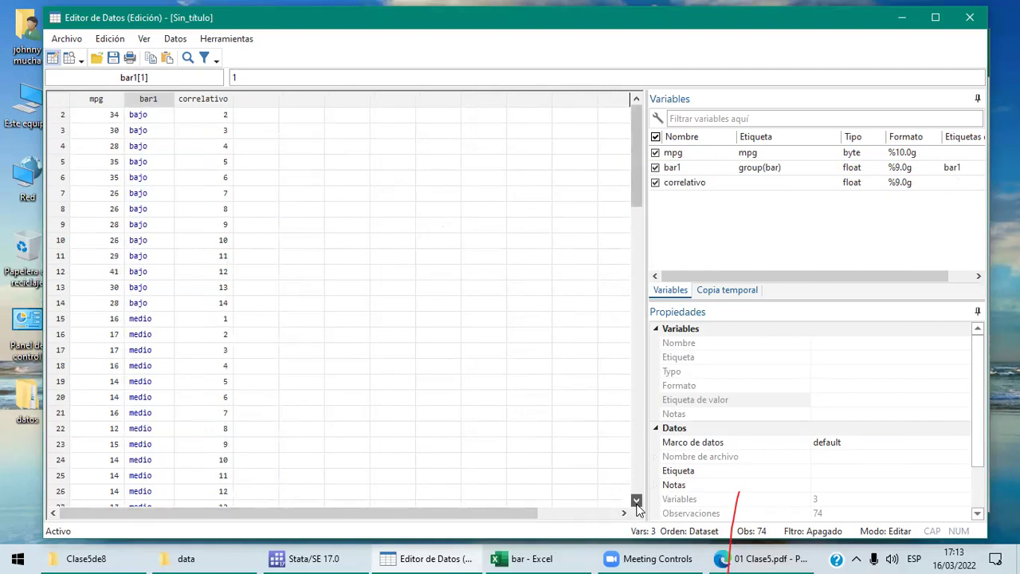
{"action": "left_click_drag", "start_coordinate": [636, 500], "coordinate": [637, 500]}
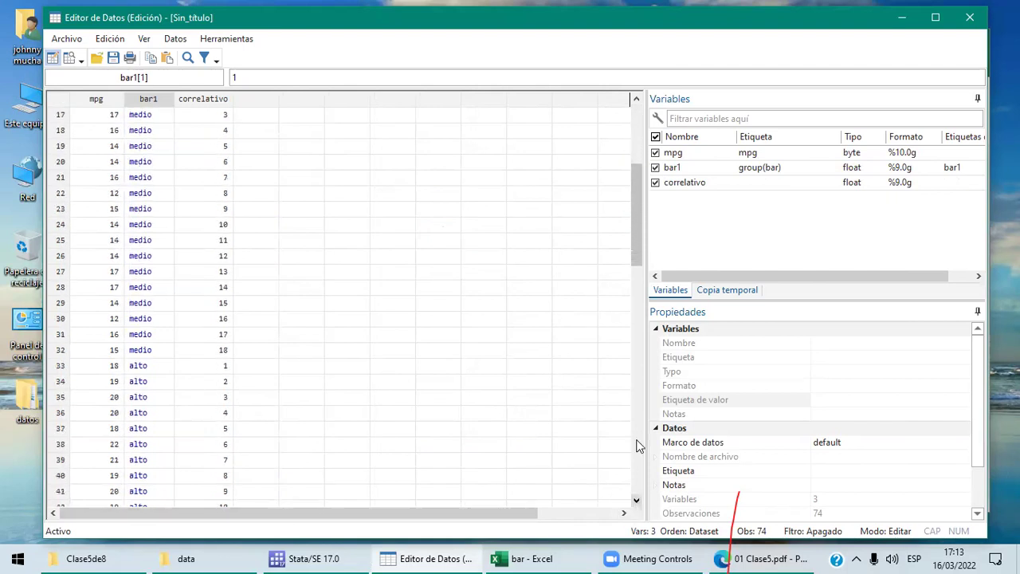
{"action": "left_click", "coordinate": [640, 121]}
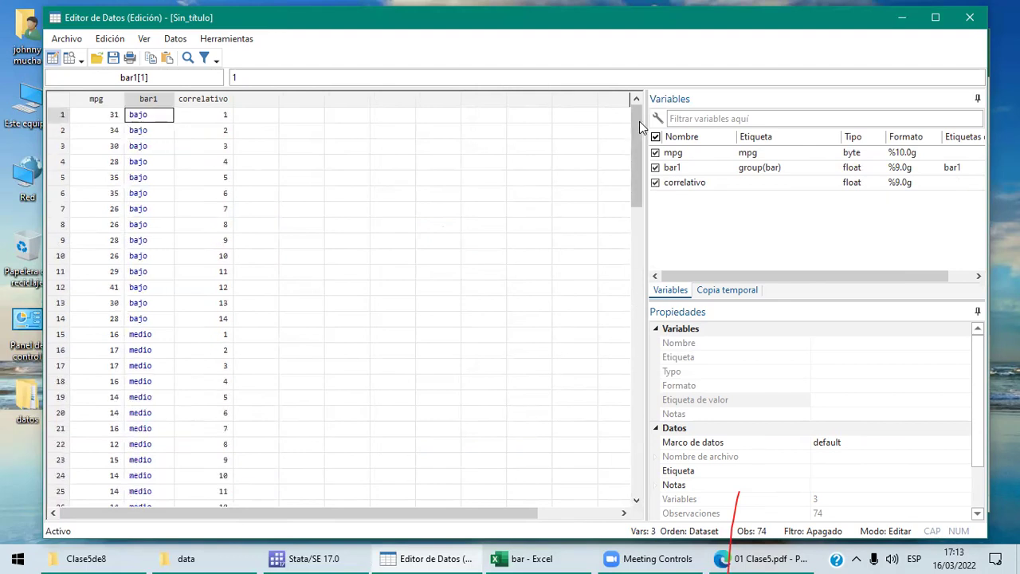
{"action": "left_click", "coordinate": [348, 557]}
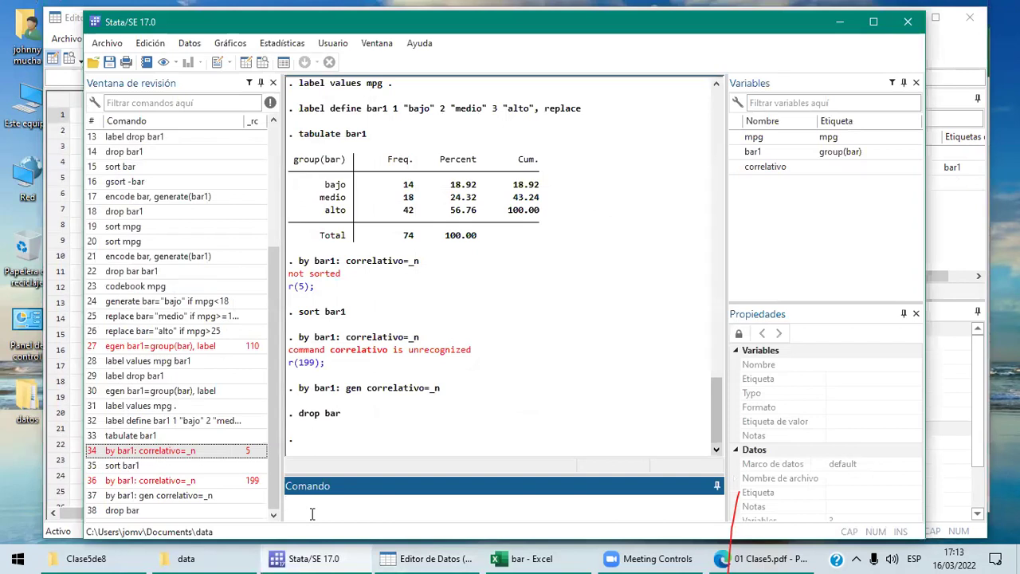
{"action": "left_click", "coordinate": [443, 556]}
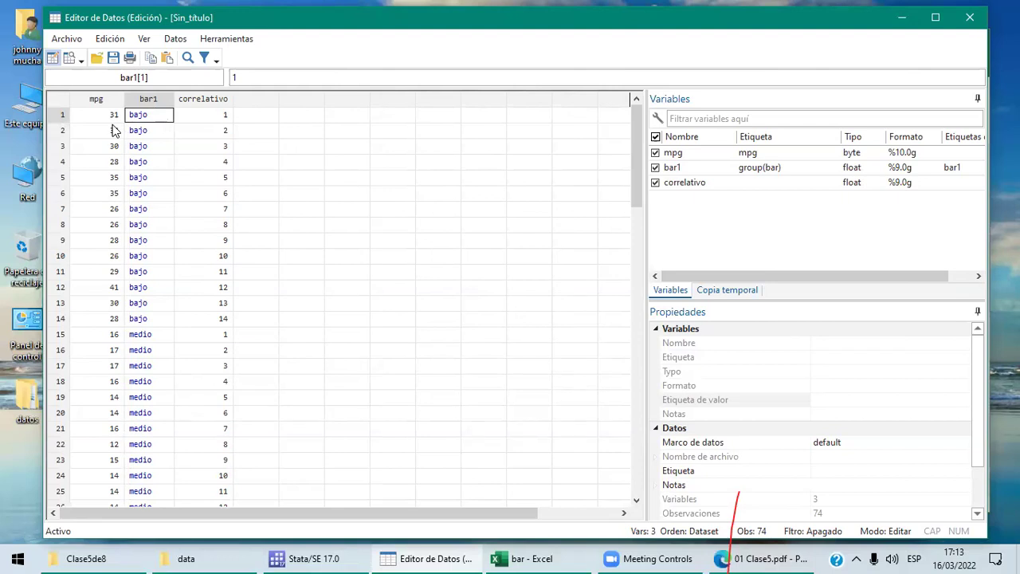
{"action": "left_click", "coordinate": [206, 101]}
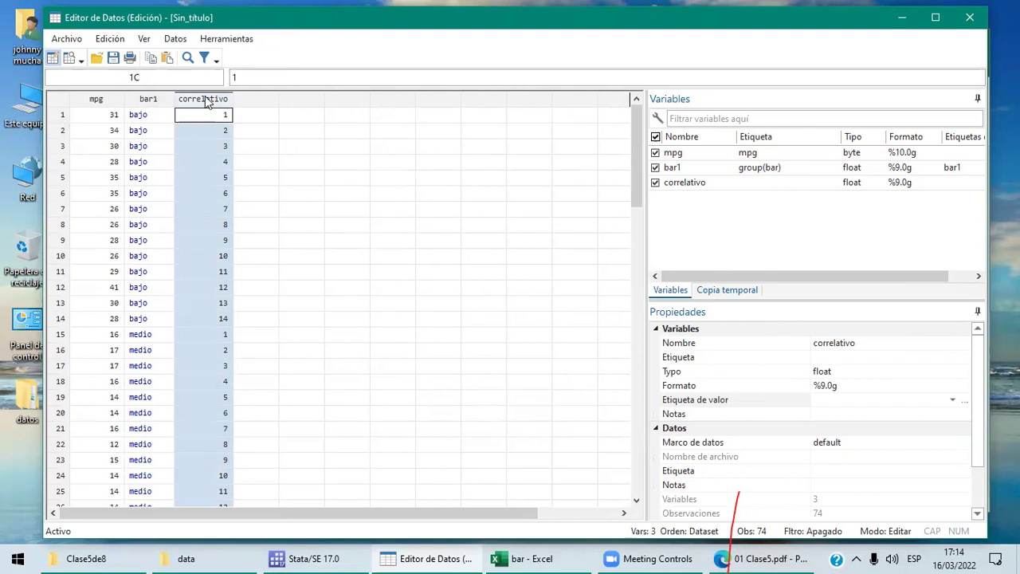
{"action": "key", "text": "Delete"}
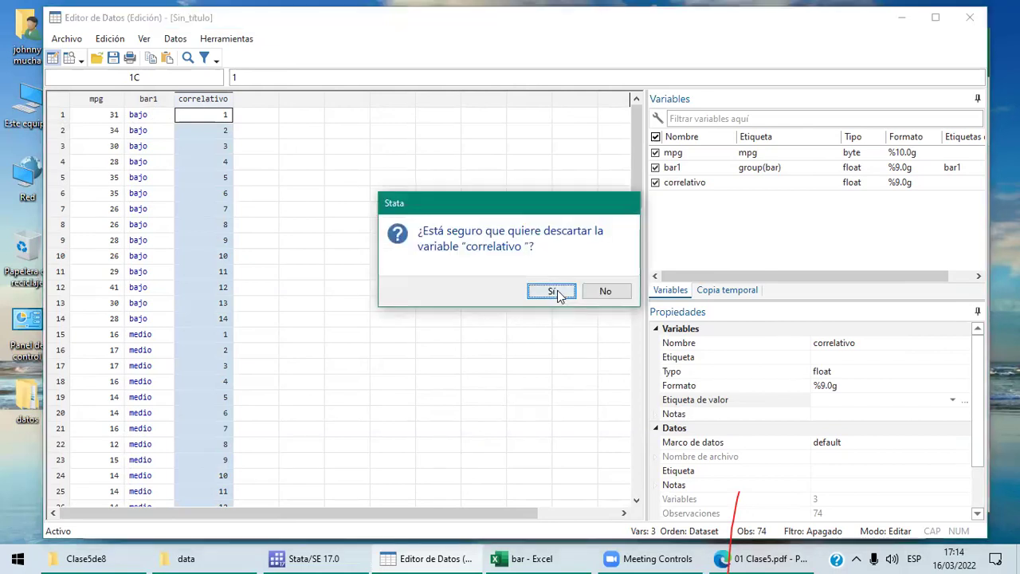
{"action": "left_click", "coordinate": [557, 292]}
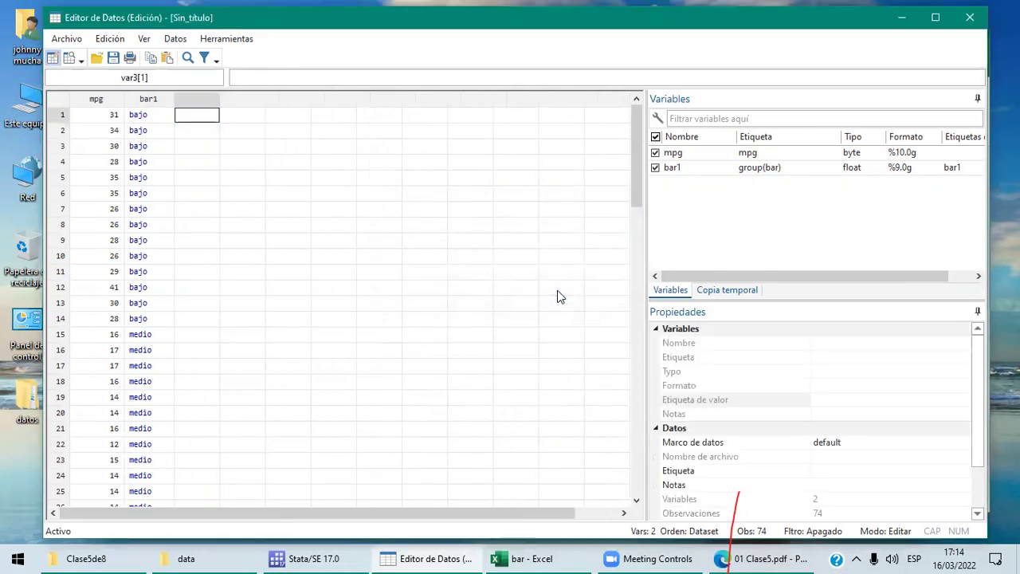
{"action": "left_click", "coordinate": [151, 102]}
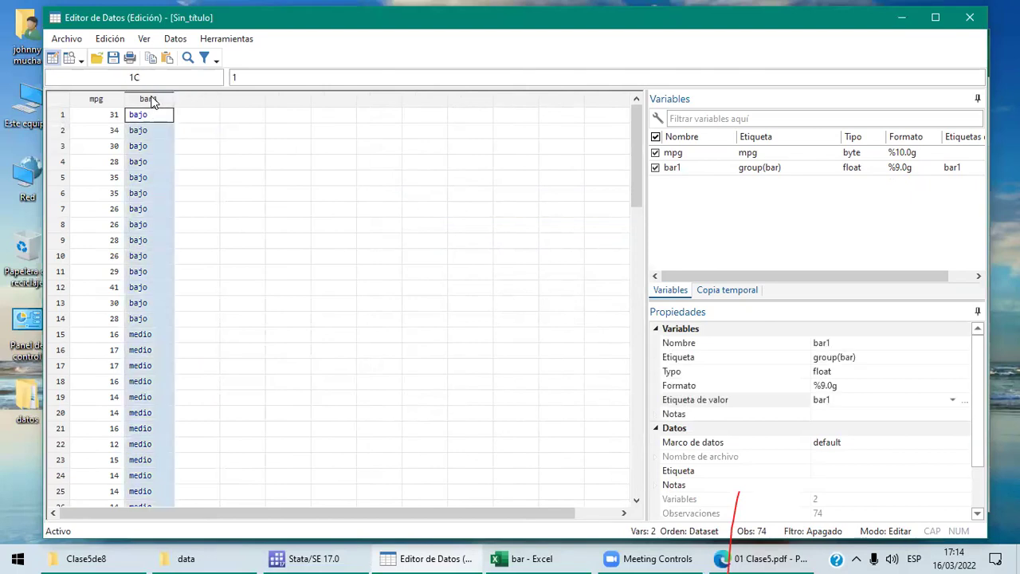
{"action": "key", "text": "Delete"}
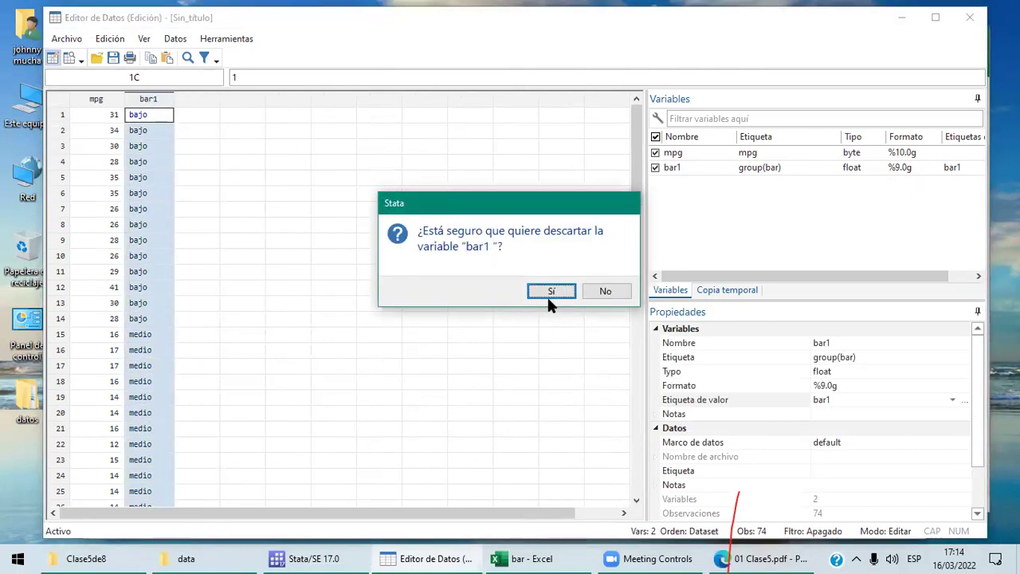
{"action": "left_click", "coordinate": [548, 295]}
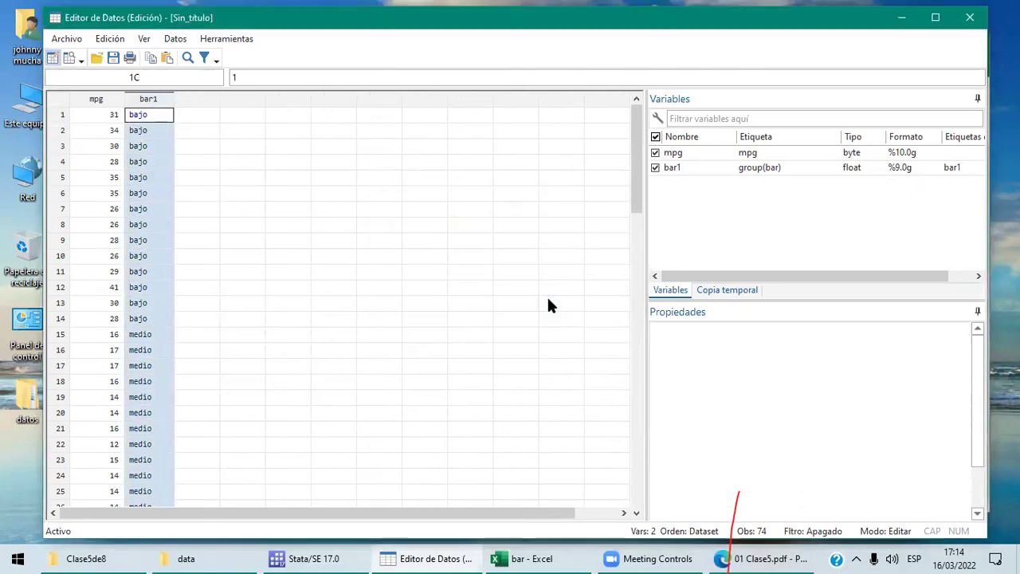
Remove the value label definition bar1 through mpg's value label management.
{"action": "left_click", "coordinate": [100, 100]}
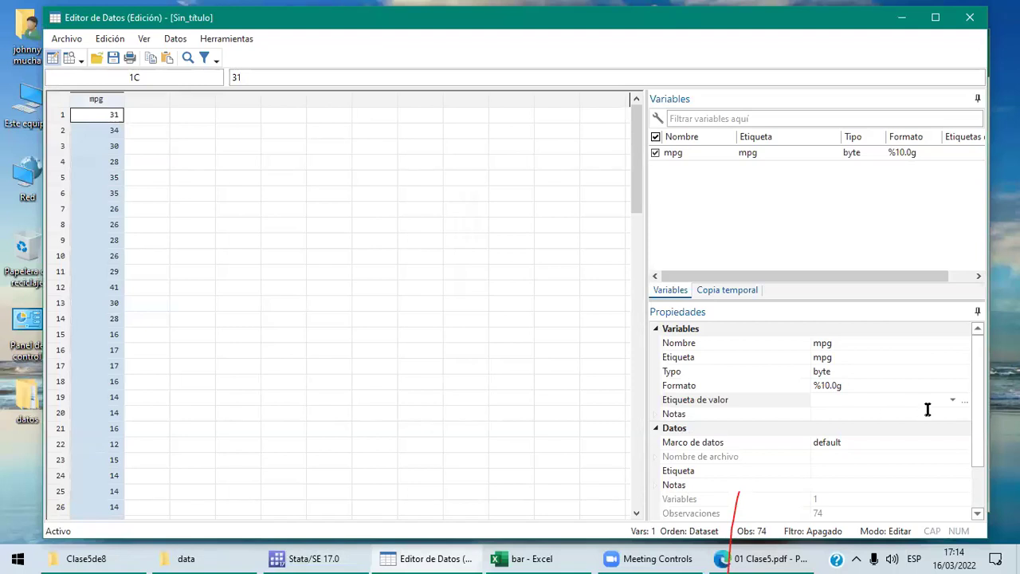
{"action": "left_click", "coordinate": [960, 407]}
{"action": "left_click", "coordinate": [963, 403]}
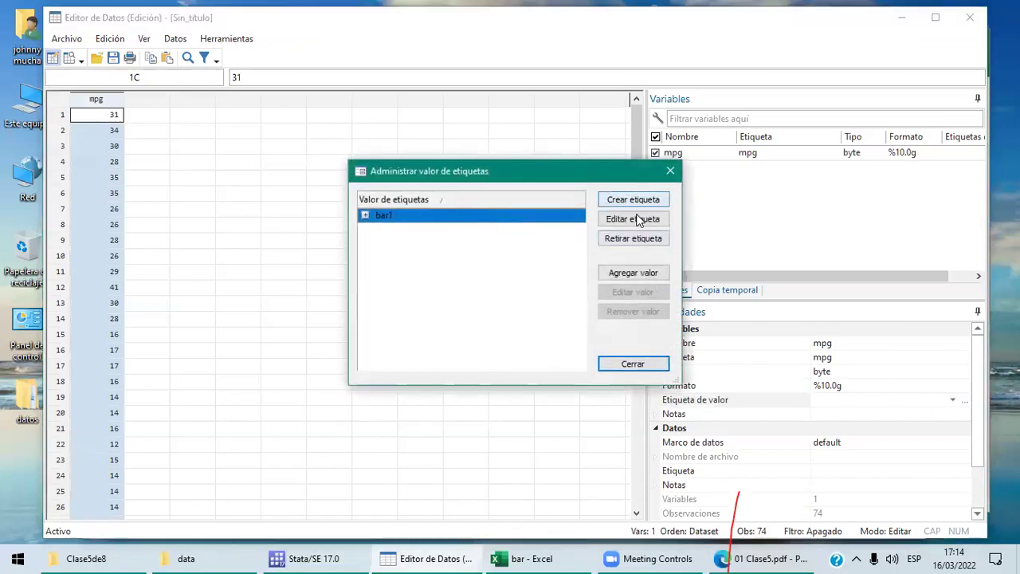
{"action": "left_click", "coordinate": [635, 242]}
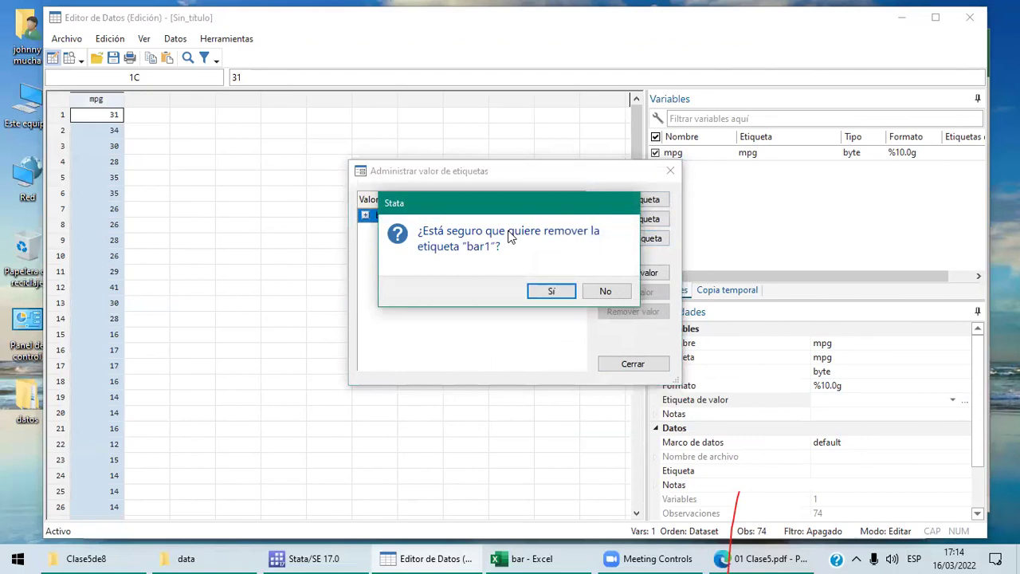
{"action": "left_click", "coordinate": [552, 292]}
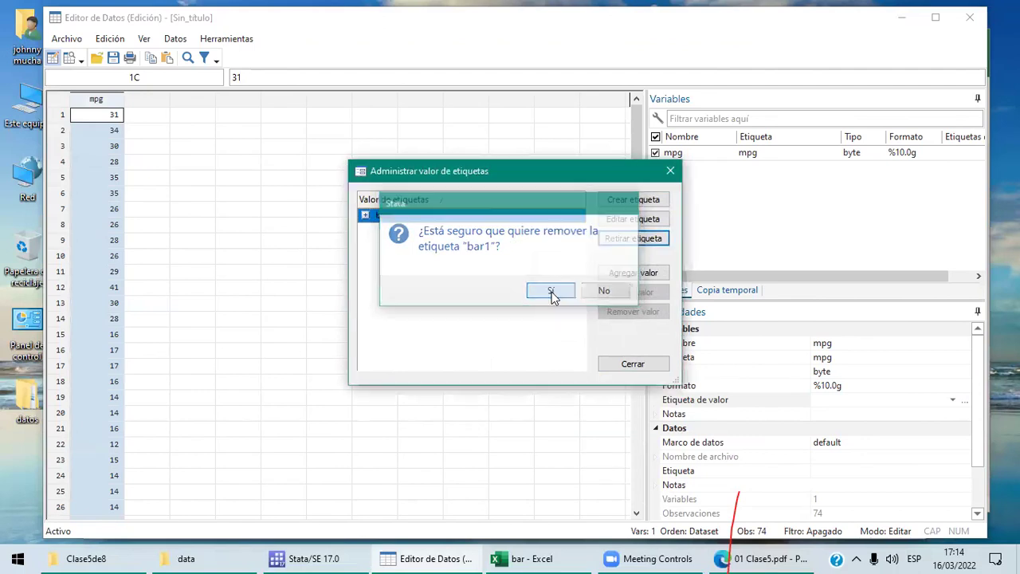
{"action": "left_click", "coordinate": [626, 364]}
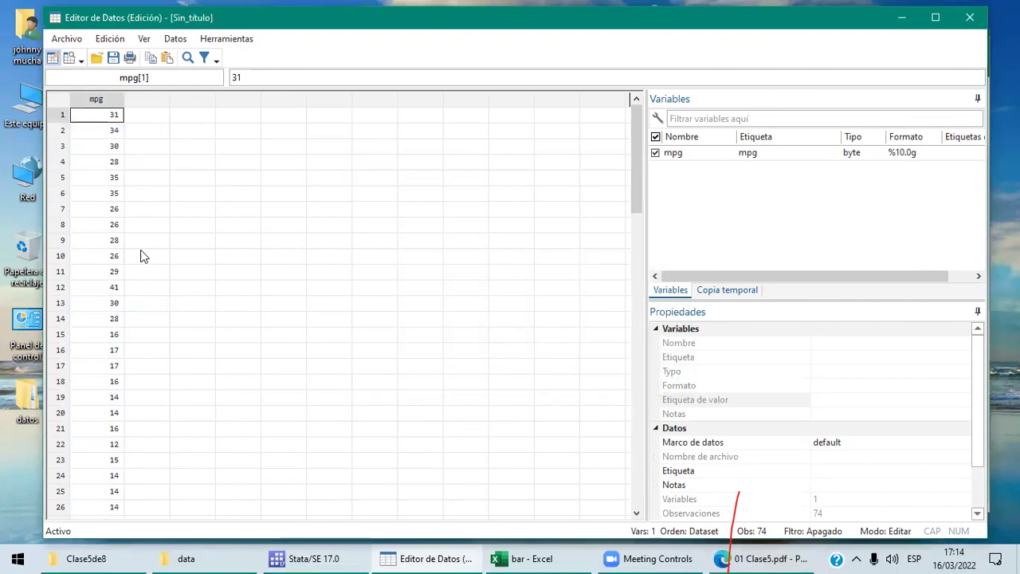
Return to the main Stata window and sort the dataset with sort mpg.
{"action": "left_click", "coordinate": [346, 555]}
{"action": "left_click", "coordinate": [415, 504]}
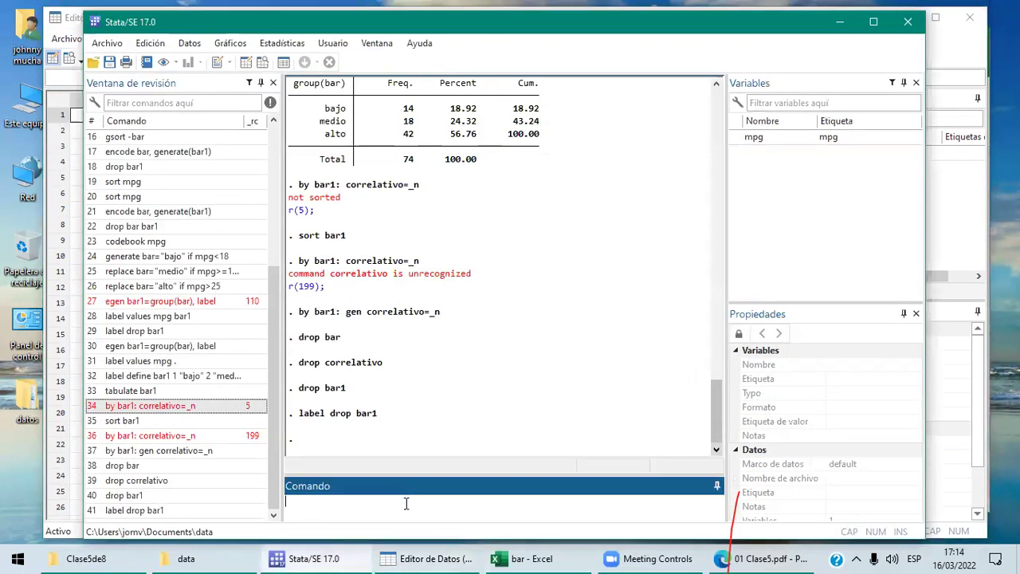
{"action": "type", "text": "sort mpg"}
{"action": "key", "text": "Return"}
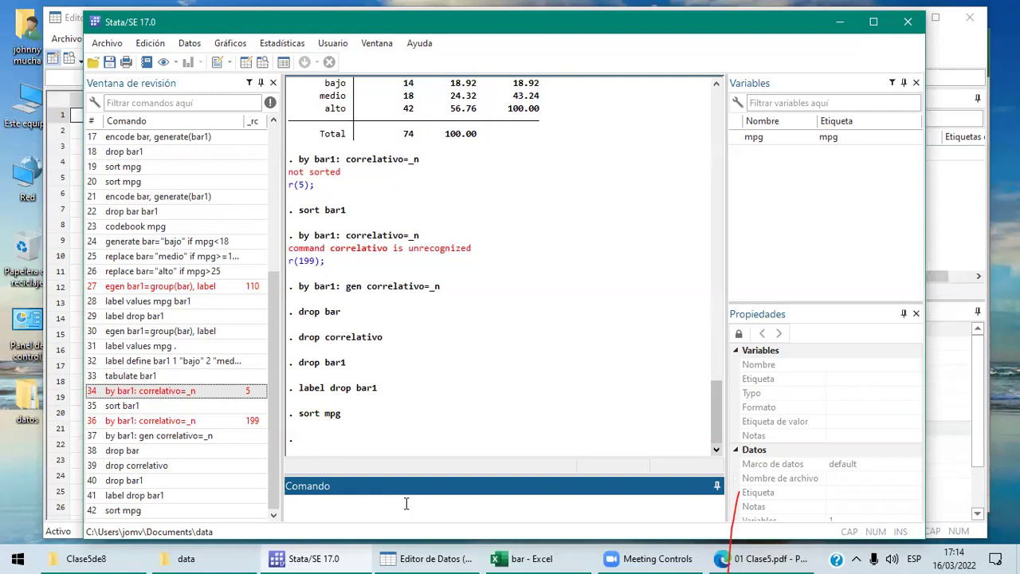
Produce the descriptive summary of the variable with codebook mpg.
{"action": "key", "text": "alt+Tab"}
{"action": "key", "text": "alt+Tab"}
{"action": "type", "text": "codebook mpg"}
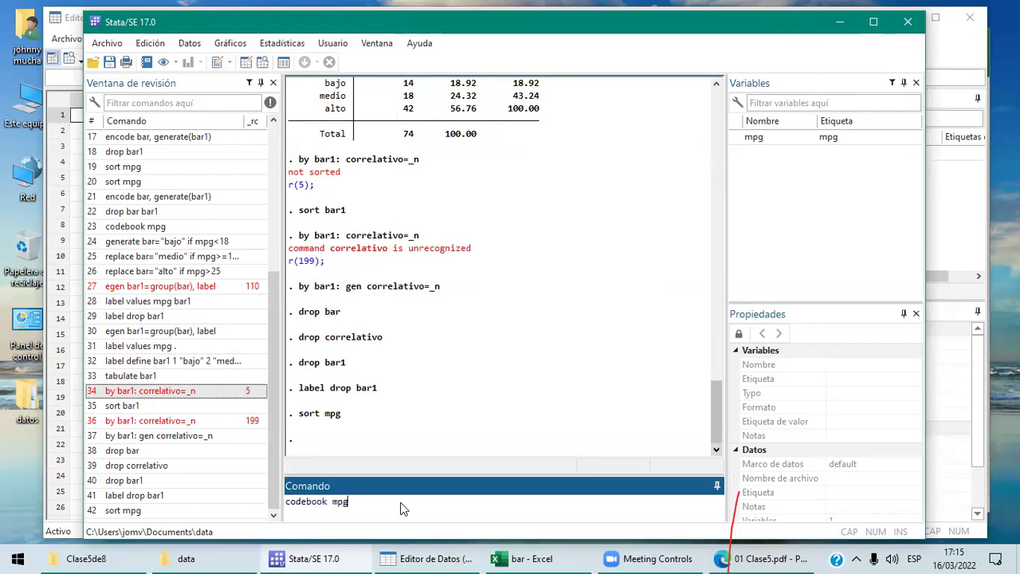
{"action": "key", "text": "Return"}
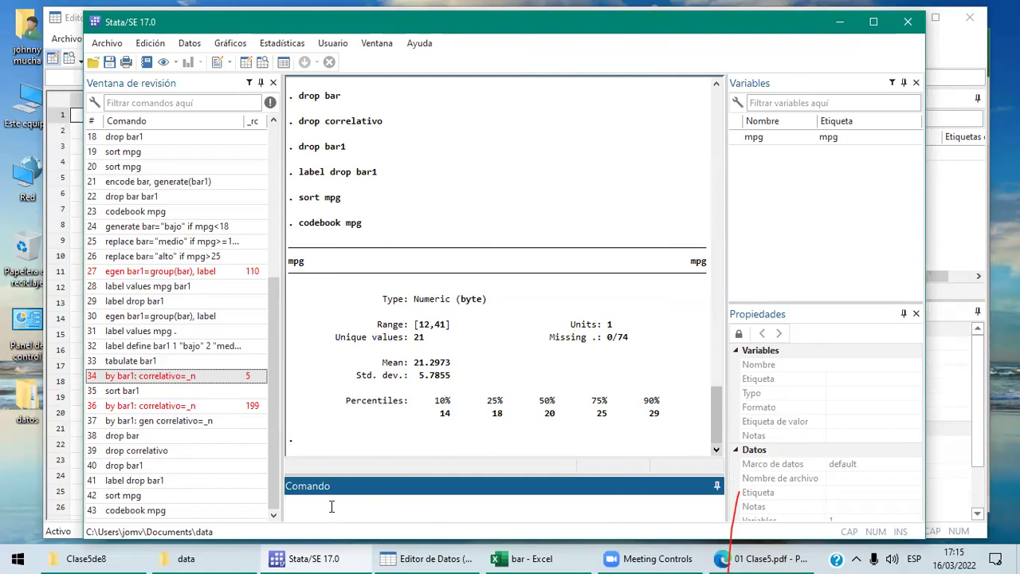
Begin entering a generate command, and check mpg's available value labels in the Data Editor.
{"action": "type", "text": "gene"}
{"action": "left_click", "coordinate": [460, 558]}
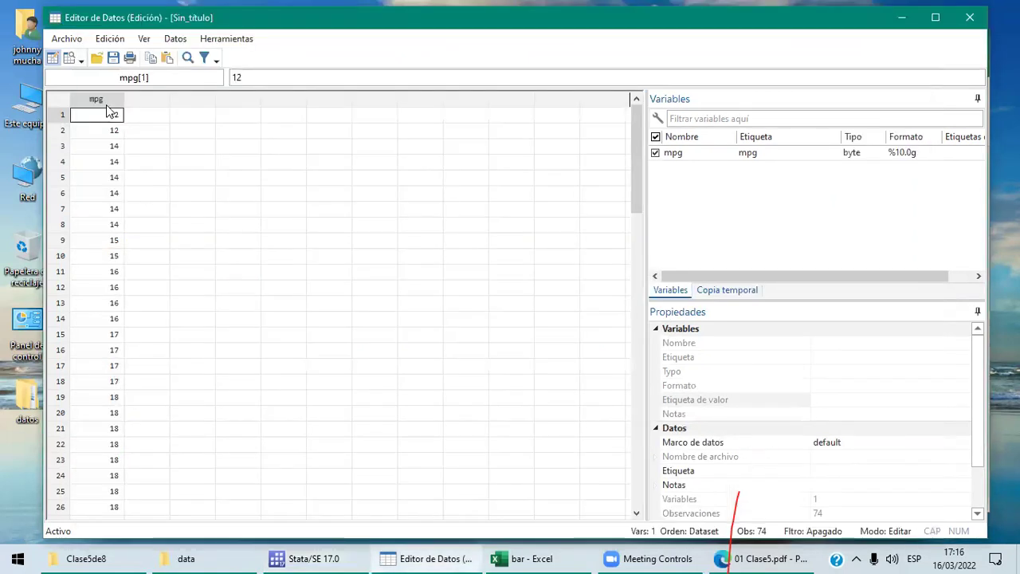
{"action": "left_click", "coordinate": [106, 104]}
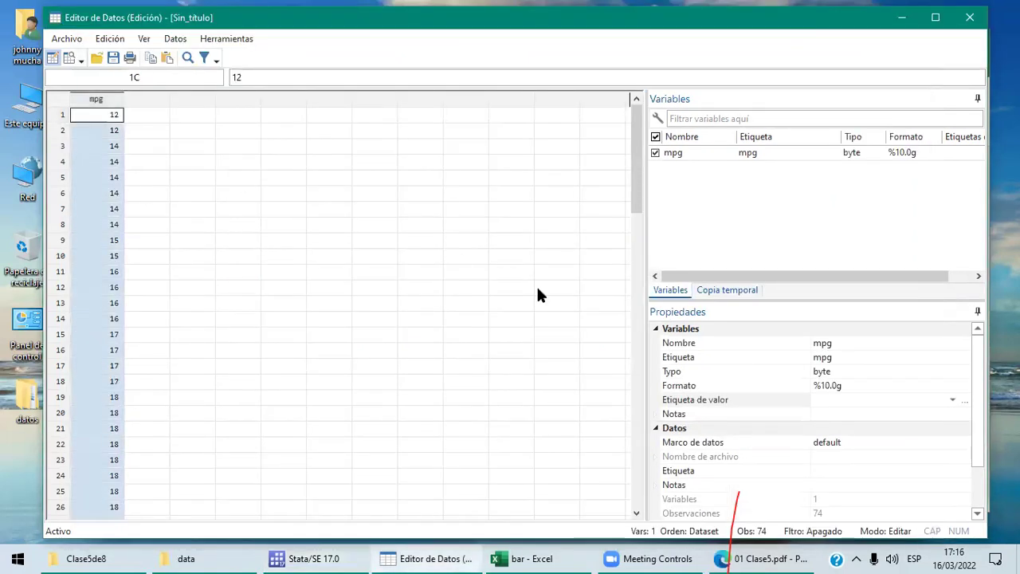
{"action": "left_click", "coordinate": [954, 399]}
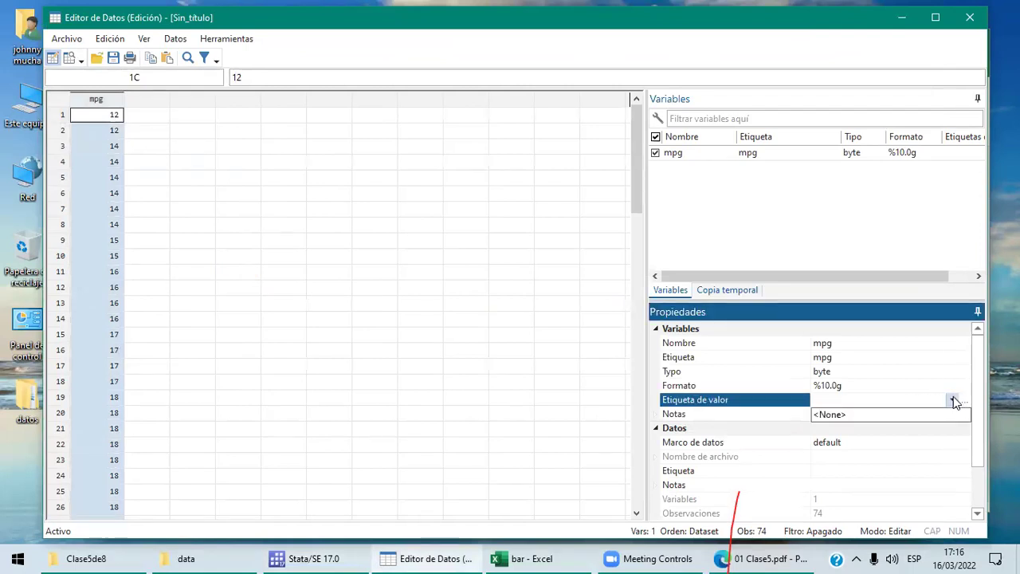
{"action": "left_click", "coordinate": [966, 403]}
{"action": "left_click", "coordinate": [965, 403]}
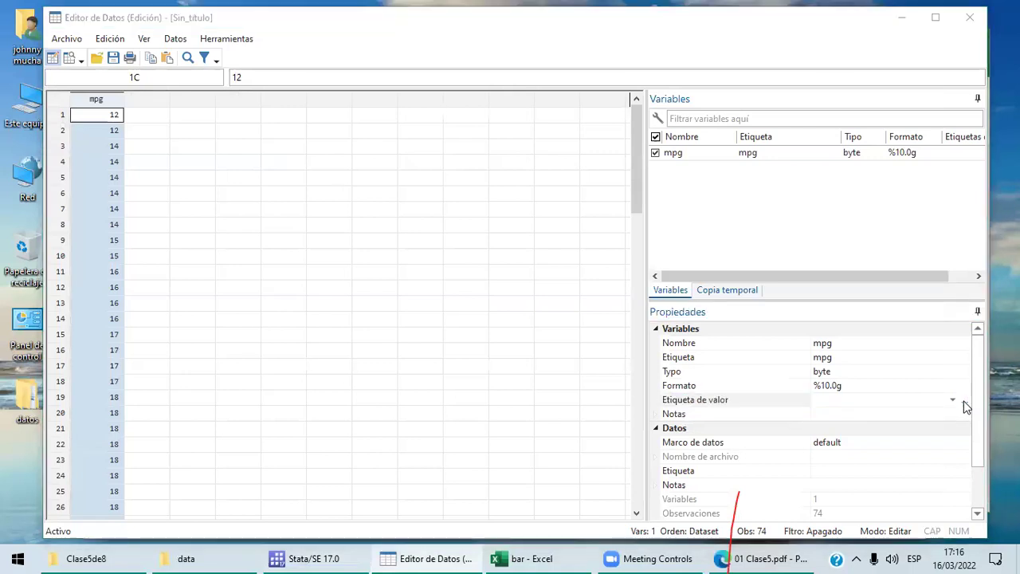
{"action": "left_click", "coordinate": [672, 172]}
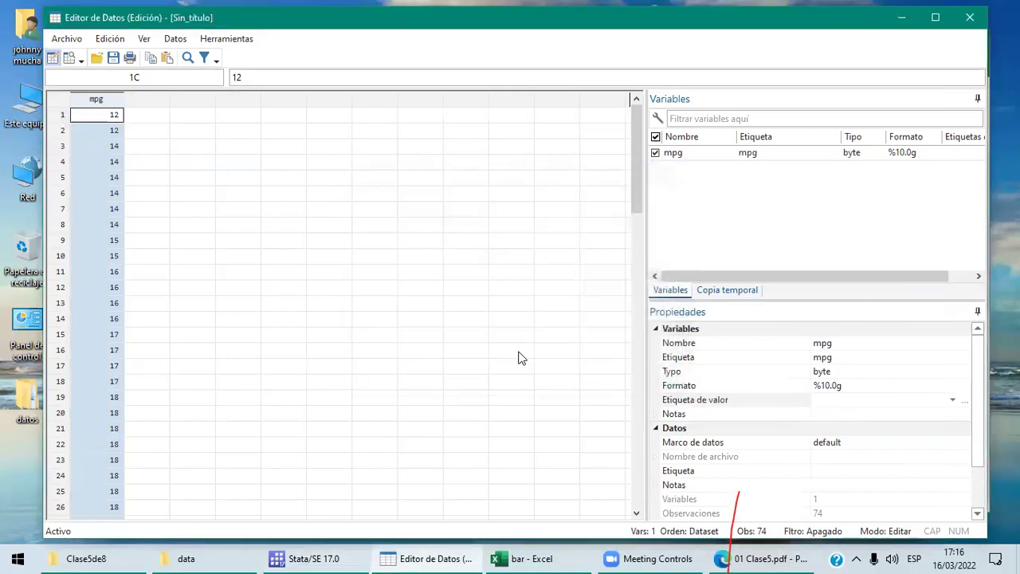
In the main Stata window, run generate bar1=1 if mpg<18, and check the new column in the Data Editor.
{"action": "mouse_move", "coordinate": [344, 556]}
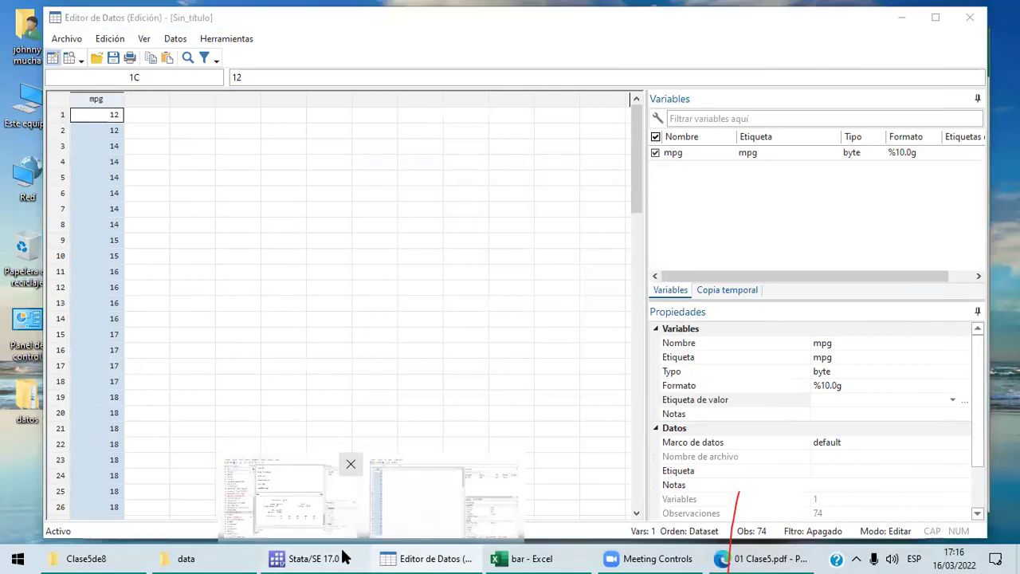
{"action": "left_click", "coordinate": [347, 510]}
{"action": "type", "text": "generate "}
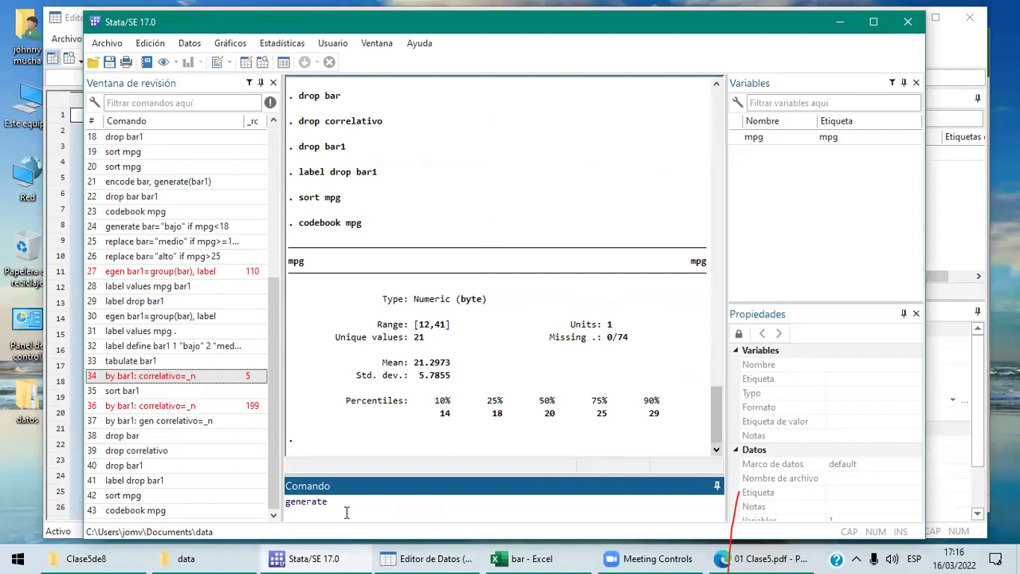
{"action": "type", "text": "bar1"}
{"action": "type", "text": "="}
{"action": "type", "text": "1"}
{"action": "type", "text": " i"}
{"action": "type", "text": "f "}
{"action": "type", "text": "mpg"}
{"action": "type", "text": ">1"}
{"action": "type", "text": "8"}
{"action": "key", "text": "BackSpace"}
{"action": "key", "text": "BackSpace"}
{"action": "key", "text": "BackSpace"}
{"action": "type", "text": "<18"}
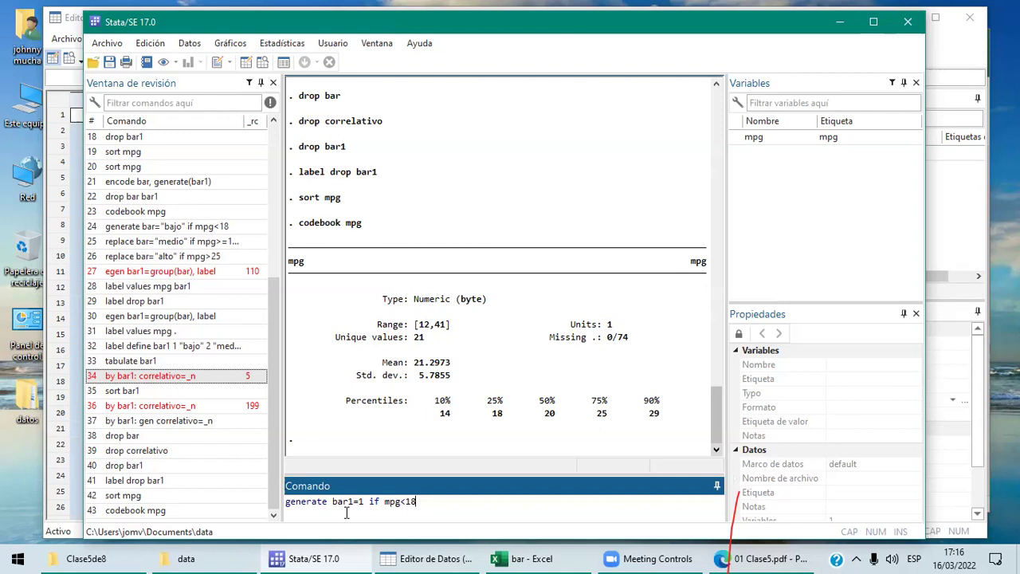
{"action": "key", "text": "Return"}
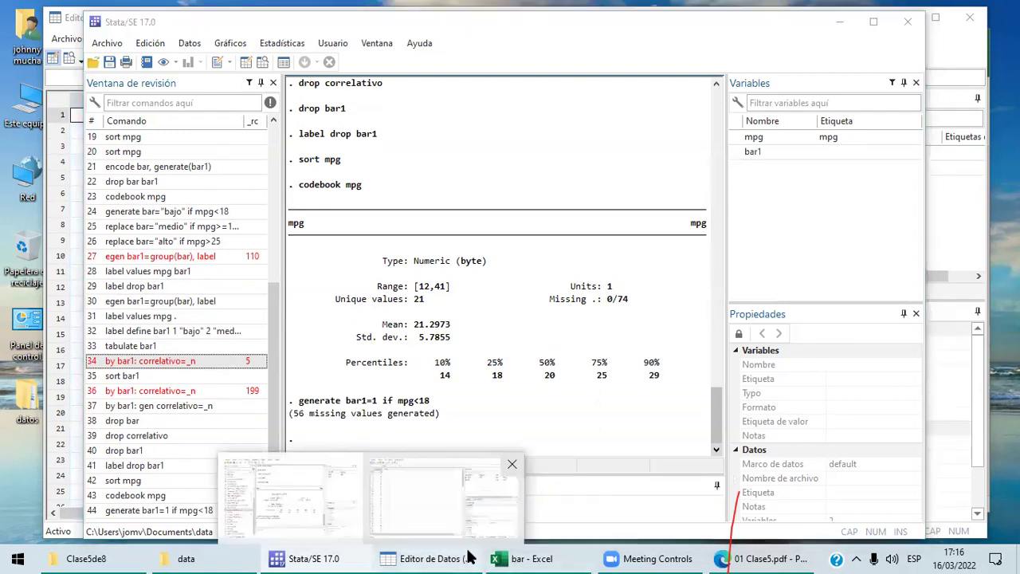
{"action": "left_click", "coordinate": [426, 558]}
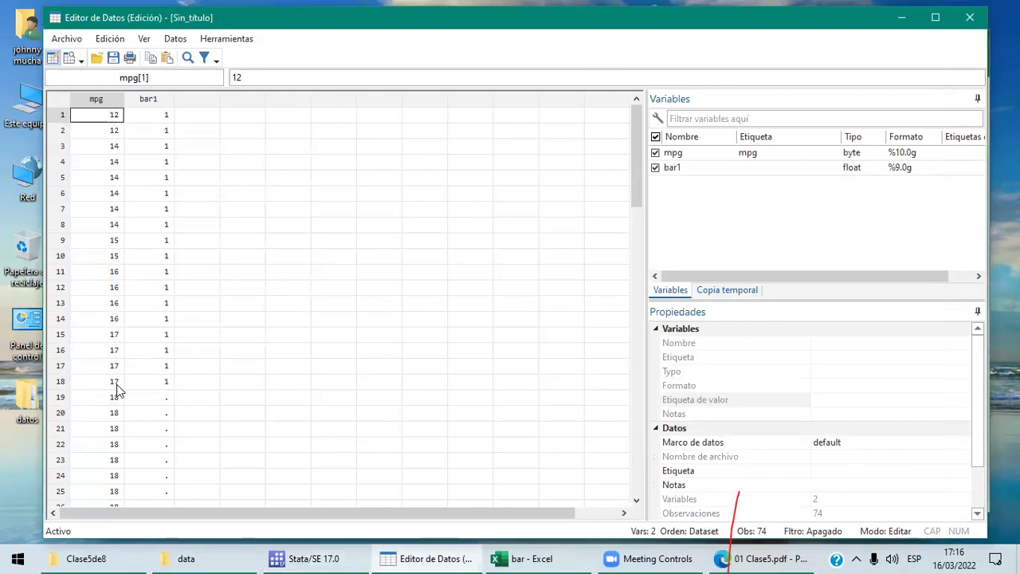
Run replace bar1=2 if mpg>=18 & mpg<=25 in the main Stata window, and check the recoded rows in the Data Editor.
{"action": "left_click", "coordinate": [339, 557]}
{"action": "type", "text": "replace"}
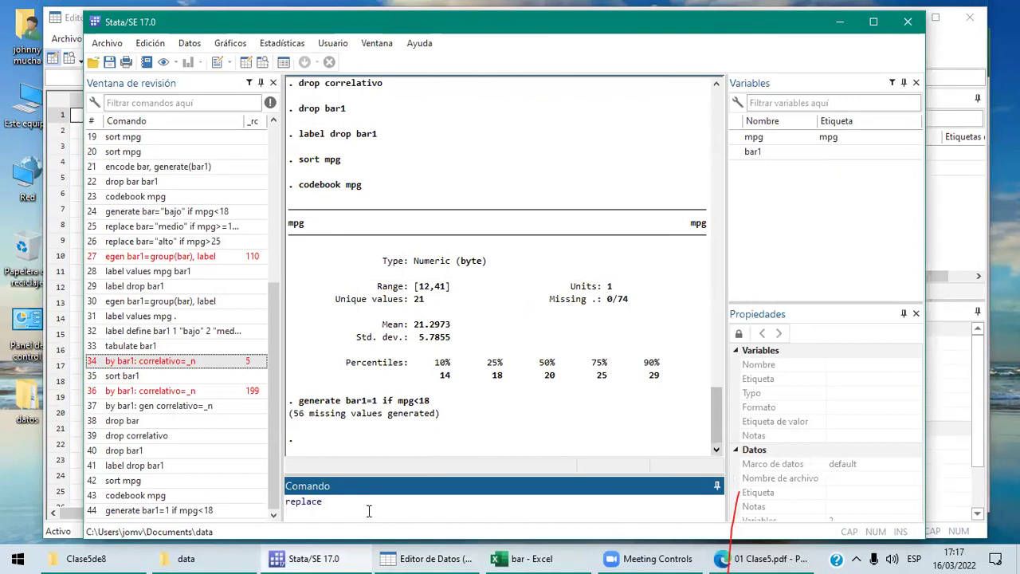
{"action": "type", "text": " bar1=2 if mpg"}
{"action": "type", "text": ">="}
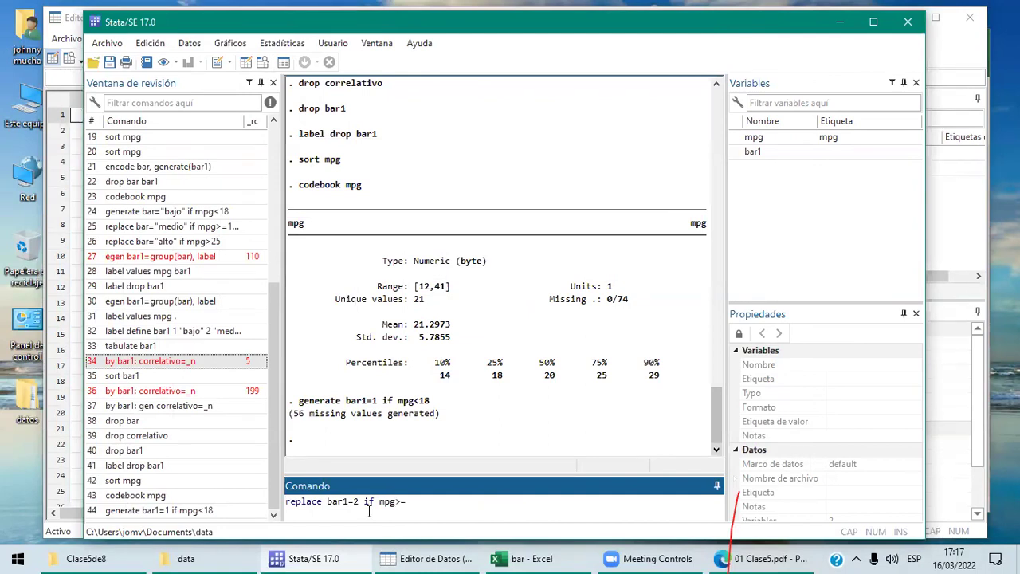
{"action": "type", "text": "18 & mpg<=25"}
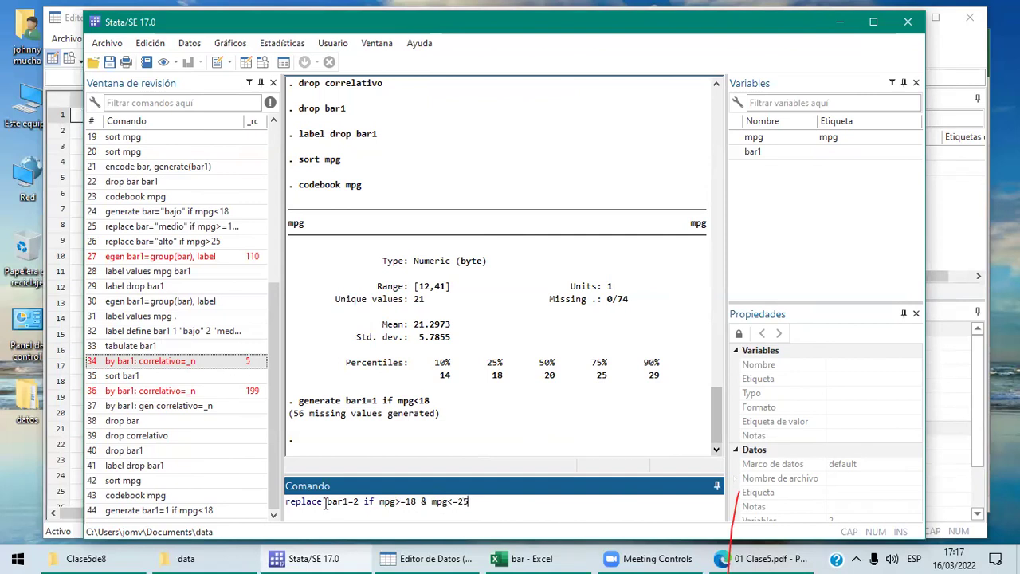
{"action": "key", "text": "Return"}
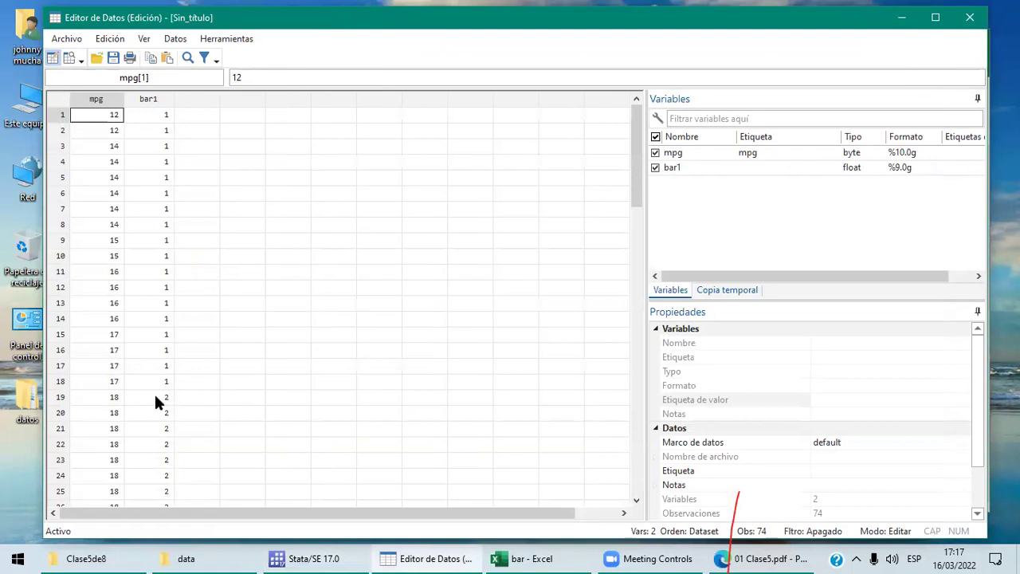
{"action": "left_click_drag", "start_coordinate": [638, 501], "coordinate": [638, 500]}
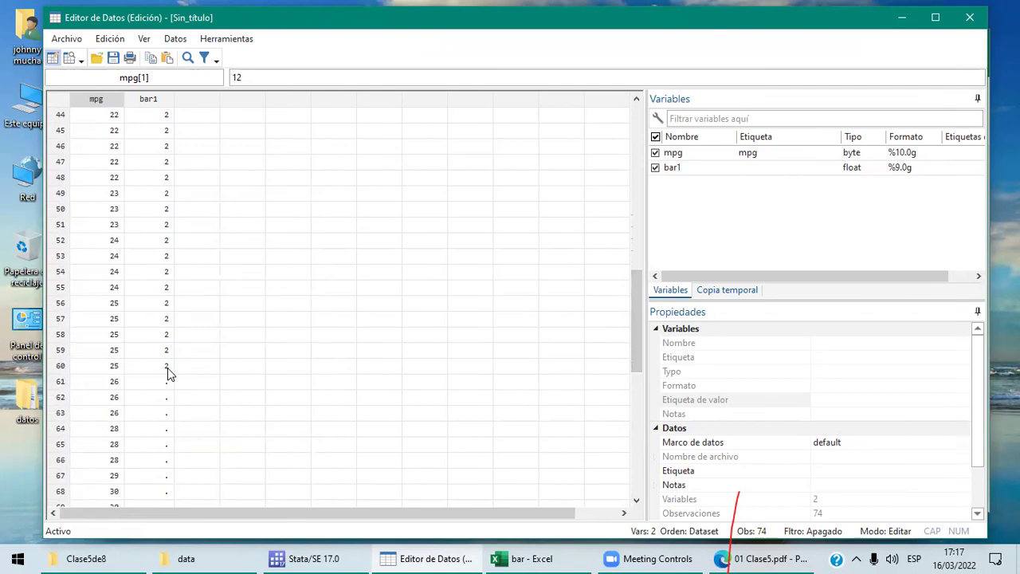
Run replace bar1=3 if mpg>25 in the main Stata window, and check bar1 down to the last observation in the Data Editor.
{"action": "left_click", "coordinate": [357, 552]}
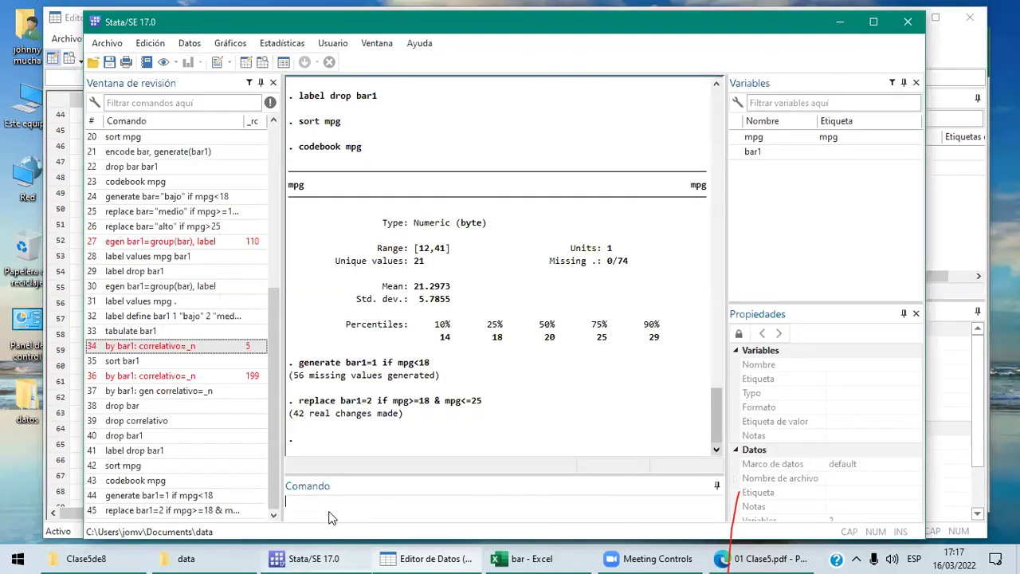
{"action": "left_click", "coordinate": [331, 517]}
{"action": "type", "text": "replace bar1=3"}
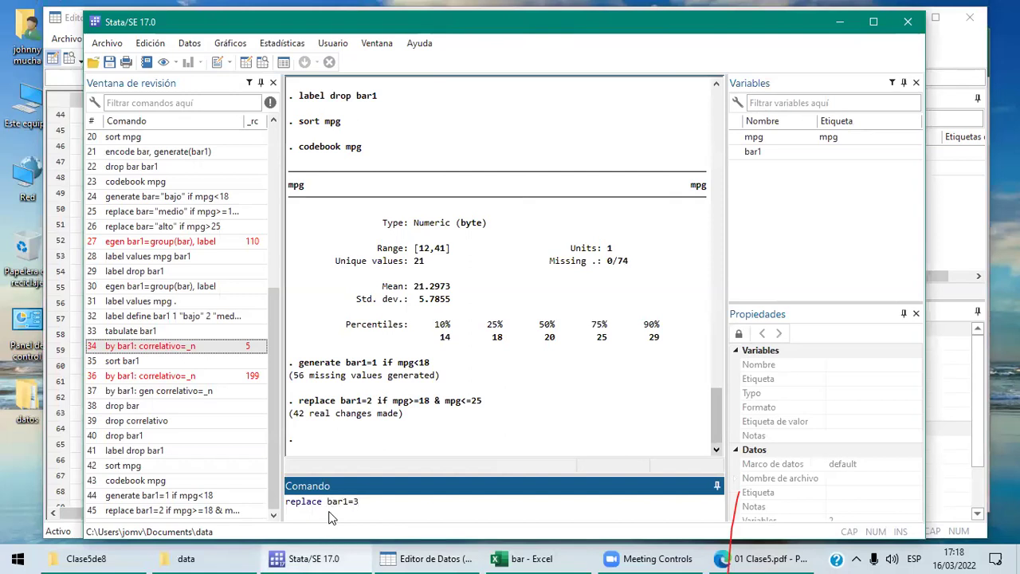
{"action": "type", "text": " if mpg>26"}
{"action": "key", "text": "BackSpace"}
{"action": "type", "text": "5"}
{"action": "key", "text": "Return"}
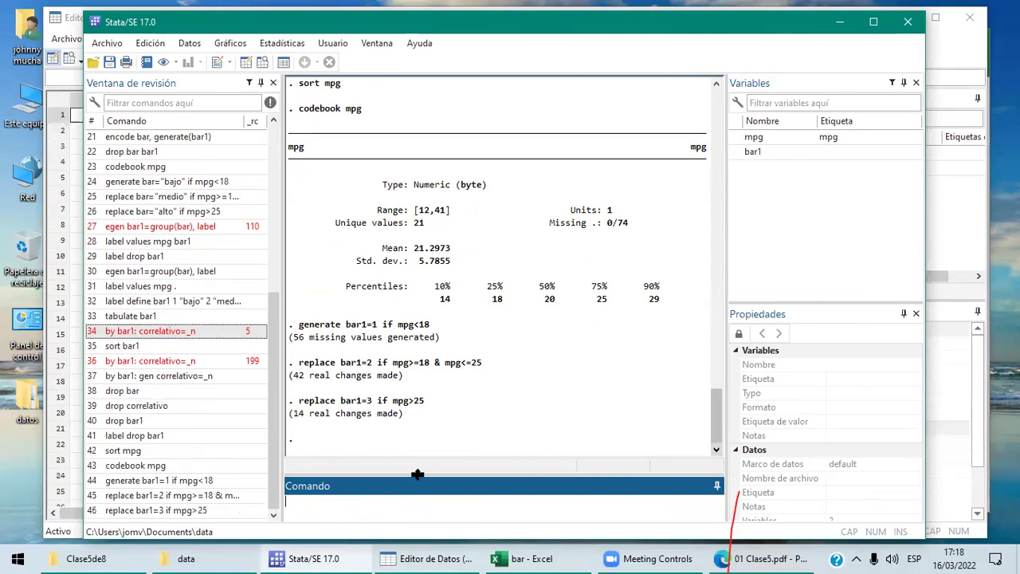
{"action": "left_click", "coordinate": [456, 556]}
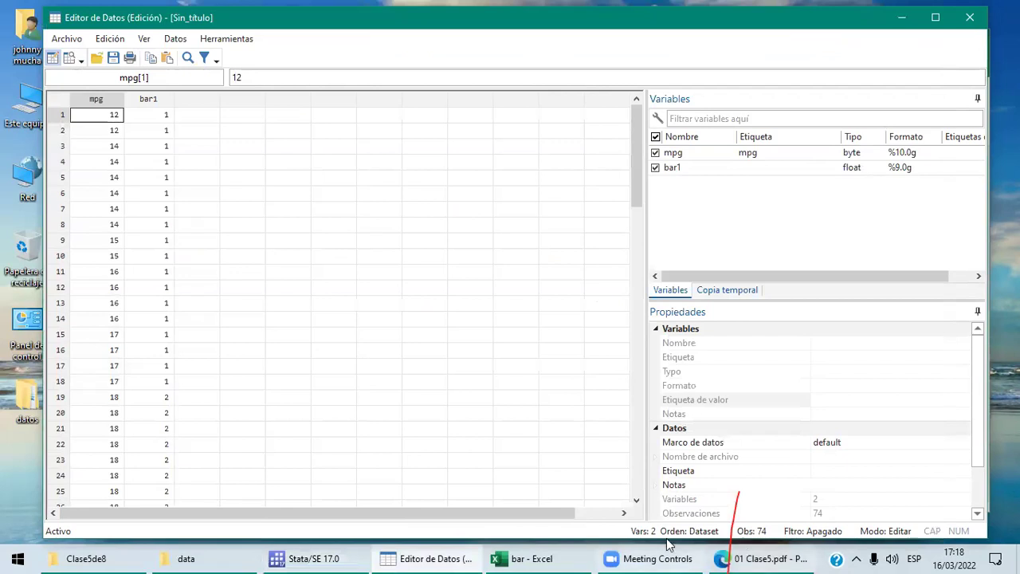
{"action": "scroll", "coordinate": [164, 371], "scroll_direction": "down", "scroll_amount": 15}
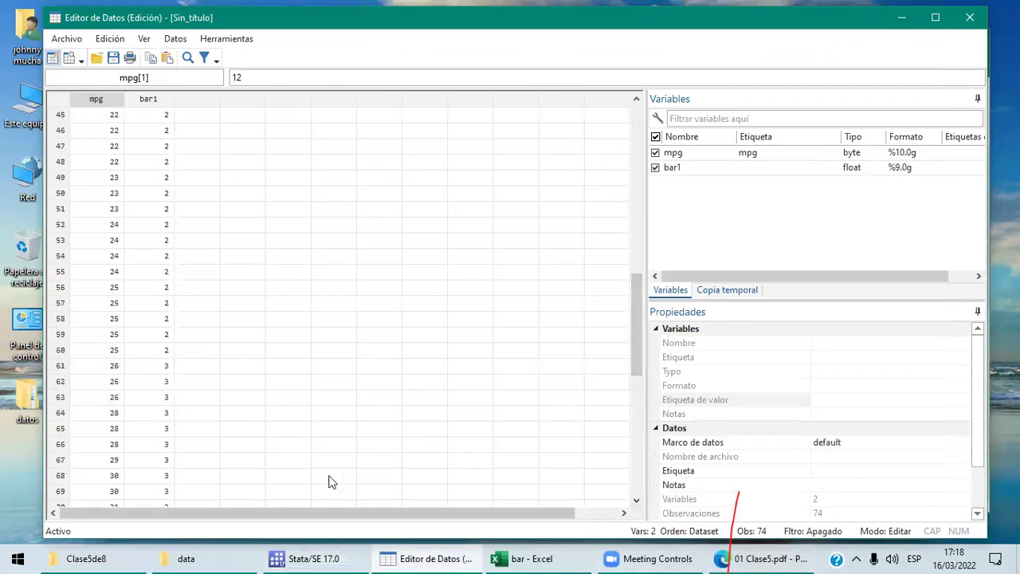
{"action": "left_click", "coordinate": [640, 502]}
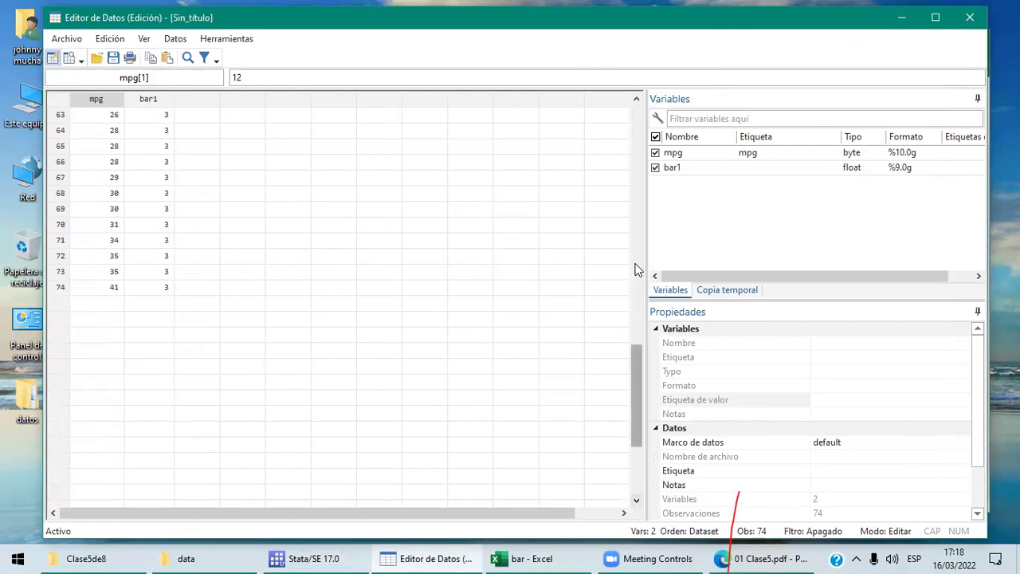
{"action": "left_click", "coordinate": [638, 115]}
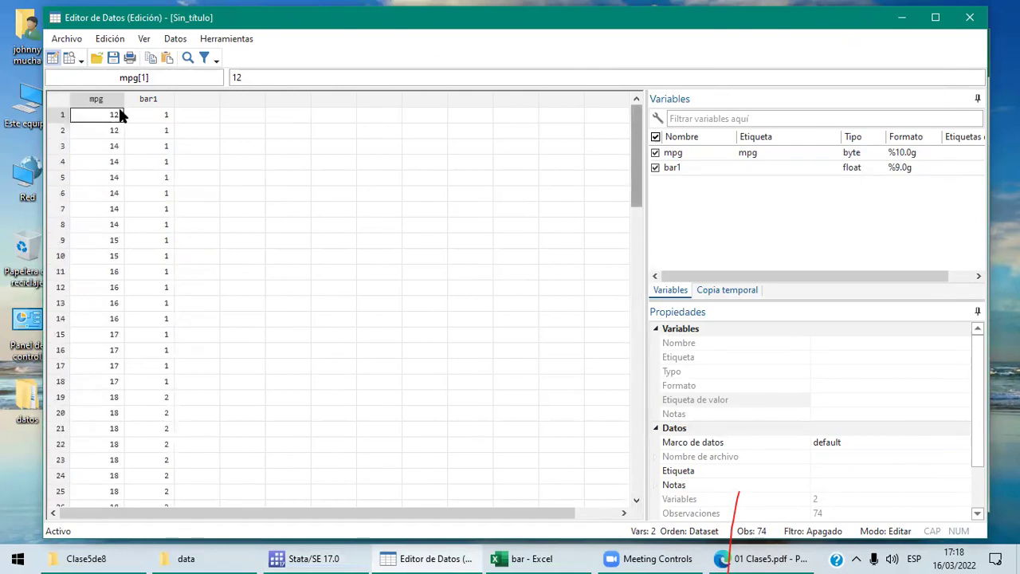
Start a new value label named bar1 from the bar1 variable's properties and add value 1 as bajo.
{"action": "left_click", "coordinate": [157, 101]}
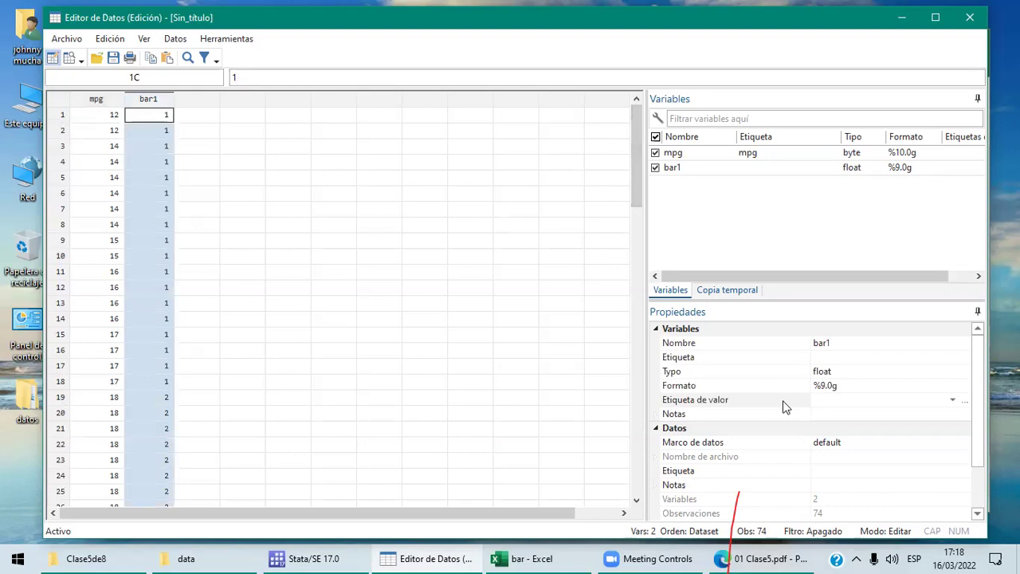
{"action": "left_click", "coordinate": [965, 401]}
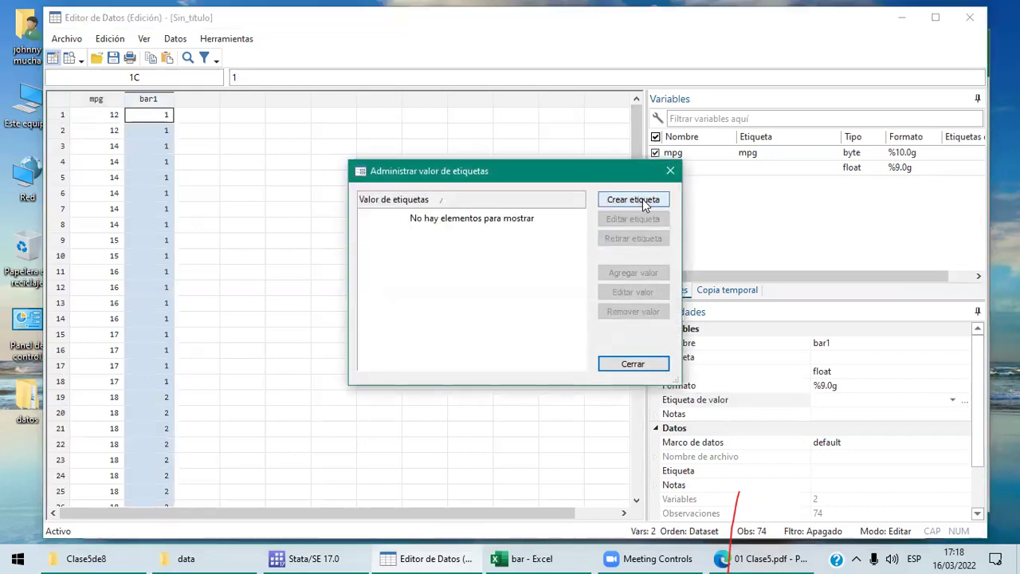
{"action": "left_click", "coordinate": [635, 200]}
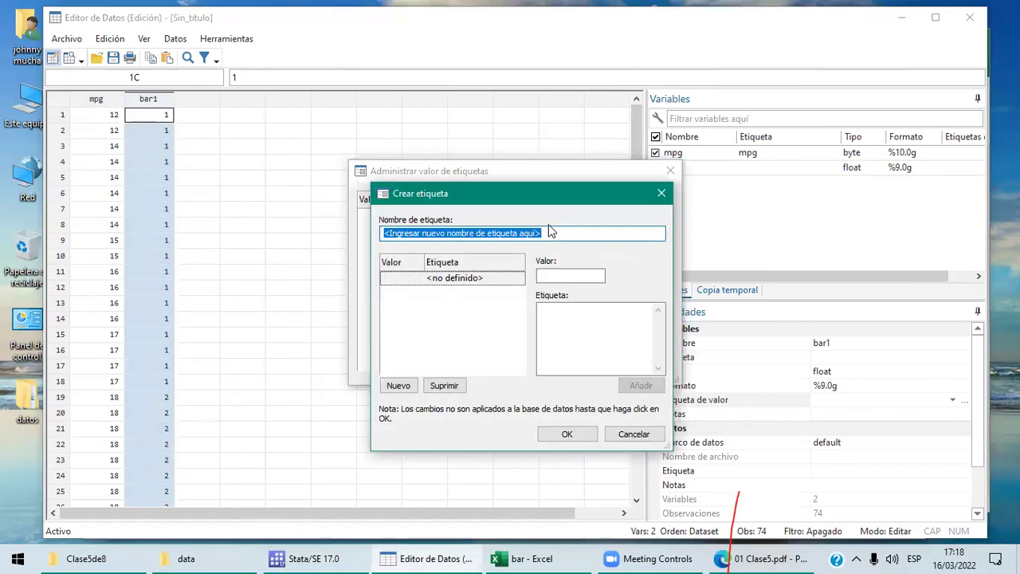
{"action": "type", "text": "bar1"}
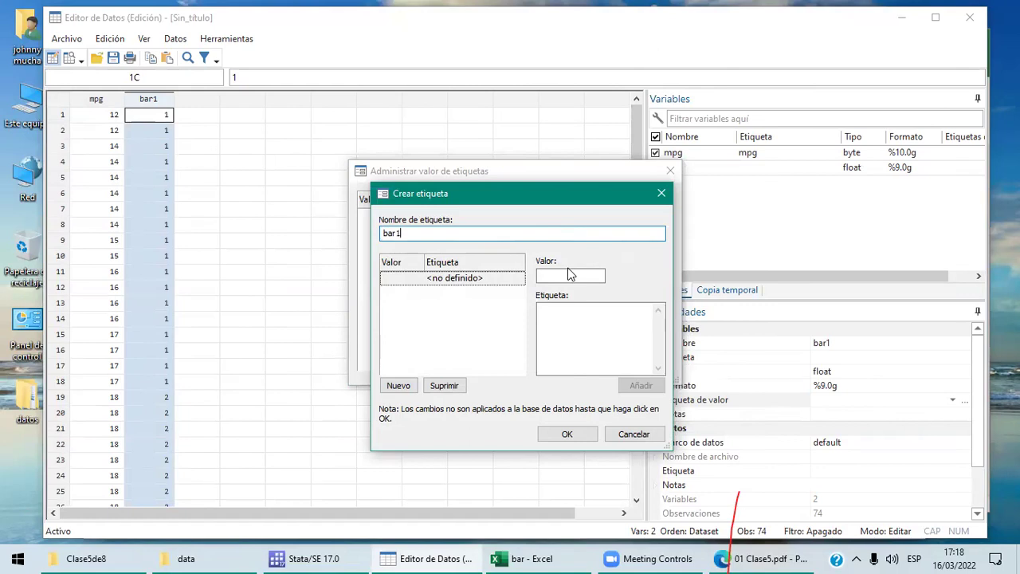
{"action": "left_click", "coordinate": [569, 275]}
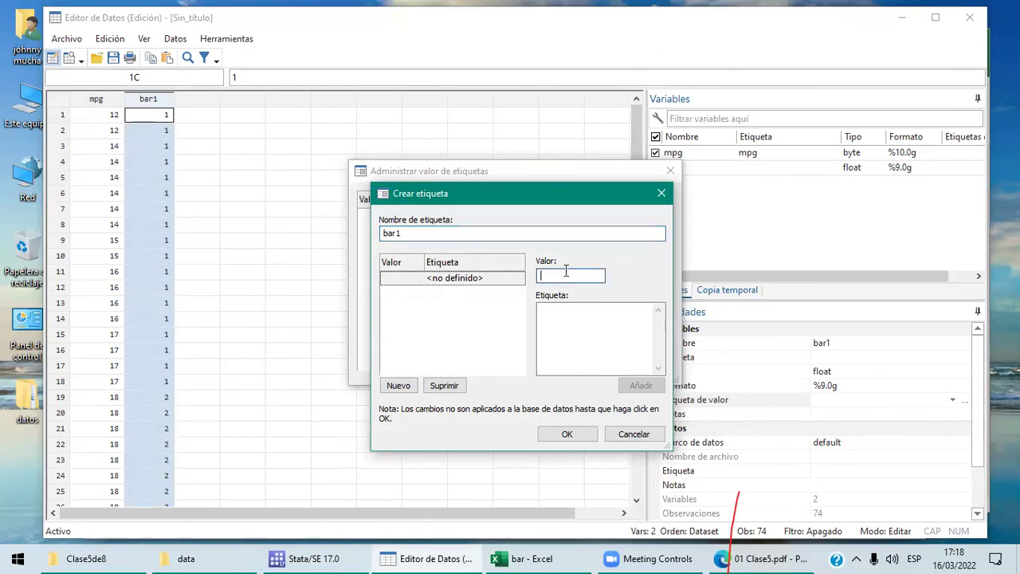
{"action": "type", "text": "1"}
{"action": "left_click", "coordinate": [596, 318]}
{"action": "type", "text": "bajo"}
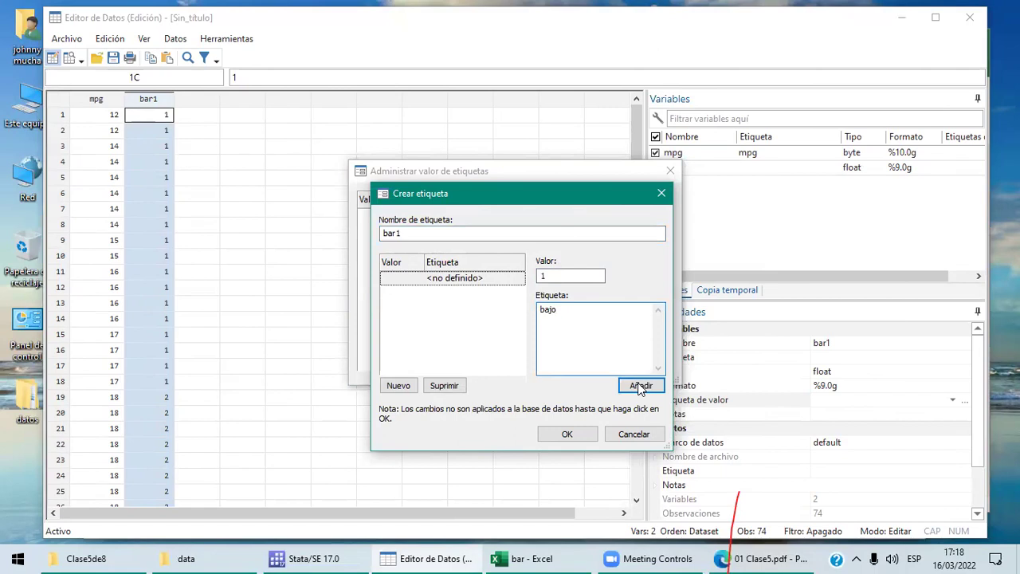
{"action": "left_click", "coordinate": [639, 388]}
Add value 2 with the text medio to the bar1 value label.
{"action": "left_click", "coordinate": [567, 275]}
{"action": "type", "text": "2"}
{"action": "key", "text": "Tab"}
{"action": "type", "text": "medio"}
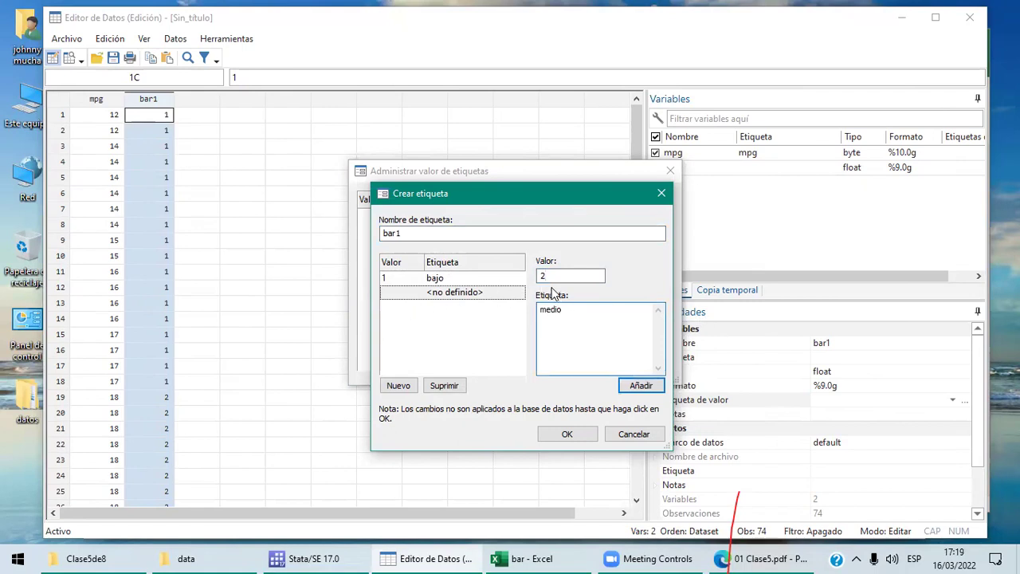
{"action": "left_click", "coordinate": [639, 389]}
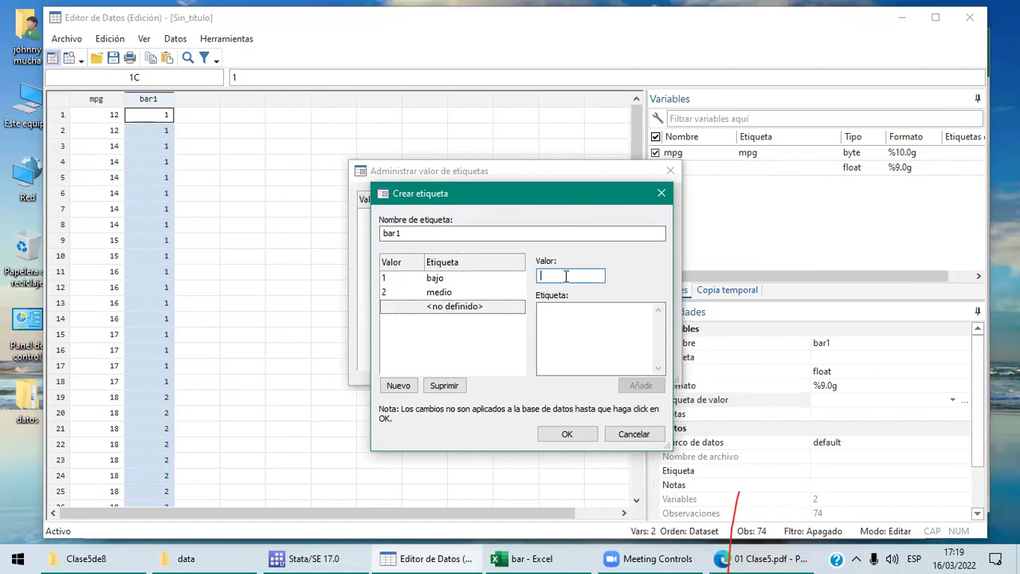
Add value 3 as alto to the bar1 value label, then save the definition and close label management.
{"action": "type", "text": "3"}
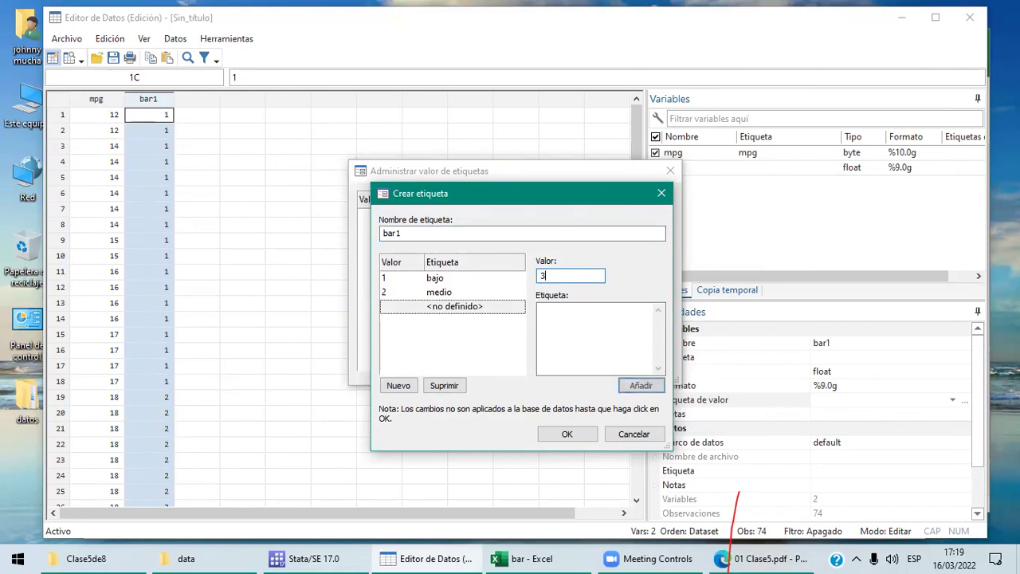
{"action": "left_click", "coordinate": [578, 308]}
{"action": "type", "text": "alto"}
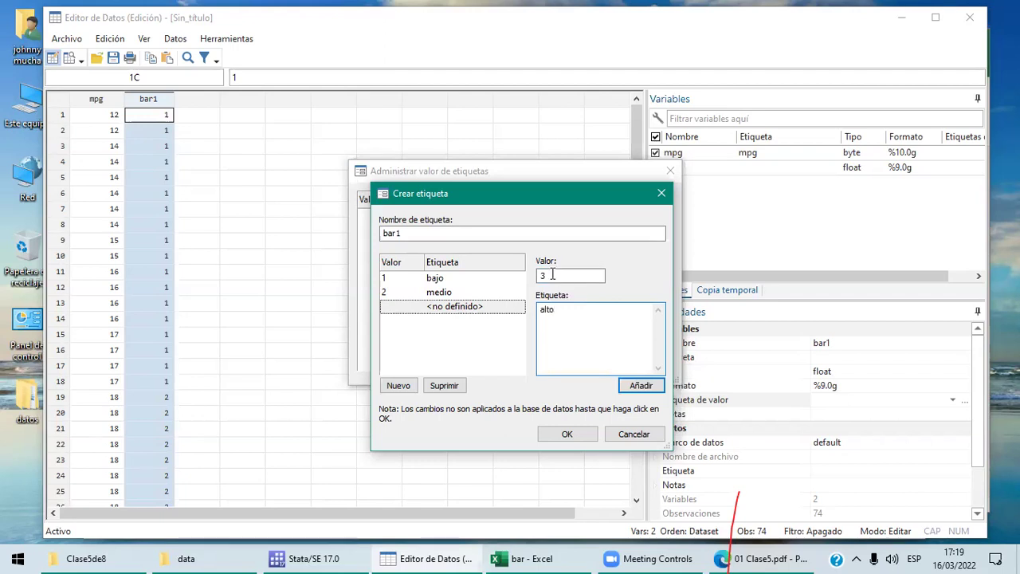
{"action": "left_click", "coordinate": [640, 385]}
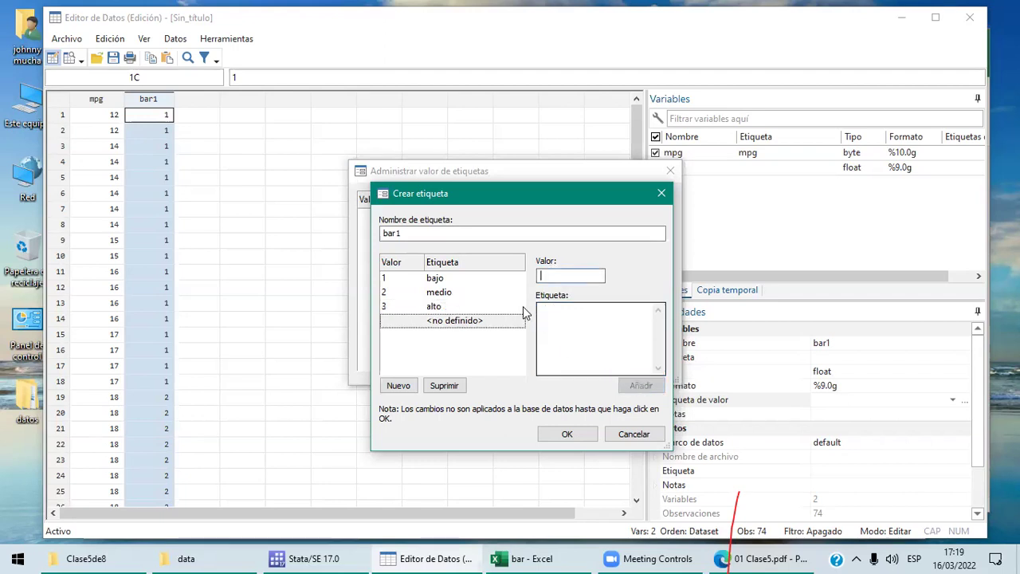
{"action": "left_click", "coordinate": [576, 436]}
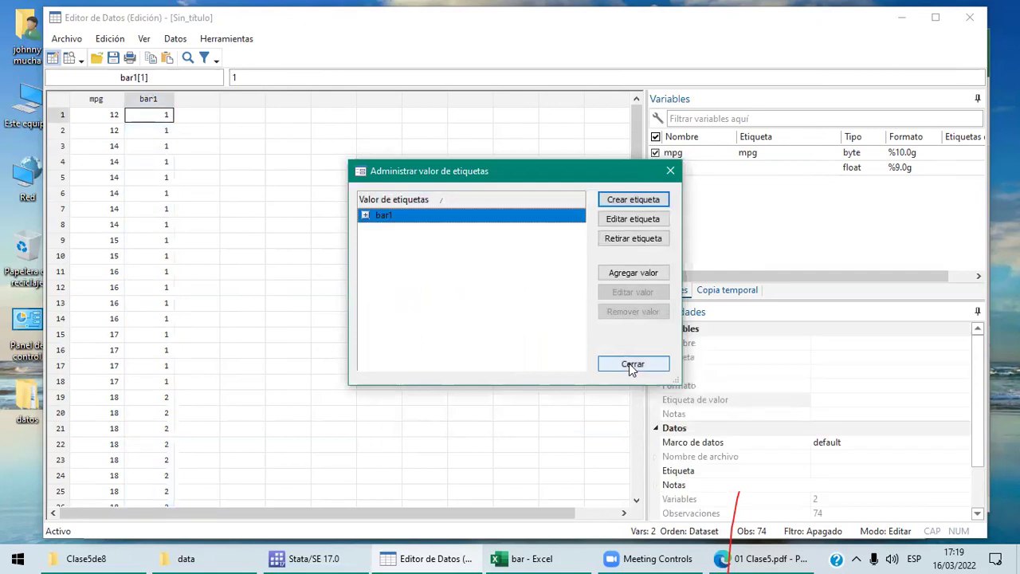
{"action": "left_click", "coordinate": [633, 365]}
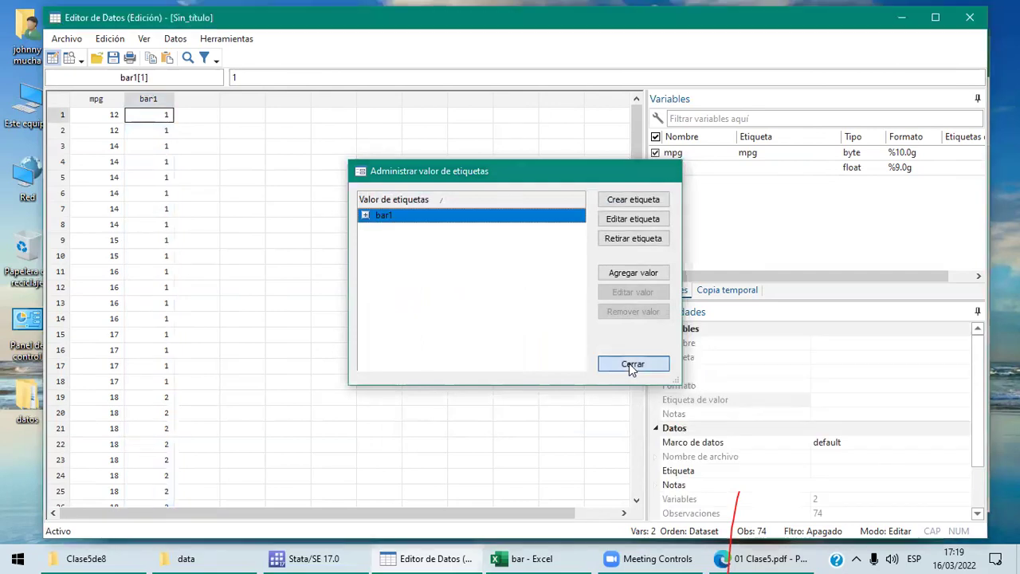
Assign the bar1 value label to the bar1 variable in its properties.
{"action": "left_click", "coordinate": [148, 100]}
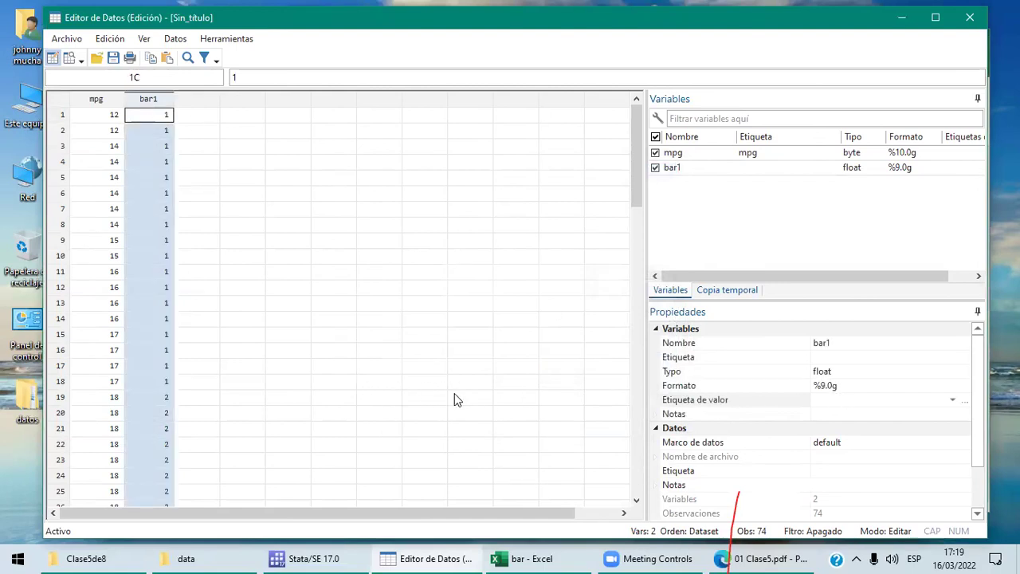
{"action": "left_click", "coordinate": [956, 403]}
{"action": "left_click", "coordinate": [954, 400]}
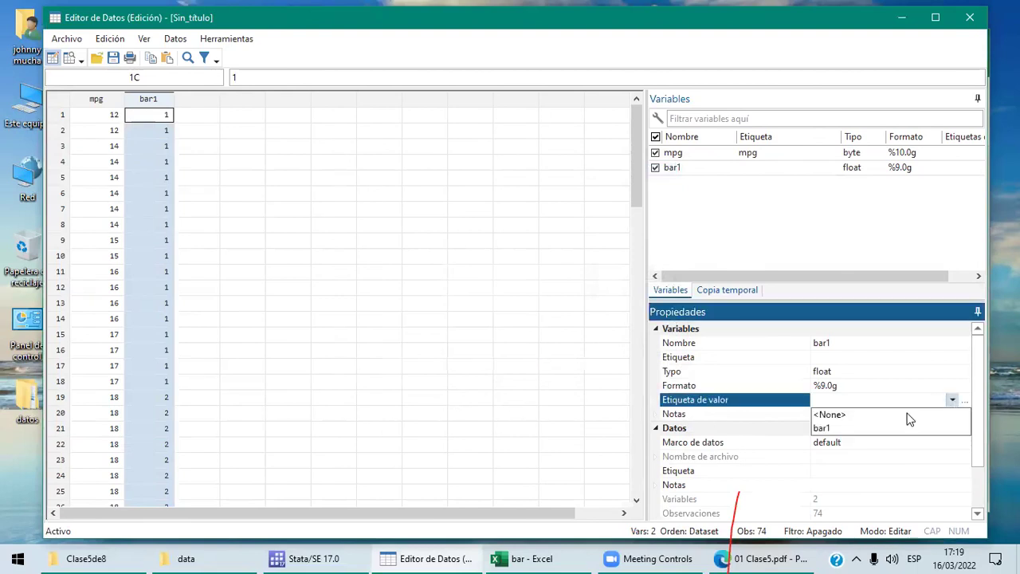
{"action": "left_click", "coordinate": [850, 431]}
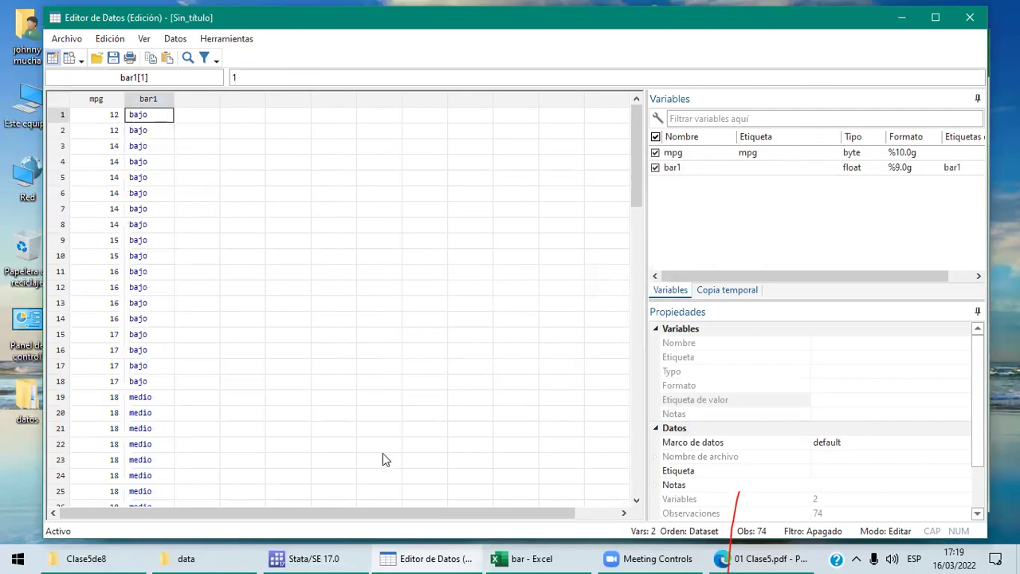
Examine the labelled bar1 categories against the mpg values down the rows of the Data Editor.
{"action": "left_click", "coordinate": [636, 500]}
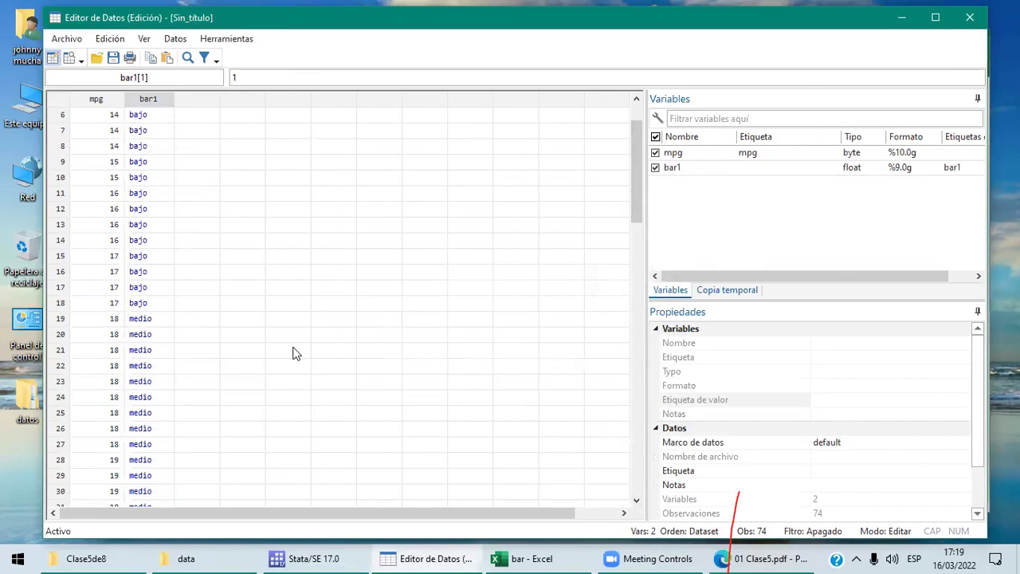
{"action": "left_click", "coordinate": [636, 500]}
{"action": "left_click", "coordinate": [637, 500]}
{"action": "left_click", "coordinate": [636, 500]}
{"action": "left_click", "coordinate": [636, 500]}
{"action": "left_click", "coordinate": [636, 500]}
{"action": "left_click", "coordinate": [636, 500]}
{"action": "left_click", "coordinate": [636, 499]}
{"action": "left_click", "coordinate": [636, 500]}
{"action": "left_click", "coordinate": [637, 500]}
{"action": "left_click", "coordinate": [636, 500]}
{"action": "left_click", "coordinate": [636, 500]}
{"action": "left_click", "coordinate": [636, 500]}
{"action": "left_click", "coordinate": [636, 500]}
{"action": "left_click", "coordinate": [636, 500]}
{"action": "left_click", "coordinate": [636, 499]}
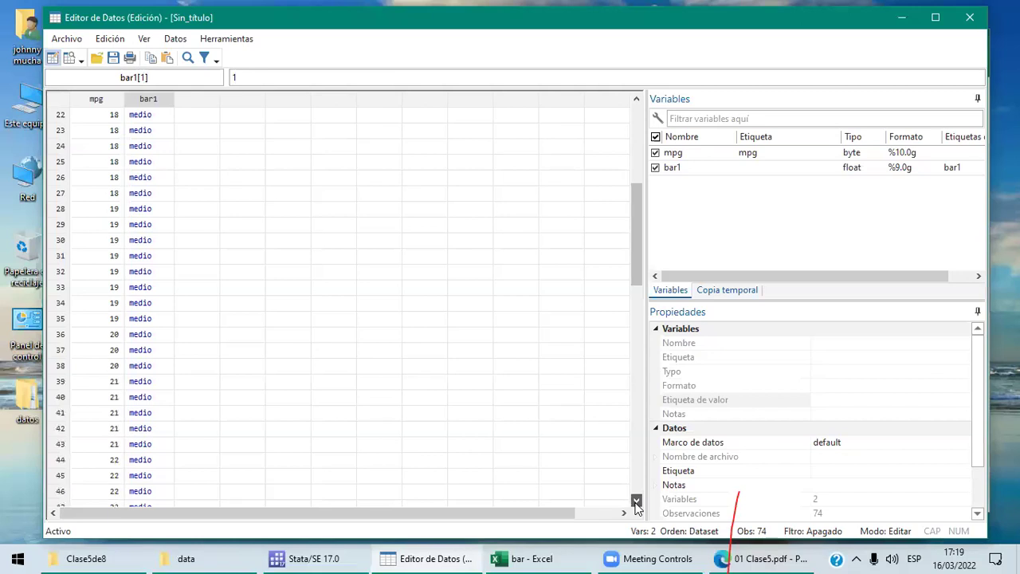
Examine the mpg values at which bar1 changes from medio to alto, down through the remaining rows and back.
{"action": "left_click", "coordinate": [636, 500]}
{"action": "left_click", "coordinate": [637, 500]}
{"action": "left_click", "coordinate": [636, 500]}
{"action": "left_click", "coordinate": [636, 499]}
{"action": "left_click", "coordinate": [636, 500]}
{"action": "left_click", "coordinate": [636, 500]}
{"action": "left_click", "coordinate": [132, 476]}
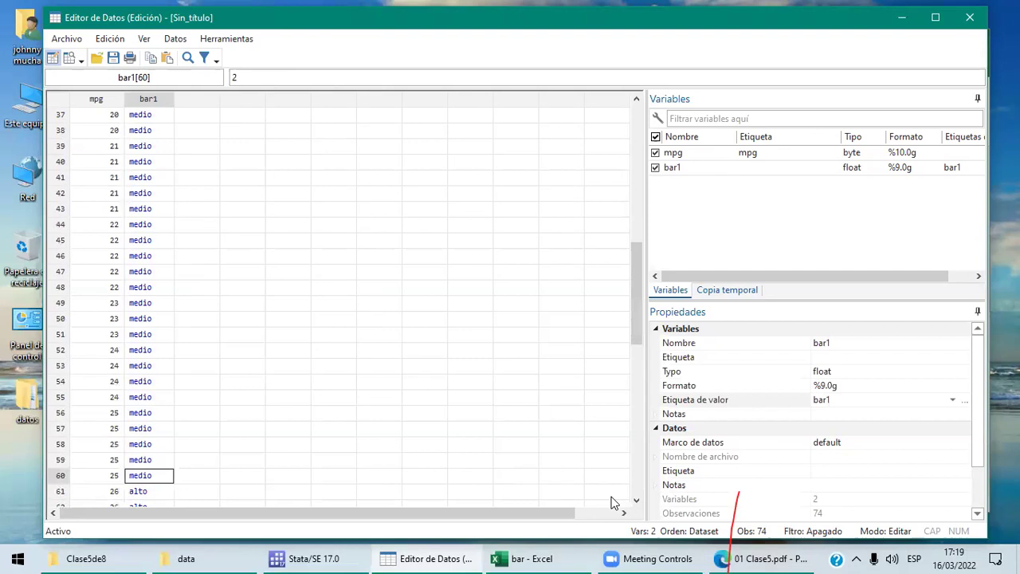
{"action": "left_click", "coordinate": [636, 500]}
{"action": "scroll", "coordinate": [636, 500], "scroll_direction": "down", "scroll_amount": 6}
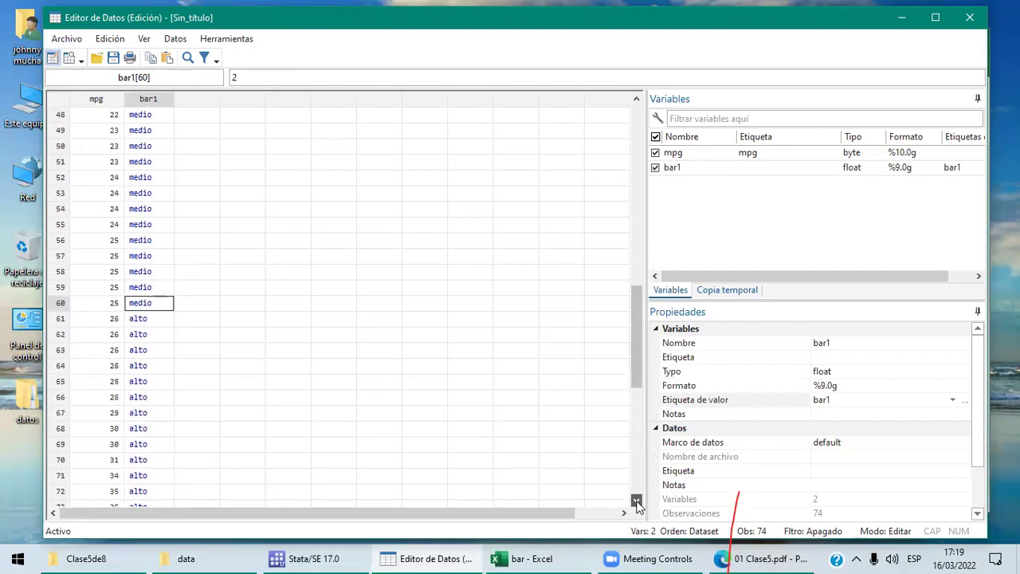
{"action": "left_click", "coordinate": [638, 169]}
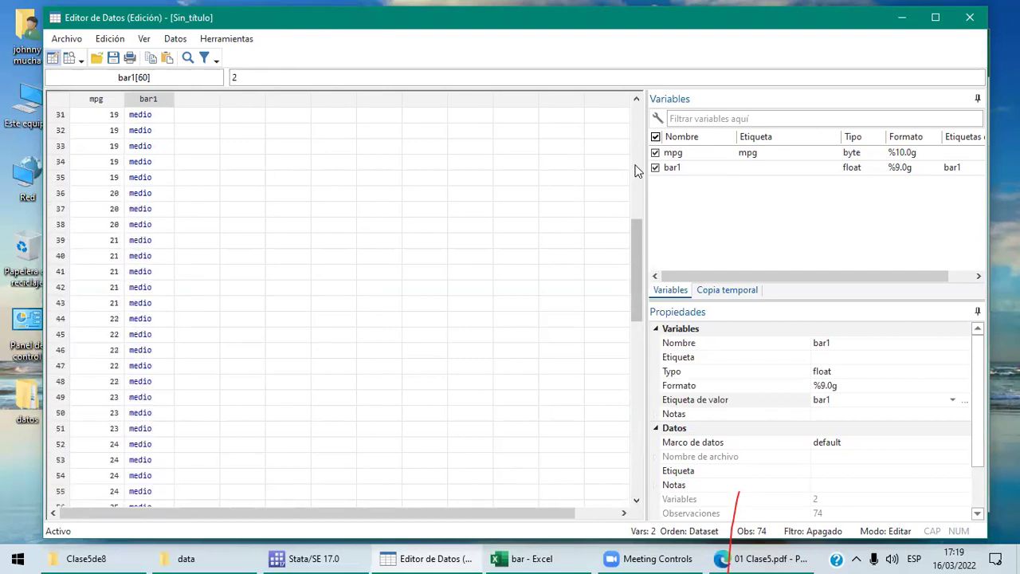
{"action": "left_click", "coordinate": [638, 169]}
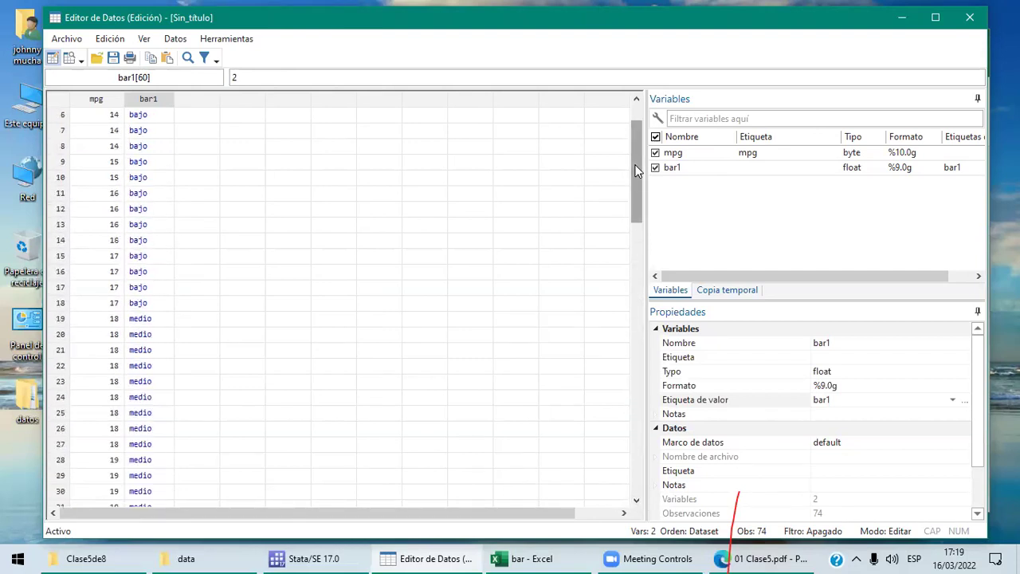
Tabulate the frequencies of bar1 in the main Stata window with tabulate bar1.
{"action": "left_click", "coordinate": [338, 558]}
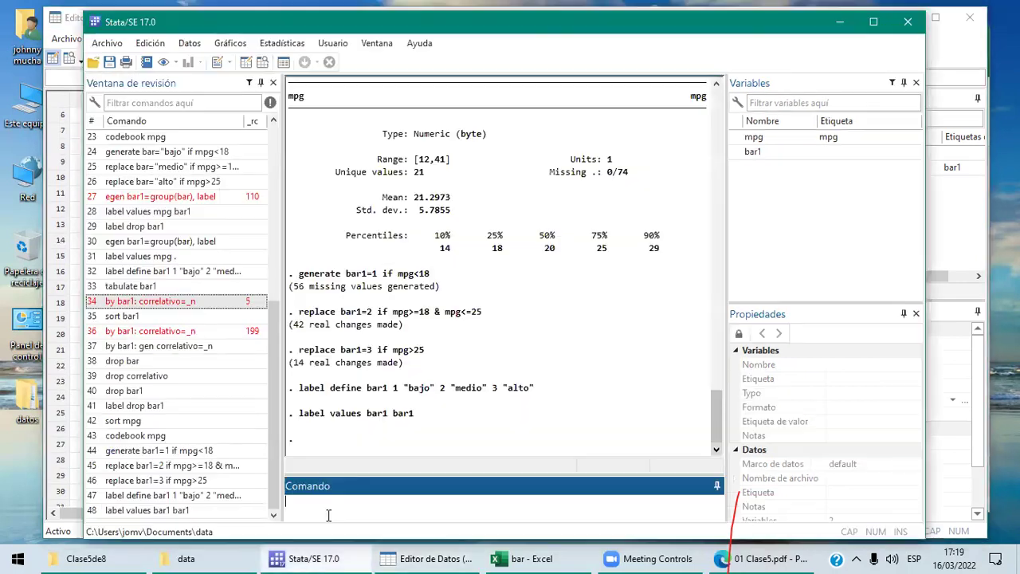
{"action": "type", "text": "tabulate bar1"}
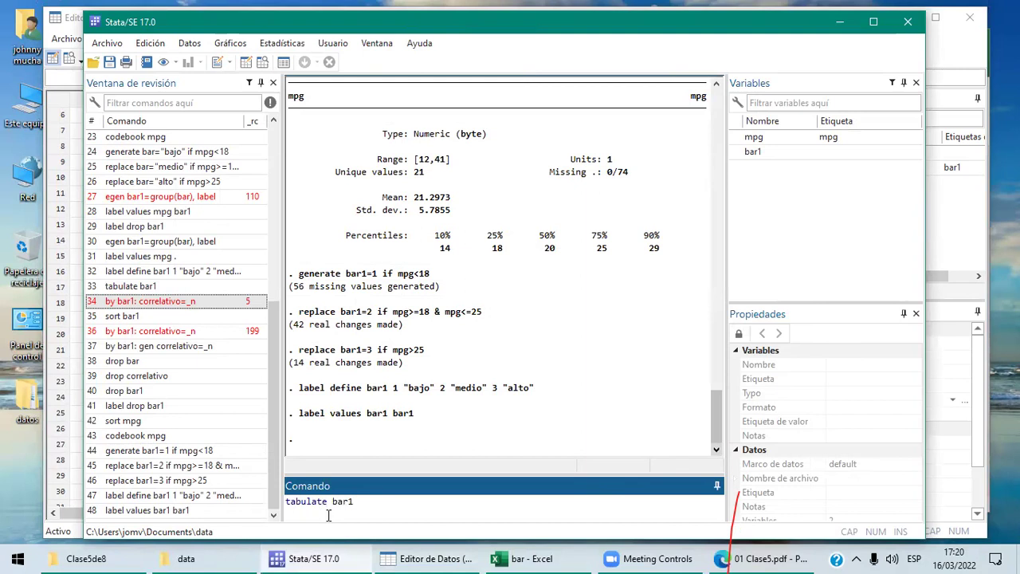
{"action": "key", "text": "Return"}
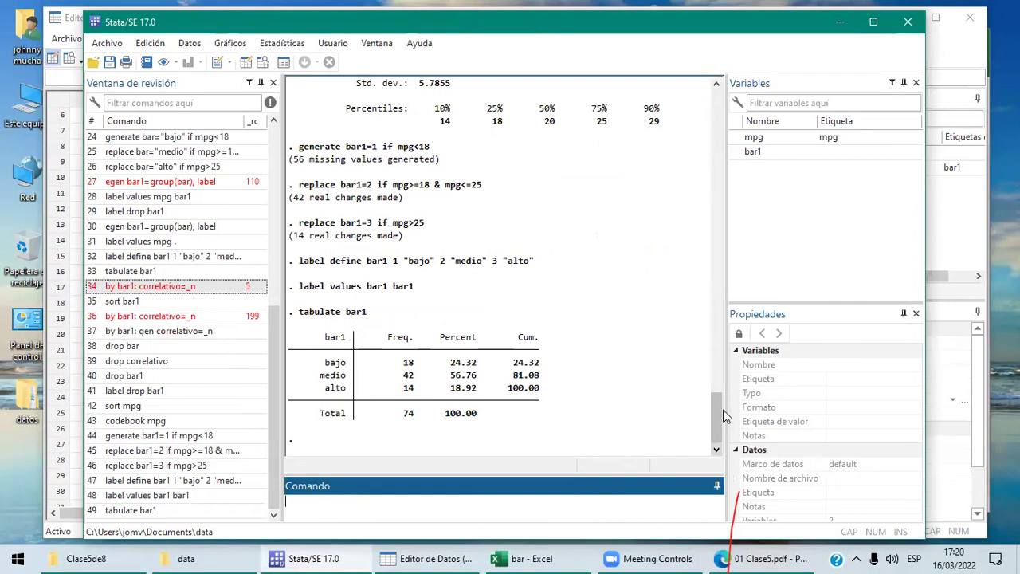
{"action": "mouse_move", "coordinate": [714, 413]}
{"action": "left_mouse_down"}
{"action": "mouse_move", "coordinate": [702, 313]}
{"action": "mouse_move", "coordinate": [715, 329]}
{"action": "mouse_move", "coordinate": [715, 420]}
{"action": "left_mouse_up"}
{"action": "scroll", "coordinate": [703, 312], "scroll_direction": "up", "scroll_amount": 5}
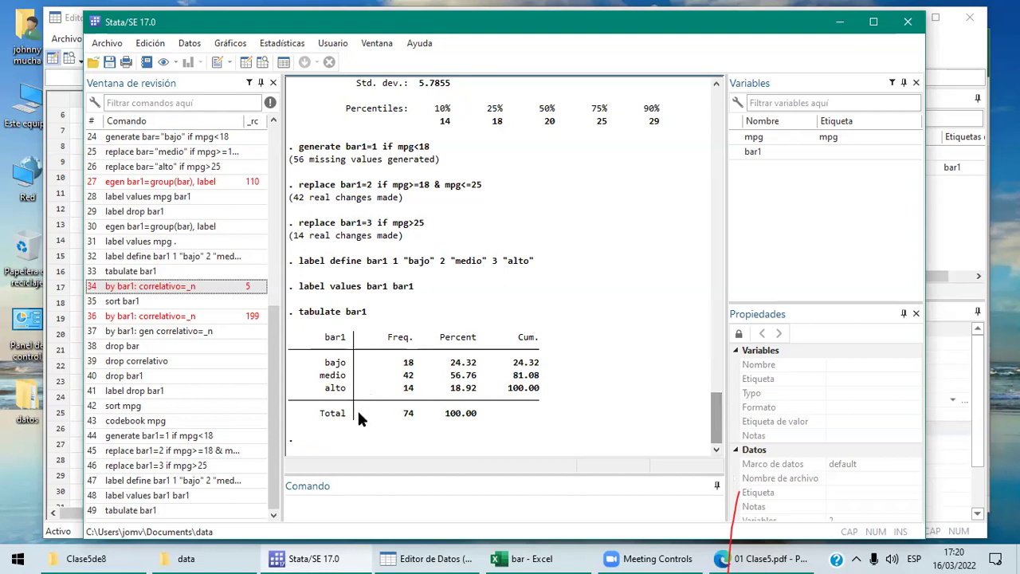
Compare the bar1 frequency table with the Data Editor rows and reread the Caso1 requirements in 01 Clase5.pdf.
{"action": "left_click", "coordinate": [437, 558]}
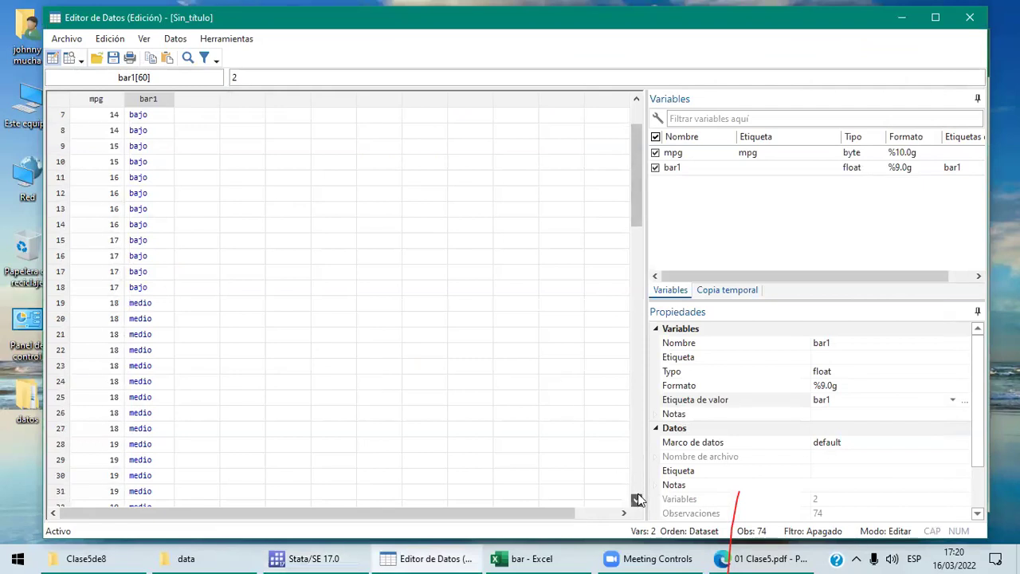
{"action": "scroll", "coordinate": [638, 495], "scroll_direction": "down", "scroll_amount": 4}
{"action": "left_click", "coordinate": [303, 558]}
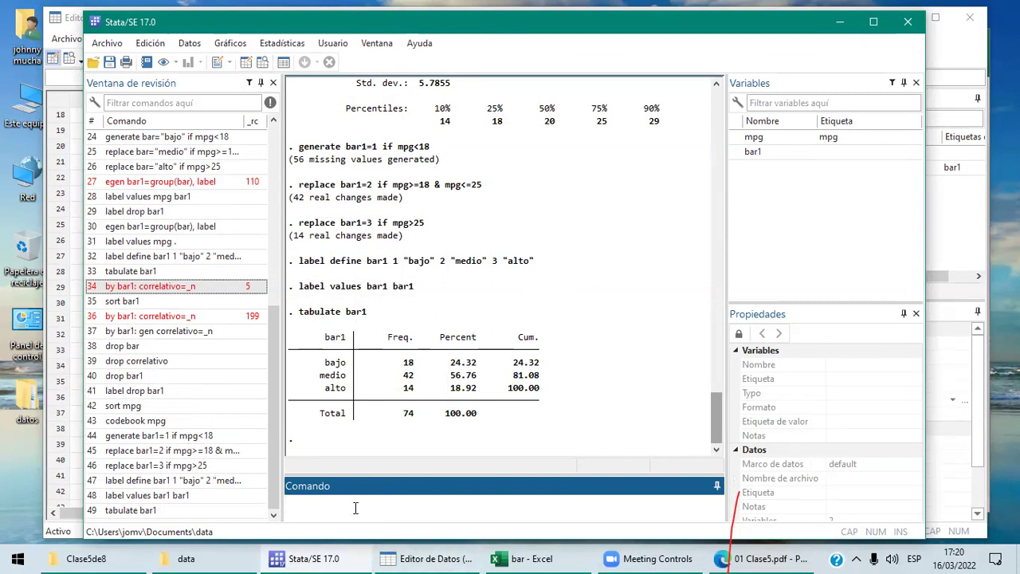
{"action": "left_click", "coordinate": [349, 558]}
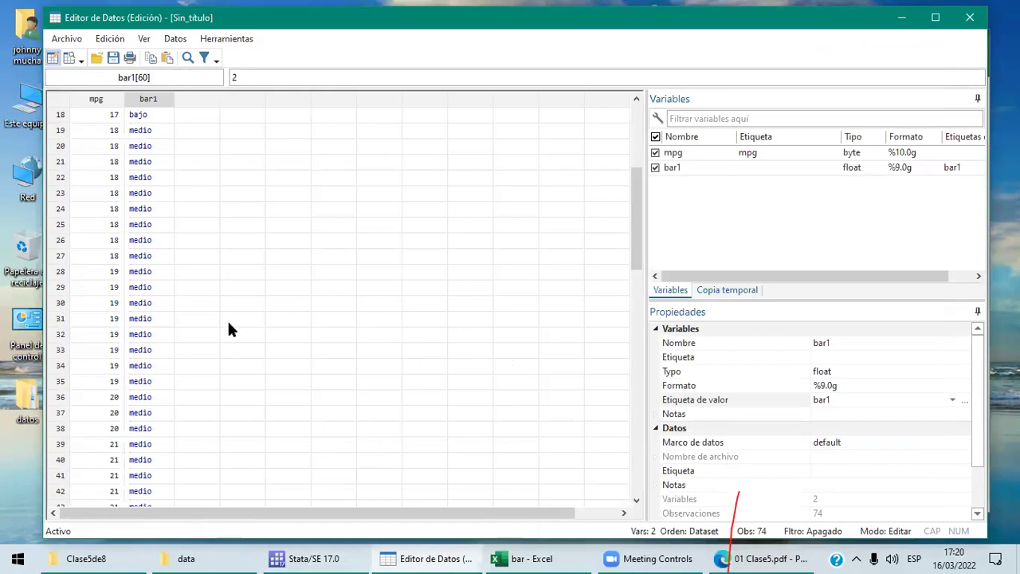
{"action": "left_click", "coordinate": [335, 558]}
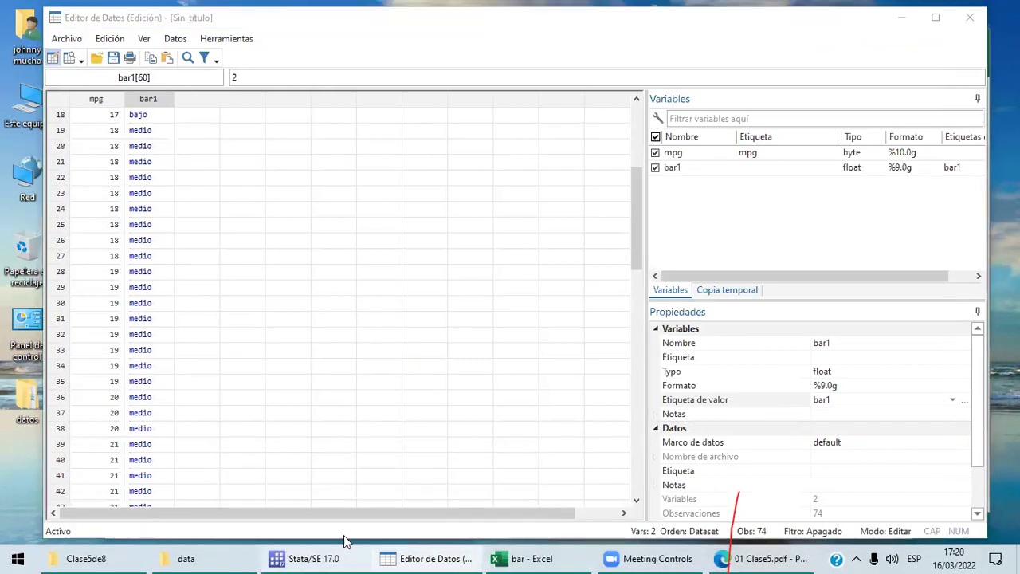
{"action": "left_click", "coordinate": [344, 513]}
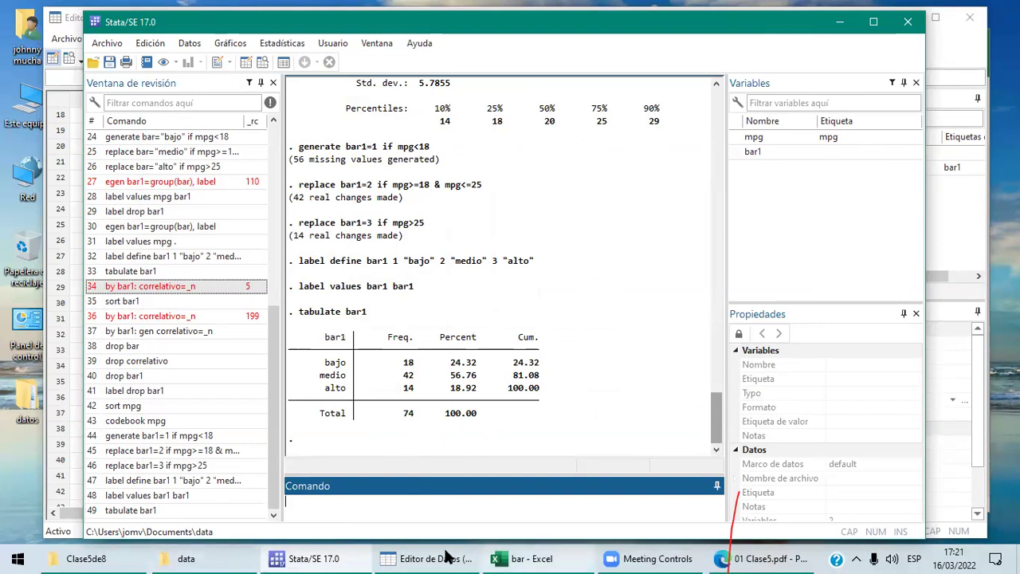
{"action": "left_click", "coordinate": [767, 559]}
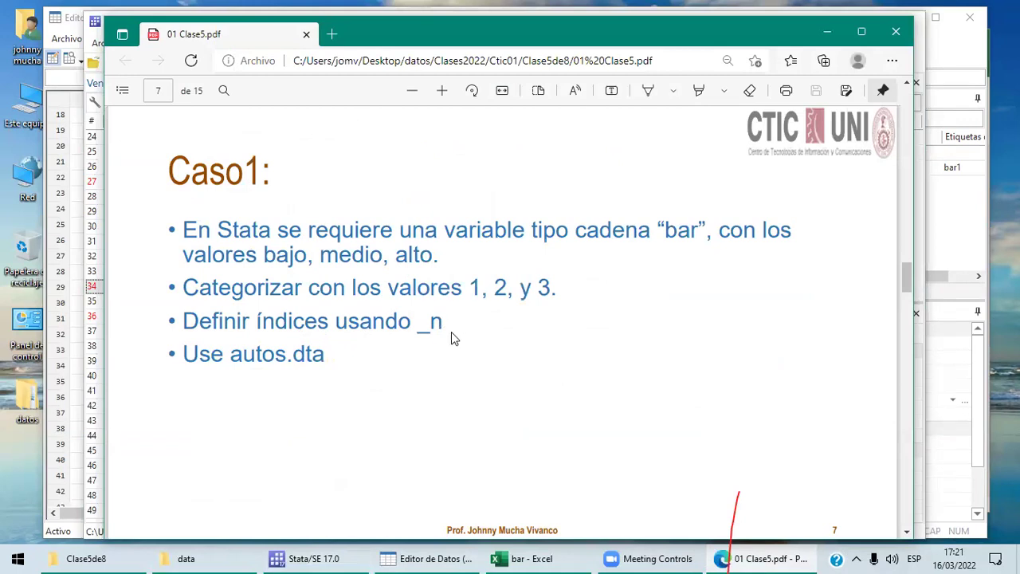
{"action": "left_click", "coordinate": [352, 556]}
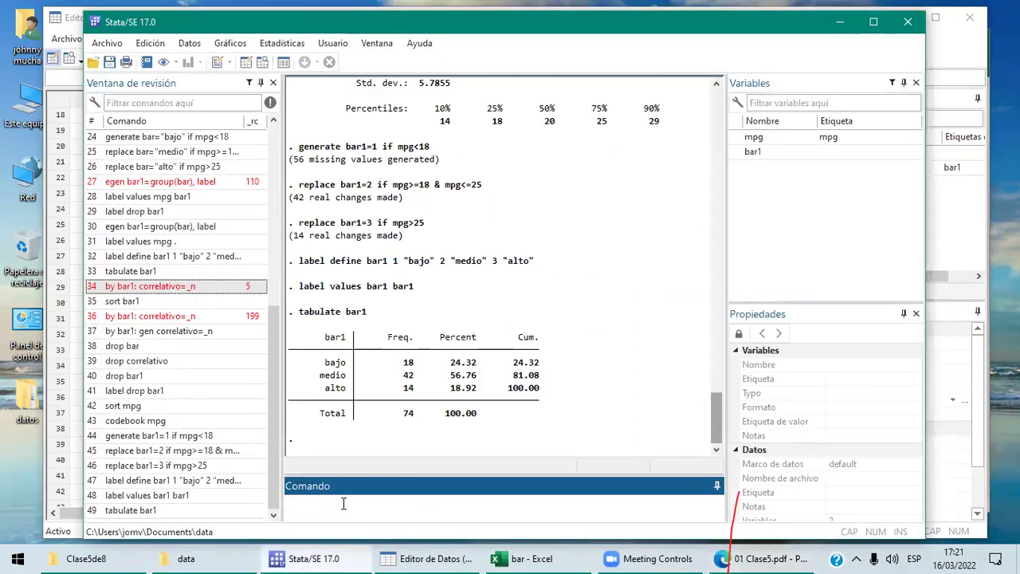
{"action": "type", "text": "by"}
{"action": "key", "text": "BackSpace"}
{"action": "key", "text": "BackSpace"}
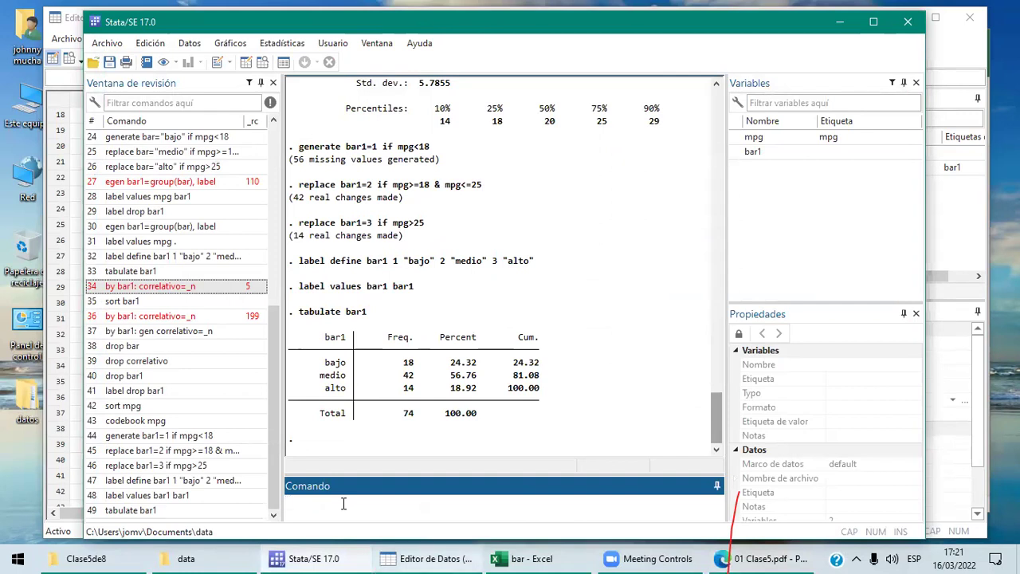
{"action": "left_click", "coordinate": [399, 558]}
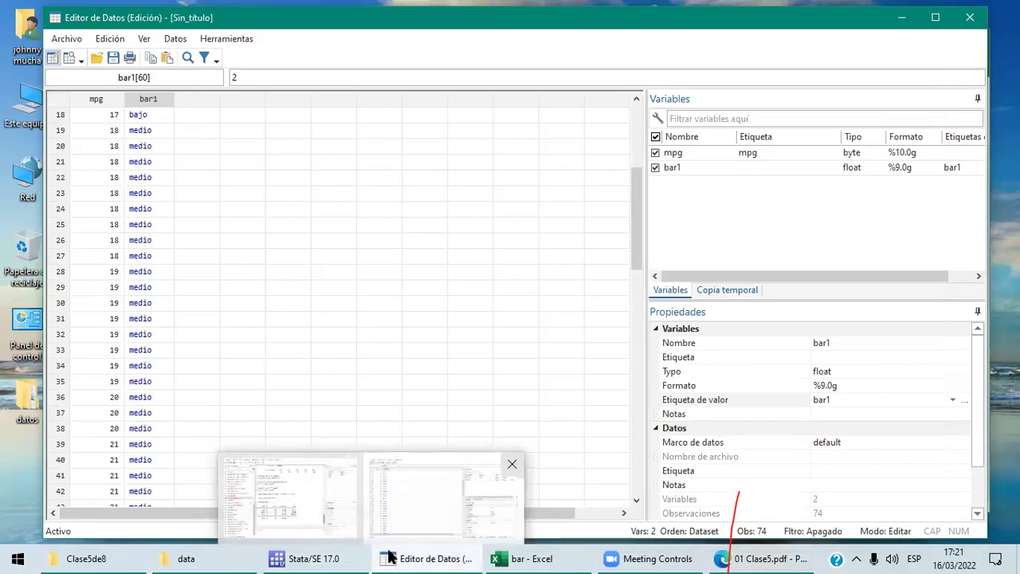
{"action": "left_click", "coordinate": [335, 556]}
{"action": "left_click", "coordinate": [335, 510]}
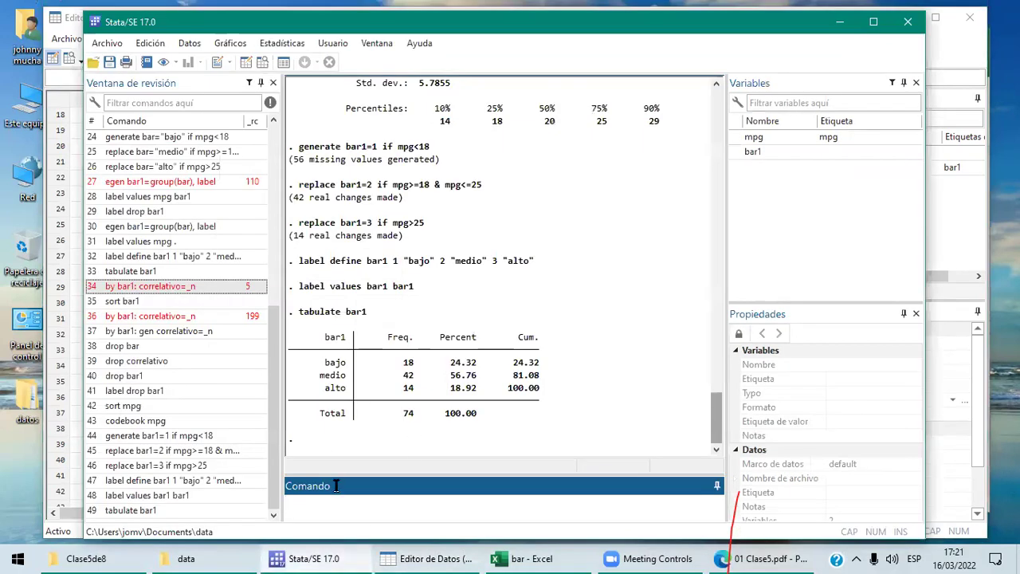
Try to number the observations within each bar1 category with by bar1: gen correlativo=_n.
{"action": "type", "text": "by"}
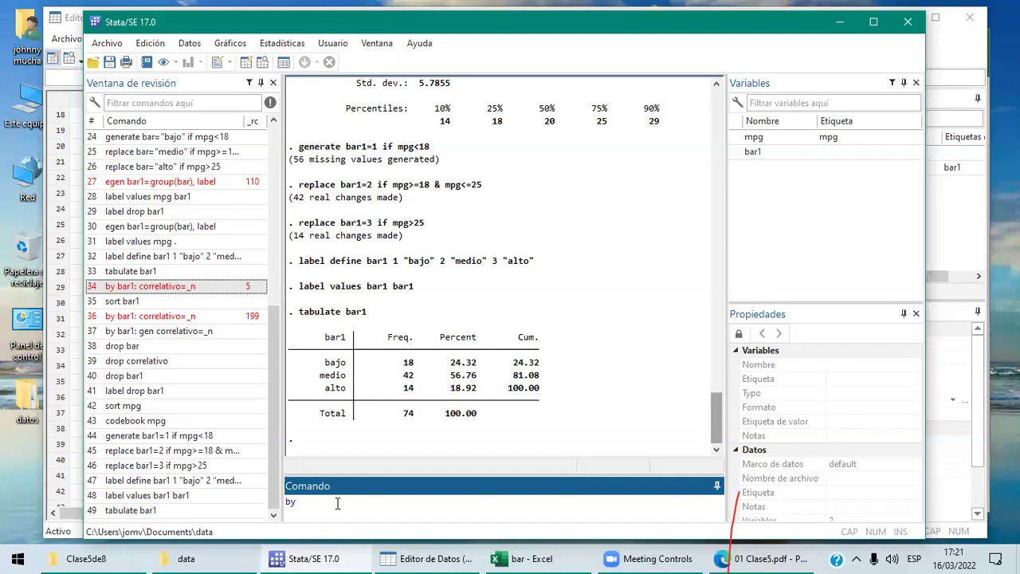
{"action": "type", "text": "bar1: gen correlativo=_"}
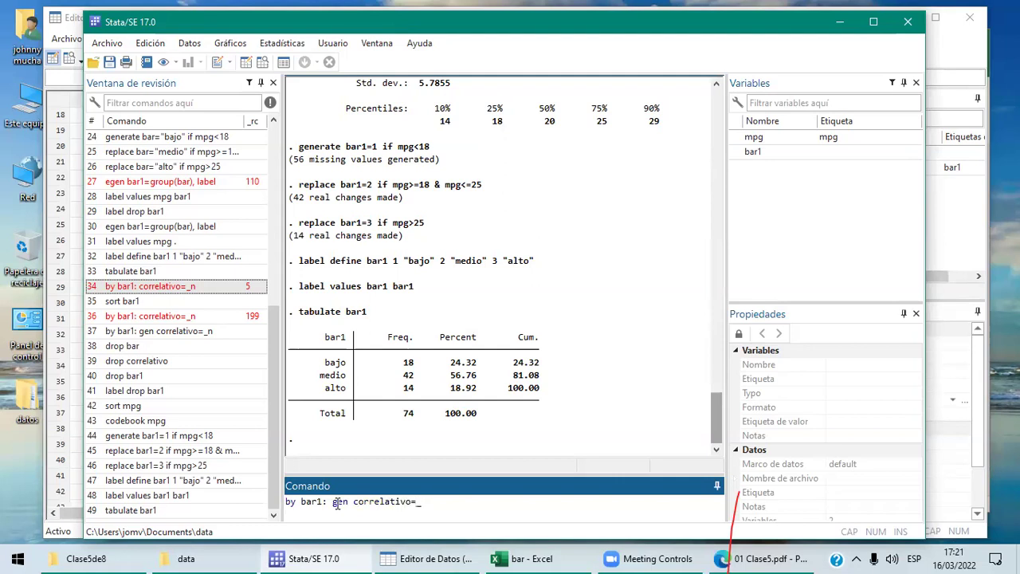
{"action": "type", "text": "n"}
{"action": "key", "text": "Return"}
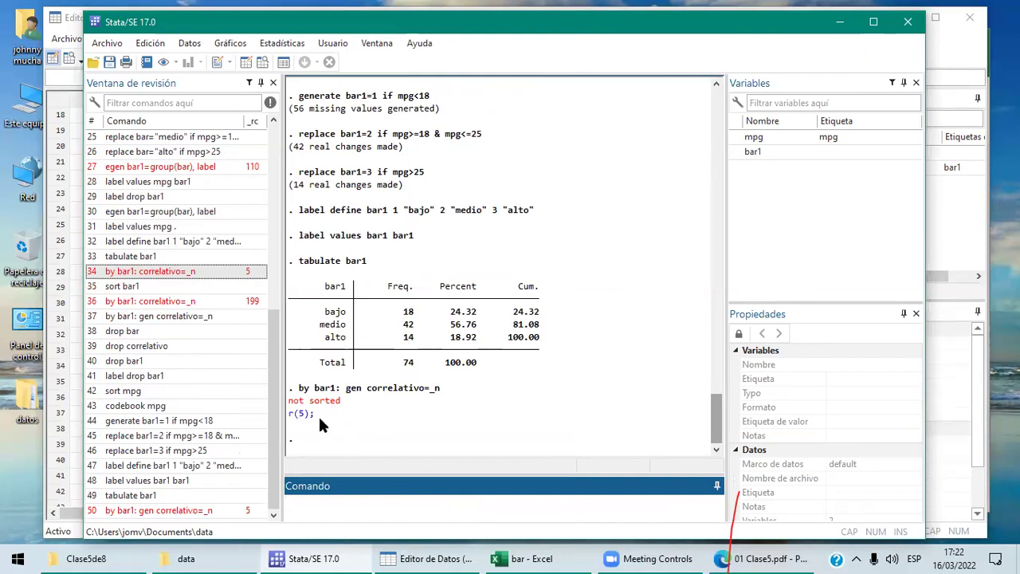
Sort the data by bar1 and generate the within-category index with by bar1: gen correlativo=_n.
{"action": "type", "text": "sort bar1"}
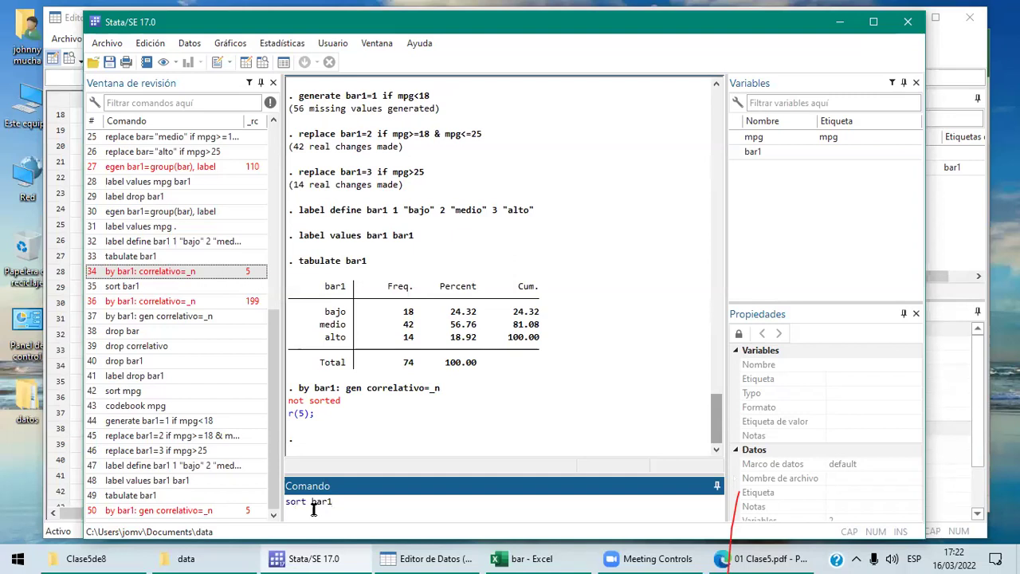
{"action": "key", "text": "Return"}
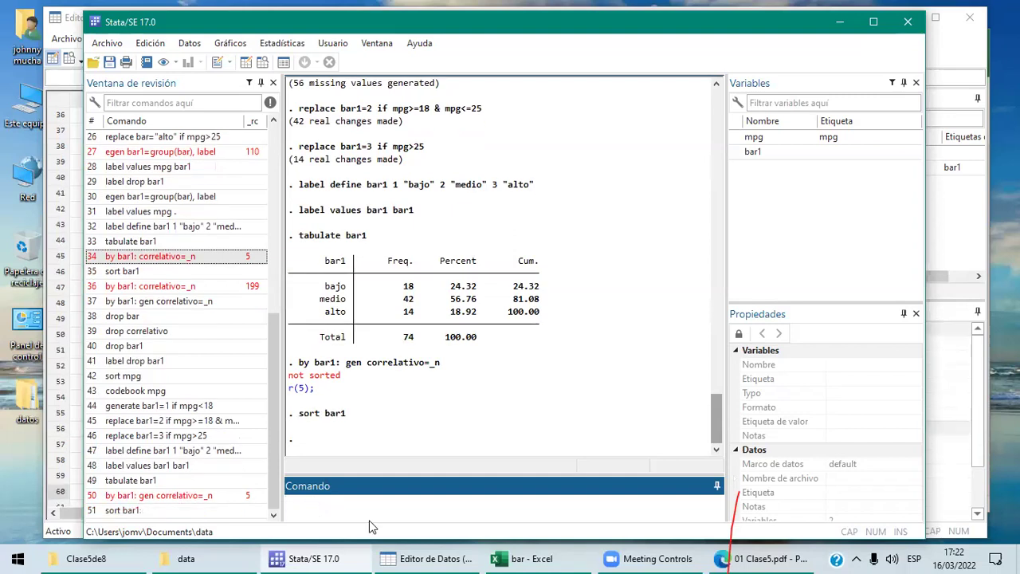
{"action": "key", "text": "Page_Up"}
{"action": "key", "text": "Page_Up"}
{"action": "key", "text": "Return"}
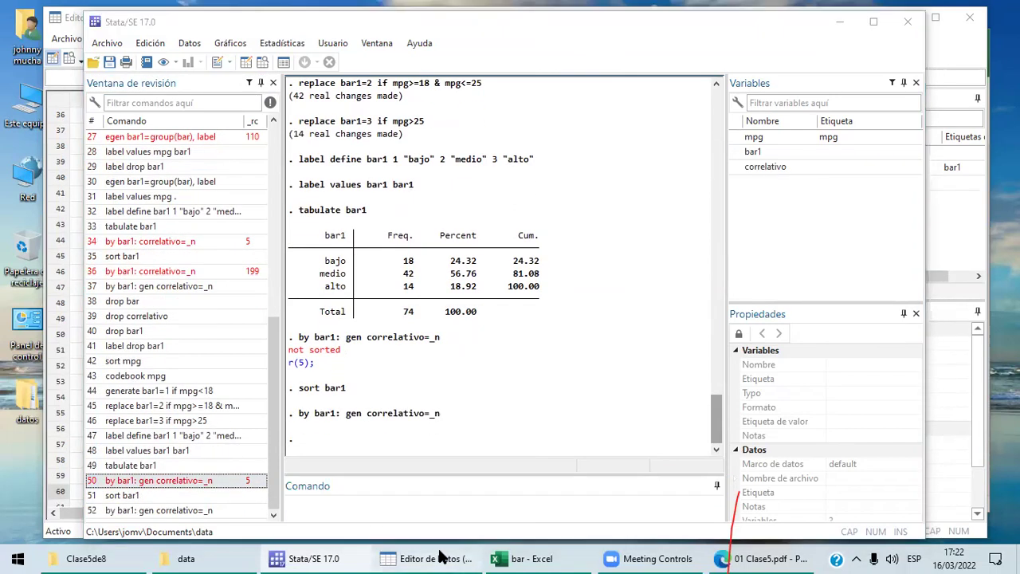
Examine the correlativo numbering in the Data Editor up to the row where bajo ends and medio begins.
{"action": "left_click", "coordinate": [431, 558]}
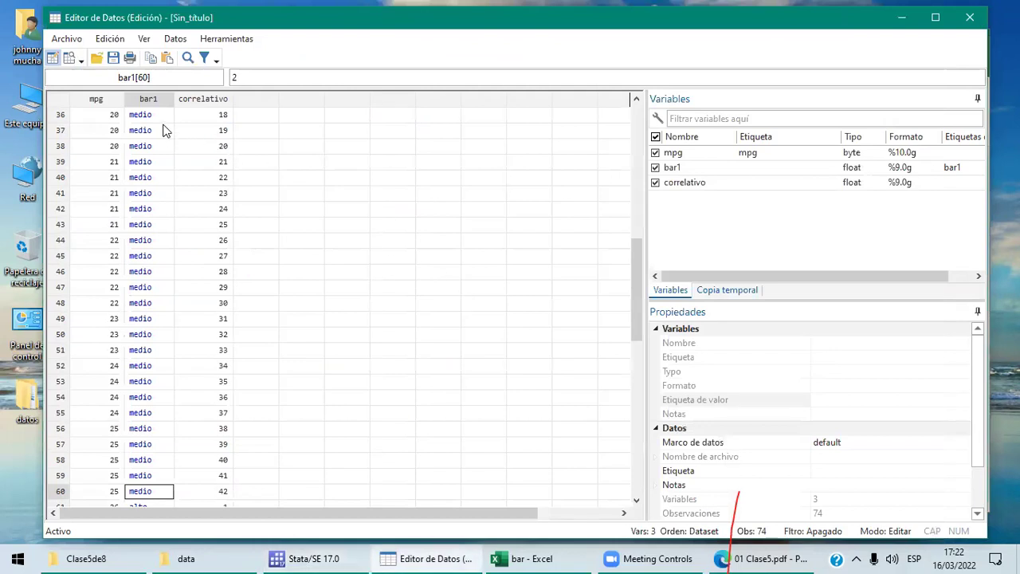
{"action": "left_click", "coordinate": [636, 98]}
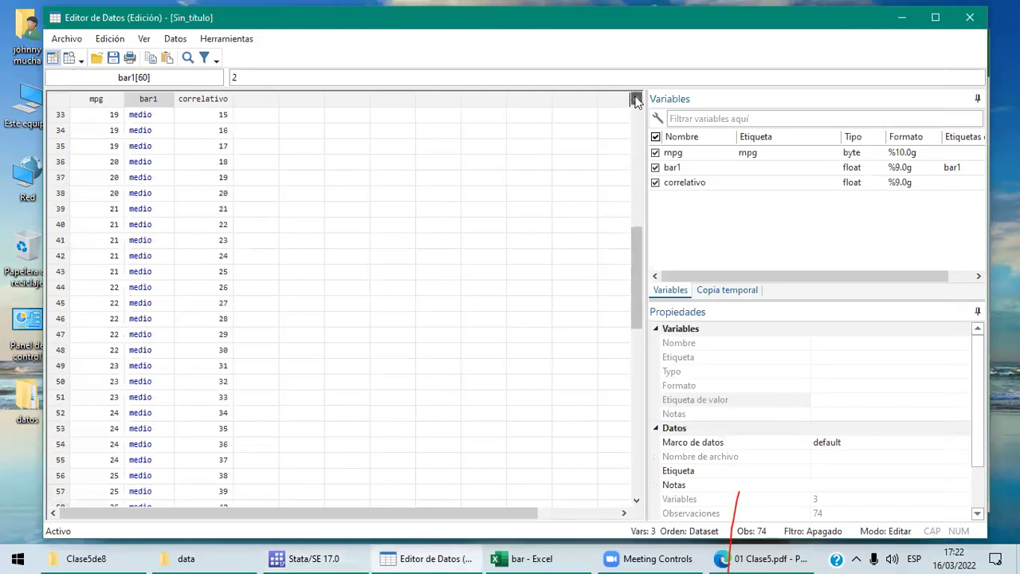
{"action": "left_click", "coordinate": [636, 98]}
{"action": "left_click", "coordinate": [636, 98]}
{"action": "left_click", "coordinate": [636, 98]}
{"action": "left_click", "coordinate": [637, 98]}
{"action": "left_click", "coordinate": [636, 98]}
{"action": "left_click", "coordinate": [636, 98]}
{"action": "left_click", "coordinate": [637, 98]}
{"action": "left_click", "coordinate": [636, 98]}
{"action": "left_click", "coordinate": [636, 99]}
{"action": "left_click", "coordinate": [636, 98]}
{"action": "left_click", "coordinate": [636, 98]}
{"action": "left_click", "coordinate": [636, 98]}
{"action": "left_click", "coordinate": [636, 98]}
{"action": "left_click", "coordinate": [636, 98]}
{"action": "left_click", "coordinate": [636, 98]}
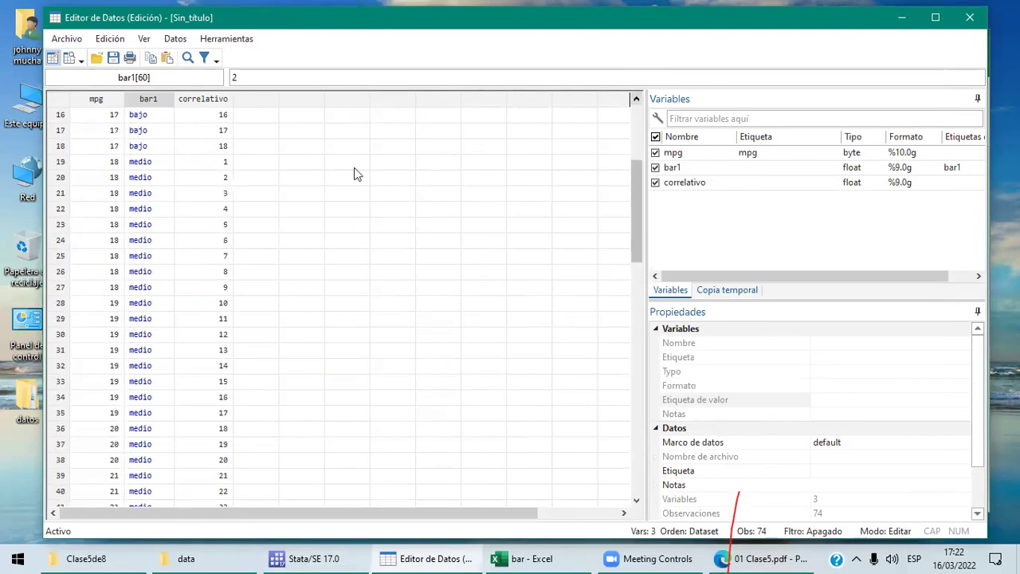
{"action": "left_click", "coordinate": [217, 152]}
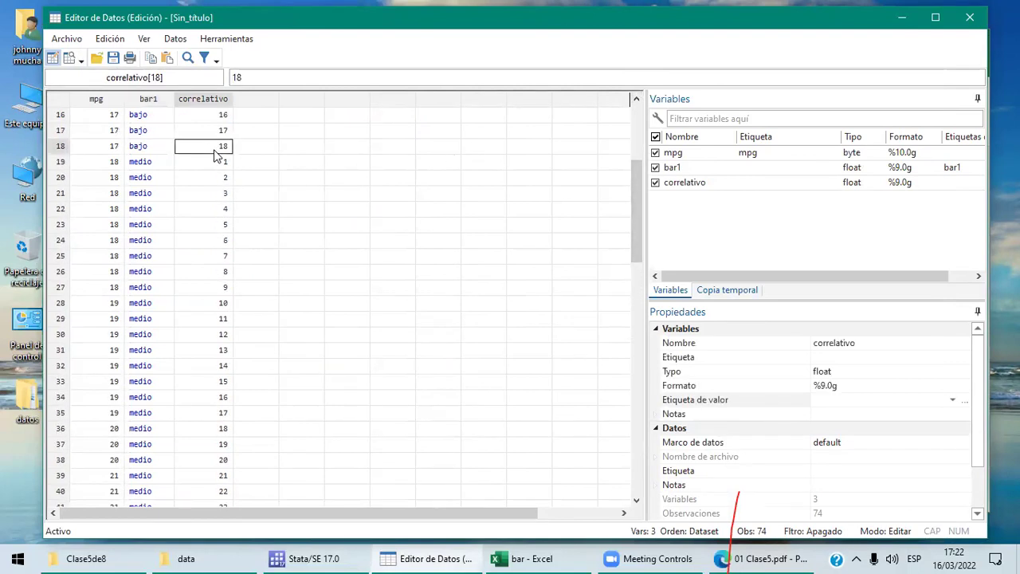
Check the final correlativo value of the medio category and of the alto category in the Data Editor.
{"action": "left_click_drag", "start_coordinate": [638, 503], "coordinate": [637, 505]}
{"action": "left_click", "coordinate": [226, 446]}
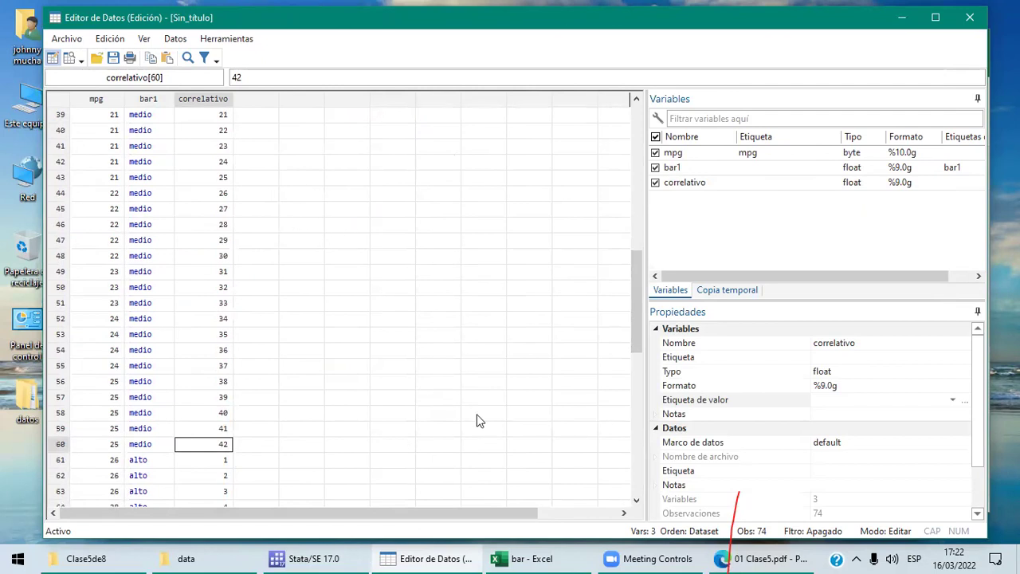
{"action": "left_click_drag", "start_coordinate": [638, 505], "coordinate": [638, 505]}
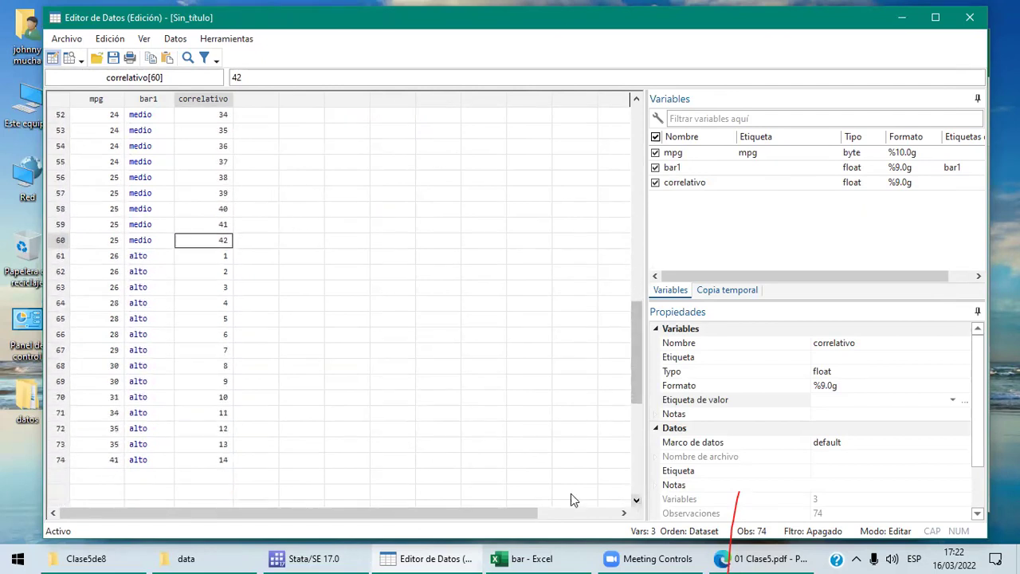
{"action": "left_click", "coordinate": [221, 461]}
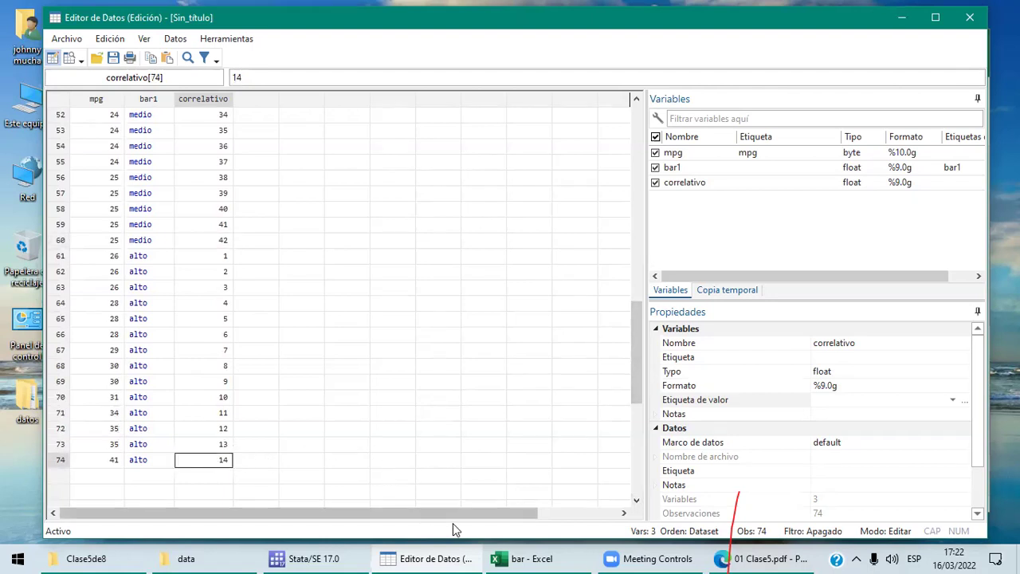
Switch to the 01 Clase5.pdf slides and advance from Caso1 to the "do file / archivos do" slide.
{"action": "left_click", "coordinate": [333, 558]}
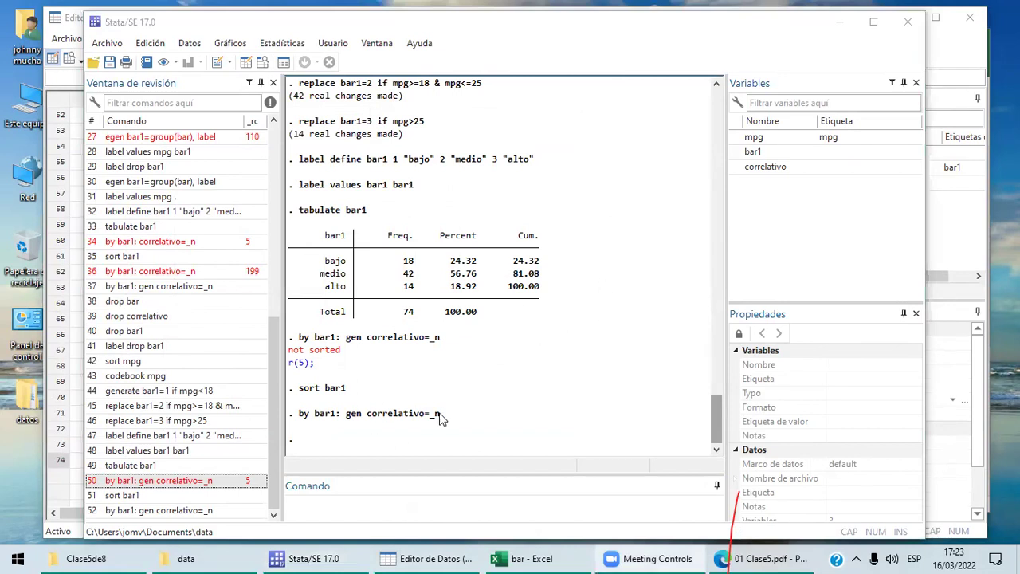
{"action": "left_click", "coordinate": [324, 500]}
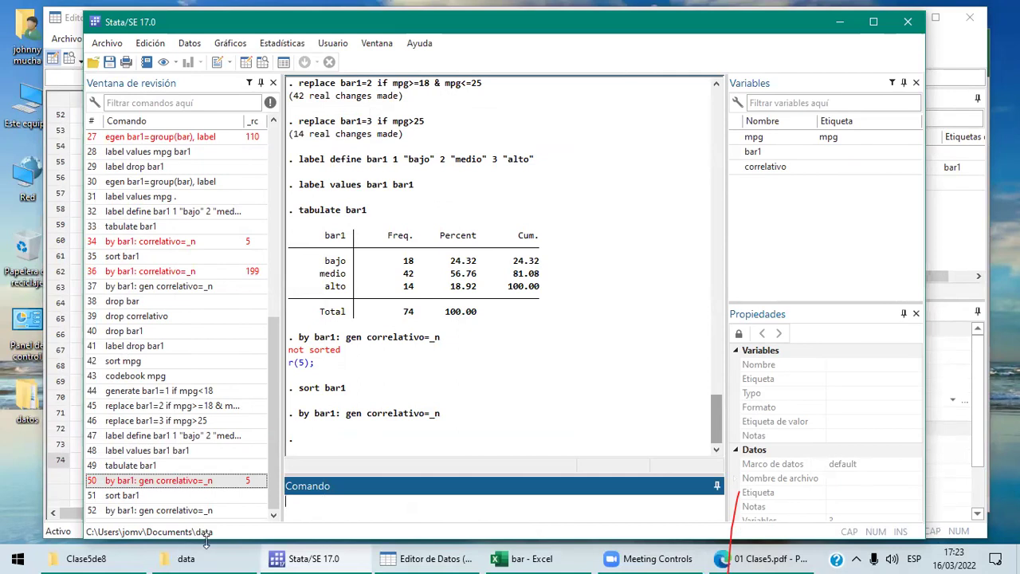
{"action": "left_click", "coordinate": [750, 557]}
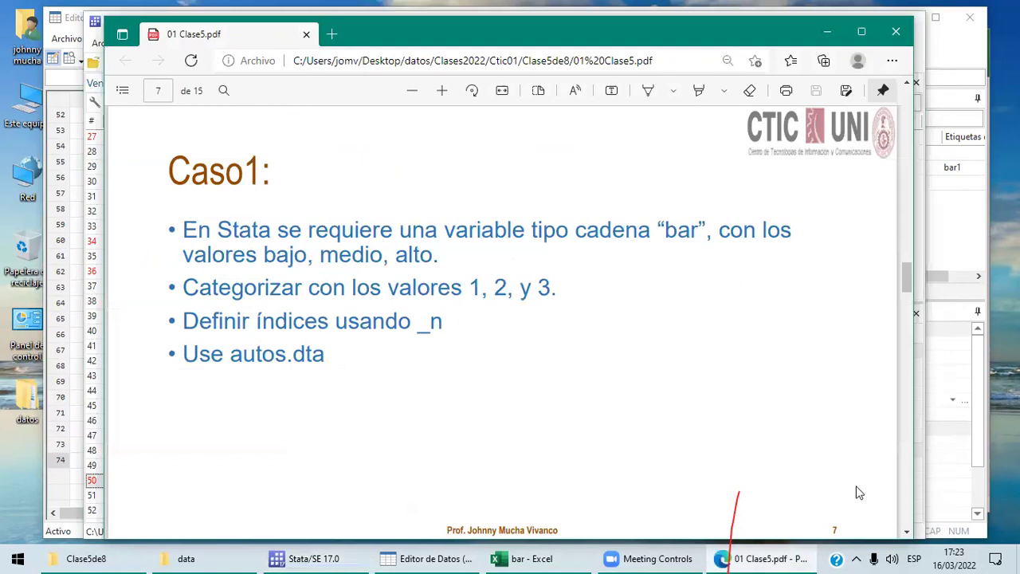
{"action": "left_click", "coordinate": [907, 532]}
{"action": "left_click", "coordinate": [907, 533]}
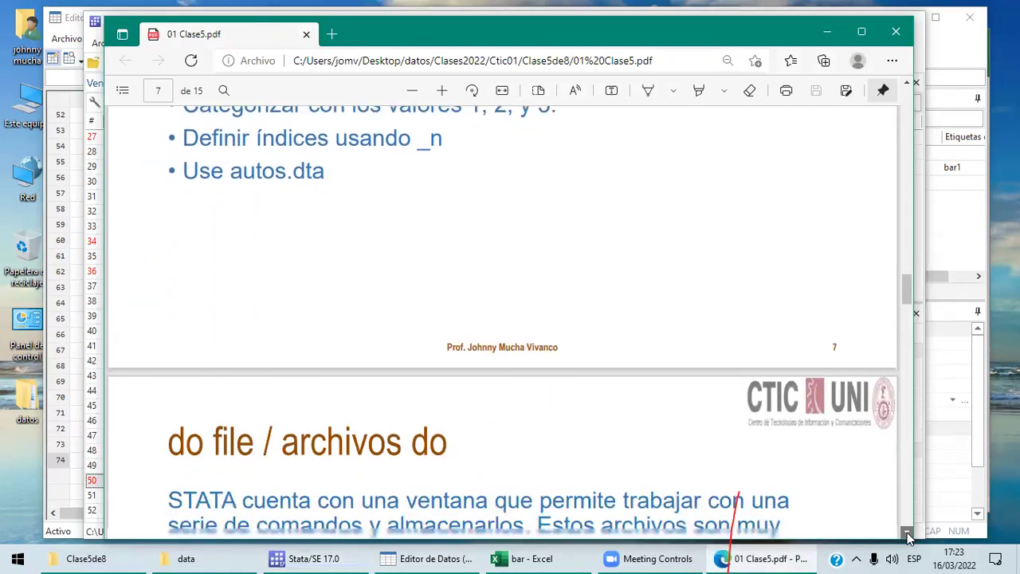
{"action": "left_click", "coordinate": [907, 532]}
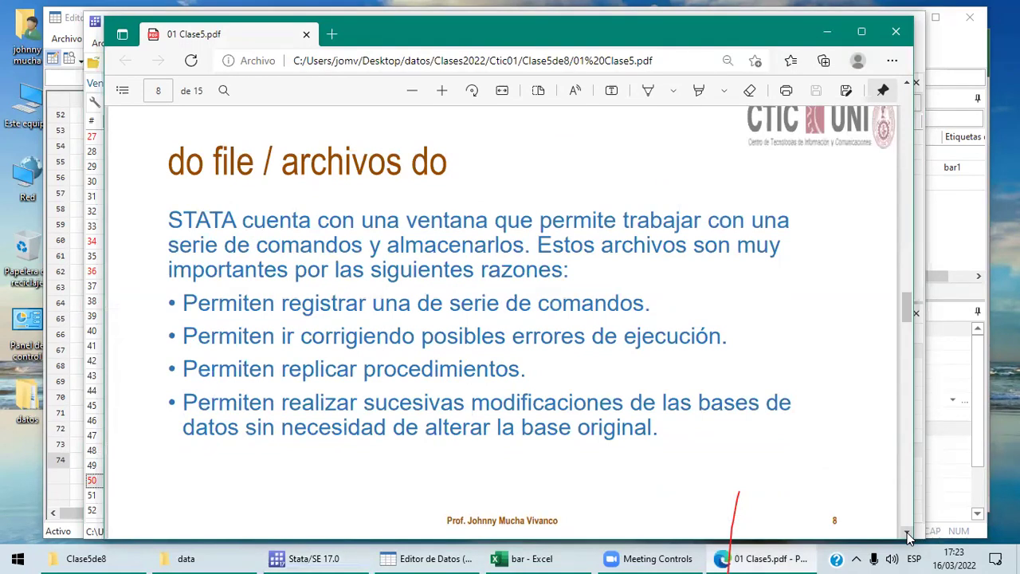
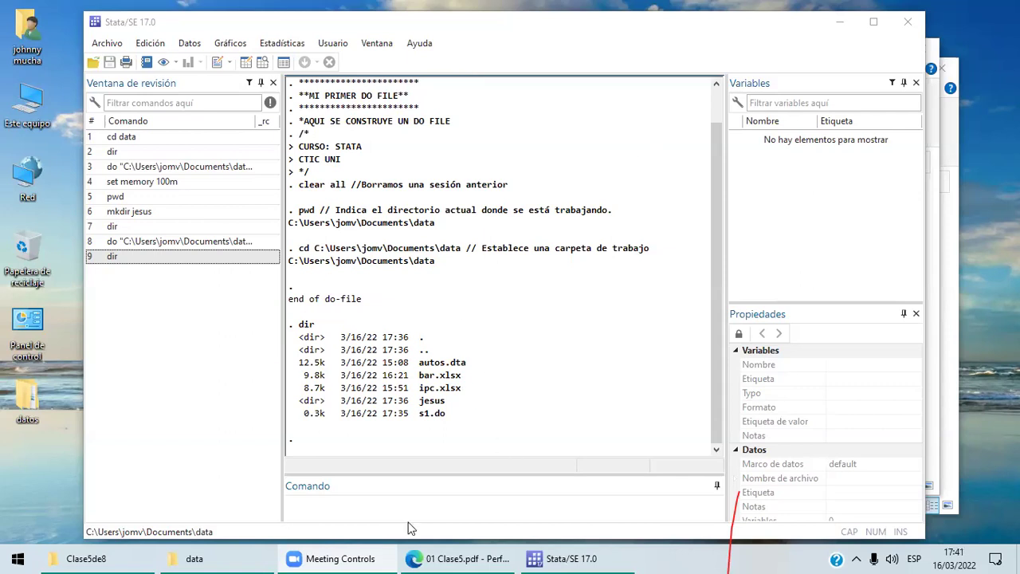
Review the 01 Clase5.pdf slides on saving results in logs, from "Guardar Resultados en Bitácoras" to "Comando log".
{"action": "left_click", "coordinate": [470, 556]}
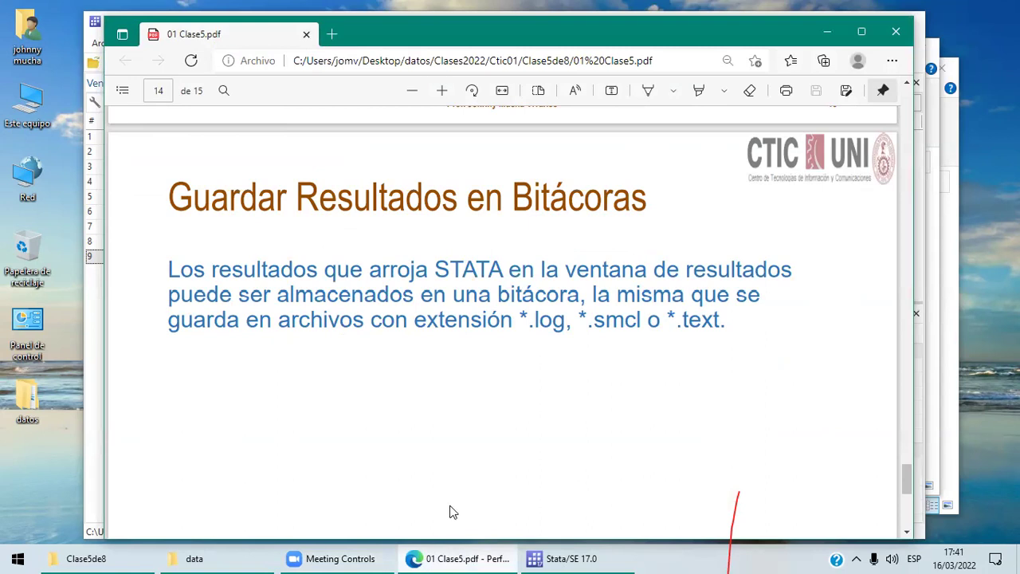
{"action": "double_click", "coordinate": [622, 318]}
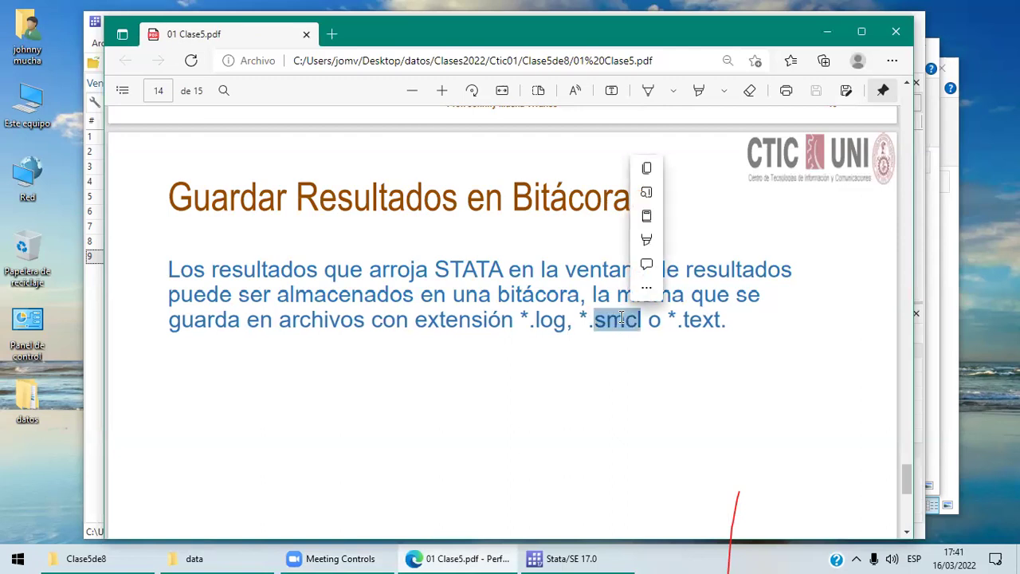
{"action": "left_click", "coordinate": [592, 558]}
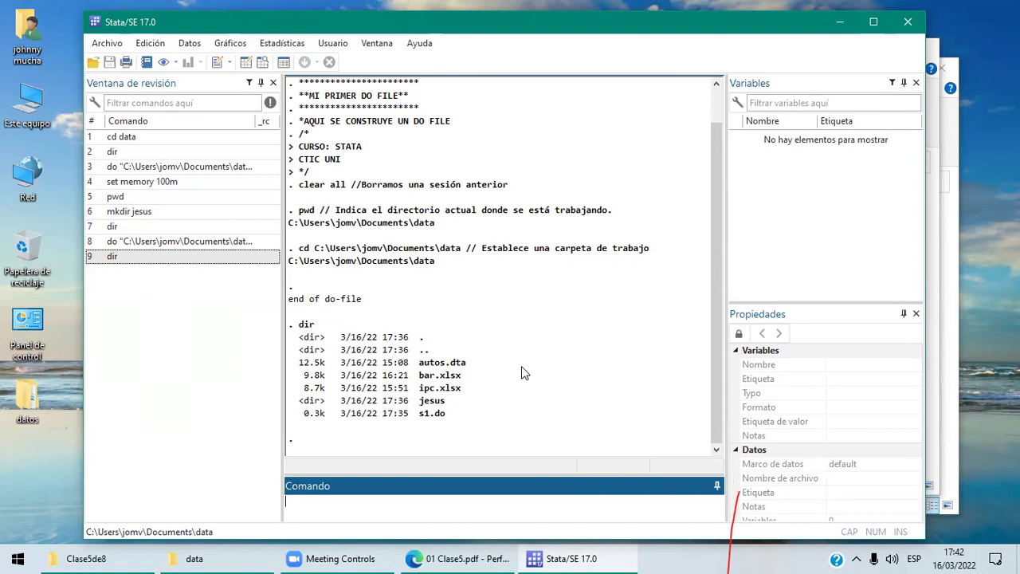
{"action": "left_click", "coordinate": [480, 555]}
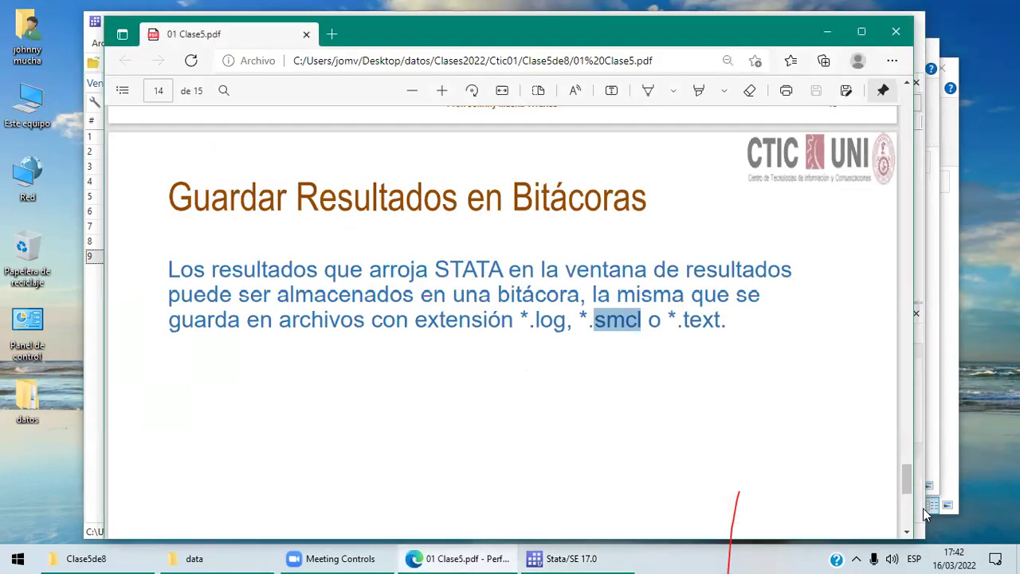
{"action": "left_click_drag", "start_coordinate": [912, 532], "coordinate": [912, 532]}
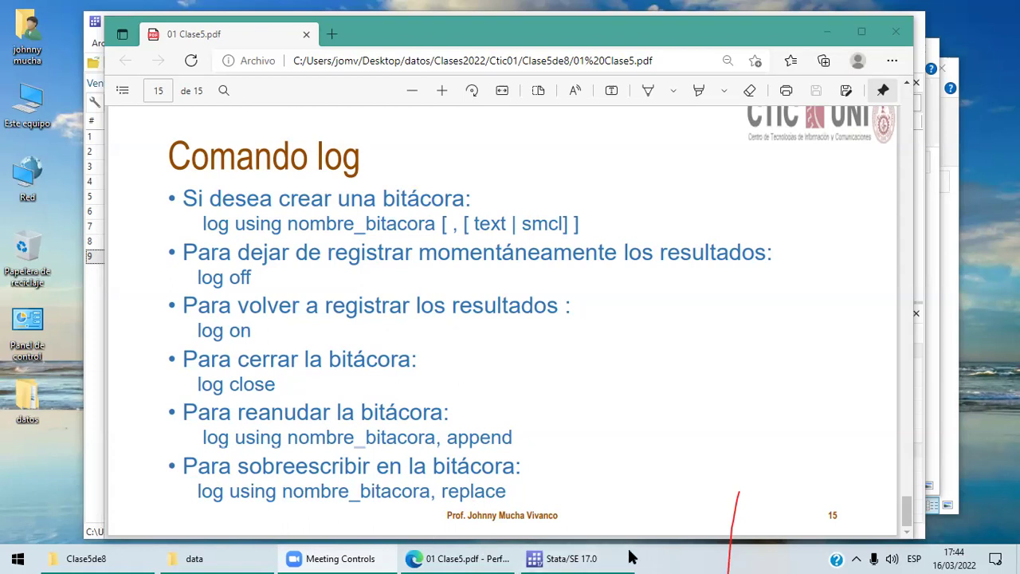
Return to Stata and clear the results window.
{"action": "left_click", "coordinate": [586, 559]}
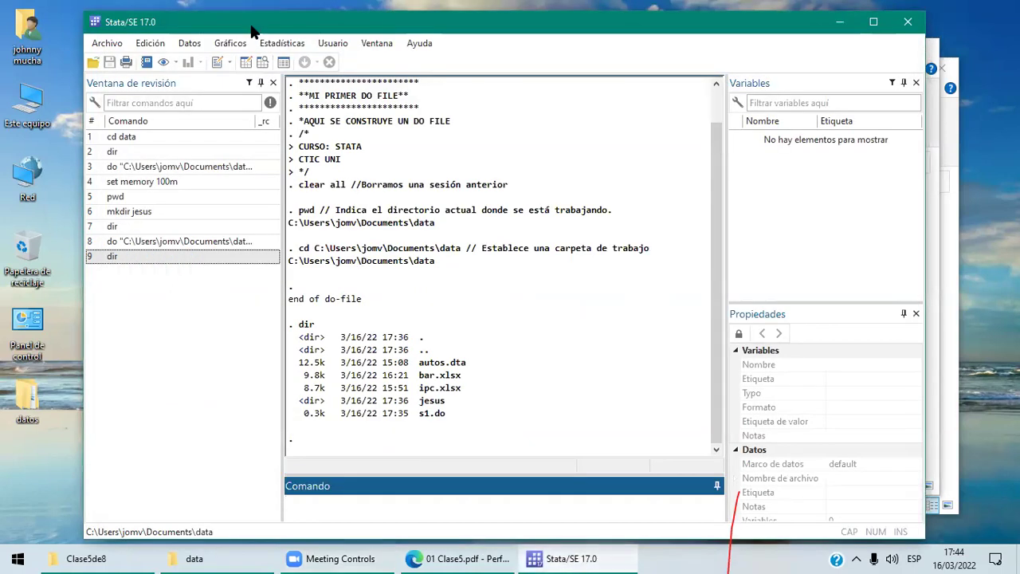
{"action": "left_click", "coordinate": [150, 43]}
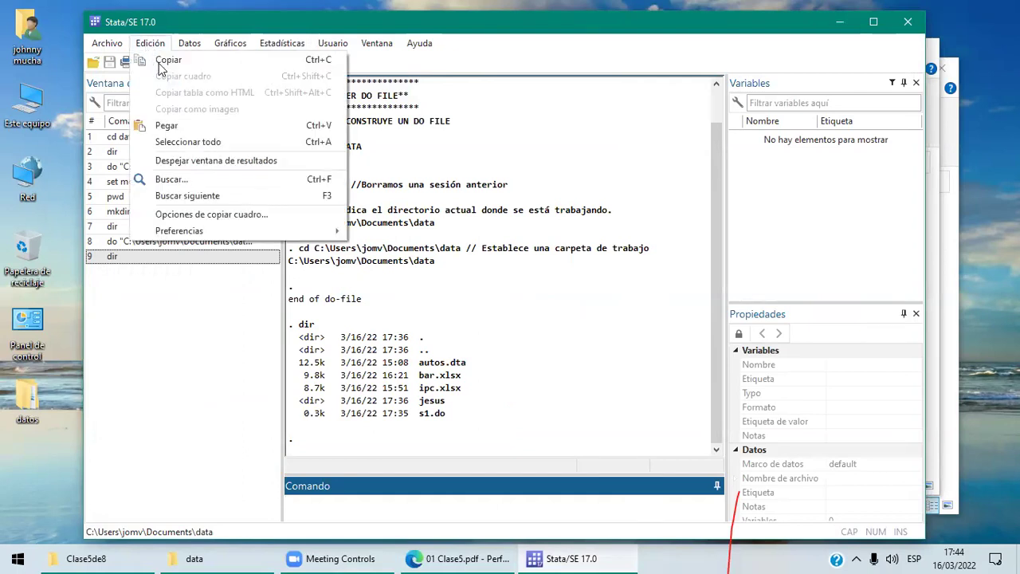
{"action": "left_click", "coordinate": [202, 167]}
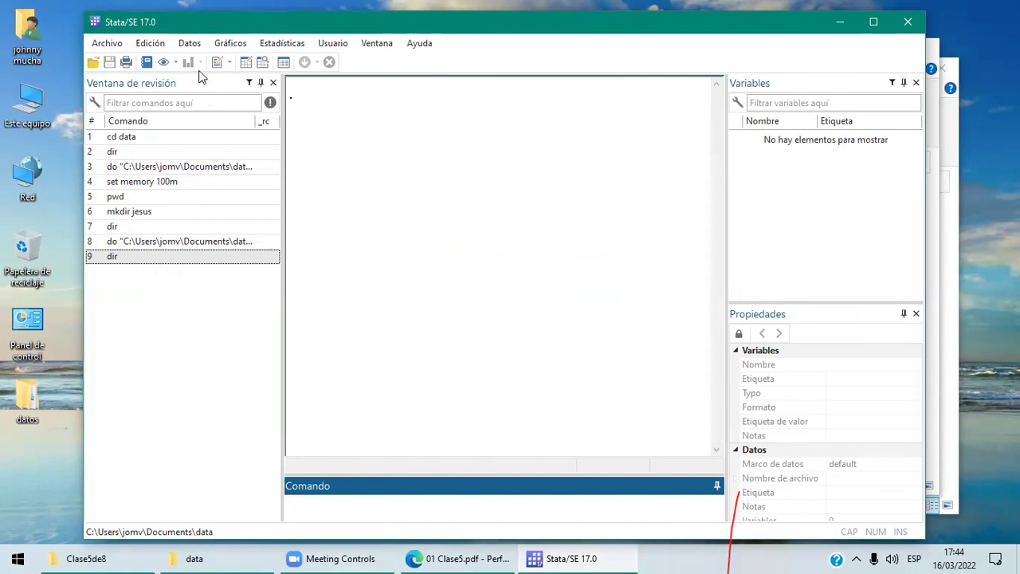
Begin a formatted log (*.smcl) of the output, saved as registro in the data folder.
{"action": "left_click", "coordinate": [111, 46]}
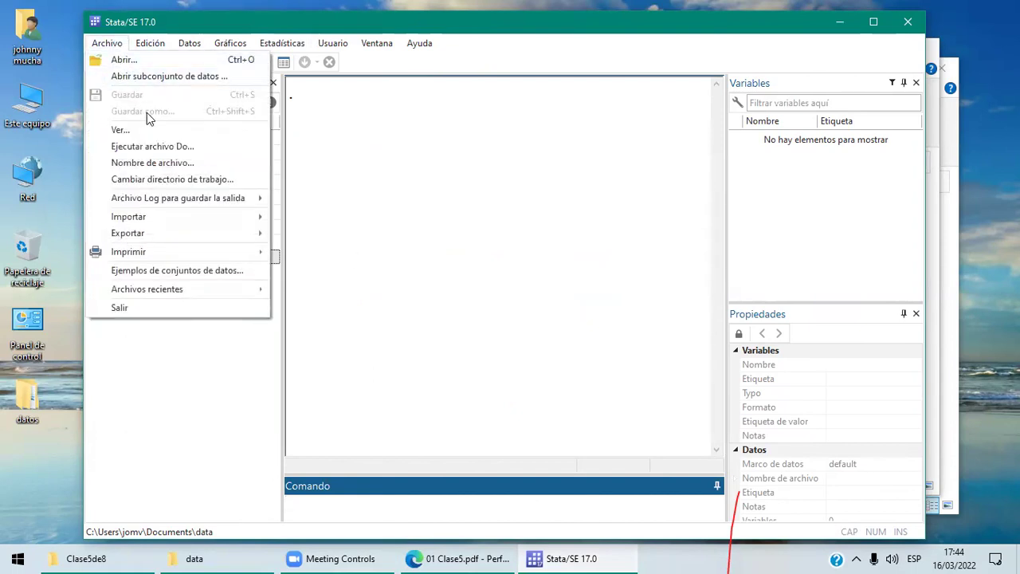
{"action": "mouse_move", "coordinate": [173, 200]}
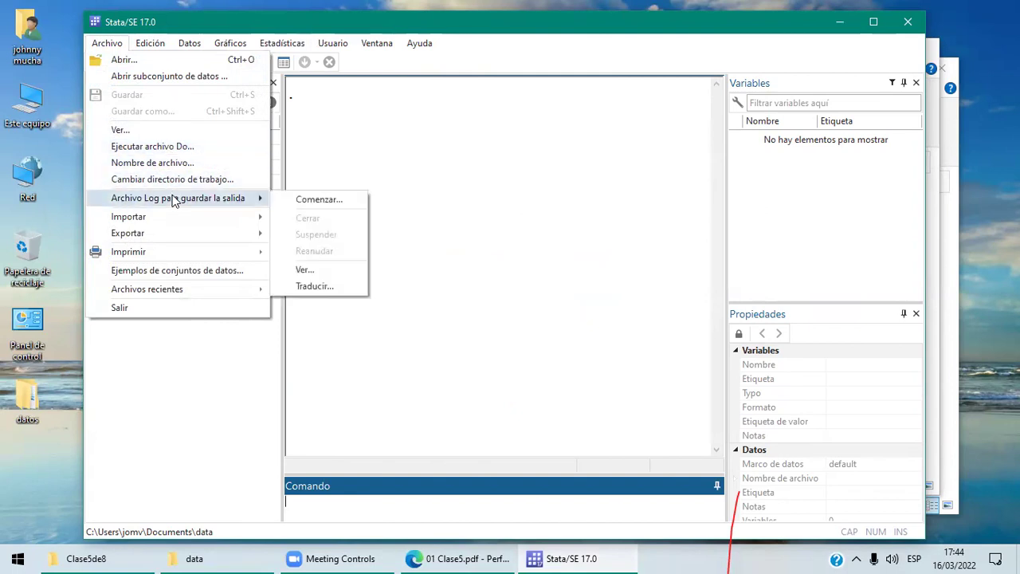
{"action": "left_click", "coordinate": [318, 199]}
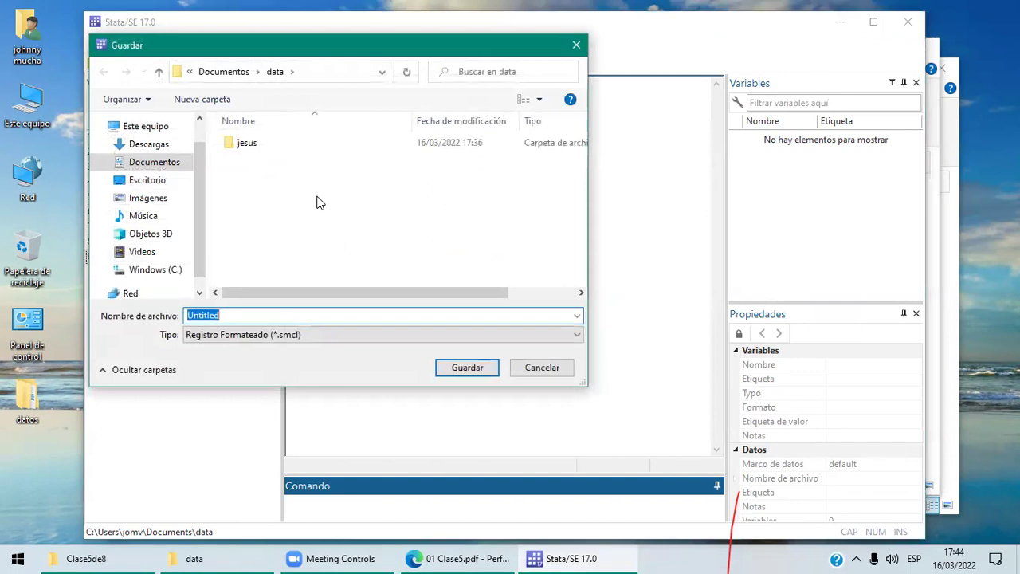
{"action": "key", "text": "Right"}
{"action": "key", "text": "BackSpace"}
{"action": "key", "text": "BackSpace"}
{"action": "key", "text": "BackSpace"}
{"action": "key", "text": "BackSpace"}
{"action": "key", "text": "BackSpace"}
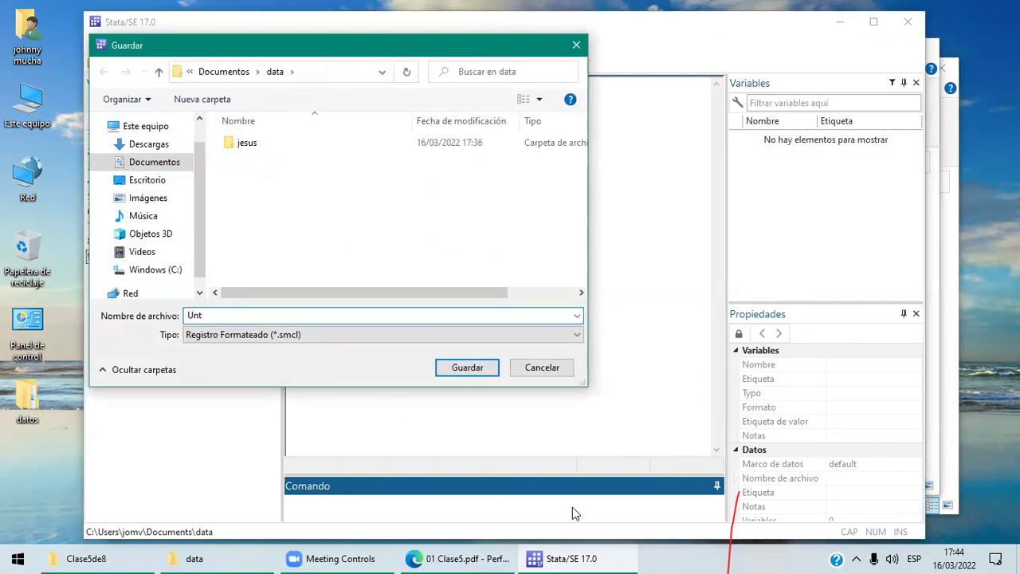
{"action": "left_click", "coordinate": [856, 558]}
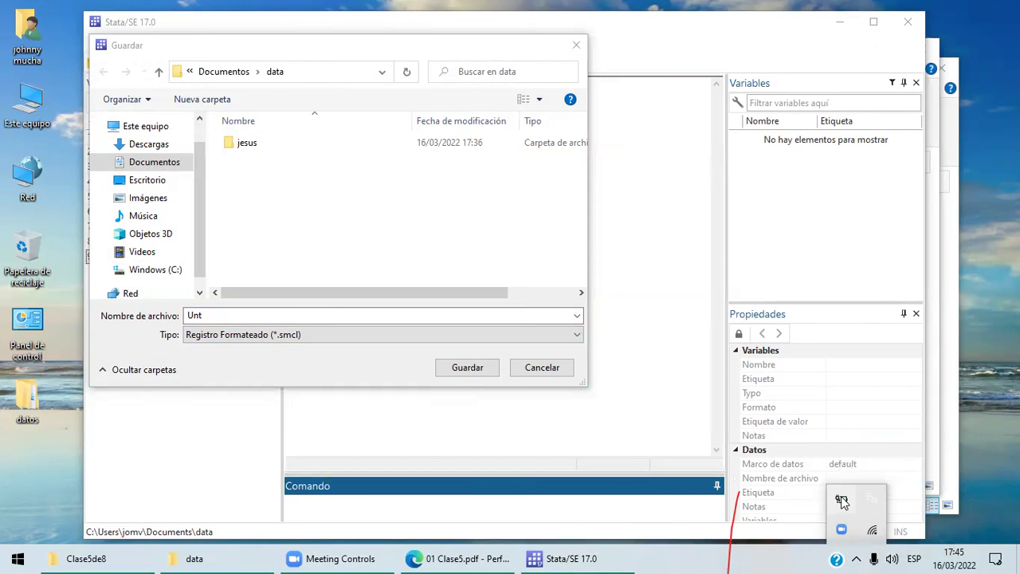
{"action": "left_click", "coordinate": [707, 562]}
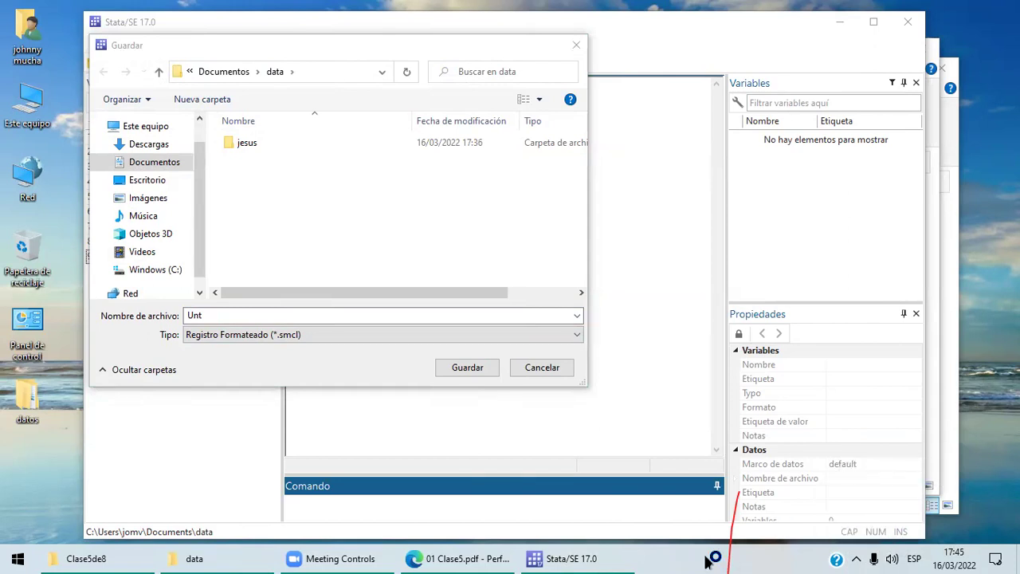
{"action": "left_click", "coordinate": [212, 316]}
{"action": "key", "text": "BackSpace"}
{"action": "key", "text": "BackSpace"}
{"action": "key", "text": "BackSpace"}
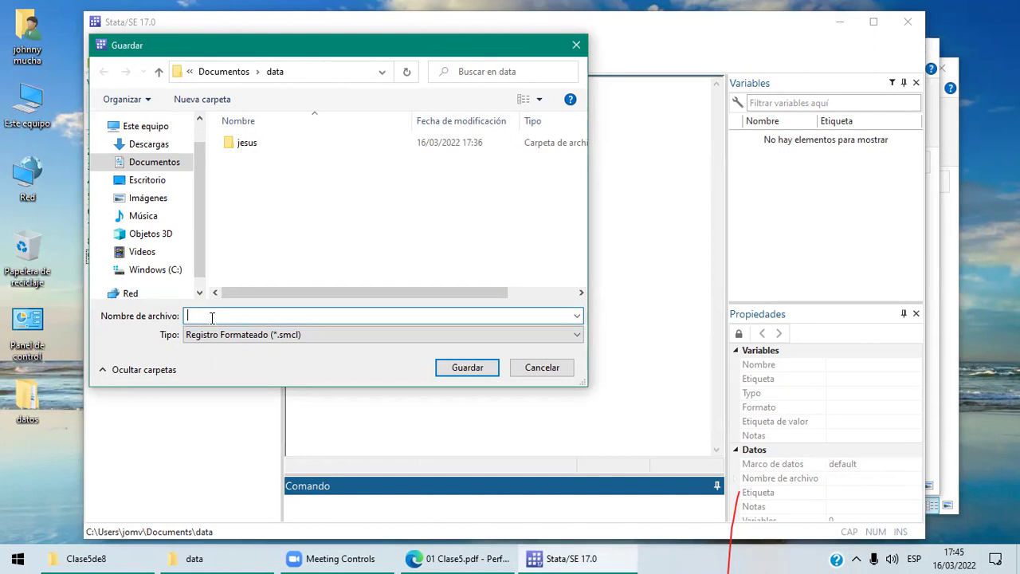
{"action": "type", "text": "registro"}
{"action": "left_click", "coordinate": [469, 373]}
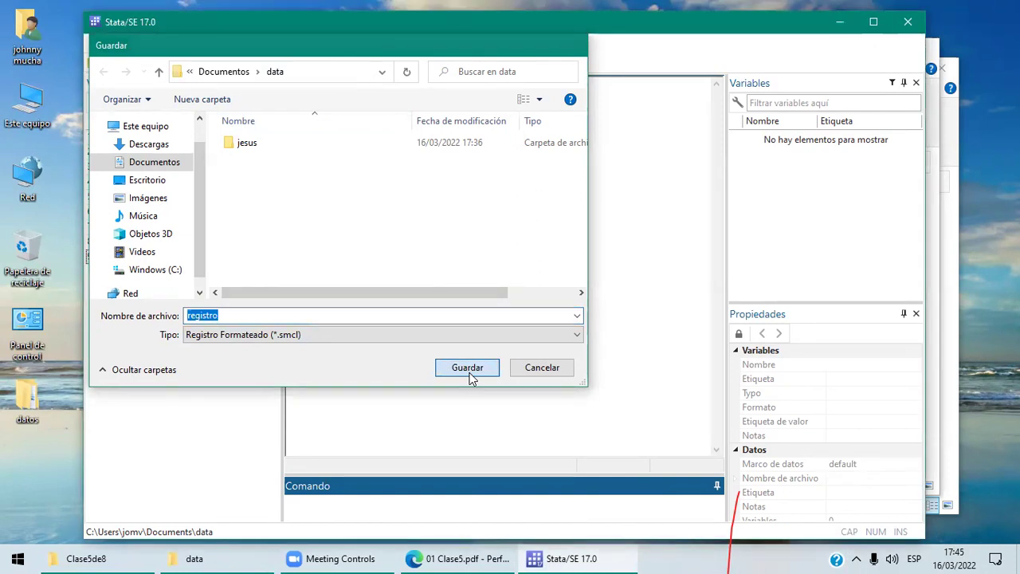
{"action": "left_click", "coordinate": [469, 373]}
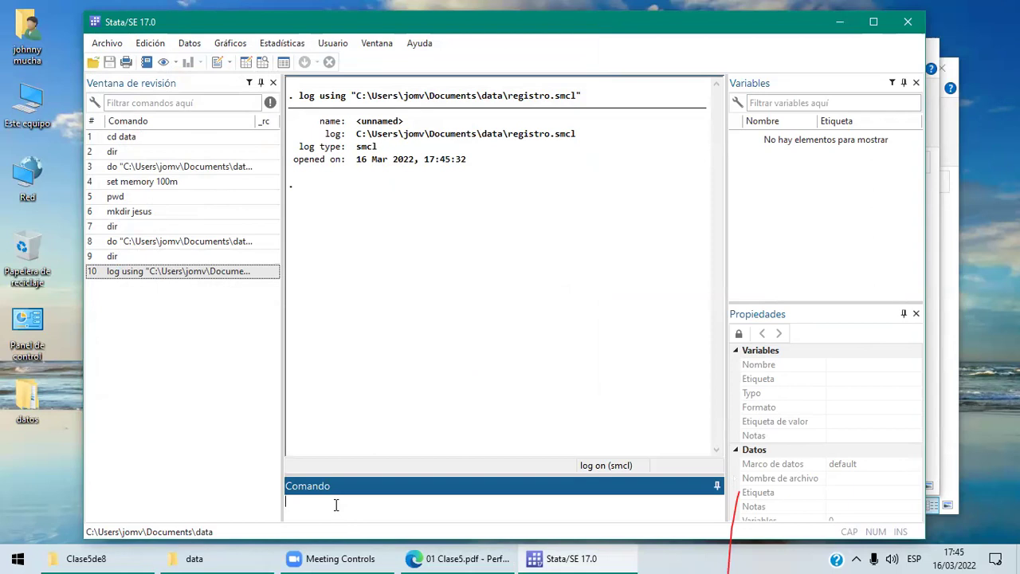
Load the example dataset with sysuse cancer.
{"action": "type", "text": "sysuse cancer"}
{"action": "key", "text": "Return"}
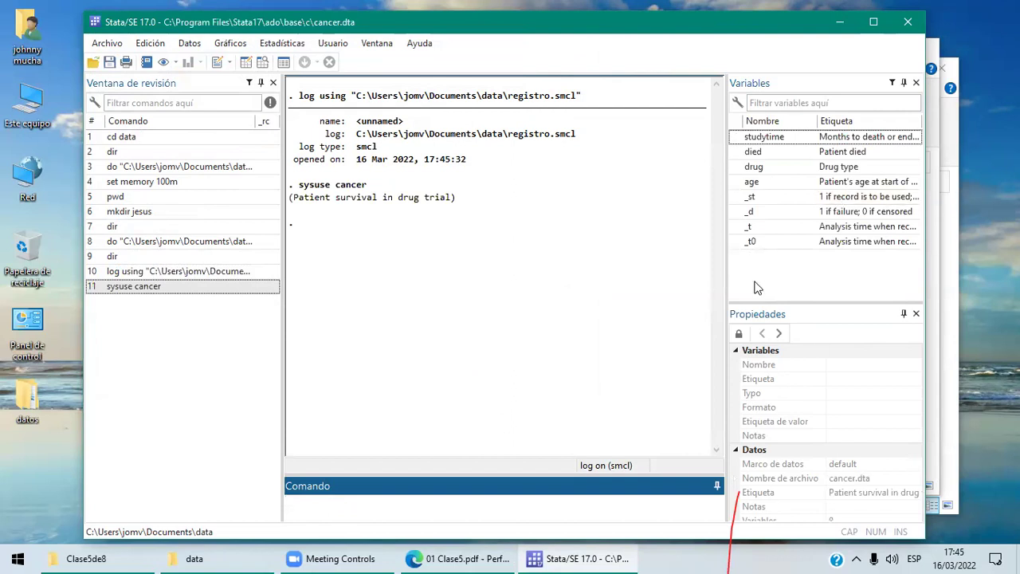
{"action": "left_click", "coordinate": [594, 558]}
{"action": "left_click", "coordinate": [574, 512]}
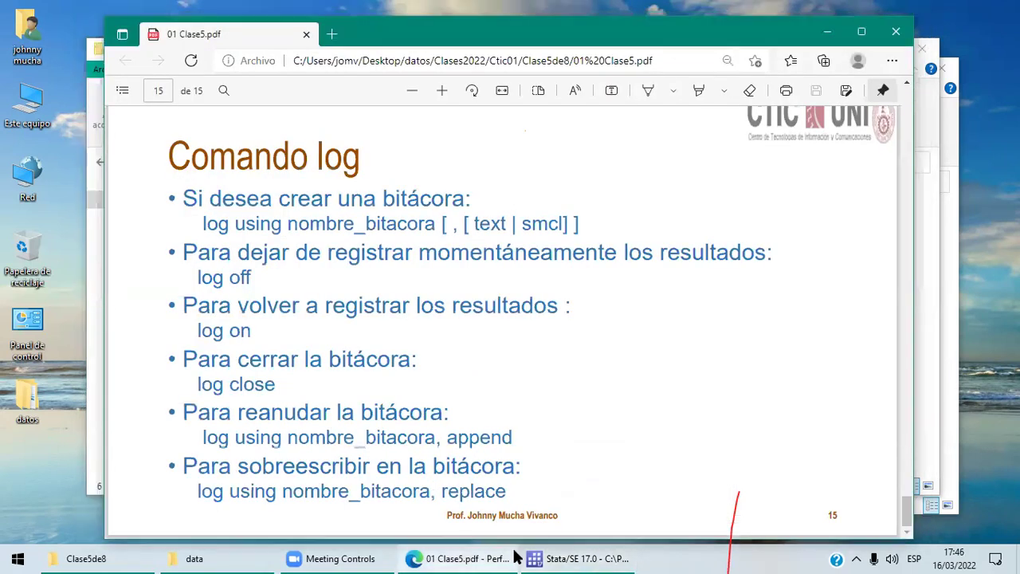
{"action": "left_click", "coordinate": [543, 558]}
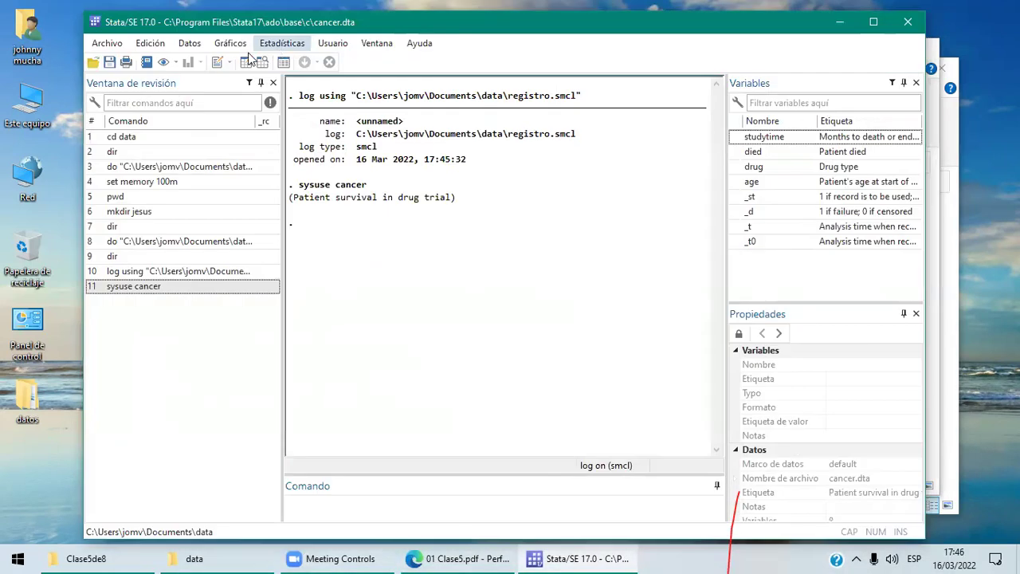
Open the cancer dataset in the Data Editor in edit mode and examine the died and drug variables.
{"action": "left_click", "coordinate": [190, 43]}
{"action": "mouse_move", "coordinate": [275, 78]}
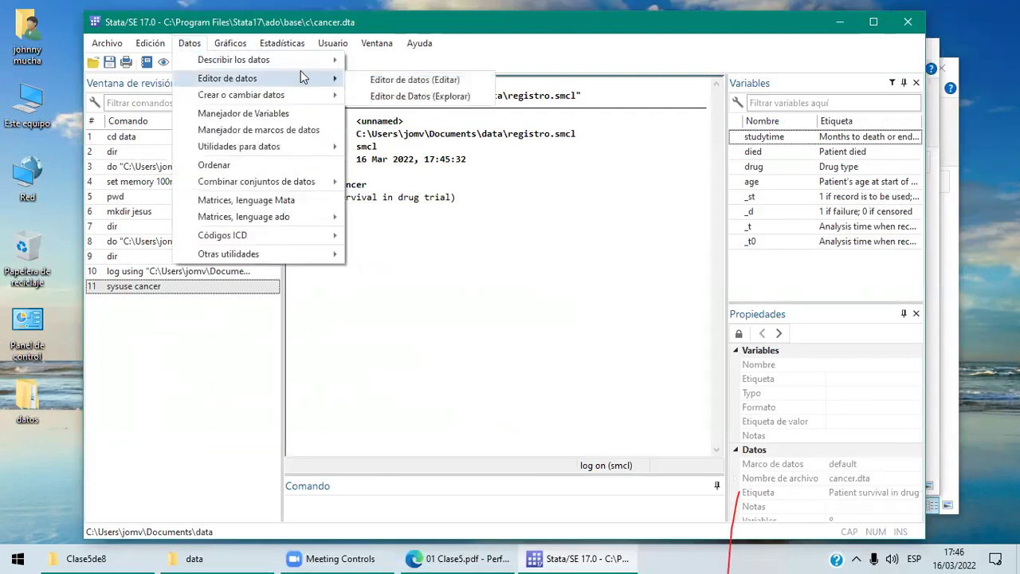
{"action": "left_click", "coordinate": [407, 80]}
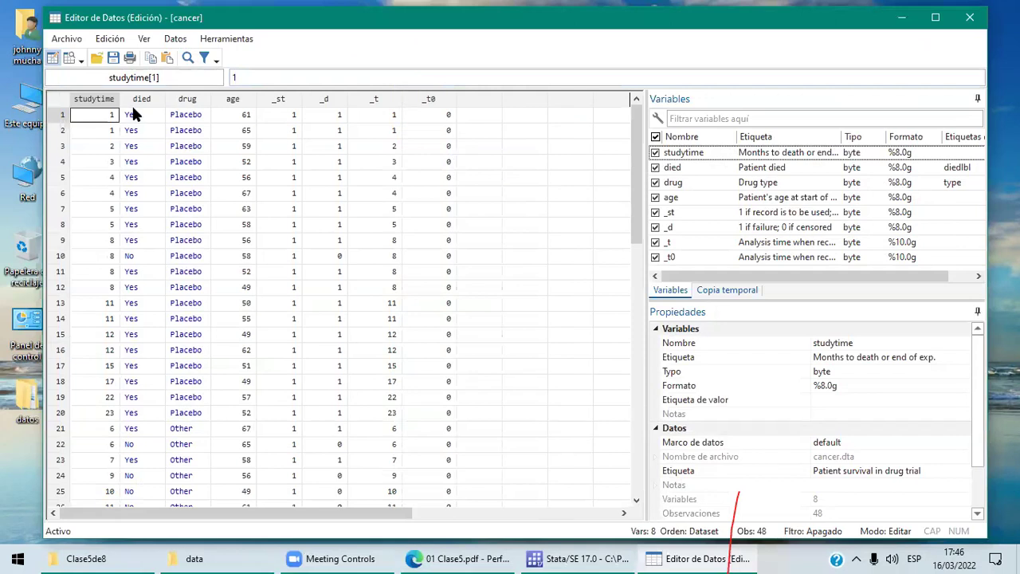
{"action": "left_click", "coordinate": [141, 98]}
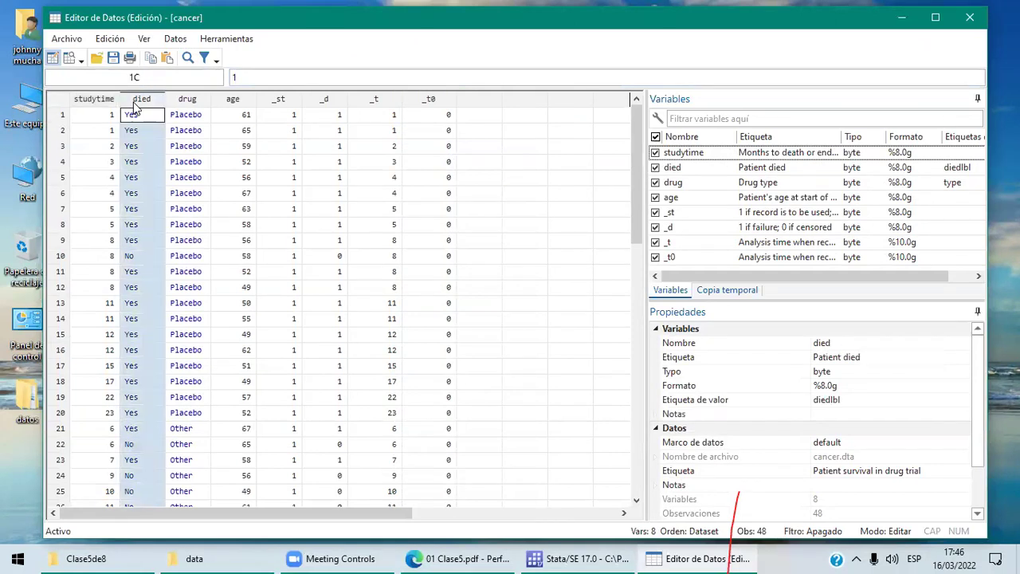
{"action": "left_click", "coordinate": [197, 99]}
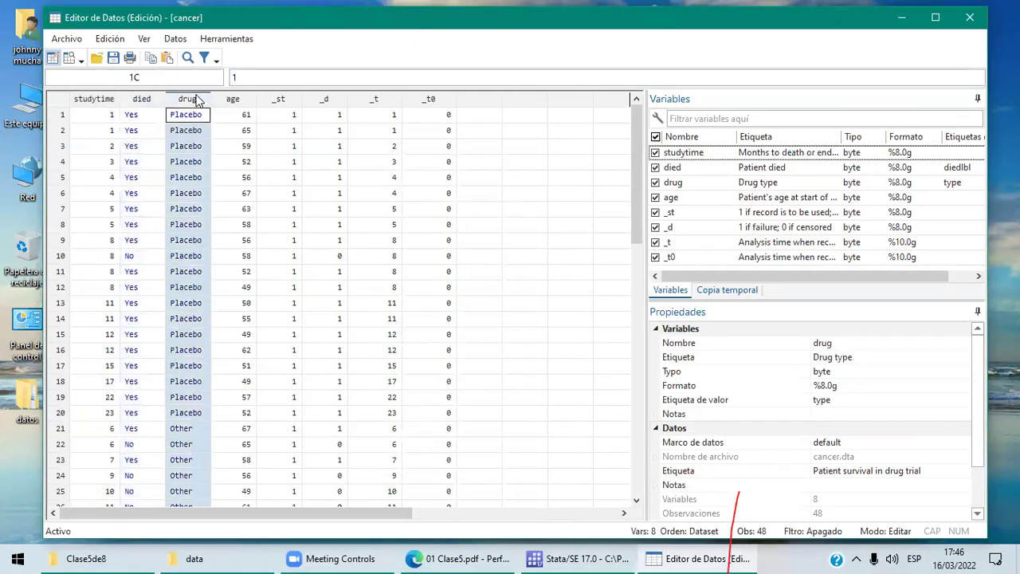
{"action": "left_click", "coordinate": [143, 99]}
{"action": "left_click", "coordinate": [182, 100]}
{"action": "left_click", "coordinate": [140, 99]}
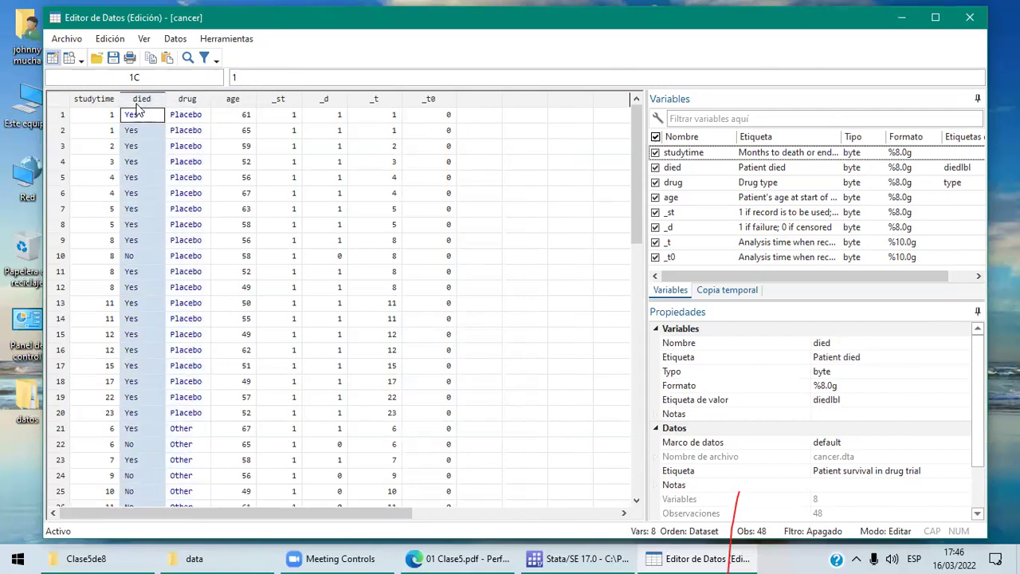
{"action": "left_click", "coordinate": [199, 101]}
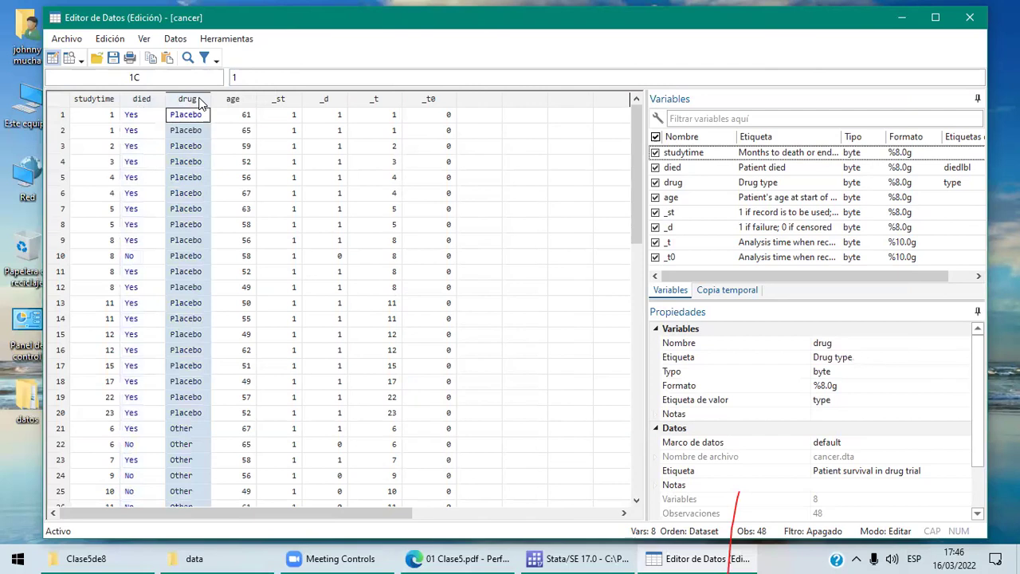
{"action": "left_click", "coordinate": [150, 99]}
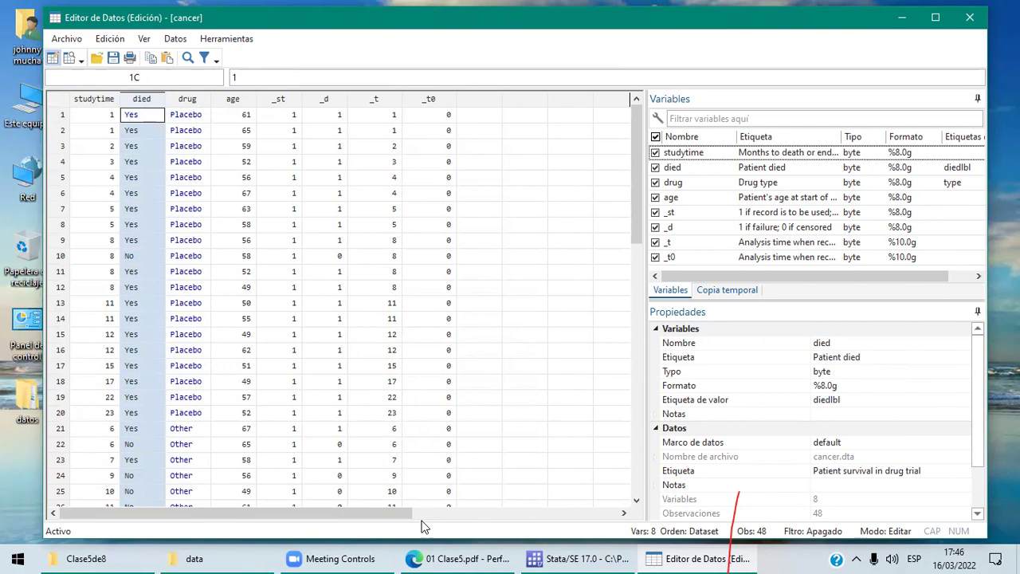
Cross-tabulate patient deaths by drug type with tabulate died drug.
{"action": "left_click", "coordinate": [539, 557]}
{"action": "type", "text": "tabulate"}
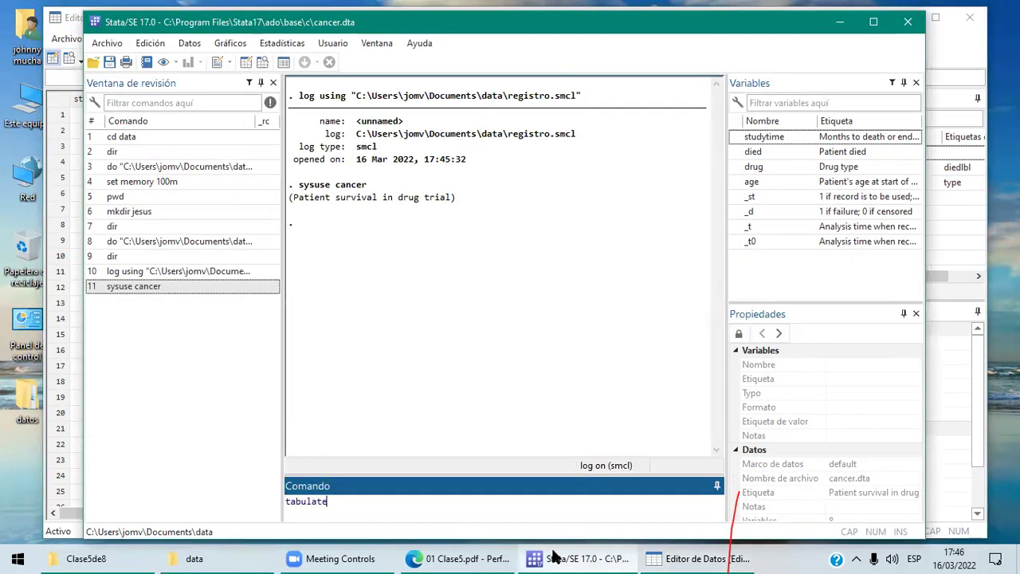
{"action": "type", "text": " died drug"}
{"action": "key", "text": "Return"}
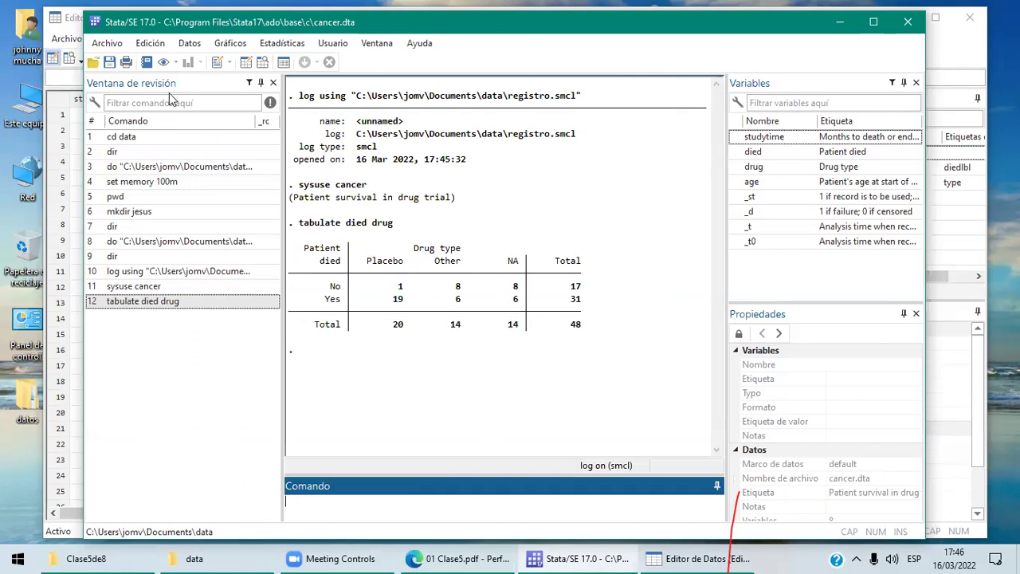
Suspend the registro.smcl log so that further output is not recorded.
{"action": "left_click", "coordinate": [109, 45]}
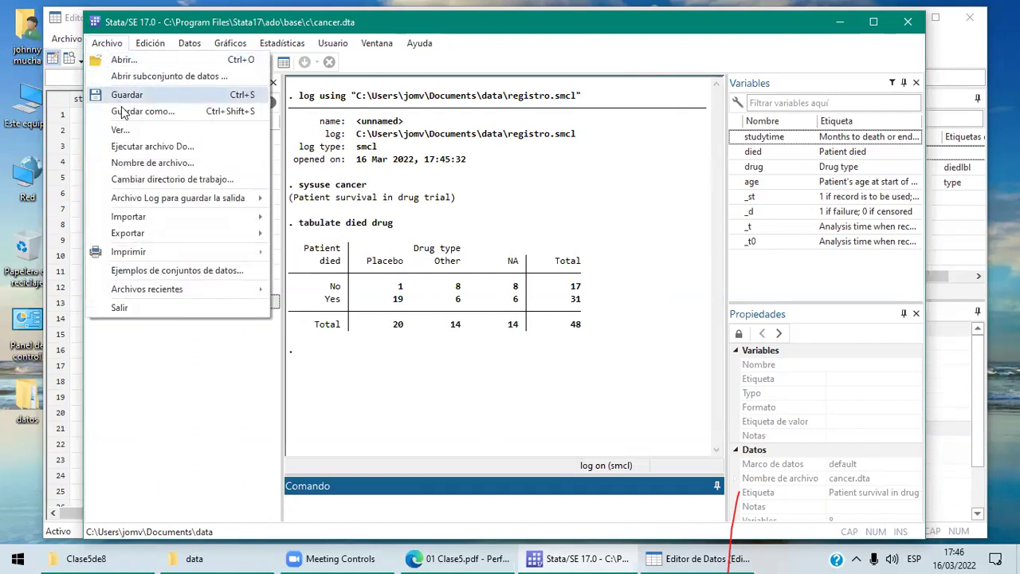
{"action": "mouse_move", "coordinate": [178, 203]}
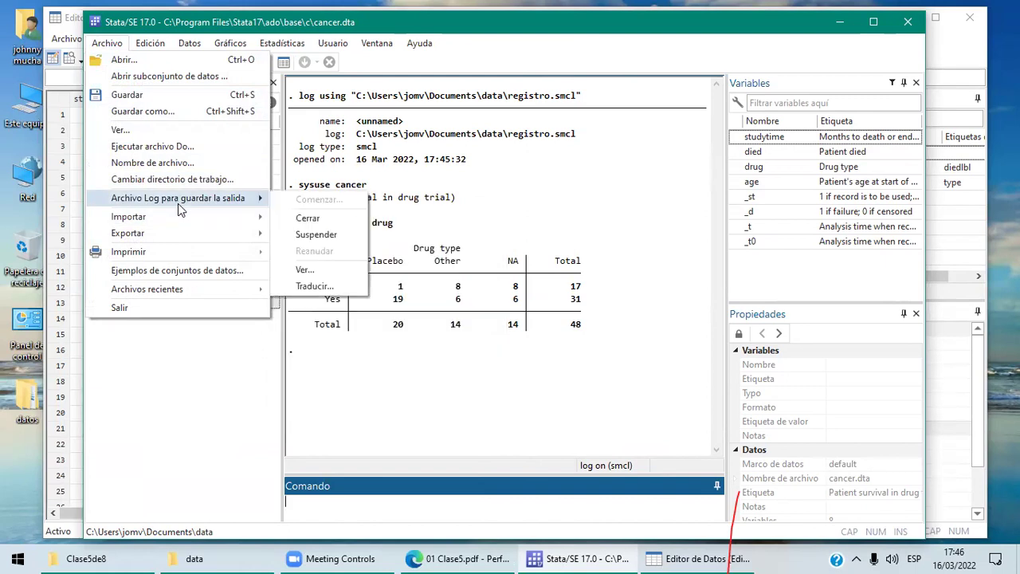
{"action": "left_click", "coordinate": [315, 235]}
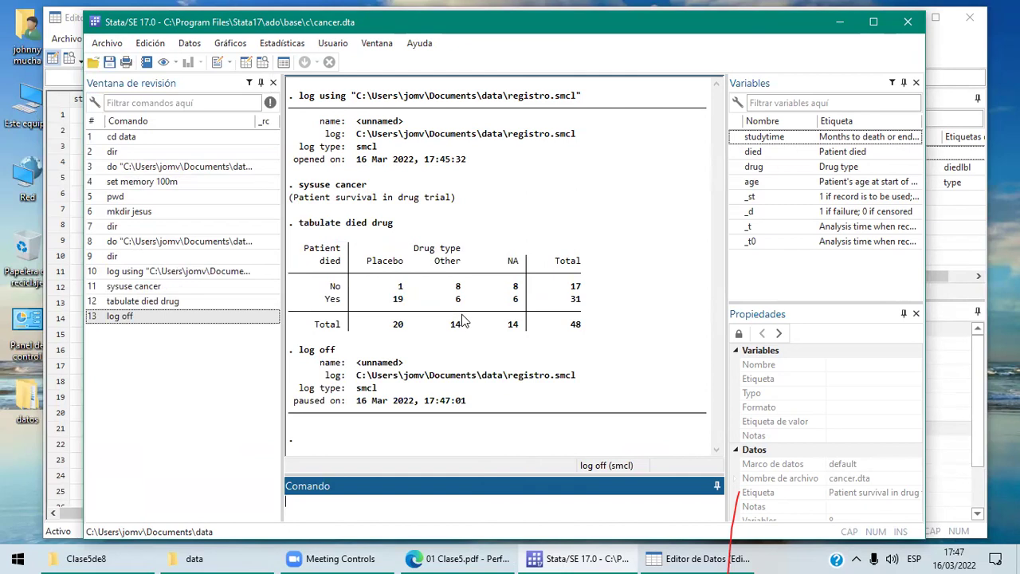
Show the working directory with pwd and list its files with dir while the log is suspended.
{"action": "type", "text": "pwd"}
{"action": "key", "text": "Return"}
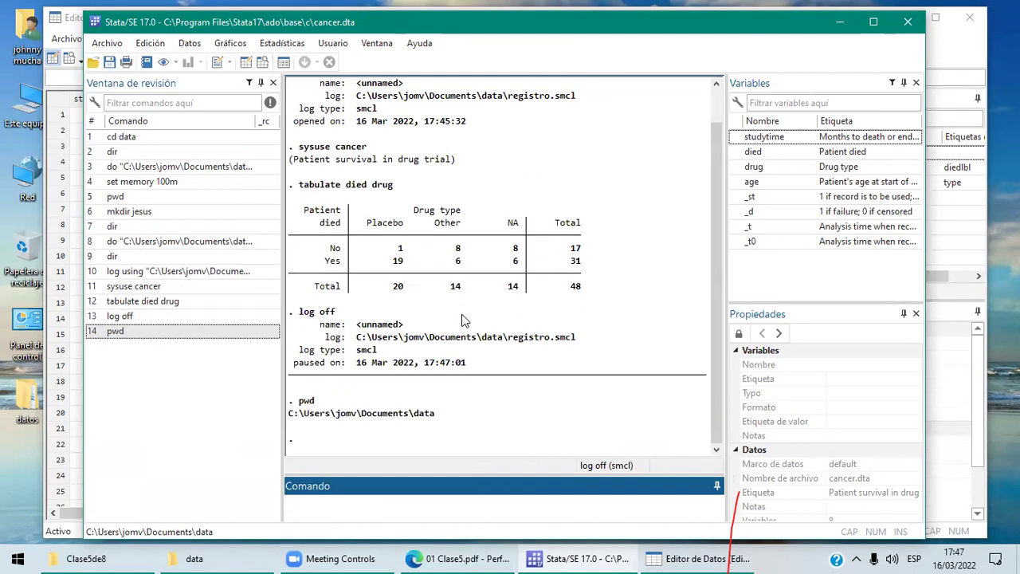
{"action": "type", "text": "dir"}
{"action": "key", "text": "Return"}
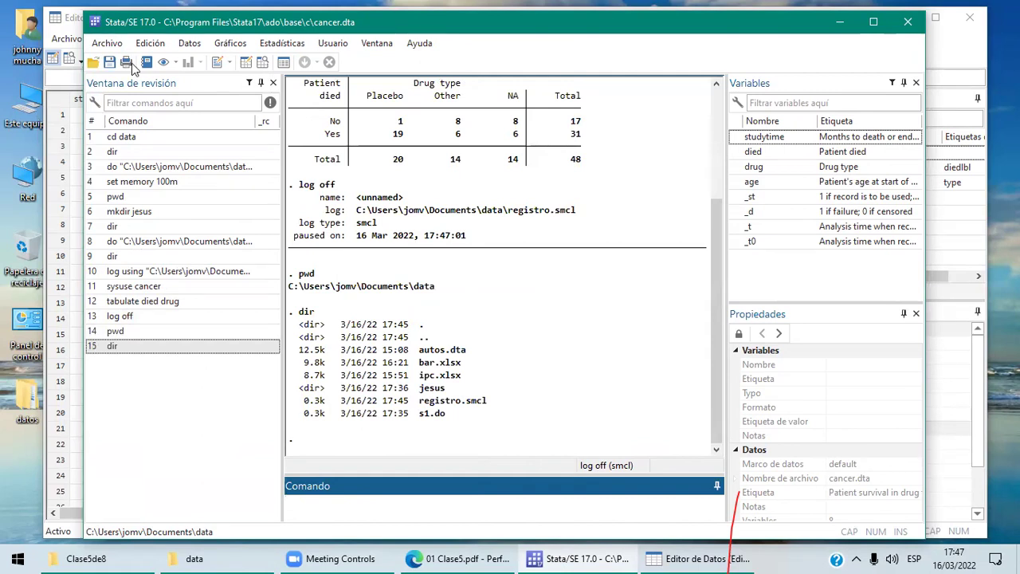
Resume recording to the suspended registro.smcl log and review the output produced during the pause.
{"action": "left_click", "coordinate": [106, 43]}
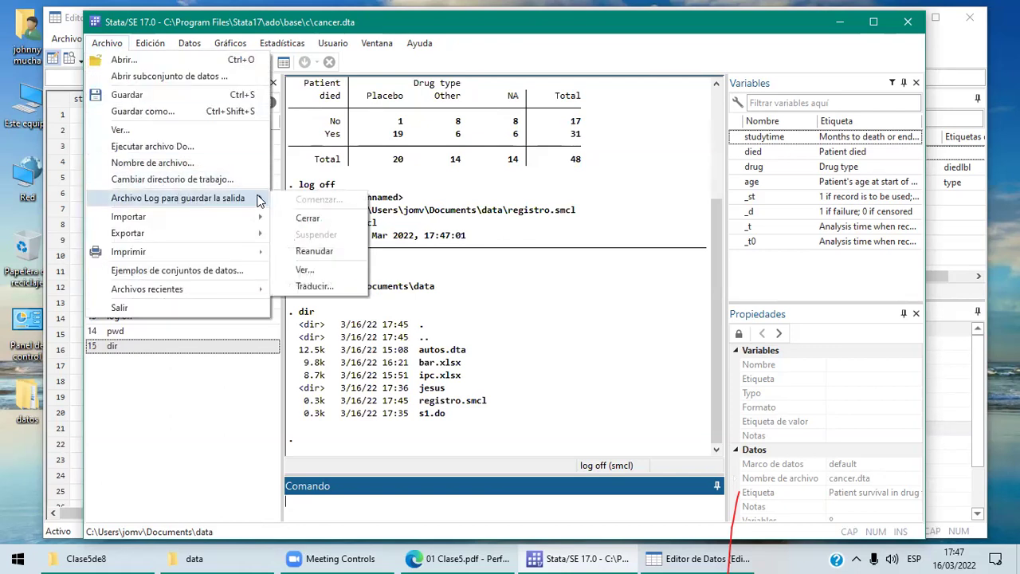
{"action": "left_click", "coordinate": [312, 251]}
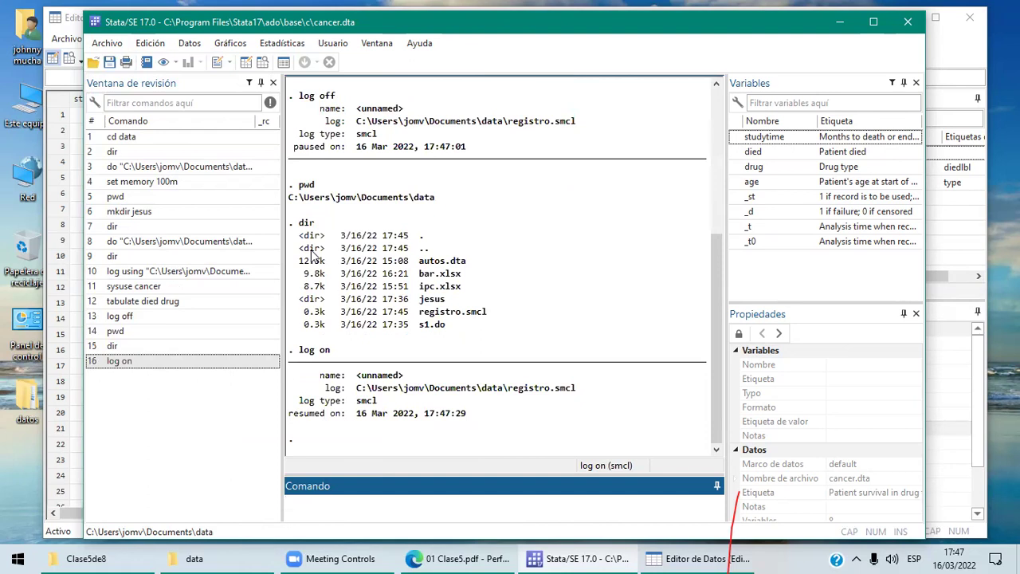
{"action": "left_click", "coordinate": [717, 86]}
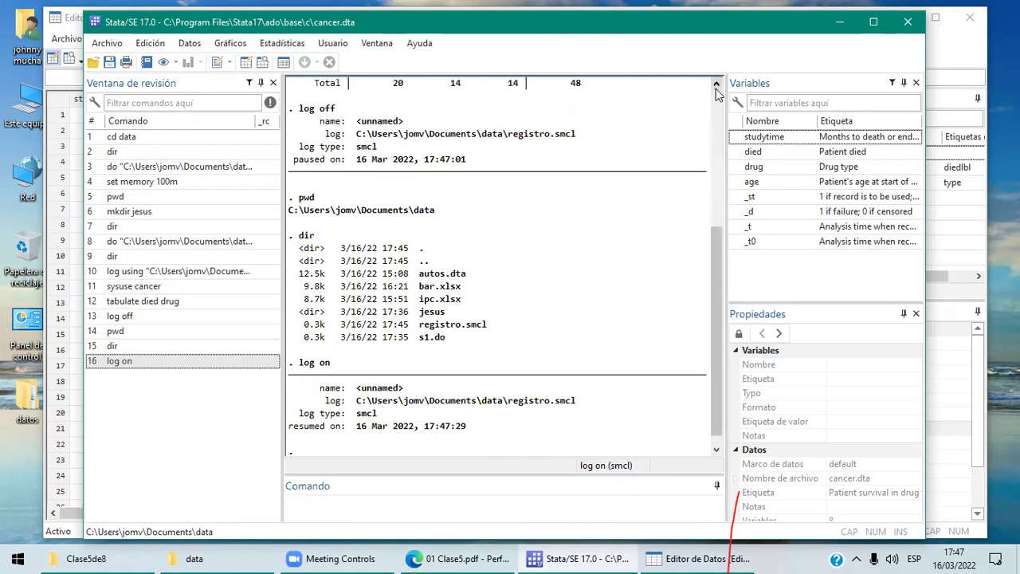
{"action": "scroll", "coordinate": [717, 93], "scroll_direction": "up", "scroll_amount": 2}
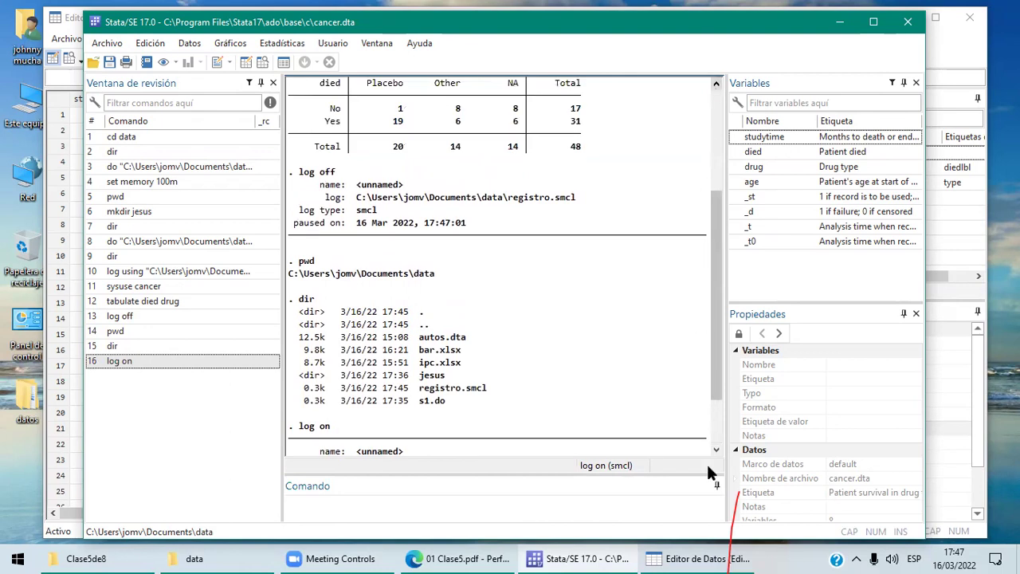
{"action": "left_click", "coordinate": [716, 450]}
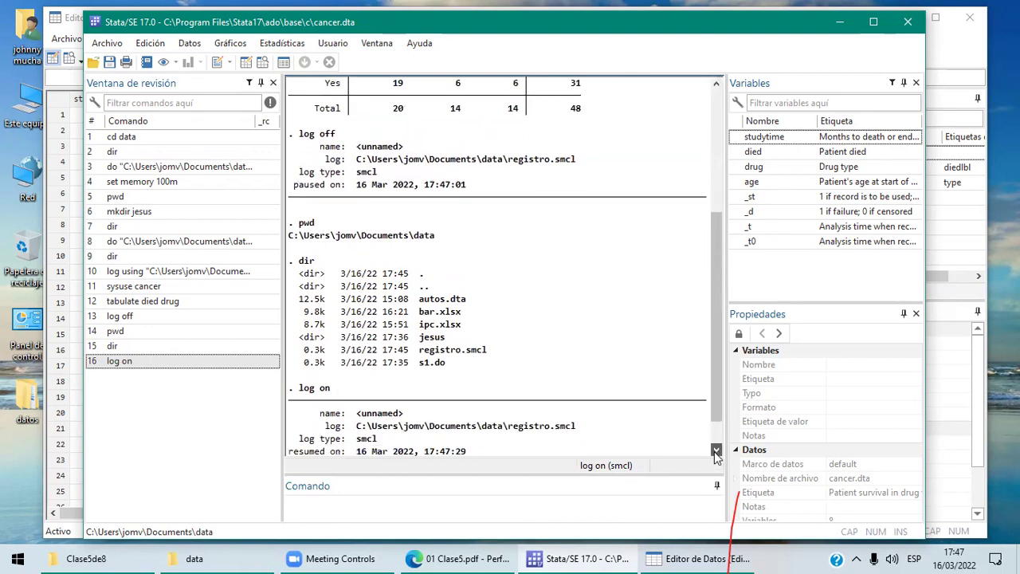
{"action": "left_click", "coordinate": [716, 451]}
List the values of the died variable with list died and describe the age variable with describe age.
{"action": "left_click", "coordinate": [330, 508]}
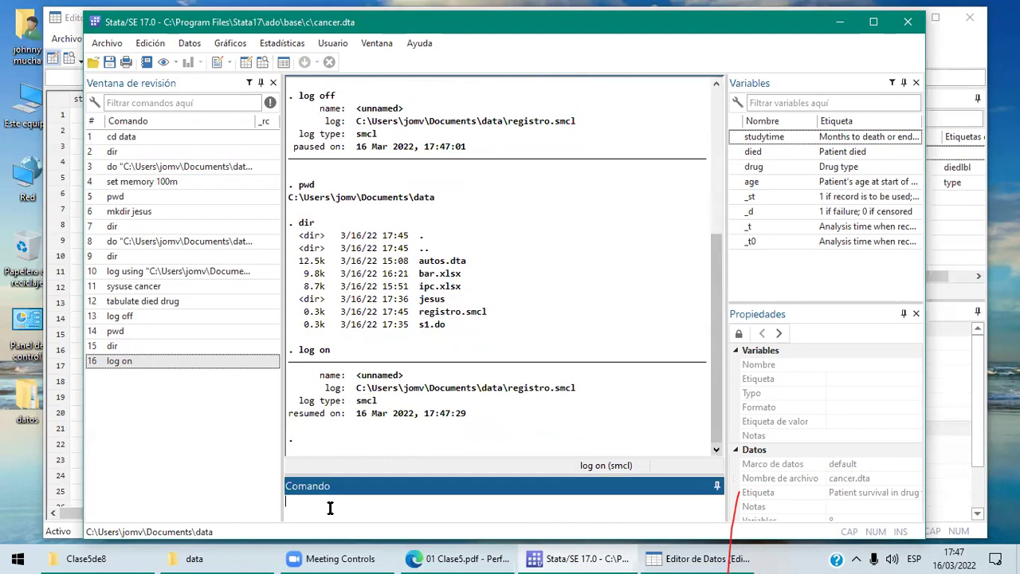
{"action": "type", "text": "list died"}
{"action": "key", "text": "Return"}
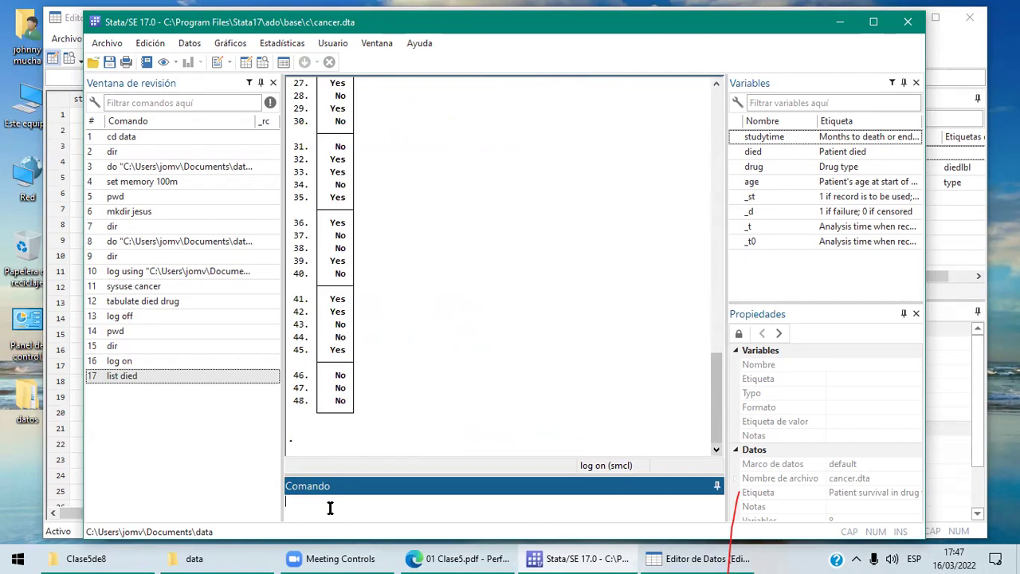
{"action": "type", "text": "describe ag"}
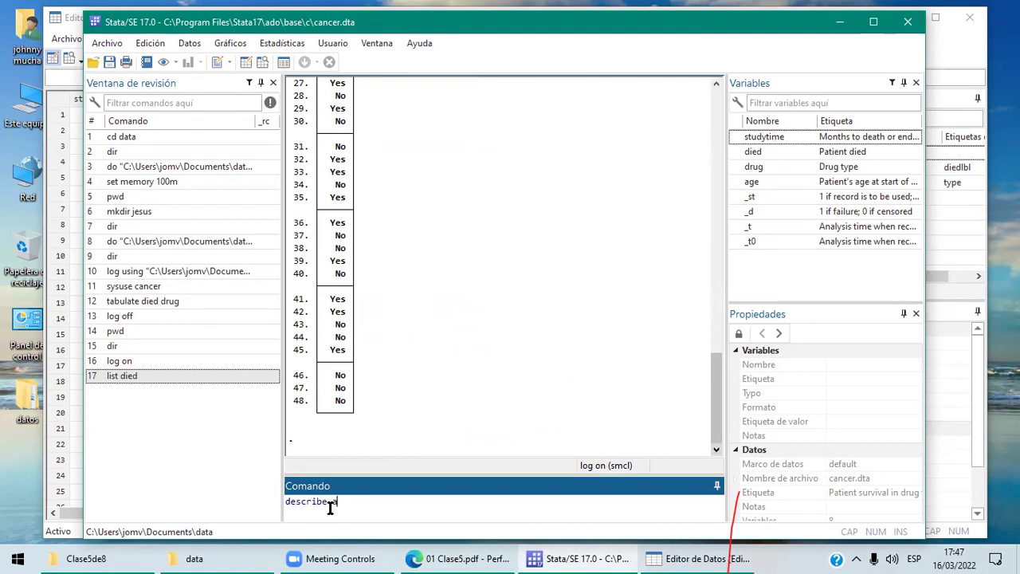
{"action": "type", "text": "e"}
{"action": "key", "text": "Return"}
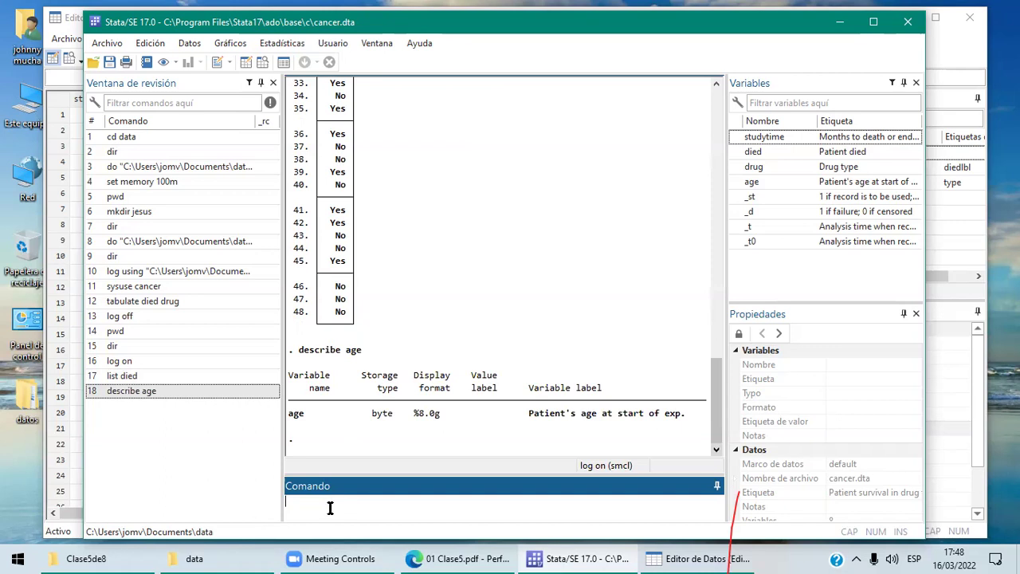
Close the registro.smcl log file.
{"action": "key", "text": "alt"}
{"action": "key", "text": "Down"}
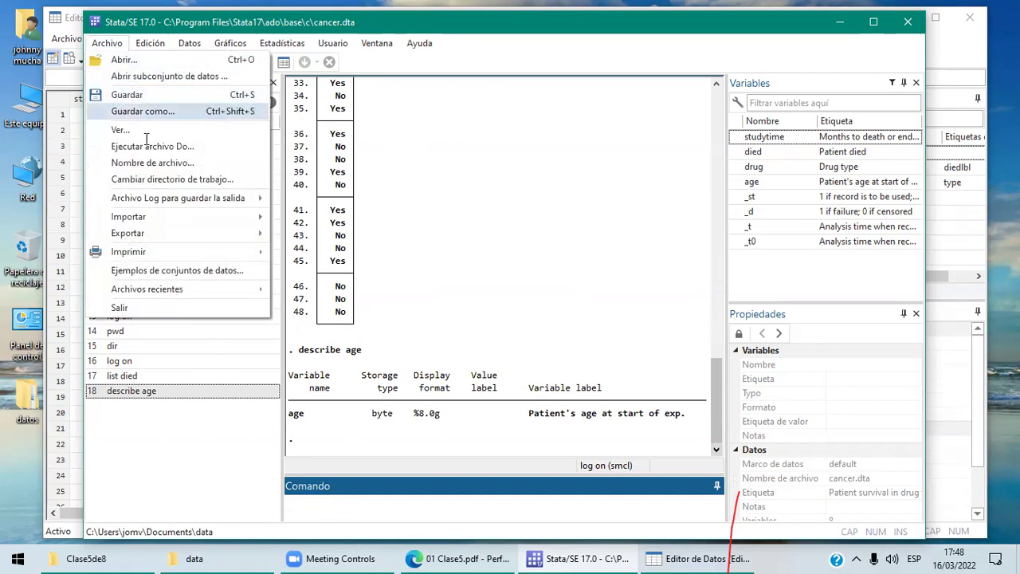
{"action": "mouse_move", "coordinate": [173, 197]}
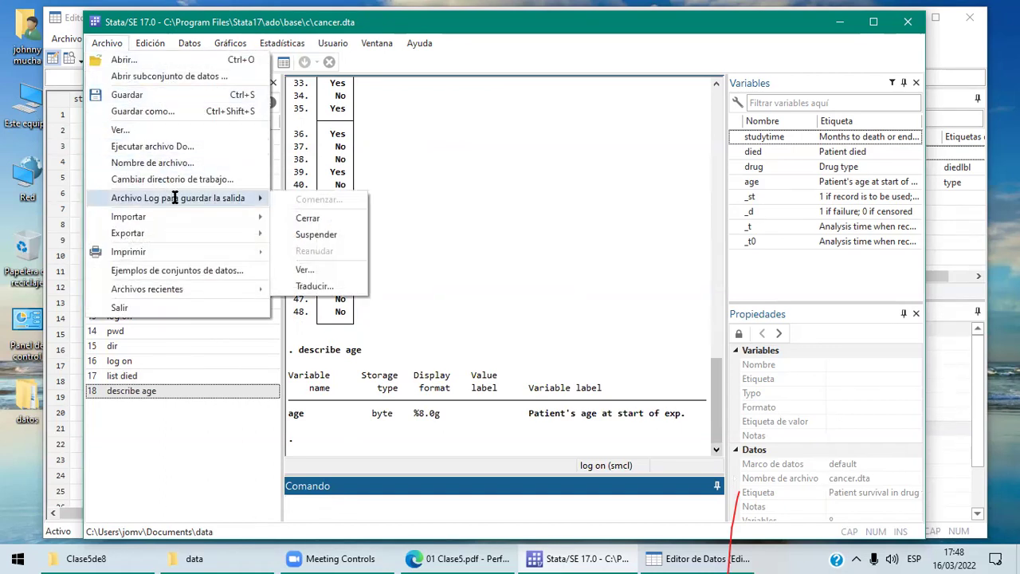
{"action": "left_click", "coordinate": [317, 221]}
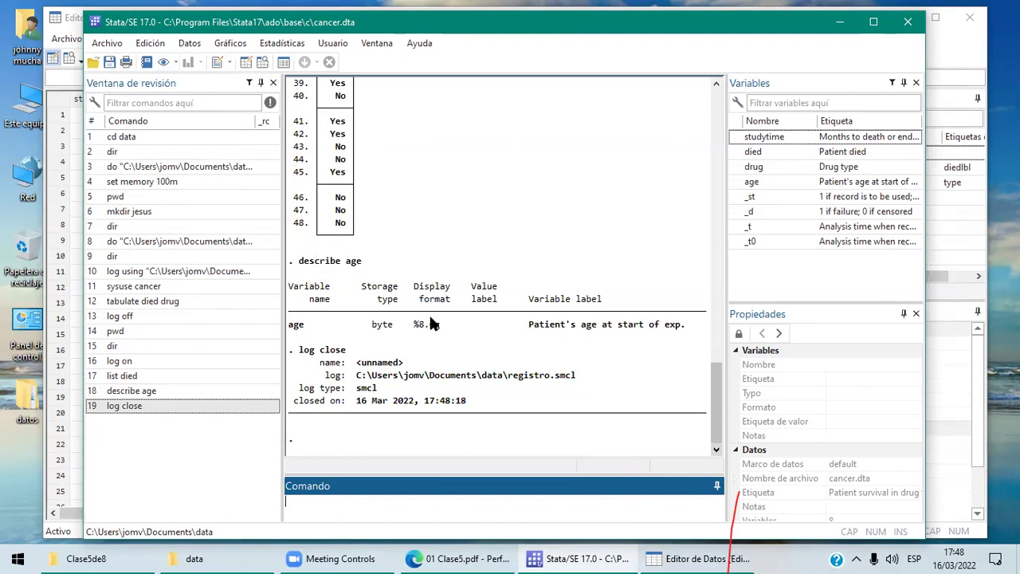
Clear the results window and check the working folder and its files with pwd and dir.
{"action": "left_click", "coordinate": [149, 43]}
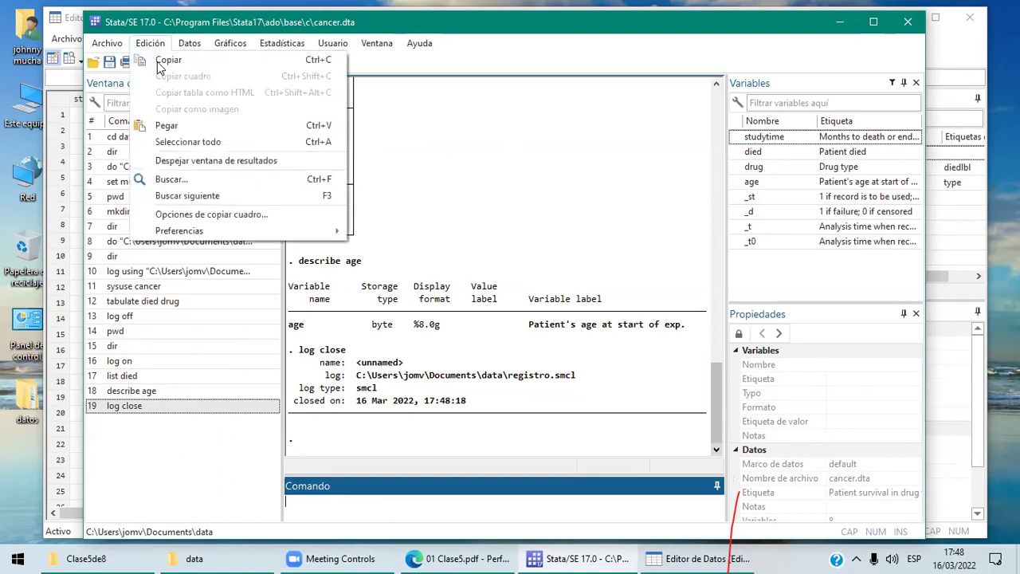
{"action": "left_click", "coordinate": [192, 165]}
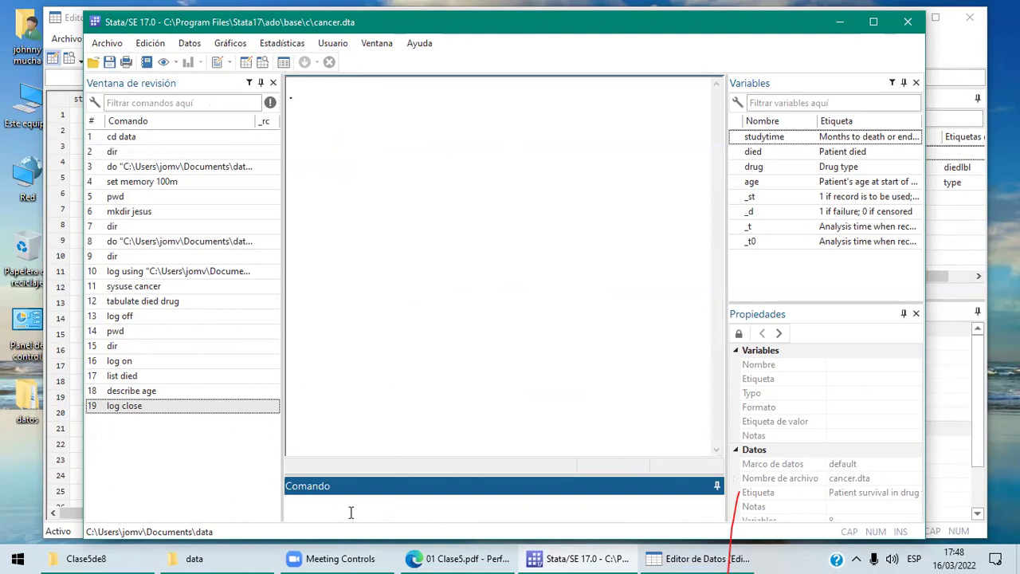
{"action": "type", "text": "pwd"}
{"action": "key", "text": "Return"}
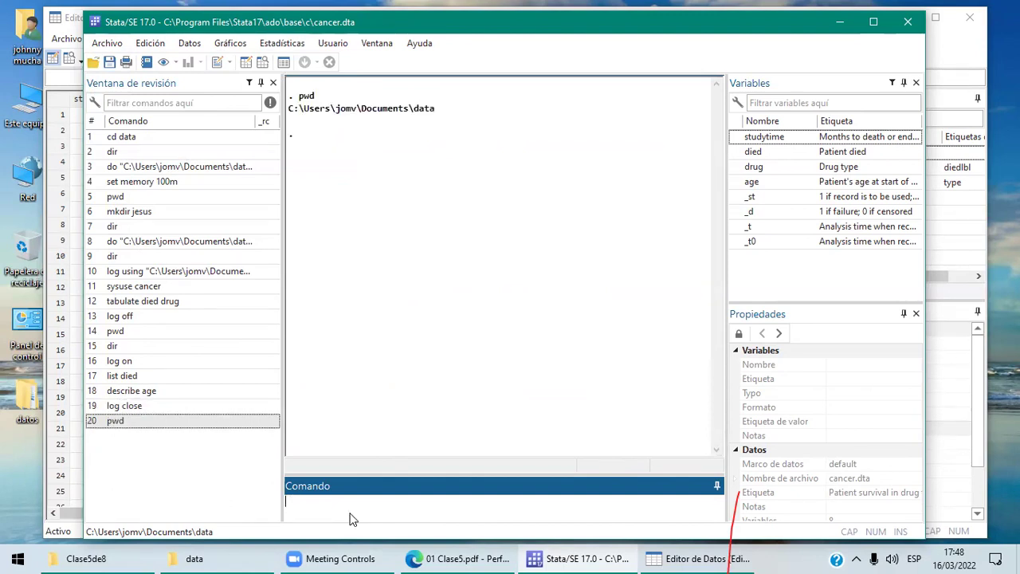
{"action": "type", "text": "dir"}
{"action": "key", "text": "Return"}
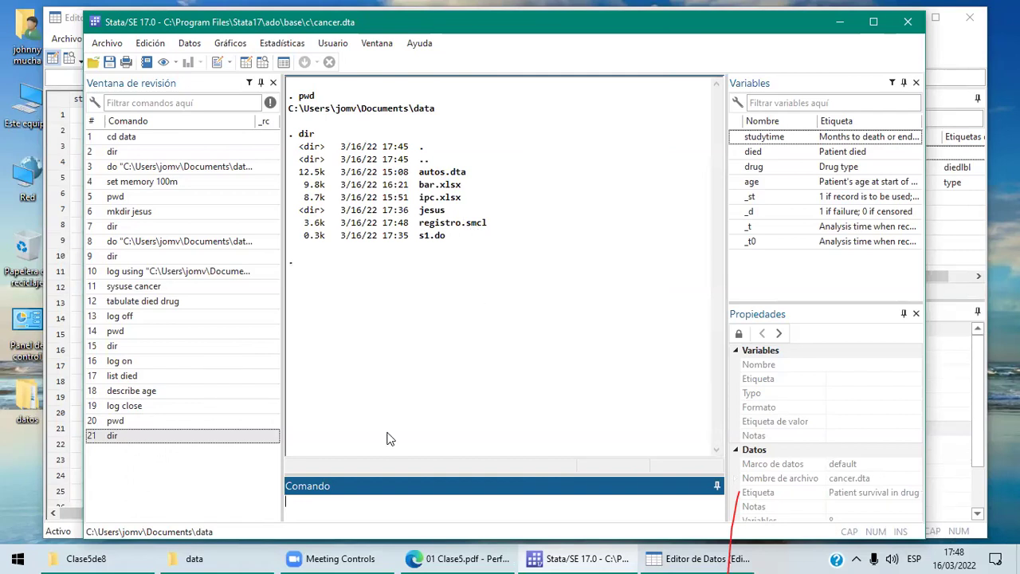
{"action": "left_click", "coordinate": [480, 226]}
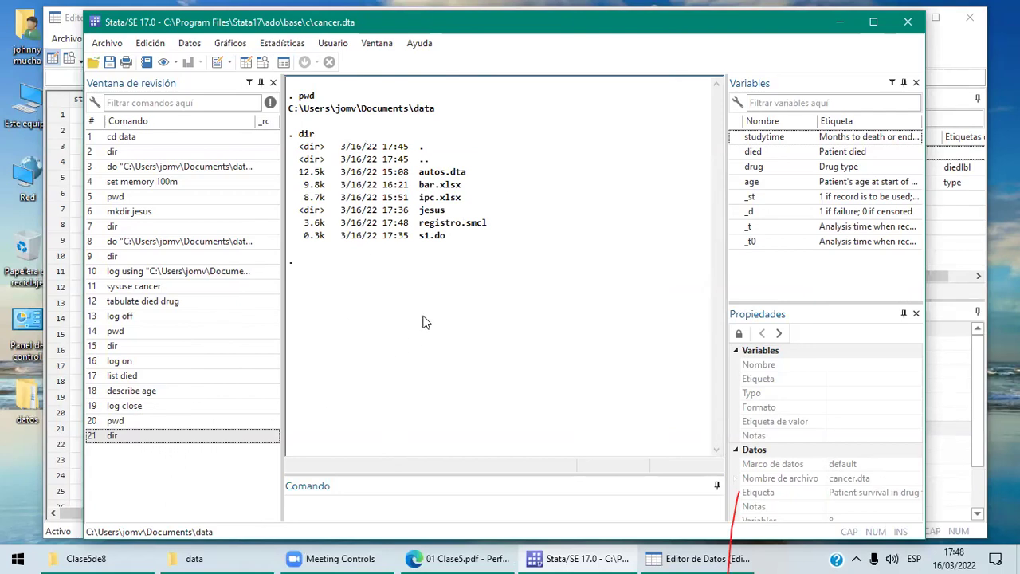
Clear the results window and display the saved log's contents with type registro.smcl.
{"action": "left_click", "coordinate": [150, 43]}
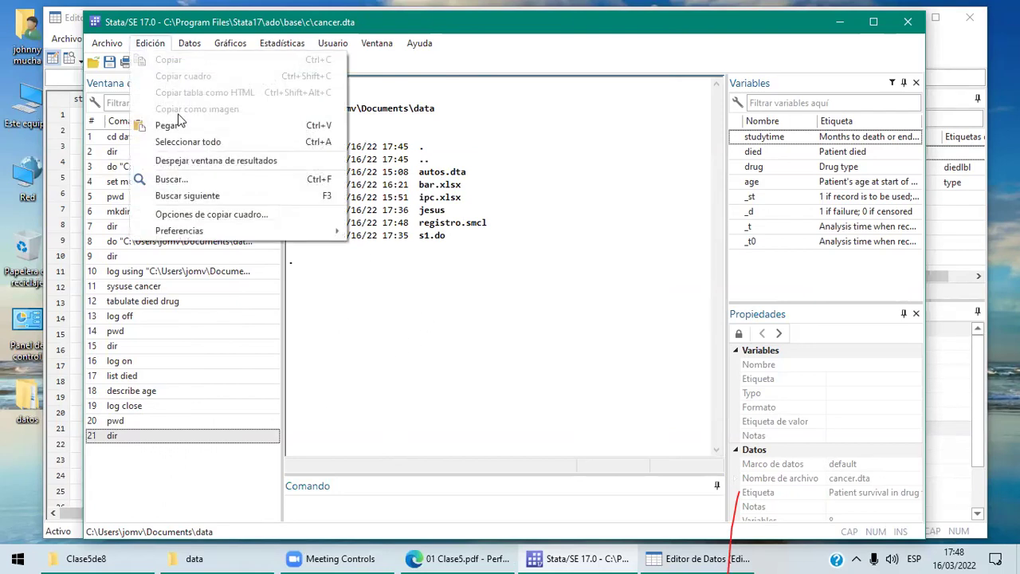
{"action": "left_click", "coordinate": [211, 167]}
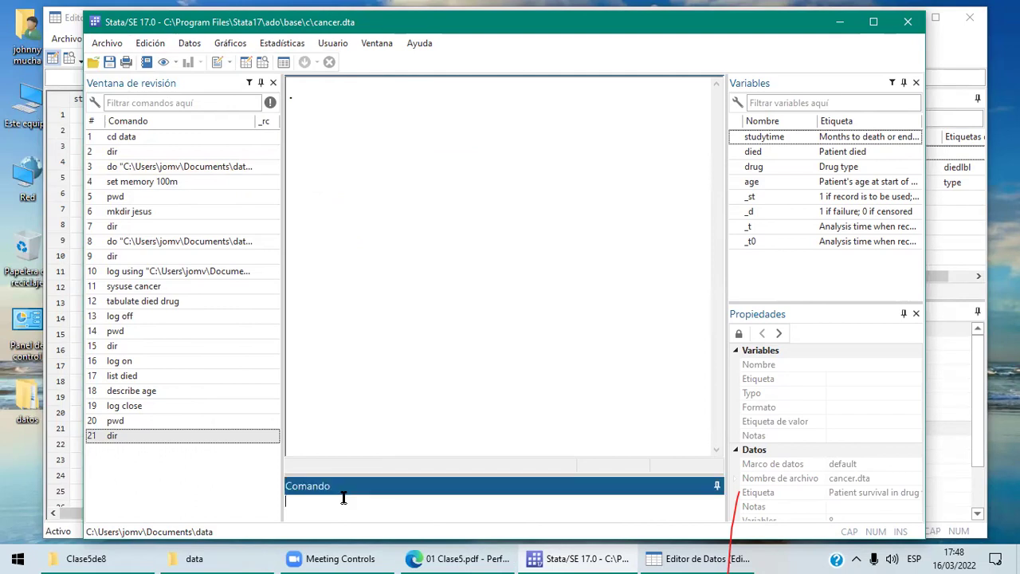
{"action": "type", "text": "type registro.smcl"}
{"action": "key", "text": "Return"}
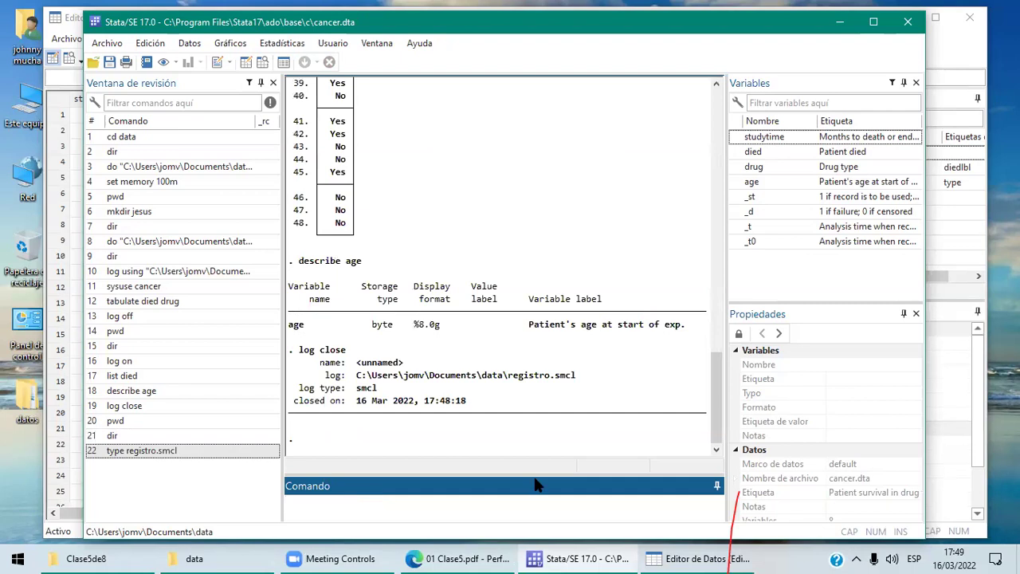
Read the displayed log from its opening entry through the tabulate, log off and list died output to describe age.
{"action": "left_click_drag", "start_coordinate": [714, 389], "coordinate": [715, 89]}
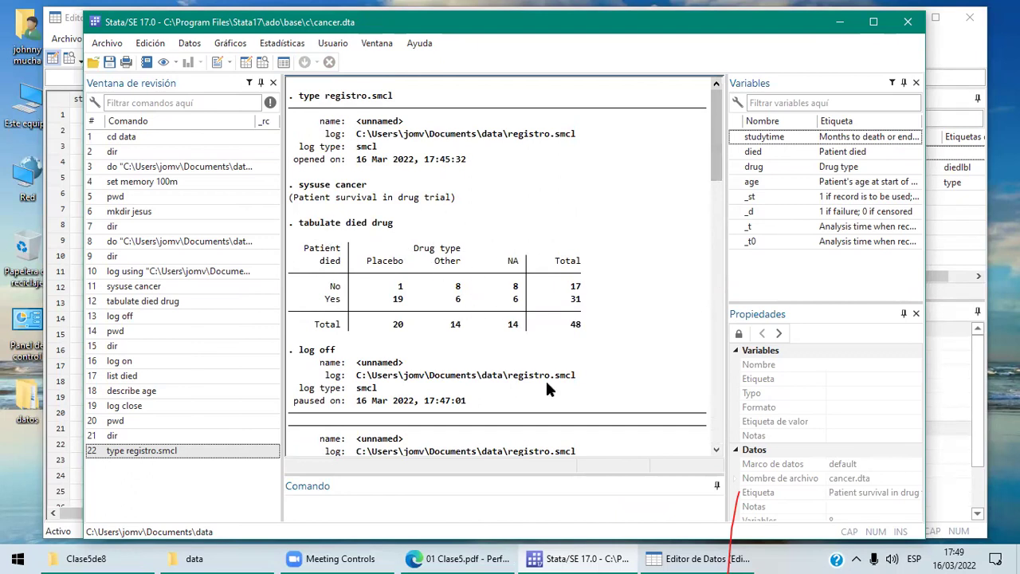
{"action": "left_click", "coordinate": [717, 450]}
{"action": "left_click", "coordinate": [716, 451]}
{"action": "left_click", "coordinate": [717, 451]}
{"action": "left_click", "coordinate": [716, 451]}
{"action": "left_click", "coordinate": [717, 452]}
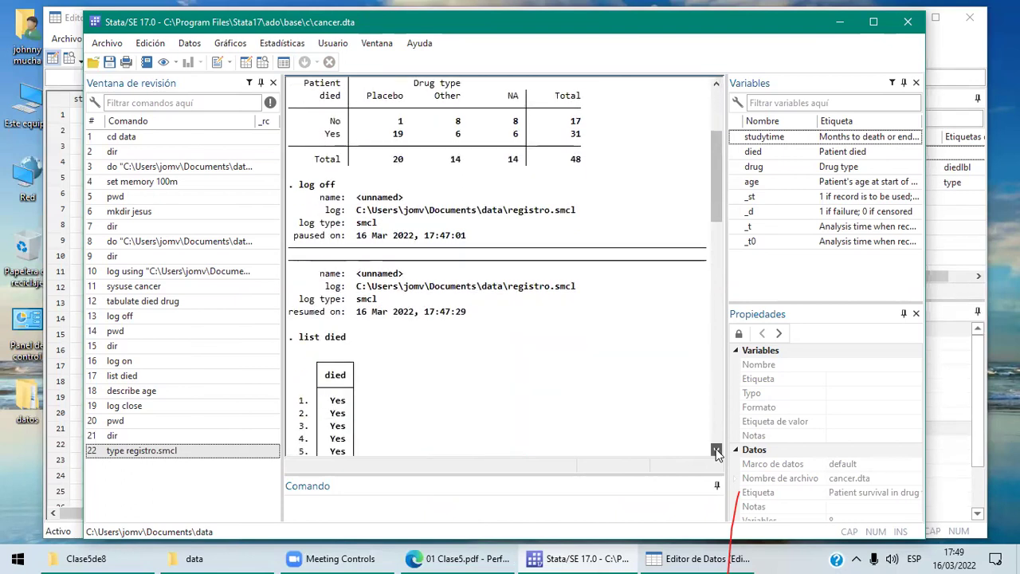
{"action": "left_click", "coordinate": [716, 452]}
{"action": "left_click", "coordinate": [717, 451]}
{"action": "left_click", "coordinate": [717, 451]}
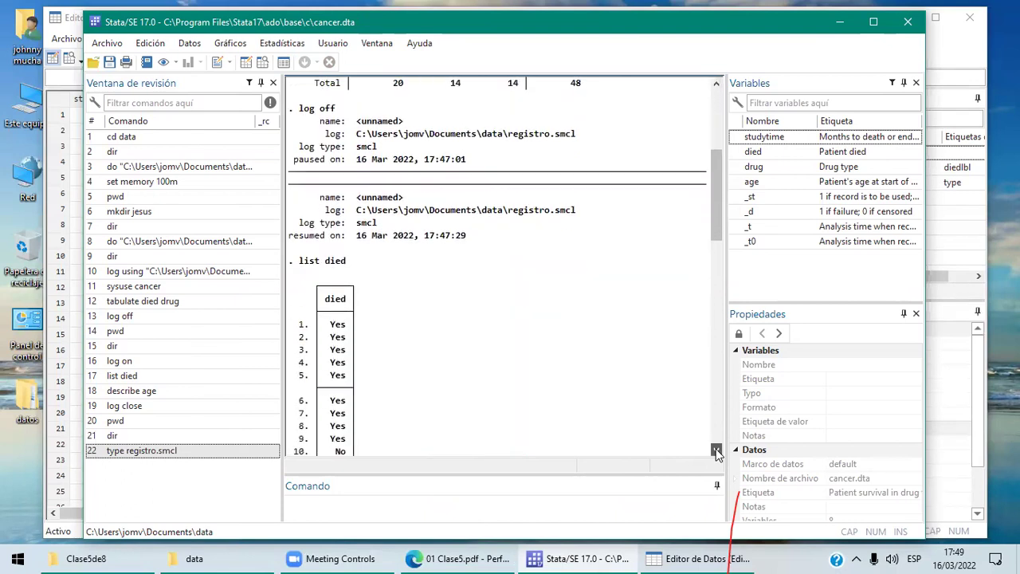
{"action": "left_click", "coordinate": [716, 451]}
{"action": "left_click", "coordinate": [717, 451]}
{"action": "left_click", "coordinate": [717, 452]}
{"action": "left_click", "coordinate": [717, 451]}
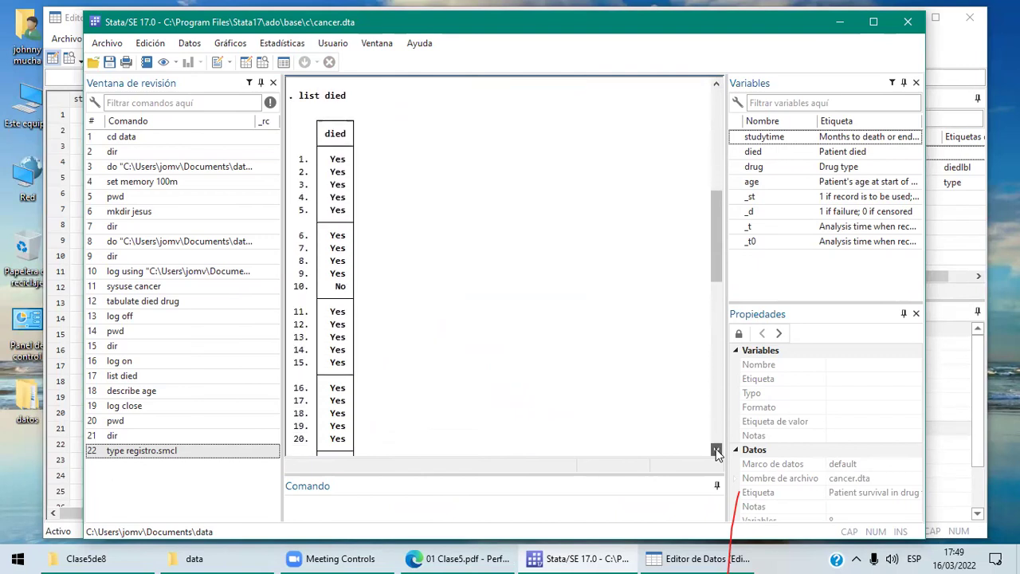
{"action": "left_click", "coordinate": [717, 451]}
{"action": "left_click", "coordinate": [716, 451]}
{"action": "left_click", "coordinate": [717, 451]}
{"action": "left_click", "coordinate": [717, 451]}
{"action": "left_click", "coordinate": [717, 451]}
{"action": "left_click", "coordinate": [717, 451]}
{"action": "left_click", "coordinate": [717, 451]}
{"action": "left_click", "coordinate": [717, 452]}
{"action": "left_click", "coordinate": [717, 451]}
{"action": "left_click", "coordinate": [717, 451]}
{"action": "left_click", "coordinate": [717, 451]}
{"action": "left_click", "coordinate": [717, 451]}
{"action": "left_click", "coordinate": [717, 451]}
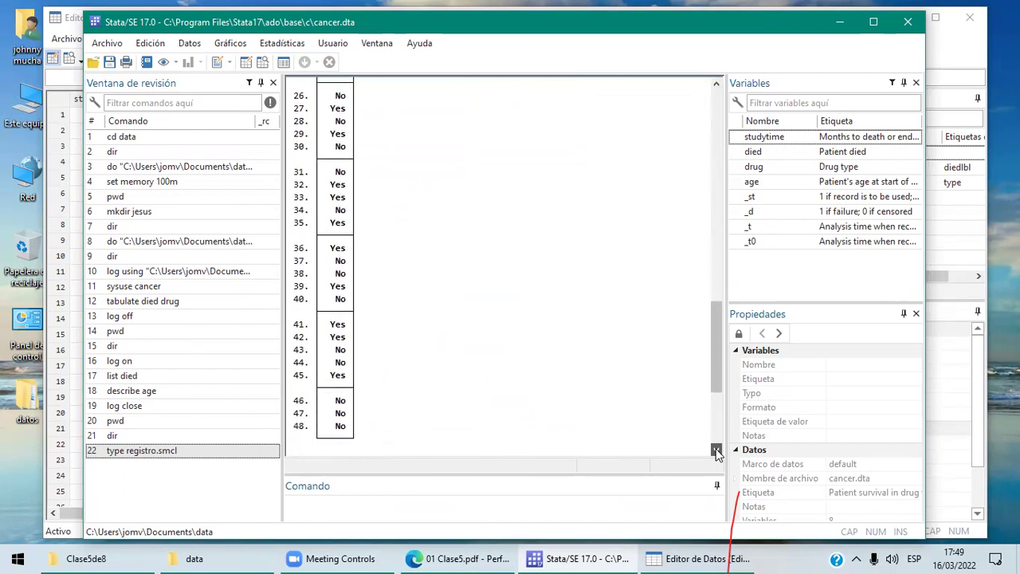
{"action": "left_click", "coordinate": [717, 451]}
{"action": "left_click", "coordinate": [716, 452]}
{"action": "left_click", "coordinate": [717, 451]}
{"action": "left_click", "coordinate": [717, 452]}
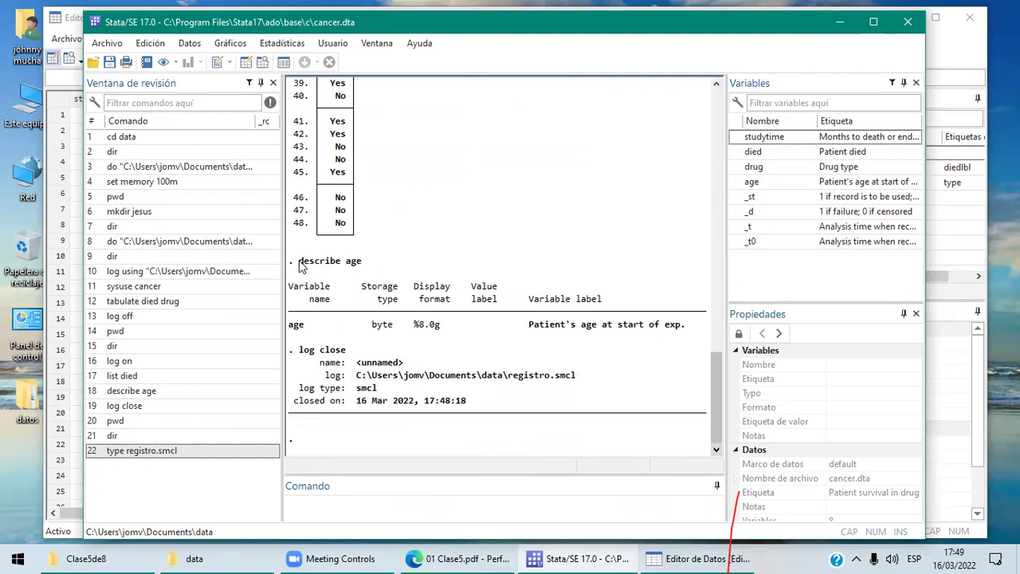
{"action": "left_click_drag", "start_coordinate": [300, 265], "coordinate": [372, 265]}
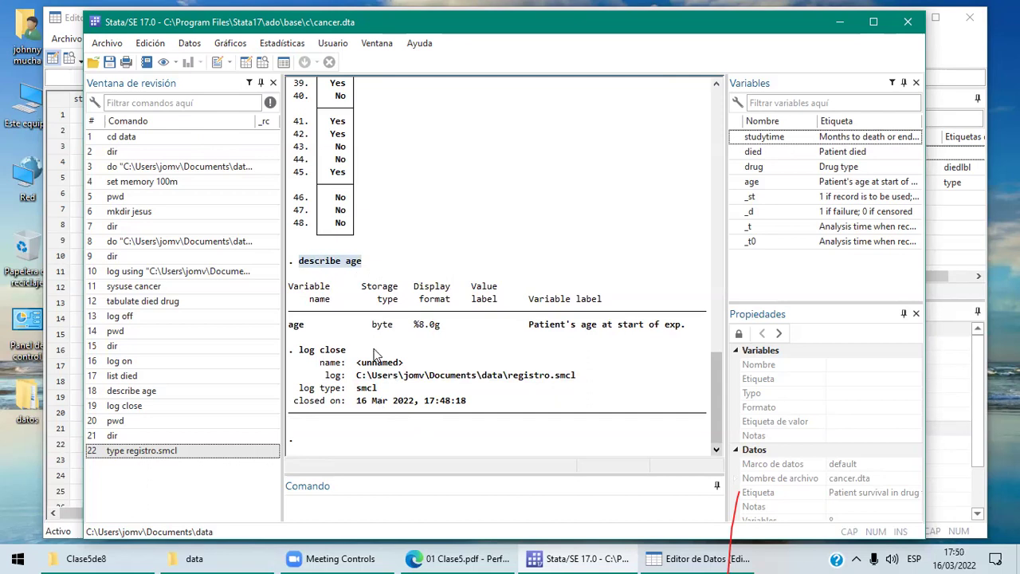
Re-examine the log's pause and resume entries, going back up to its opening entry.
{"action": "left_click", "coordinate": [717, 84]}
{"action": "left_click_drag", "start_coordinate": [716, 84], "coordinate": [717, 87]}
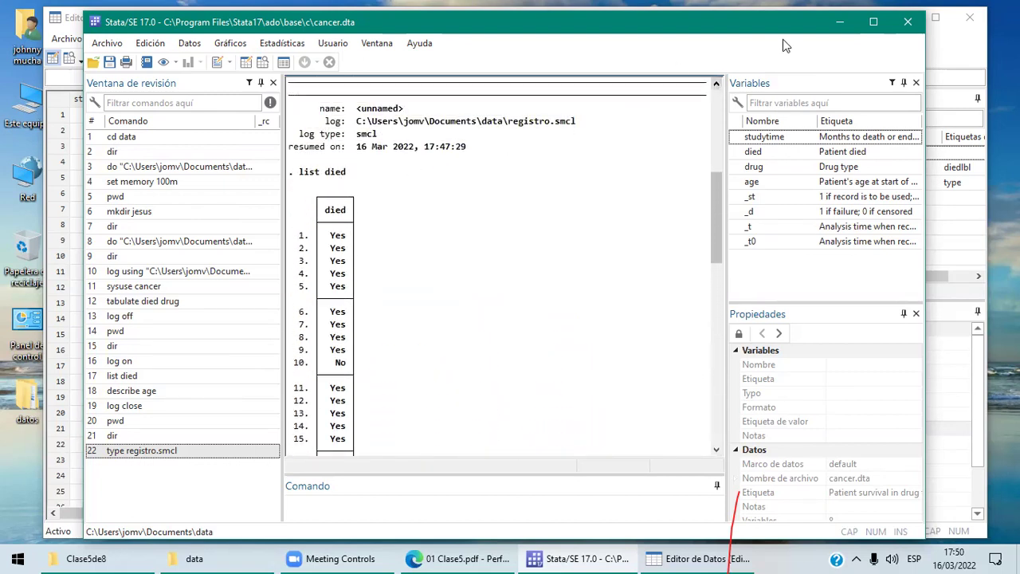
{"action": "left_click", "coordinate": [715, 85]}
{"action": "left_click_drag", "start_coordinate": [715, 85], "coordinate": [715, 84]}
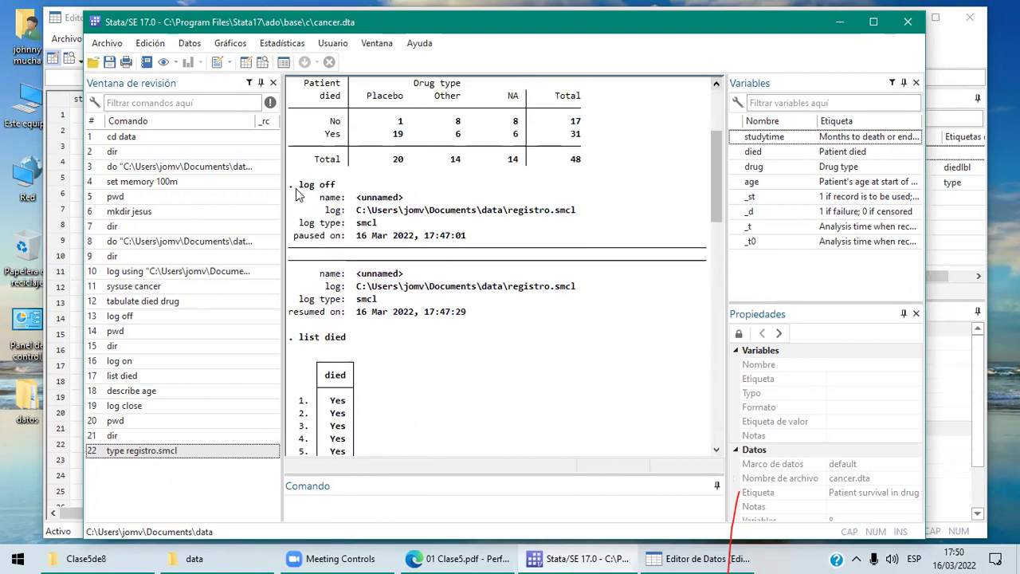
{"action": "left_click_drag", "start_coordinate": [715, 84], "coordinate": [715, 85]}
{"action": "left_click", "coordinate": [715, 85]}
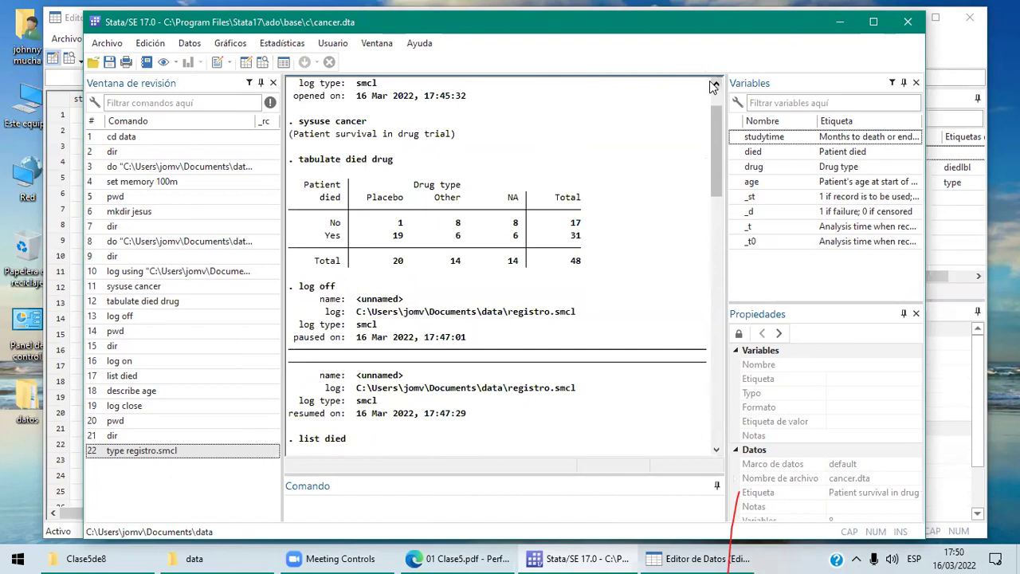
{"action": "left_click", "coordinate": [715, 85]}
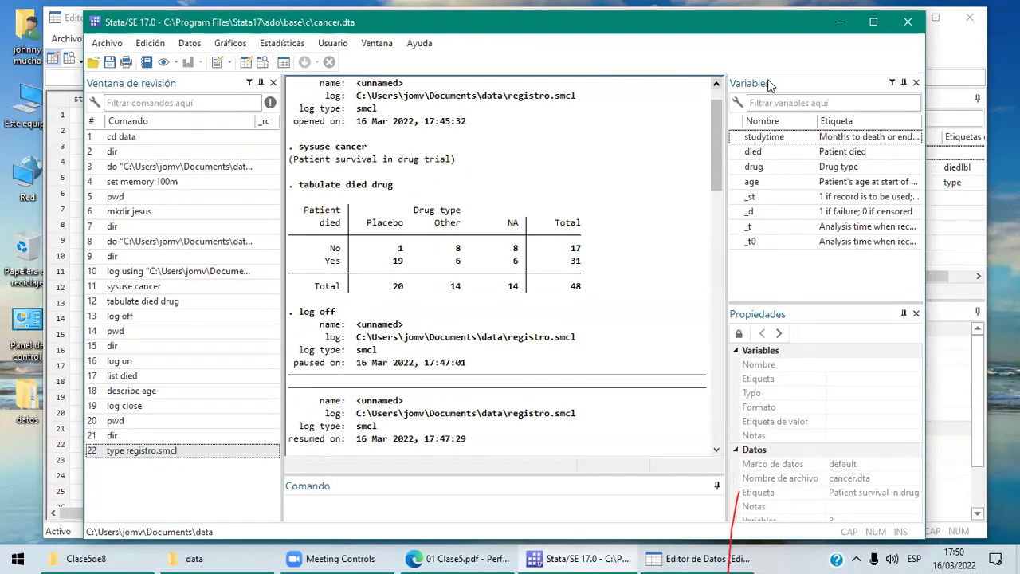
{"action": "left_click", "coordinate": [716, 84]}
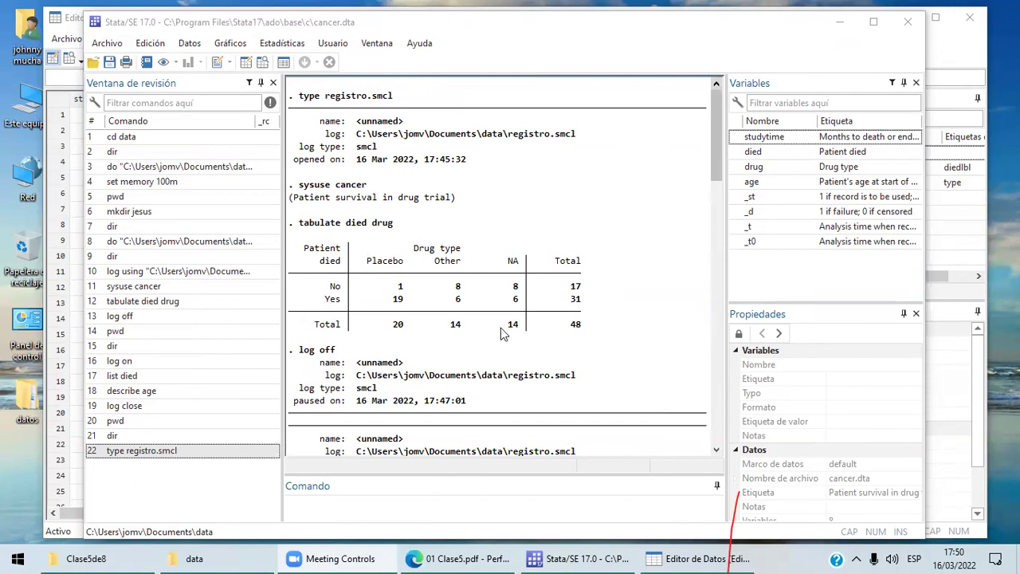
Remove everything from memory with clear all and quit Stata with exit, clear.
{"action": "left_click", "coordinate": [378, 518]}
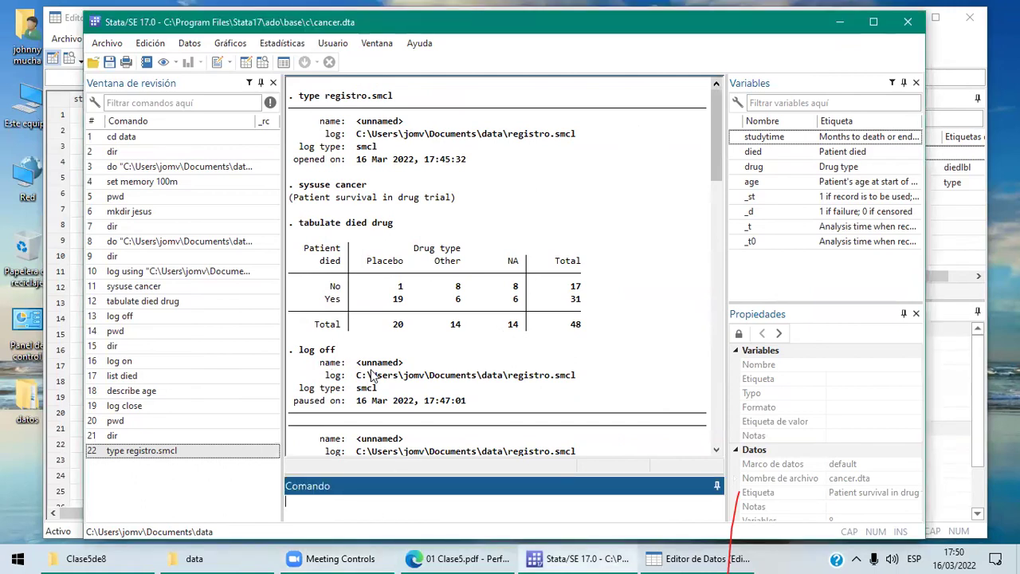
{"action": "type", "text": "clearr"}
{"action": "key", "text": "BackSpace"}
{"action": "type", "text": "all"}
{"action": "key", "text": "Return"}
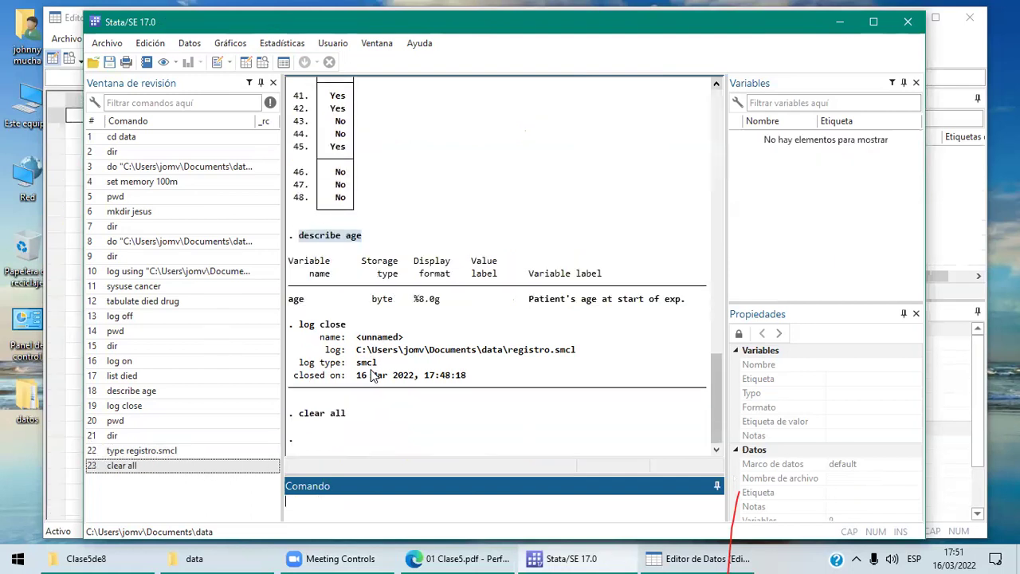
{"action": "type", "text": "exit, clear"}
{"action": "key", "text": "Return"}
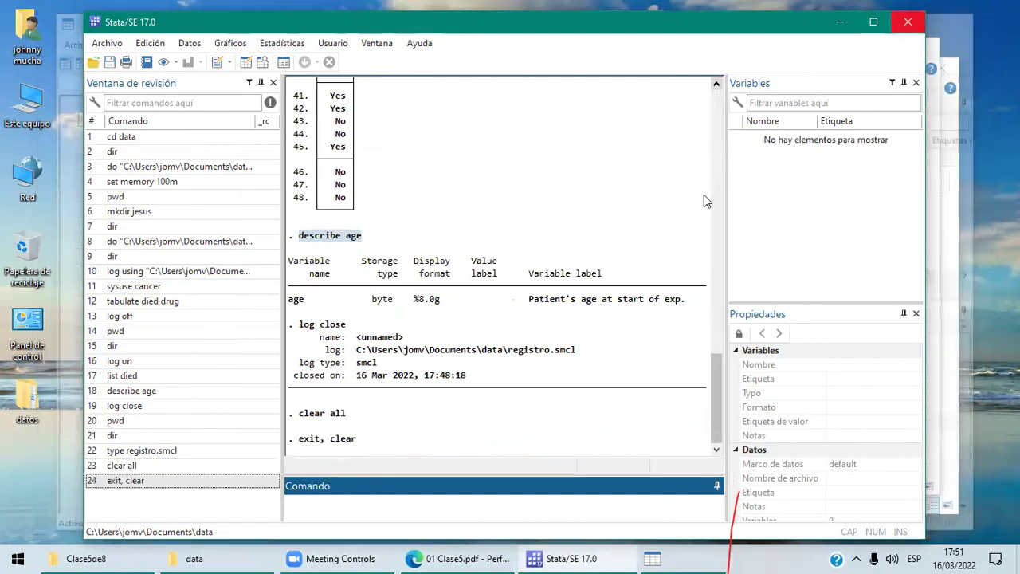